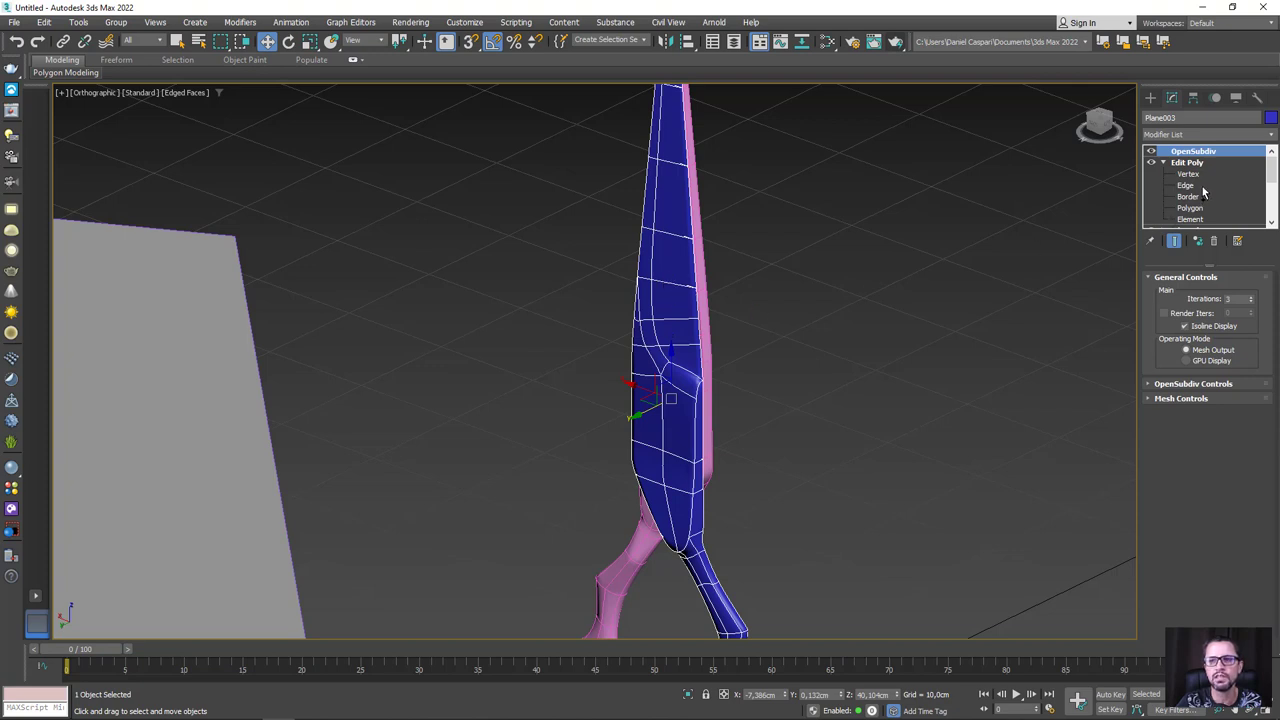
Make the blue blade unique and isolate it on its own
click(1200, 244)
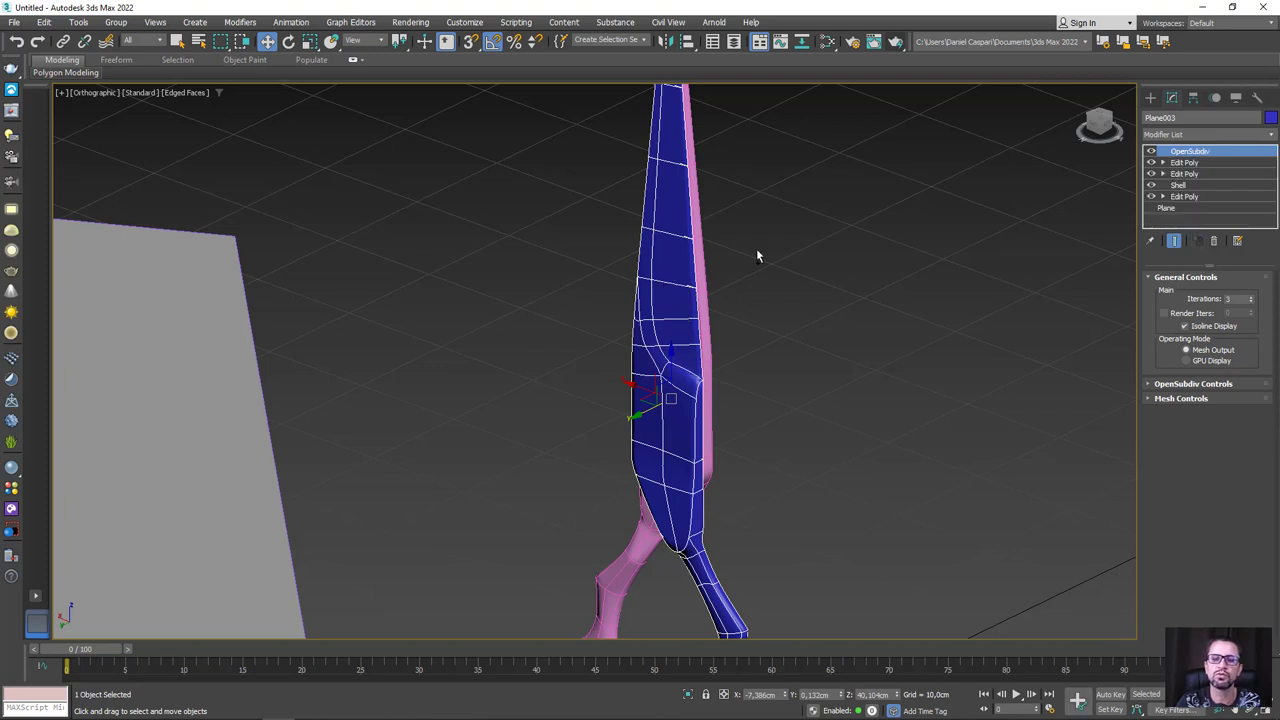
mouse_move(757, 256)
alt+middle_down()
mouse_move(760, 350)
mouse_move(886, 336)
mouse_move(643, 396)
mouse_move(677, 349)
alt+middle_up()
click(689, 694)
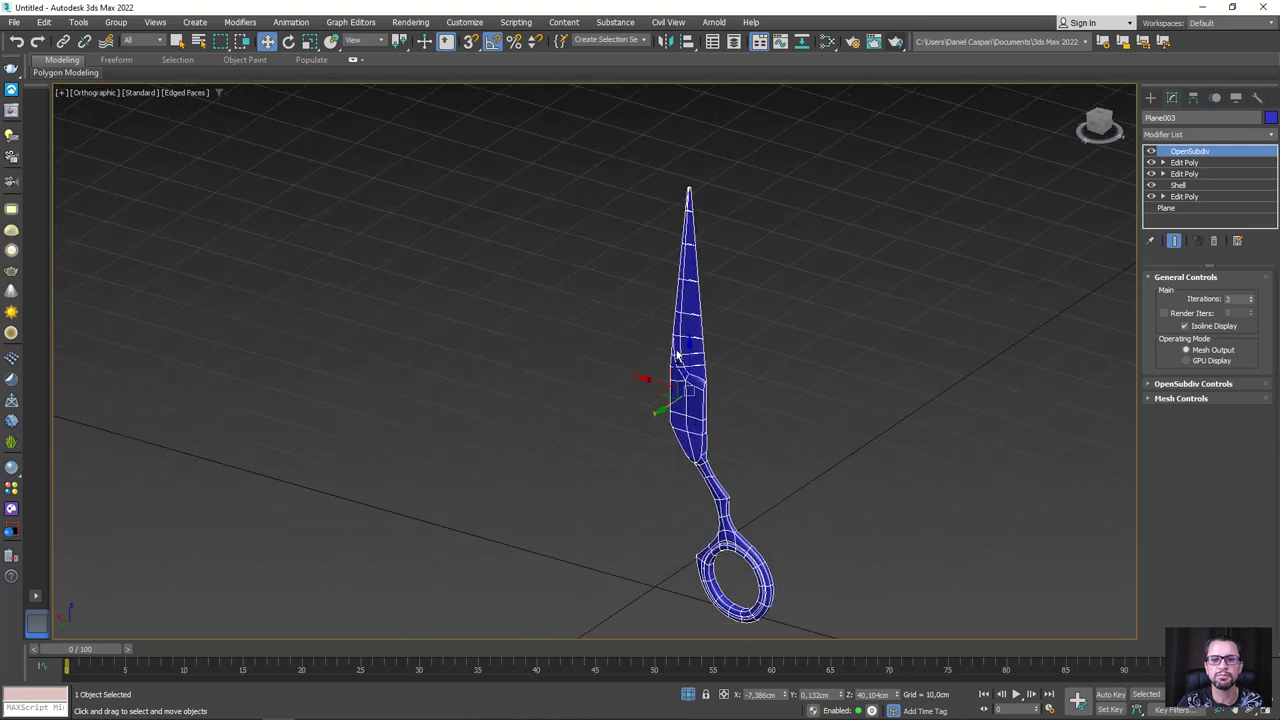
scroll(677, 349, up, 3)
Turn off OpenSubdiv smoothing and expand the Edit Poly modifier's sub-levels
click(1151, 152)
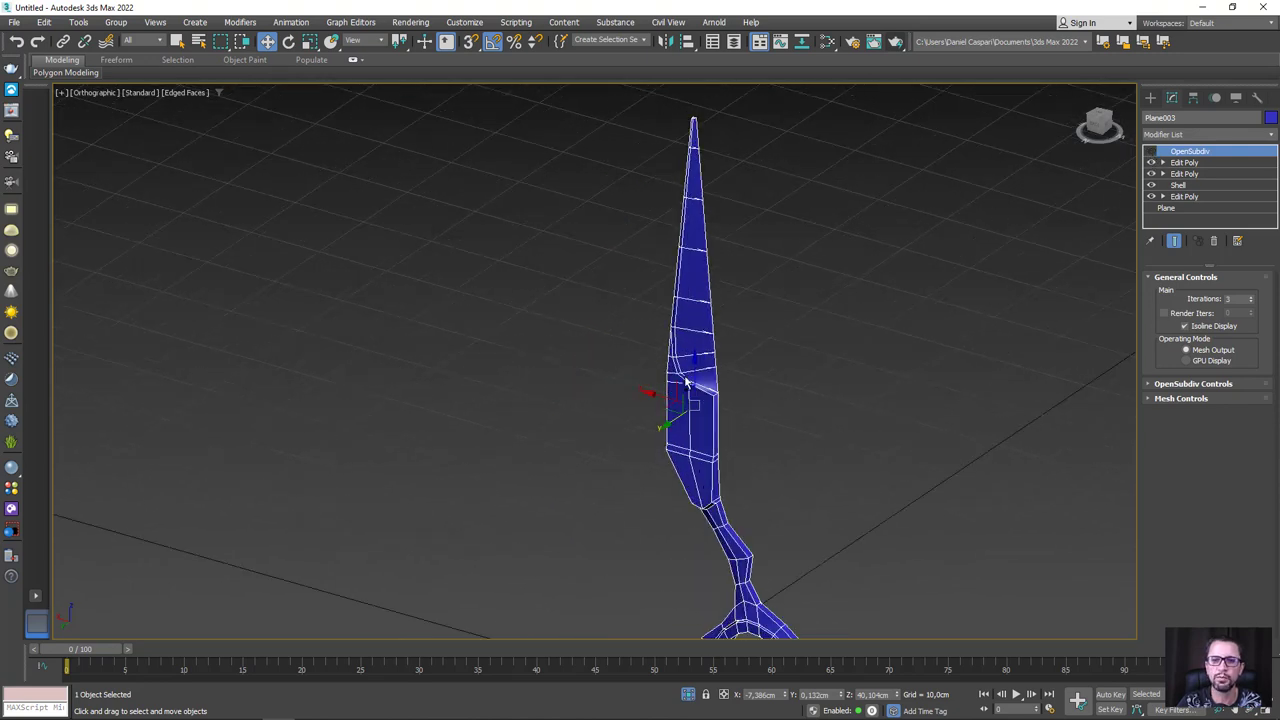
scroll(687, 383, up, 3)
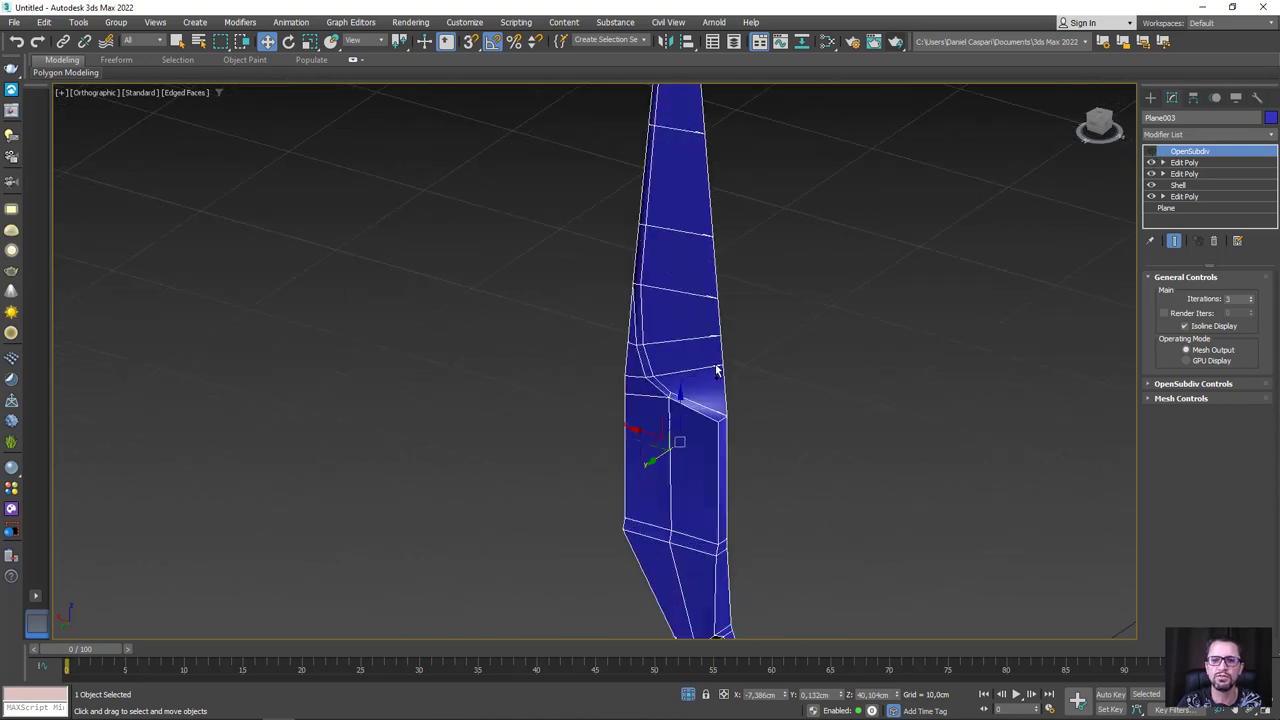
click(1163, 163)
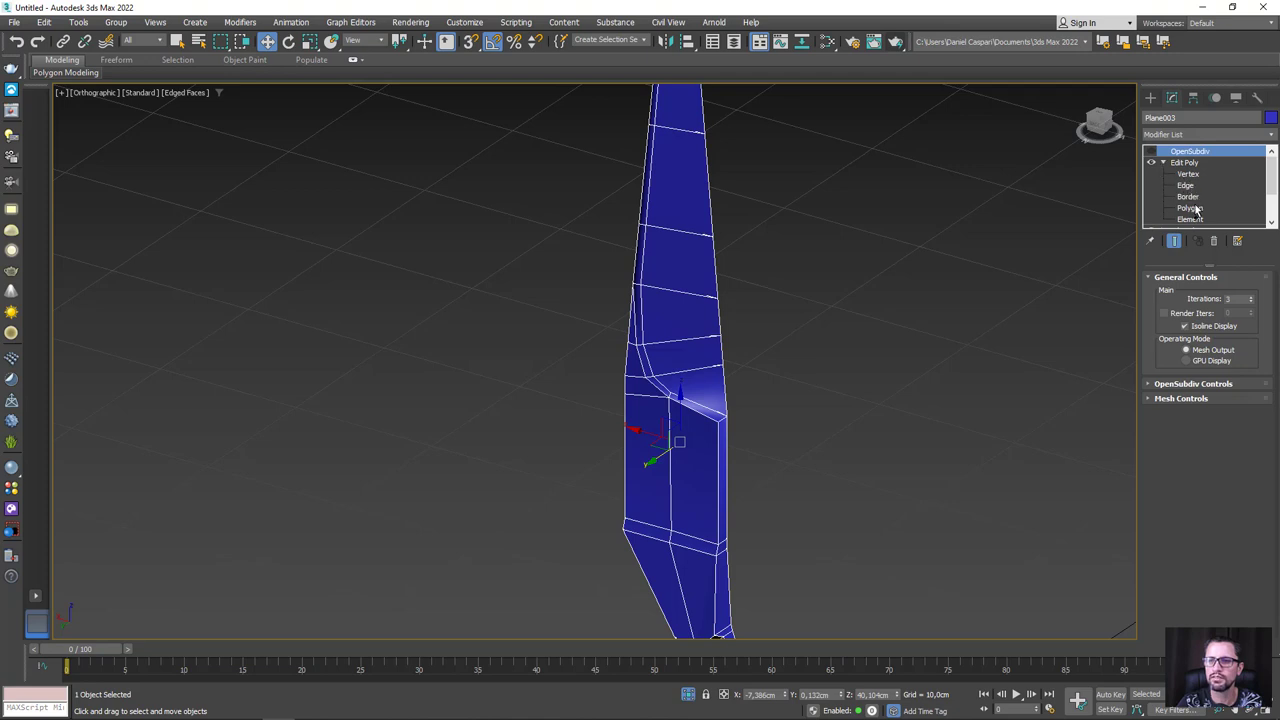
At Polygon level, select the bevel and side faces running up the blade
click(1190, 208)
click(698, 388)
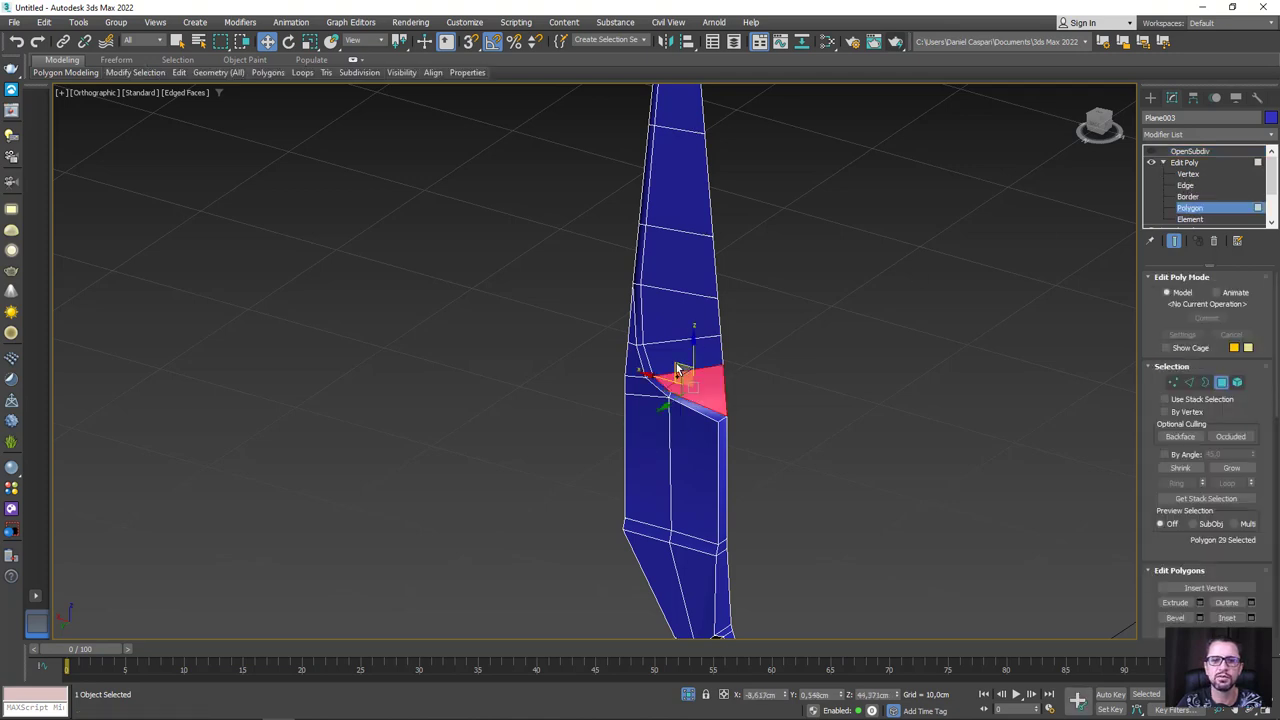
alt+middle_drag(677, 370, 720, 408)
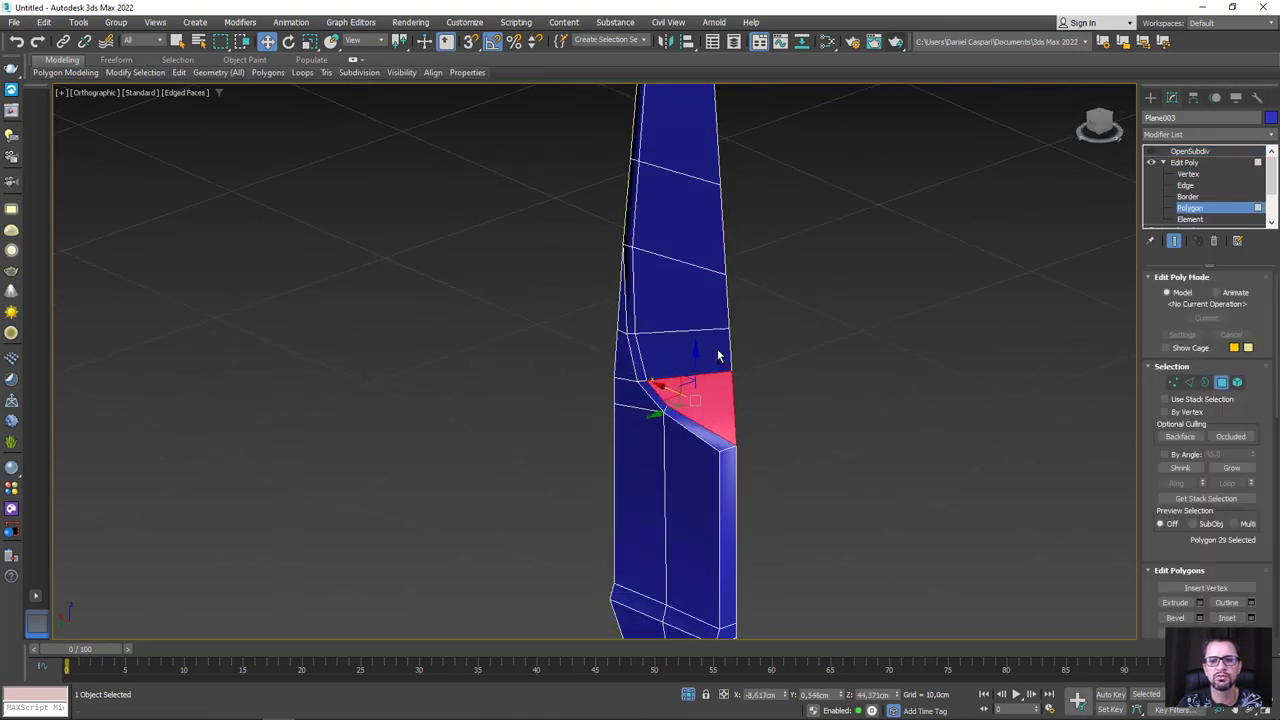
ctrl+click(702, 355)
ctrl+click(690, 300)
ctrl+click(687, 235)
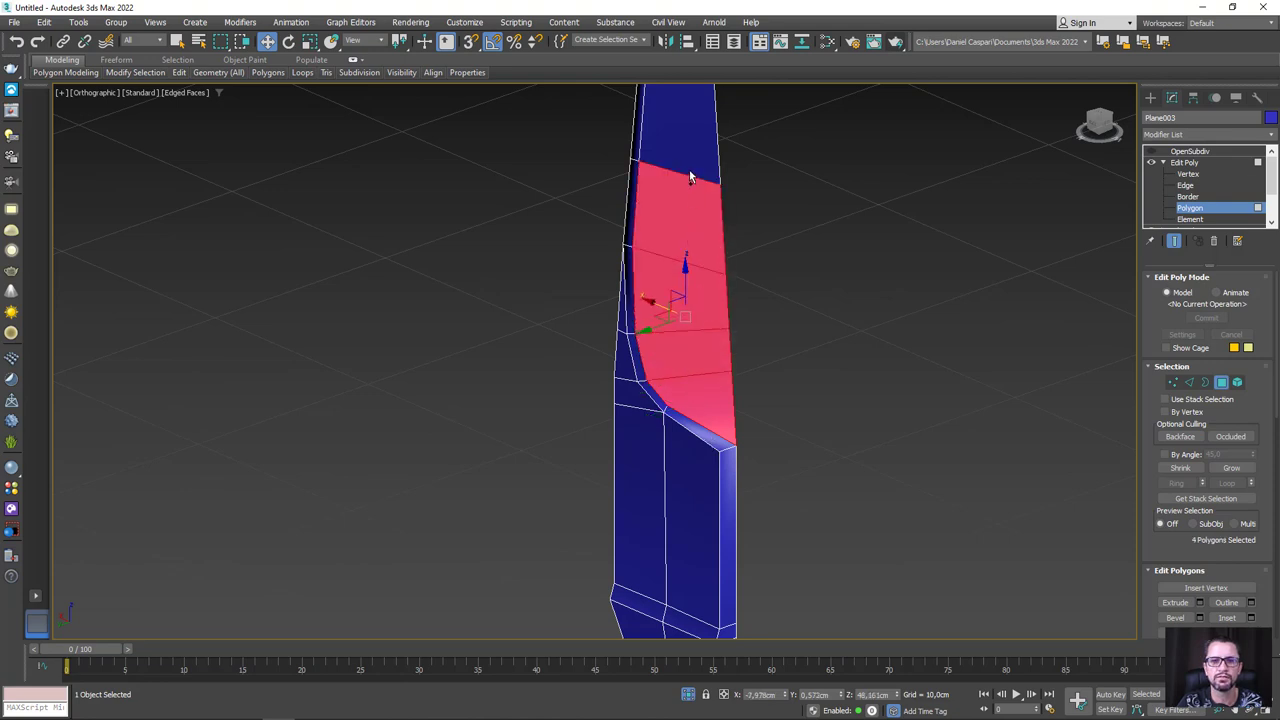
ctrl+click(686, 135)
ctrl+click(709, 447)
ctrl+click(634, 365)
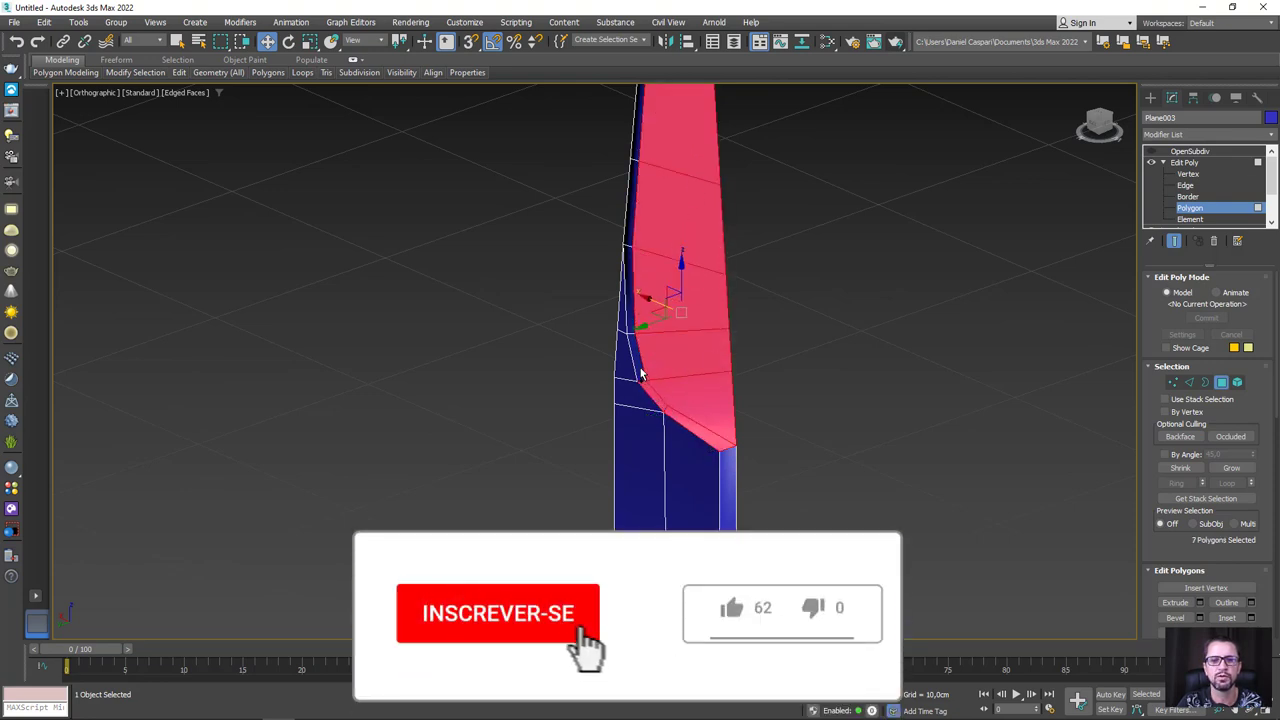
ctrl+click(627, 320)
ctrl+click(632, 275)
ctrl+click(638, 210)
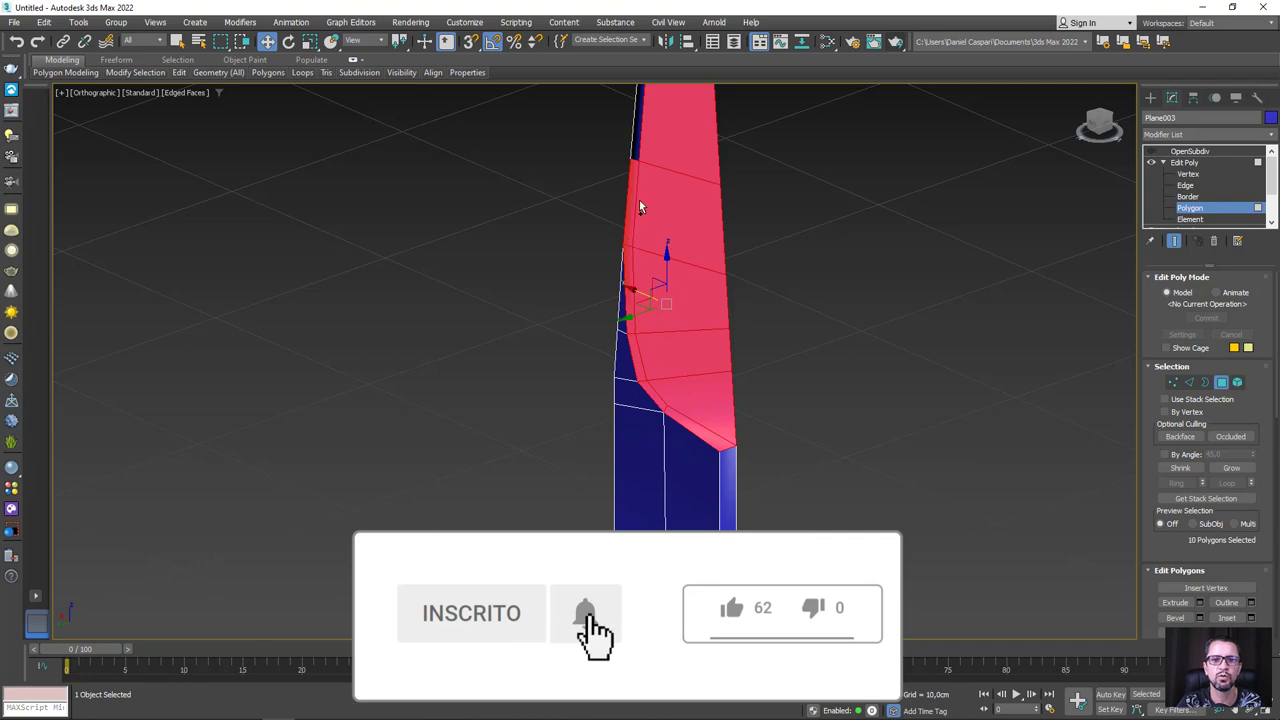
ctrl+click(638, 155)
Extend the face selection to the upper faces near the blade tip
mouse_move(638, 155)
alt+middle_down()
mouse_move(714, 466)
mouse_move(729, 411)
alt+middle_up()
ctrl+click(716, 385)
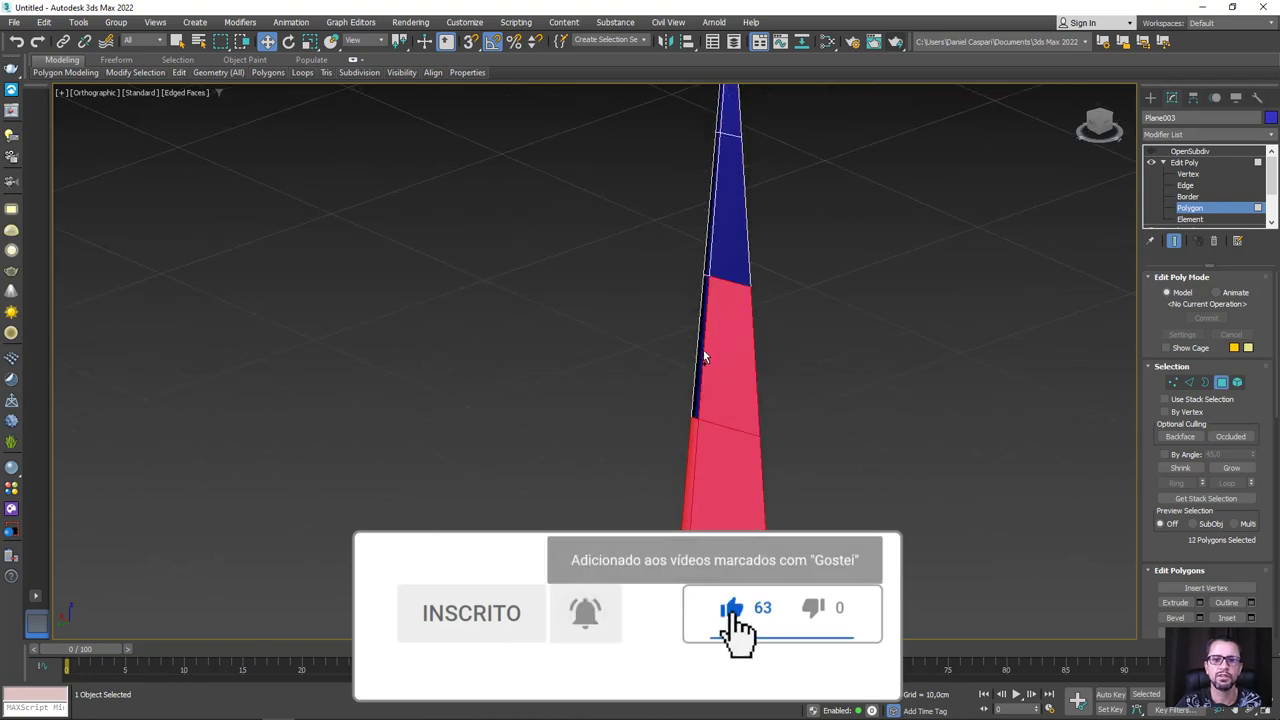
ctrl+click(722, 310)
ctrl+click(733, 259)
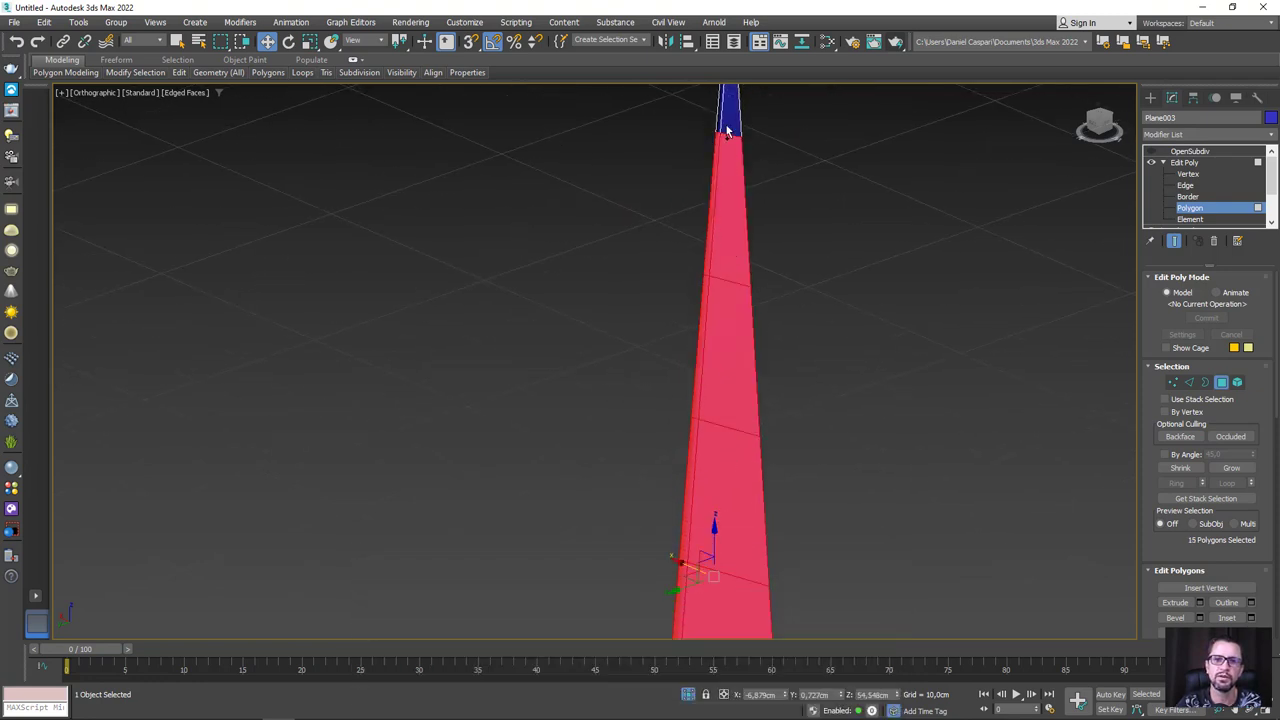
ctrl+click(720, 126)
scroll(719, 124, down, 2)
mouse_move(757, 157)
middle_down()
mouse_move(762, 287)
mouse_move(818, 360)
mouse_move(737, 157)
mouse_move(762, 175)
mouse_move(779, 237)
mouse_move(733, 187)
mouse_move(797, 177)
mouse_move(702, 180)
middle_up()
Clear the faces and select the tip vertex at Vertex level
click(762, 289)
click(1187, 174)
click(757, 177)
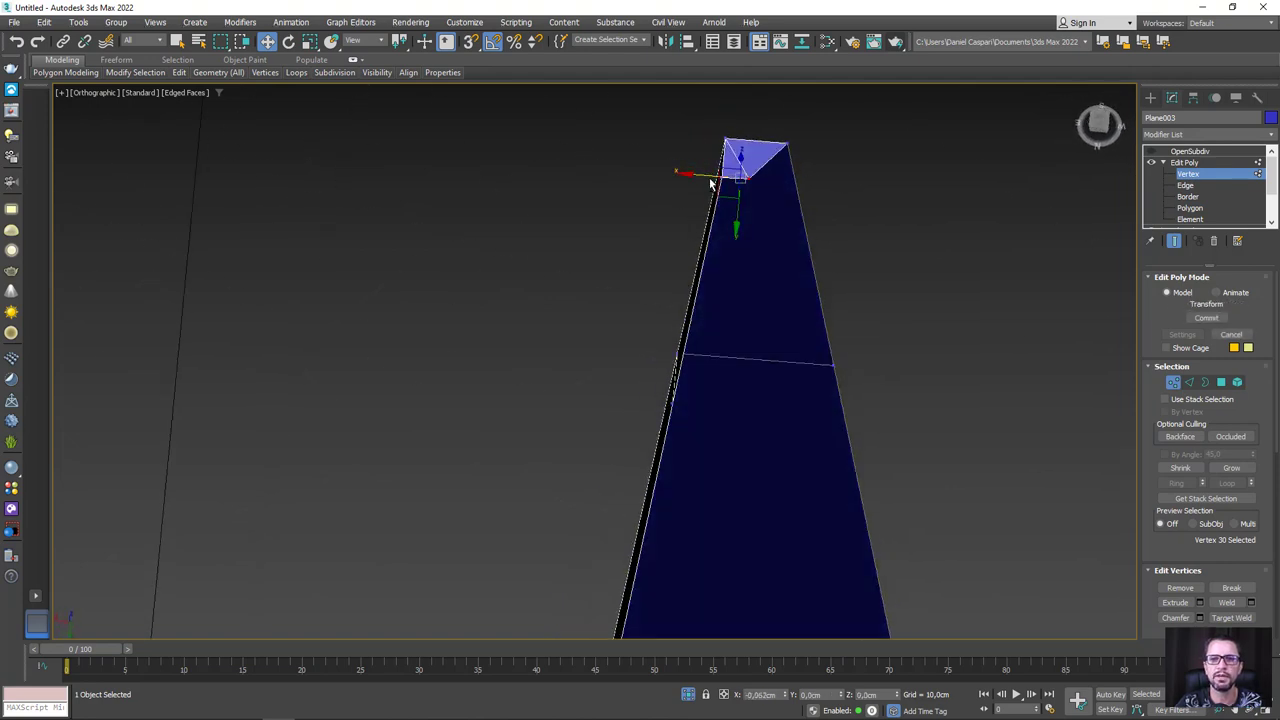
Shift the tip vertex along X and select the edges along the blade's back
drag(716, 180, 751, 180)
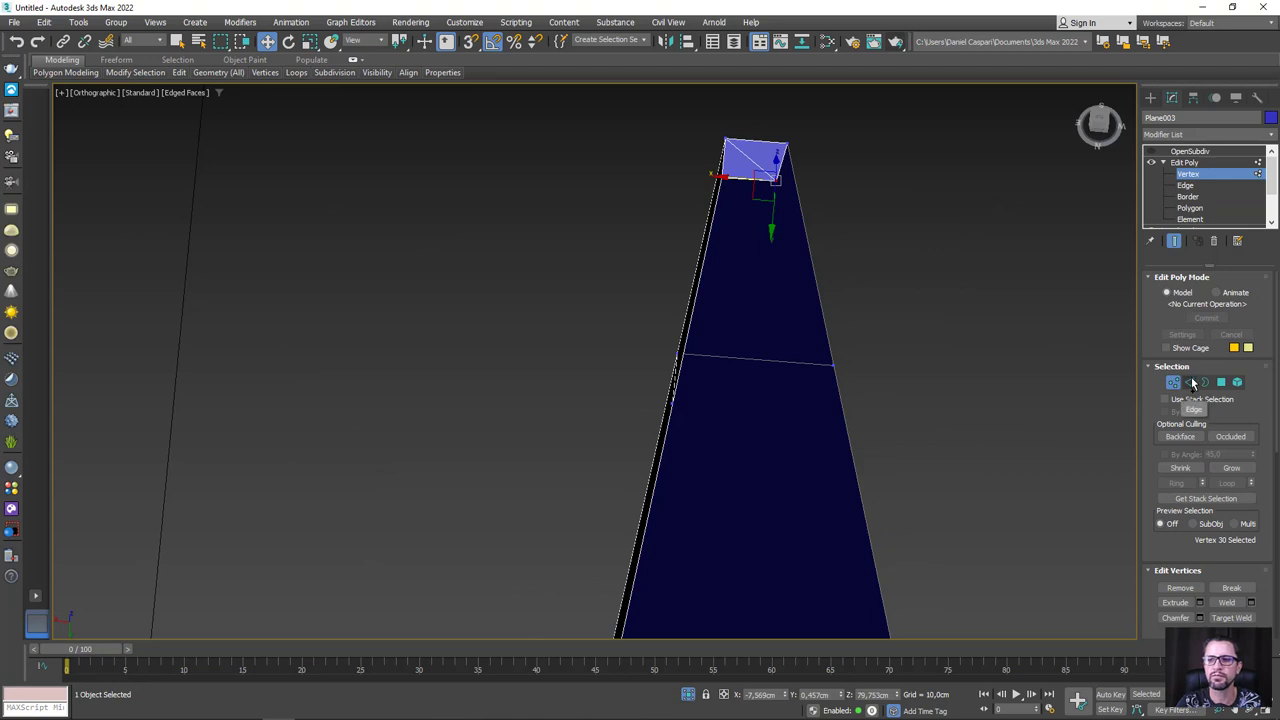
click(1189, 382)
mouse_move(867, 399)
alt+middle_down()
mouse_move(807, 285)
mouse_move(812, 335)
mouse_move(817, 294)
mouse_move(777, 526)
mouse_move(803, 341)
alt+middle_up()
click(799, 277)
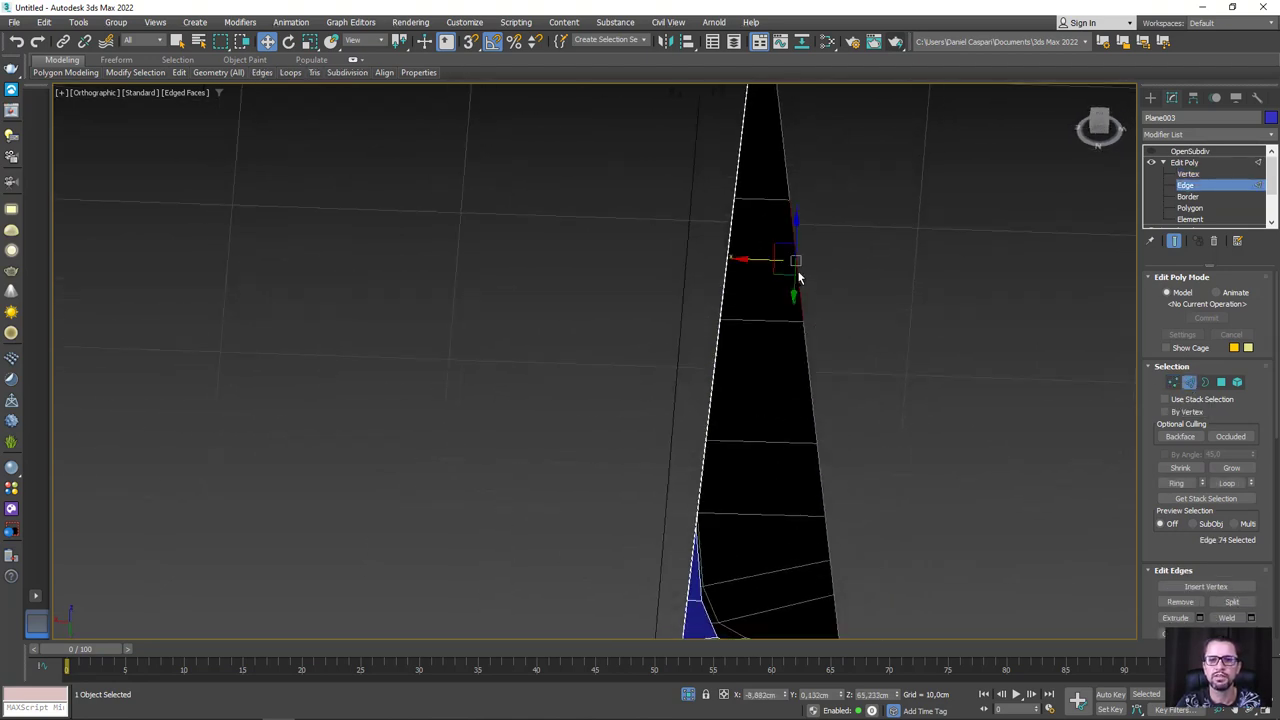
alt+middle_drag(797, 270, 781, 333)
ctrl+click(803, 373)
ctrl+click(818, 480)
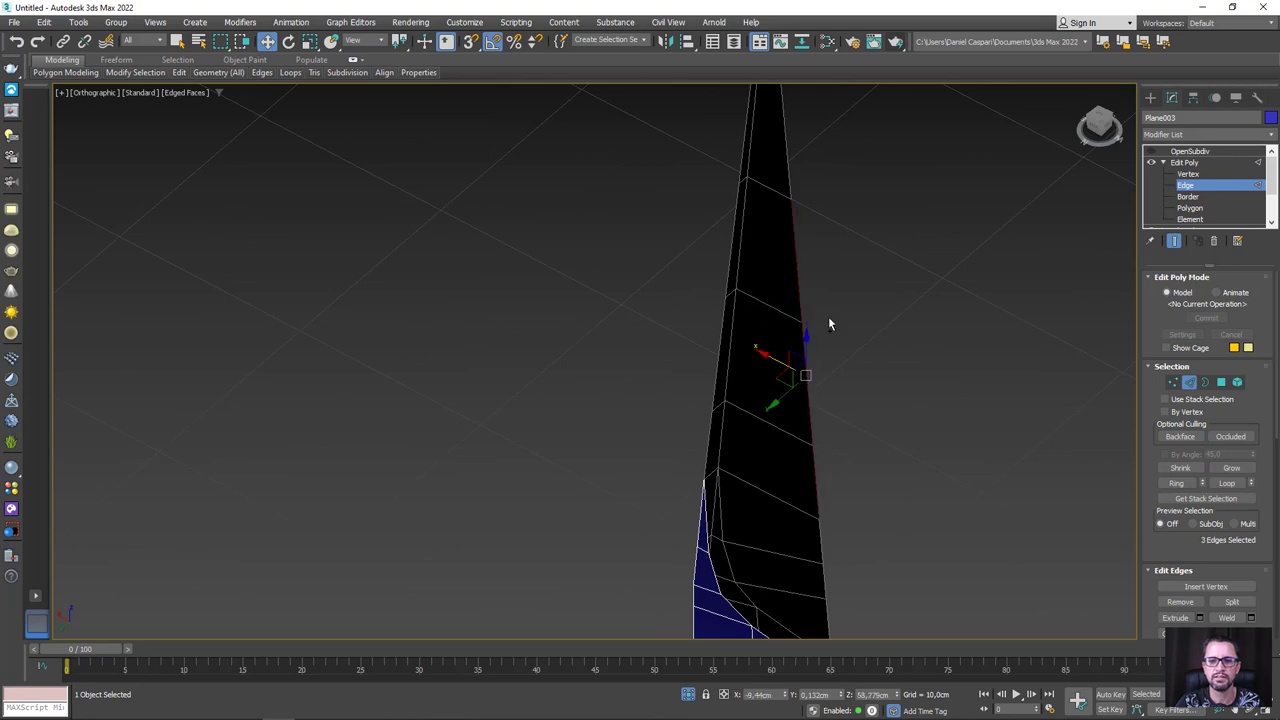
ctrl+click(790, 180)
ctrl+click(823, 586)
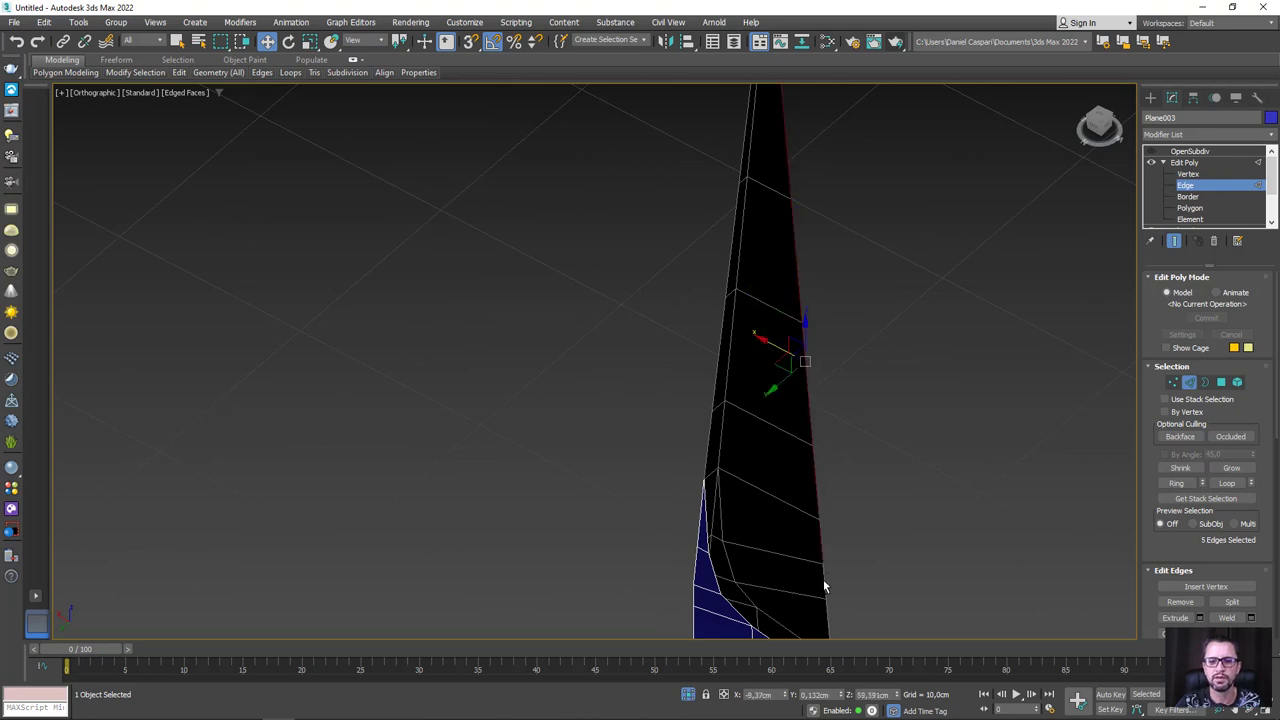
ctrl+click(806, 537)
Move the selected back edges outward to widen the side face, adding an edge near the tip
alt+middle_drag(806, 533, 794, 343)
ctrl+click(752, 300)
drag(752, 300, 705, 302)
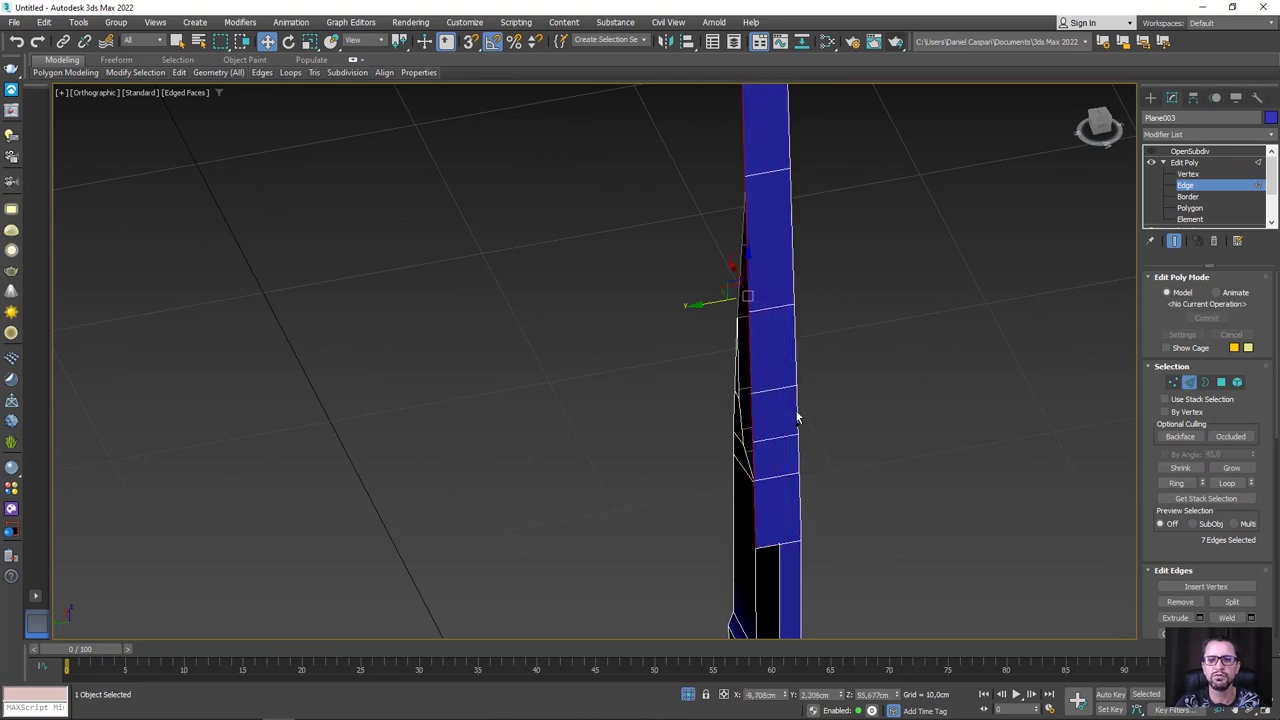
mouse_move(797, 417)
alt+middle_down()
mouse_move(763, 491)
mouse_move(751, 237)
mouse_move(734, 410)
mouse_move(749, 283)
alt+middle_up()
scroll(754, 320, up, 2)
ctrl+click(752, 339)
mouse_move(752, 339)
alt+middle_down()
mouse_move(734, 457)
mouse_move(678, 481)
mouse_move(666, 449)
alt+middle_up()
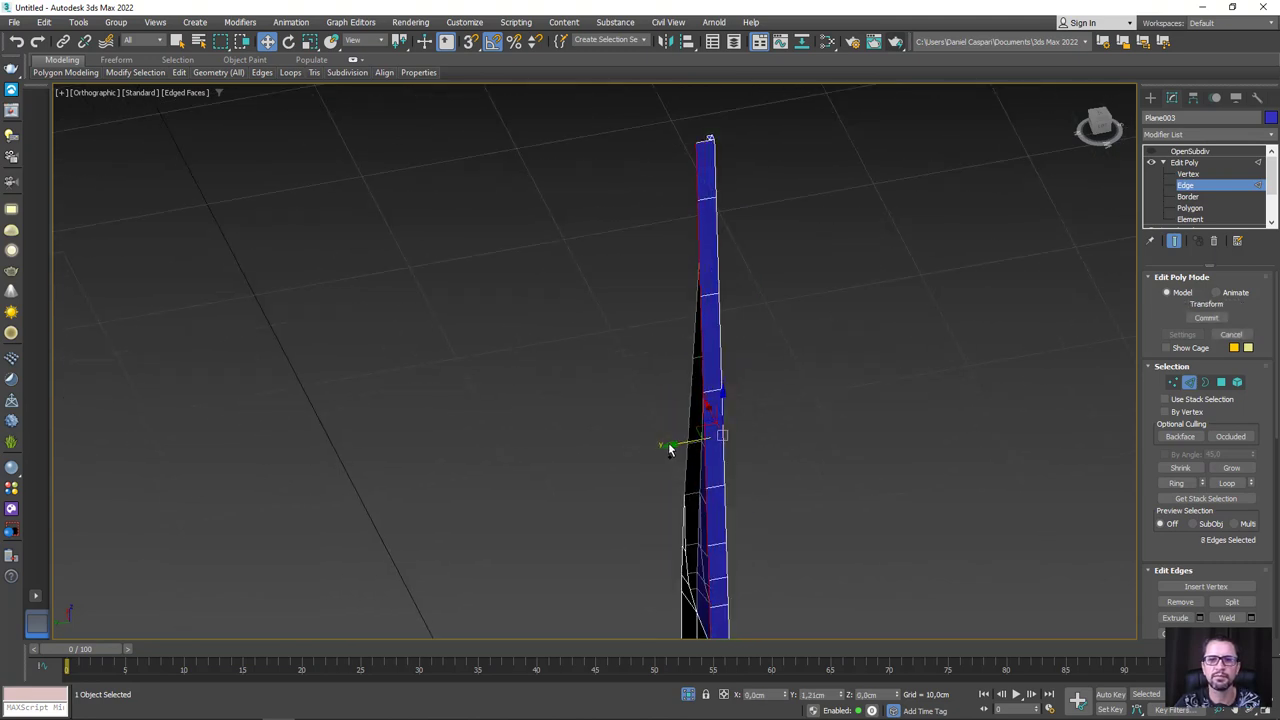
alt+middle_drag(714, 134, 760, 200)
Return to Vertex level and clear the vertex selection
click(1173, 382)
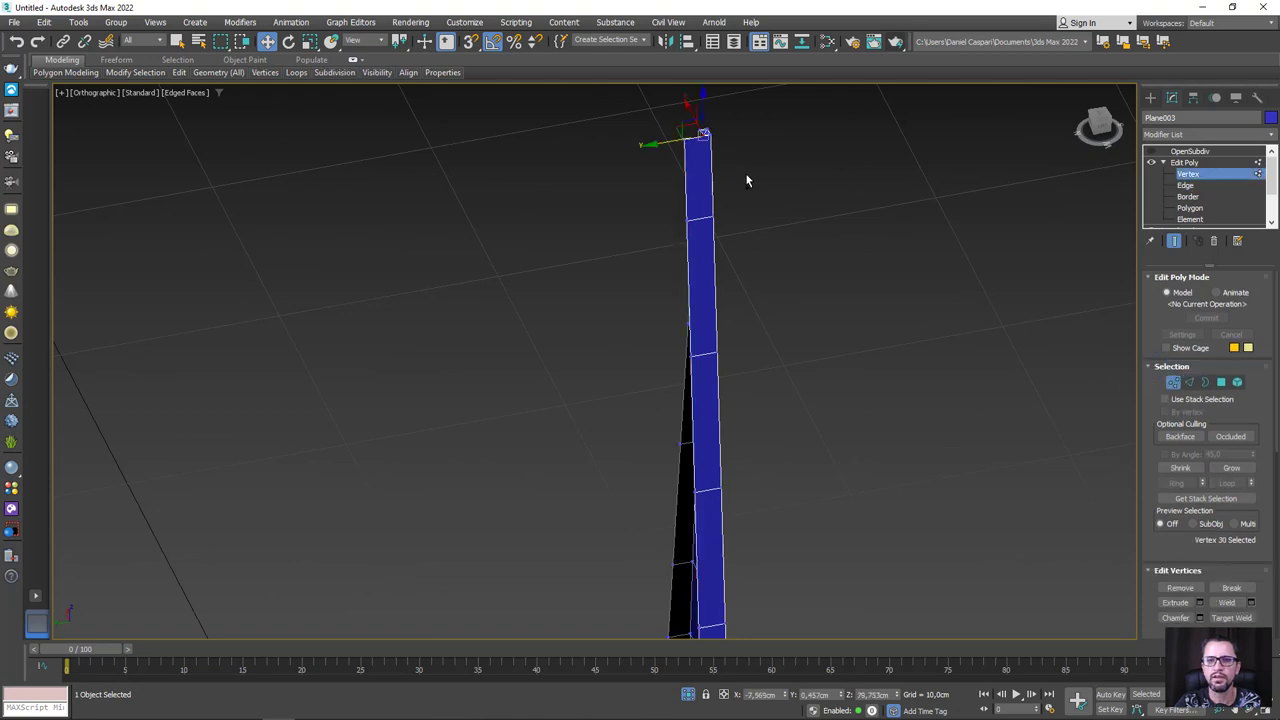
scroll(749, 177, up, 3)
click(660, 150)
scroll(659, 133, up, 3)
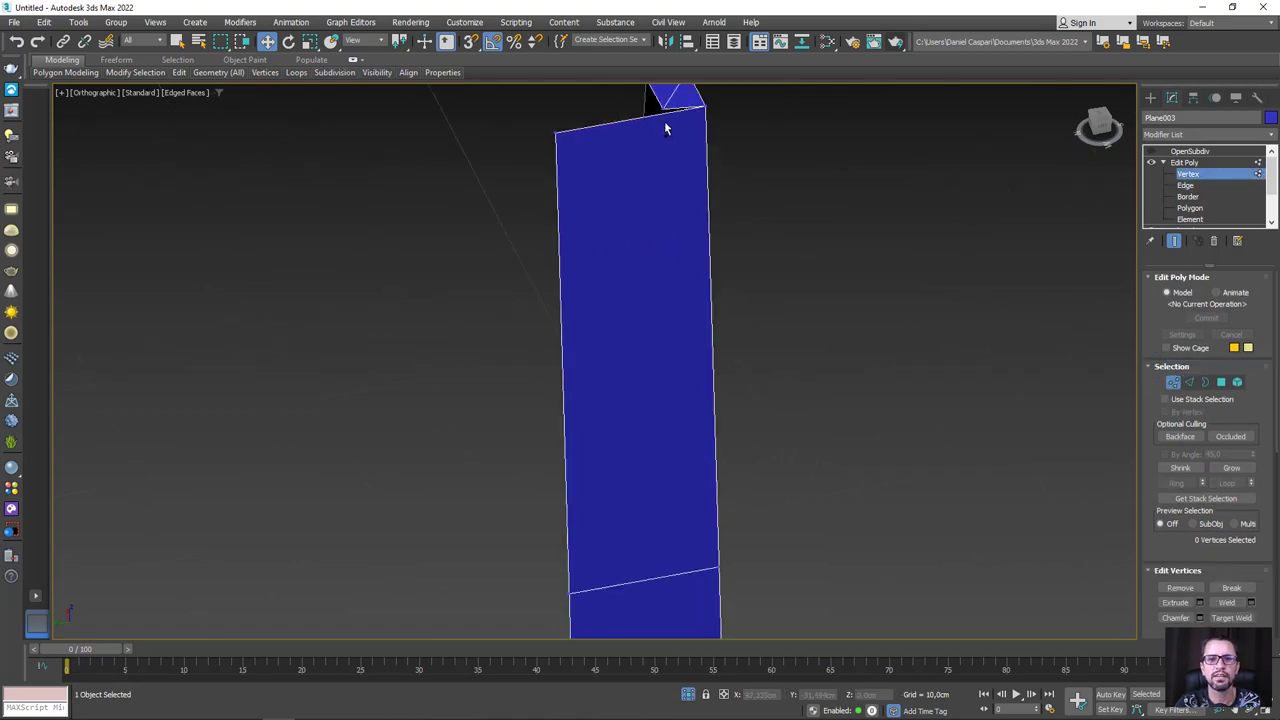
mouse_move(665, 128)
alt+middle_down()
mouse_move(677, 120)
mouse_move(686, 466)
mouse_move(698, 172)
mouse_move(744, 336)
mouse_move(718, 187)
mouse_move(700, 196)
alt+middle_up()
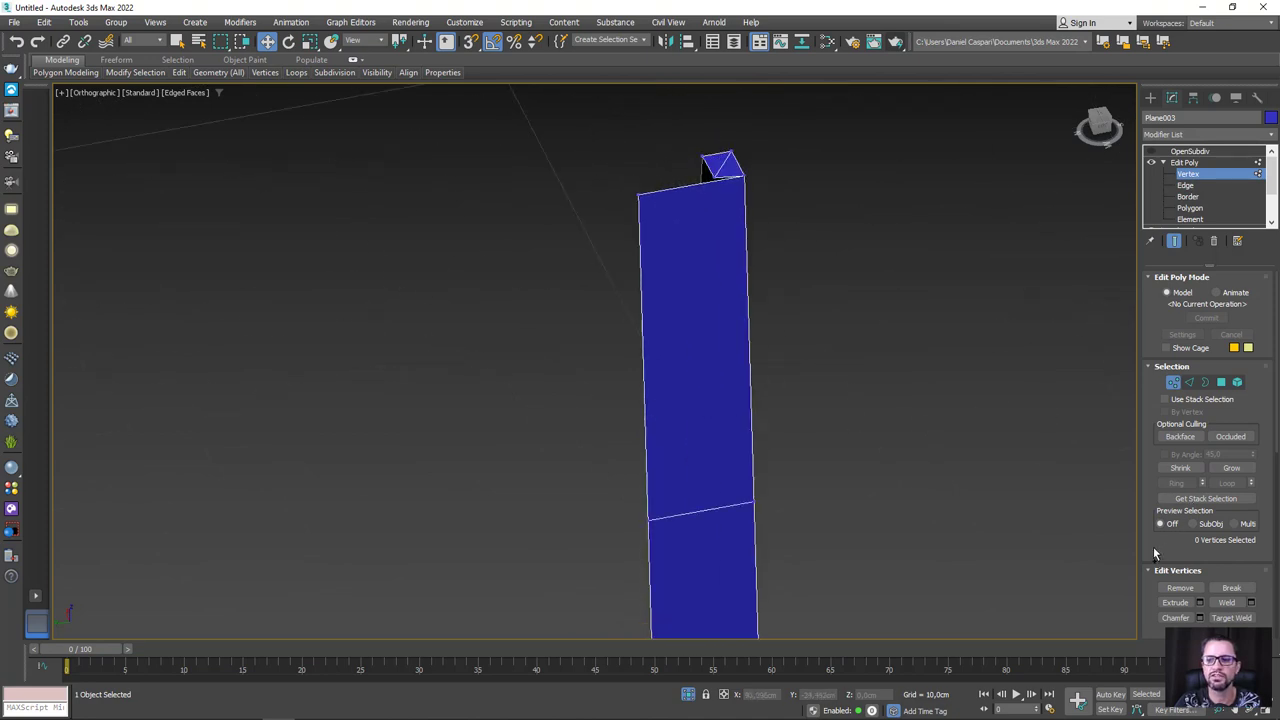
scroll(1154, 553, down, 3)
scroll(1230, 550, down, 2)
Activate the Edit Poly Cut tool and frame the blade's corner
scroll(1258, 597, down, 1)
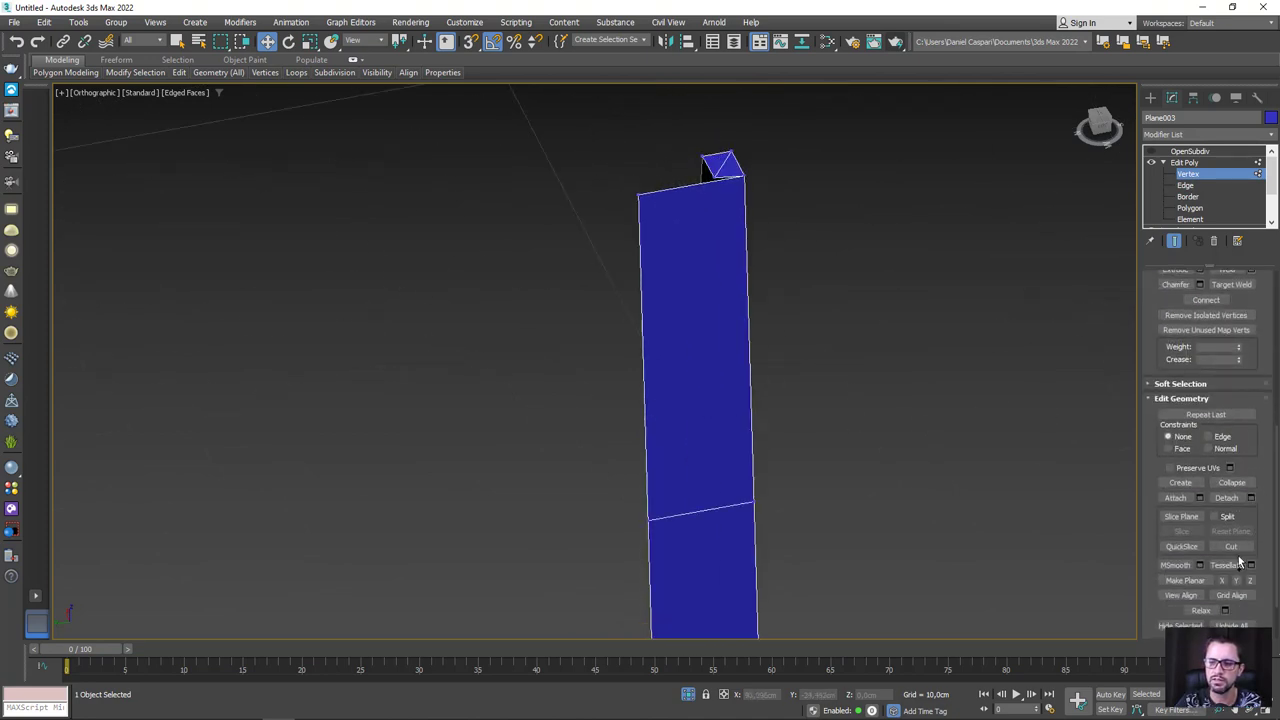
click(1231, 546)
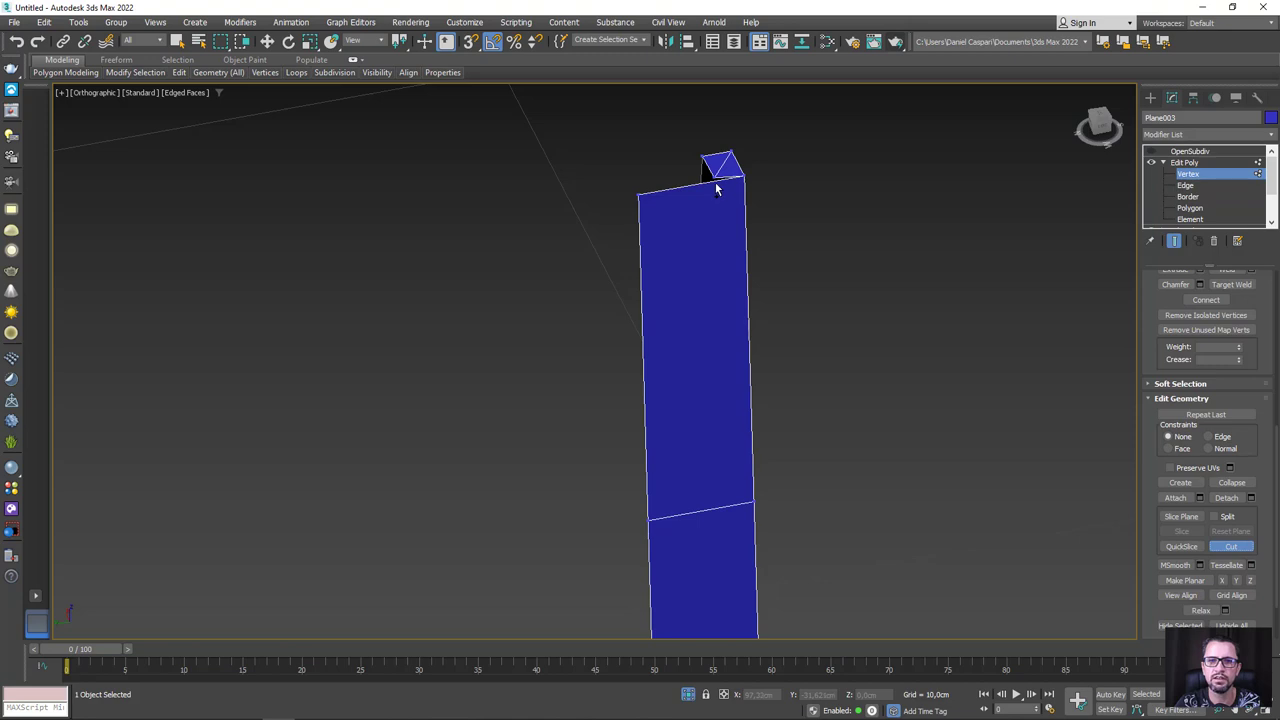
alt+middle_drag(719, 287, 750, 440)
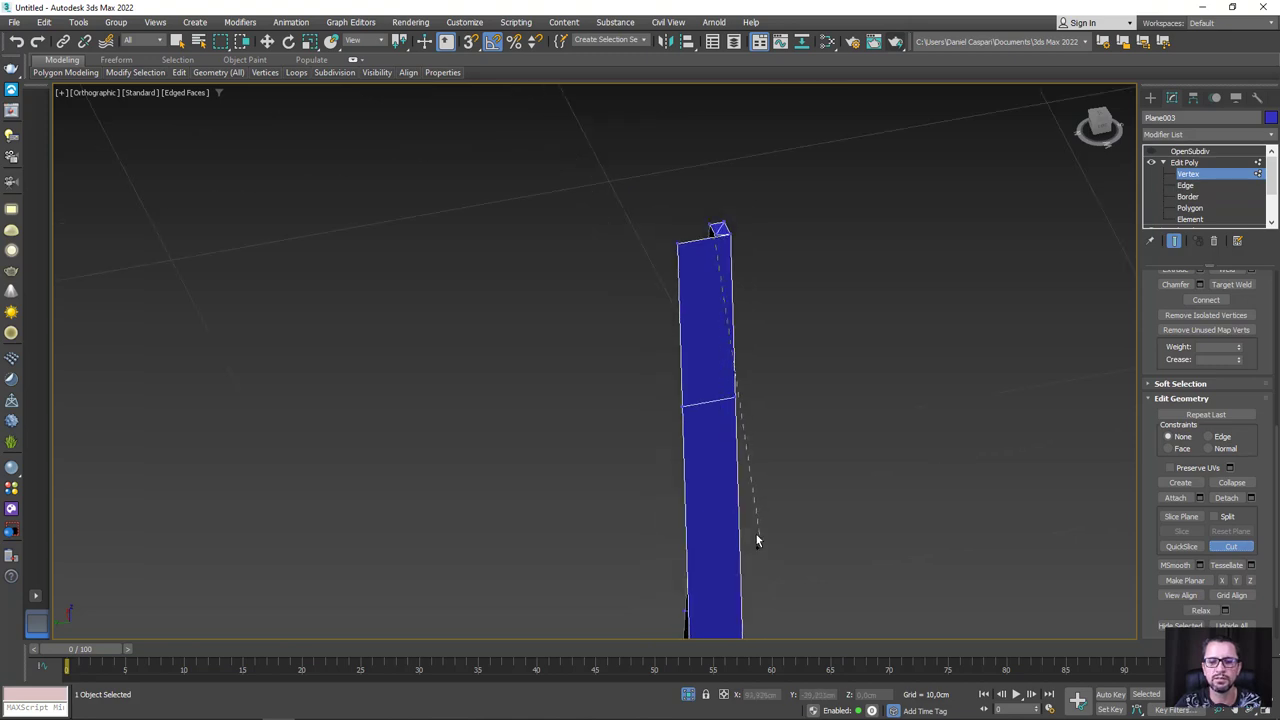
scroll(757, 541, up, 5)
mouse_move(677, 568)
alt+middle_down()
mouse_move(647, 309)
mouse_move(651, 463)
mouse_move(636, 510)
mouse_move(640, 294)
mouse_move(689, 543)
alt+middle_up()
scroll(650, 588, up, 2)
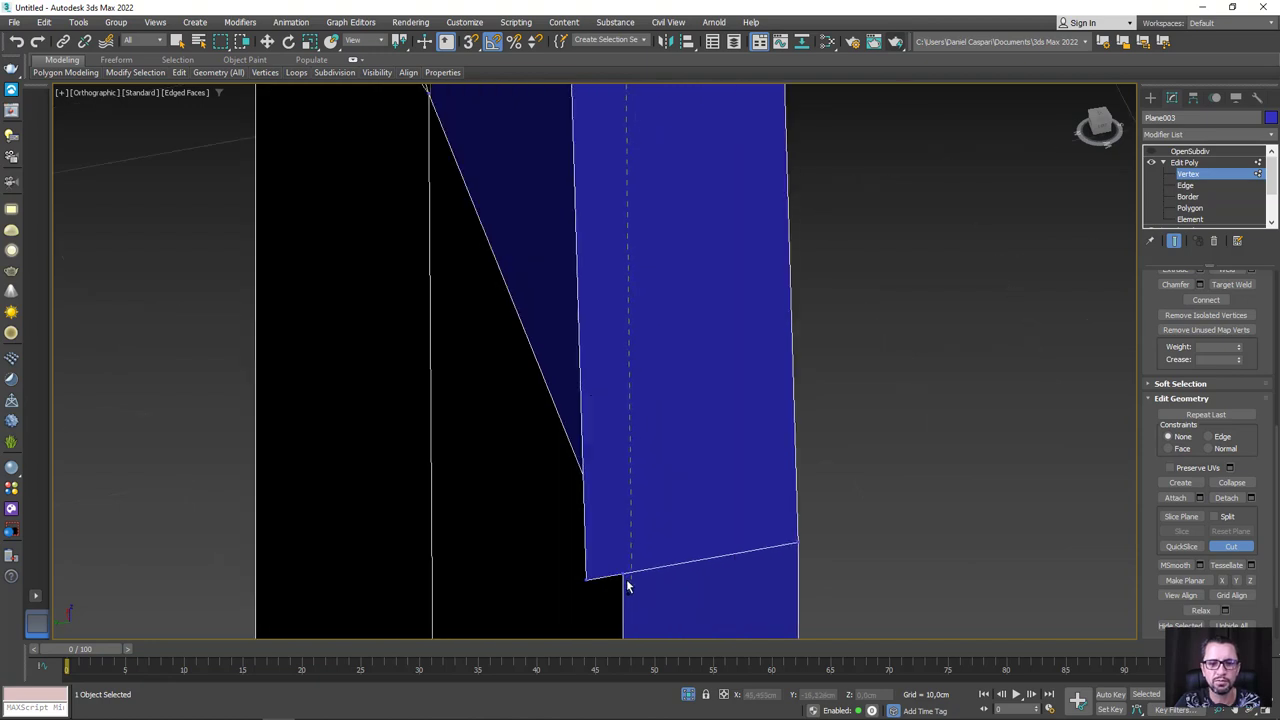
scroll(623, 580, up, 2)
scroll(617, 580, up, 2)
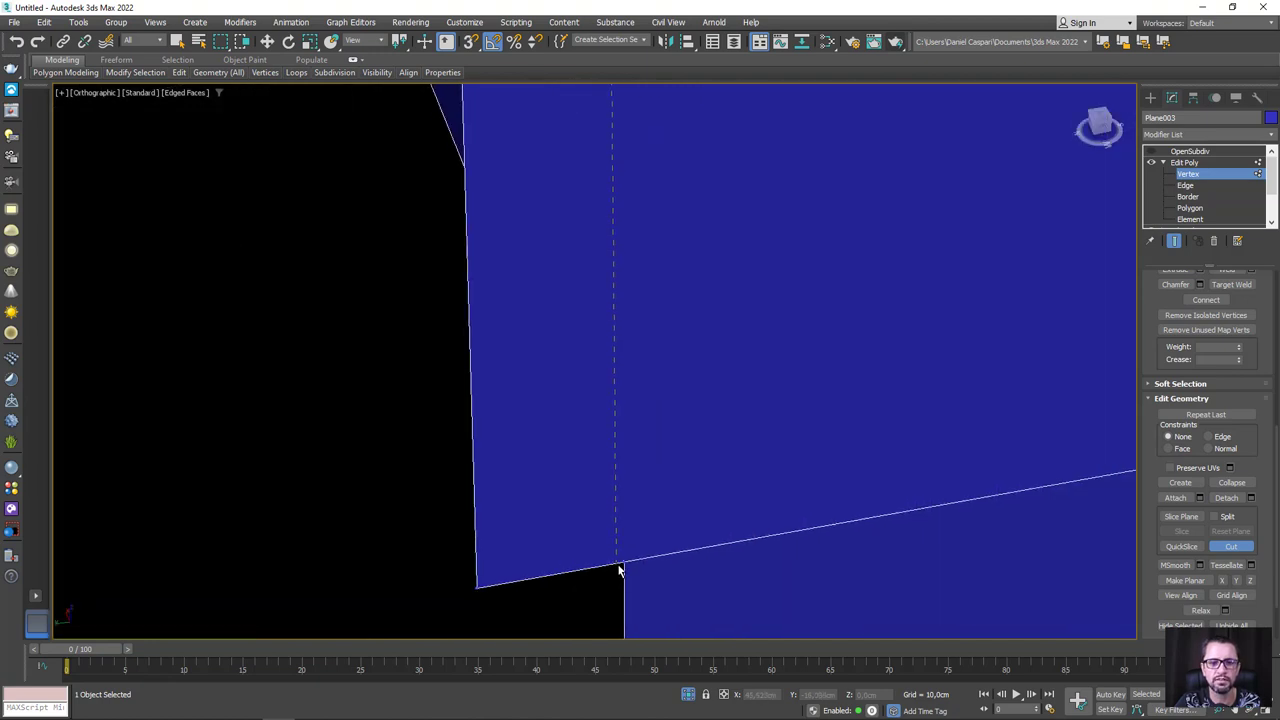
scroll(617, 570, down, 2)
mouse_move(632, 539)
alt+middle_down()
mouse_move(642, 487)
mouse_move(634, 494)
alt+middle_up()
scroll(663, 462, up, 2)
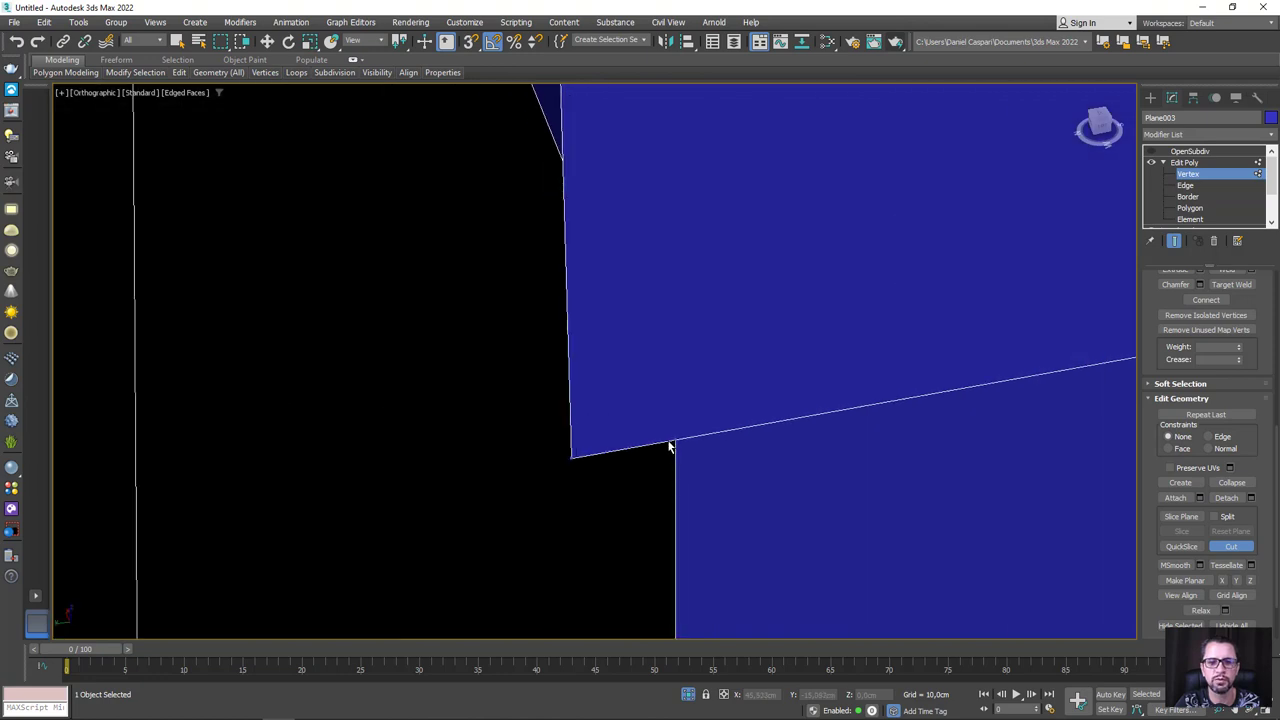
alt+middle_drag(687, 373, 693, 255)
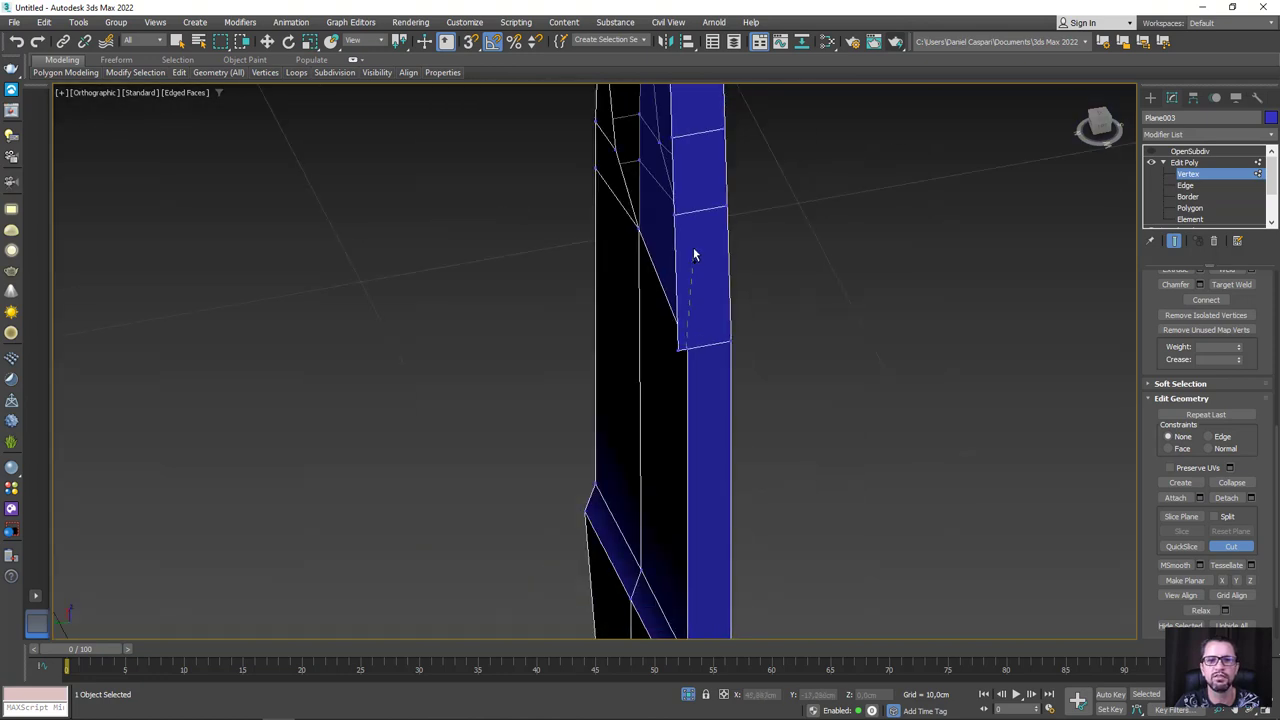
End the lengthwise cut on the blade's bottom edge
mouse_move(673, 148)
alt+middle_down()
mouse_move(665, 215)
mouse_move(697, 581)
mouse_move(677, 143)
mouse_move(663, 94)
mouse_move(677, 106)
mouse_move(662, 244)
alt+middle_up()
scroll(662, 244, up, 2)
scroll(663, 200, up, 2)
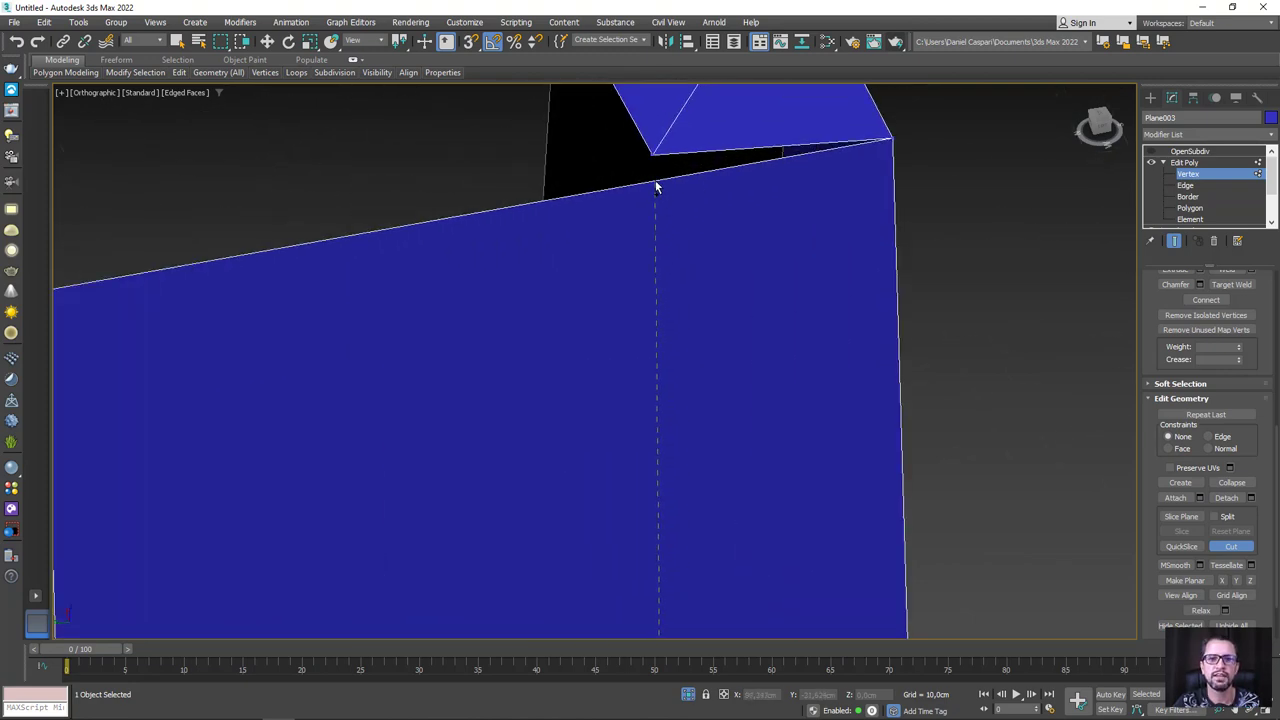
scroll(660, 223, down, 2)
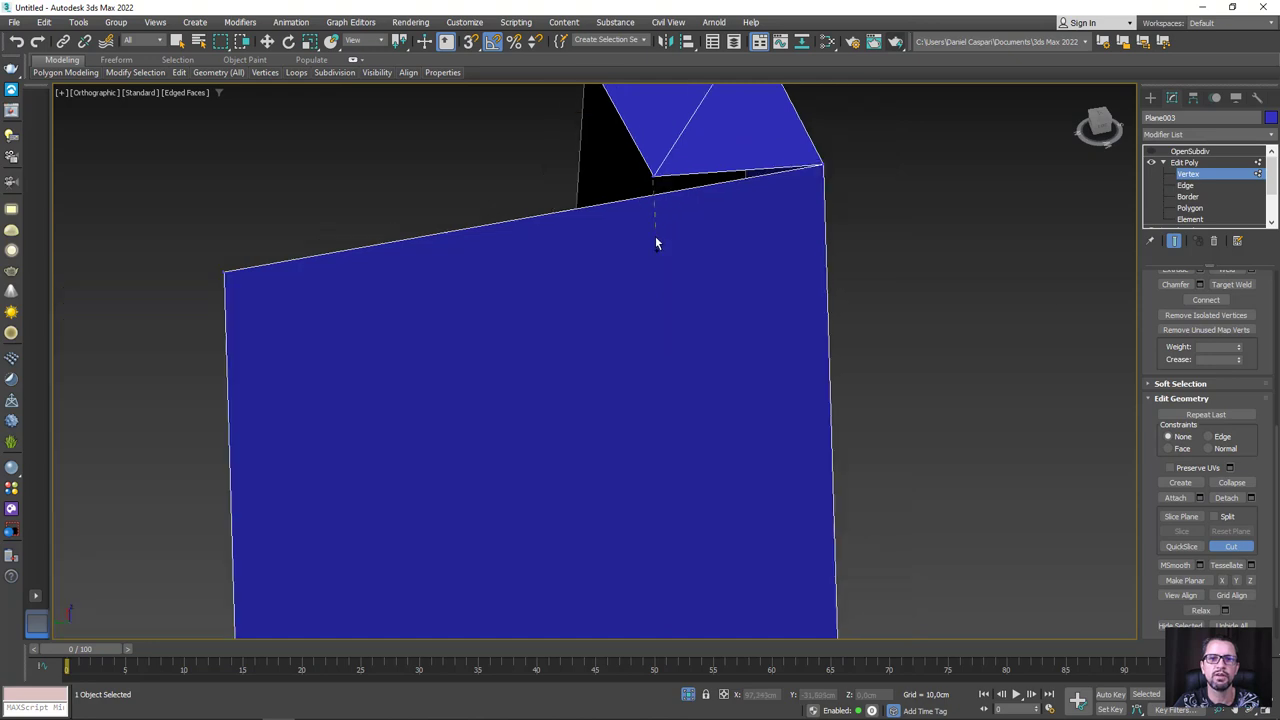
mouse_move(657, 243)
alt+middle_down()
mouse_move(634, 414)
mouse_move(640, 500)
mouse_move(670, 350)
mouse_move(654, 246)
mouse_move(669, 354)
alt+middle_up()
scroll(640, 434, up, 3)
scroll(644, 477, up, 2)
scroll(644, 477, up, 2)
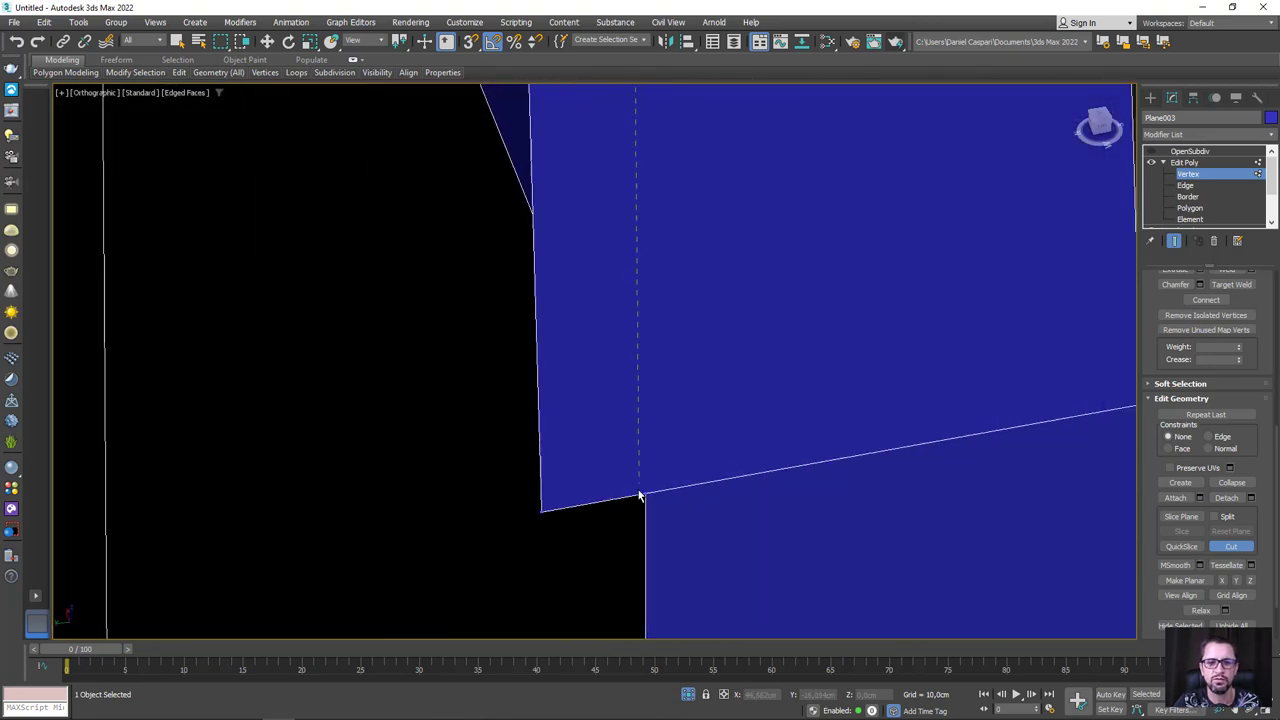
click(643, 493)
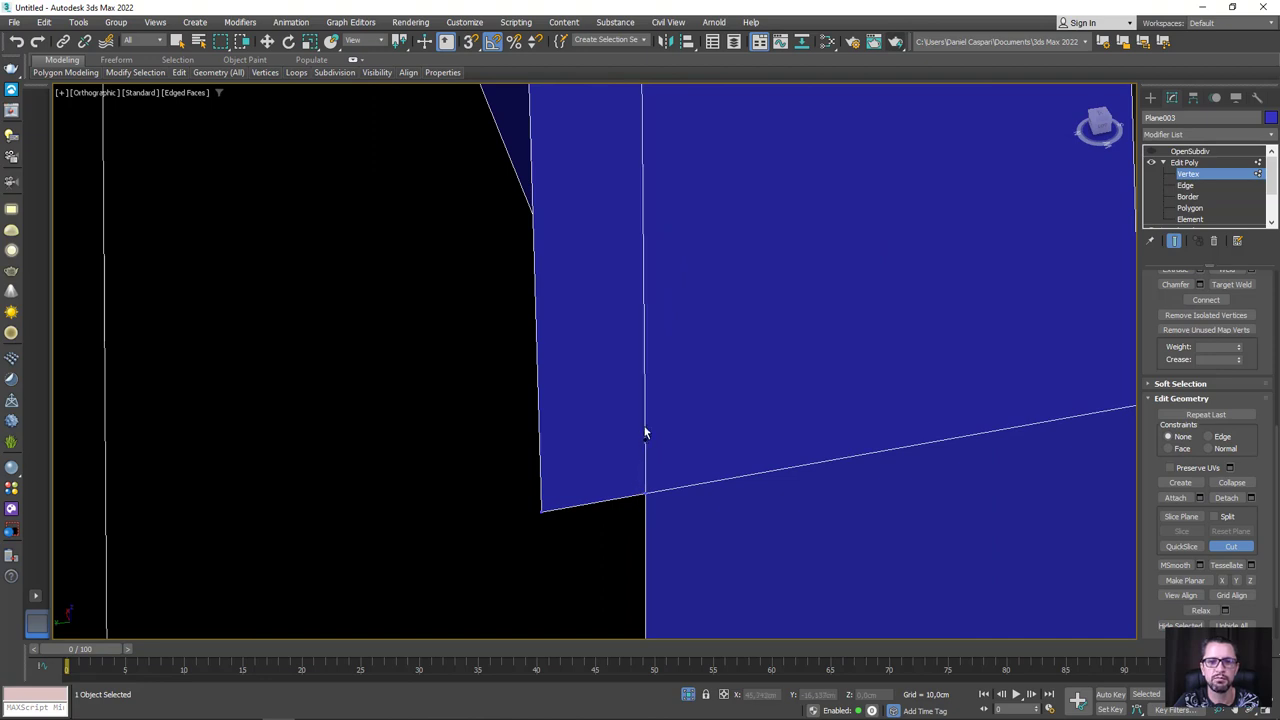
scroll(645, 432, down, 5)
mouse_move(654, 360)
alt+middle_down()
mouse_move(680, 334)
mouse_move(694, 271)
mouse_move(712, 395)
mouse_move(730, 248)
alt+middle_up()
Exit Cut with W, clear the edge selection, and switch to Vertex level
key(w)
click(1196, 186)
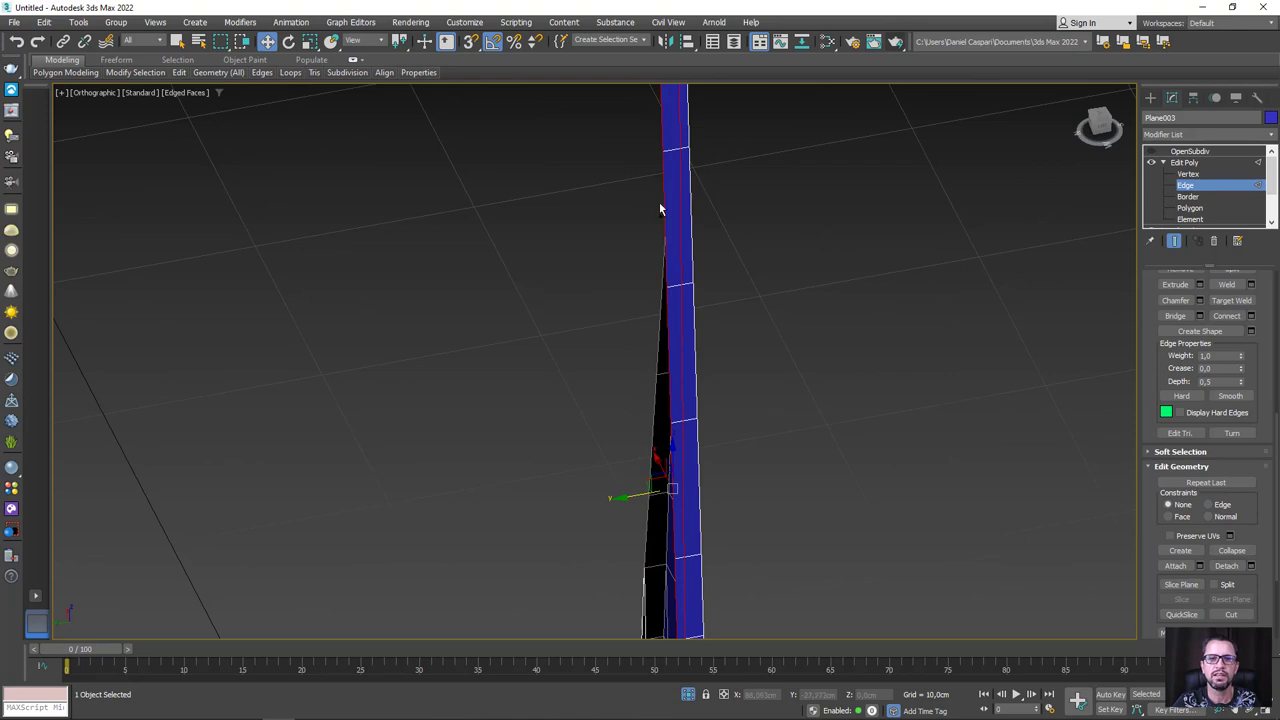
click(659, 208)
scroll(665, 212, down, 3)
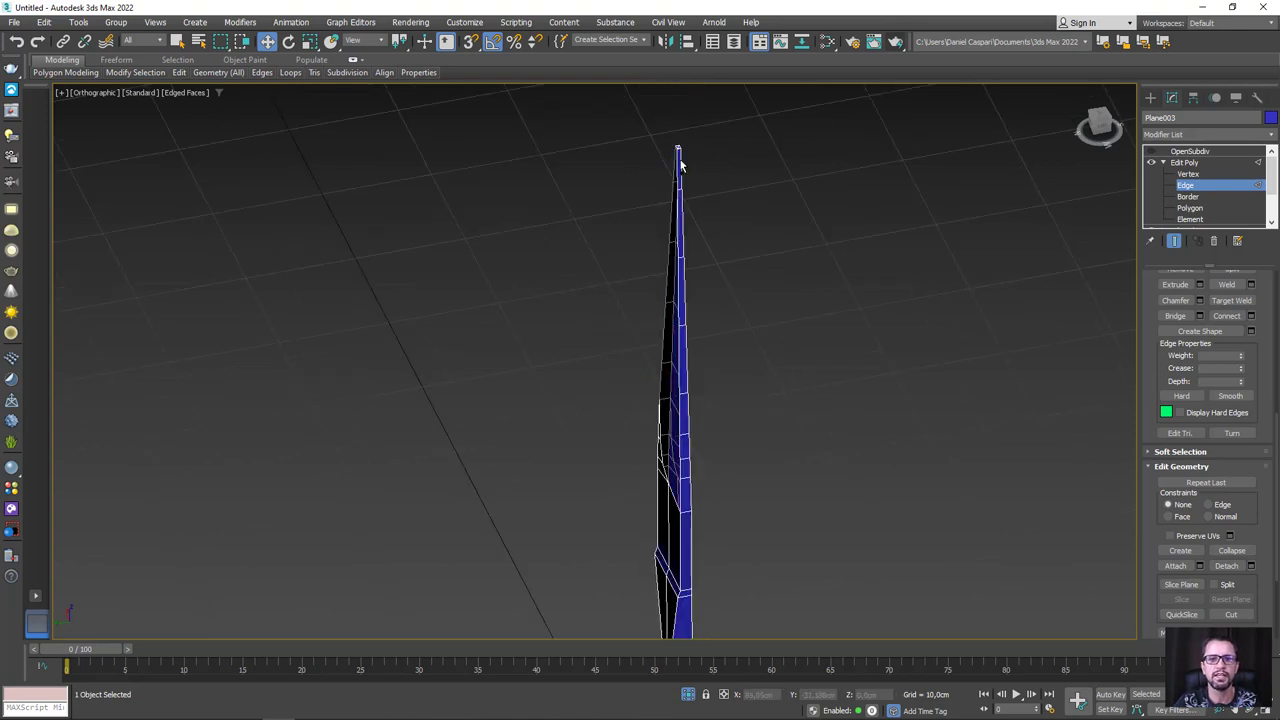
scroll(679, 163, up, 2)
scroll(666, 163, up, 2)
scroll(651, 166, up, 3)
scroll(651, 166, up, 2)
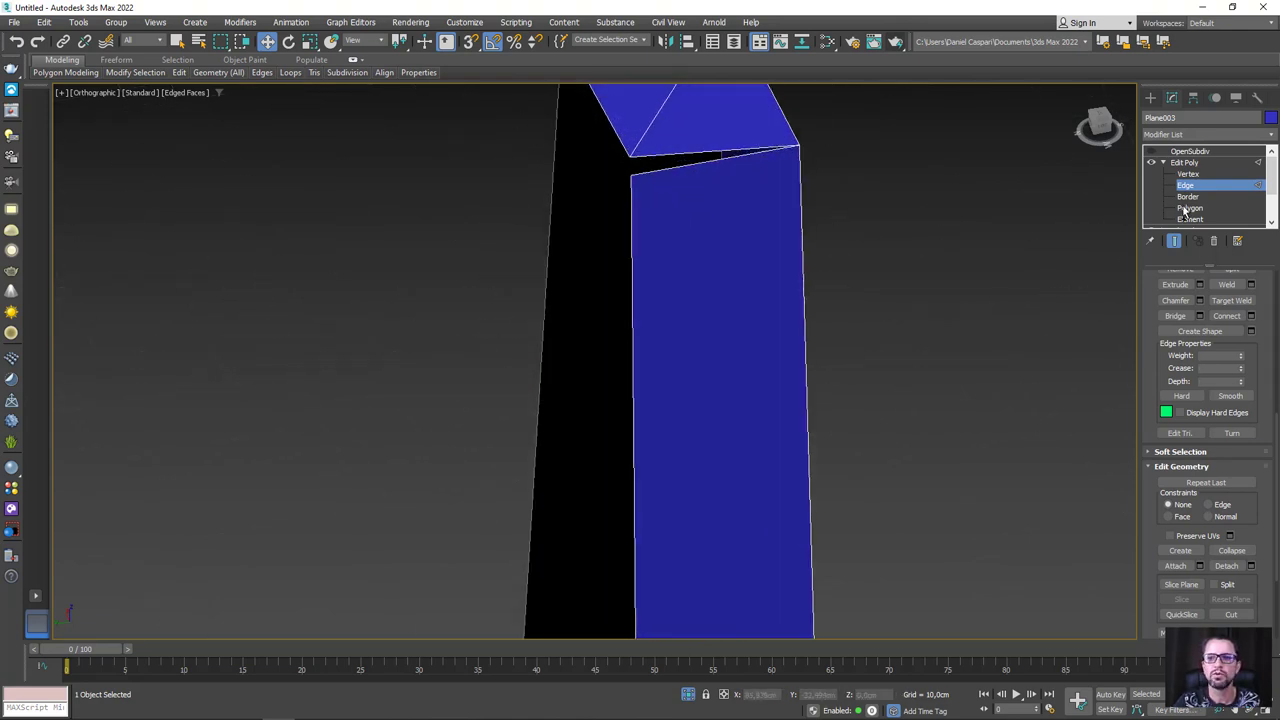
click(1188, 174)
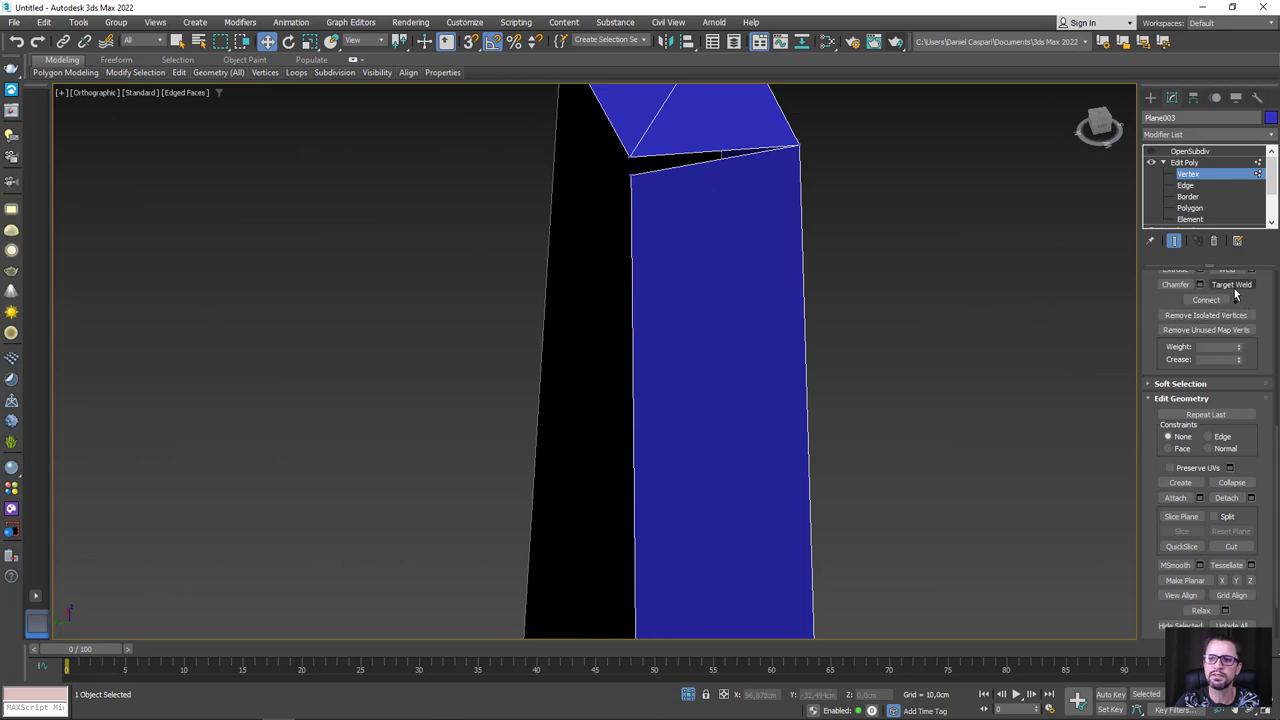
Target Weld the cut's end vertex onto the neighbouring corner vertex
click(1232, 285)
scroll(640, 230, down, 2)
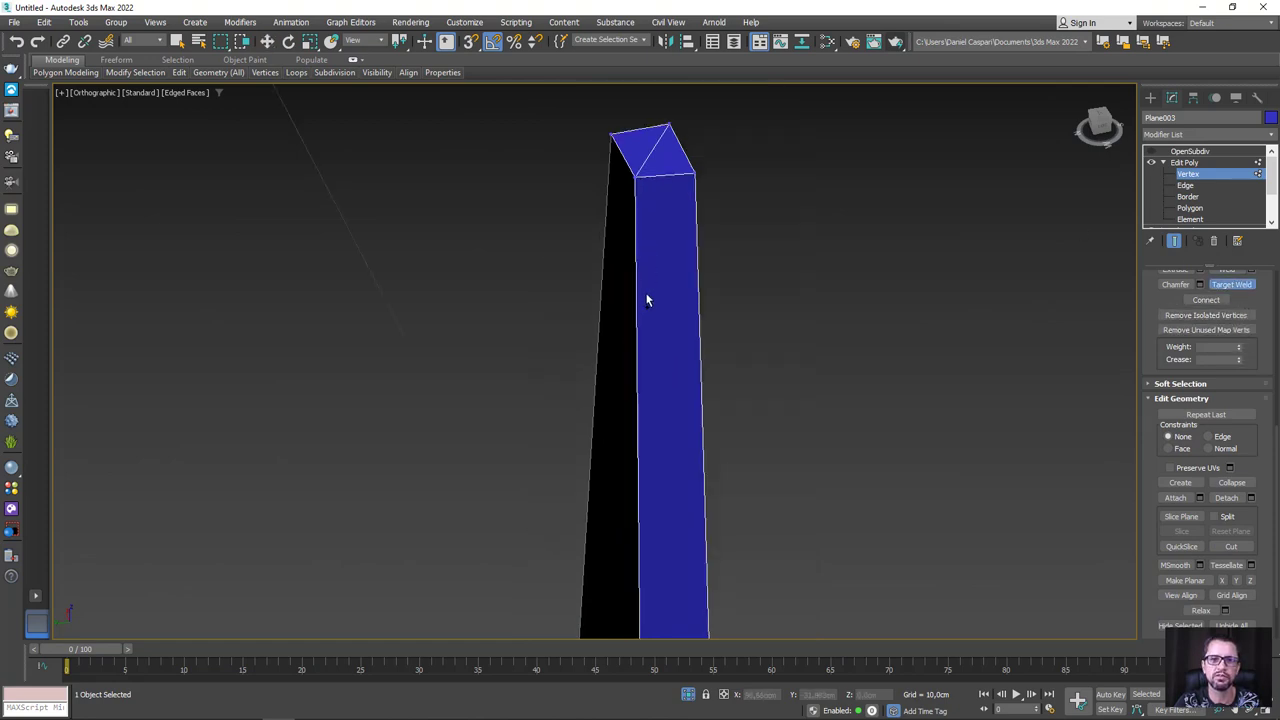
scroll(650, 380, down, 3)
scroll(670, 475, up, 1)
mouse_move(684, 488)
alt+middle_down()
mouse_move(634, 163)
mouse_move(629, 400)
alt+middle_up()
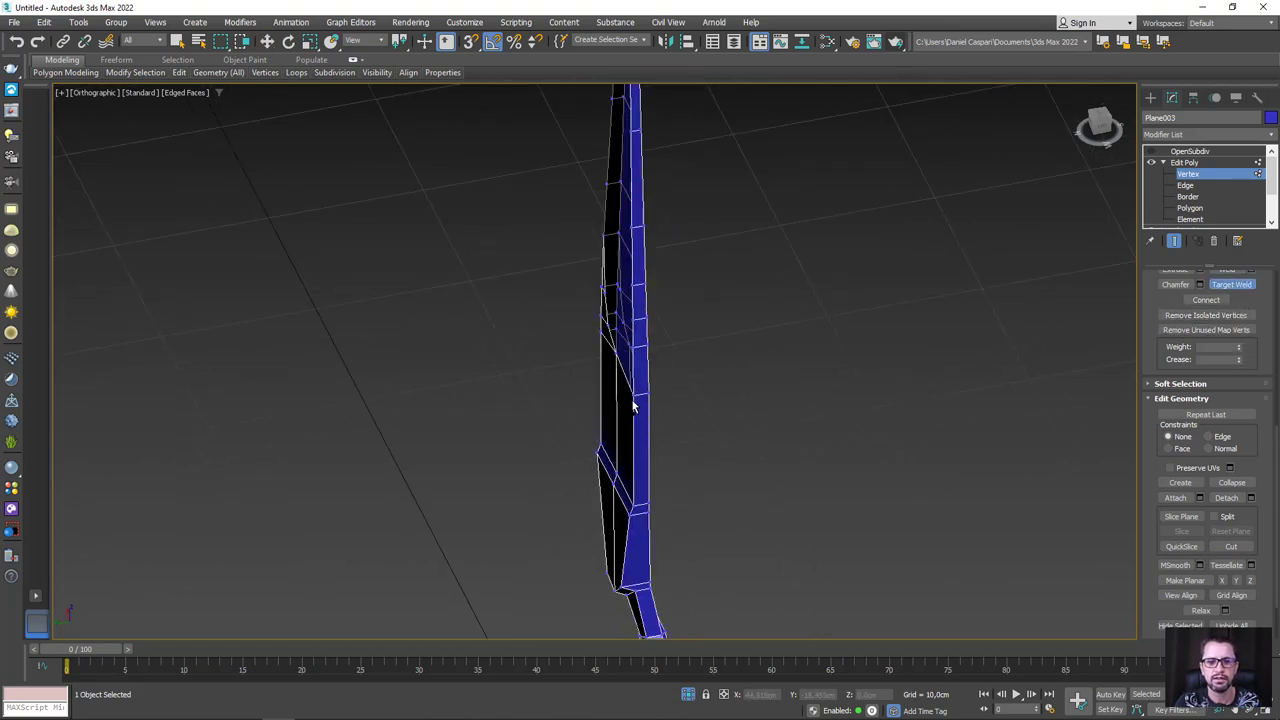
scroll(632, 480, up, 2)
scroll(625, 460, up, 2)
scroll(640, 503, down, 2)
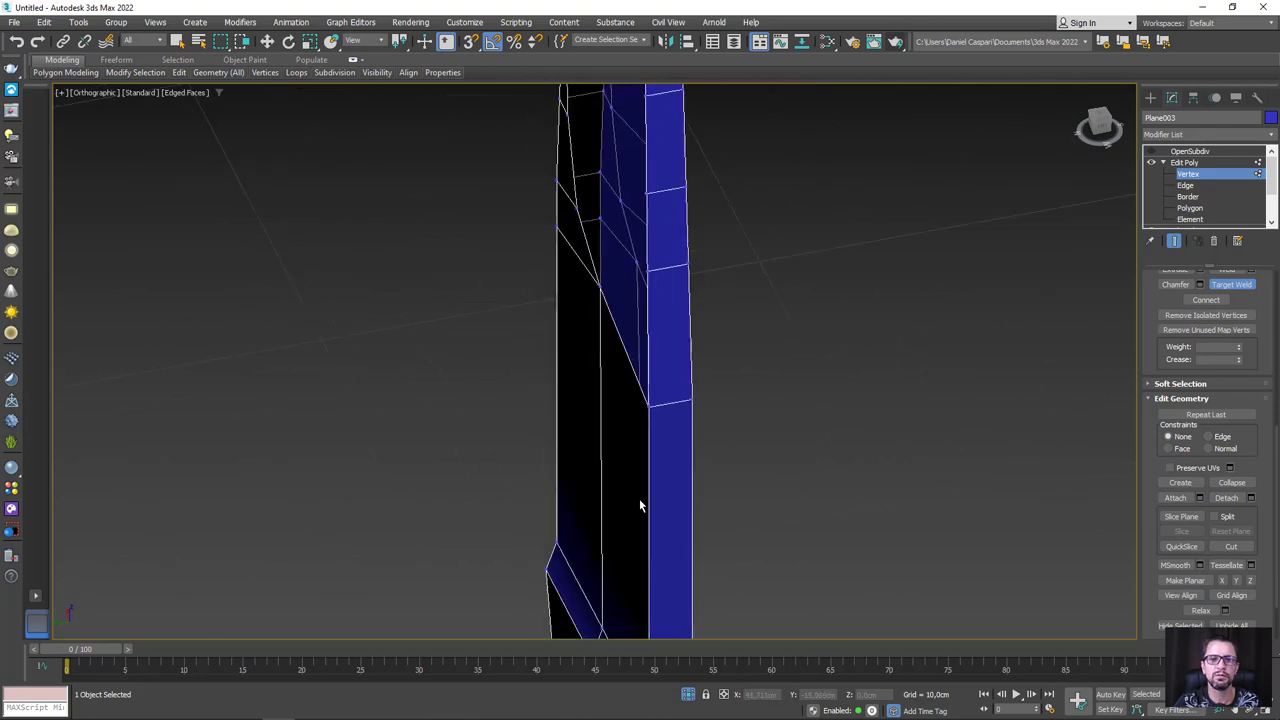
scroll(649, 429, up, 3)
scroll(645, 437, up, 2)
scroll(645, 437, up, 2)
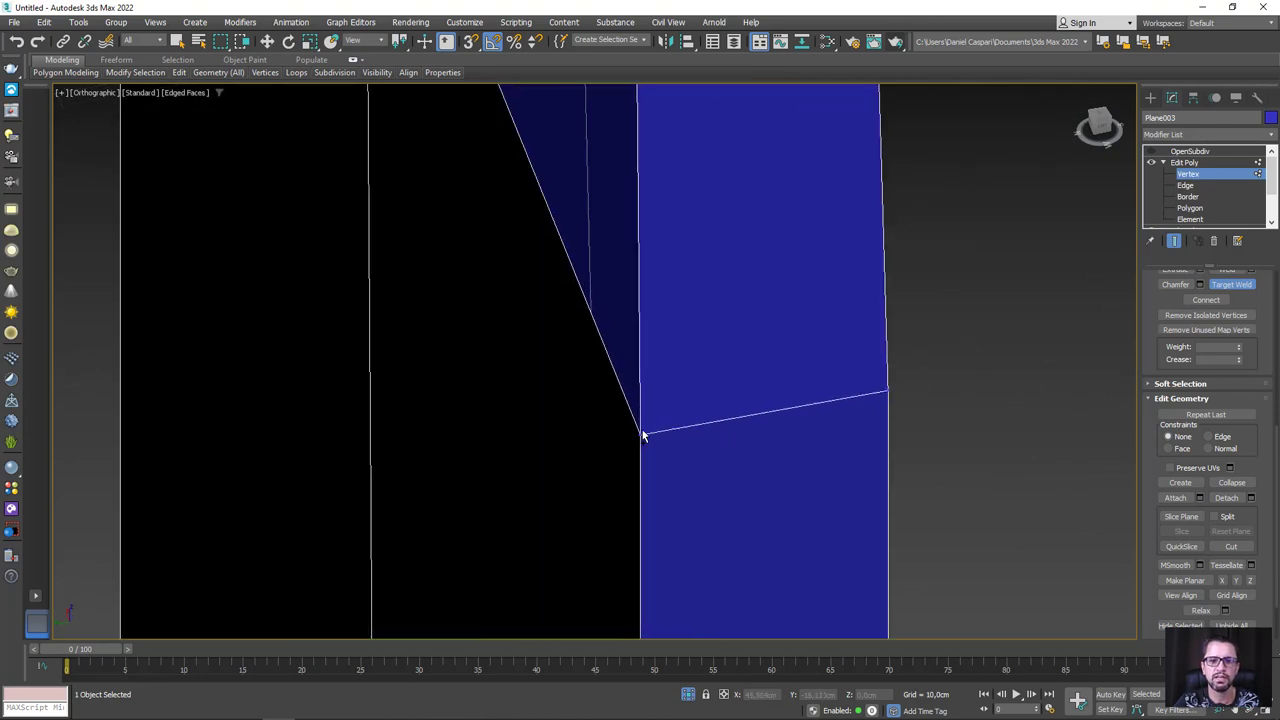
Return to Move and select the vertex at the cut's lower end
key(w)
click(645, 436)
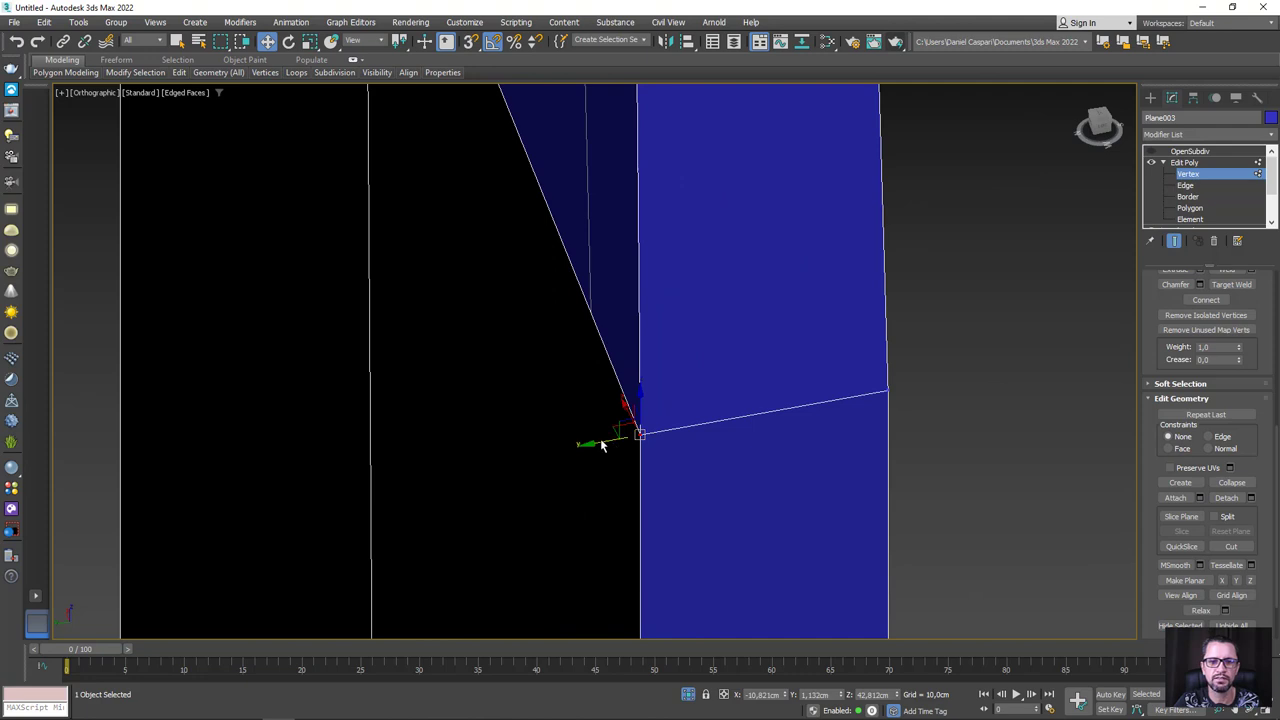
mouse_move(600, 444)
alt+middle_down()
mouse_move(651, 200)
mouse_move(698, 225)
mouse_move(740, 457)
mouse_move(691, 454)
mouse_move(640, 380)
mouse_move(823, 388)
mouse_move(783, 380)
mouse_move(674, 250)
mouse_move(719, 467)
mouse_move(663, 457)
mouse_move(929, 329)
alt+middle_up()
Select the blade's open border at Border level and cap it with one polygon
key(3)
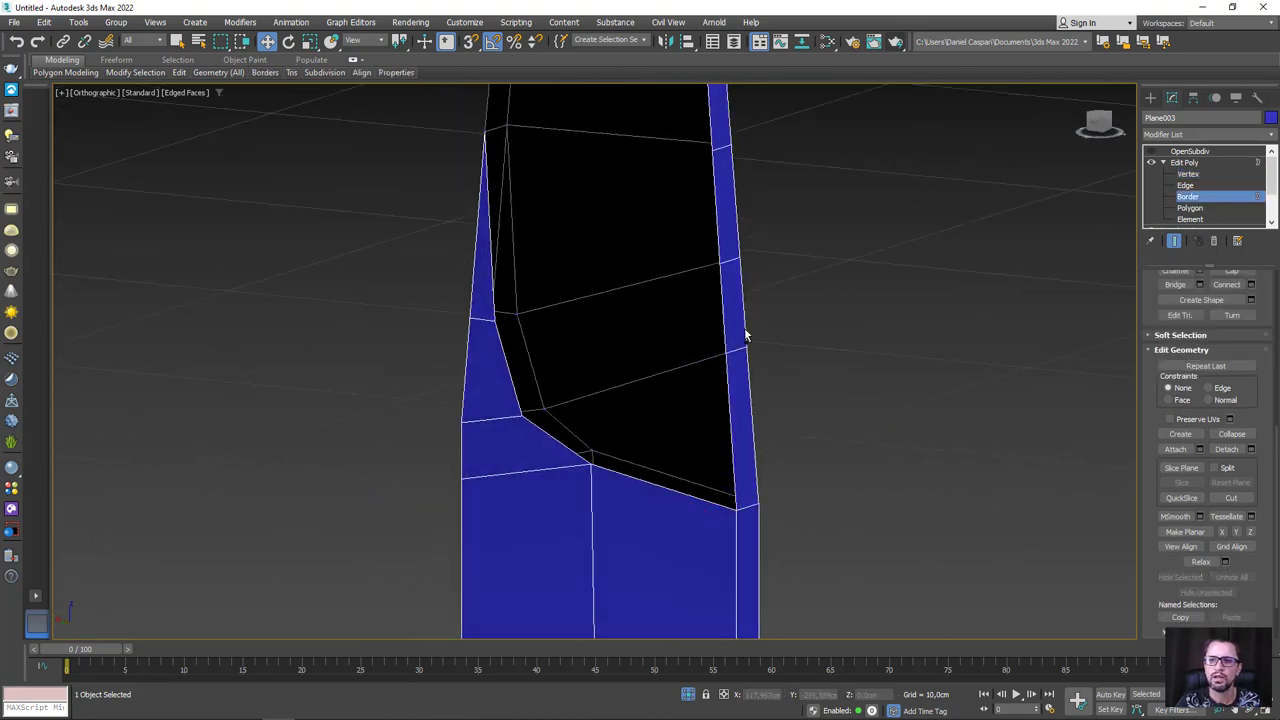
click(722, 349)
mouse_move(901, 341)
alt+middle_down()
mouse_move(820, 247)
mouse_move(742, 217)
alt+middle_up()
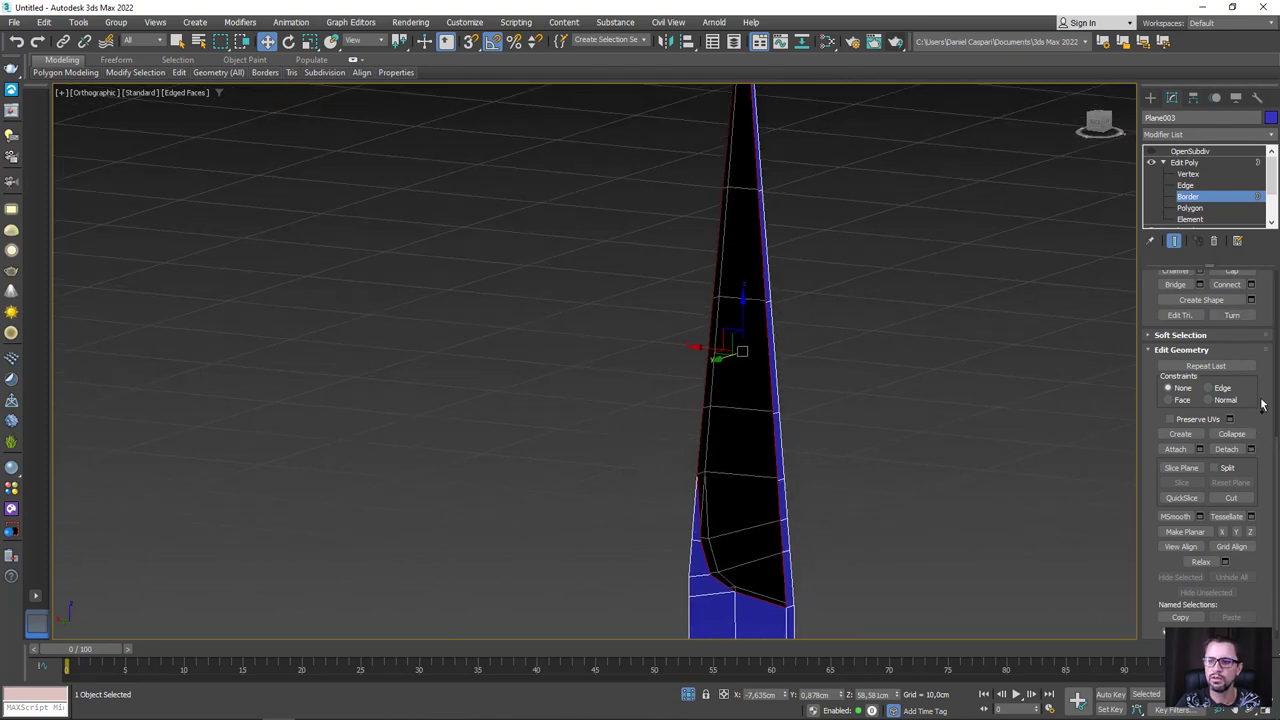
scroll(1262, 404, up, 5)
click(1232, 428)
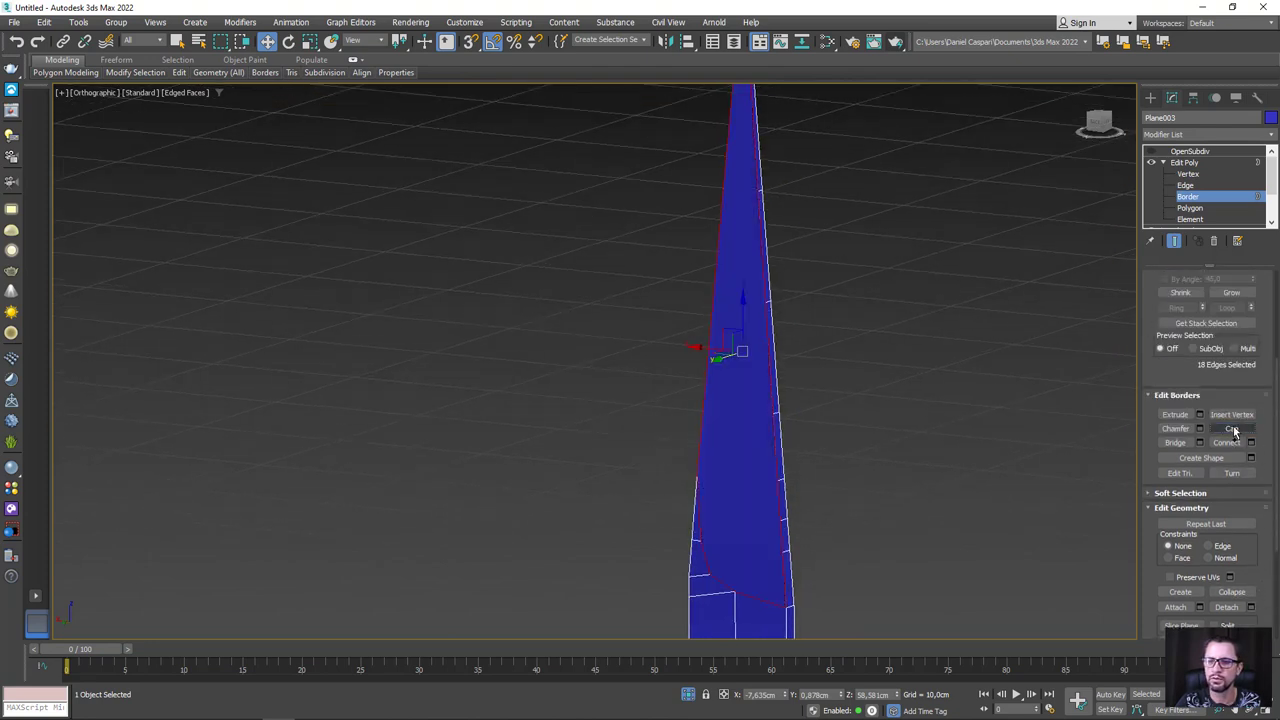
click(1175, 174)
mouse_move(730, 300)
alt+middle_down()
mouse_move(749, 229)
mouse_move(668, 251)
mouse_move(755, 247)
mouse_move(819, 277)
alt+middle_up()
Select pairs of opposite vertices across the capped blade face
drag(836, 299, 837, 300)
mouse_move(837, 300)
alt+middle_down()
mouse_move(882, 286)
mouse_move(900, 300)
alt+middle_up()
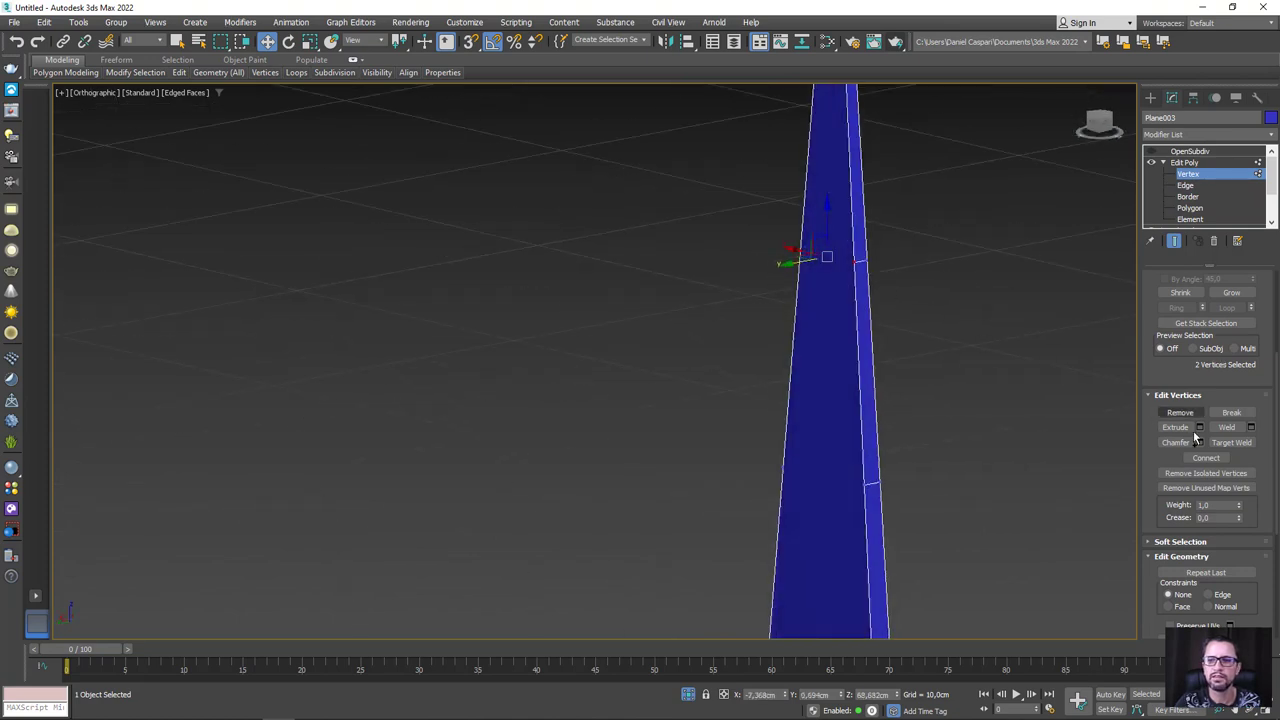
mouse_move(885, 440)
alt+middle_down()
mouse_move(811, 398)
mouse_move(791, 423)
alt+middle_up()
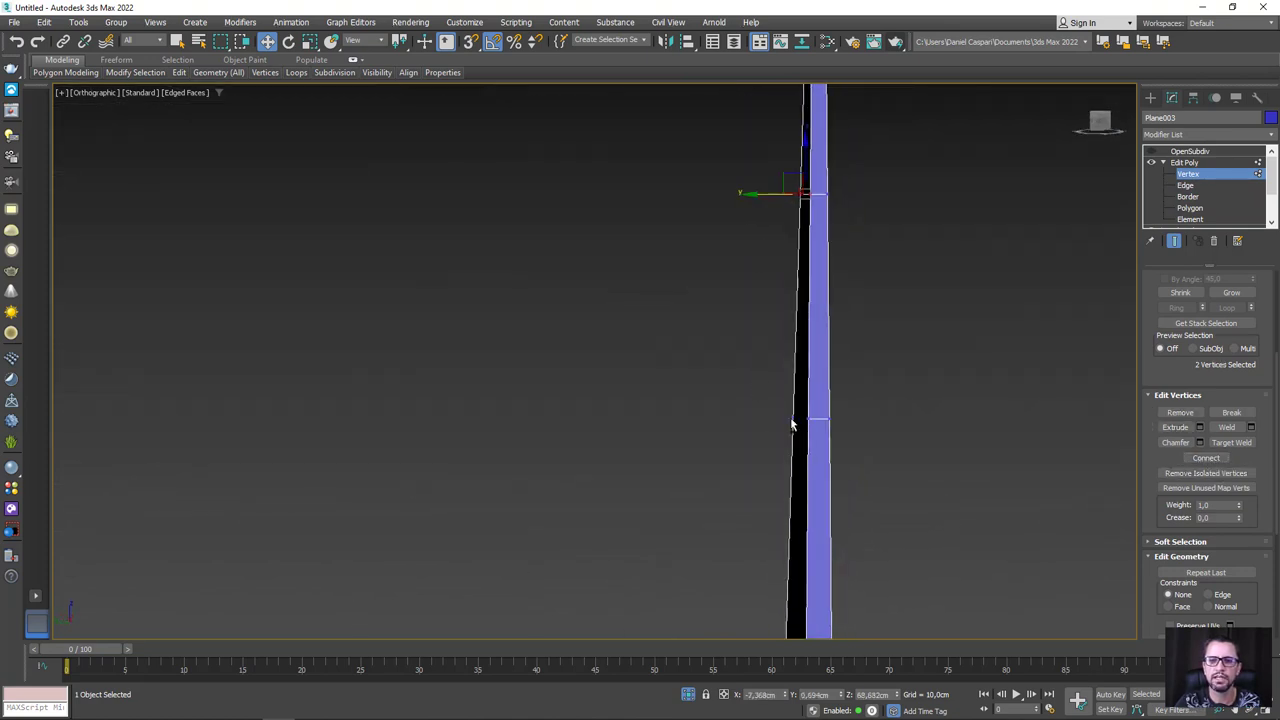
drag(790, 405, 815, 443)
middle_drag(781, 527, 669, 324)
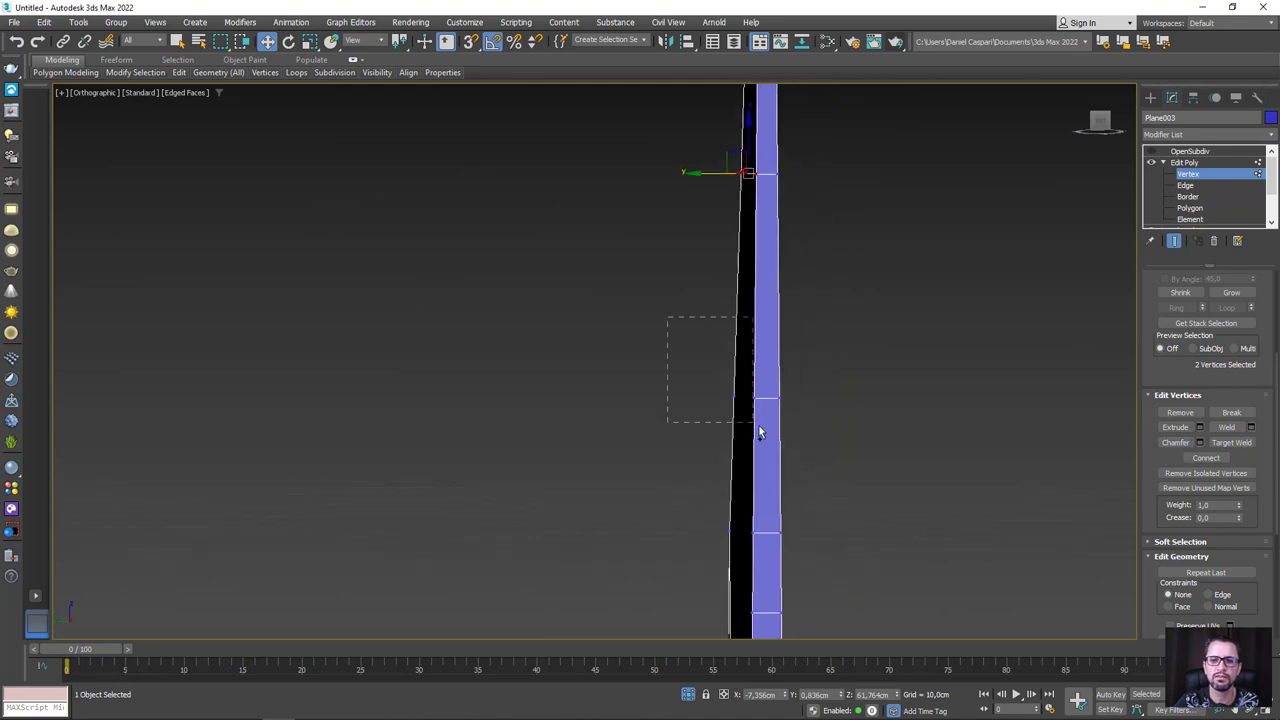
ctrl+drag(758, 432, 693, 477)
drag(755, 547, 757, 548)
alt+middle_drag(757, 548, 822, 428)
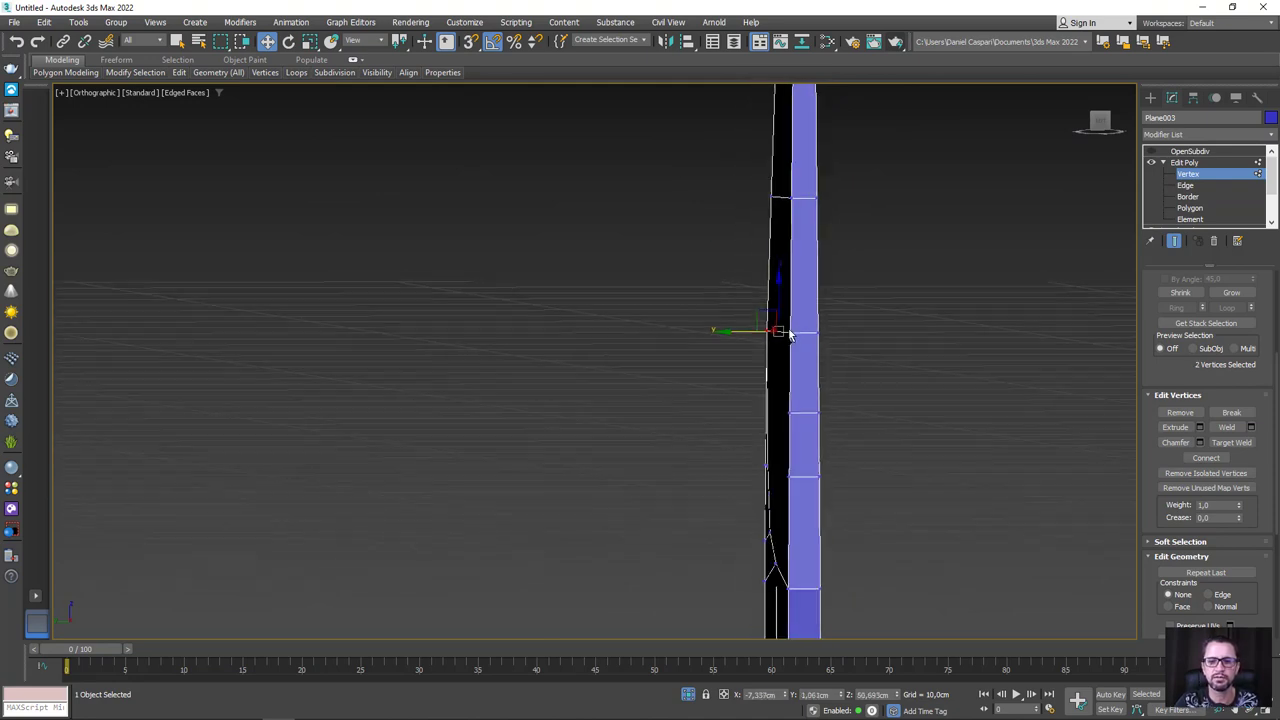
Connect two opposite vertices with Ctrl+Shift+E and select the next lower pair
click(823, 416)
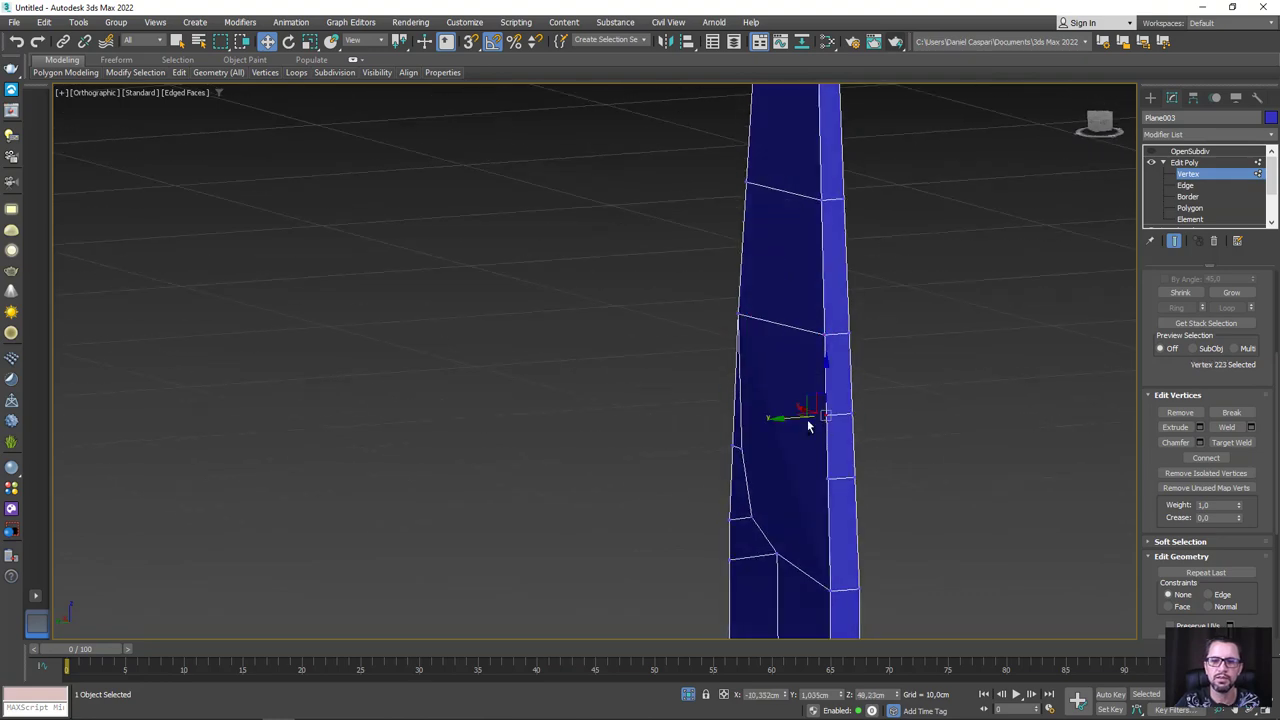
ctrl+click(737, 449)
key(ctrl+shift+e)
click(825, 478)
ctrl+click(751, 518)
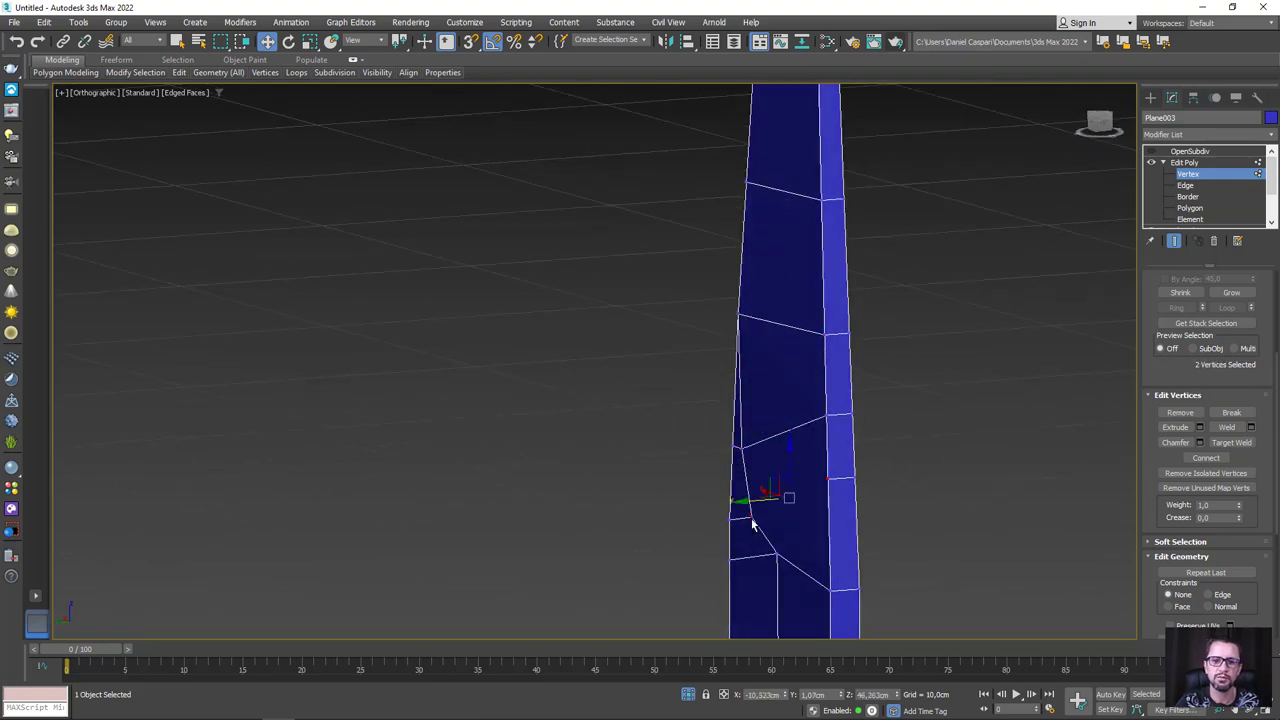
mouse_move(781, 541)
alt+middle_down()
mouse_move(786, 320)
mouse_move(810, 300)
alt+middle_up()
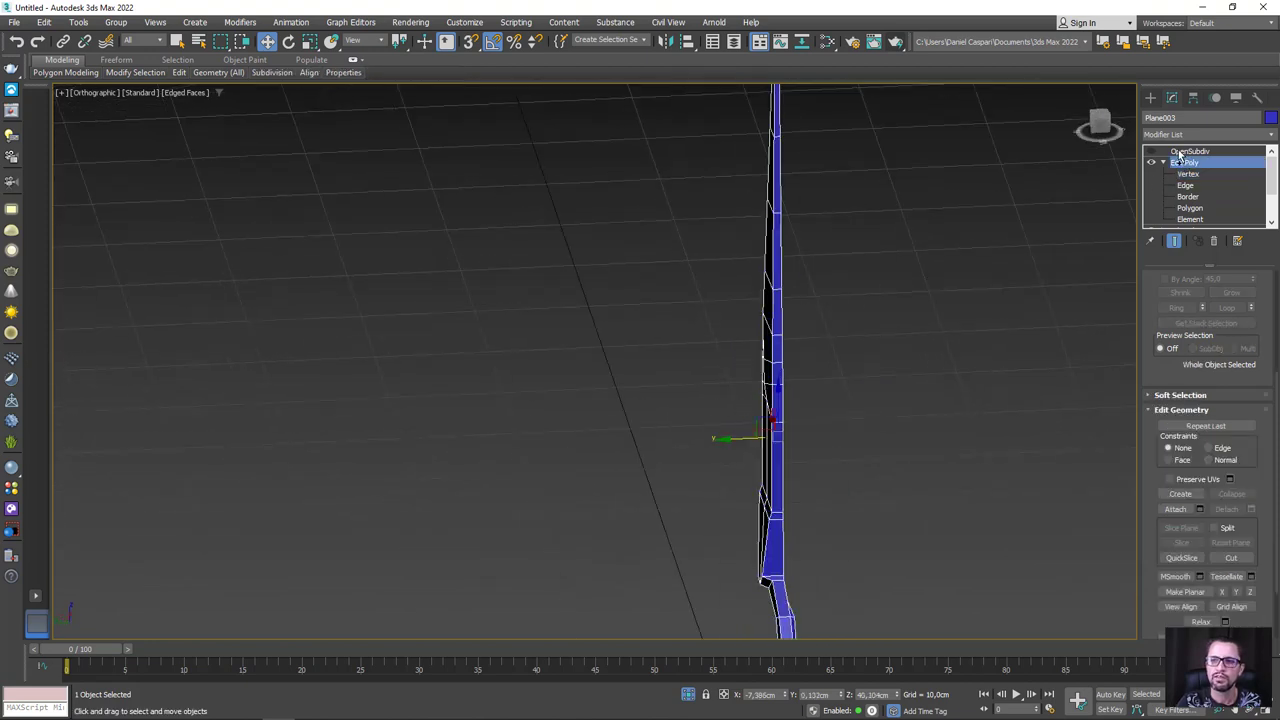
Turn OpenSubdiv smoothing off again to show the blade's base mesh
click(1180, 151)
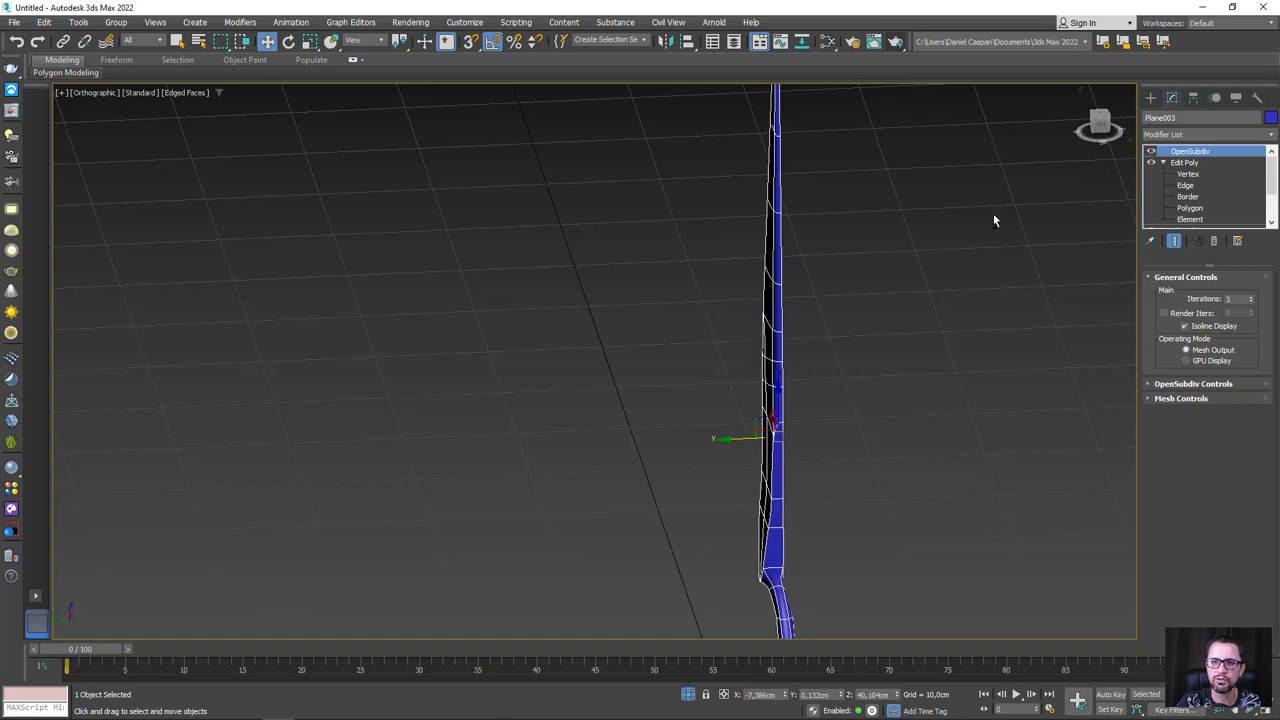
mouse_move(994, 217)
alt+middle_down()
mouse_move(829, 286)
mouse_move(866, 292)
mouse_move(874, 378)
alt+middle_up()
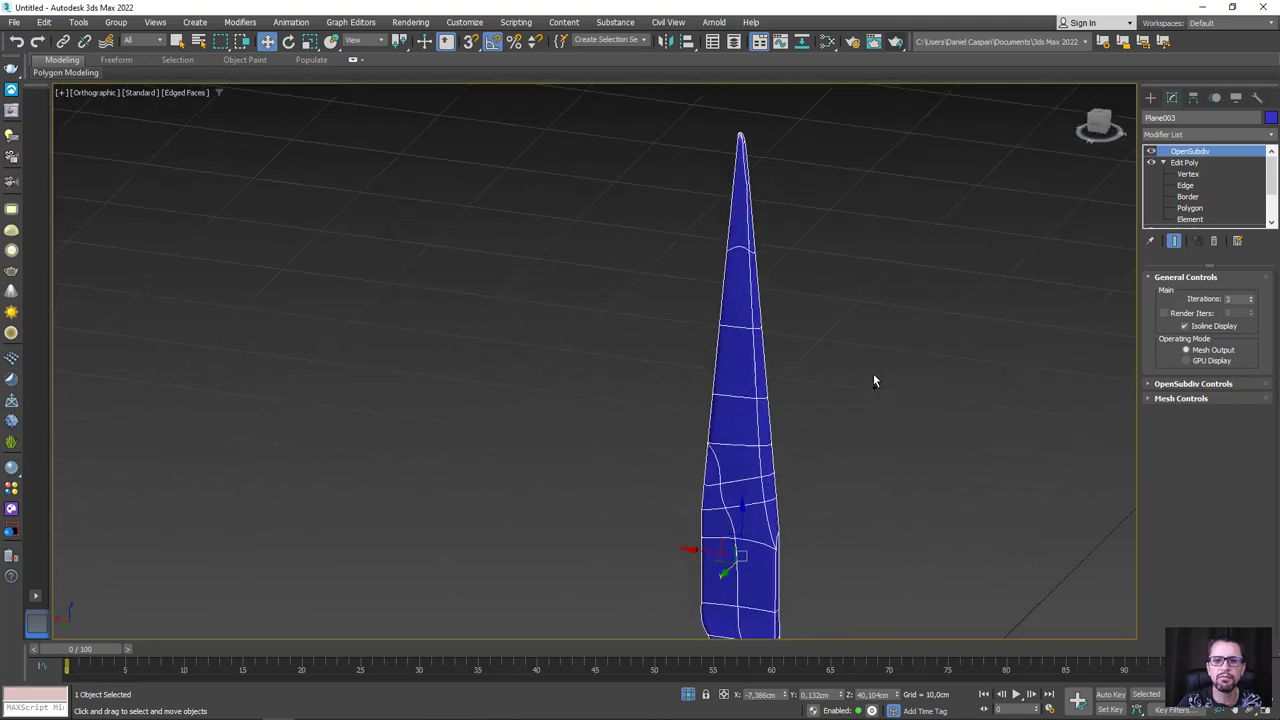
click(1150, 152)
click(1184, 186)
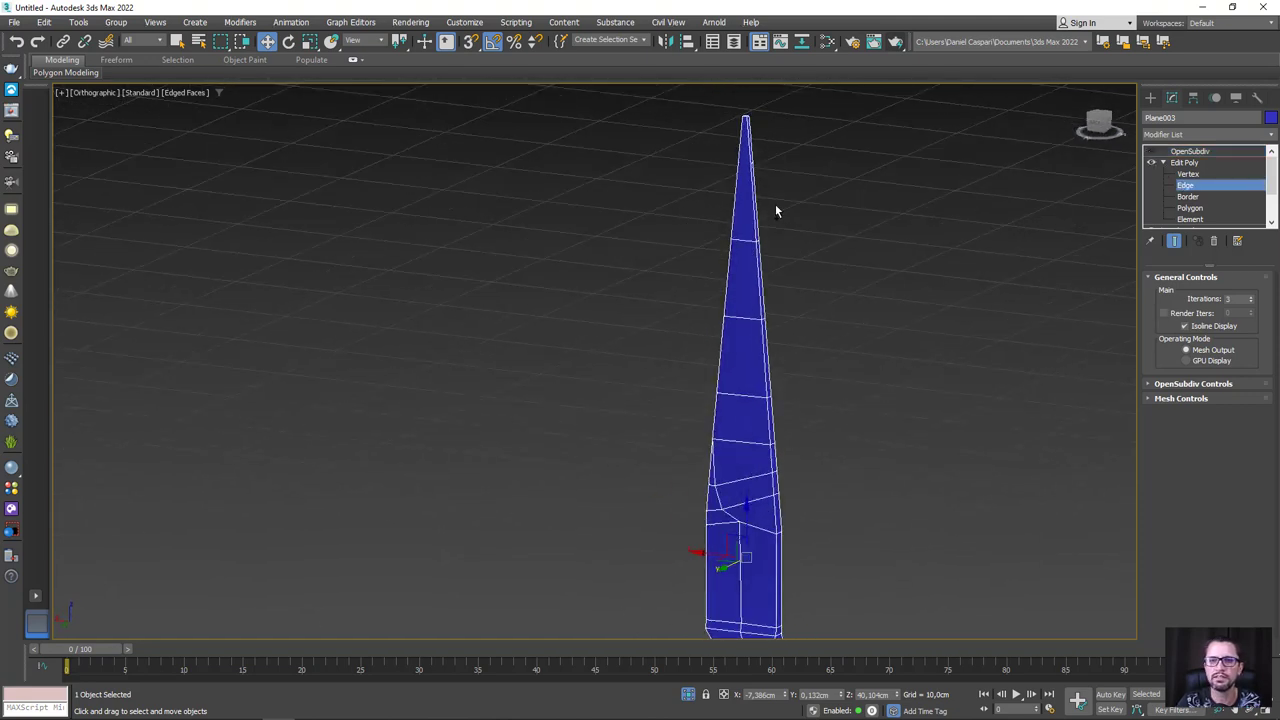
scroll(771, 209, up, 3)
Select the two tip vertices, convert to the blade's side edges, and scroll to Edge Properties
key(1)
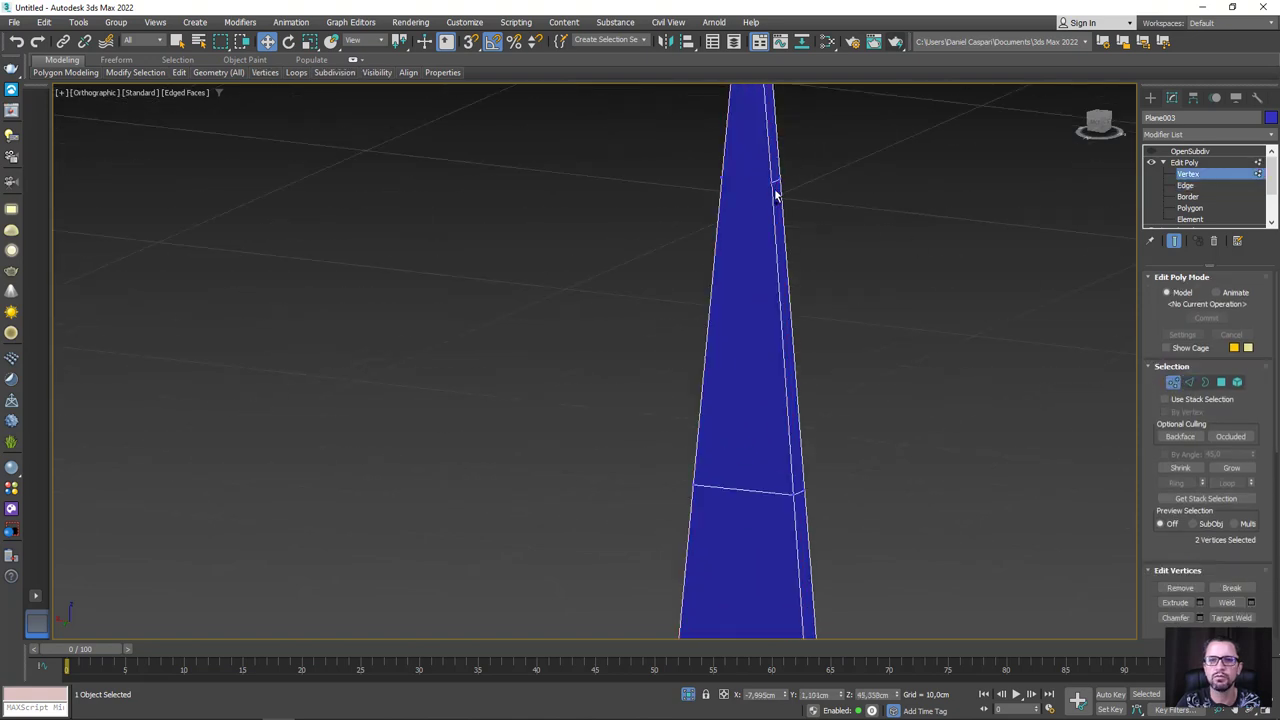
click(774, 183)
ctrl+click(718, 180)
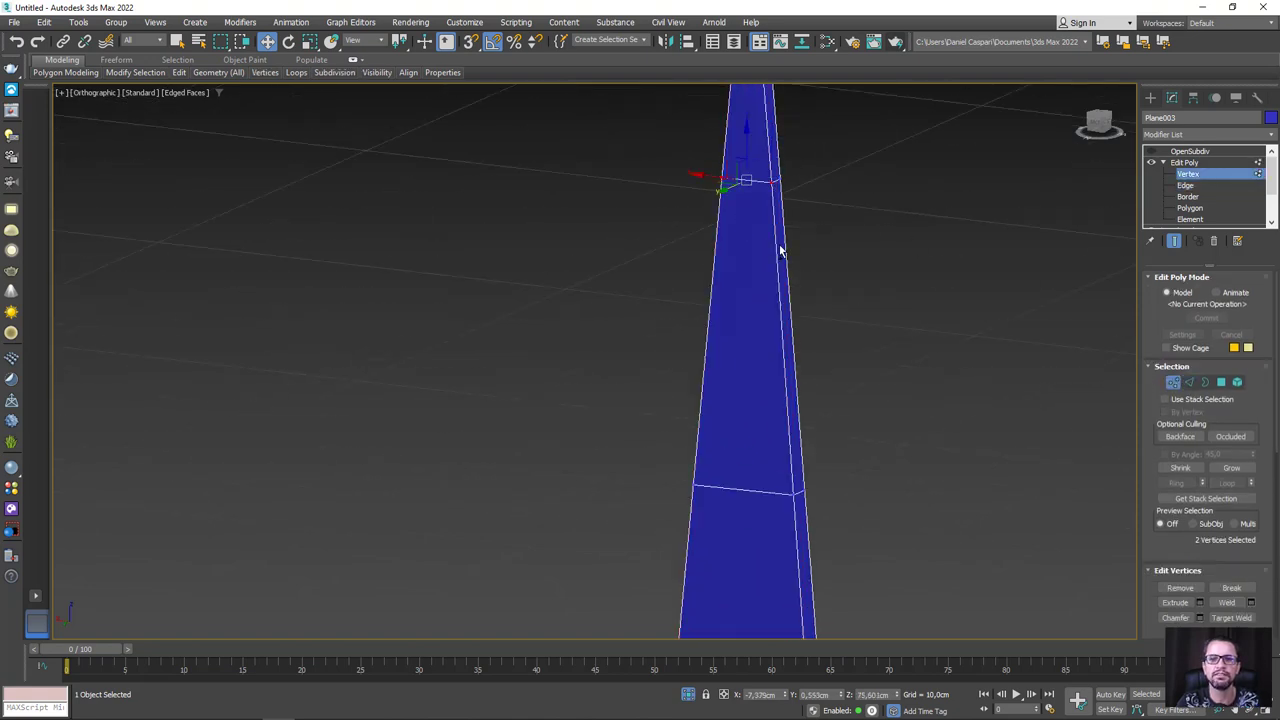
click(1188, 382)
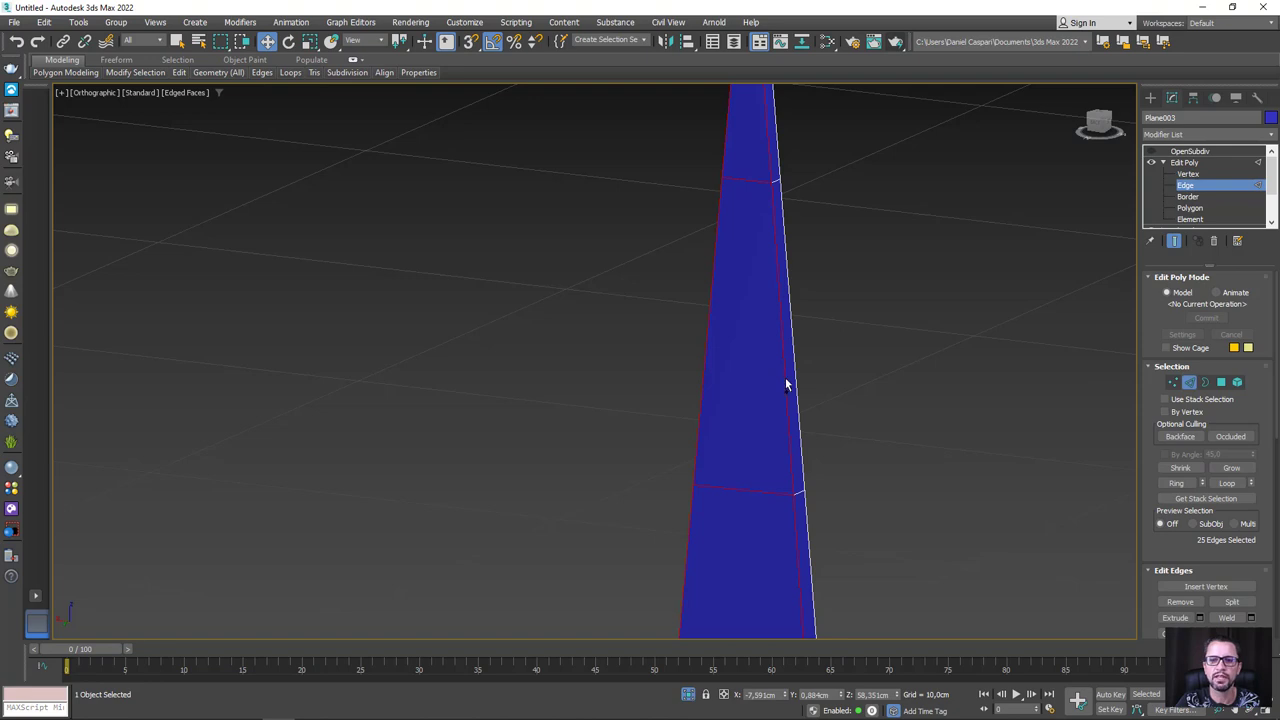
click(786, 384)
scroll(788, 374, down, 3)
scroll(857, 390, up, 2)
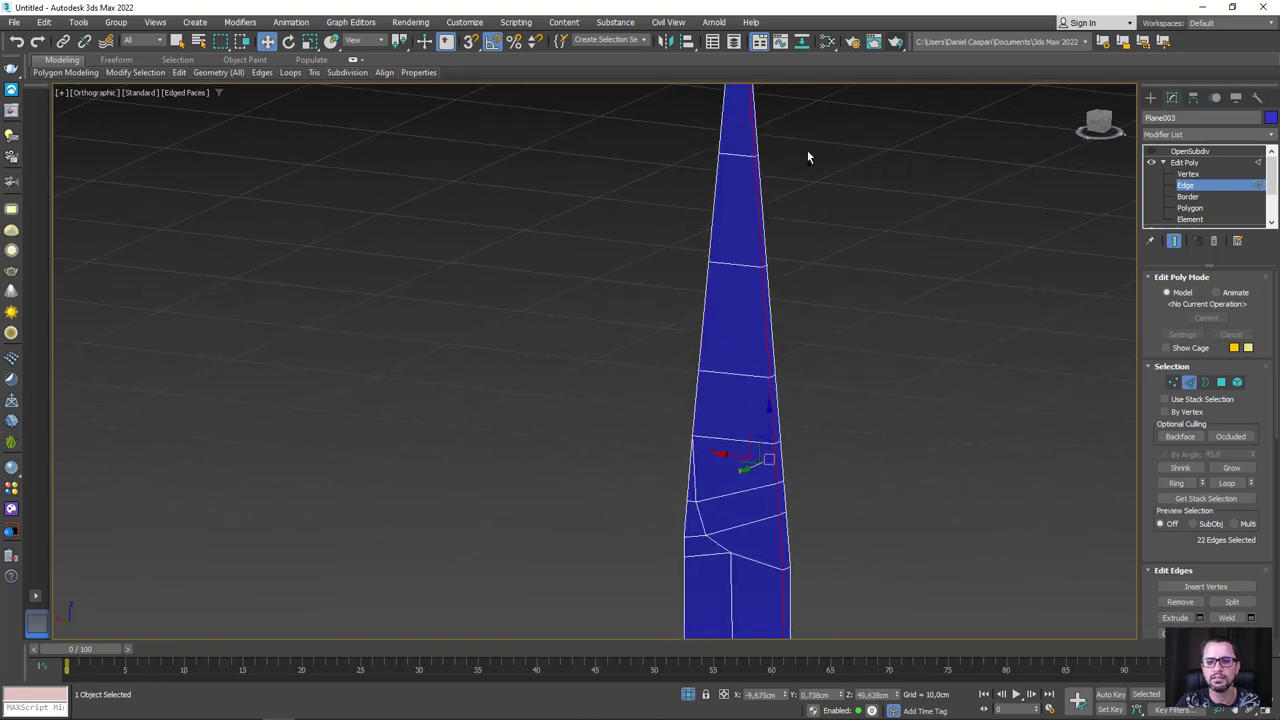
scroll(1149, 552, down, 5)
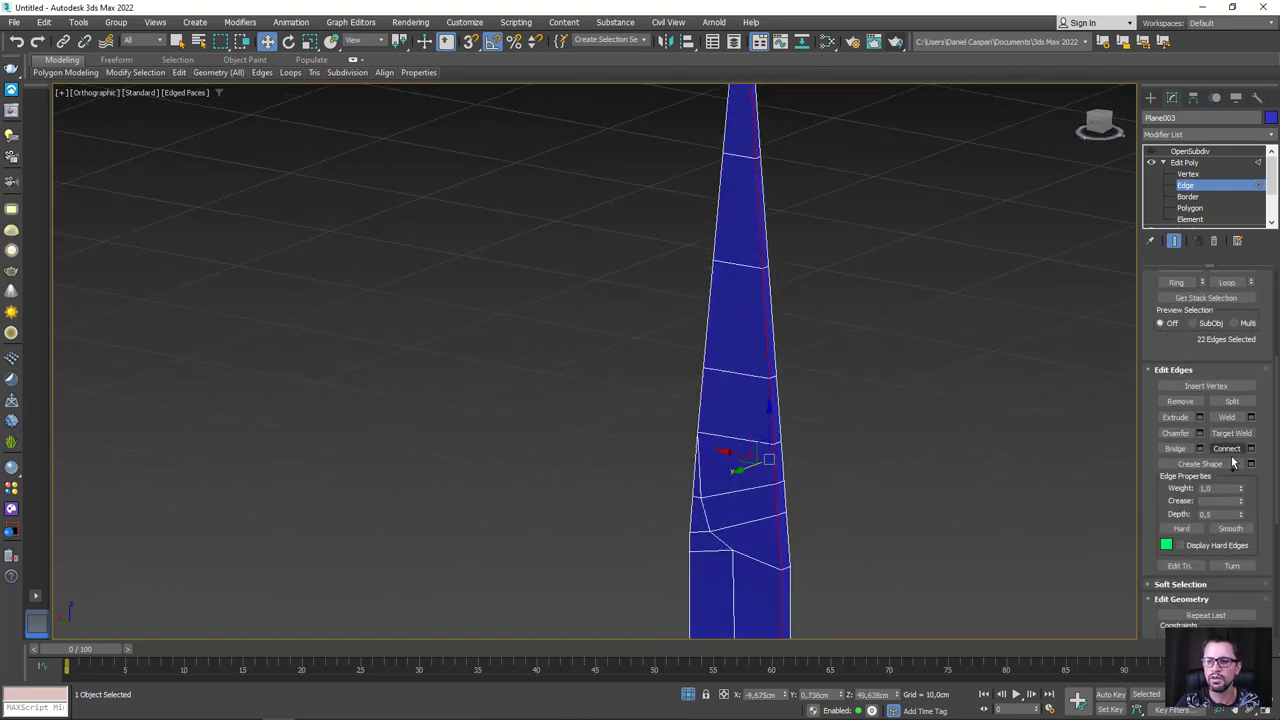
Select the edge loops along the blade's left and right sides
double_click(708, 345)
alt+middle_drag(706, 343, 831, 477)
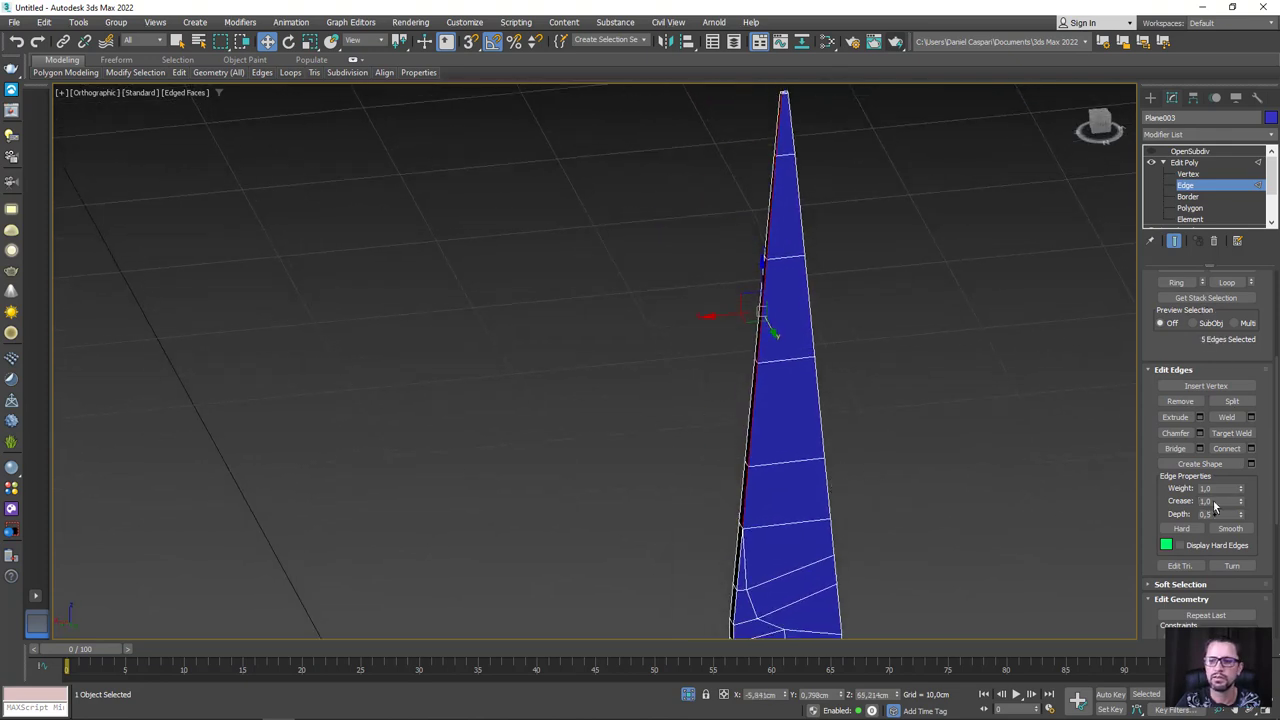
alt+middle_drag(853, 362, 685, 347)
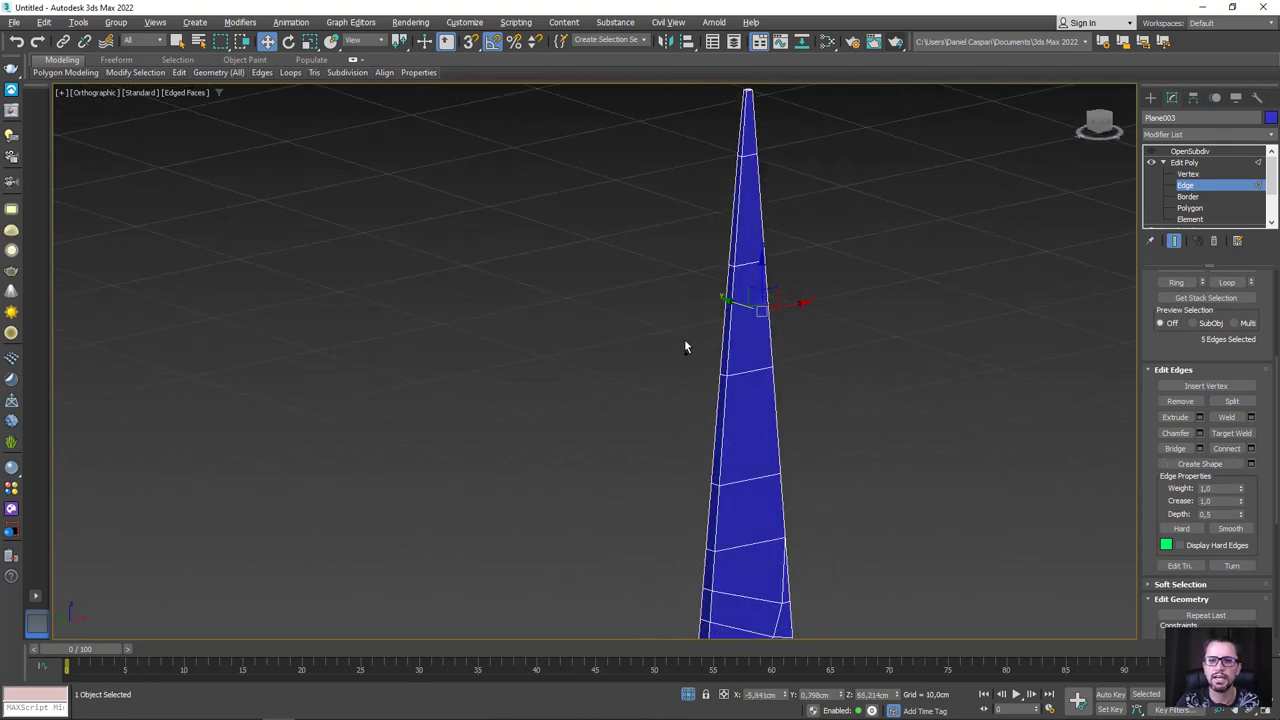
ctrl+double_click(727, 364)
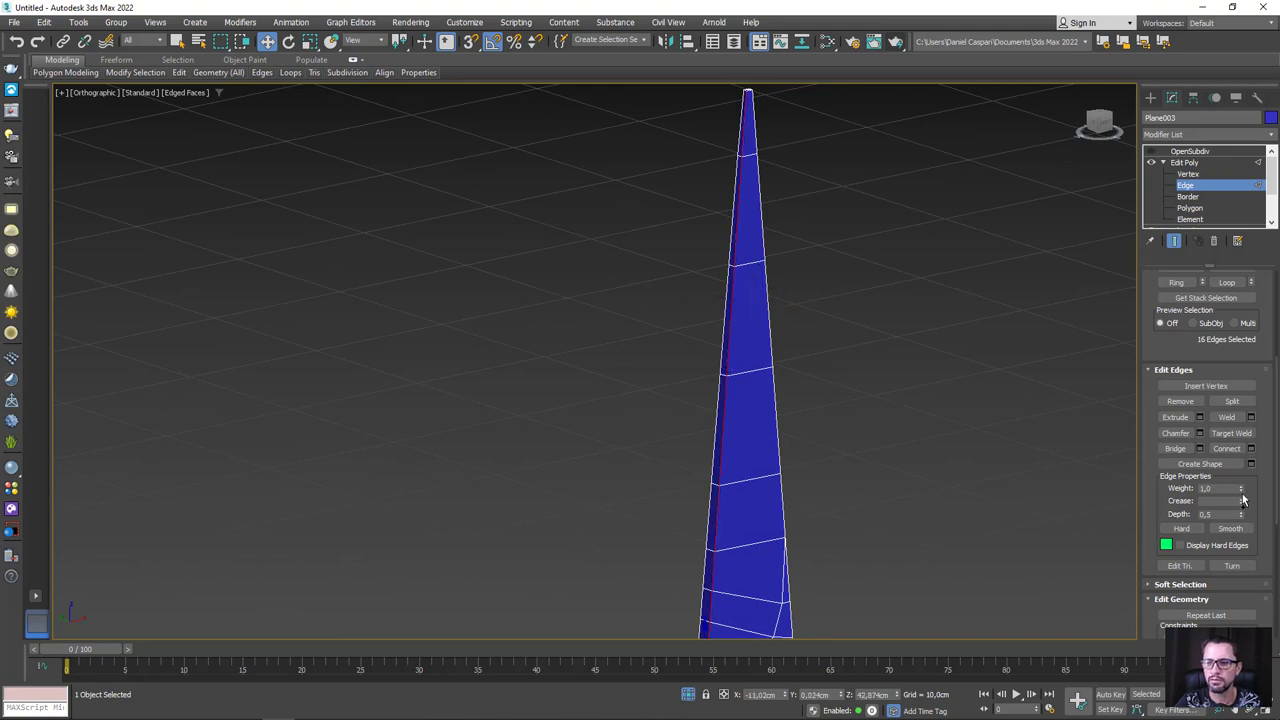
ctrl+double_click(777, 421)
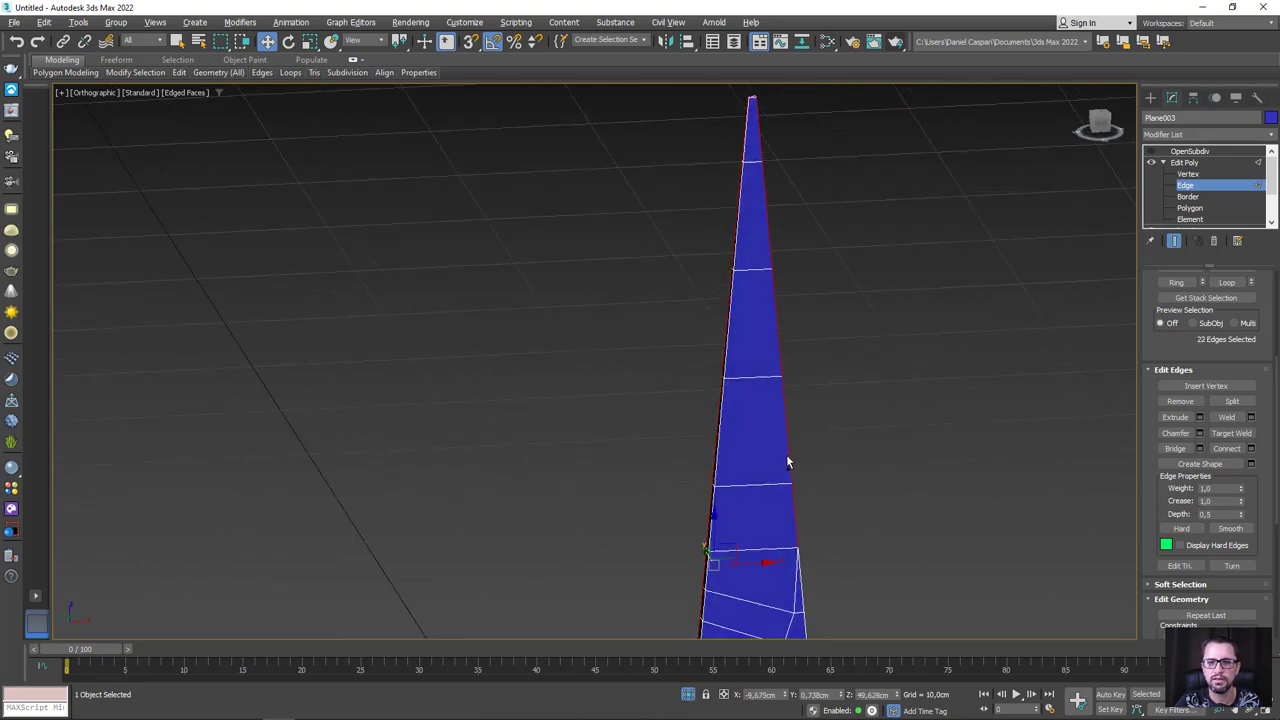
mouse_move(778, 425)
alt+middle_down()
mouse_move(828, 489)
mouse_move(848, 488)
alt+middle_up()
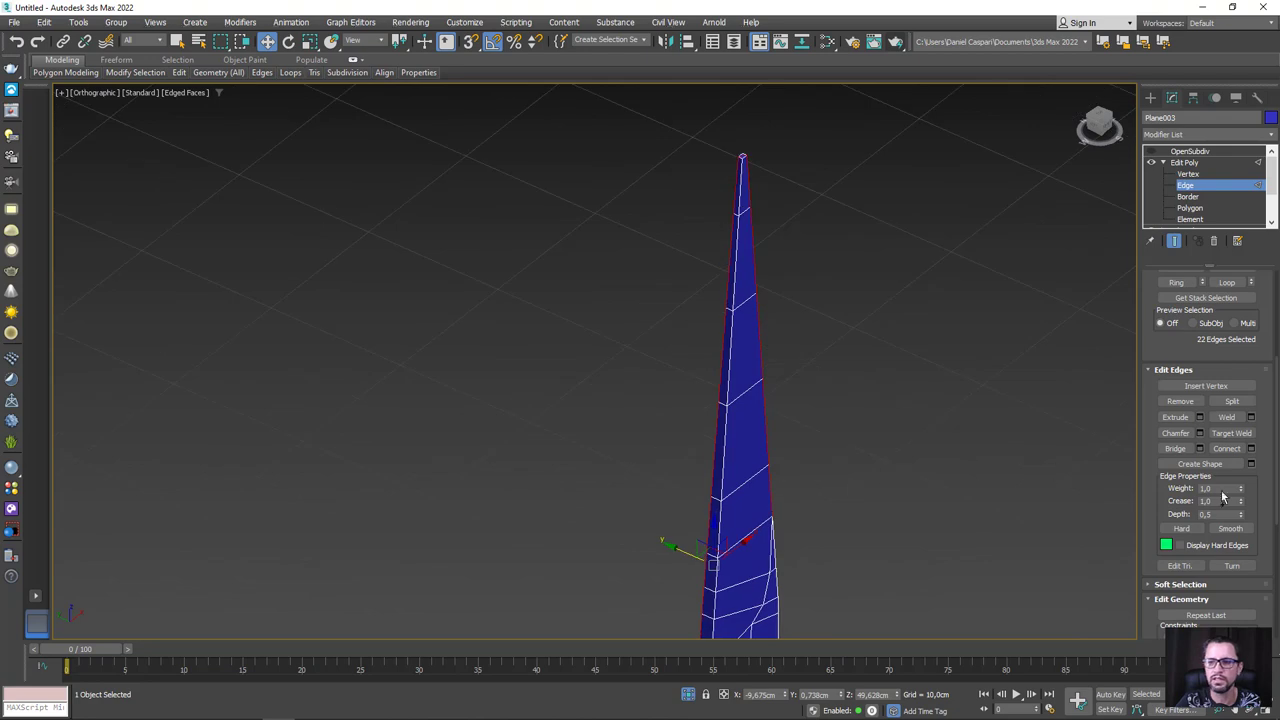
alt+middle_drag(826, 210, 731, 260)
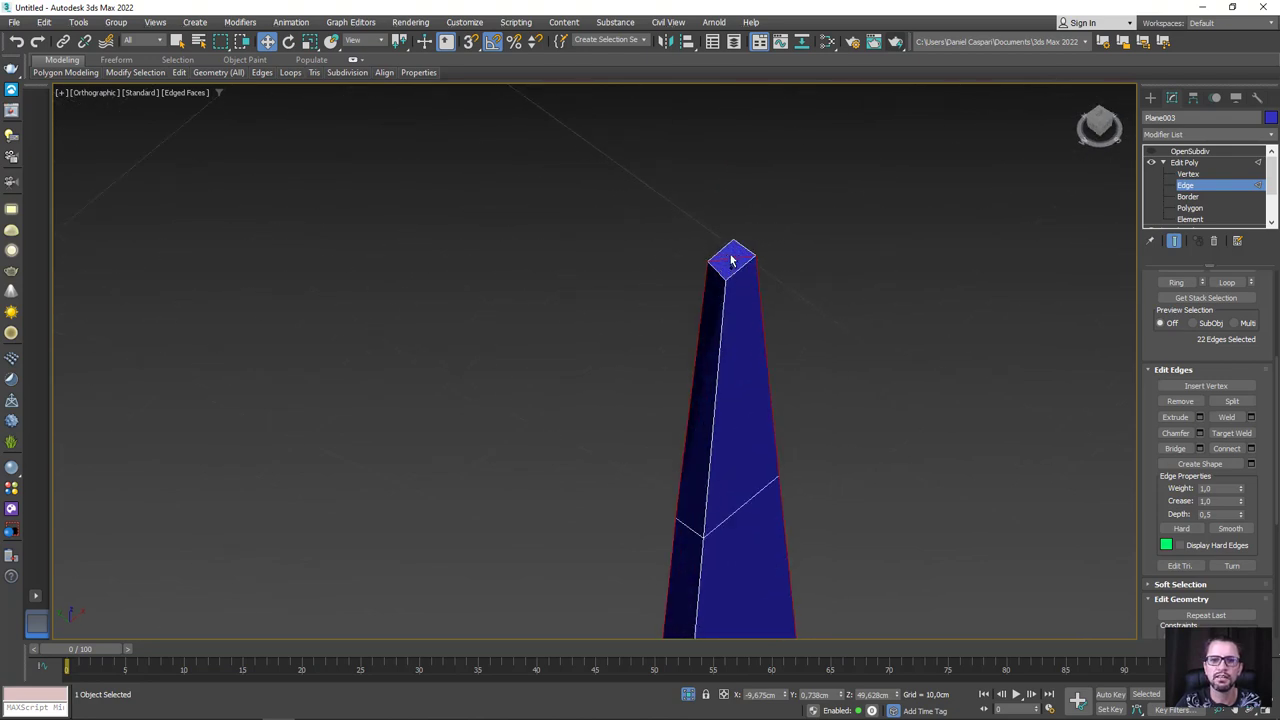
Reselect the right side loop plus the tip edges and set their crease to 1.0
click(1128, 390)
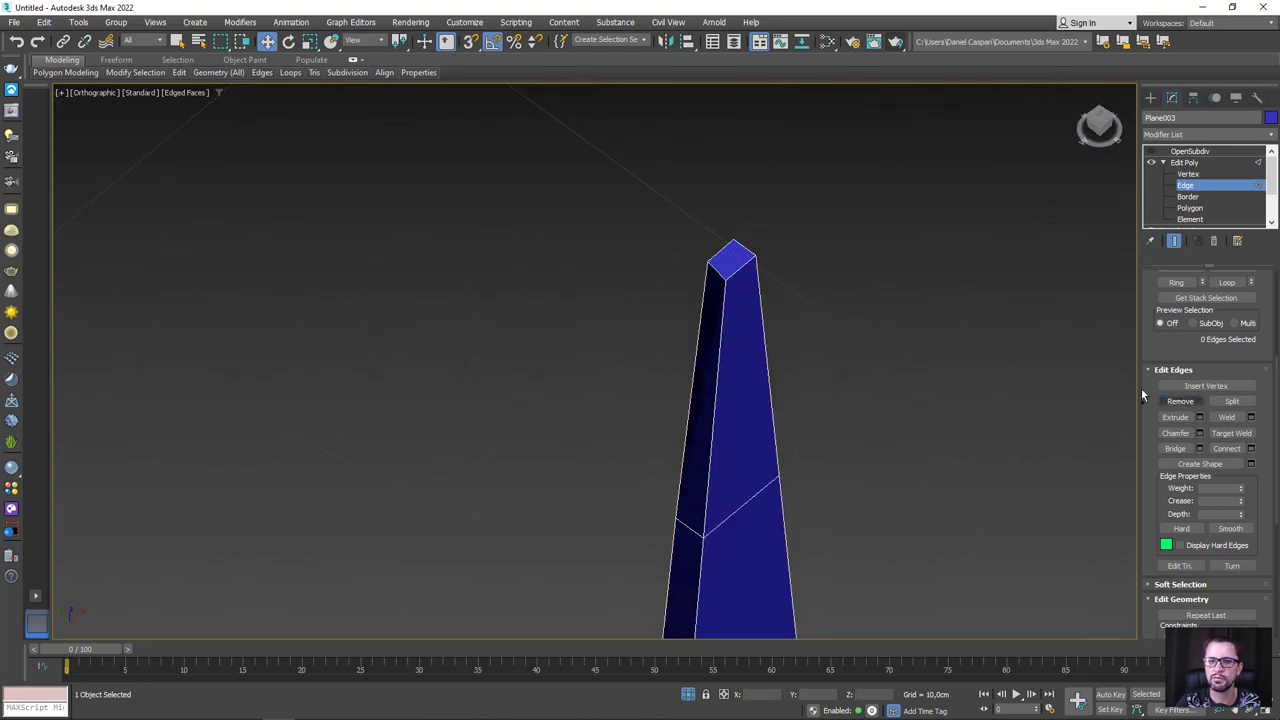
double_click(772, 373)
alt+middle_drag(771, 371, 852, 459)
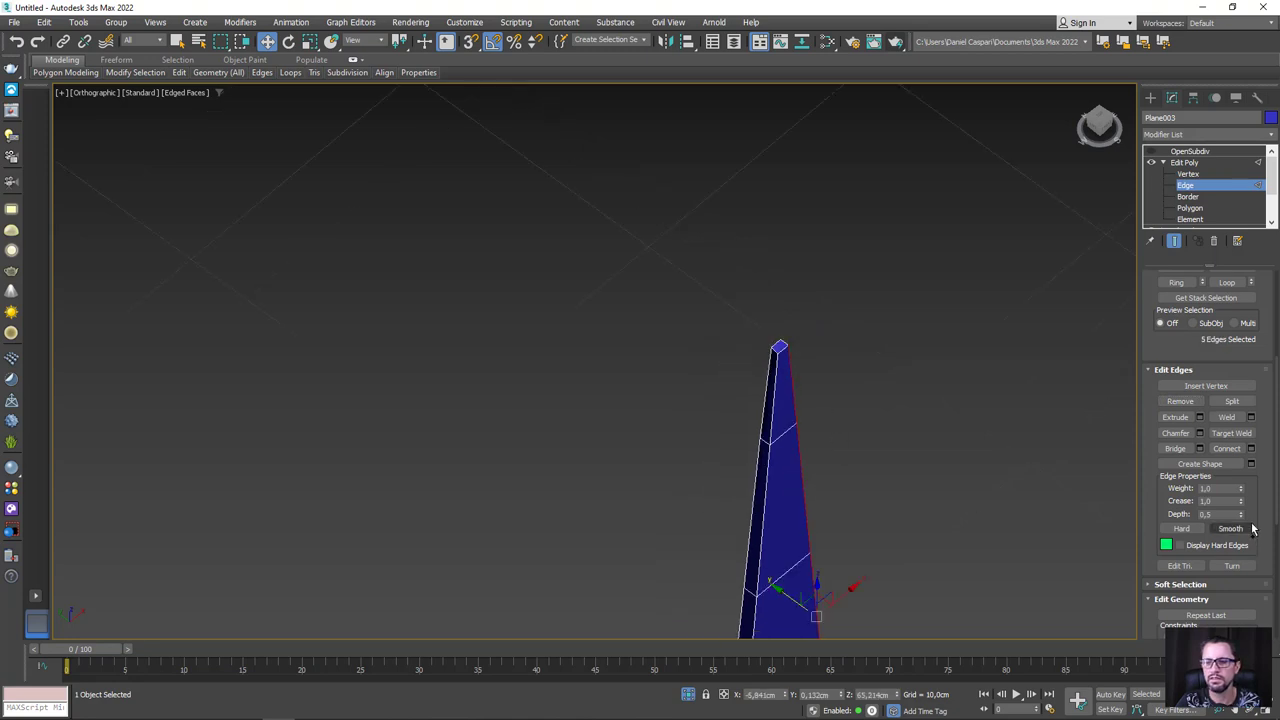
alt+middle_drag(769, 310, 738, 270)
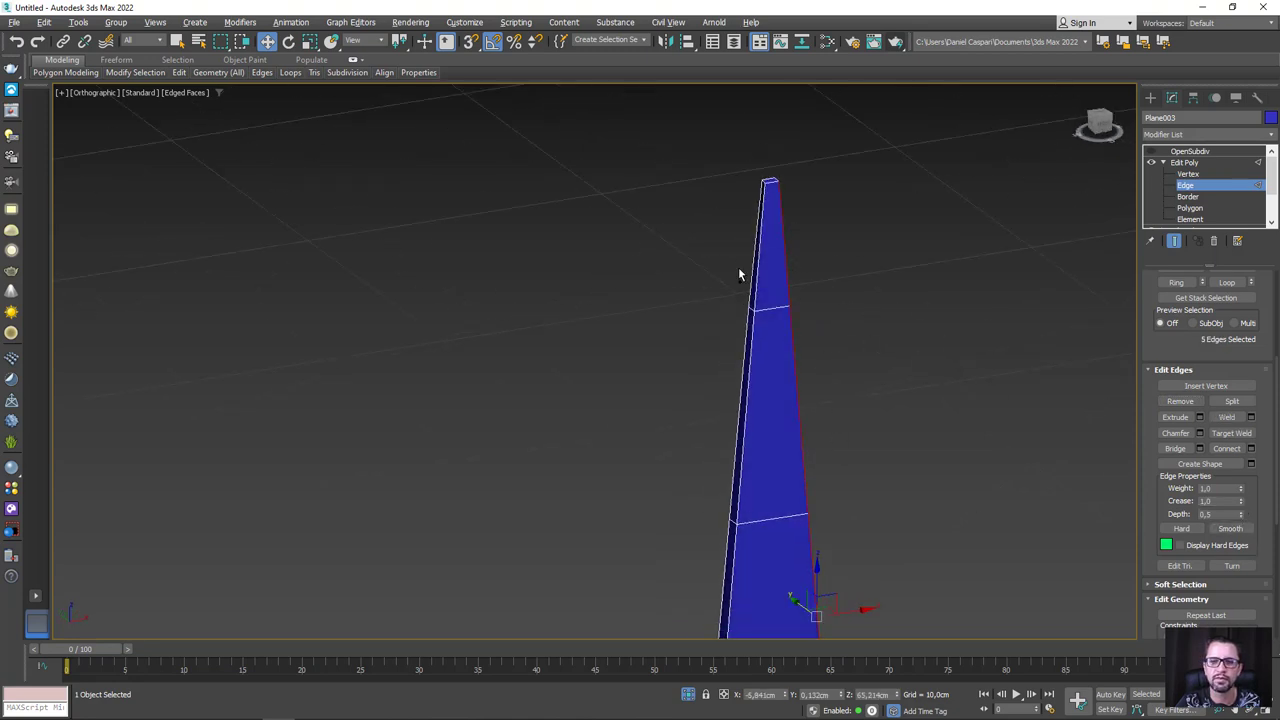
drag(743, 168, 828, 223)
ctrl+click(790, 197)
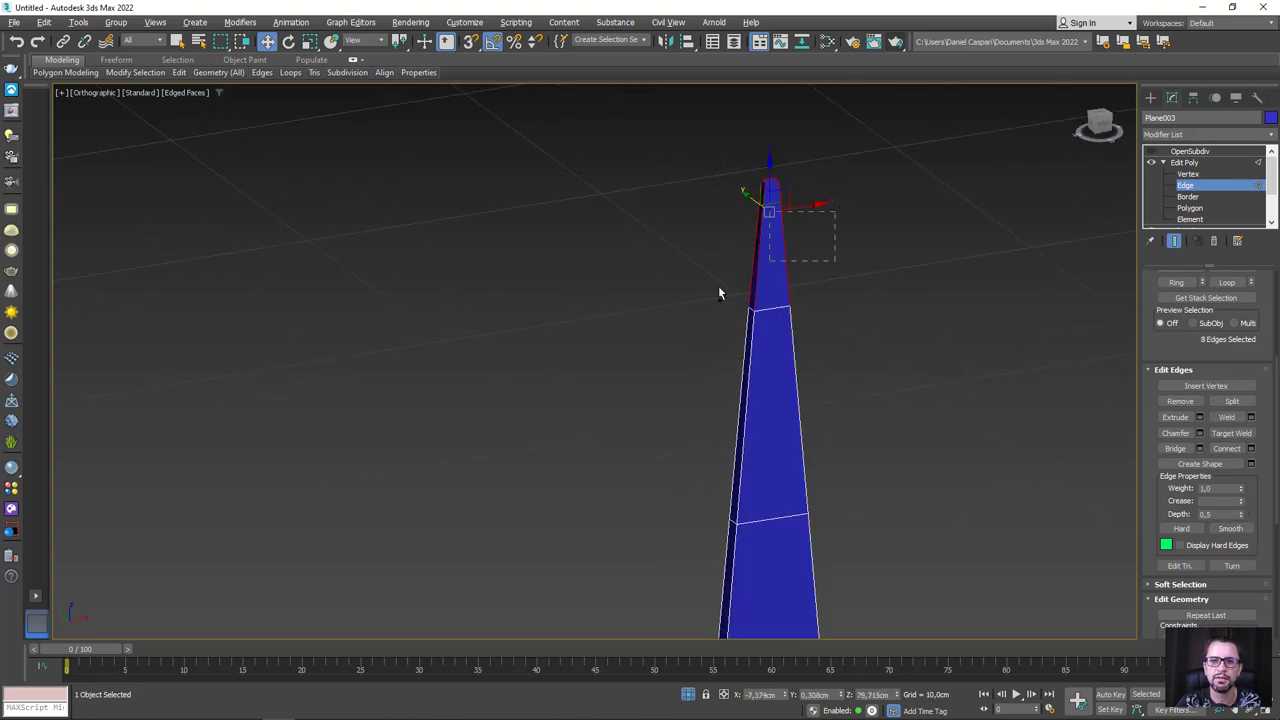
drag(1241, 503, 1243, 371)
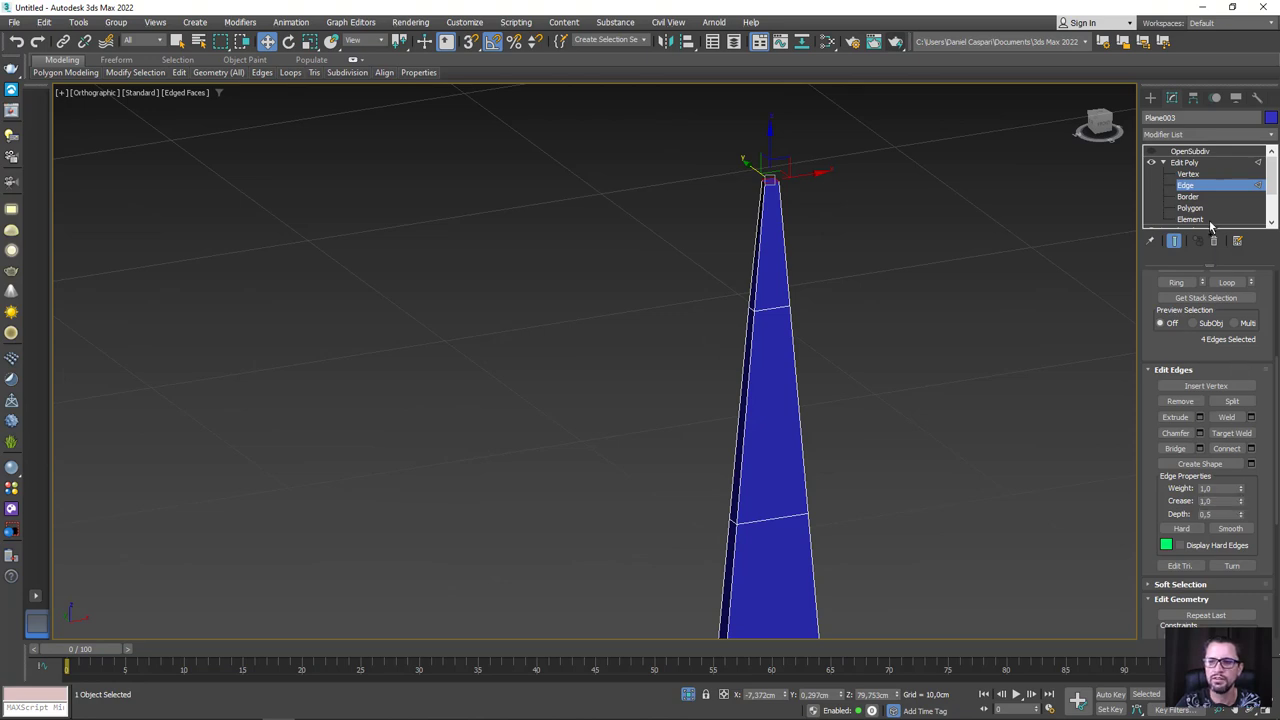
click(1184, 162)
click(1190, 151)
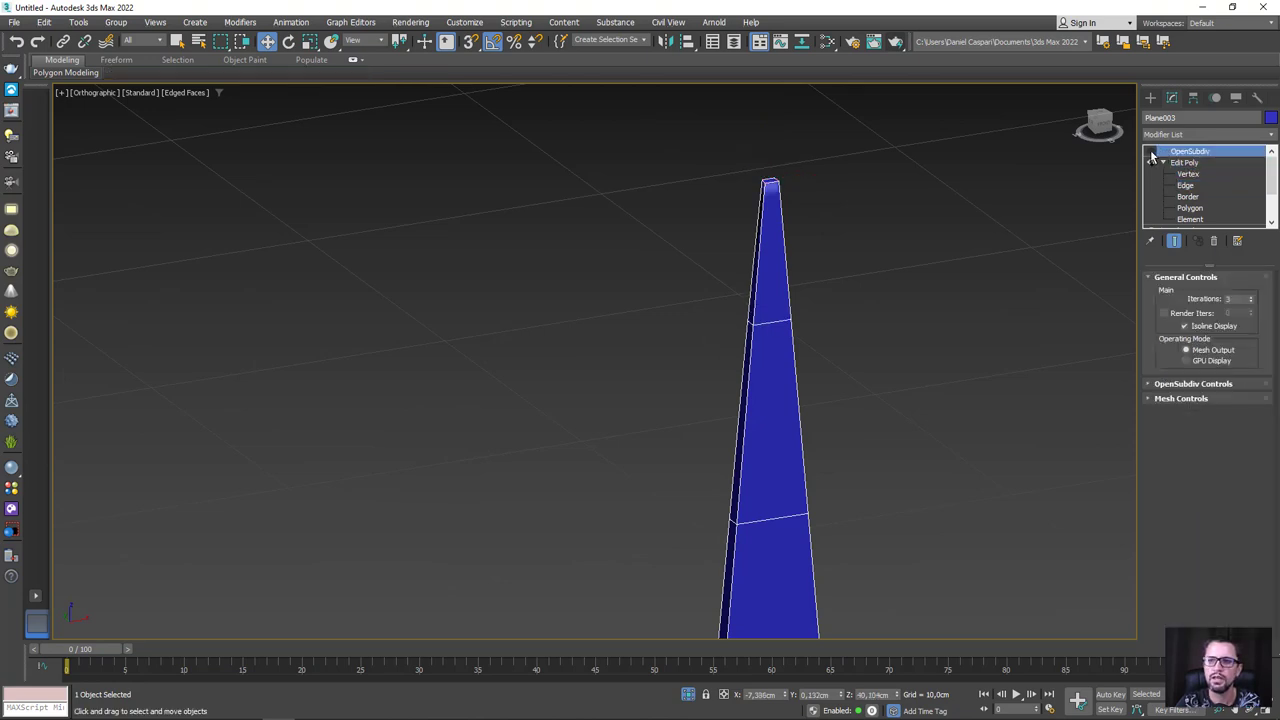
Inspect the smoothed blade in wireframe, then switch off OpenSubdiv to reveal the raw mesh
mouse_move(823, 361)
middle_down()
mouse_move(883, 396)
mouse_move(777, 223)
mouse_move(711, 346)
middle_up()
scroll(711, 346, up, 3)
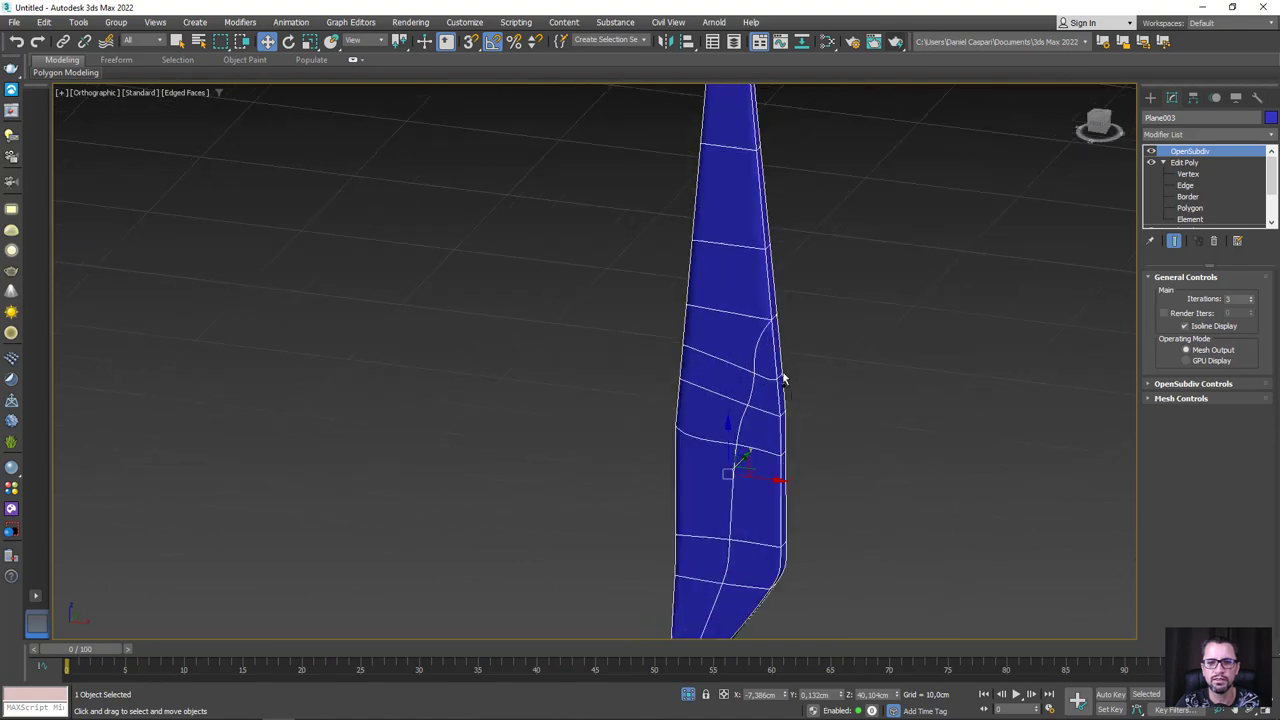
mouse_move(780, 374)
alt+middle_down()
mouse_move(712, 374)
mouse_move(727, 357)
mouse_move(826, 357)
mouse_move(777, 343)
mouse_move(777, 294)
alt+middle_up()
key(F4)
key(F3)
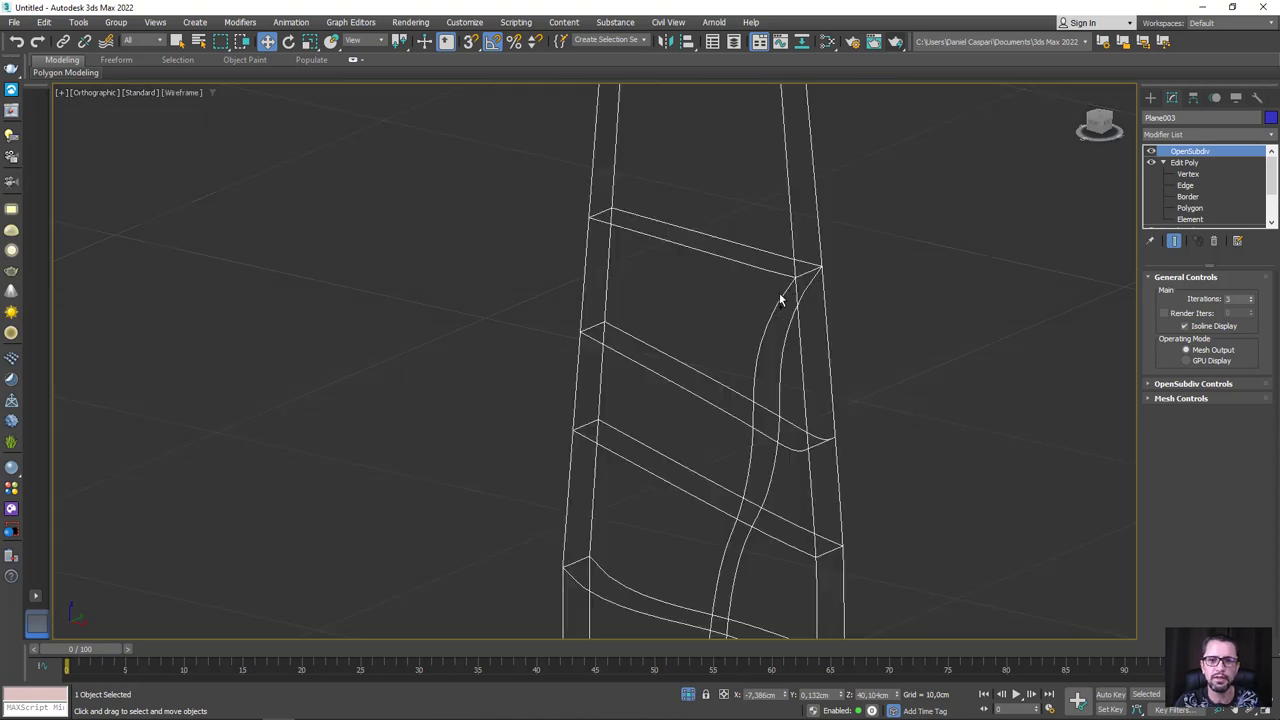
key(F3)
key(F3)
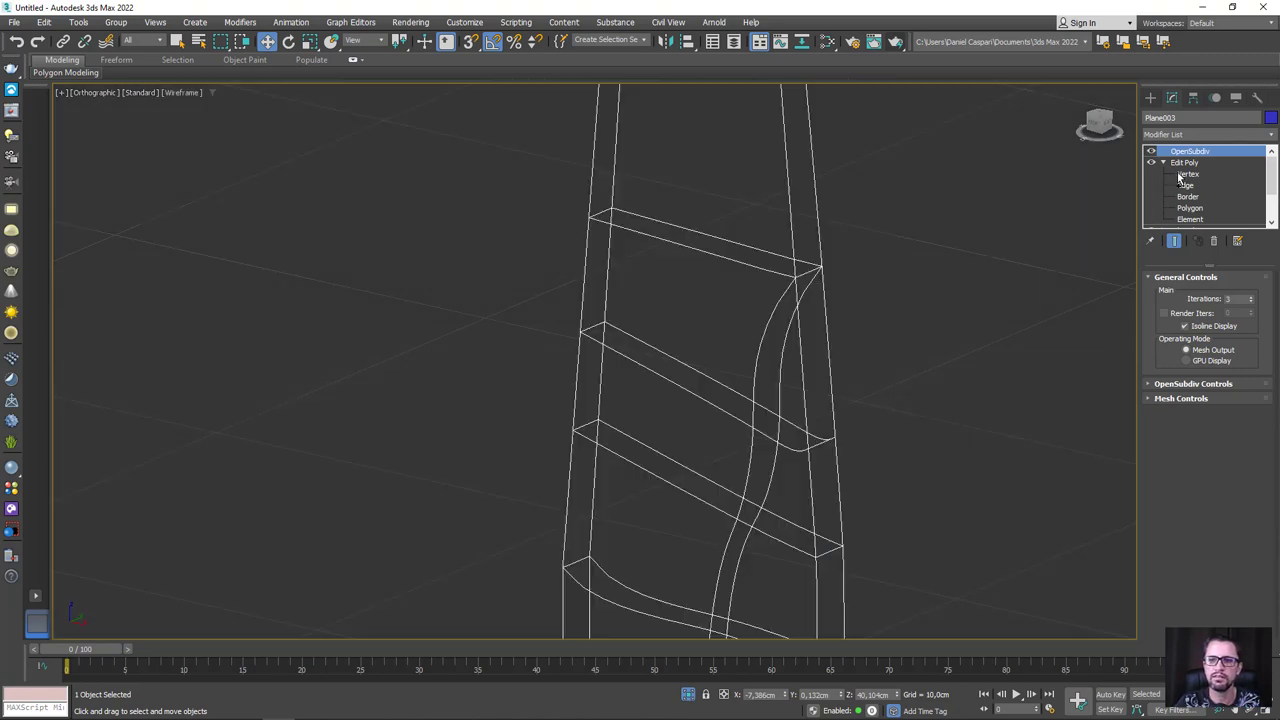
click(1151, 152)
Select the four stray diagonal edges near the blade's lower bevel and remove them
click(1185, 186)
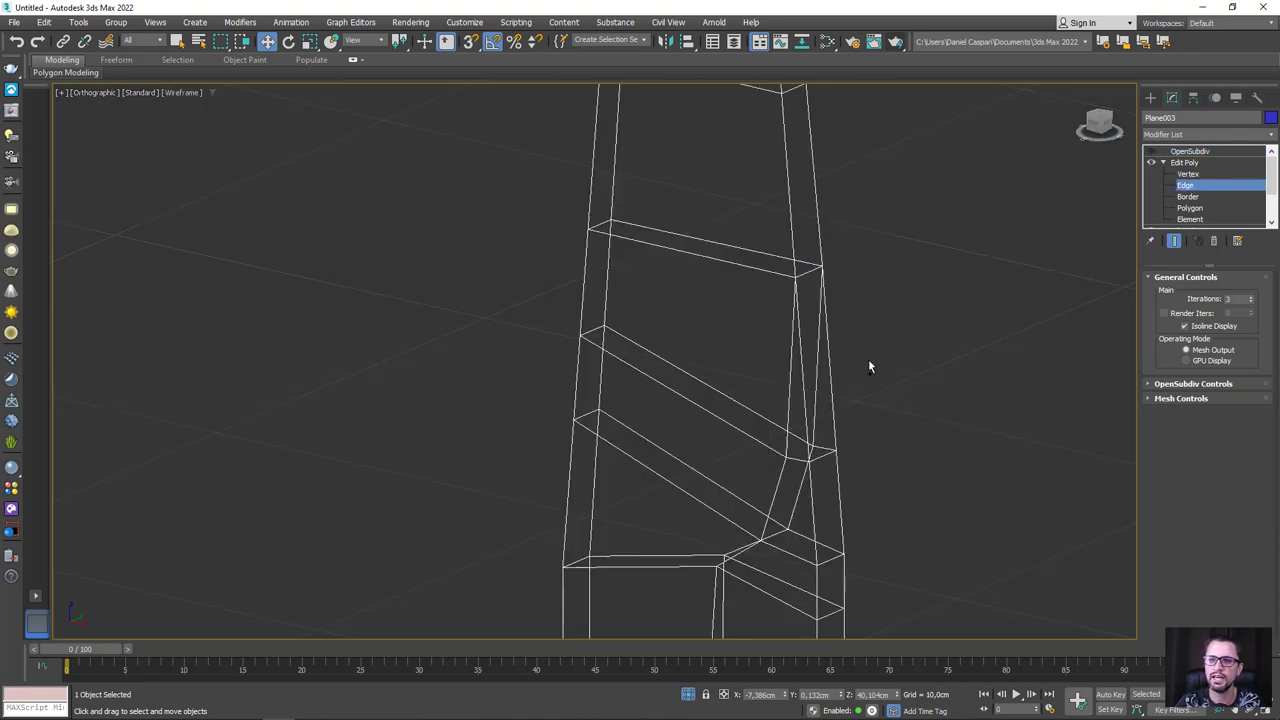
click(789, 413)
ctrl+click(781, 478)
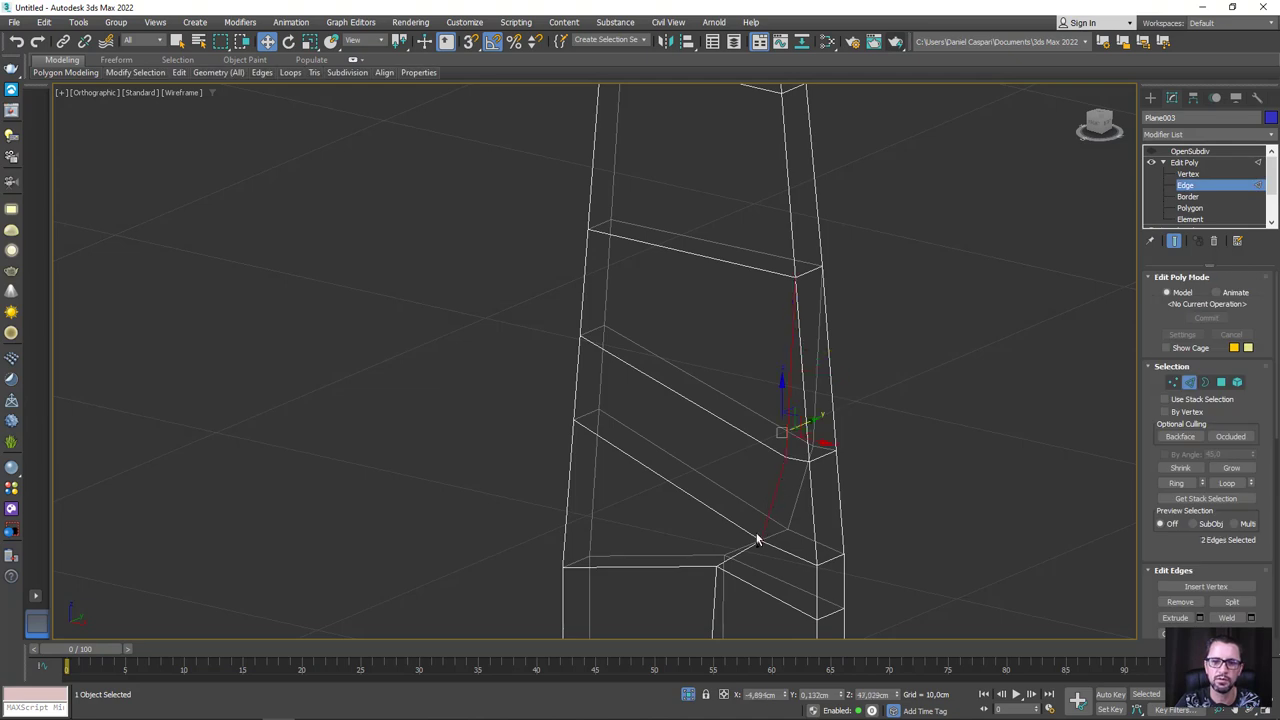
mouse_move(794, 514)
alt+middle_down()
mouse_move(778, 437)
mouse_move(766, 434)
alt+middle_up()
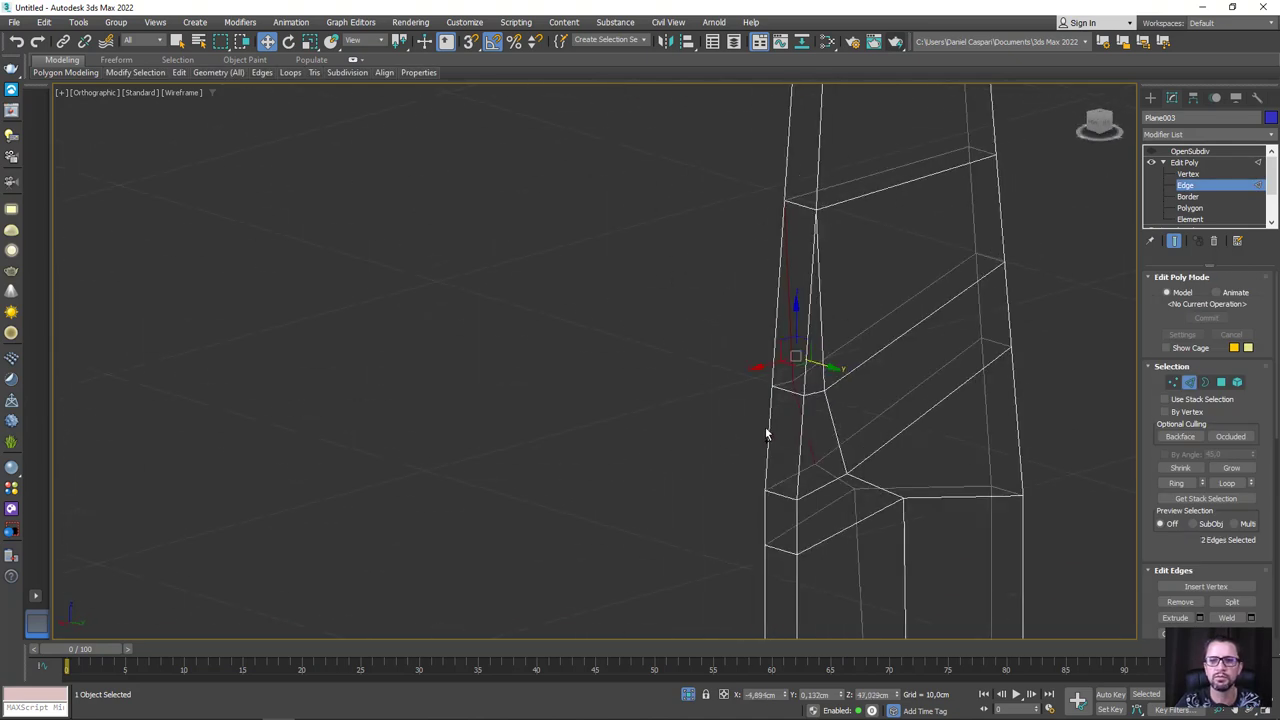
ctrl+click(825, 386)
ctrl+click(830, 414)
alt+middle_drag(927, 492, 1114, 501)
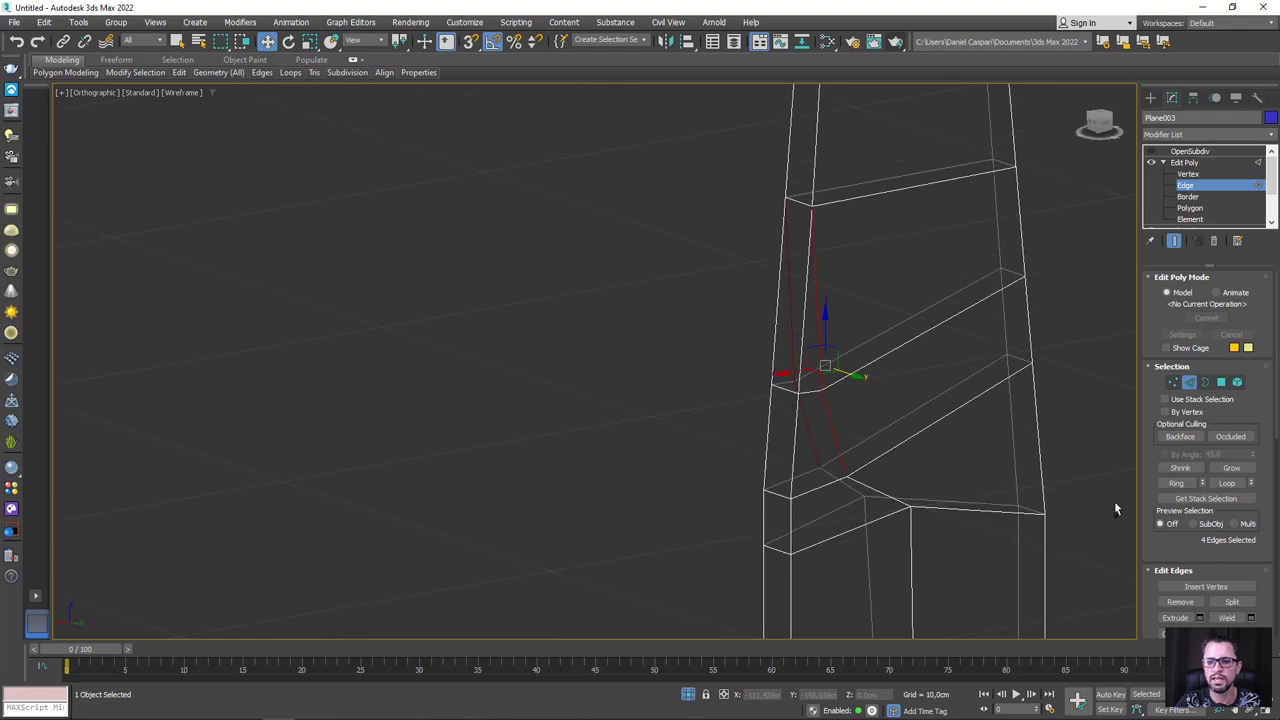
scroll(1160, 545, down, 3)
click(1180, 511)
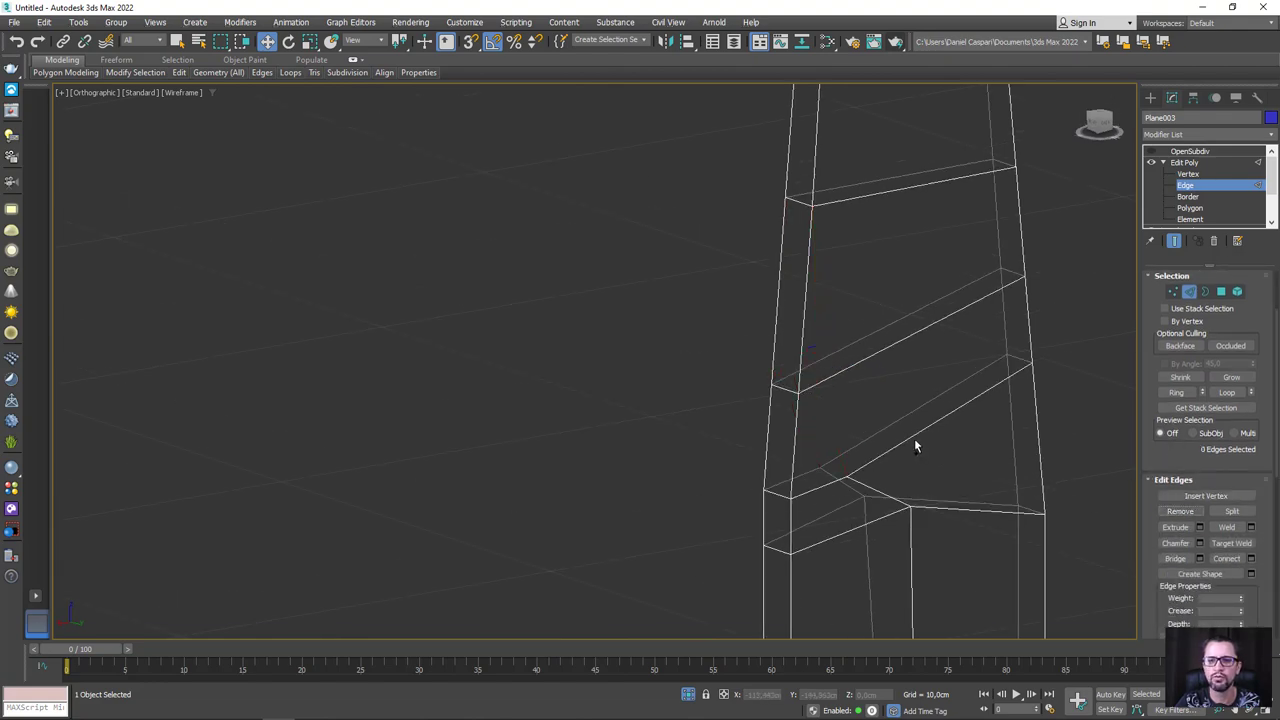
mouse_move(914, 438)
alt+middle_down()
mouse_move(852, 435)
mouse_move(765, 360)
alt+middle_up()
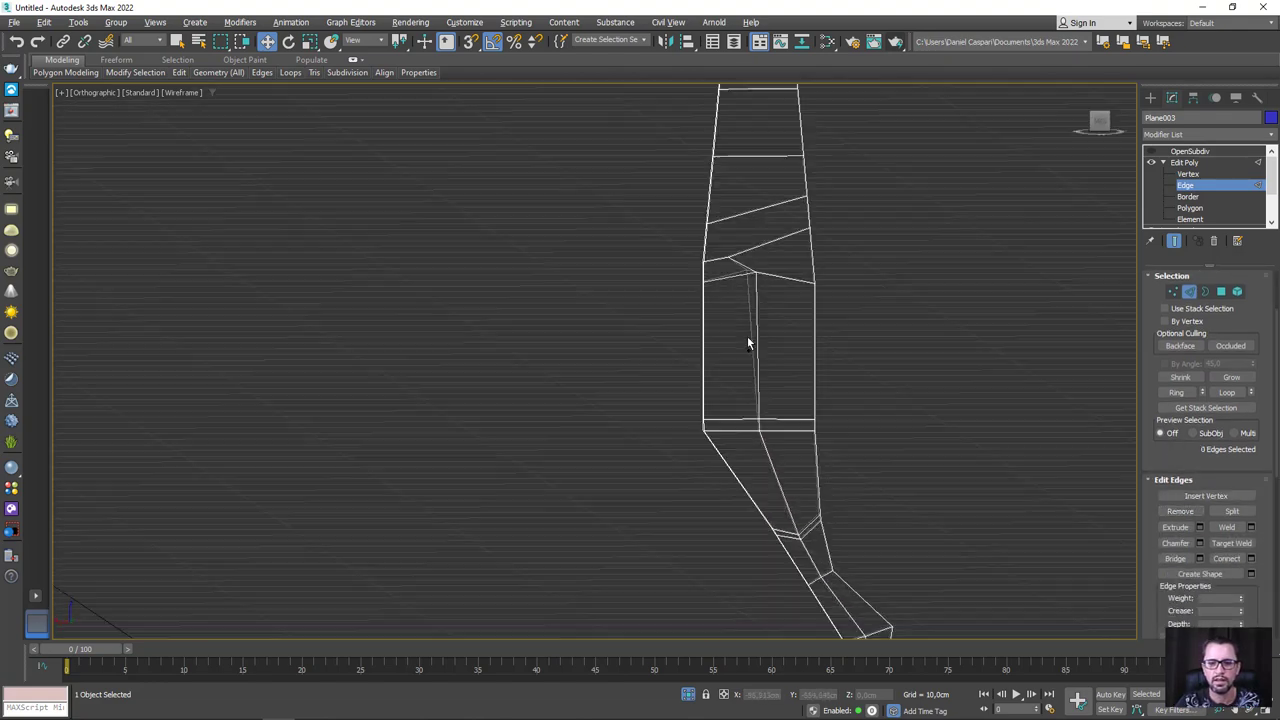
scroll(750, 339, up, 1)
scroll(752, 255, up, 3)
scroll(802, 247, down, 2)
middle_drag(802, 247, 788, 420)
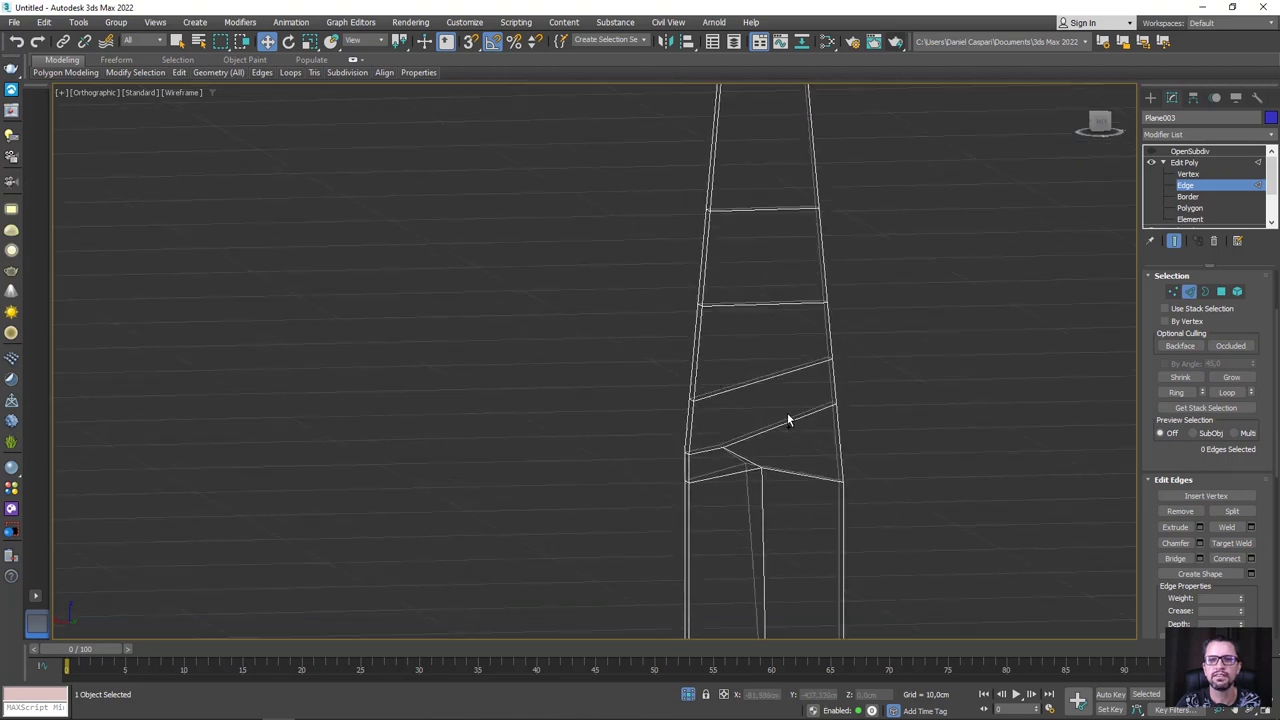
Insert an edge loop running down the blade's centre
click(180, 75)
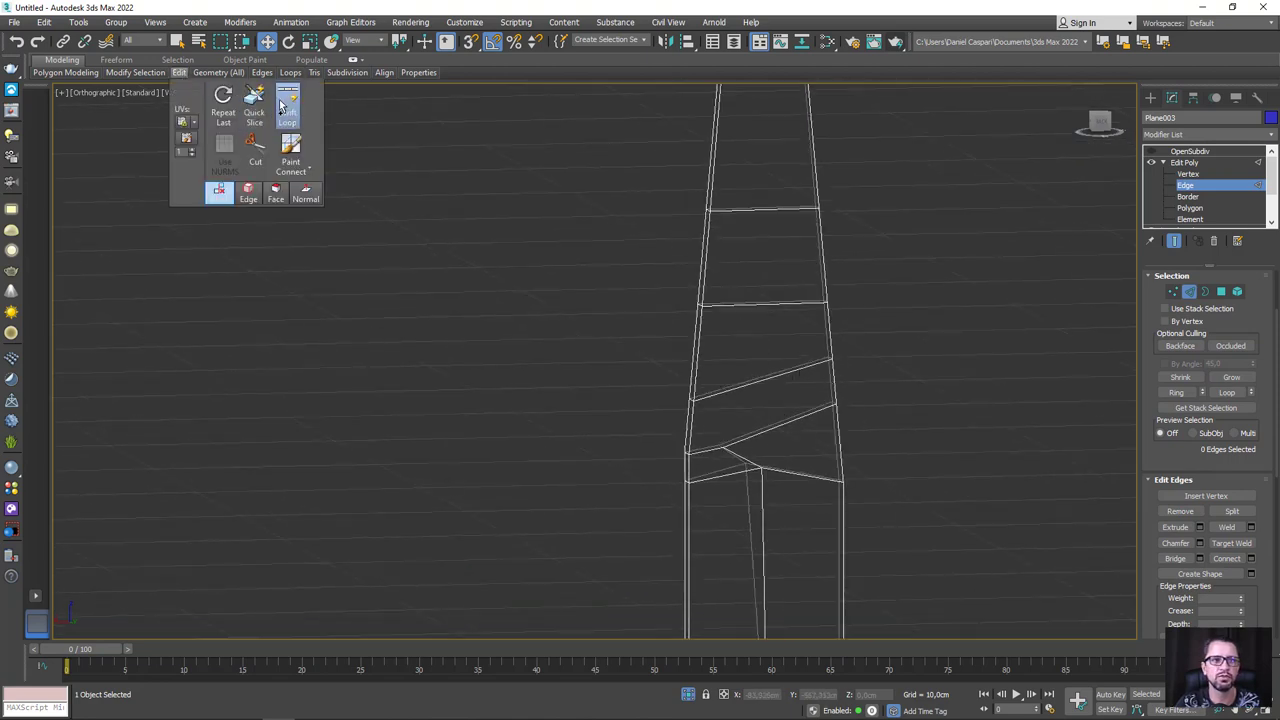
click(287, 104)
click(769, 340)
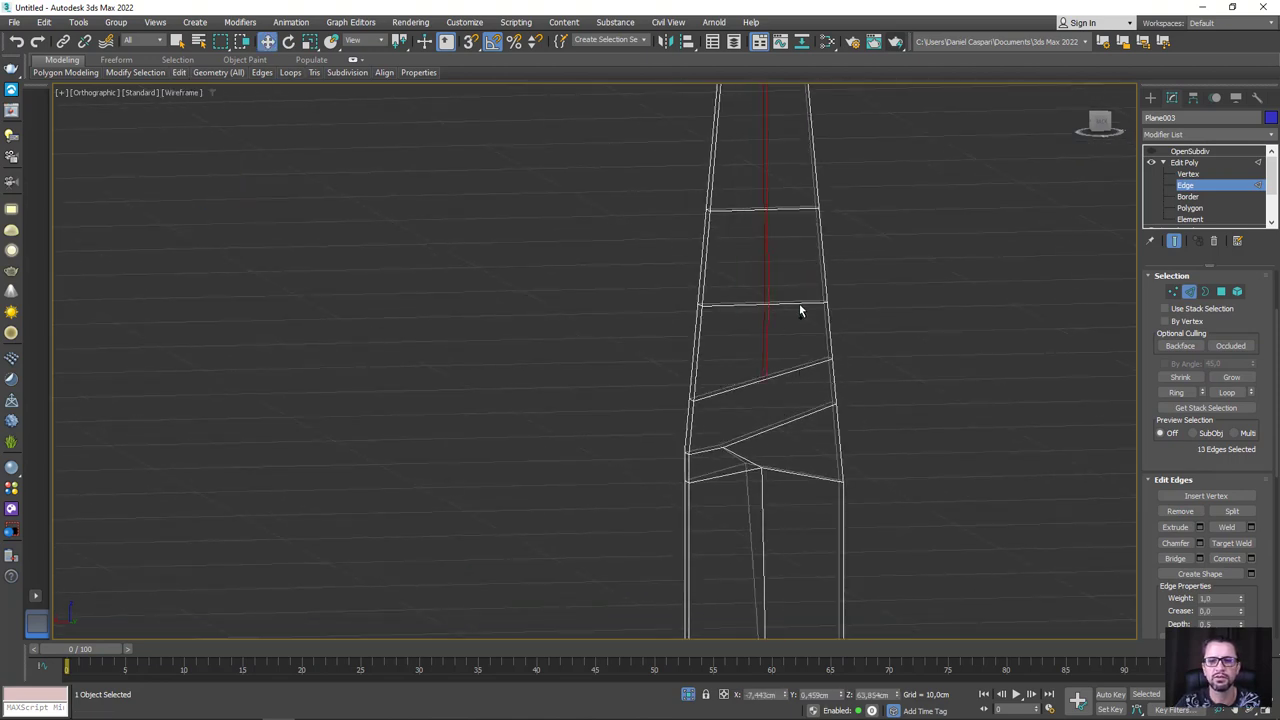
scroll(797, 305, down, 5)
scroll(790, 308, up, 1)
scroll(769, 420, up, 2)
scroll(769, 420, up, 3)
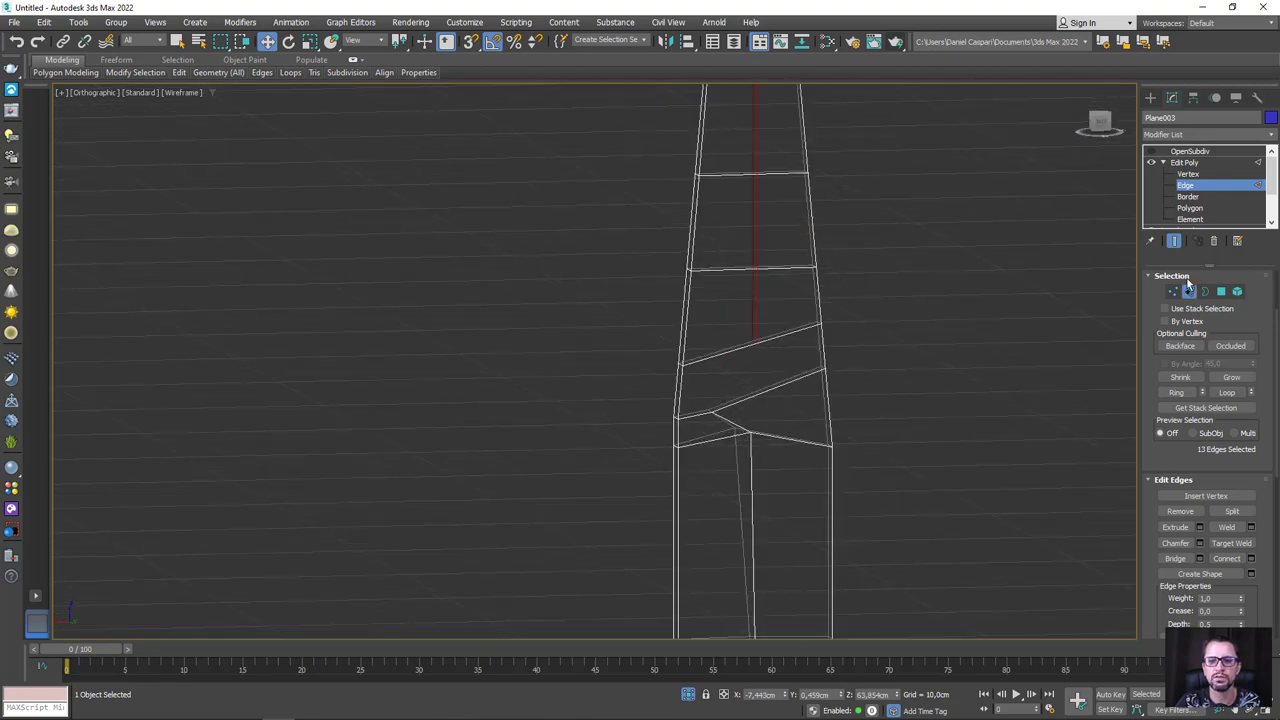
ctrl+click(1174, 292)
click(780, 330)
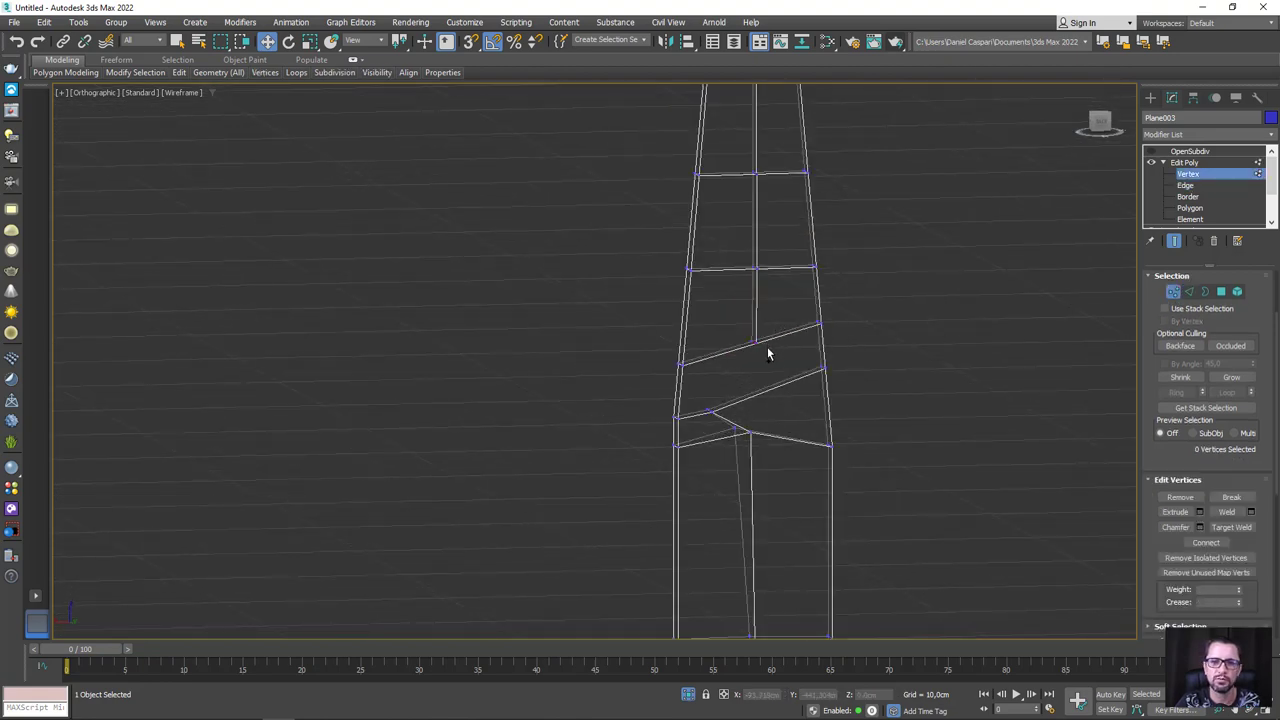
scroll(772, 360, up, 3)
Cut new edges across the blade's base down to the lower diagonal edge and vertex
key(q)
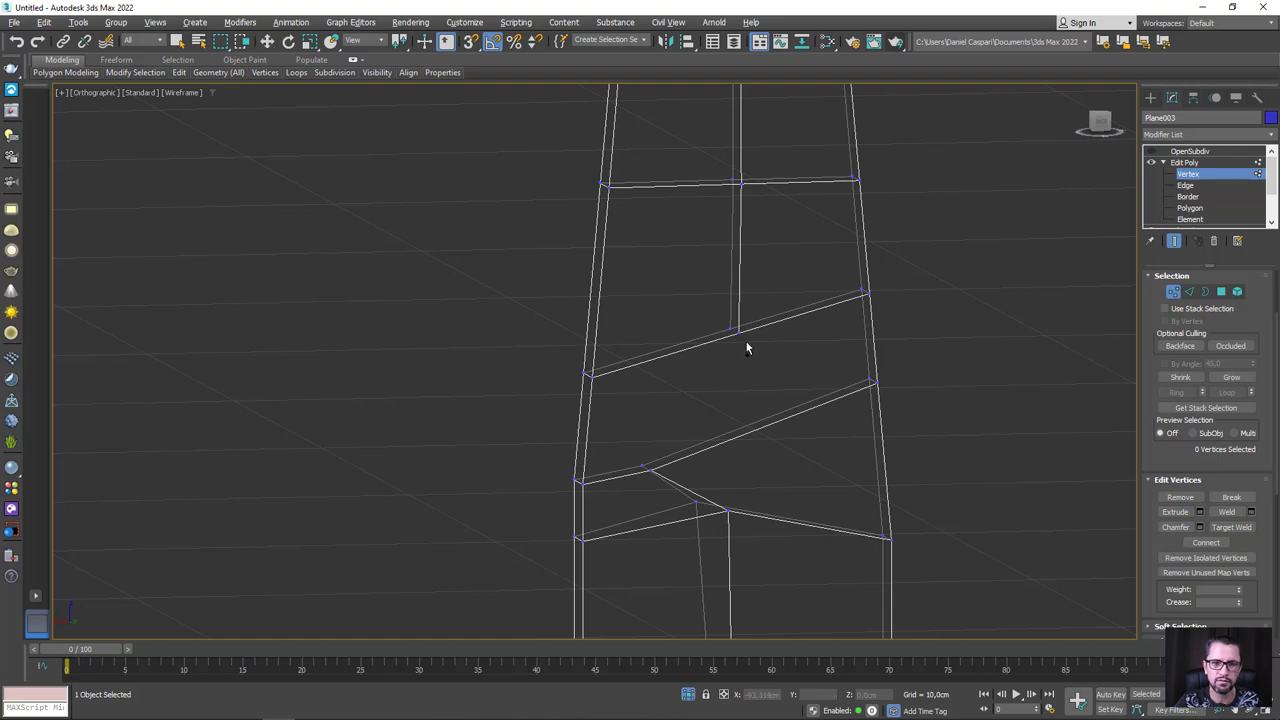
click(728, 512)
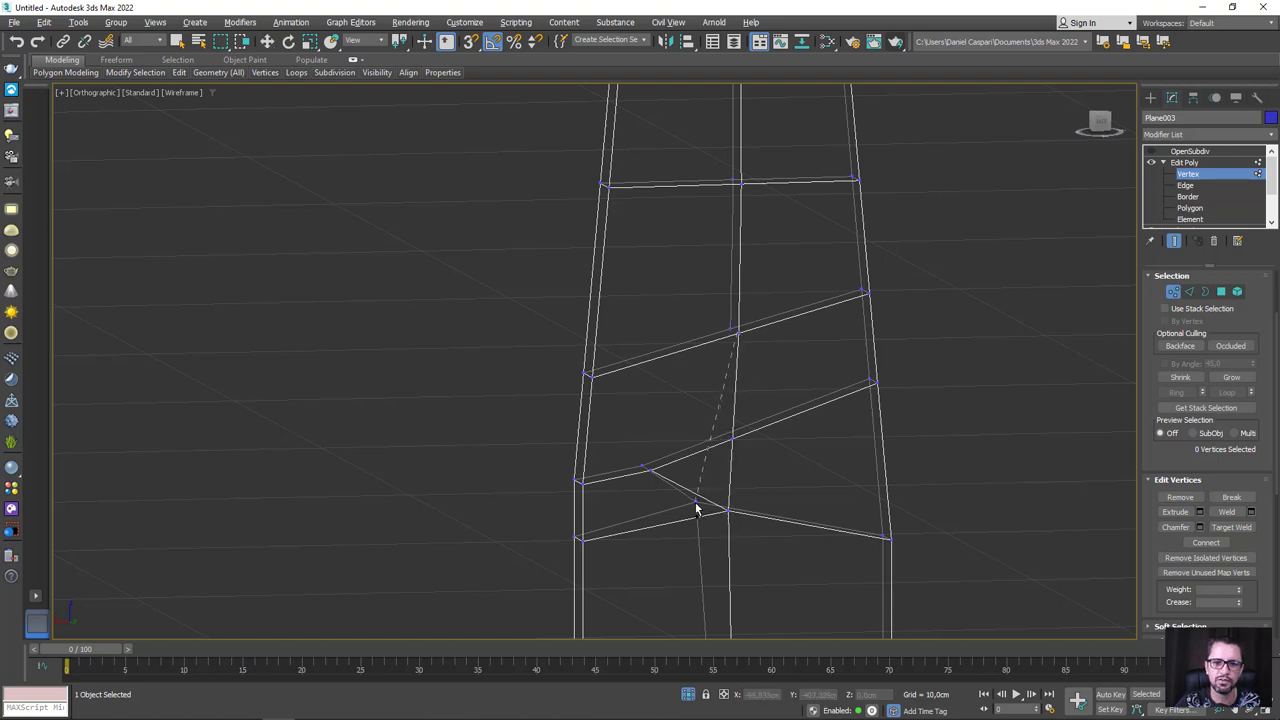
click(697, 508)
mouse_move(703, 507)
alt+middle_down()
mouse_move(877, 487)
mouse_move(983, 437)
mouse_move(757, 406)
mouse_move(843, 417)
mouse_move(779, 373)
alt+middle_up()
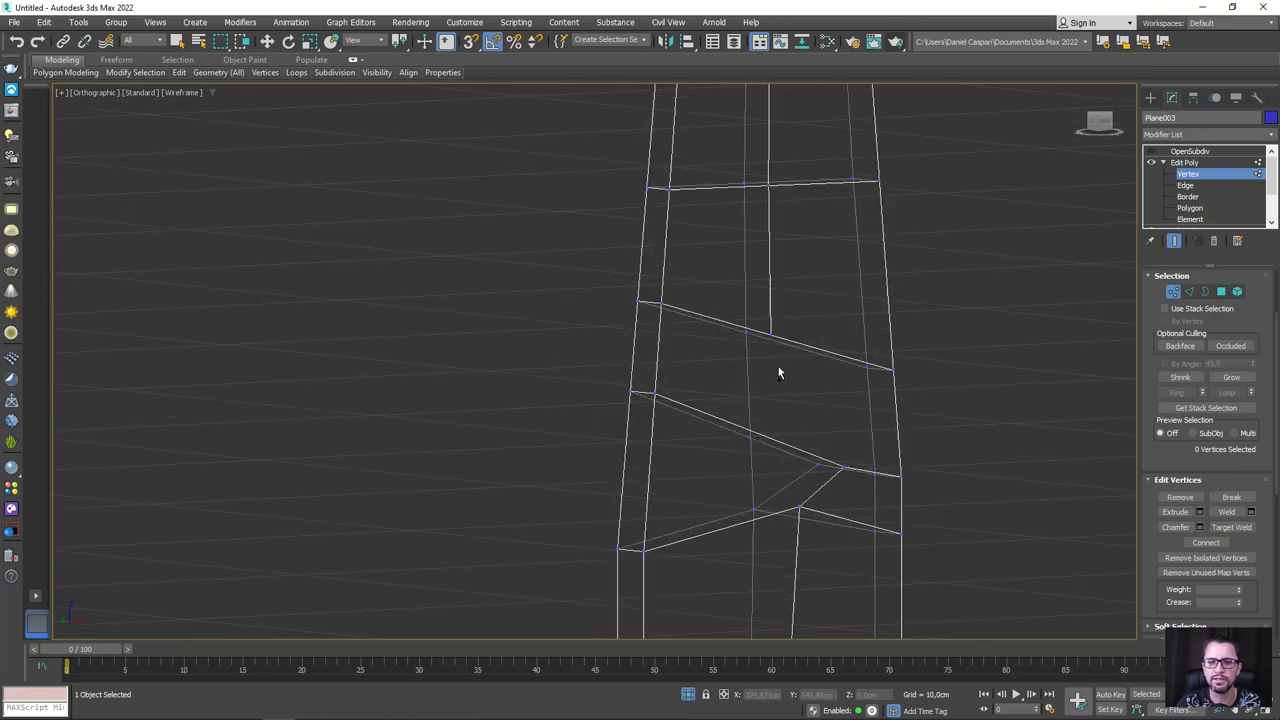
click(801, 513)
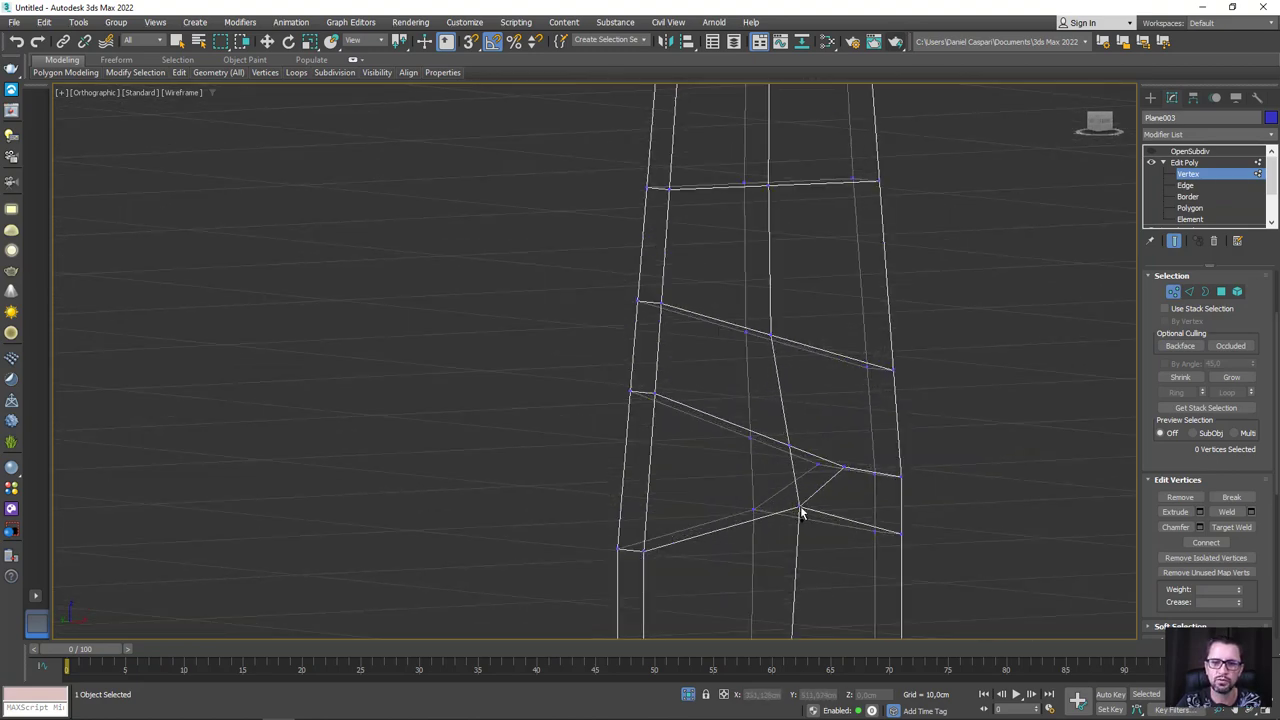
key(w)
Remove the two leftover edges near the lower bend and view the OpenSubdiv result
click(1188, 291)
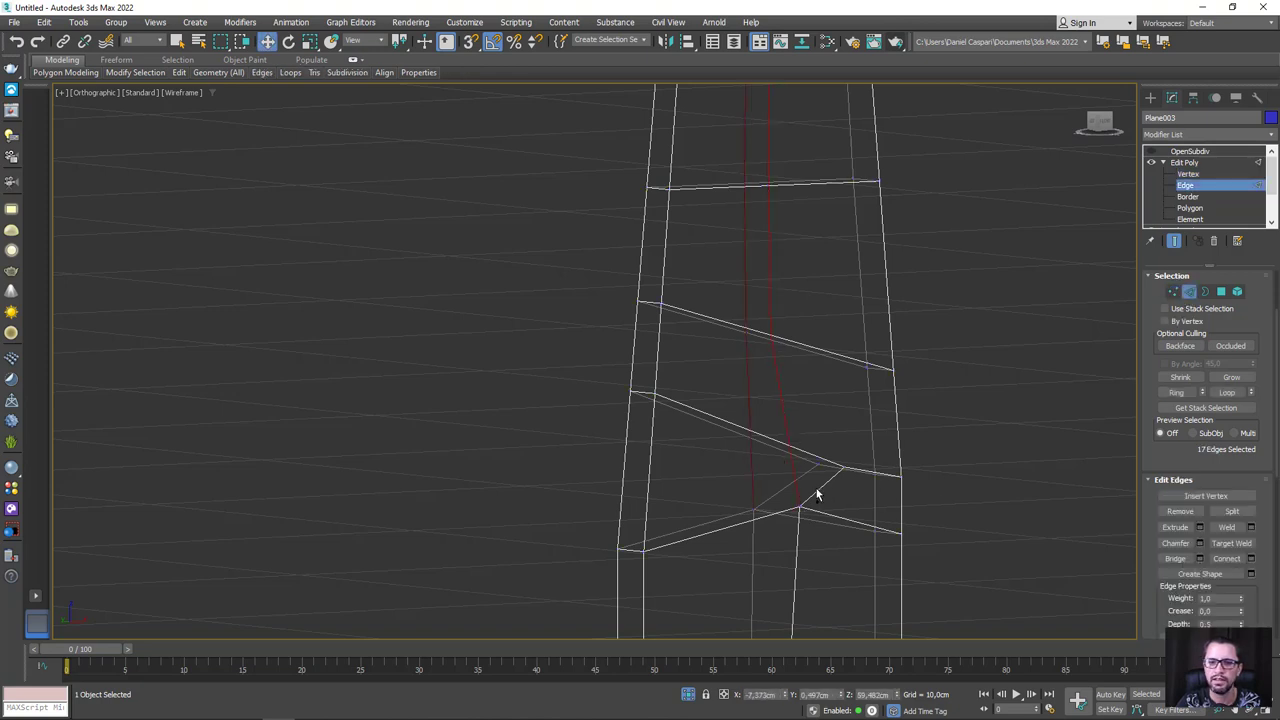
click(814, 489)
ctrl+click(803, 478)
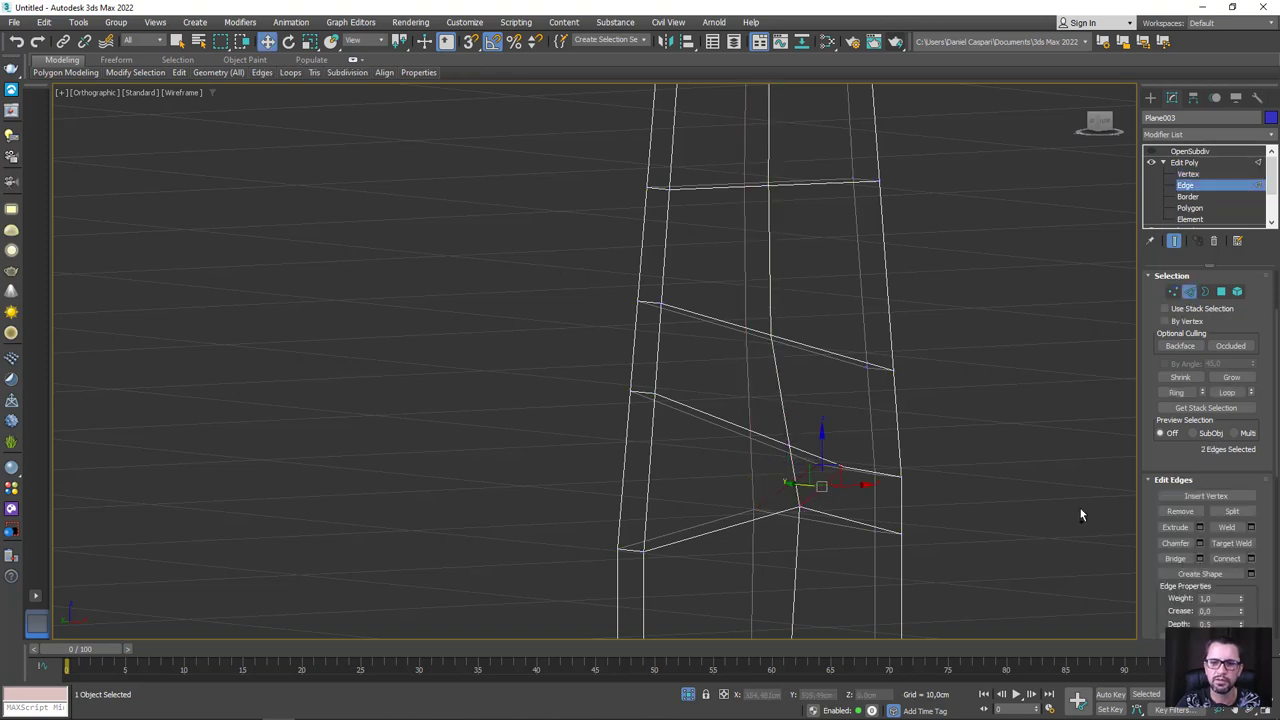
click(1182, 513)
alt+middle_drag(960, 503, 866, 479)
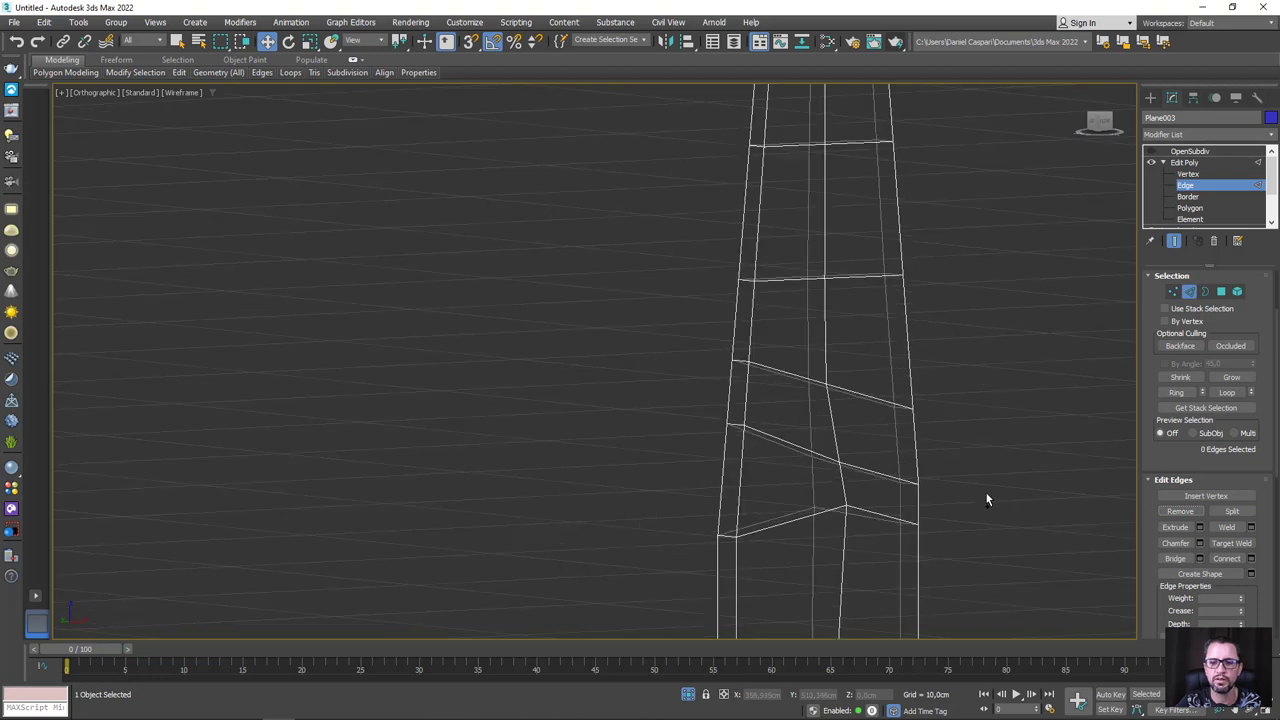
scroll(866, 479, down, 3)
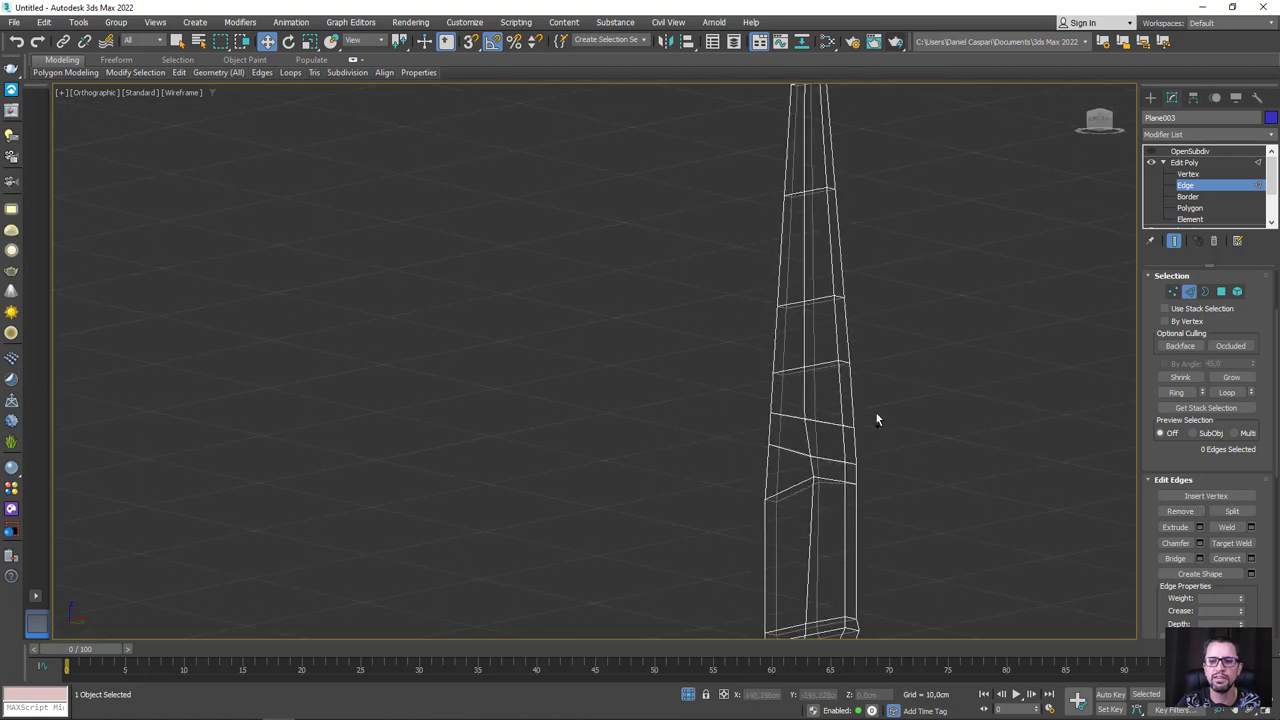
click(1184, 163)
click(1163, 162)
click(1190, 151)
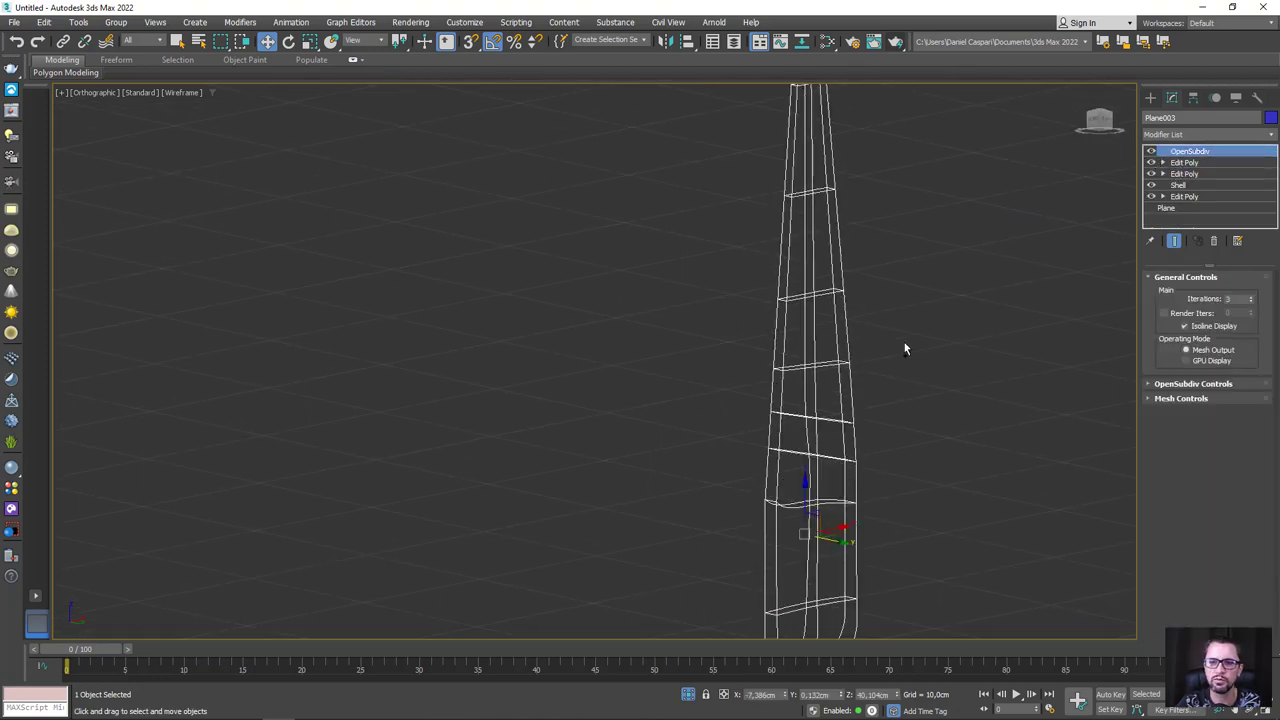
Switch to shaded view and exit isolation to show both scissor halves and the reference image
key(F3)
scroll(851, 423, down, 3)
mouse_move(851, 440)
alt+middle_down()
mouse_move(663, 498)
mouse_move(695, 515)
mouse_move(668, 428)
mouse_move(533, 420)
alt+middle_up()
scroll(599, 404, up, 2)
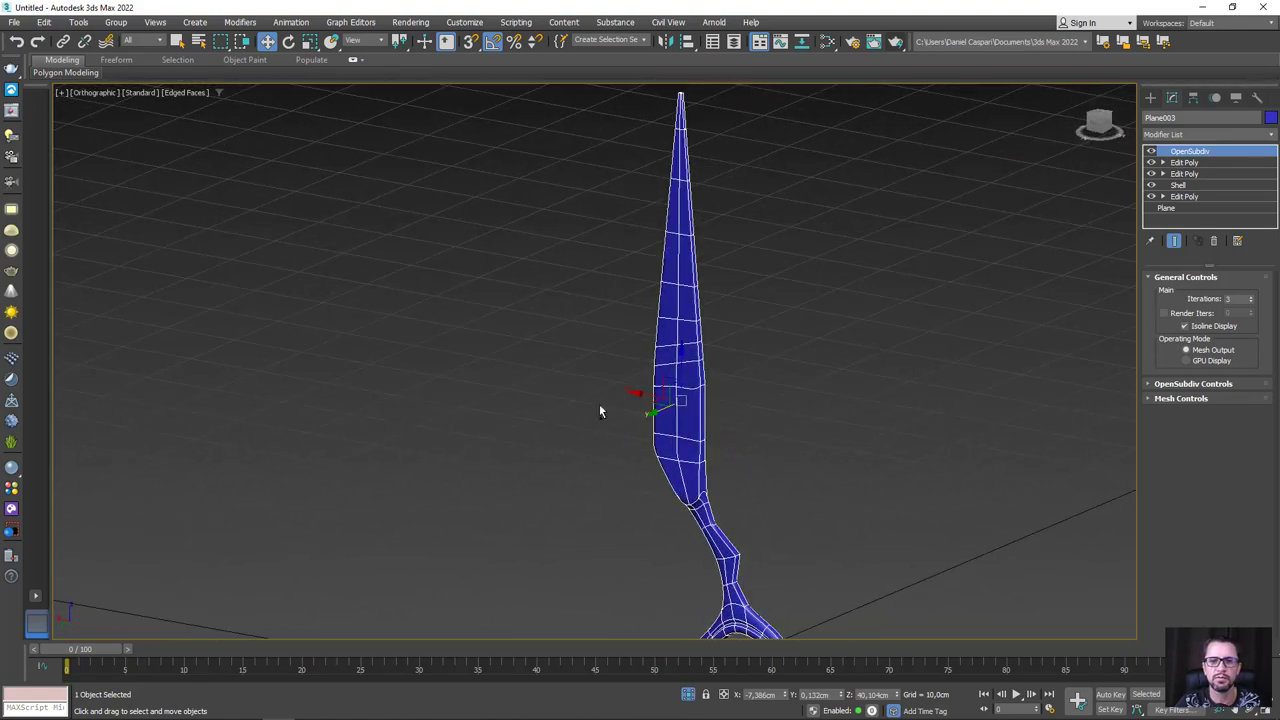
scroll(705, 328, up, 2)
key(alt+q)
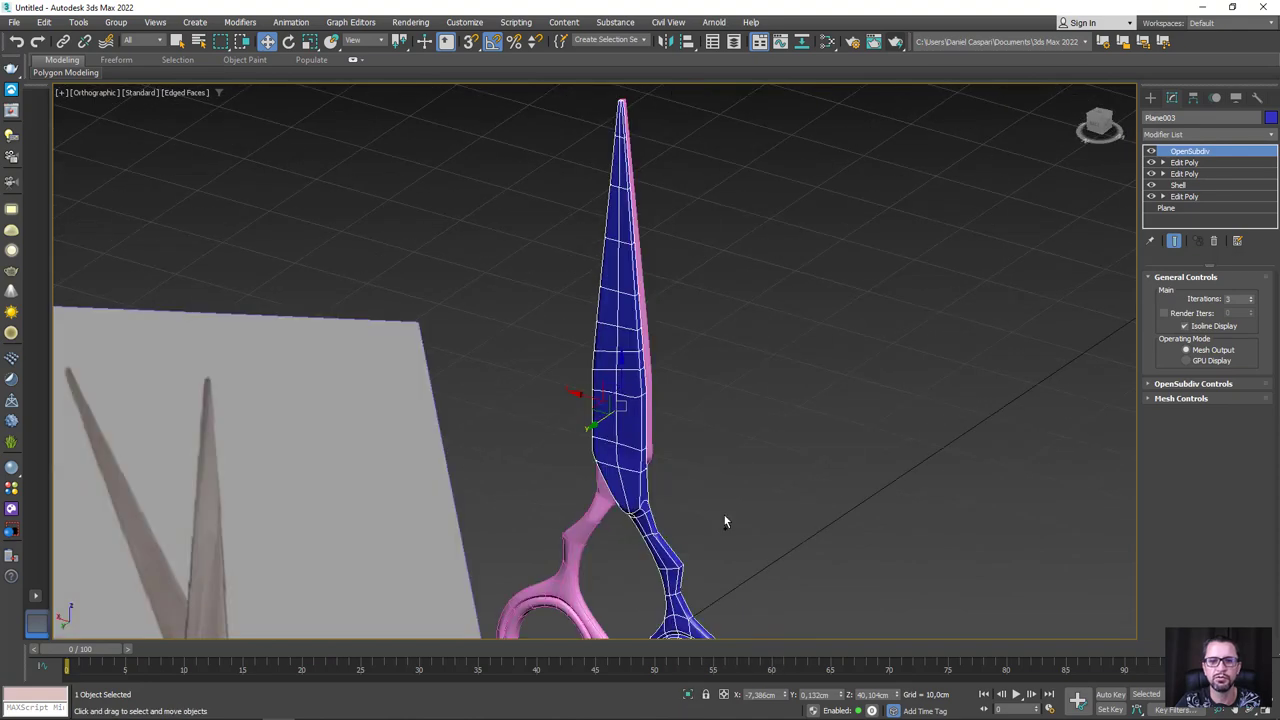
mouse_move(724, 515)
alt+middle_down()
mouse_move(713, 453)
mouse_move(519, 455)
mouse_move(597, 480)
mouse_move(720, 370)
mouse_move(708, 350)
mouse_move(743, 349)
alt+middle_up()
scroll(725, 366, up, 2)
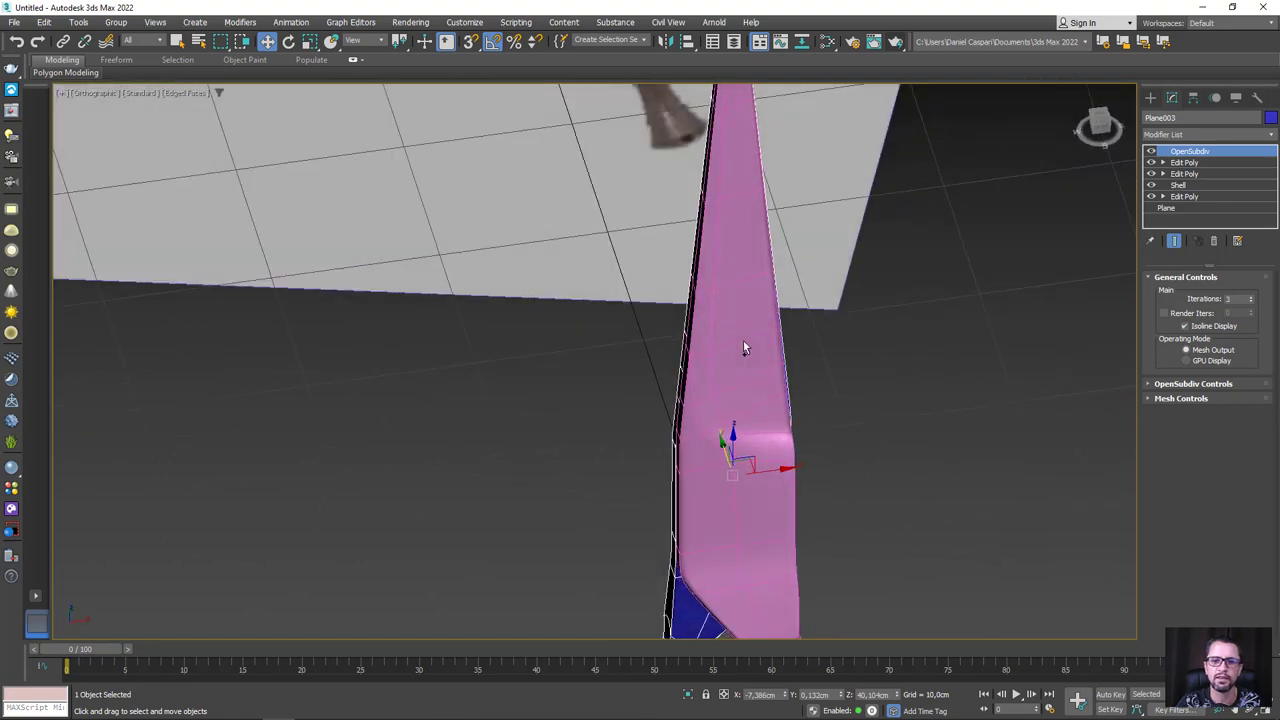
scroll(820, 443, down, 3)
scroll(881, 399, down, 2)
Select both scissor halves and trial-rotate them with Select and Rotate, cancelling the result
key(ctrl+a)
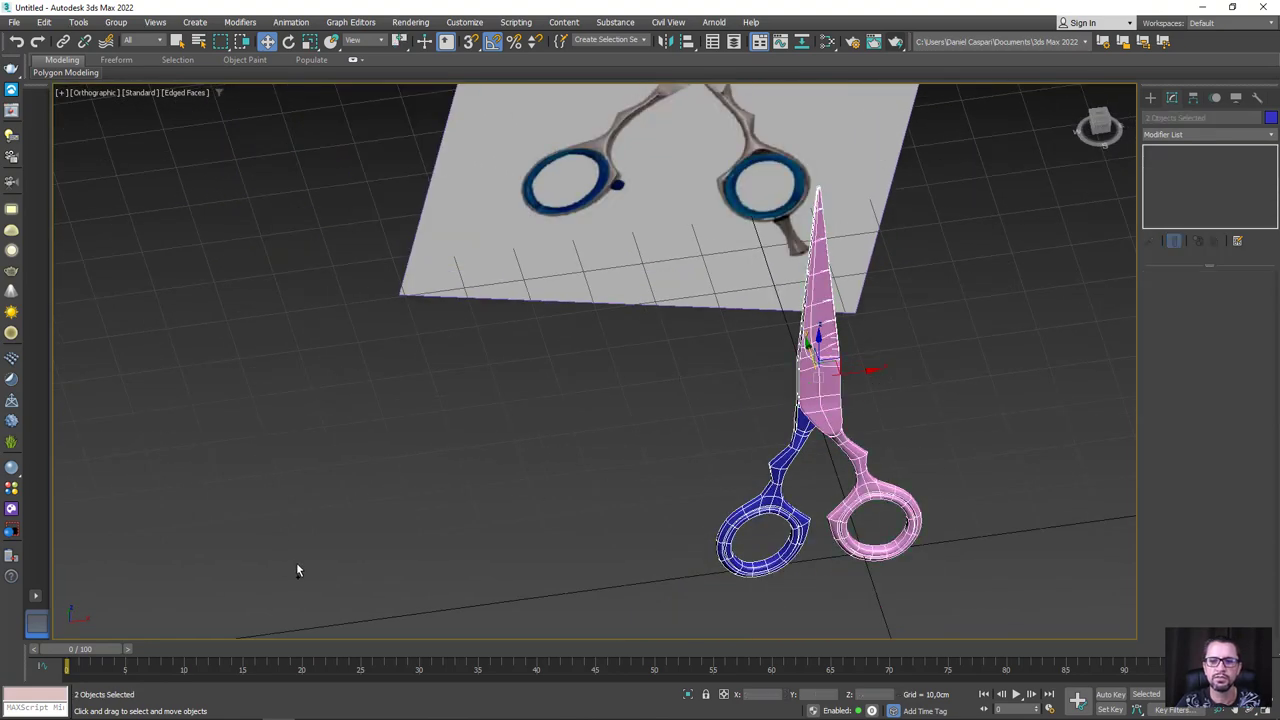
mouse_move(813, 511)
alt+middle_down()
mouse_move(790, 400)
mouse_move(829, 405)
alt+middle_up()
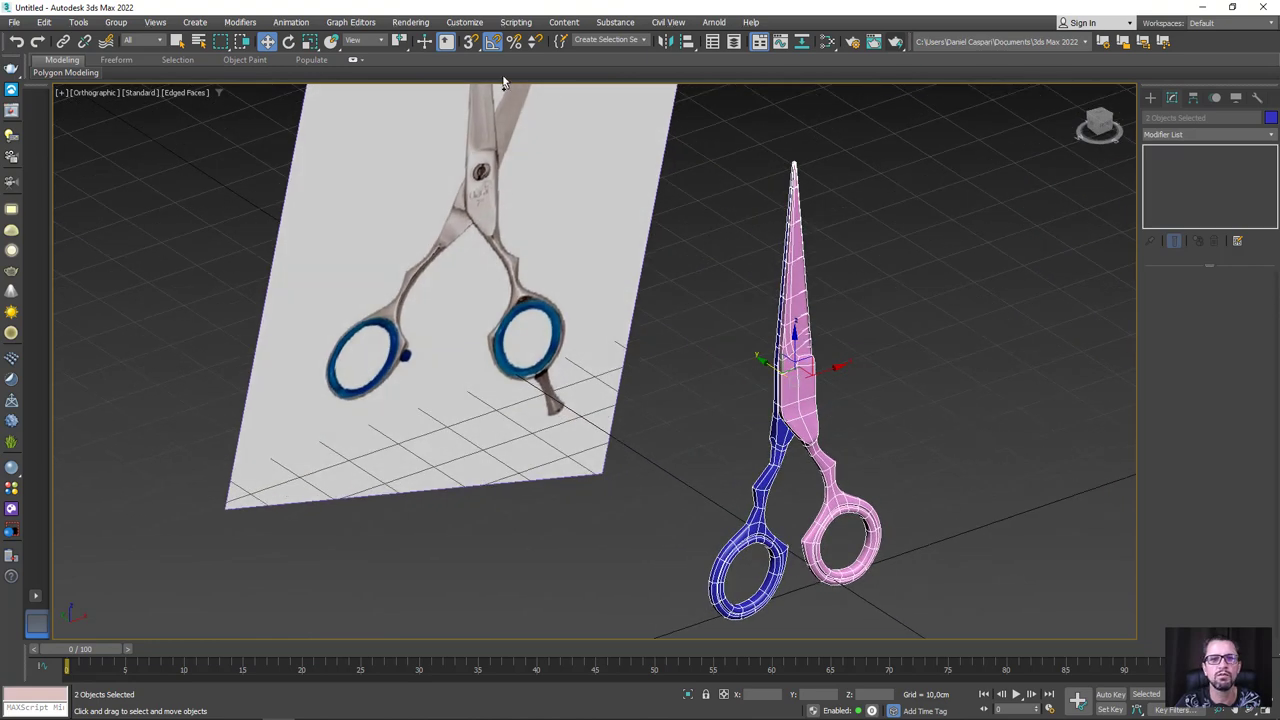
click(288, 44)
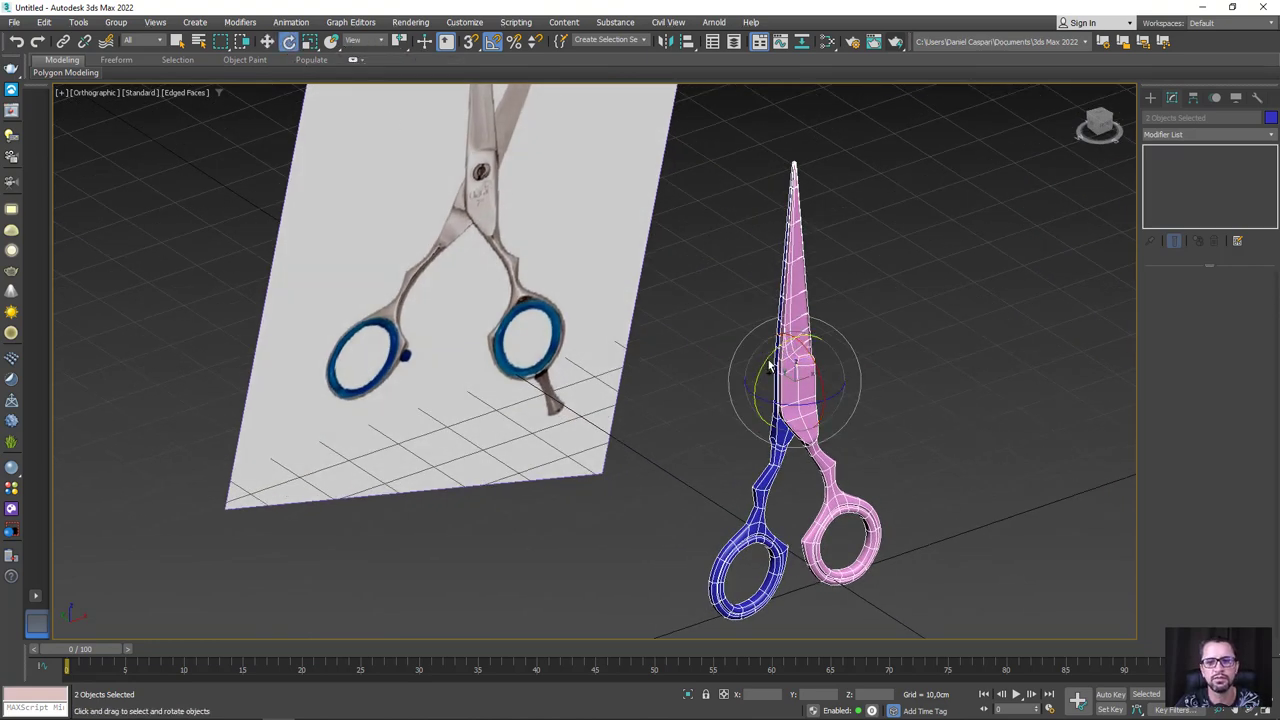
drag(770, 365, 786, 323)
right_click(786, 323)
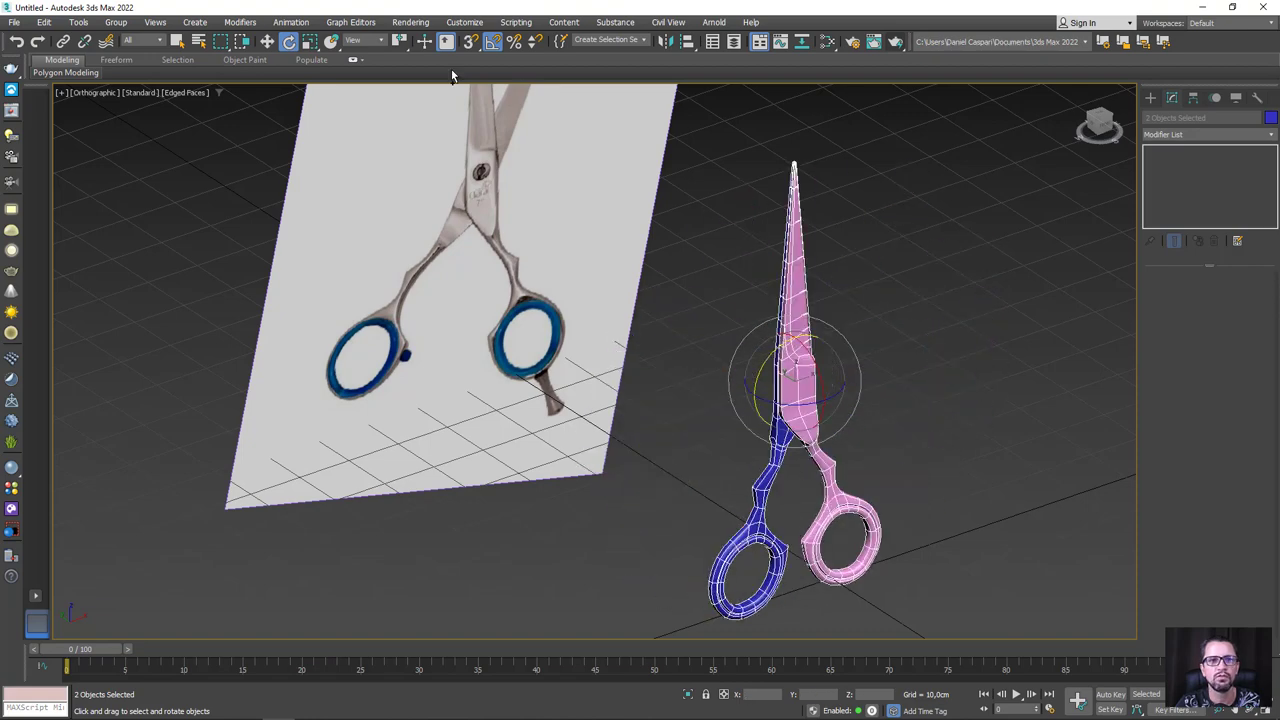
Set the coordinate system to Local and pivot to Use Selection Center, then test-rotate the halves
click(381, 41)
click(365, 87)
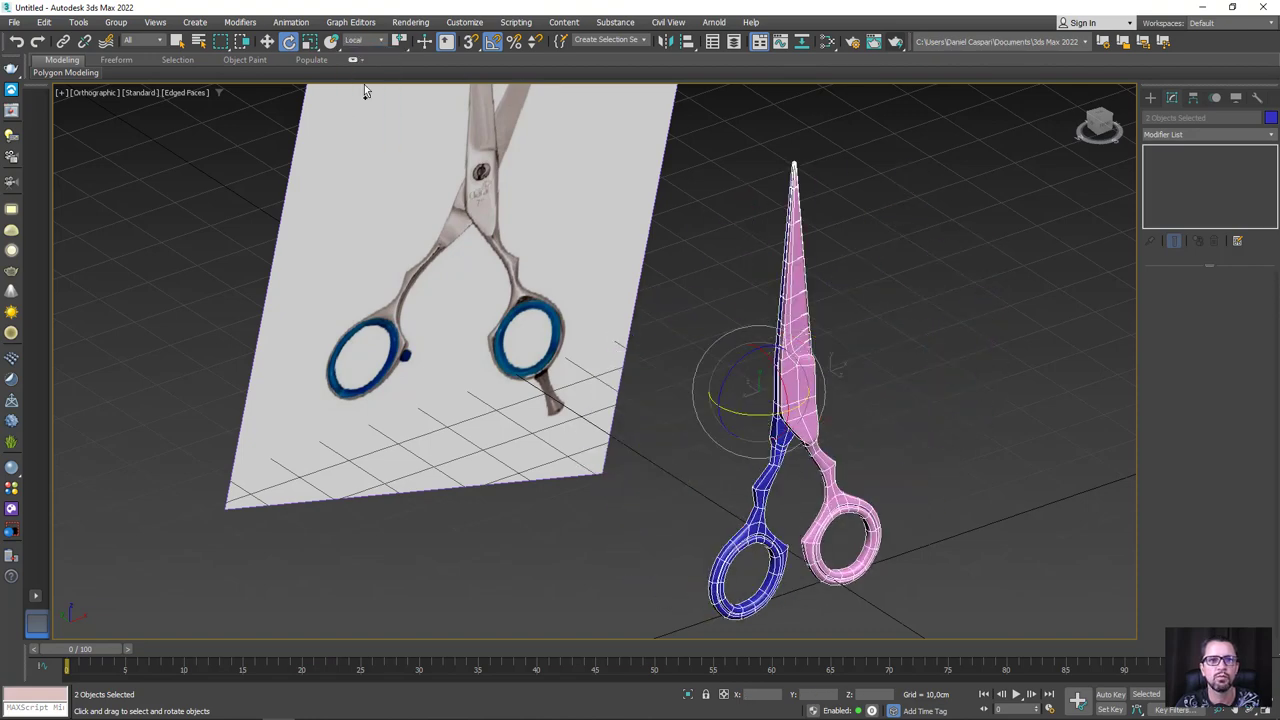
mouse_move(743, 371)
mouse_down()
mouse_move(705, 393)
mouse_move(783, 388)
mouse_up()
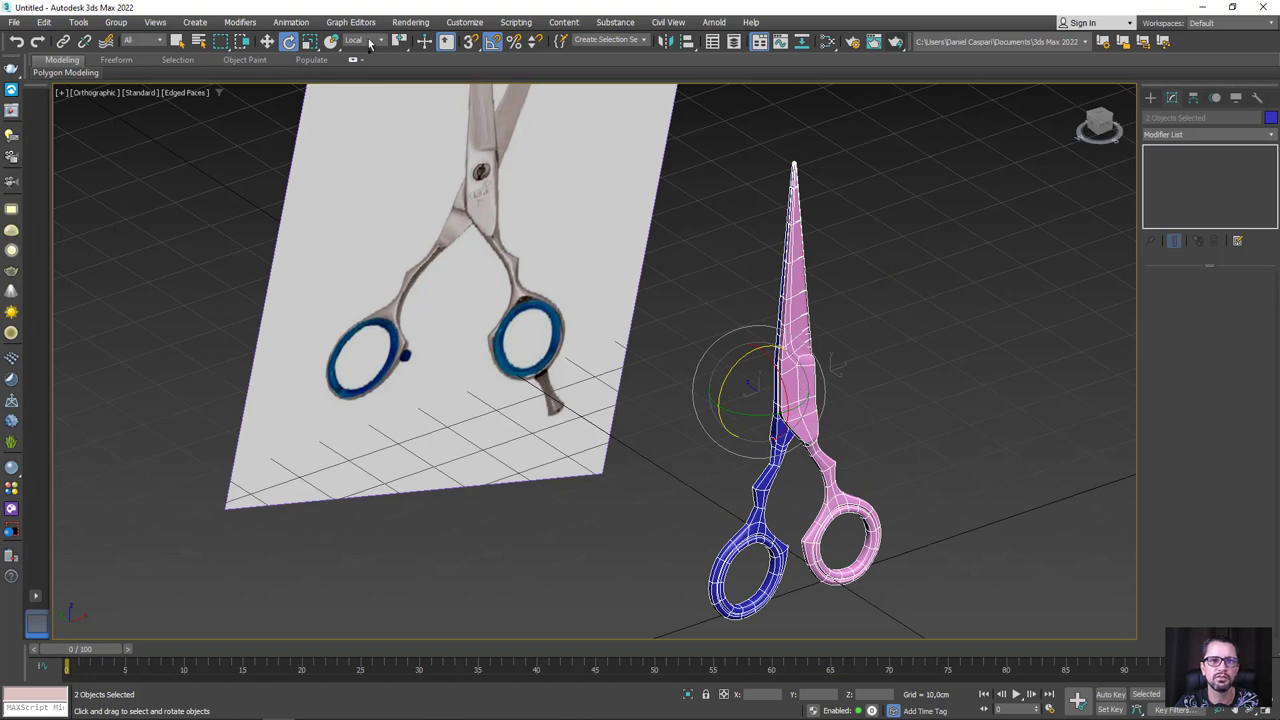
click(399, 43)
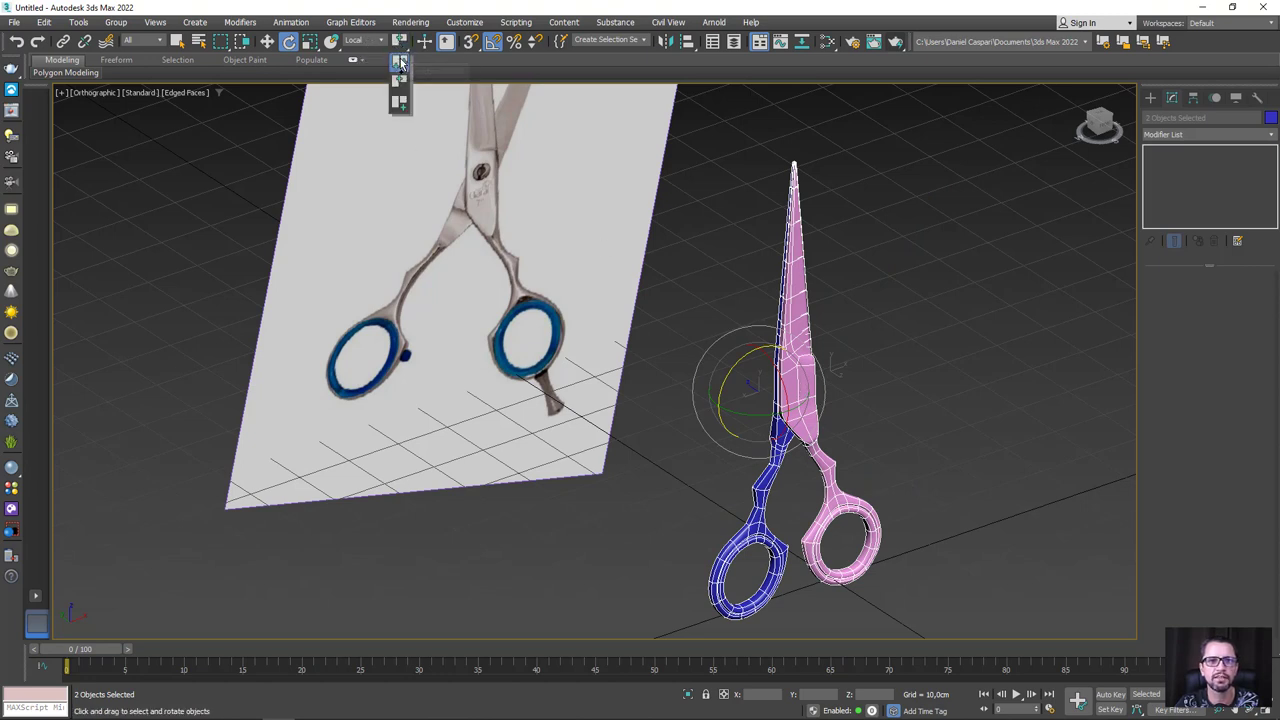
click(401, 62)
mouse_move(772, 350)
mouse_down()
mouse_move(768, 340)
mouse_move(797, 338)
mouse_up()
Cancel the rotation to keep the scissors closed, then switch to Front view zoomed on the pivot
right_click(797, 338)
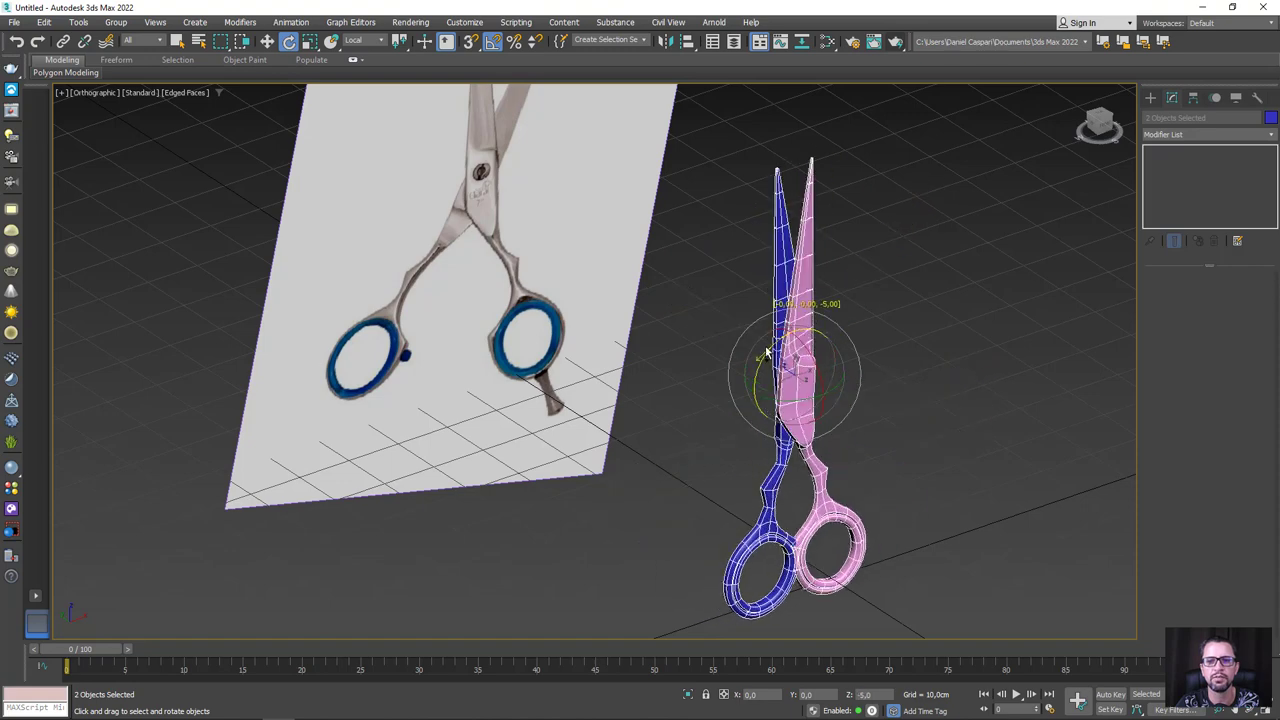
scroll(493, 197, up, 2)
scroll(493, 197, up, 4)
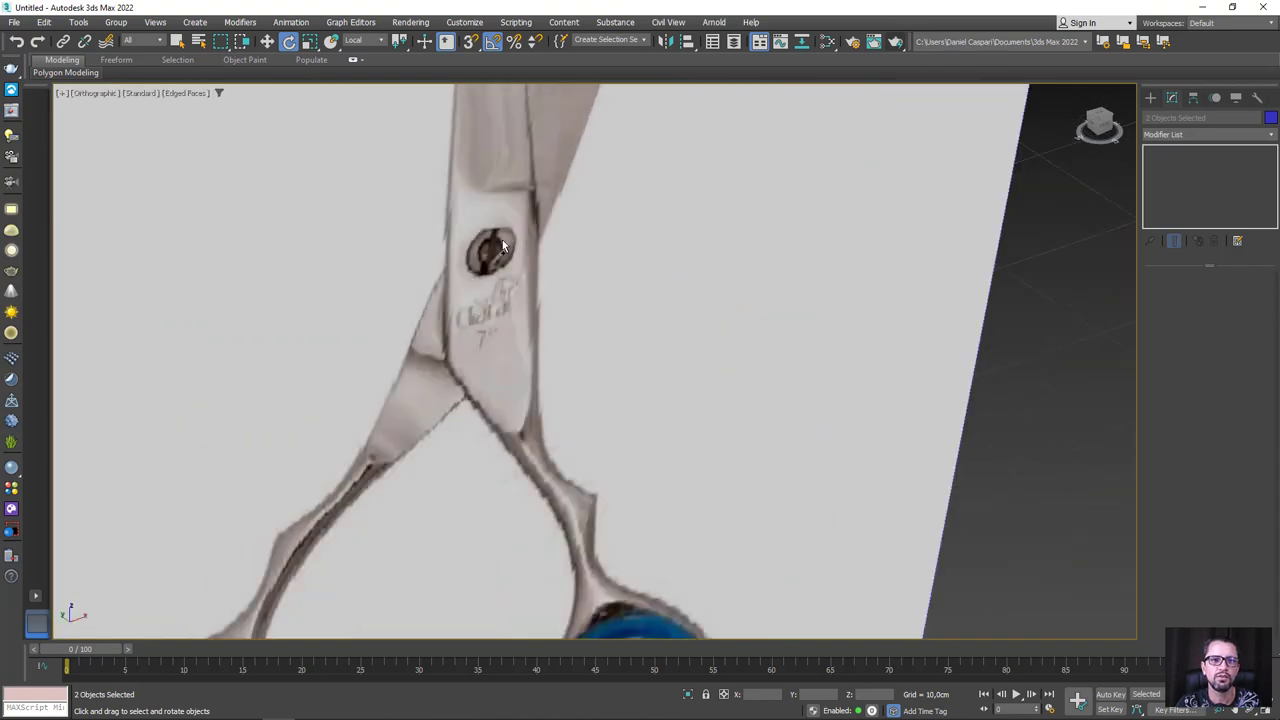
scroll(493, 200, up, 2)
scroll(520, 350, down, 5)
middle_drag(604, 545, 601, 365)
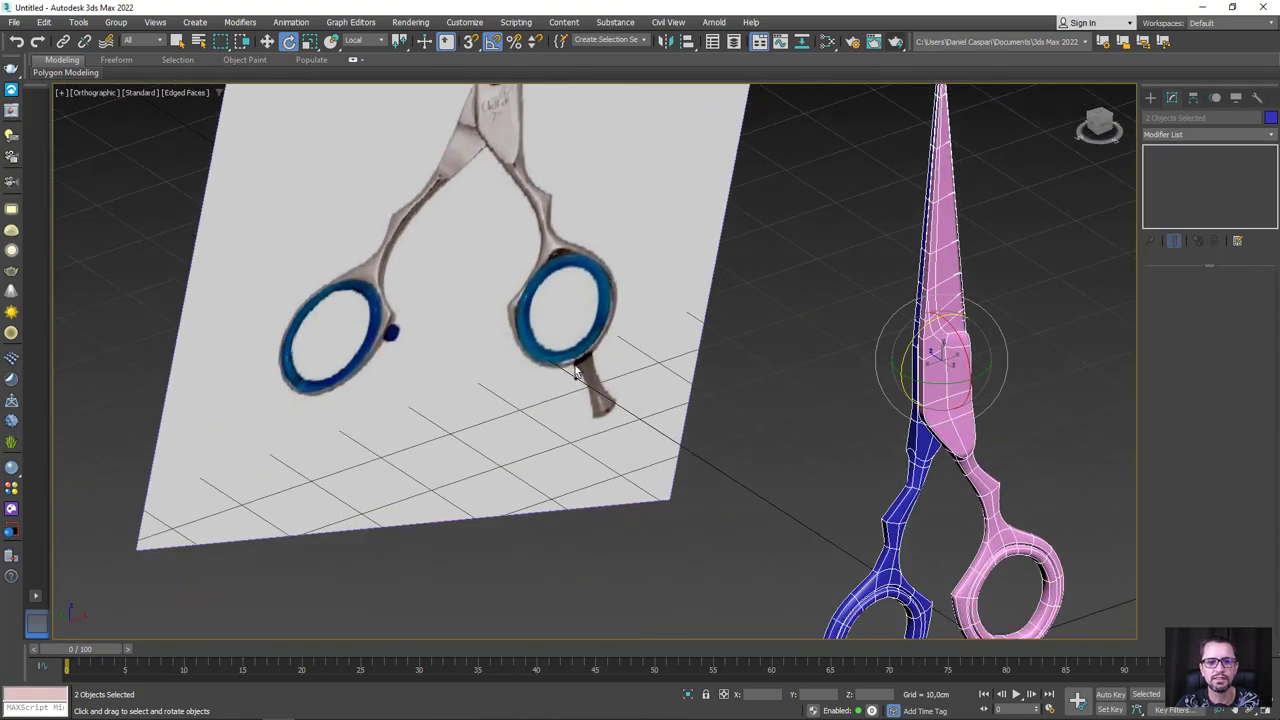
scroll(402, 348, up, 5)
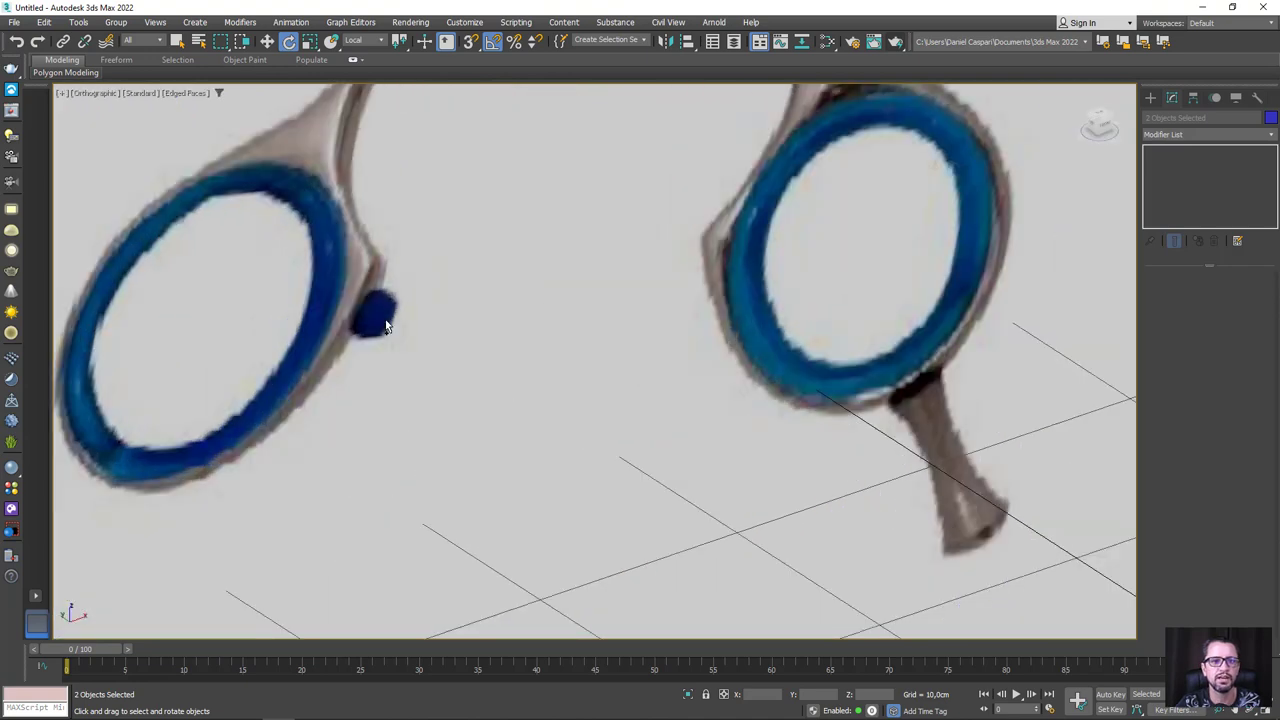
scroll(402, 328, down, 3)
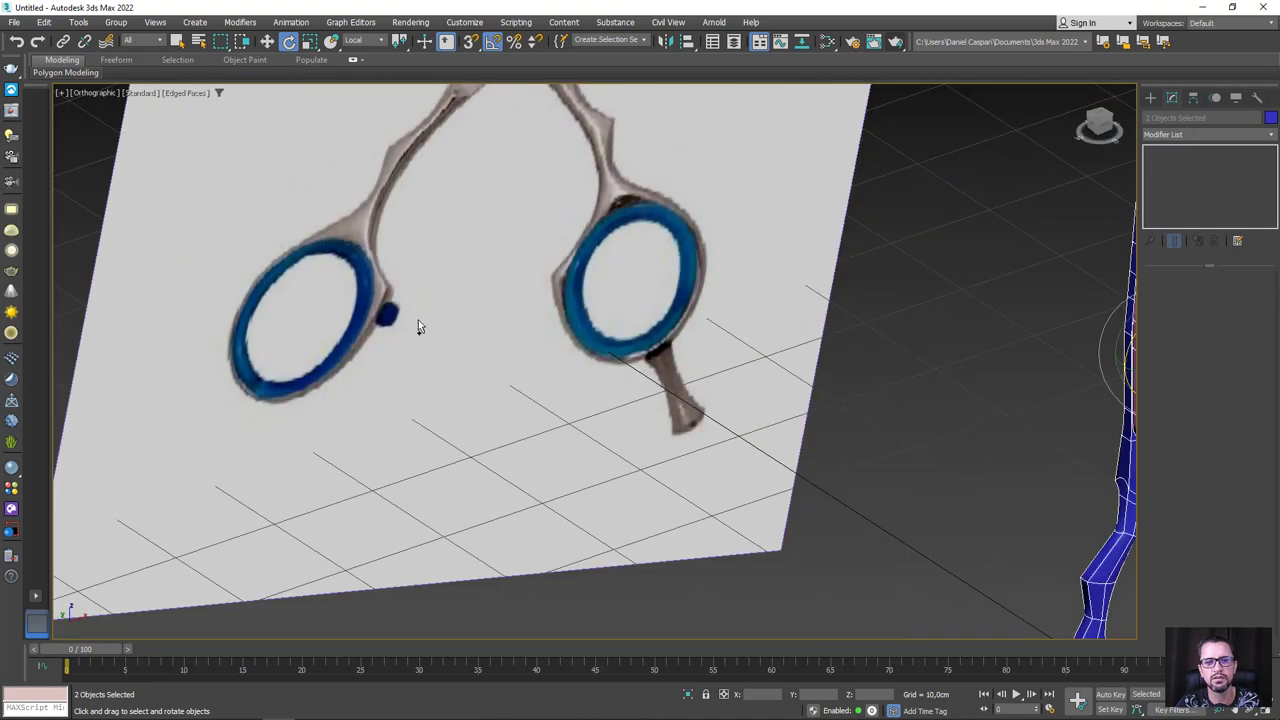
scroll(418, 320, down, 2)
scroll(594, 343, up, 3)
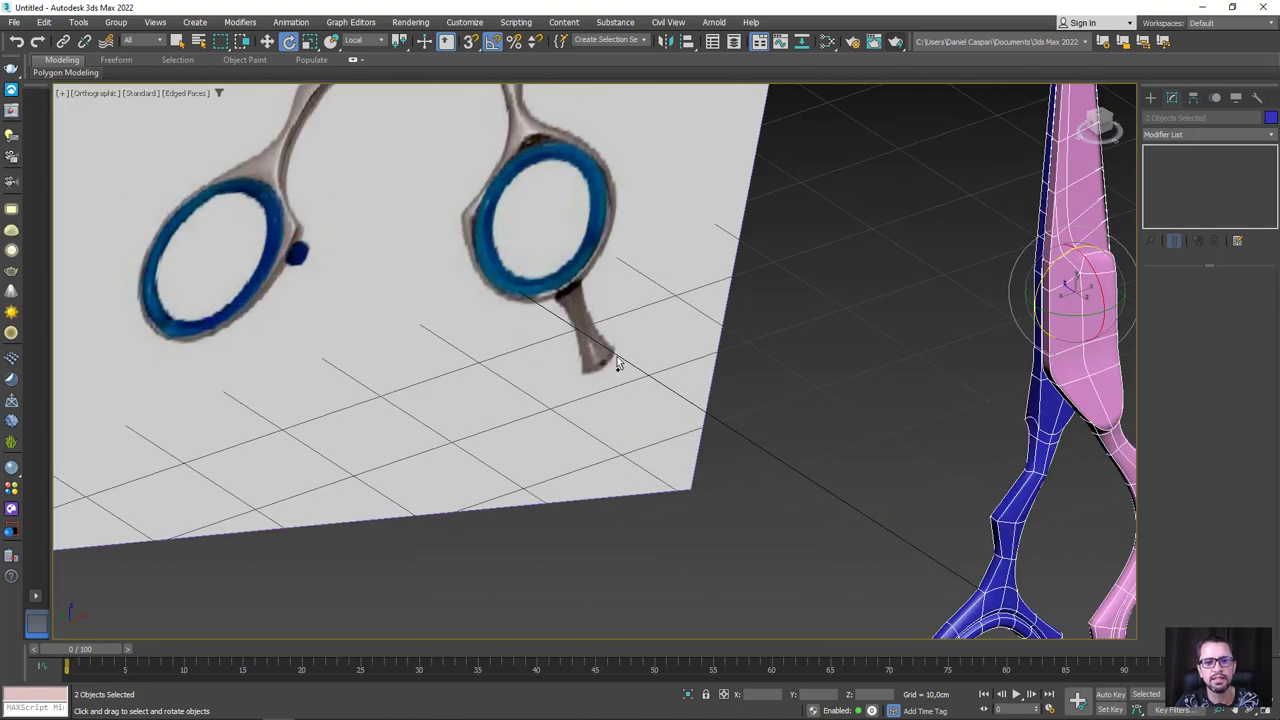
scroll(585, 358, down, 2)
alt+middle_drag(563, 163, 598, 413)
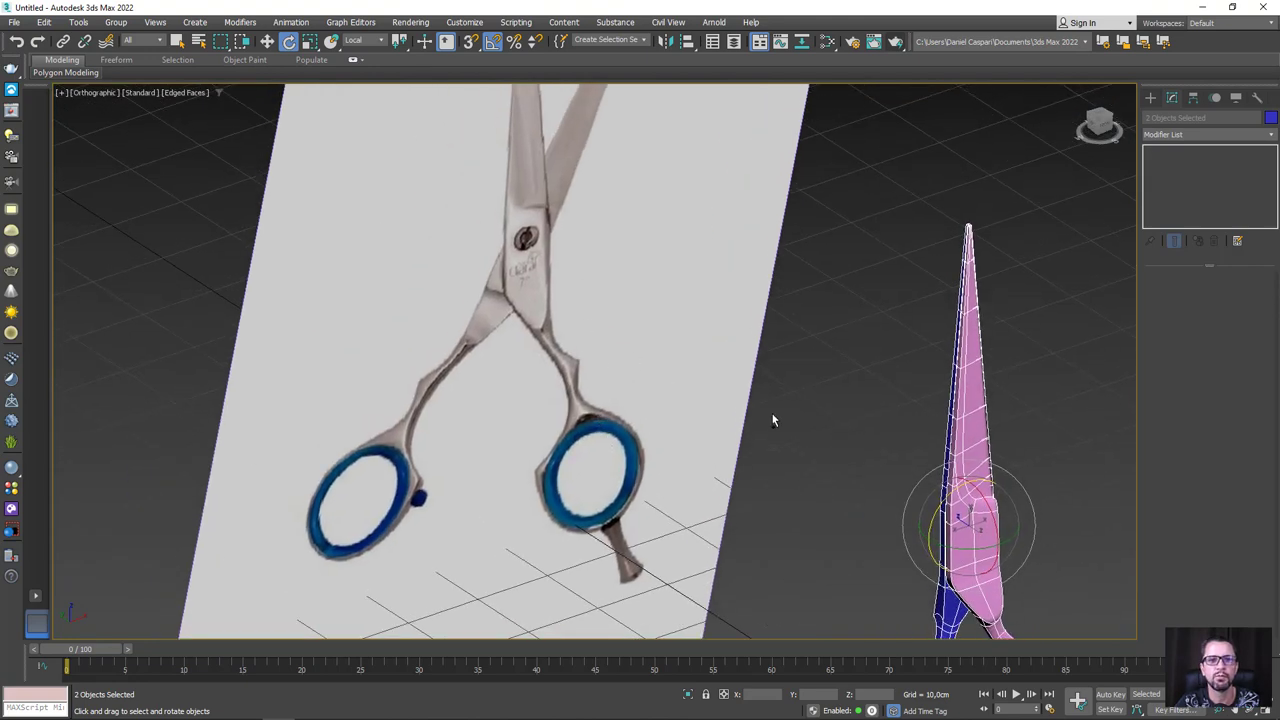
scroll(771, 412, up, 2)
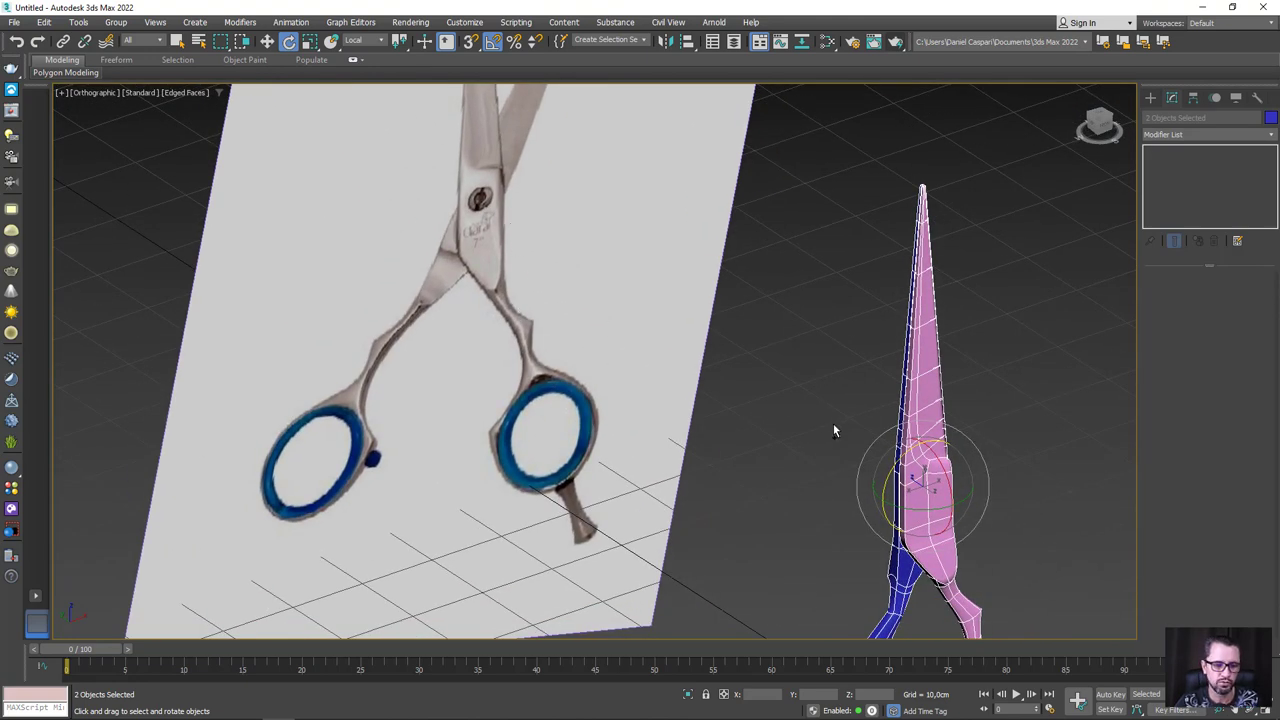
key(f)
scroll(567, 263, up, 1)
scroll(567, 263, up, 3)
Make the scissors see-through and draw a small cylinder near the joint in Front view
scroll(567, 263, up, 1)
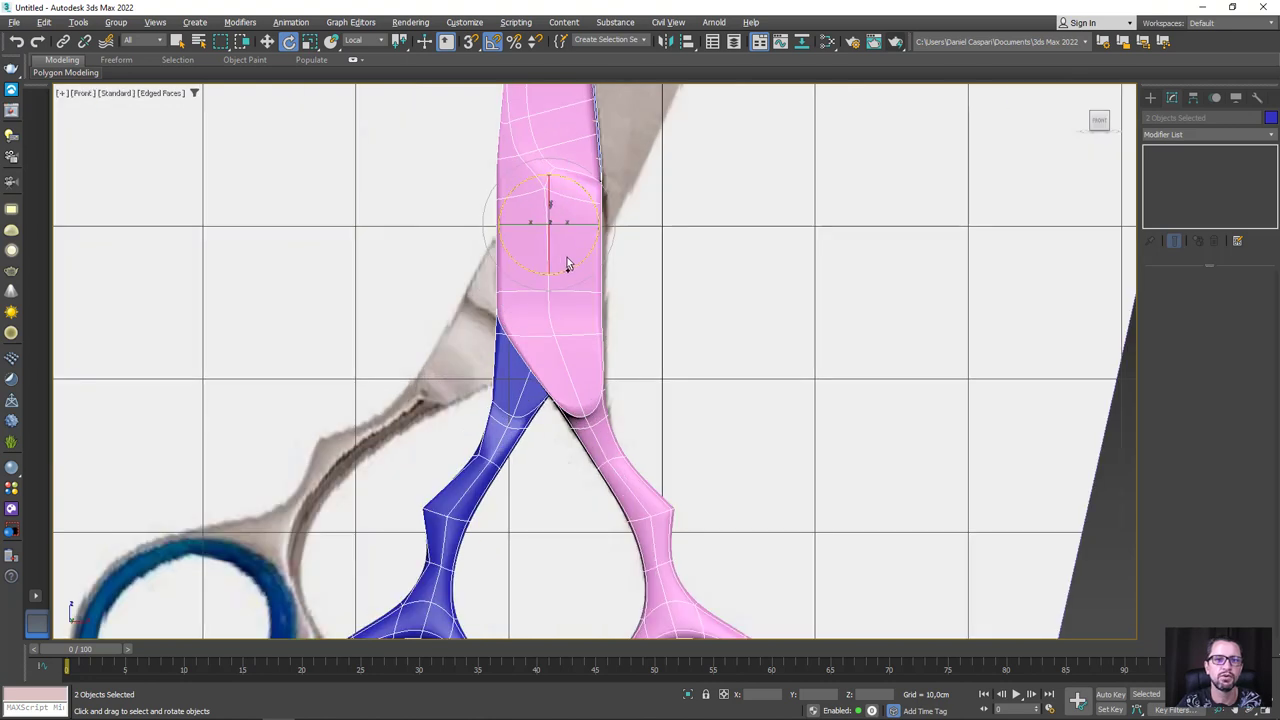
key(alt+x)
middle_drag(583, 294, 624, 371)
click(1151, 98)
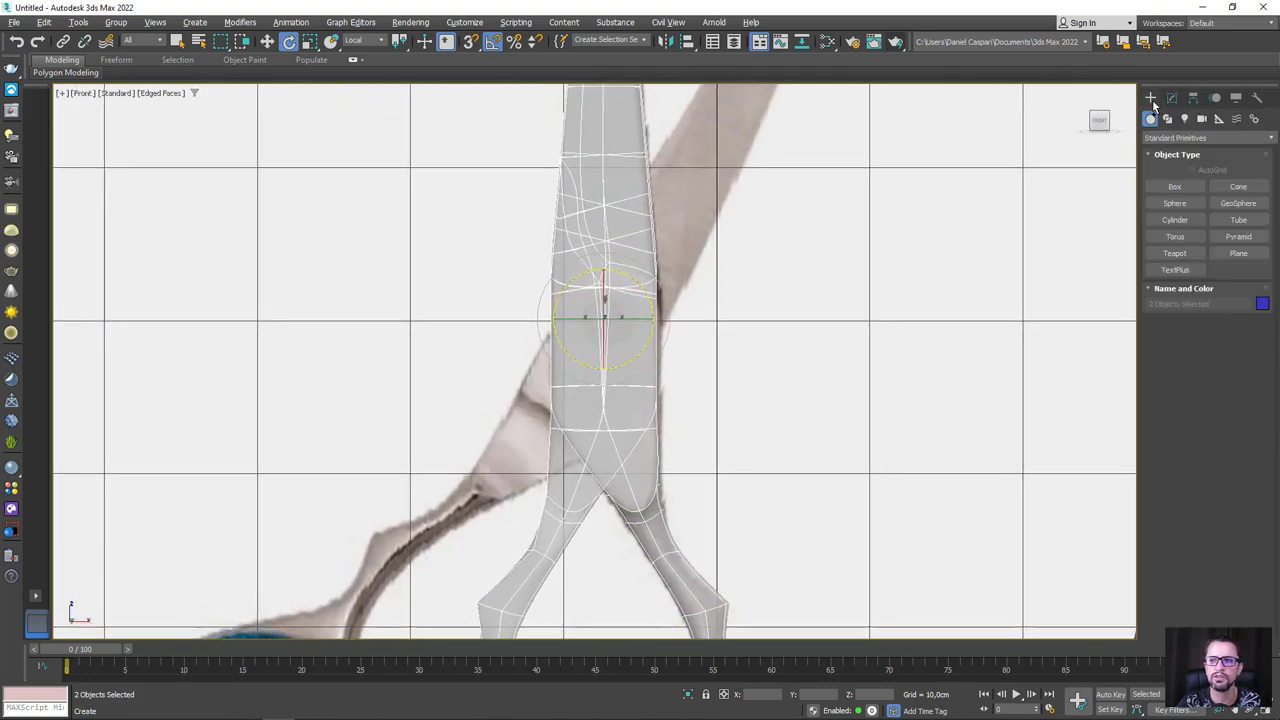
click(1182, 221)
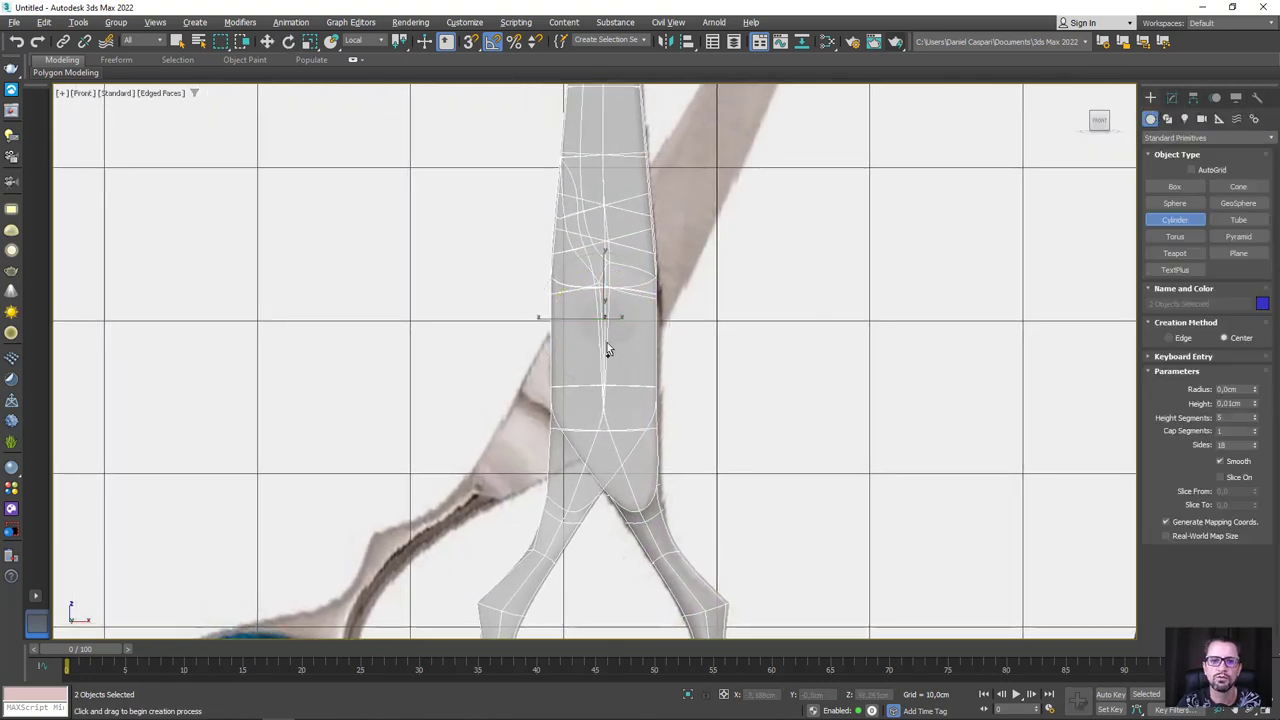
drag(609, 320, 635, 338)
click(609, 288)
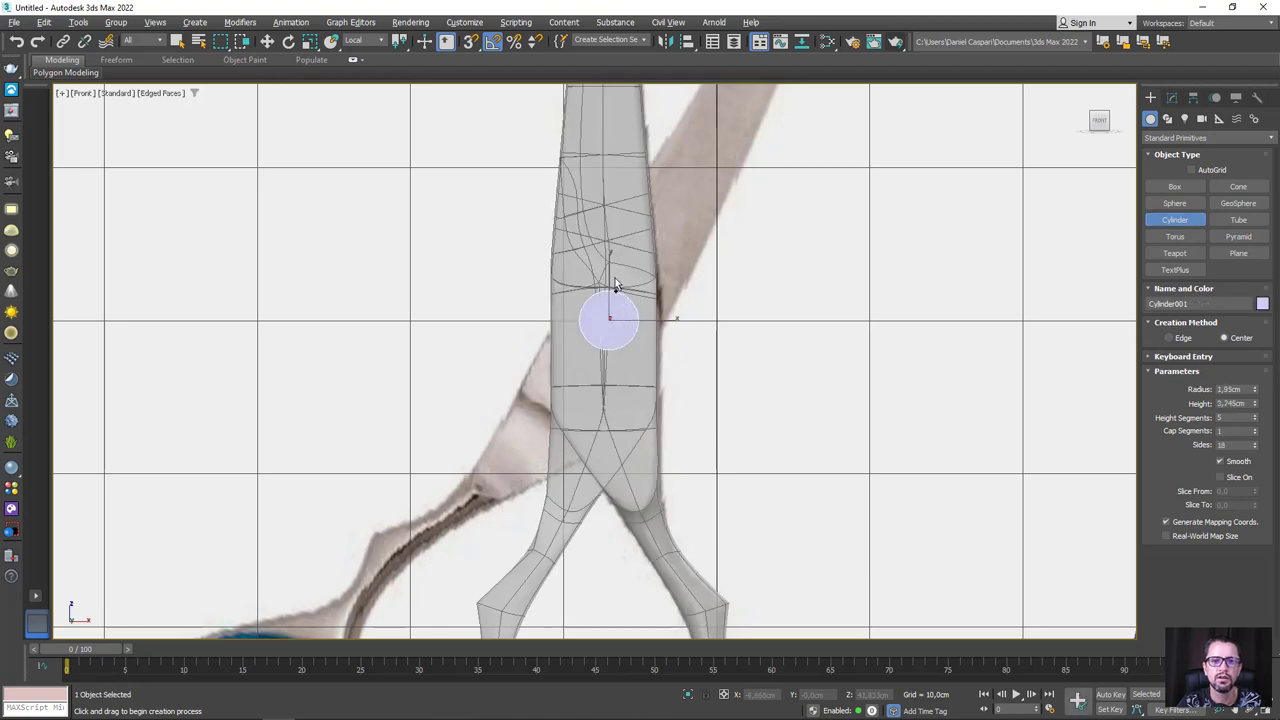
key(e)
mouse_move(609, 300)
alt+middle_down()
mouse_move(658, 358)
mouse_move(685, 361)
alt+middle_up()
key(w)
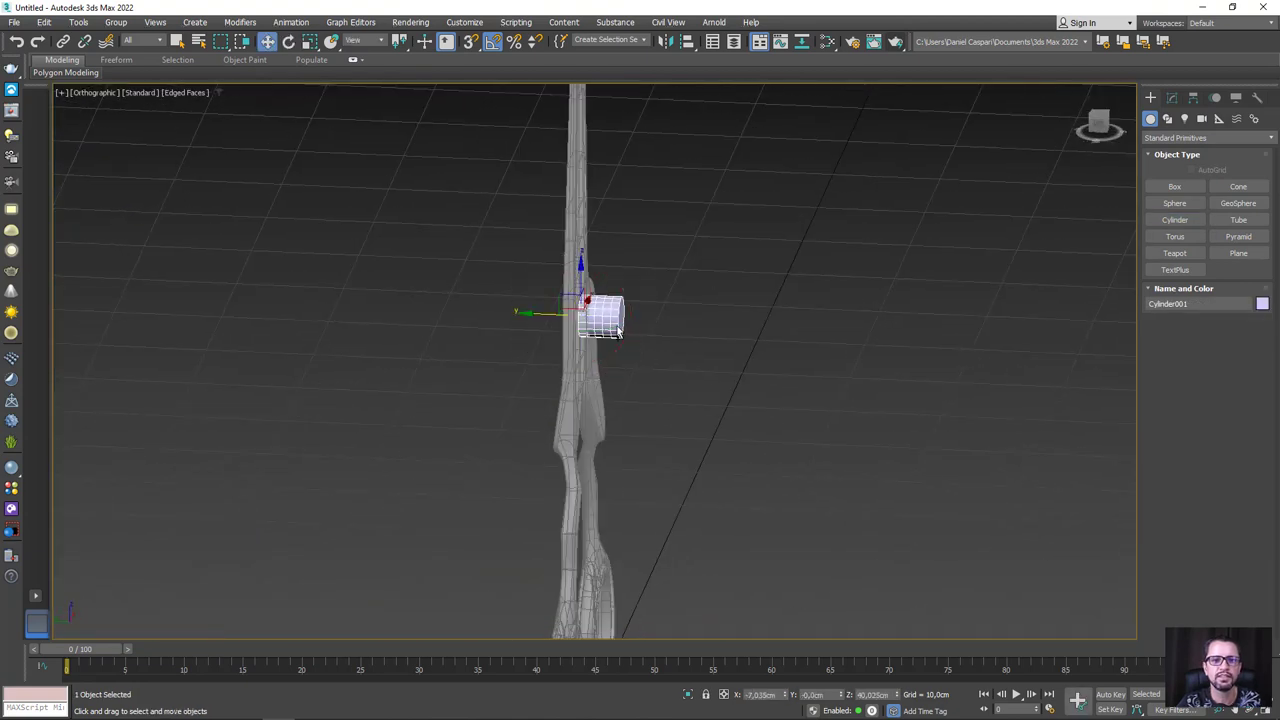
drag(543, 319, 690, 318)
Align the cylinder to Plane002 on X, Y and Z position, pivot point to pivot point
click(690, 43)
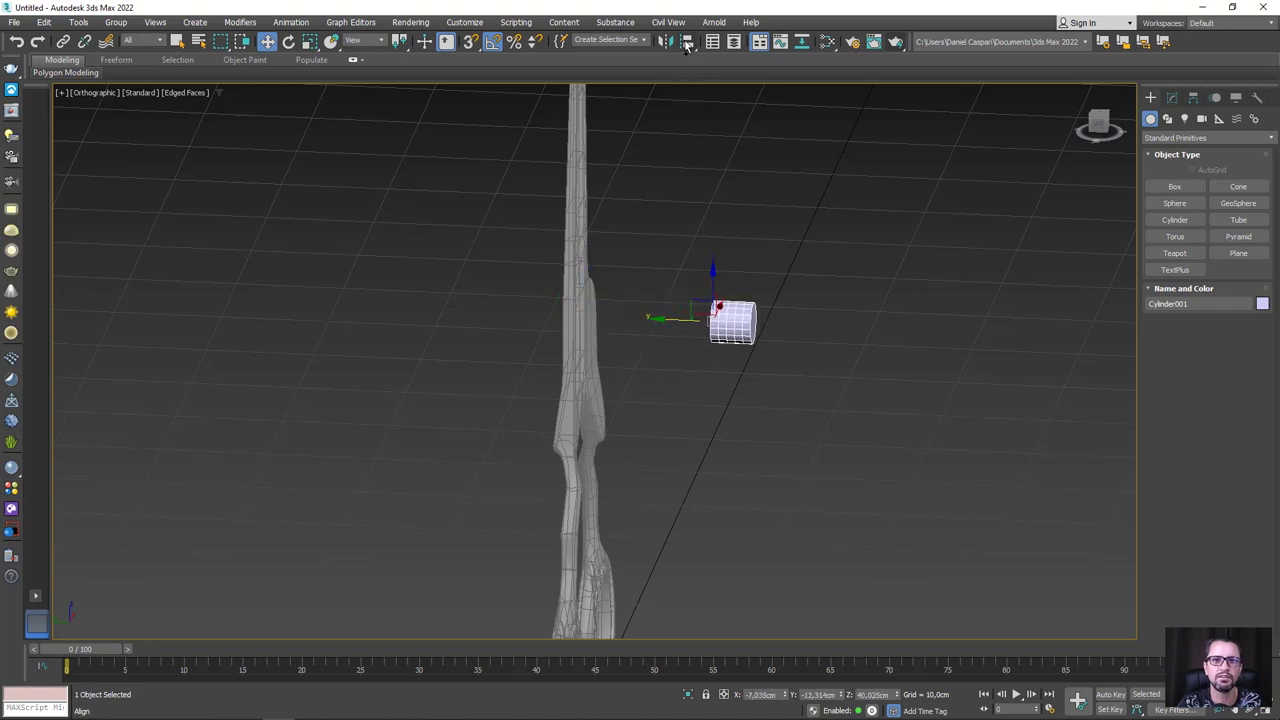
click(585, 348)
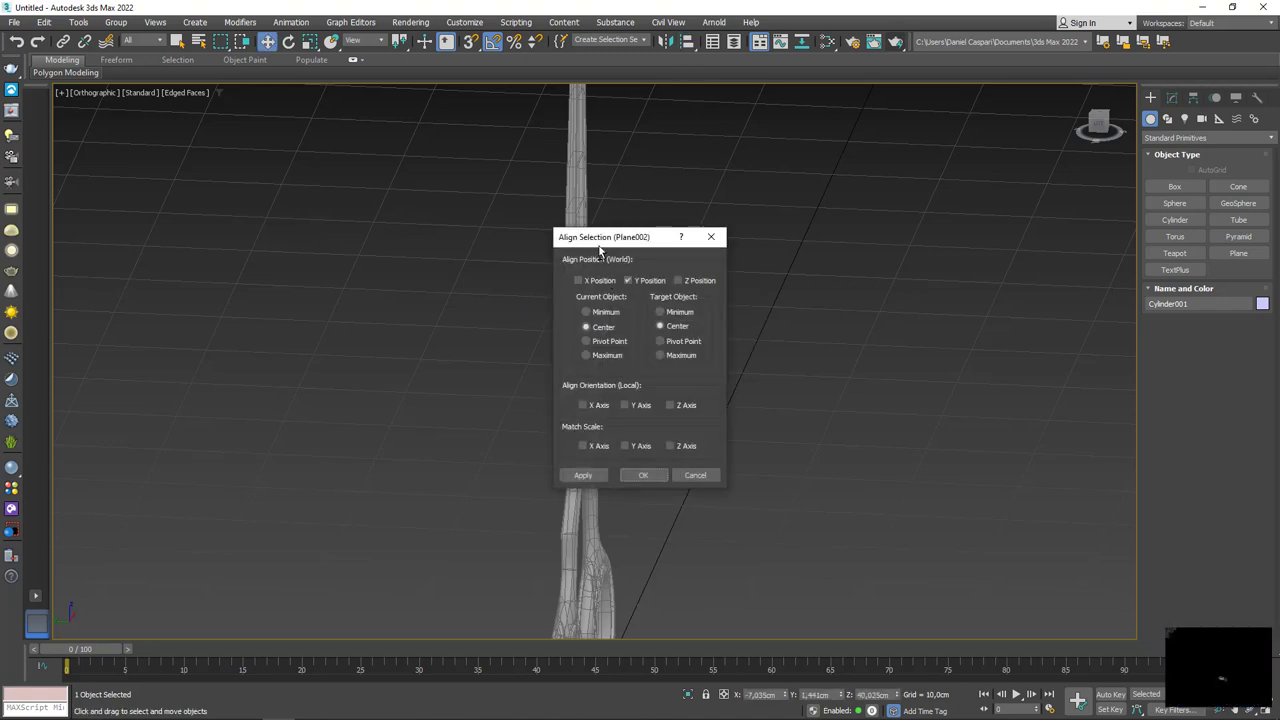
drag(637, 238, 817, 199)
click(811, 244)
click(863, 243)
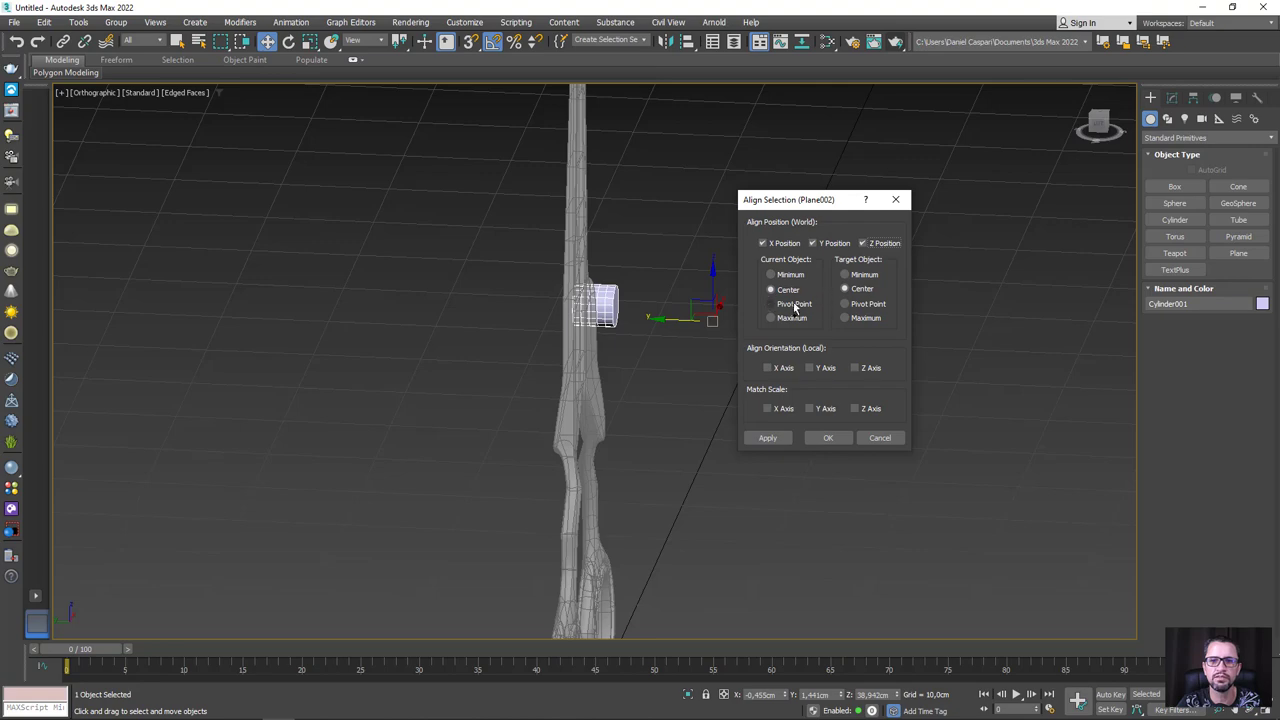
click(792, 304)
click(857, 305)
click(829, 438)
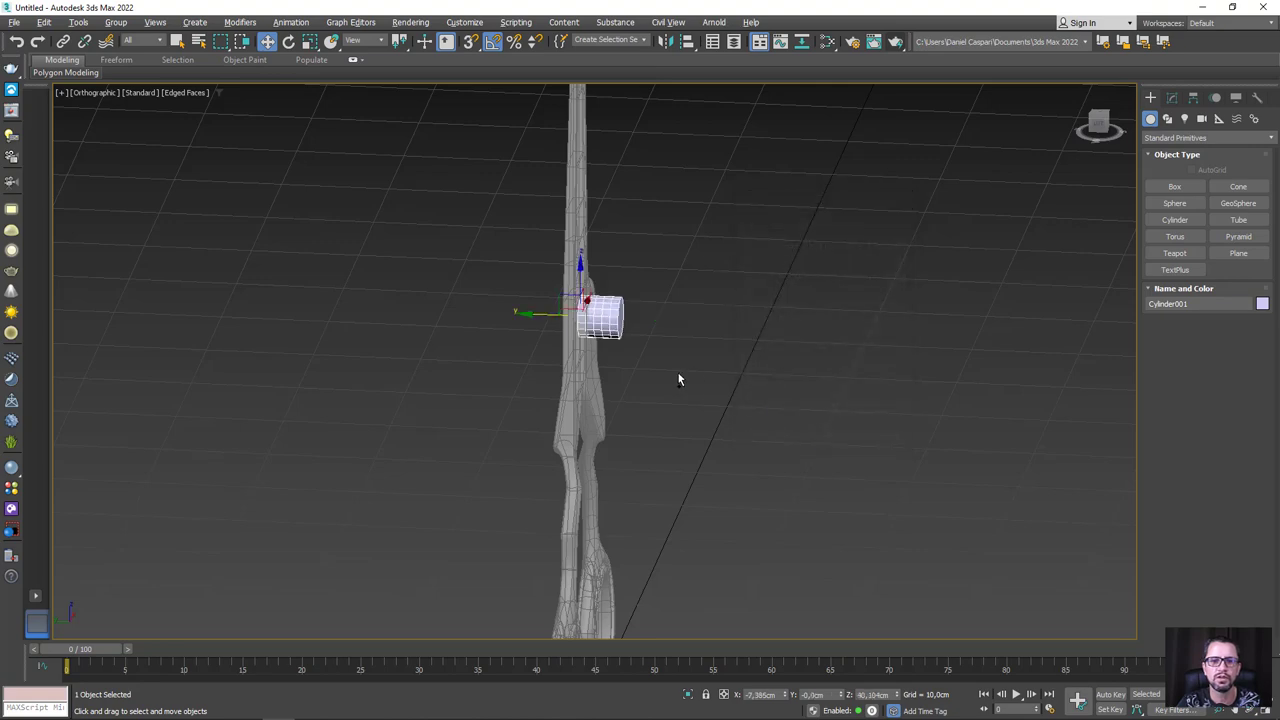
scroll(557, 310, up, 5)
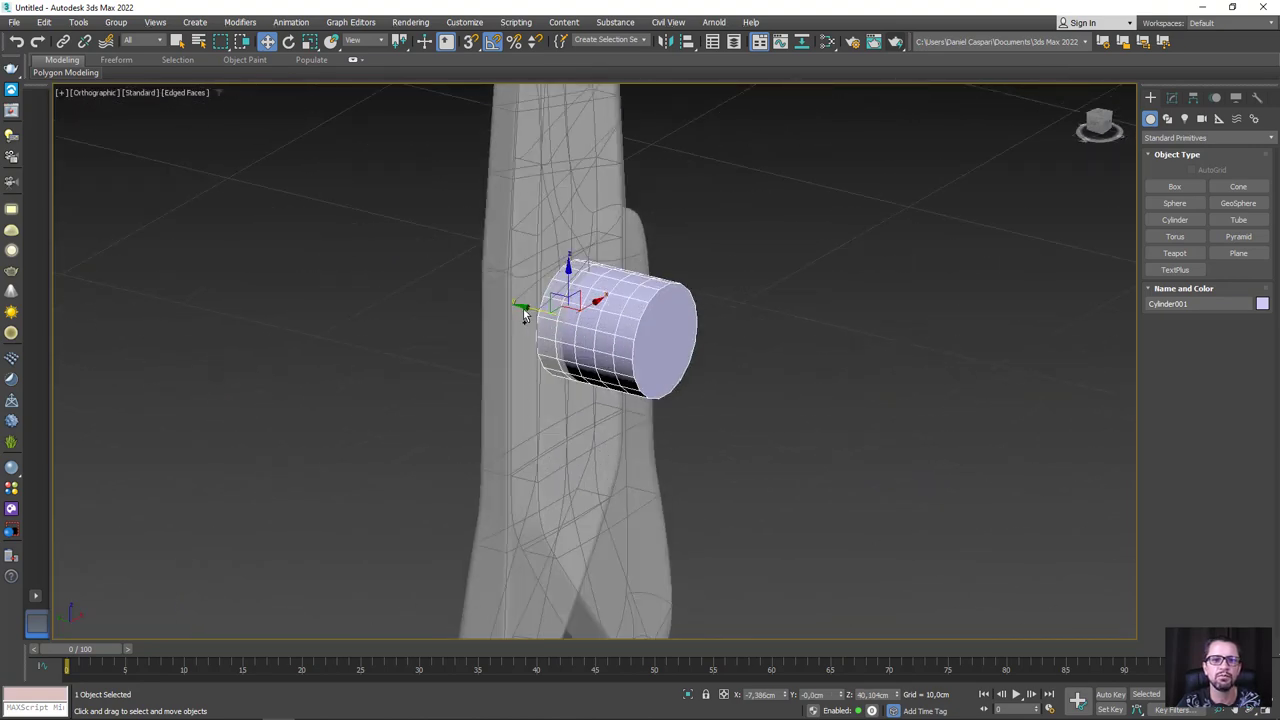
Make the cylinder a 16-sided, one-segment disc 0.637cm high and add an Edit Poly modifier
drag(530, 311, 585, 323)
click(1172, 97)
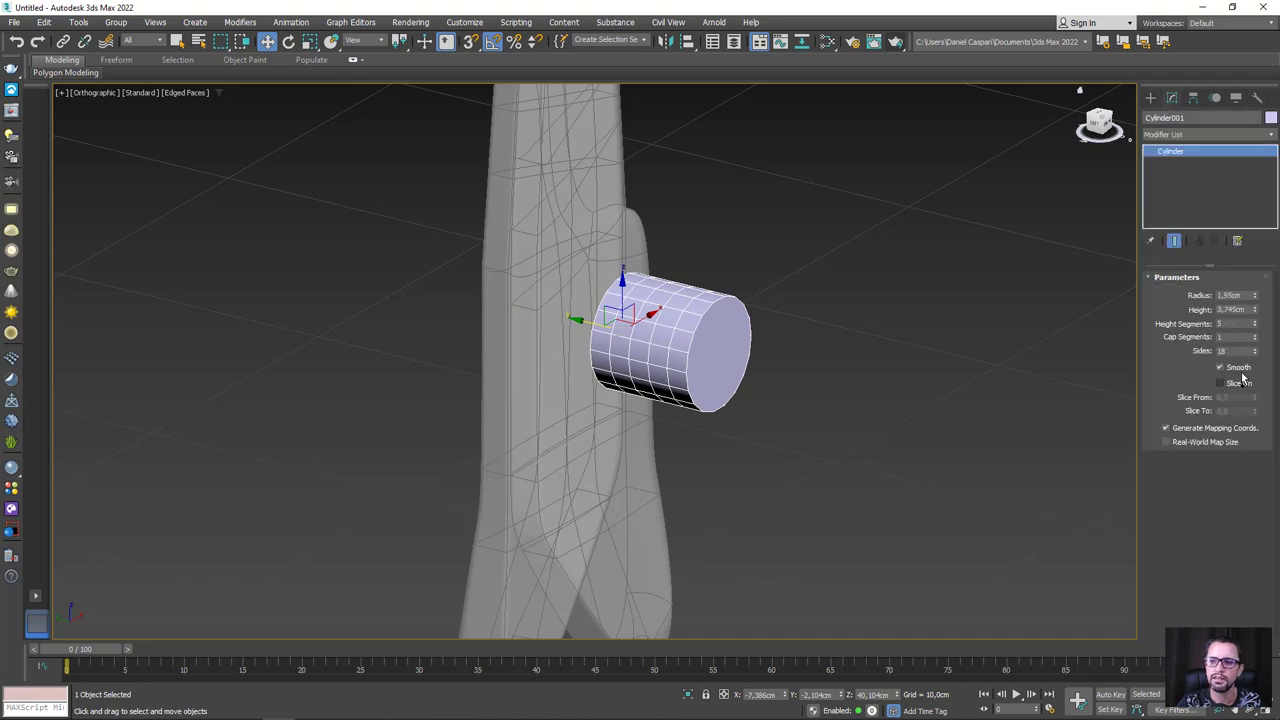
double_click(1234, 351)
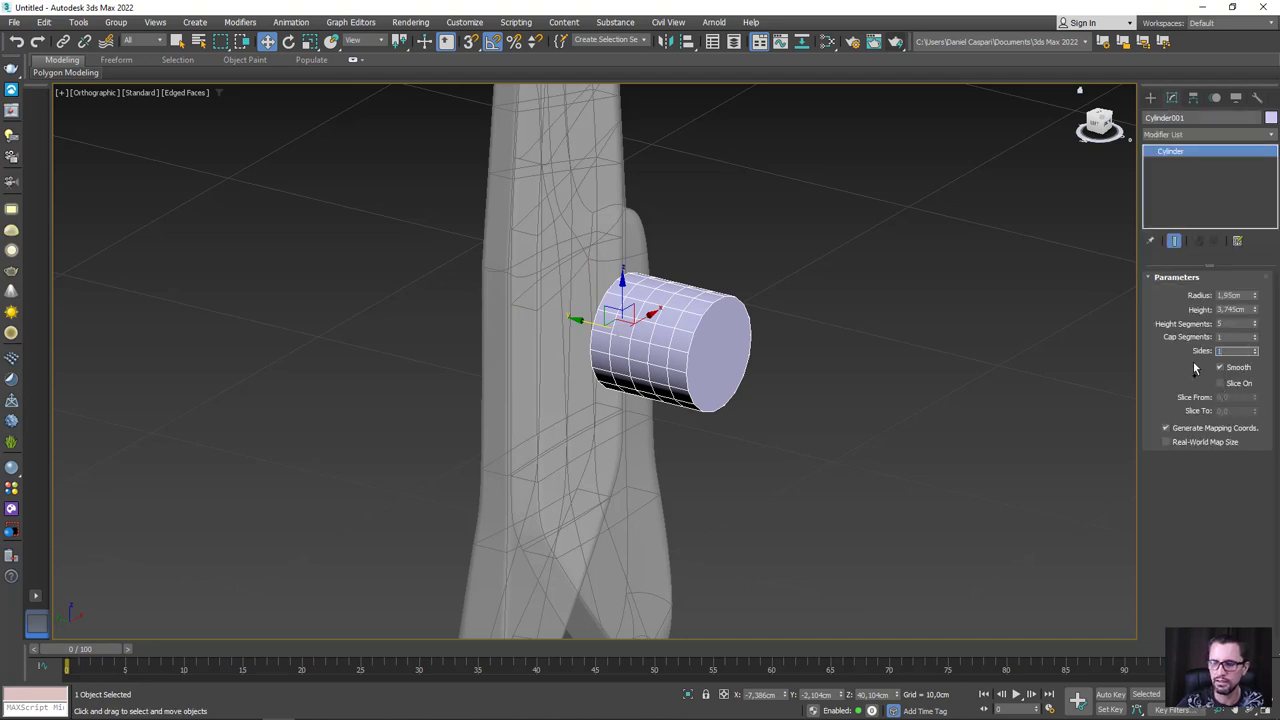
text(6)
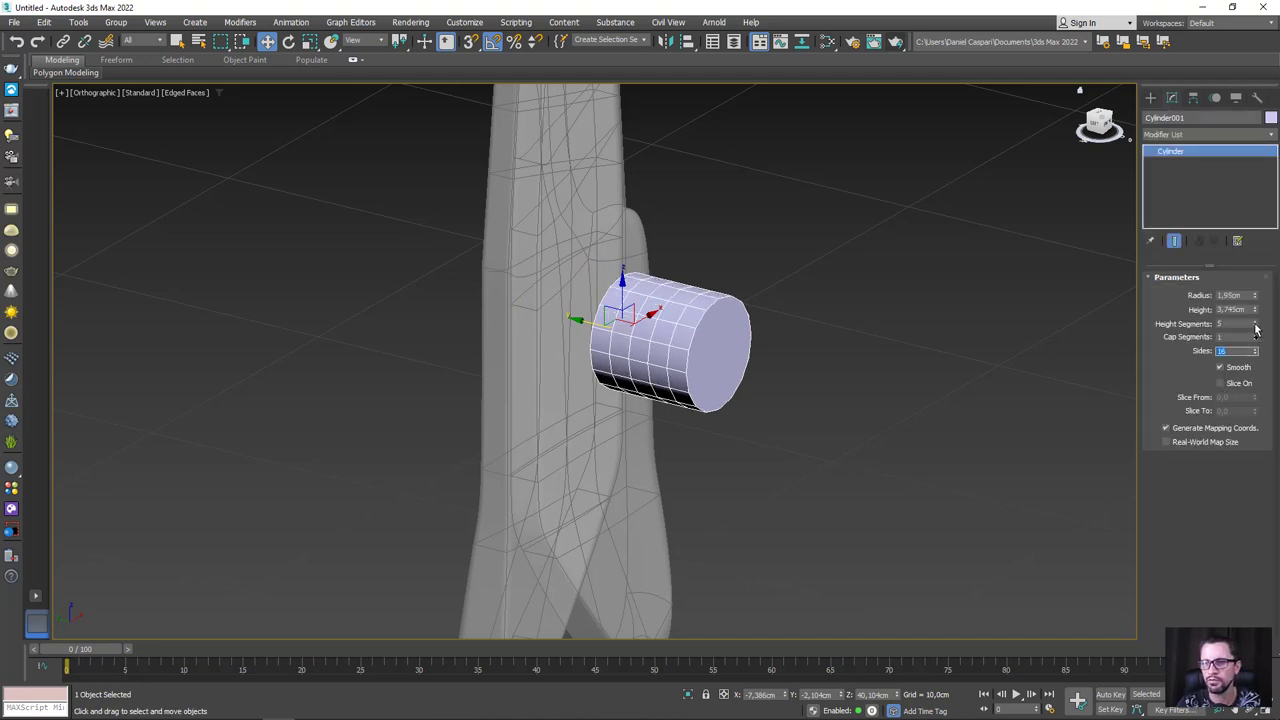
mouse_move(1256, 325)
mouse_down()
mouse_move(1248, 370)
mouse_move(1166, 358)
mouse_up()
click(1188, 134)
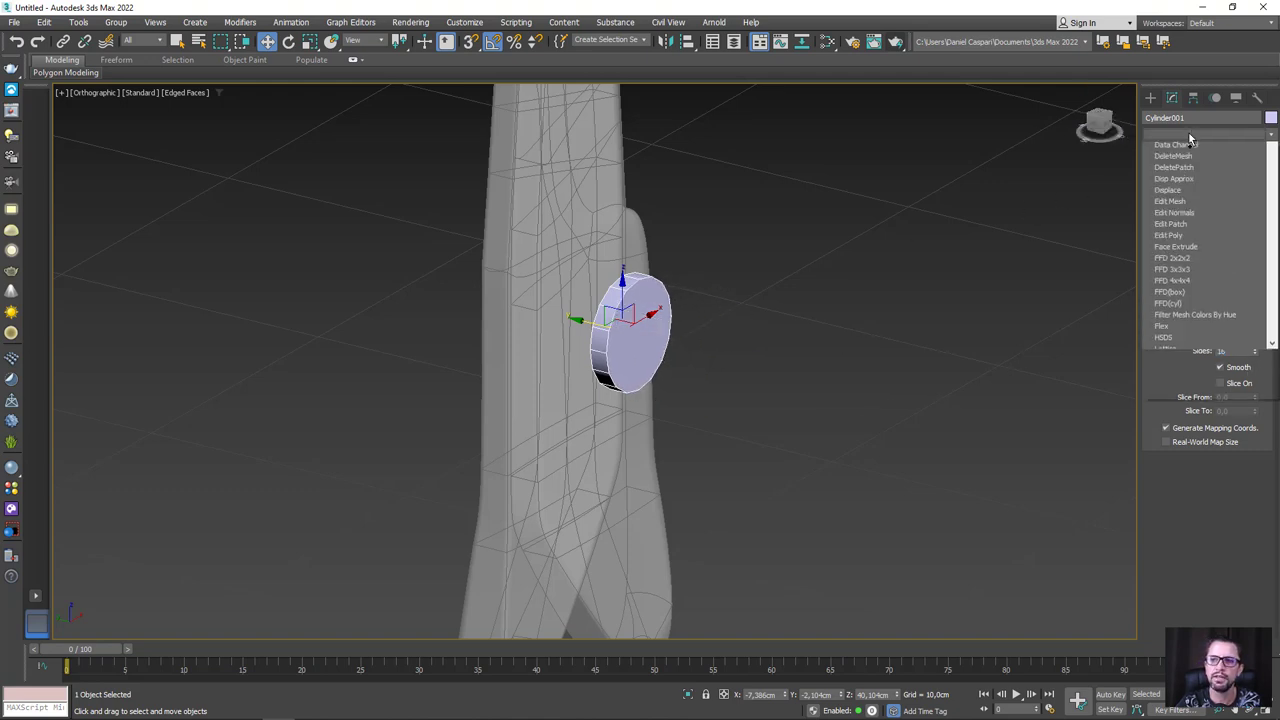
click(1177, 572)
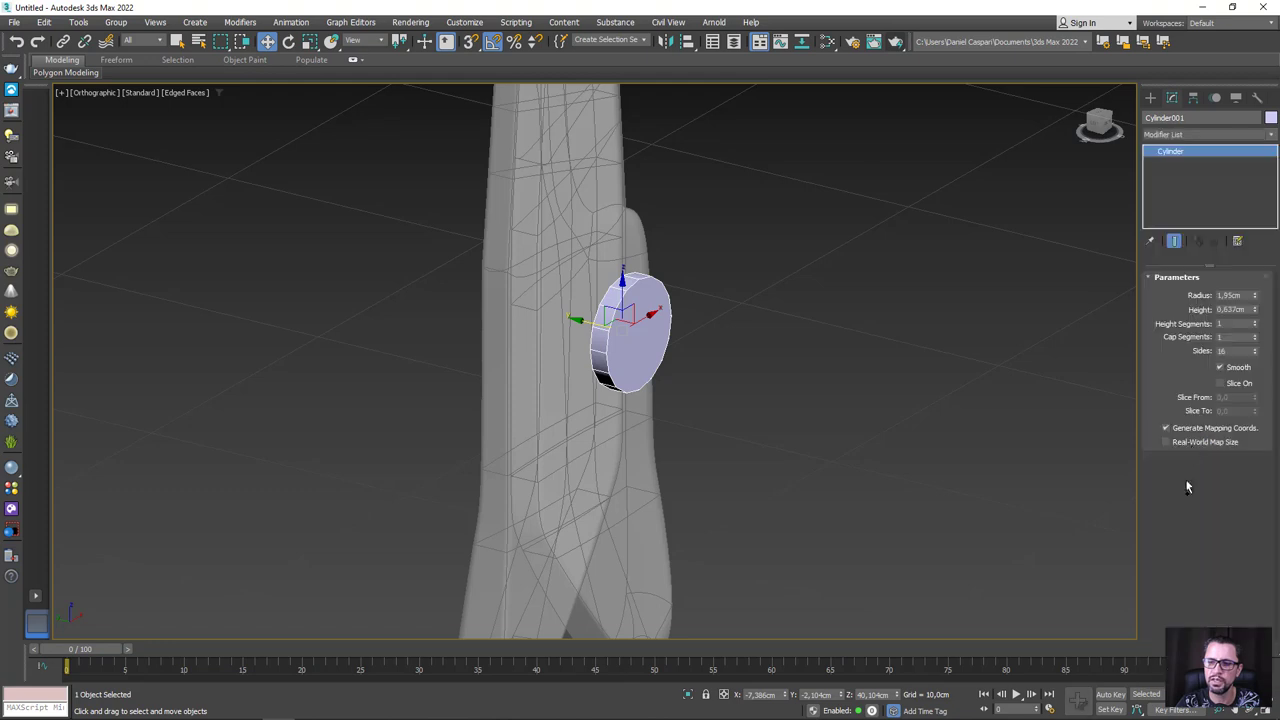
click(1221, 382)
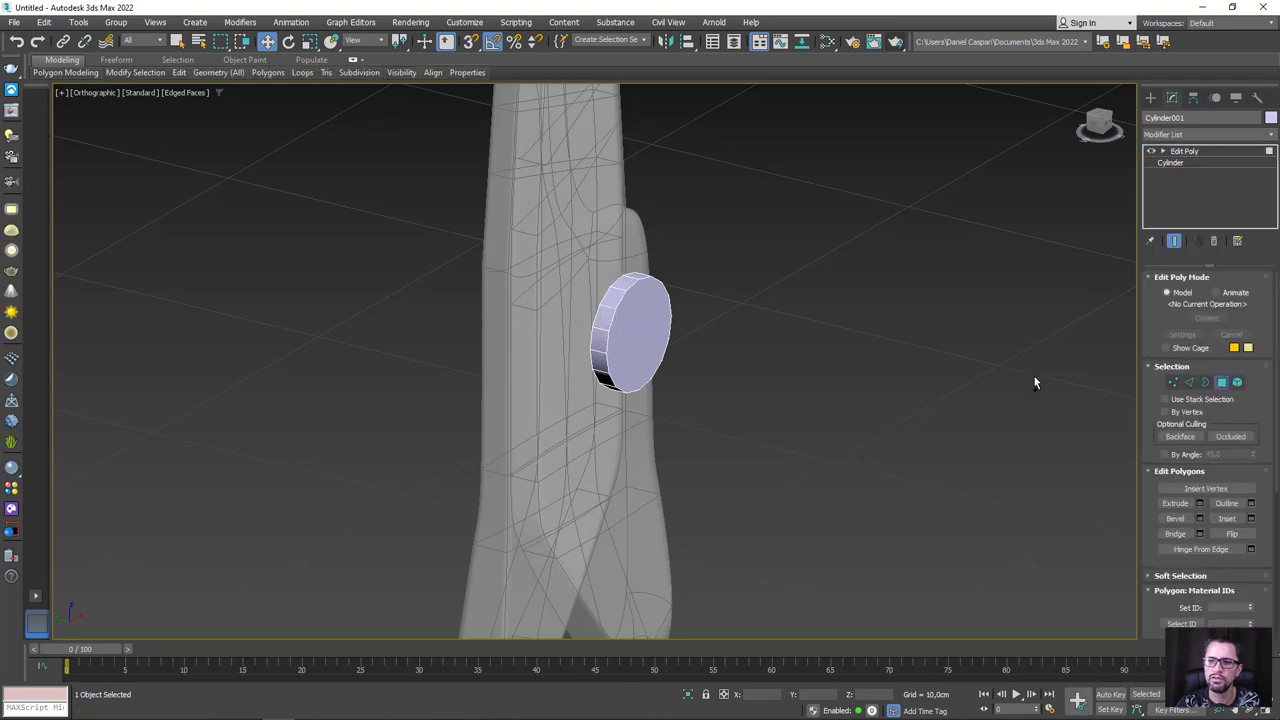
Pull the disc's front face outward to thicken the screw head
click(642, 348)
scroll(642, 348, up, 4)
alt+middle_drag(642, 340, 576, 353)
key(w)
drag(568, 348, 558, 351)
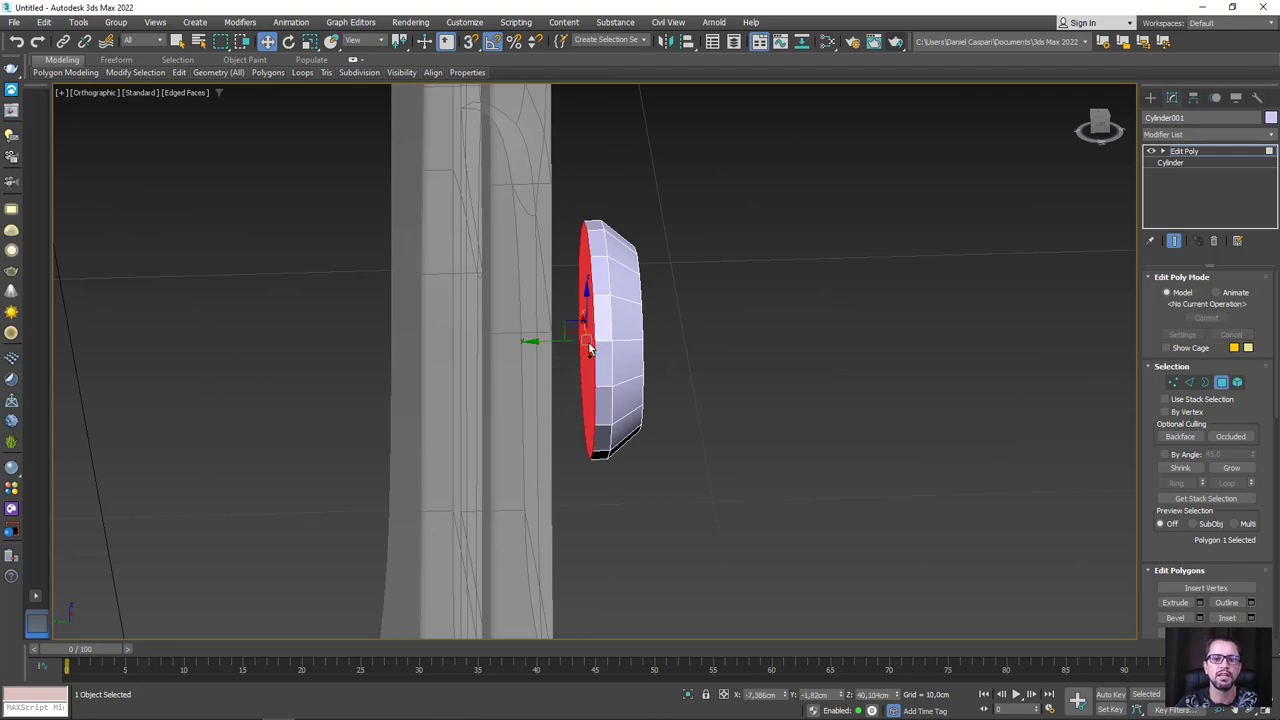
key(ctrl+d)
alt+middle_drag(740, 362, 575, 328)
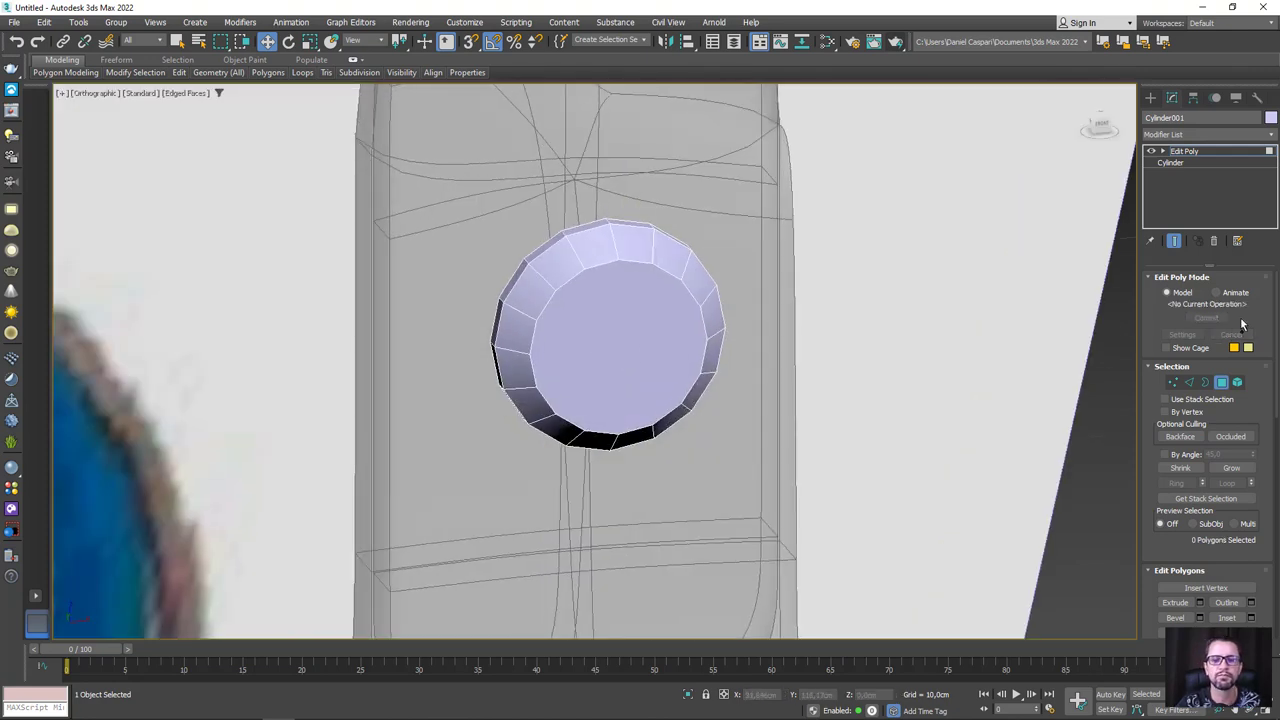
Connect opposite vertex pairs across the centre cap with two horizontal edges
click(1176, 383)
scroll(561, 358, up, 2)
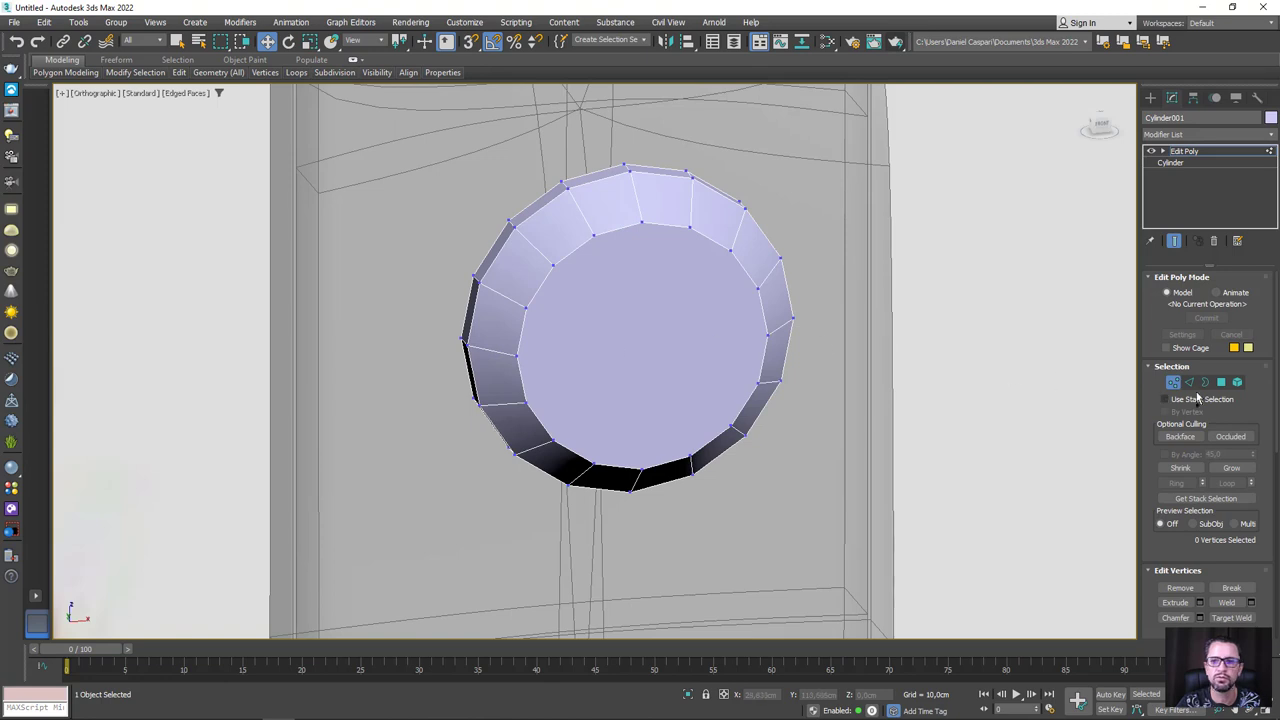
click(1221, 382)
click(629, 376)
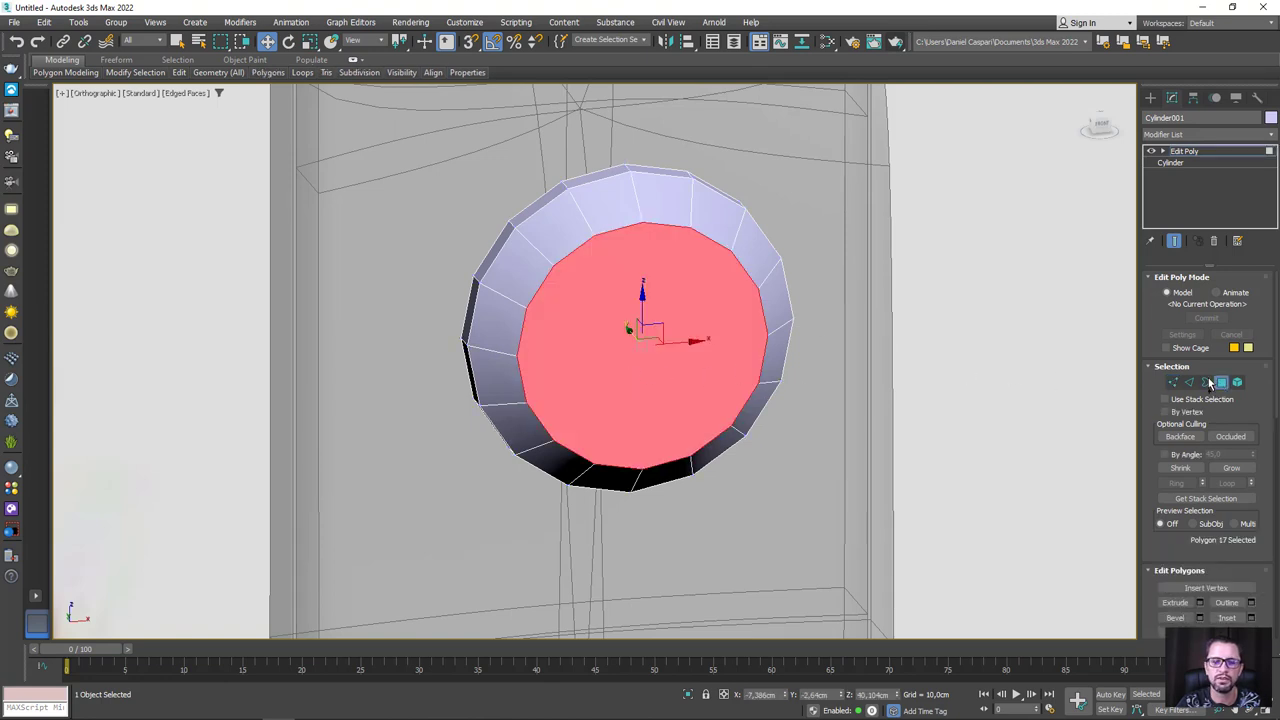
click(1174, 383)
alt+middle_drag(511, 348, 523, 300)
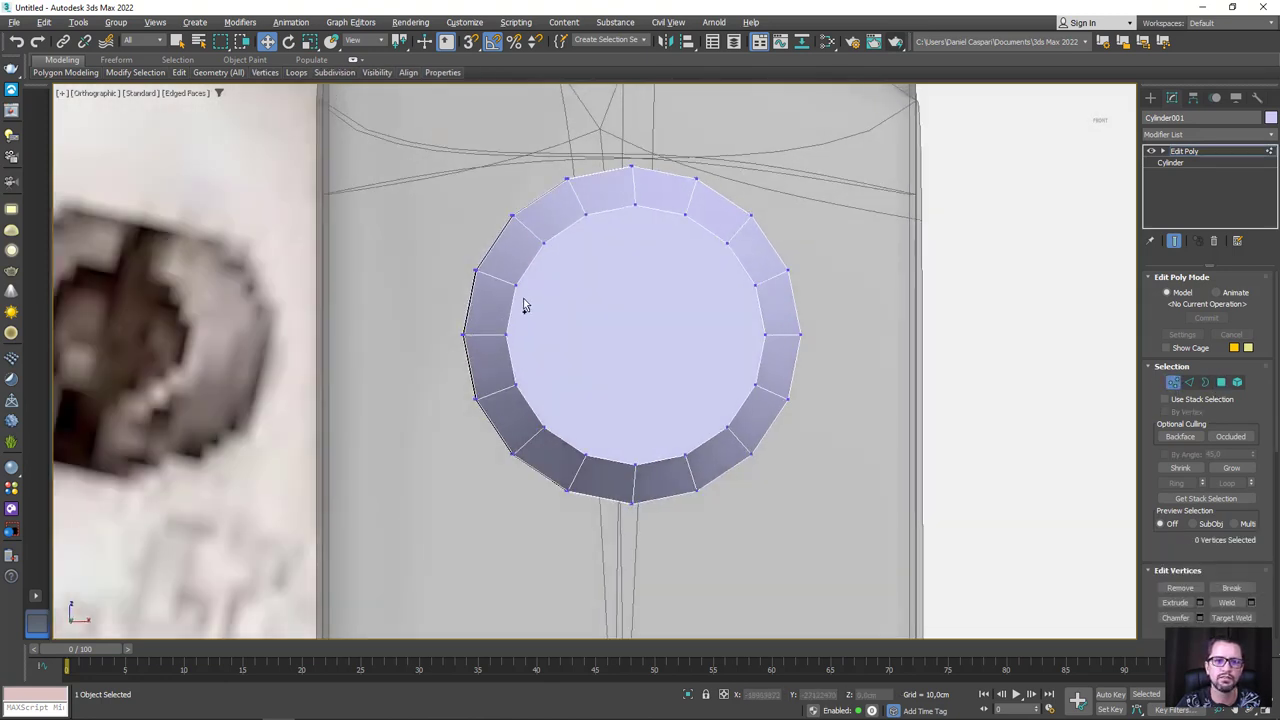
click(515, 286)
ctrl+click(754, 287)
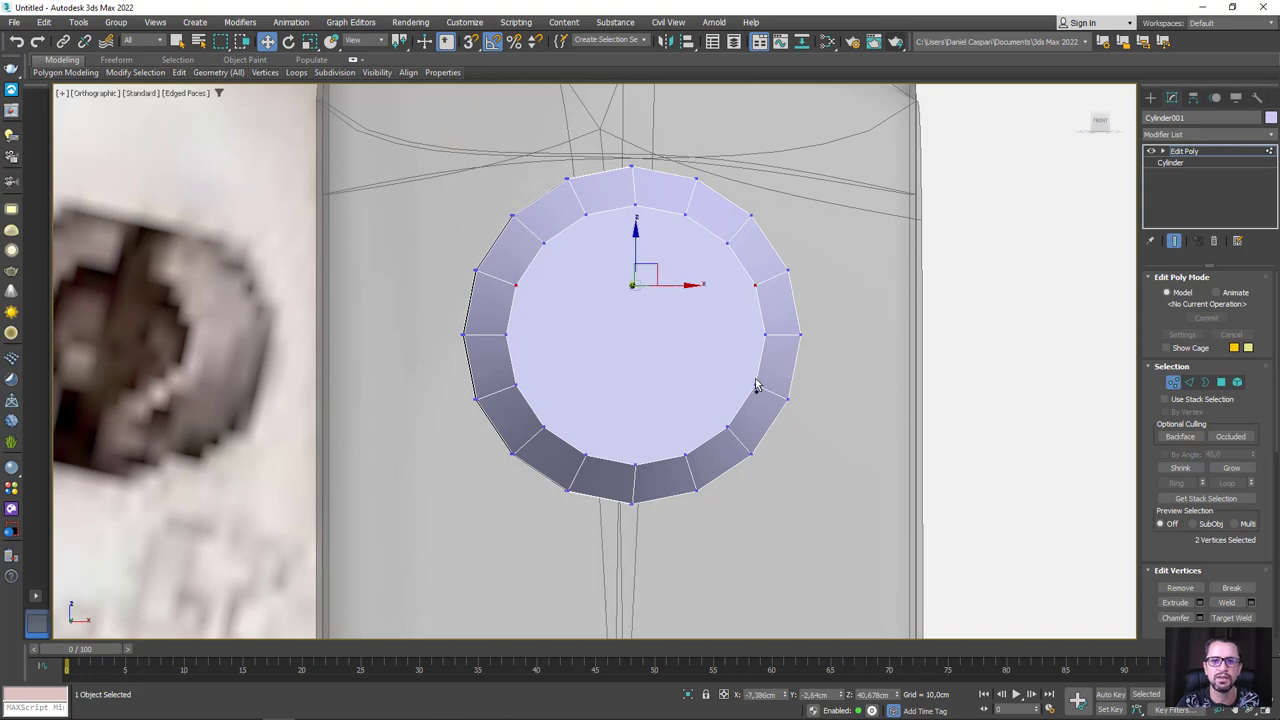
key(ctrl+shift+e)
click(757, 386)
ctrl+click(516, 386)
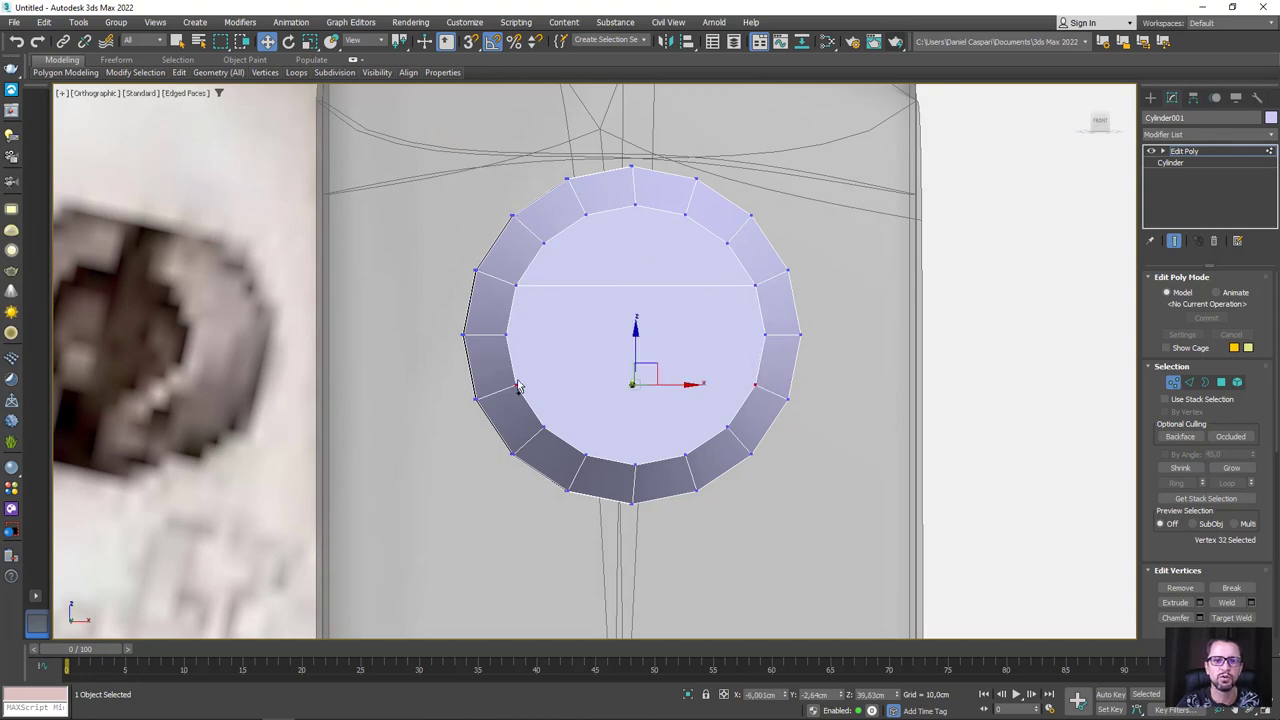
key(ctrl+shift+e)
Insert an edge loop around the disc rim
alt+middle_drag(612, 398, 712, 362)
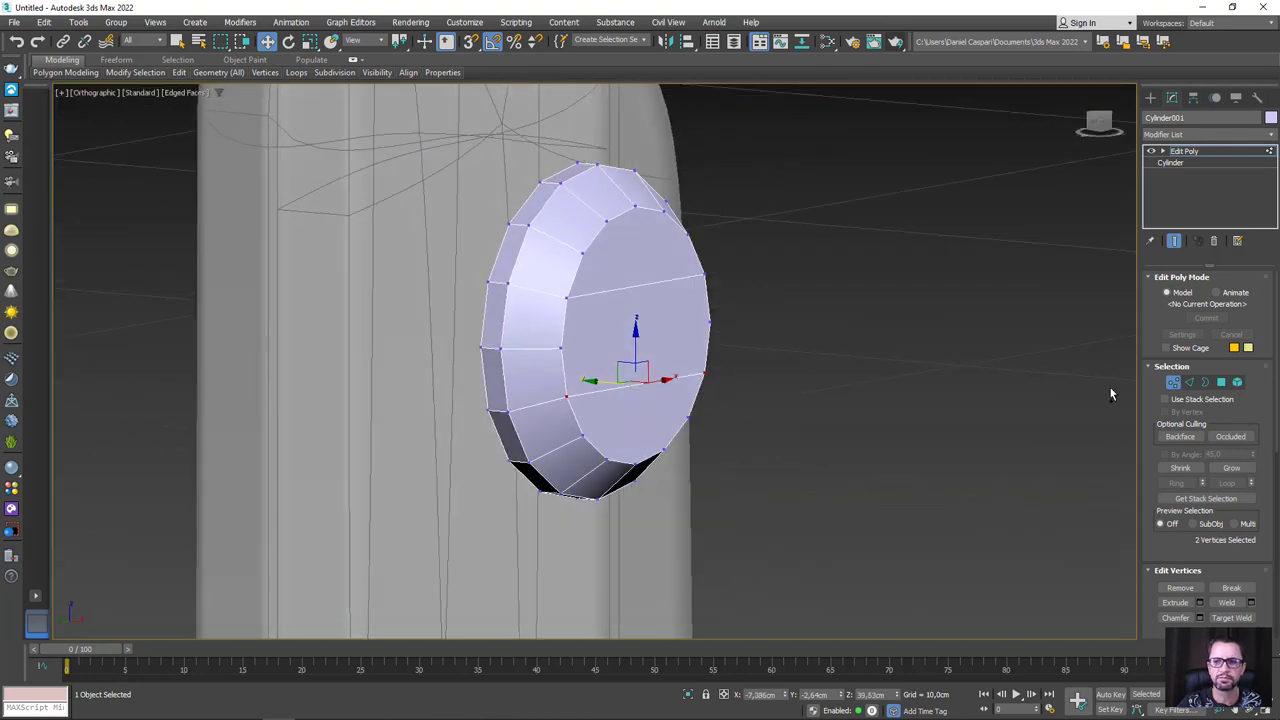
click(1190, 383)
mouse_move(178, 72)
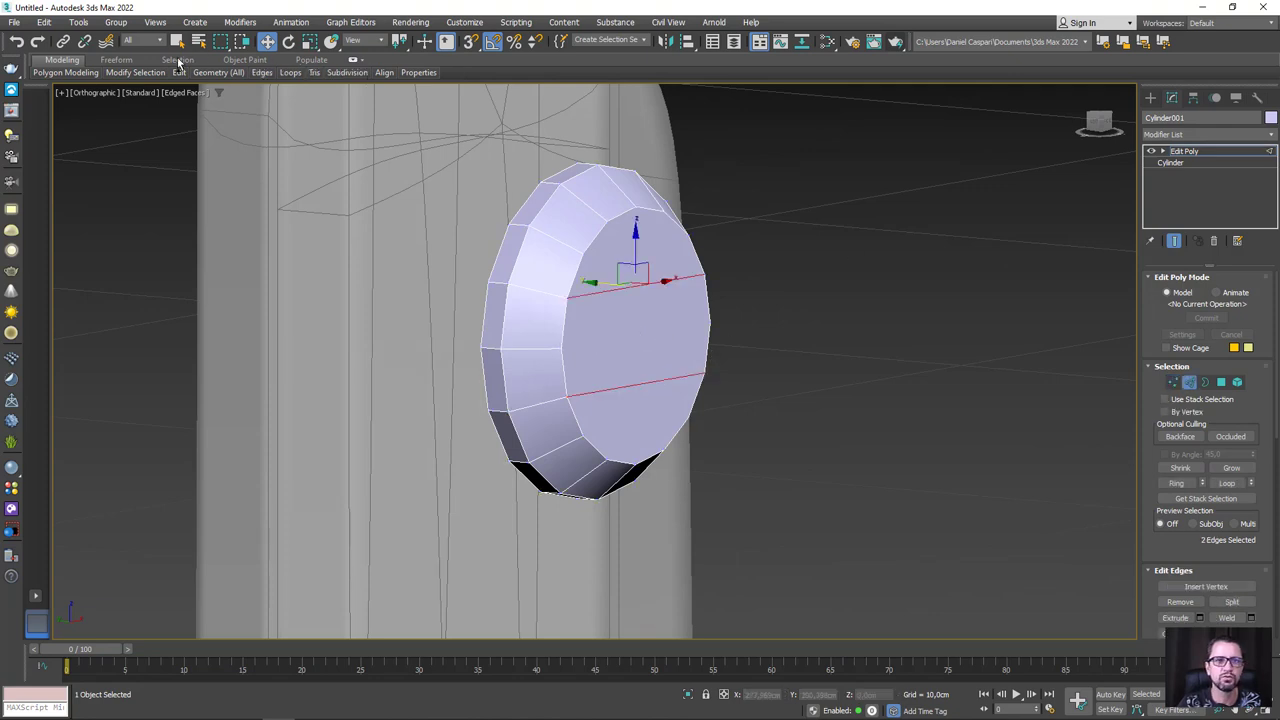
click(288, 103)
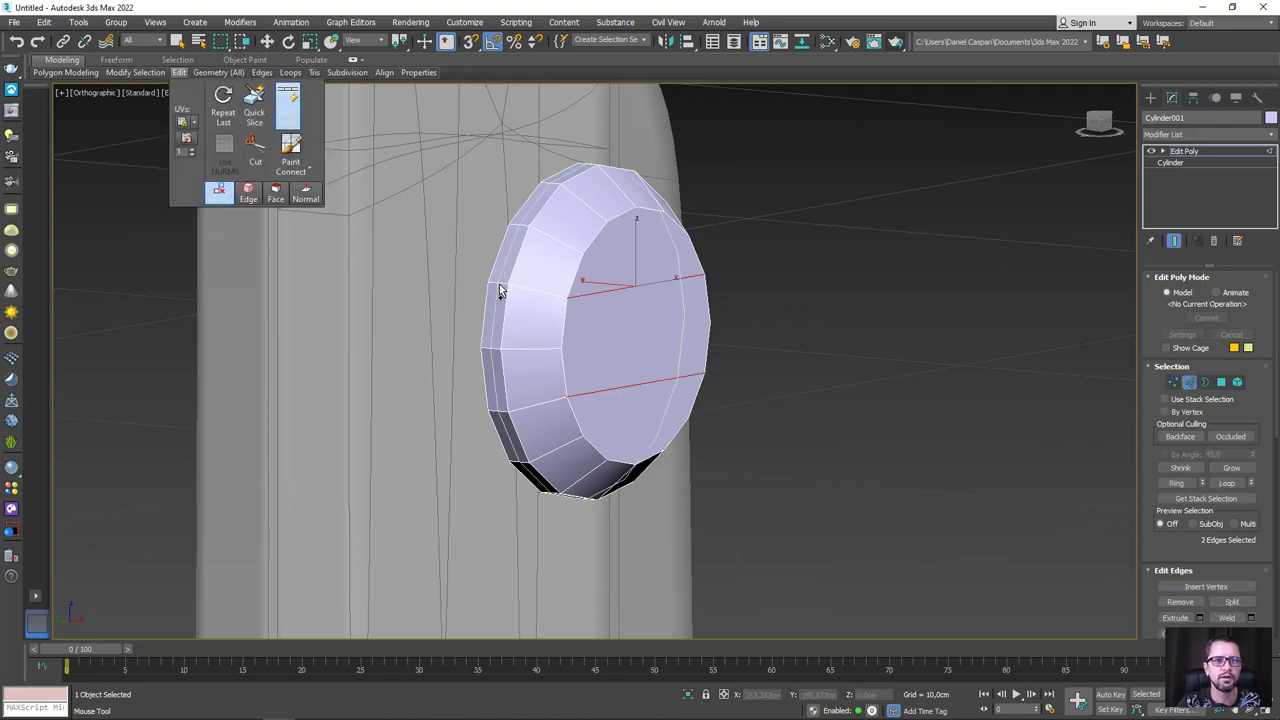
click(537, 313)
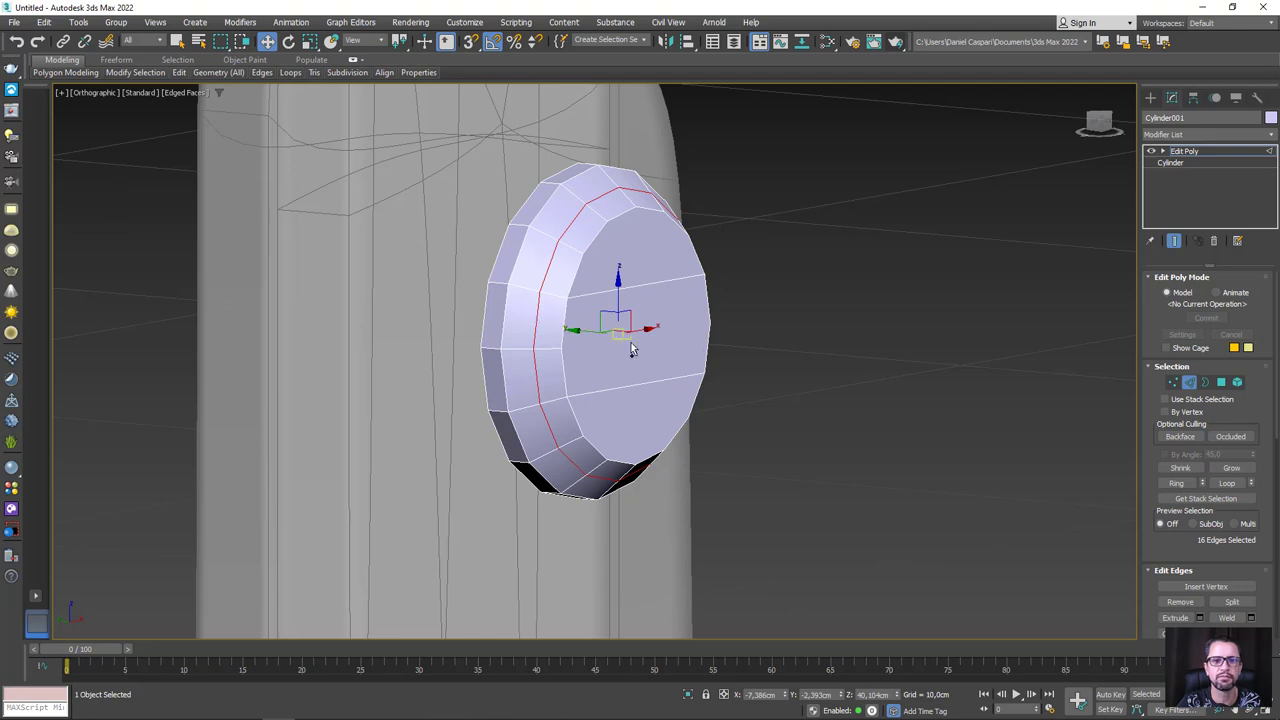
Delete the cap's middle strip and adjacent leftover faces to open a slot
key(4)
click(665, 339)
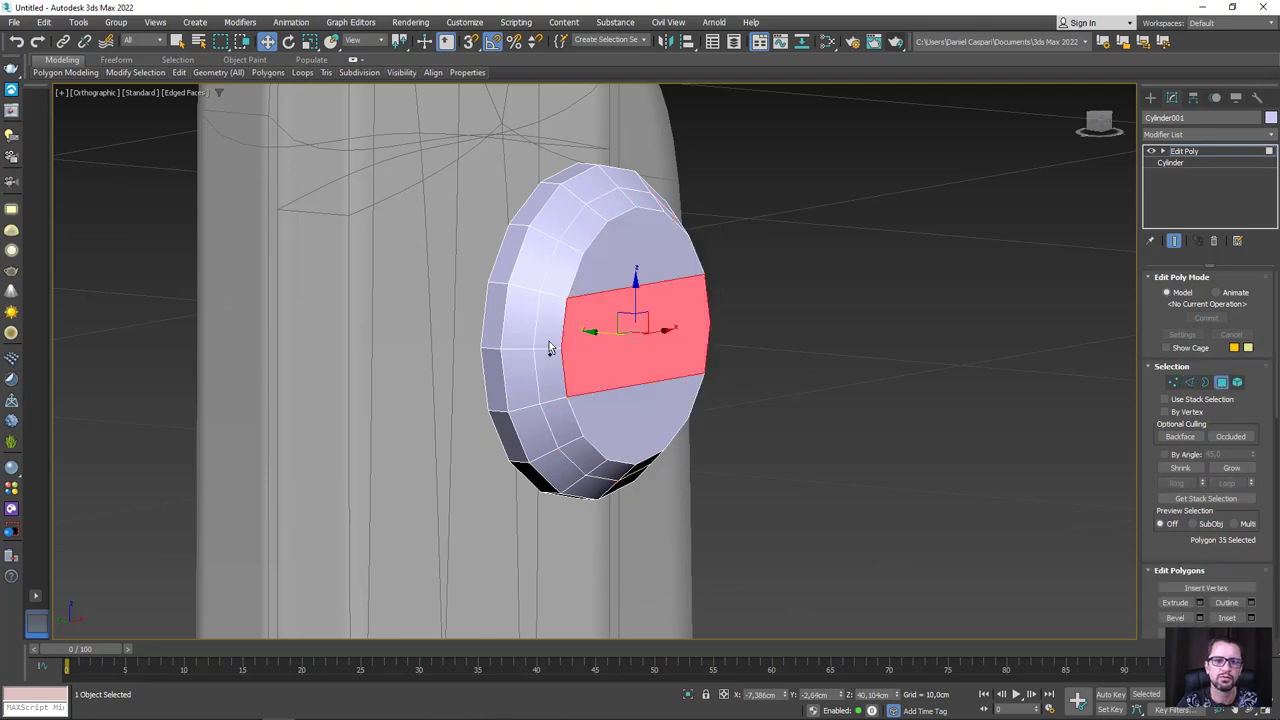
key(Delete)
click(545, 320)
key(Delete)
click(704, 347)
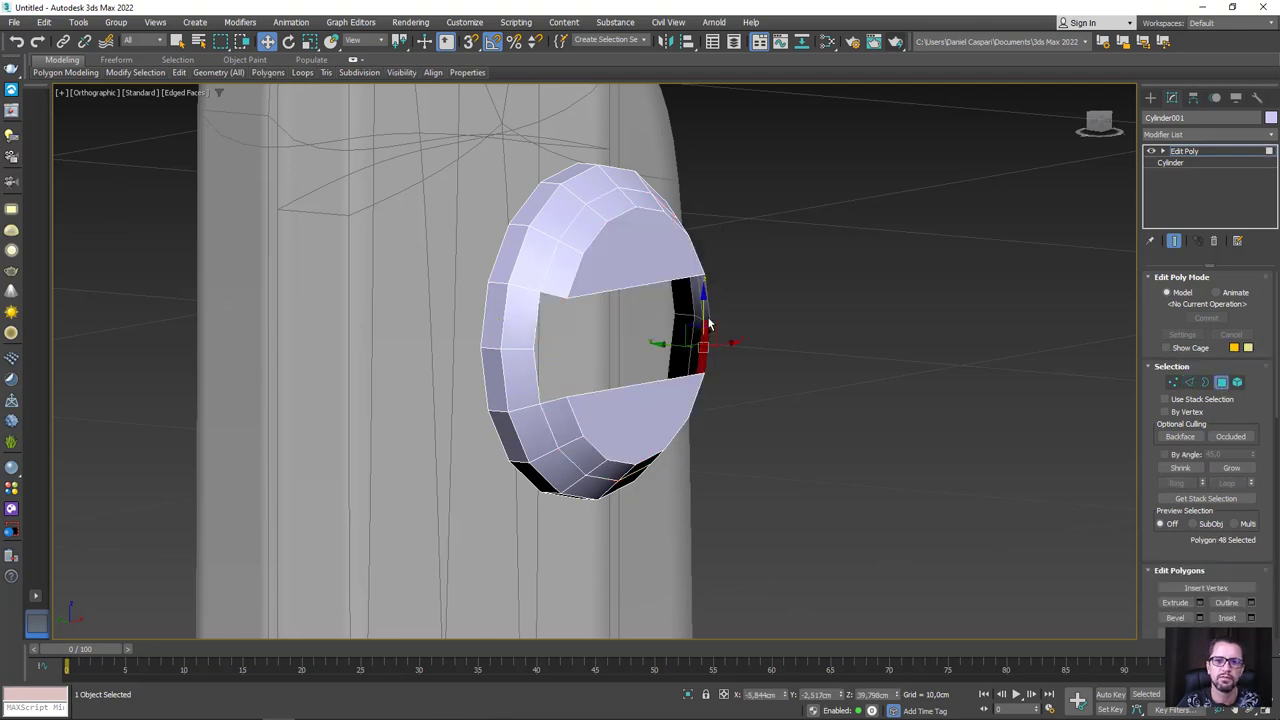
key(Delete)
Select the slot's two open border edges, dropping the unwanted extra edges
click(1205, 382)
click(643, 290)
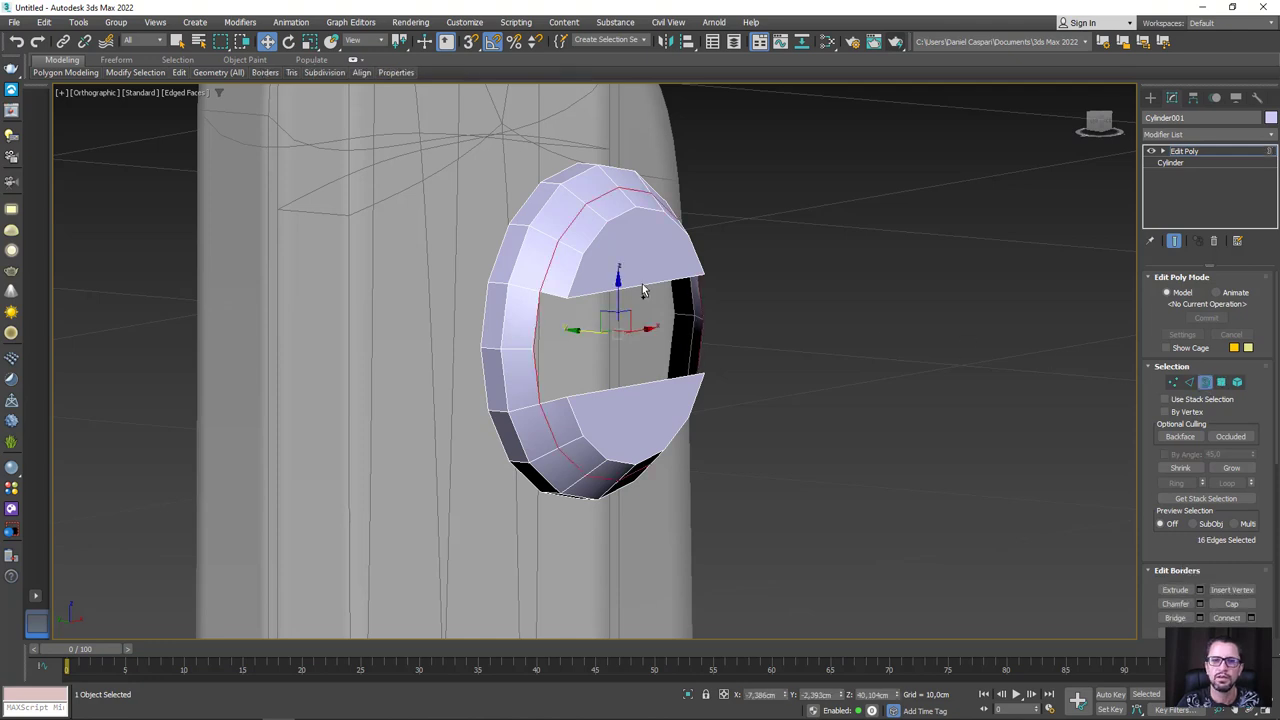
click(636, 291)
click(1187, 383)
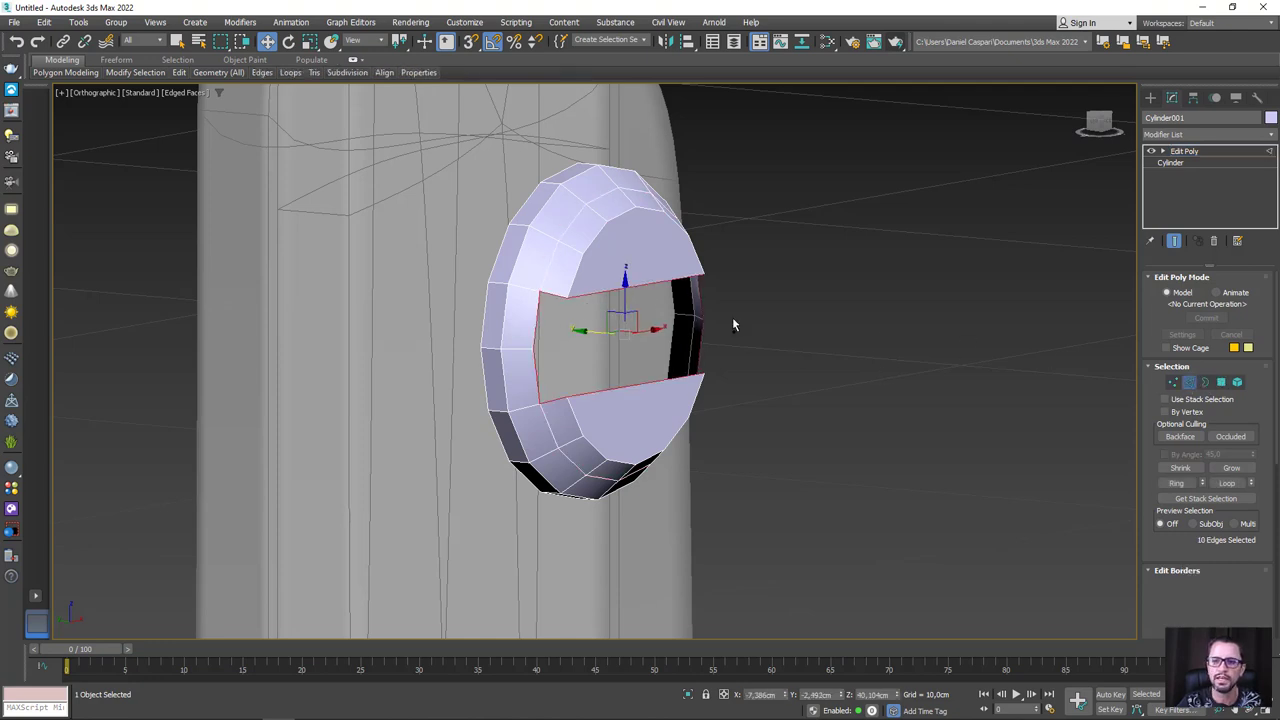
alt+middle_drag(592, 314, 485, 306)
mouse_move(649, 325)
alt+middle_down()
mouse_move(620, 326)
mouse_move(632, 332)
alt+middle_up()
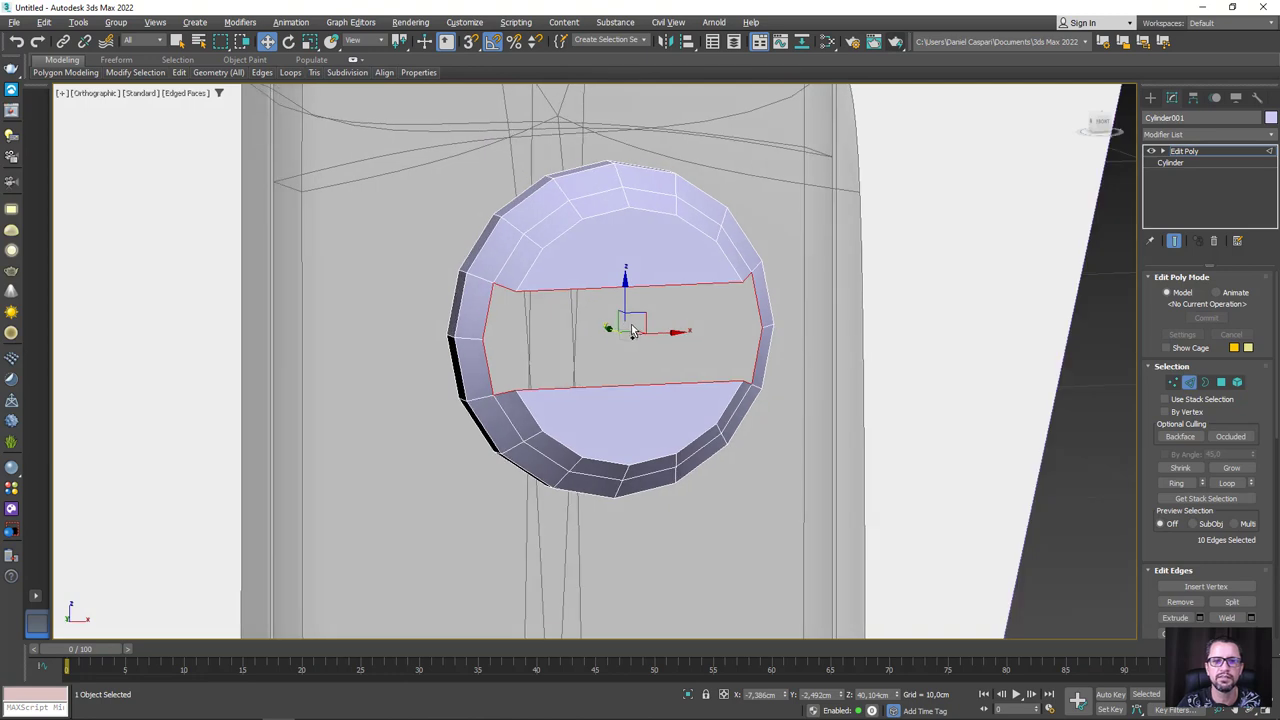
alt+click(557, 291)
alt+click(593, 390)
Bridge the two open borders across the slot gap
alt+middle_drag(575, 371, 852, 428)
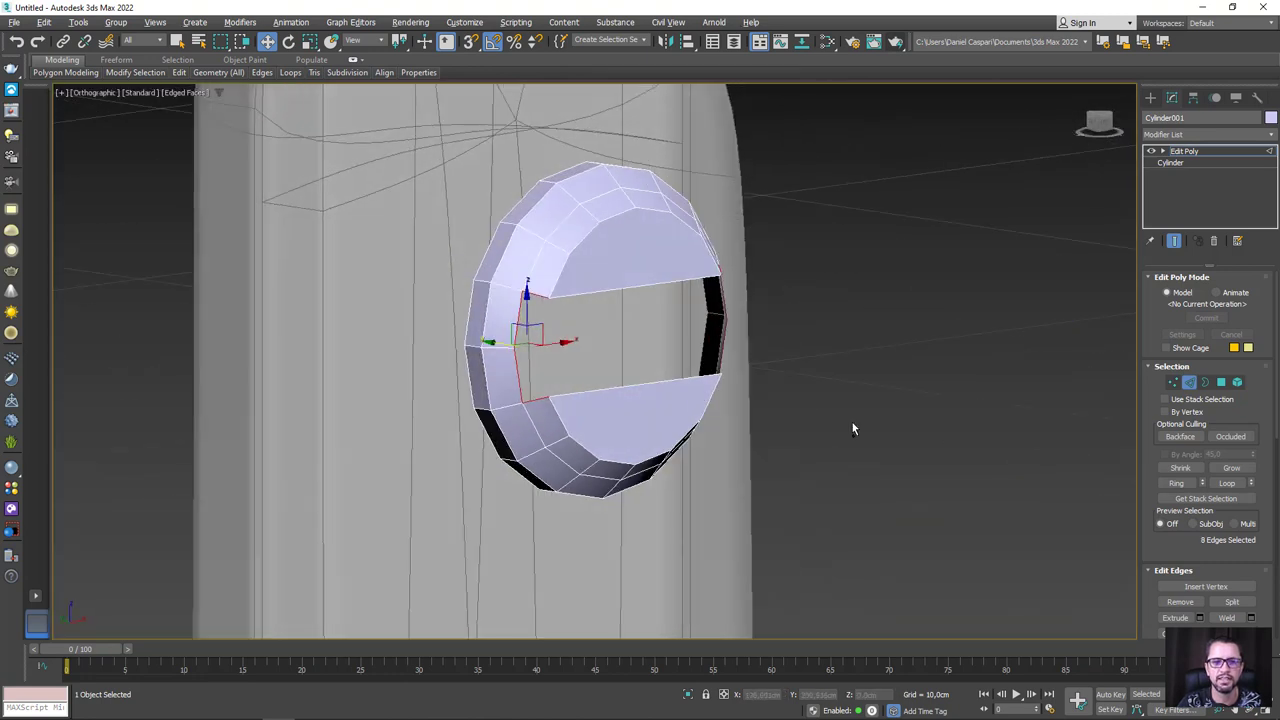
drag(1160, 545, 1159, 393)
click(1174, 473)
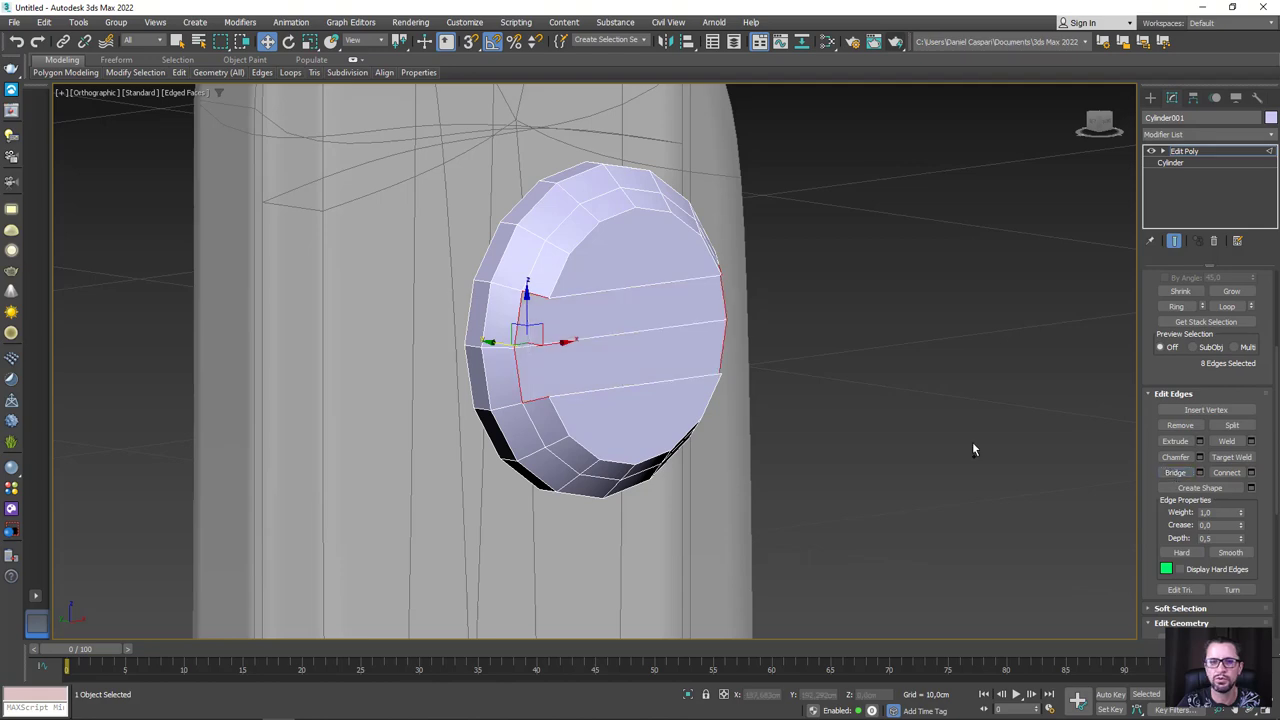
mouse_move(749, 397)
alt+middle_down()
mouse_move(777, 354)
mouse_move(815, 369)
mouse_move(786, 389)
alt+middle_up()
scroll(631, 287, up, 3)
scroll(647, 291, up, 2)
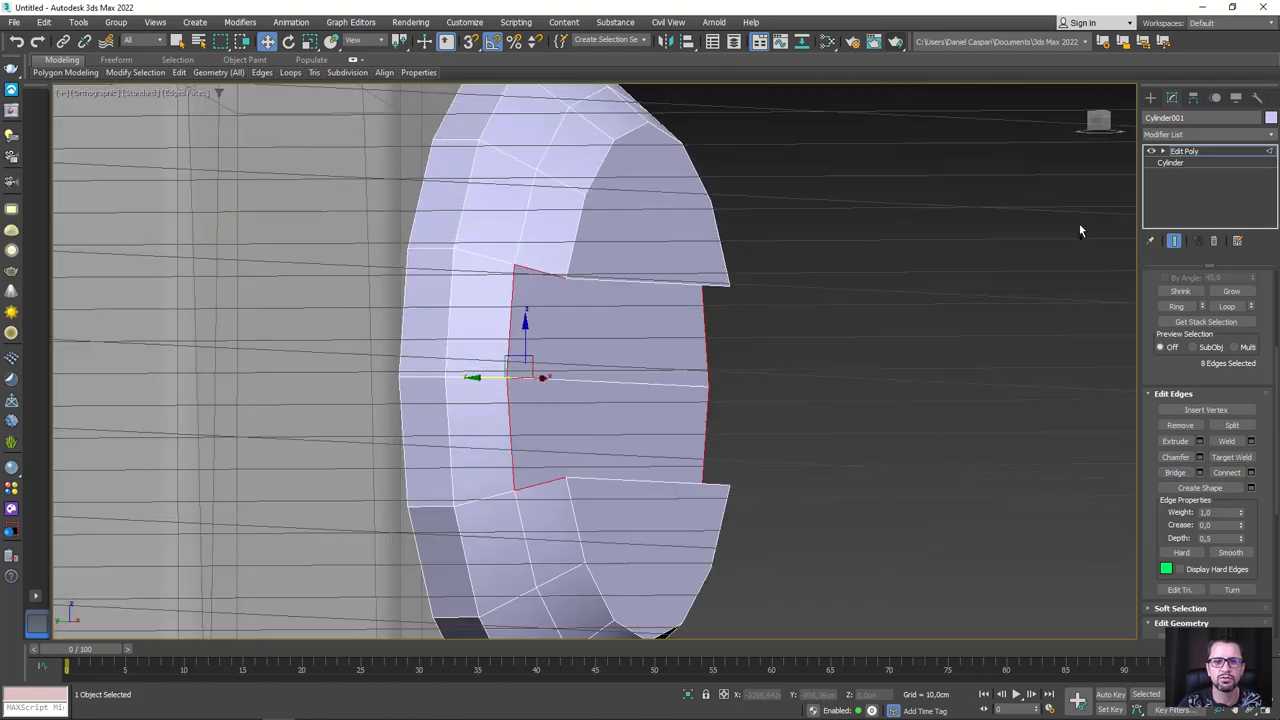
Select the rim's vertical edge loop plus one more edge, then switch to vertices
click(1179, 152)
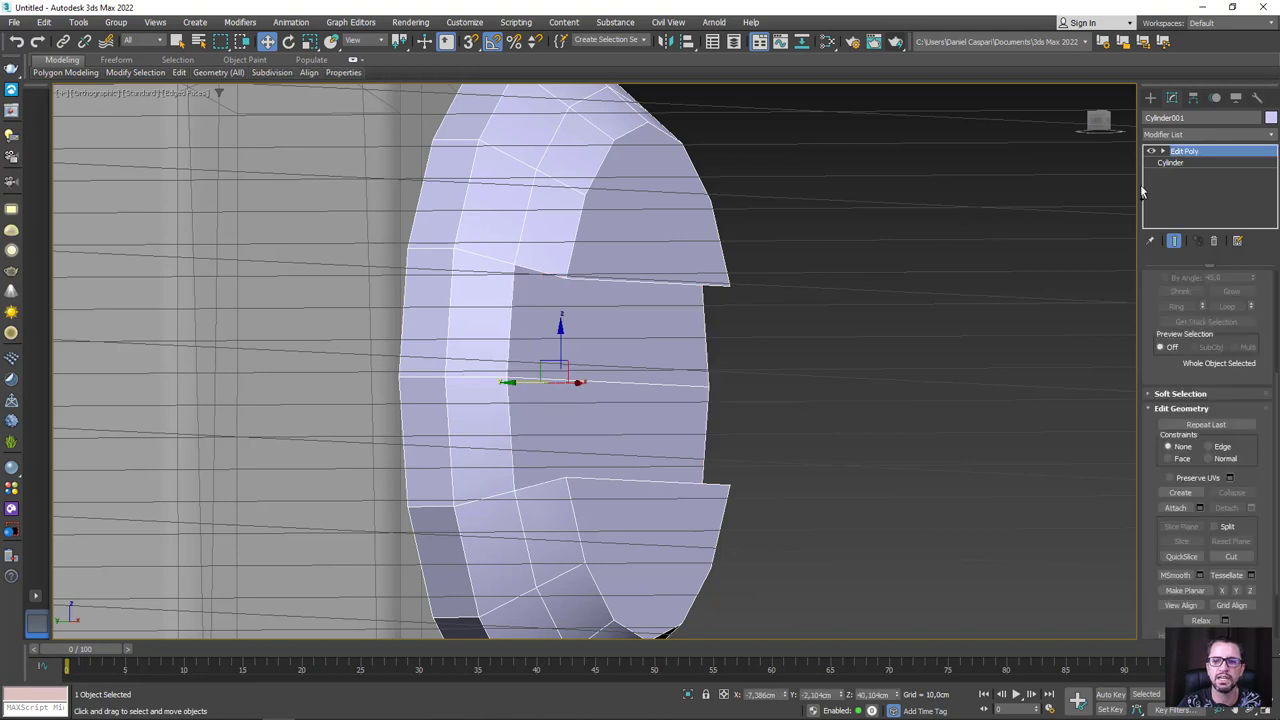
click(1163, 151)
click(1185, 174)
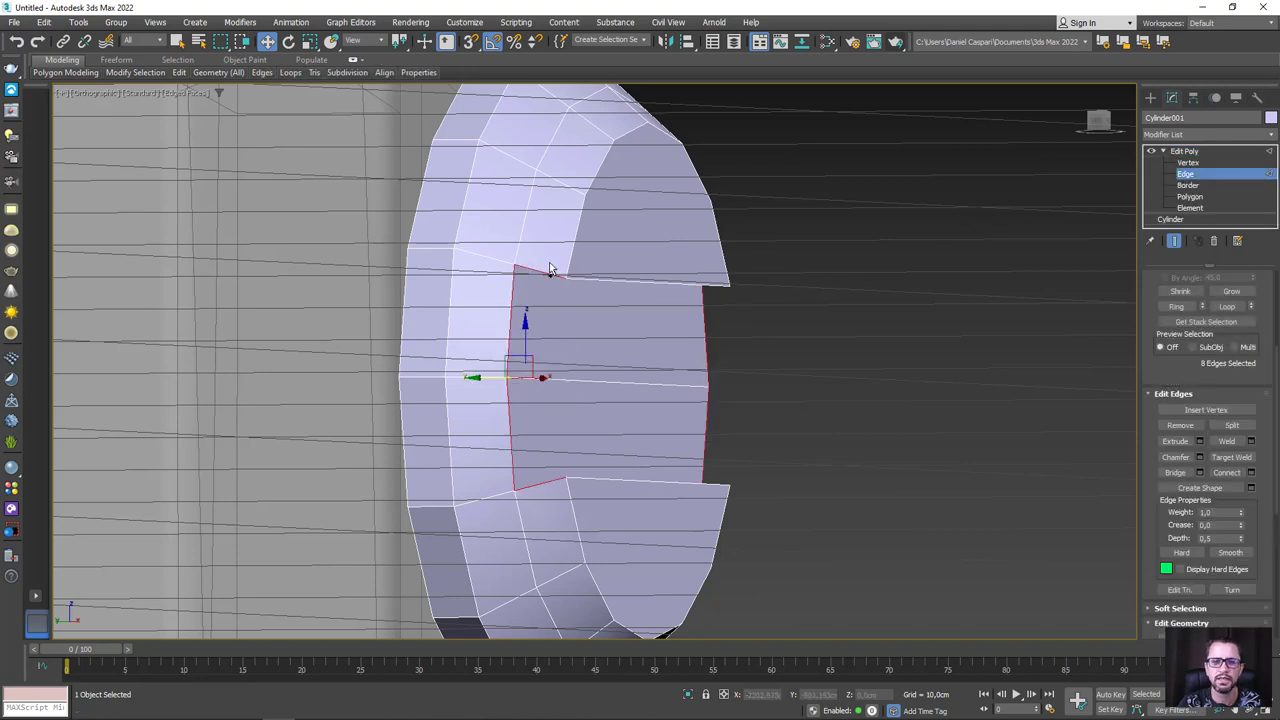
double_click(457, 232)
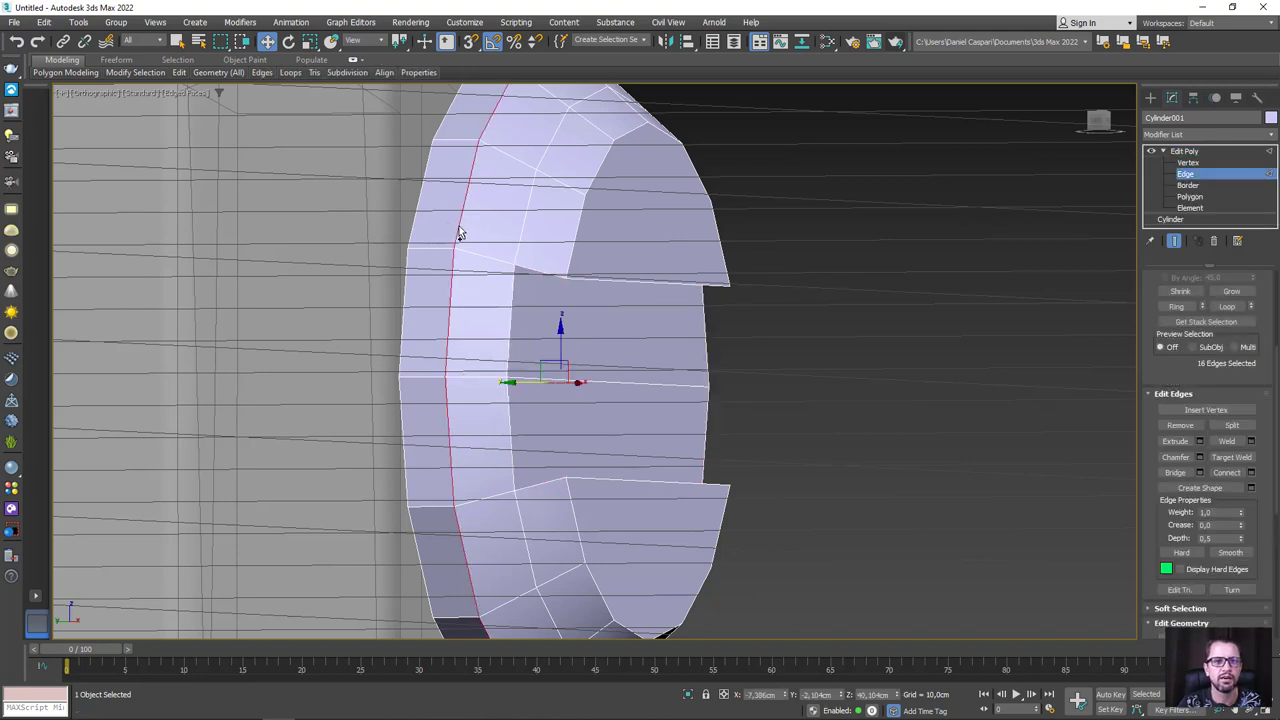
ctrl+click(574, 240)
alt+middle_drag(582, 360, 1180, 208)
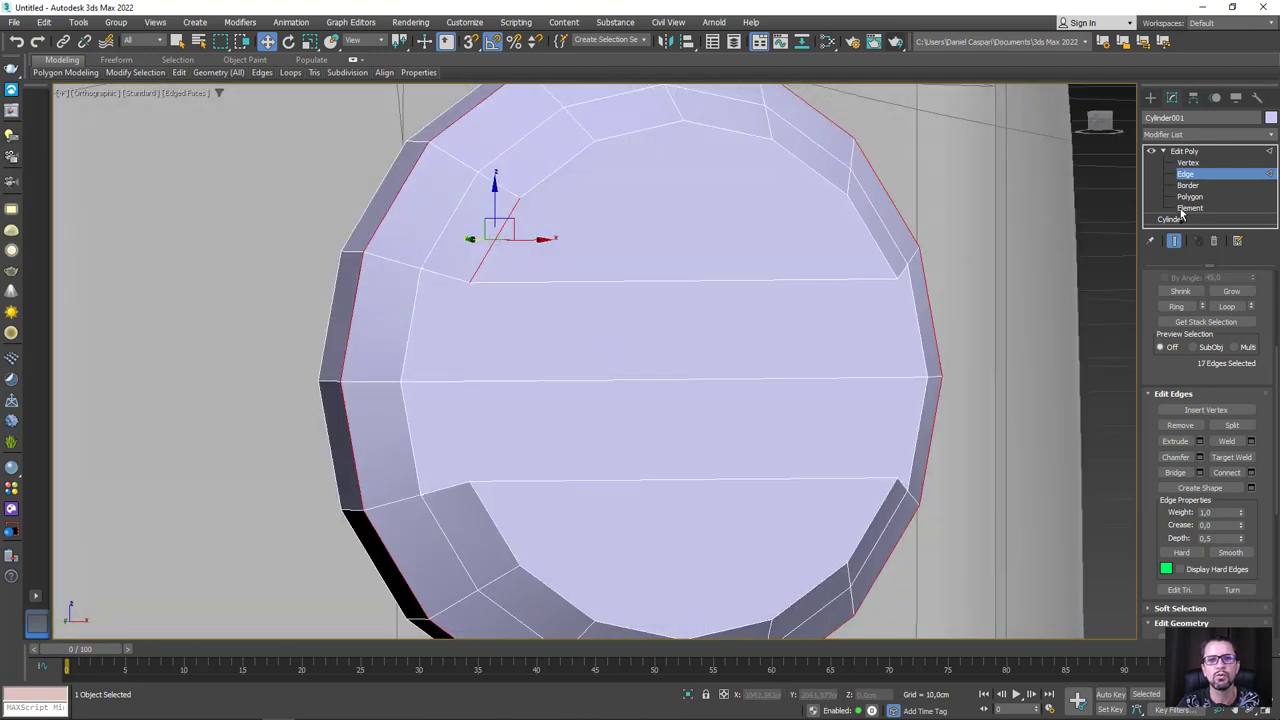
click(1188, 162)
scroll(678, 182, down, 3)
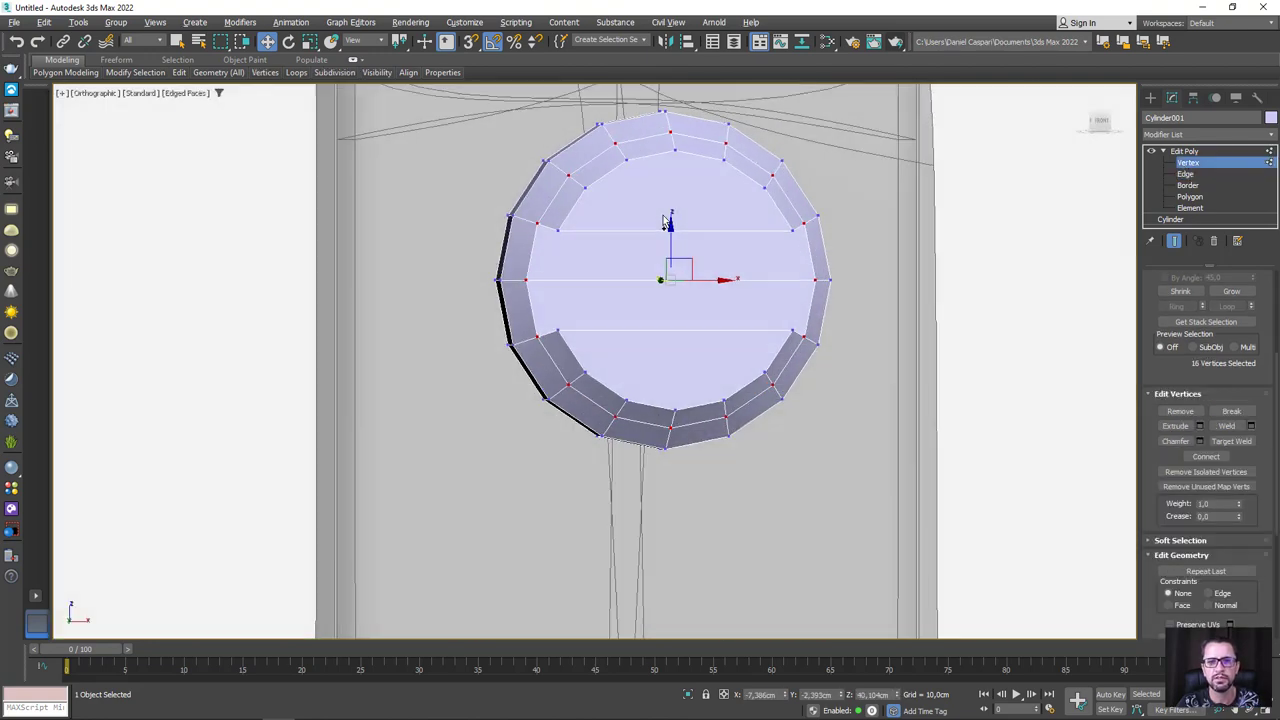
scroll(683, 213, up, 2)
alt+middle_drag(683, 213, 760, 240)
Add a Symmetry modifier to the screw head mirroring across X
click(1184, 151)
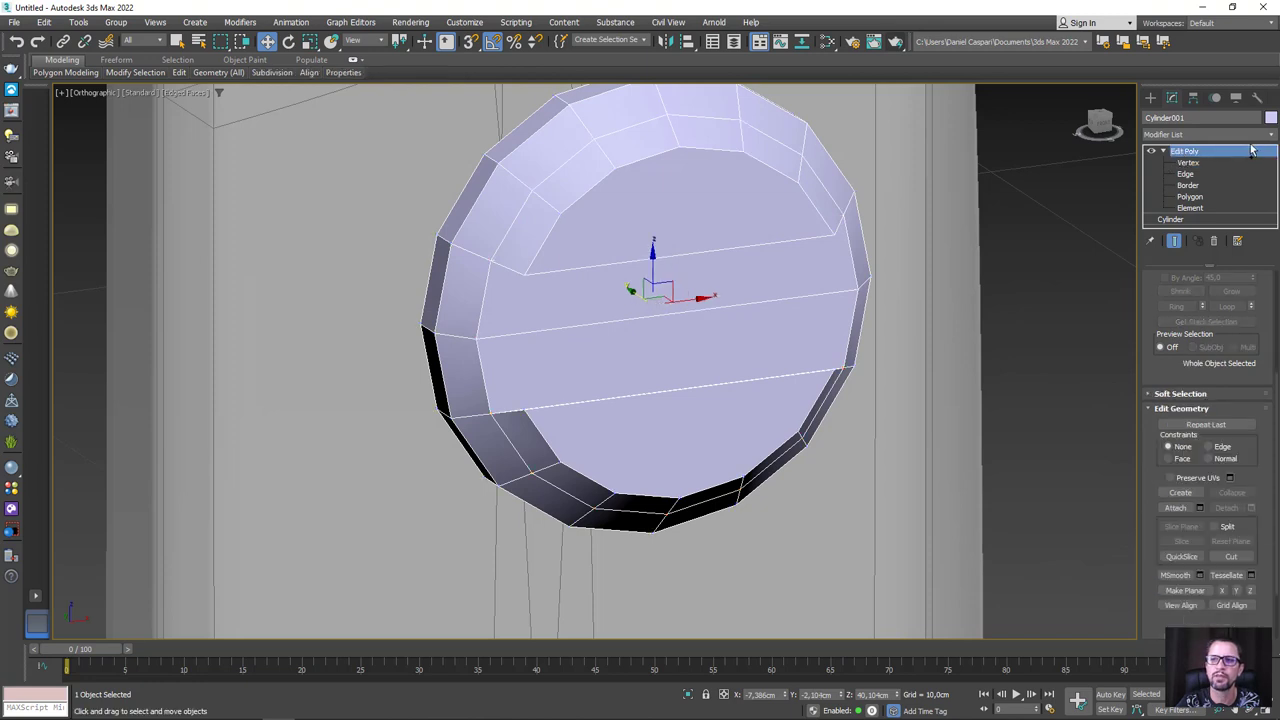
click(1252, 134)
scroll(1245, 560, down, 10)
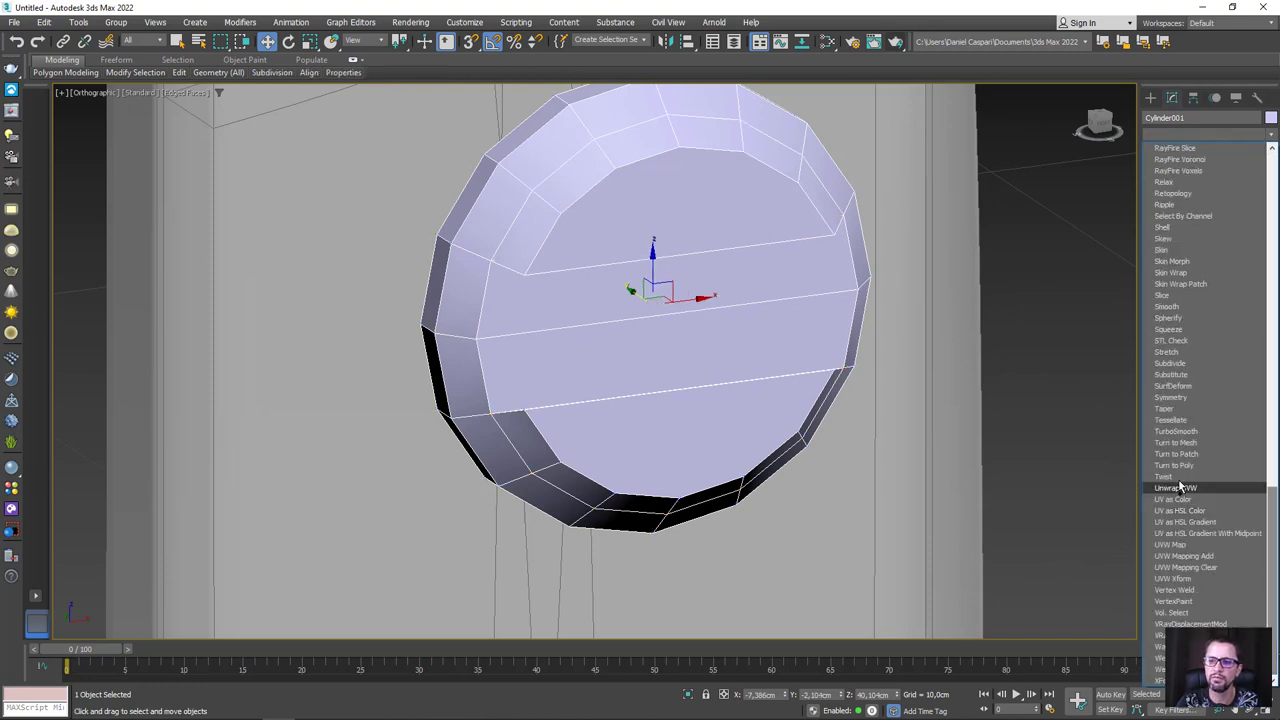
click(1172, 397)
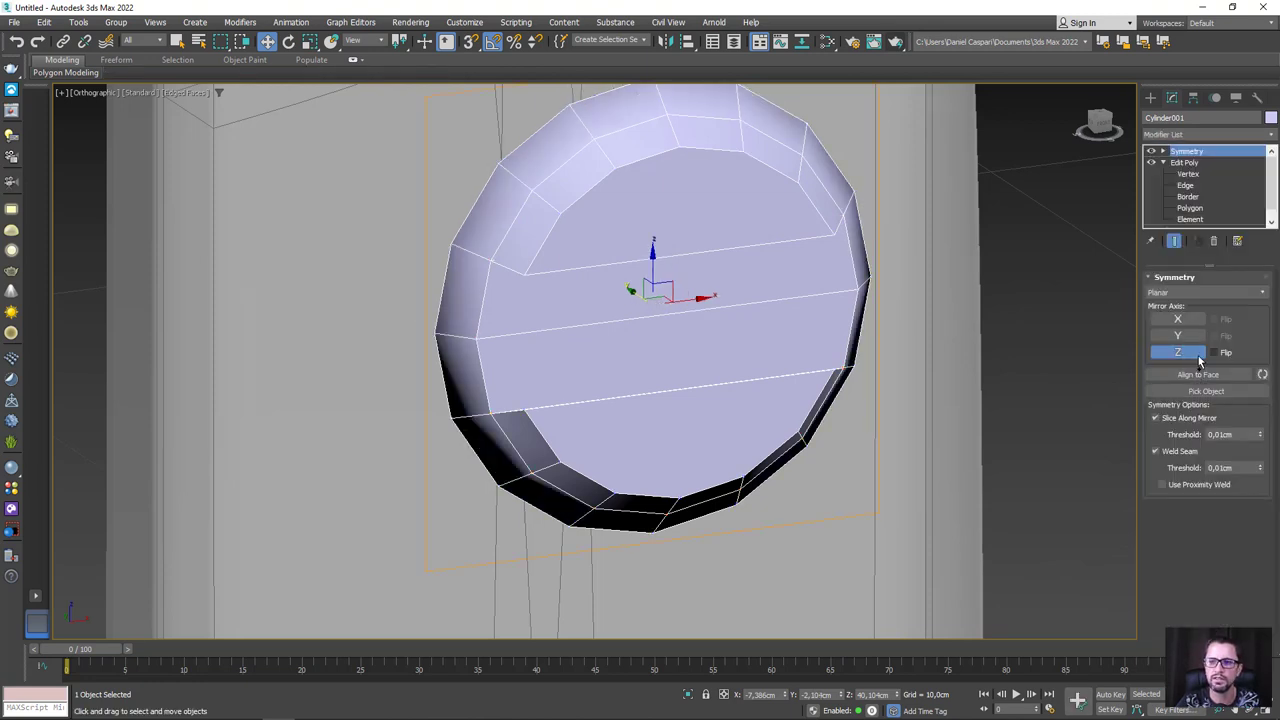
click(1180, 319)
click(1180, 319)
mouse_move(792, 337)
alt+middle_down()
mouse_move(783, 323)
mouse_move(846, 327)
mouse_move(842, 343)
mouse_move(585, 265)
alt+middle_up()
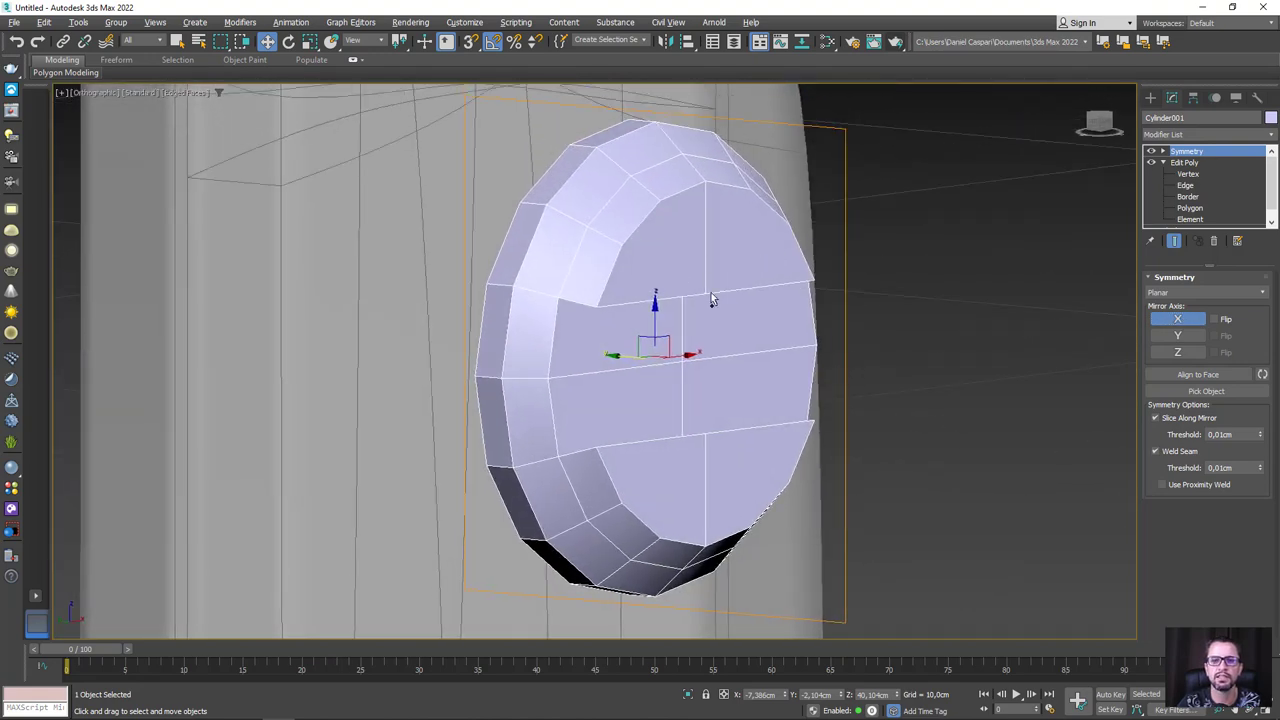
scroll(711, 292, down, 2)
alt+middle_drag(711, 292, 875, 320)
scroll(875, 320, up, 1)
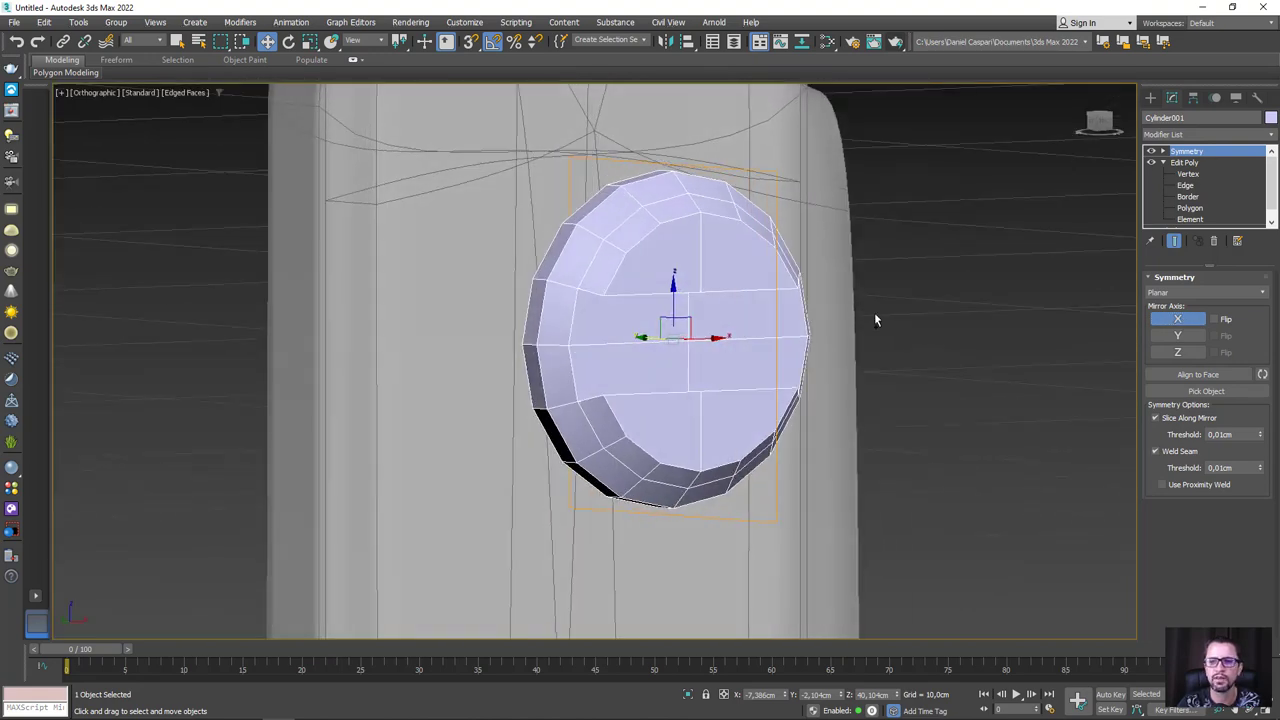
Convert to Editable Poly and delete the lower and right halves of polygons
right_click(662, 348)
mouse_move(692, 491)
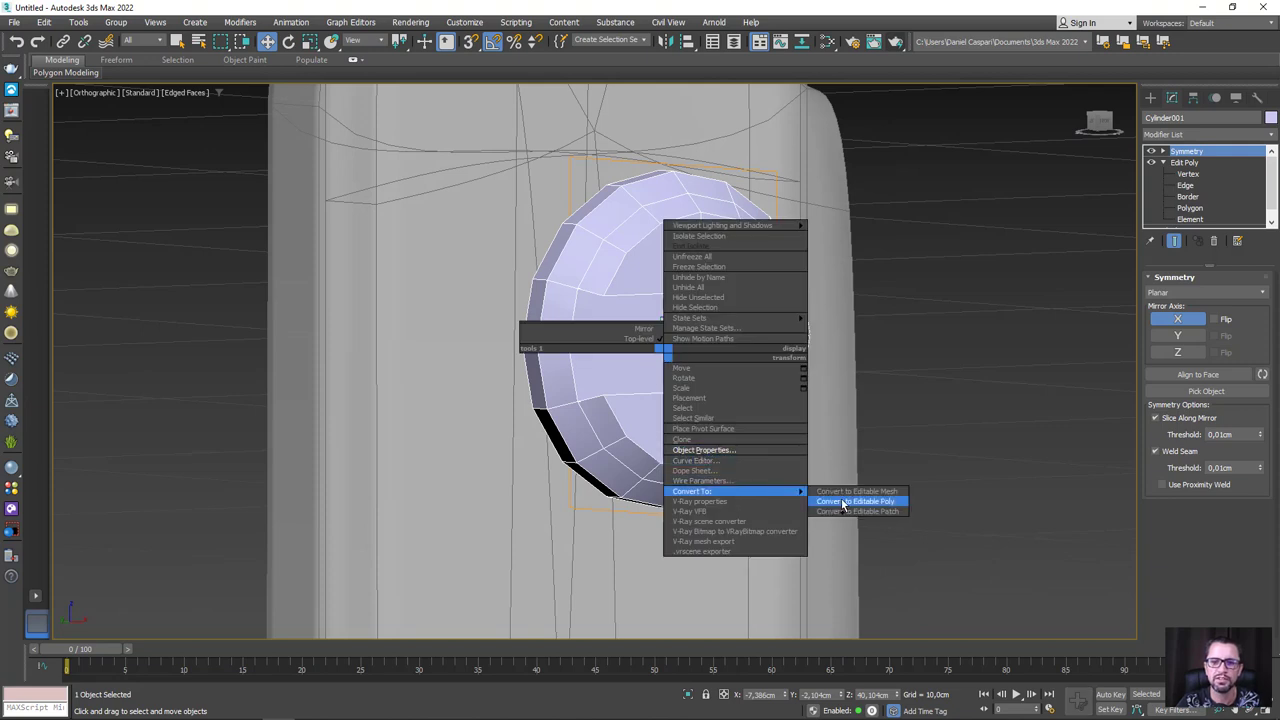
click(842, 502)
click(1220, 294)
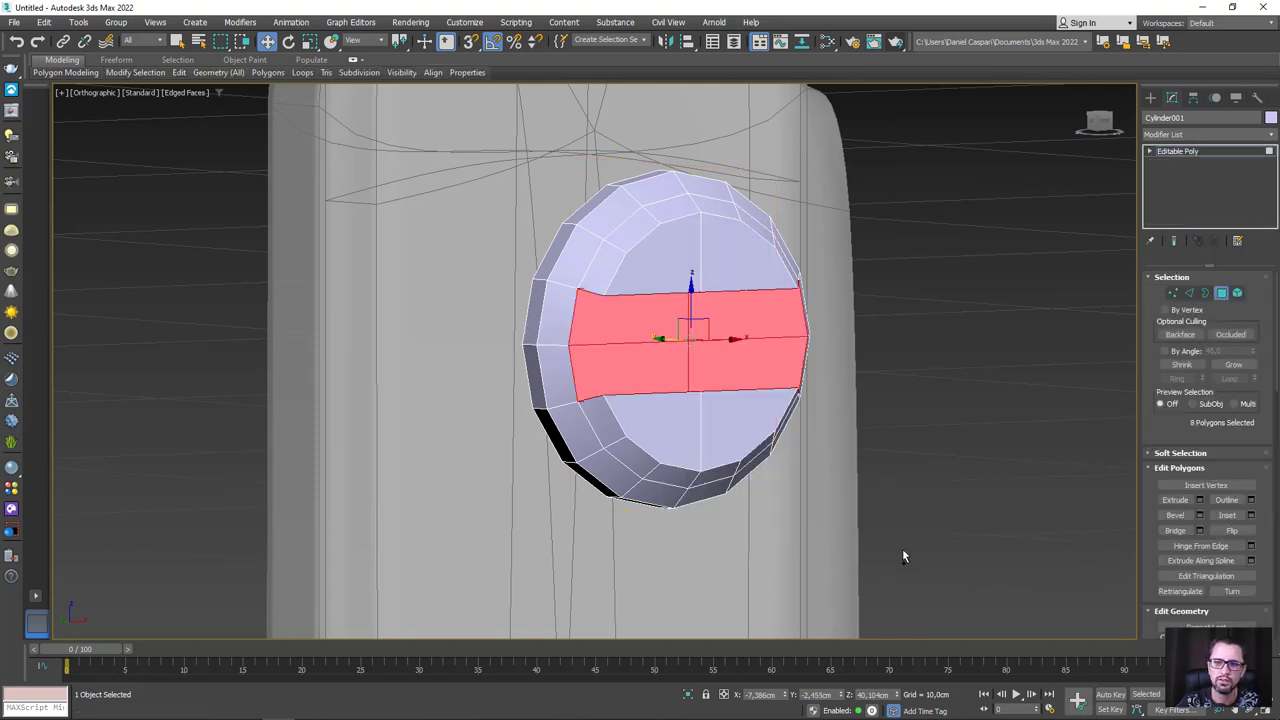
drag(453, 375, 455, 372)
key(Delete)
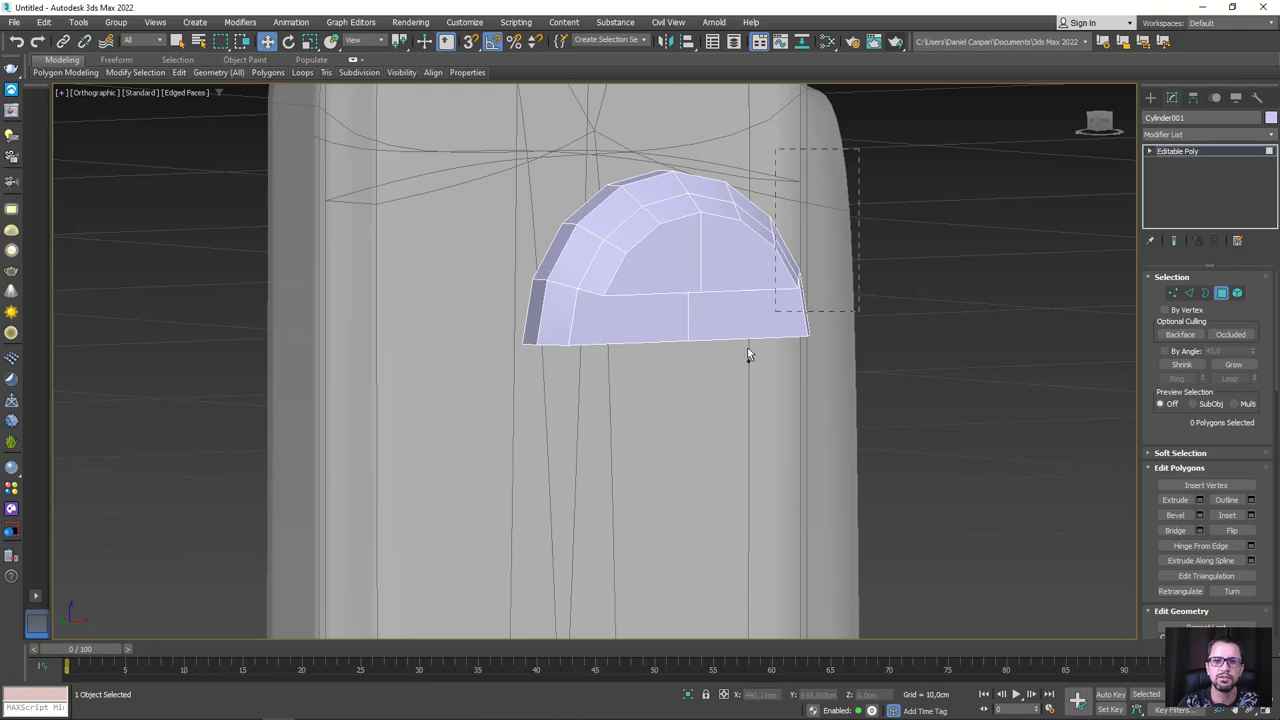
drag(722, 408, 721, 404)
key(Delete)
scroll(635, 297, up, 5)
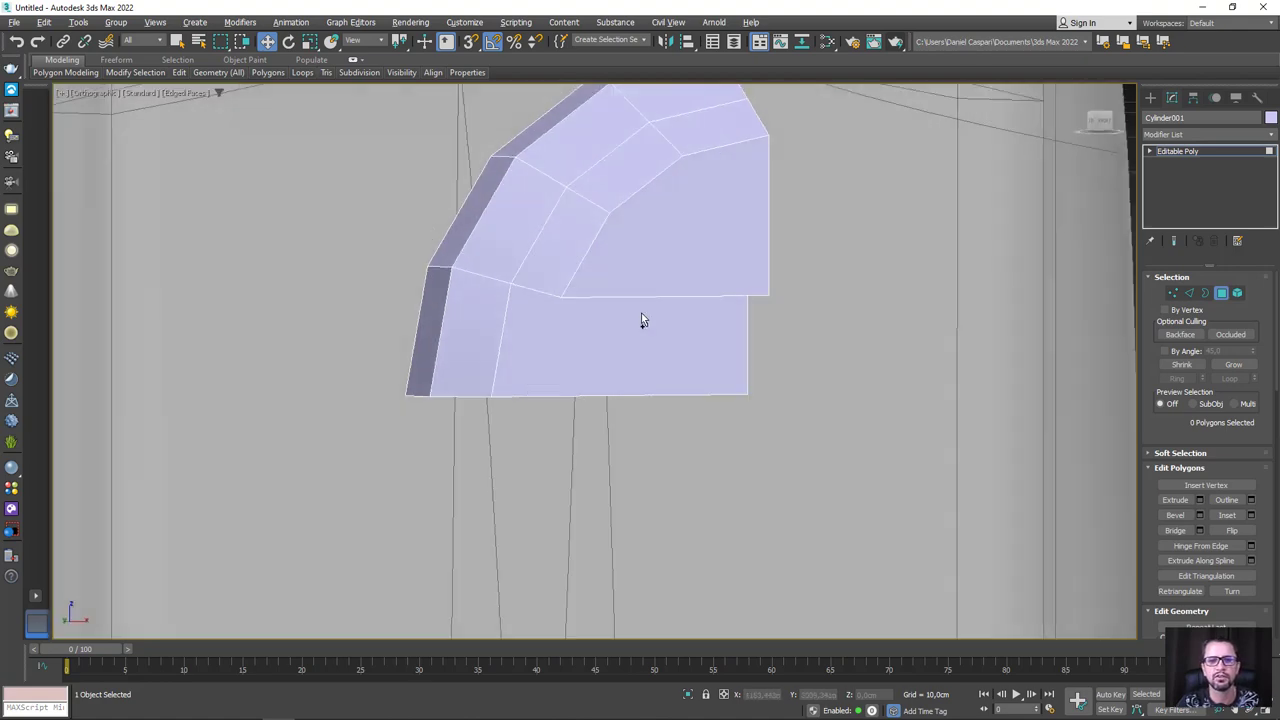
click(1173, 293)
Move the two slot-corner vertices to widen the slot
alt+middle_drag(787, 292, 551, 278)
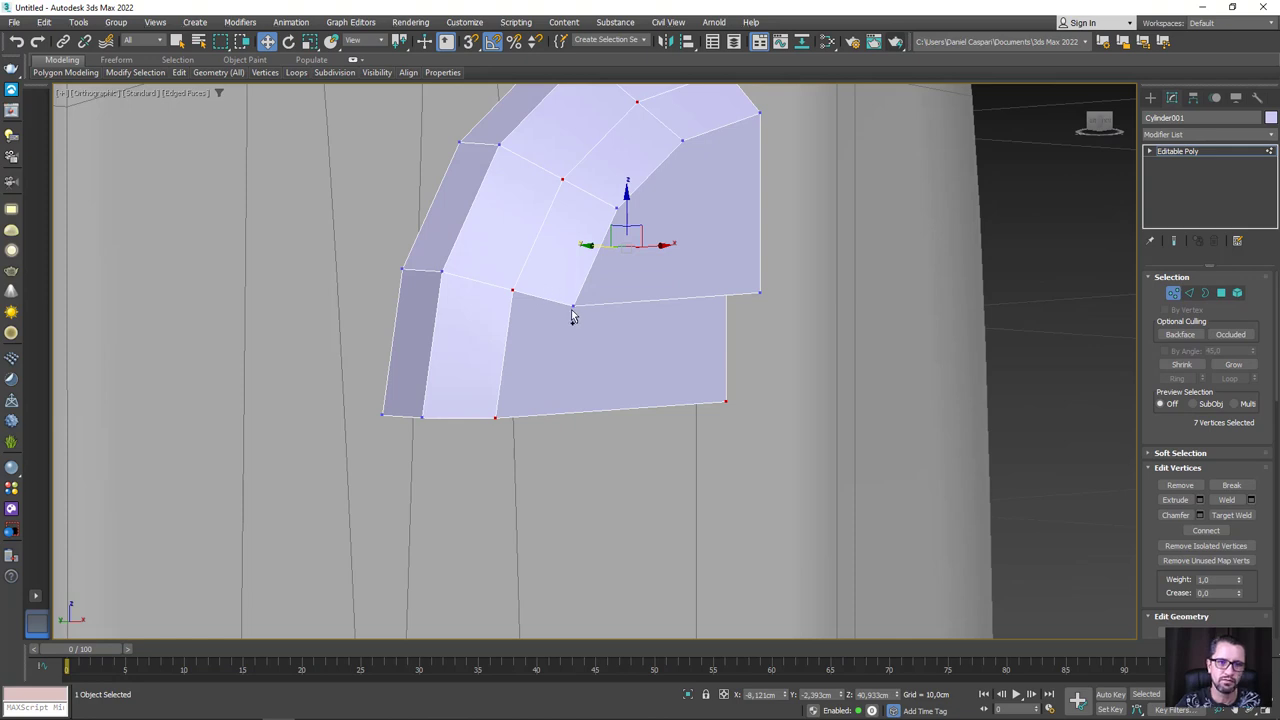
click(572, 312)
ctrl+click(760, 300)
alt+middle_drag(760, 300, 716, 277)
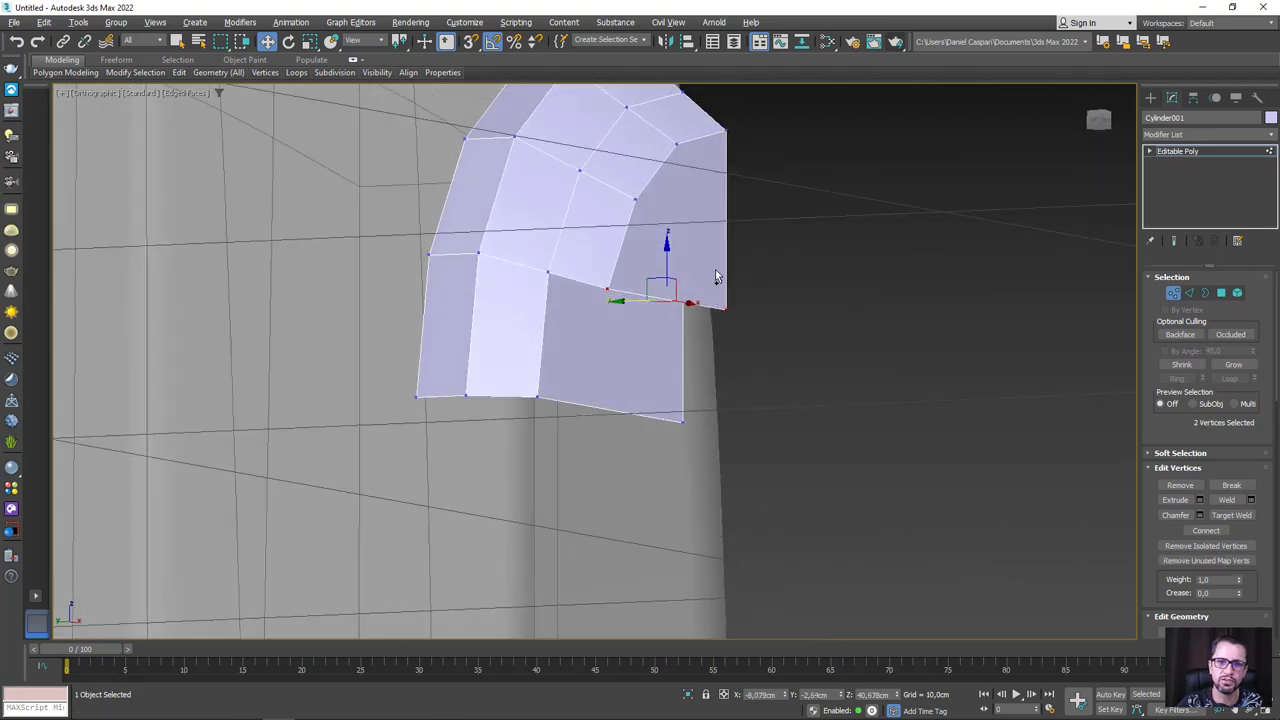
drag(665, 268, 676, 256)
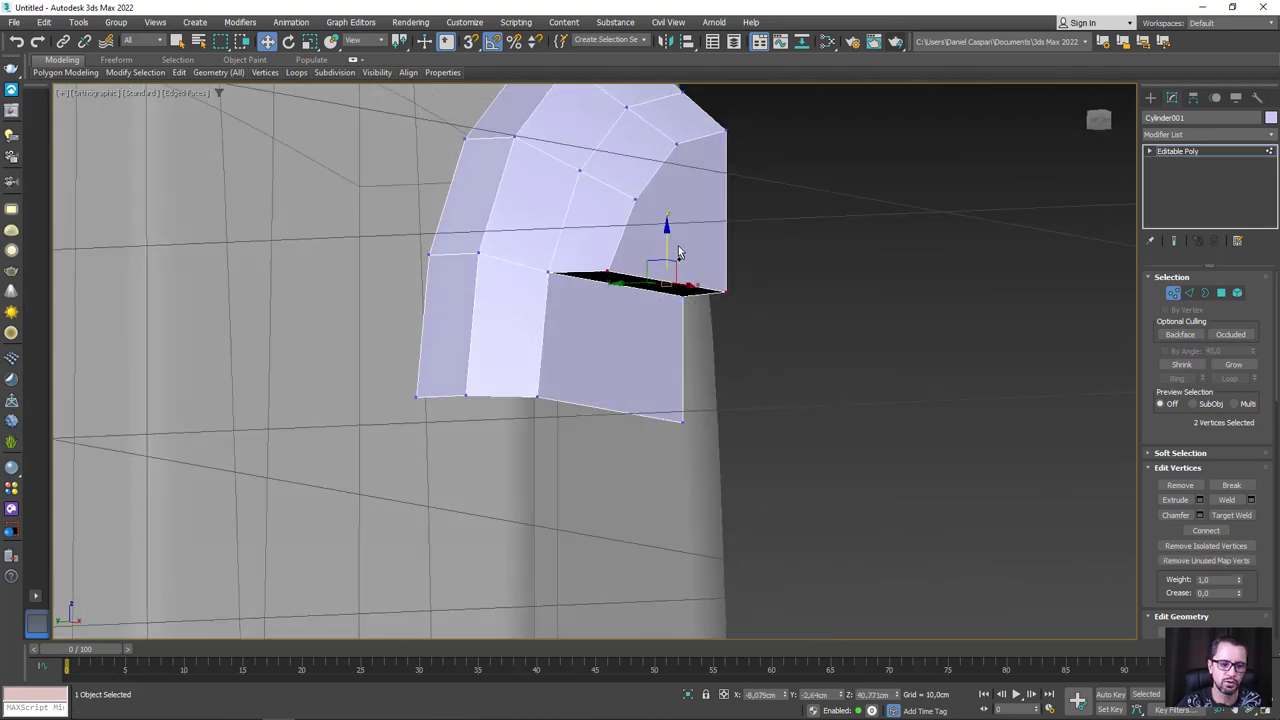
key(f)
key(z)
Cut new edges from the bottom vertex up along the slot edge to the right border
scroll(568, 275, down, 1)
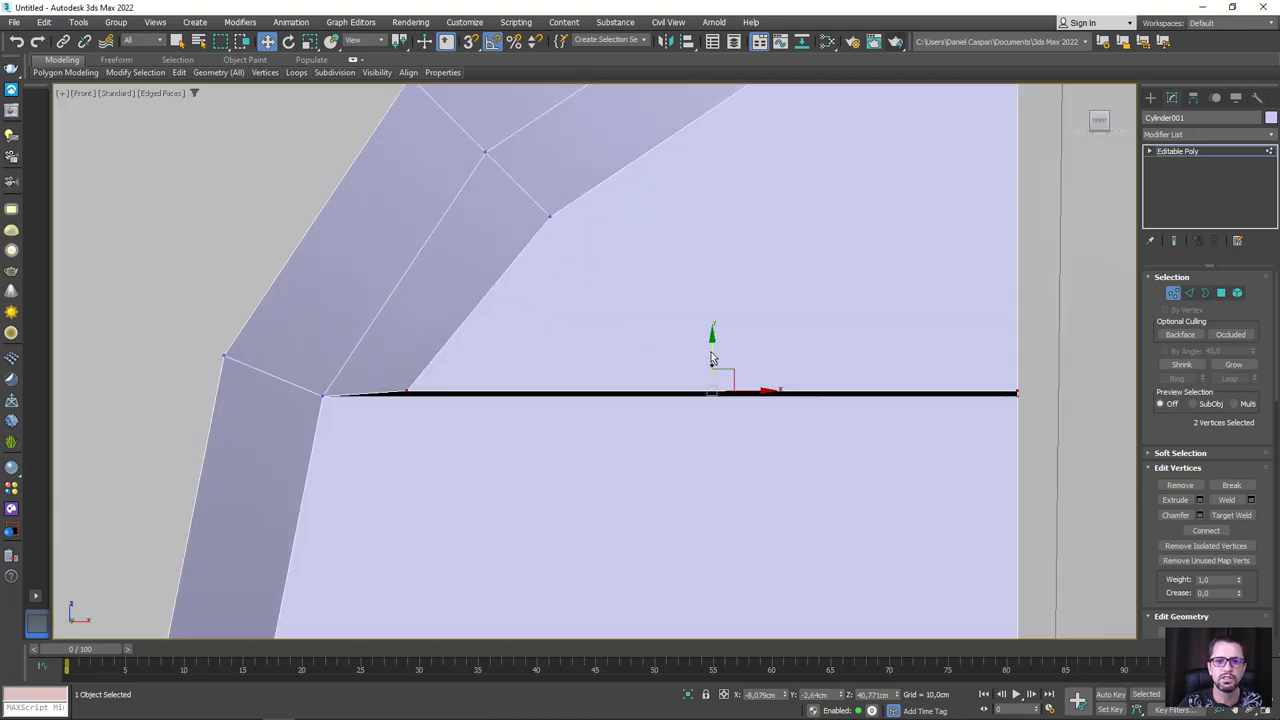
scroll(714, 338, down, 2)
scroll(714, 338, down, 2)
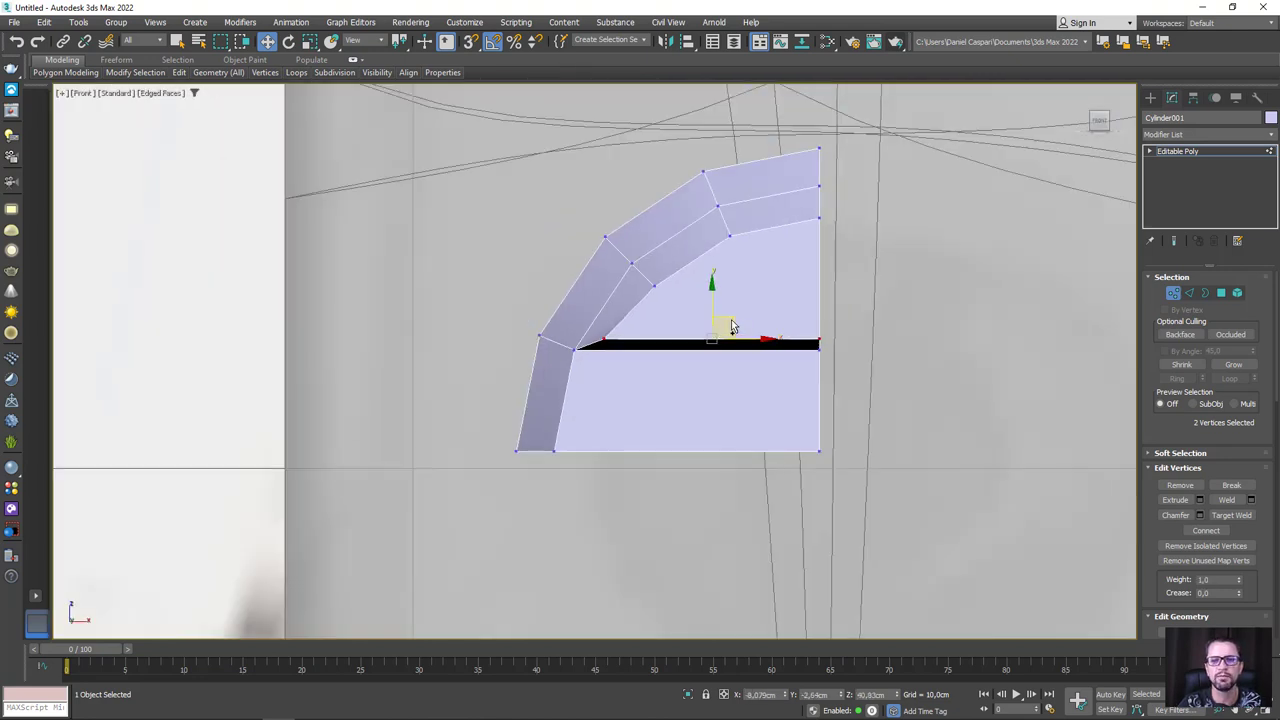
scroll(766, 302, up, 3)
middle_drag(766, 303, 700, 300)
scroll(900, 300, down, 3)
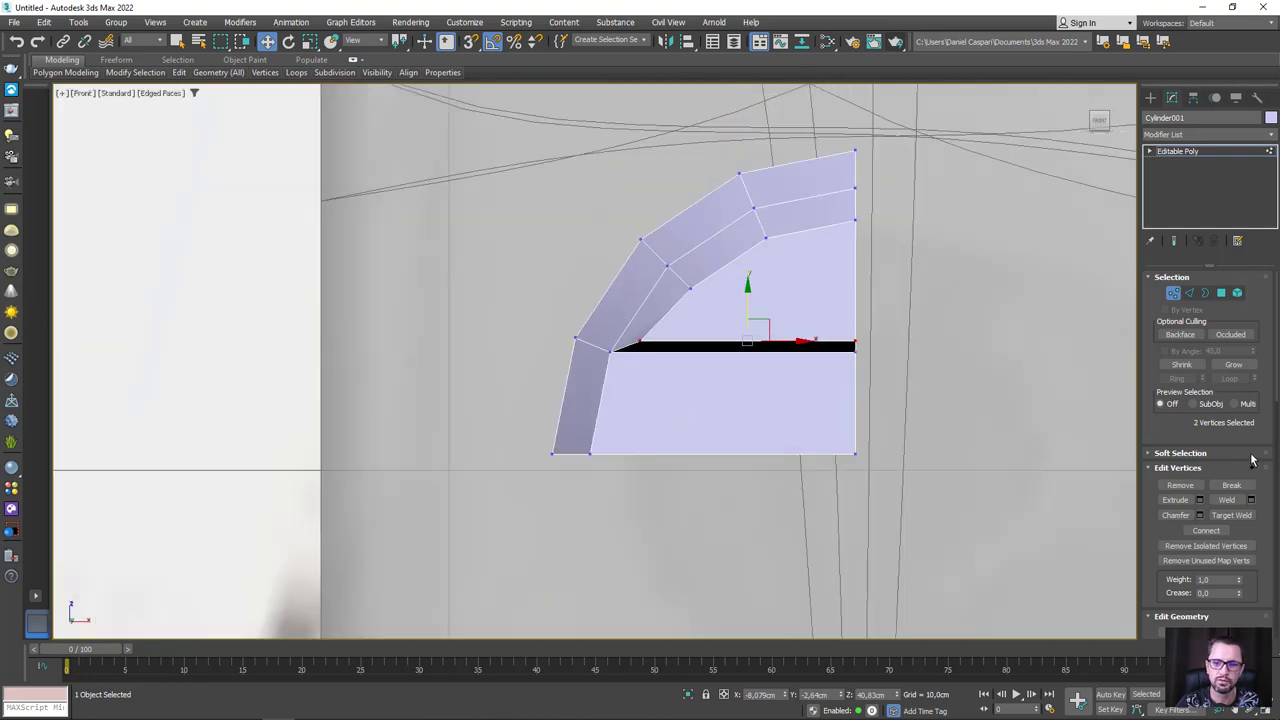
scroll(1262, 565, down, 3)
scroll(1262, 565, down, 2)
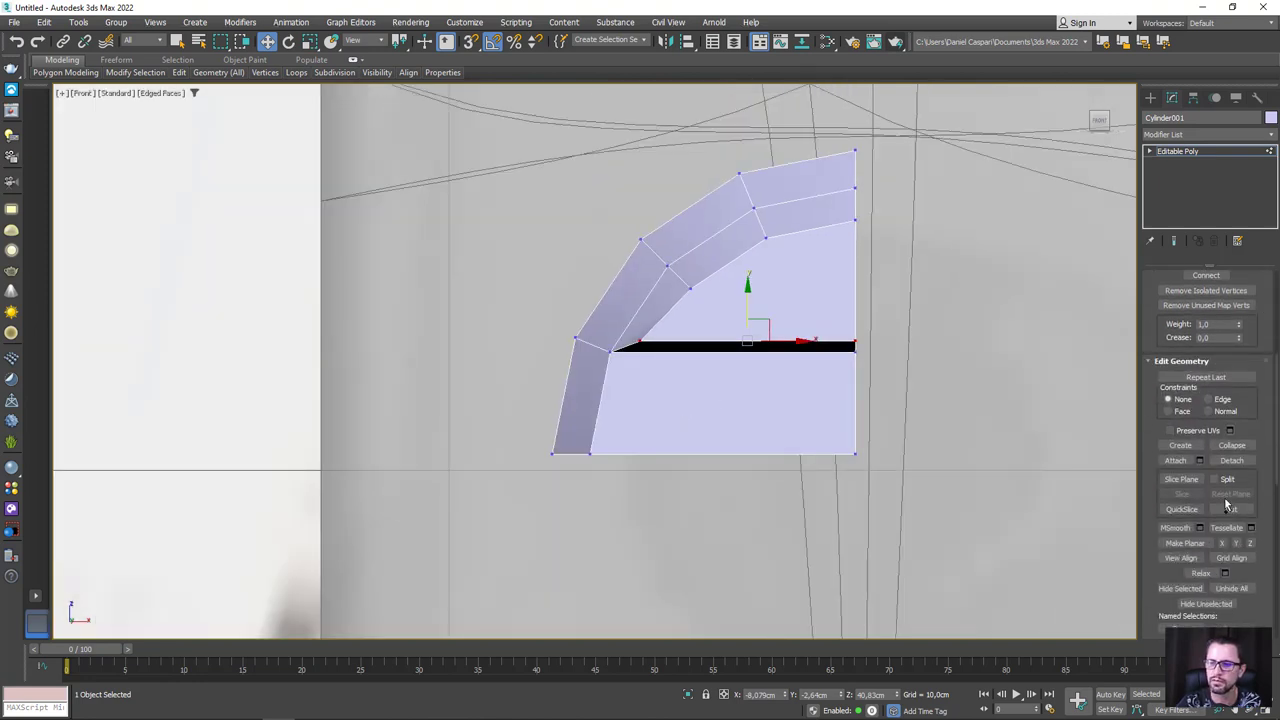
click(1231, 509)
scroll(605, 459, up, 4)
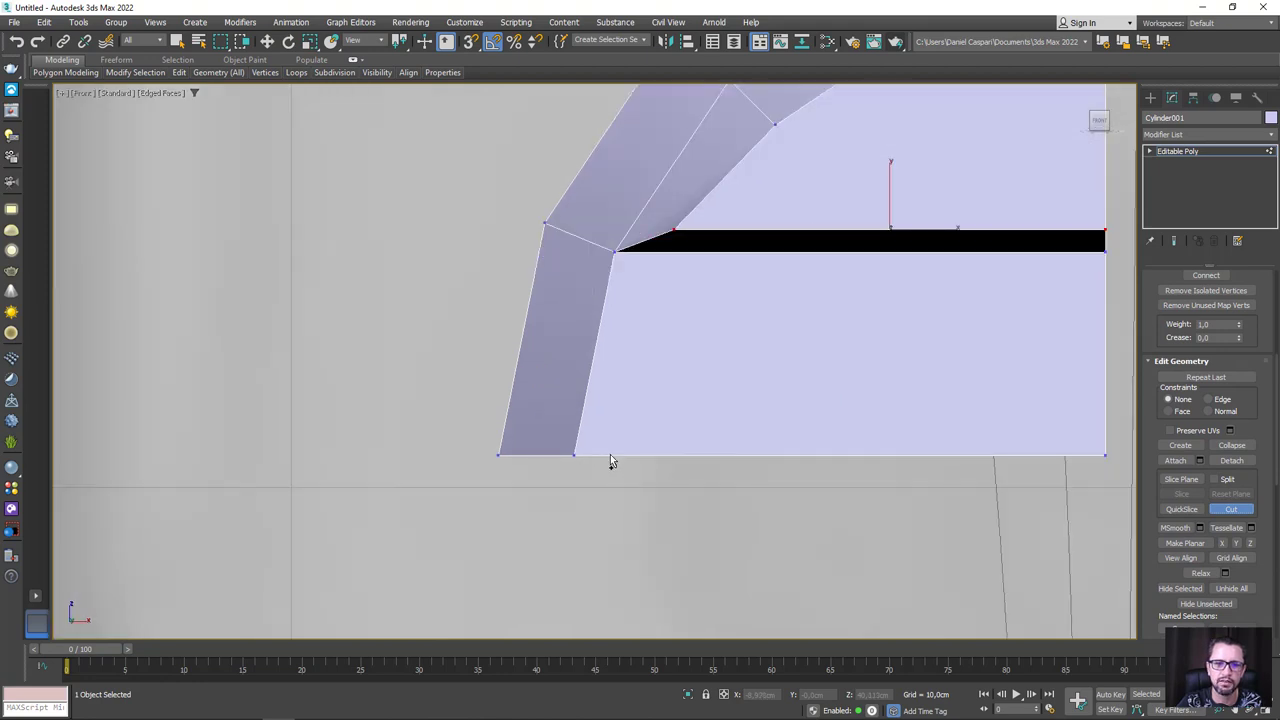
click(609, 455)
click(656, 256)
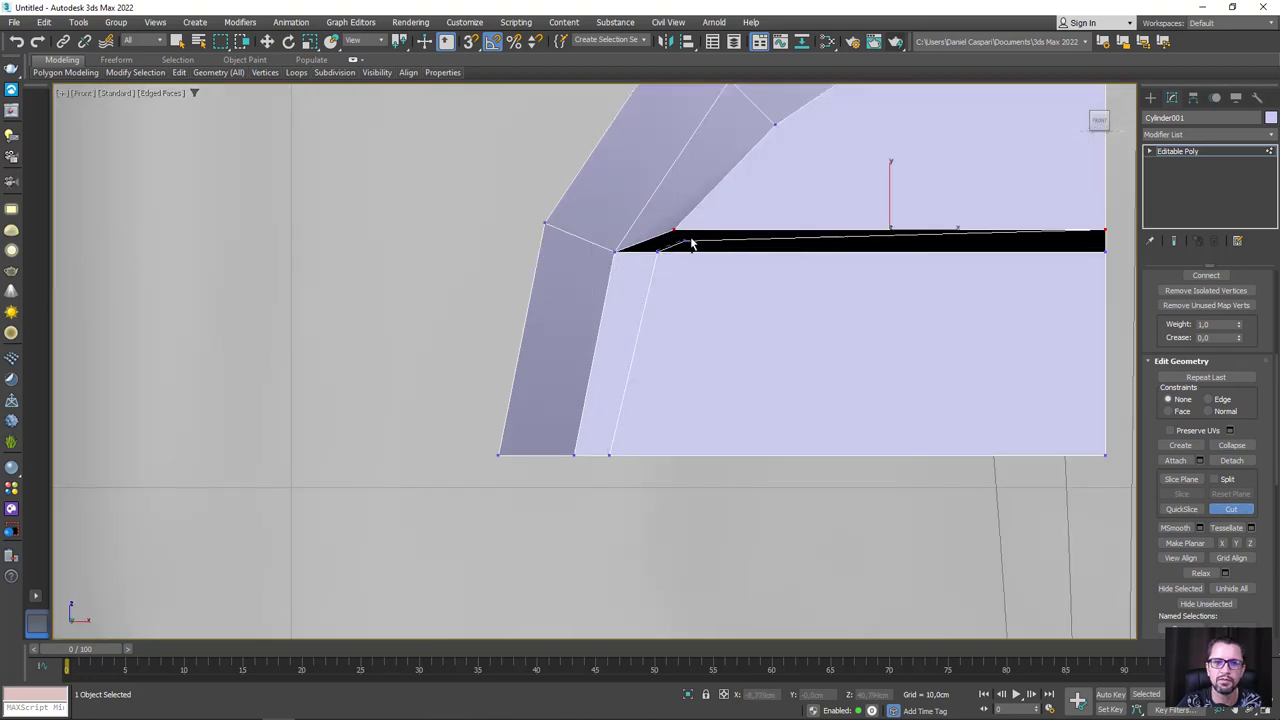
click(718, 231)
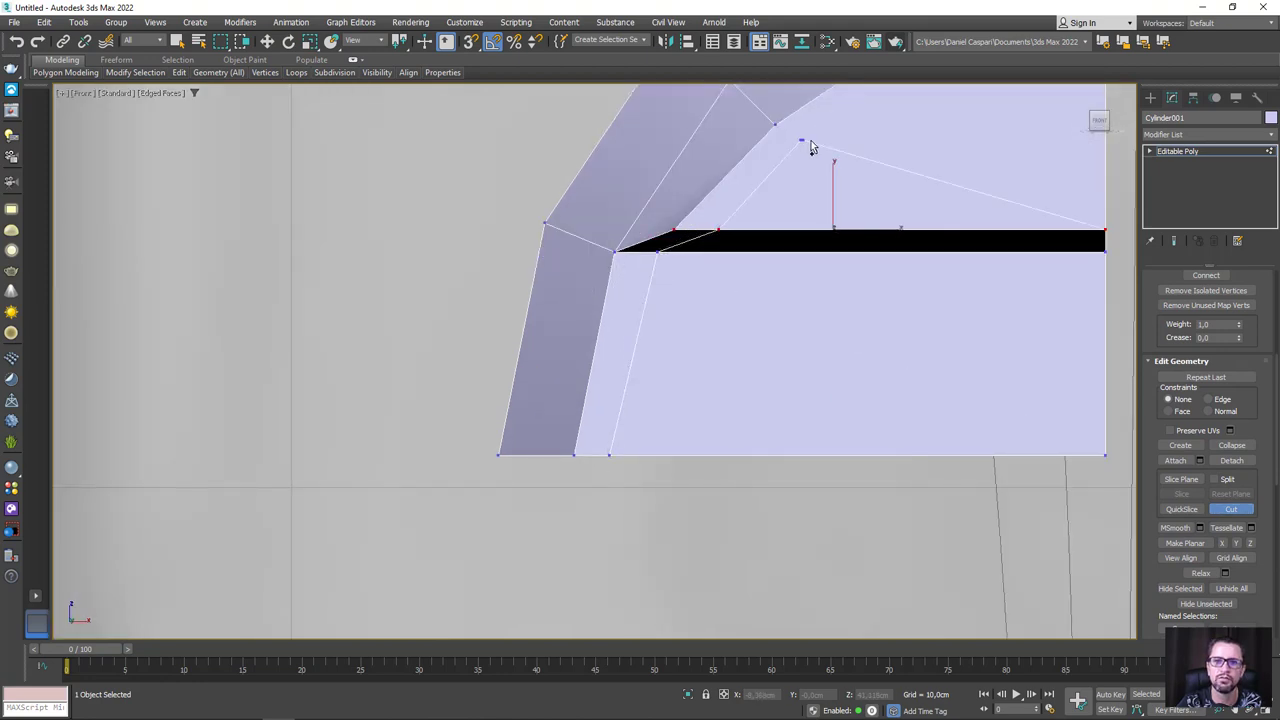
scroll(790, 180, down, 2)
scroll(751, 257, down, 1)
click(718, 292)
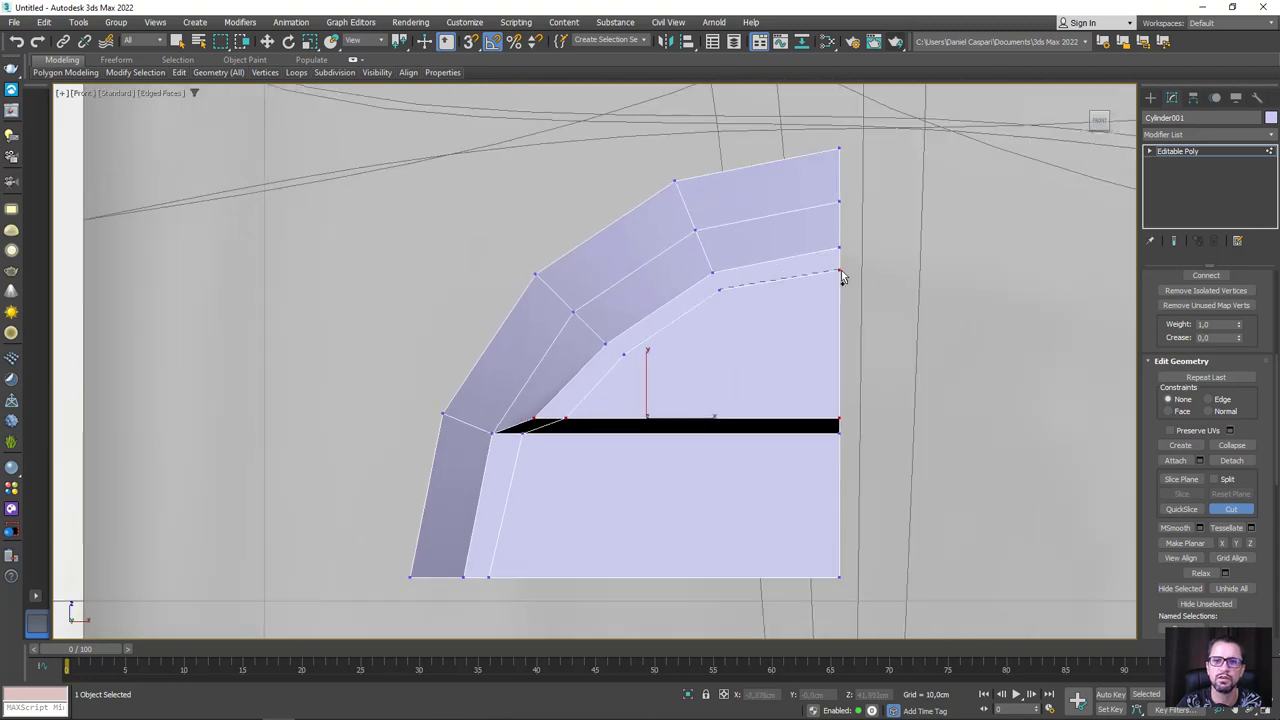
click(839, 271)
key(w)
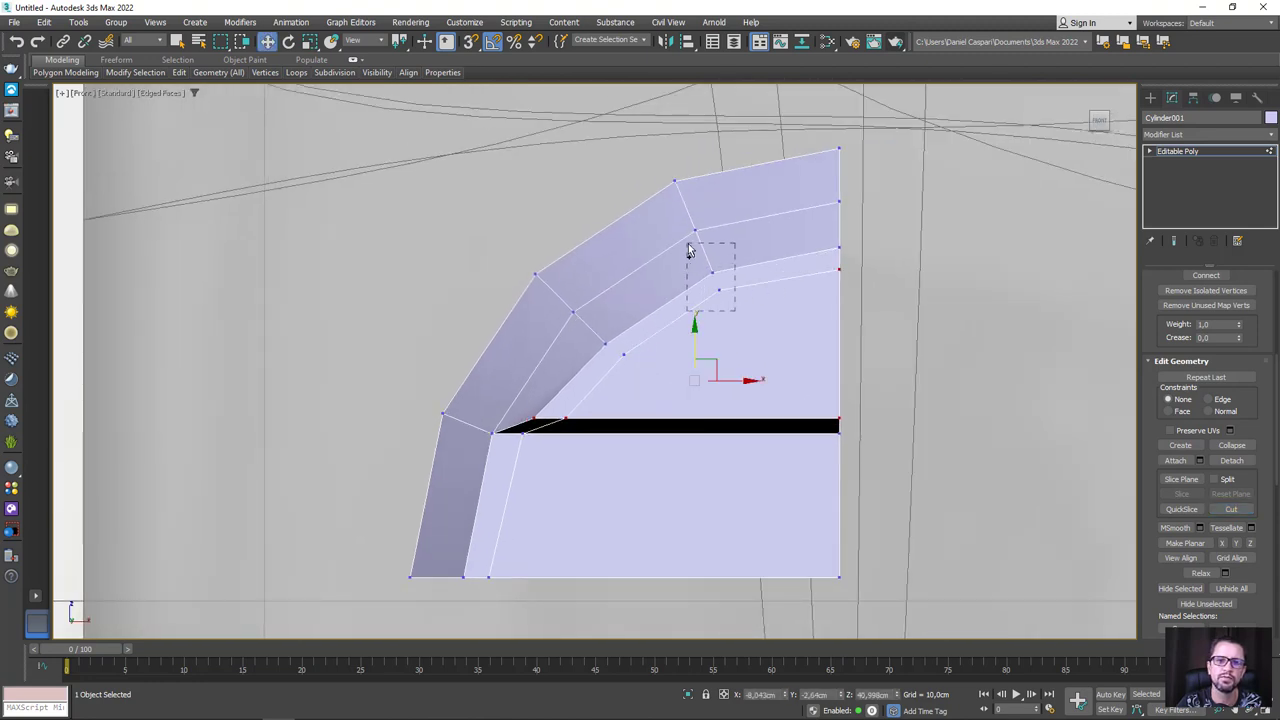
Adjust the inner-curve vertices at the bend of the new cut
drag(688, 251, 687, 248)
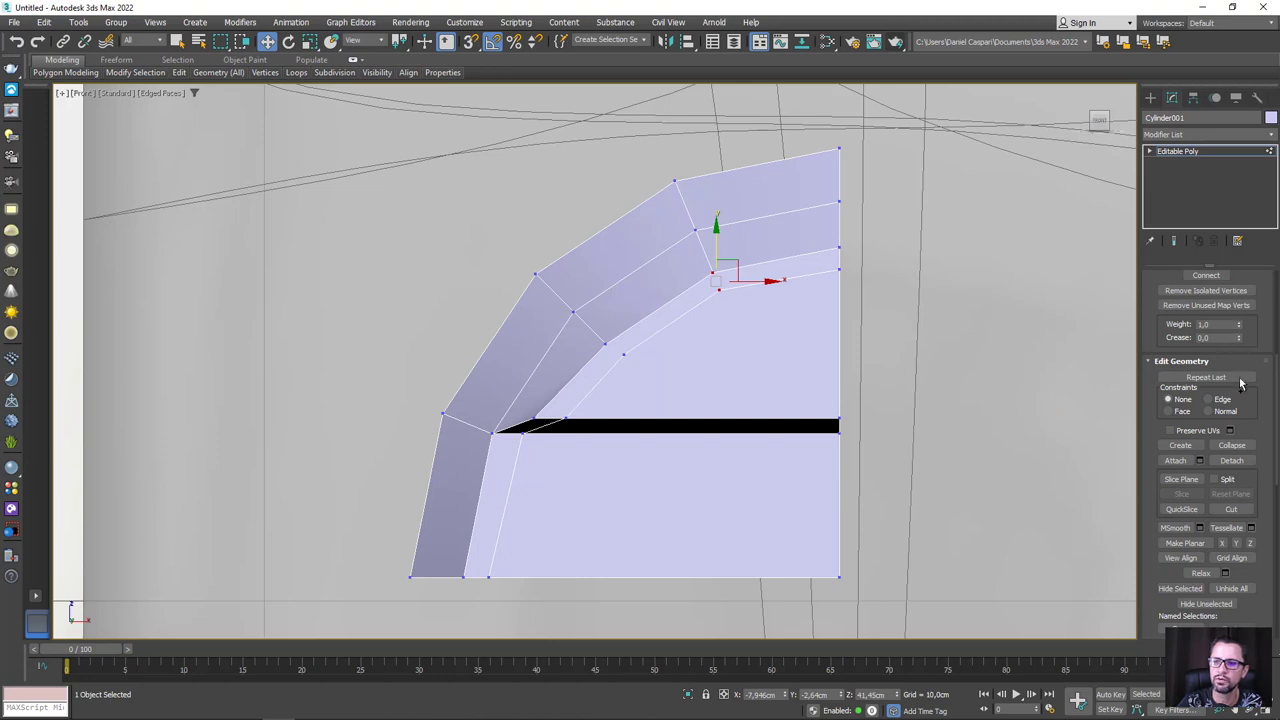
drag(585, 330, 582, 322)
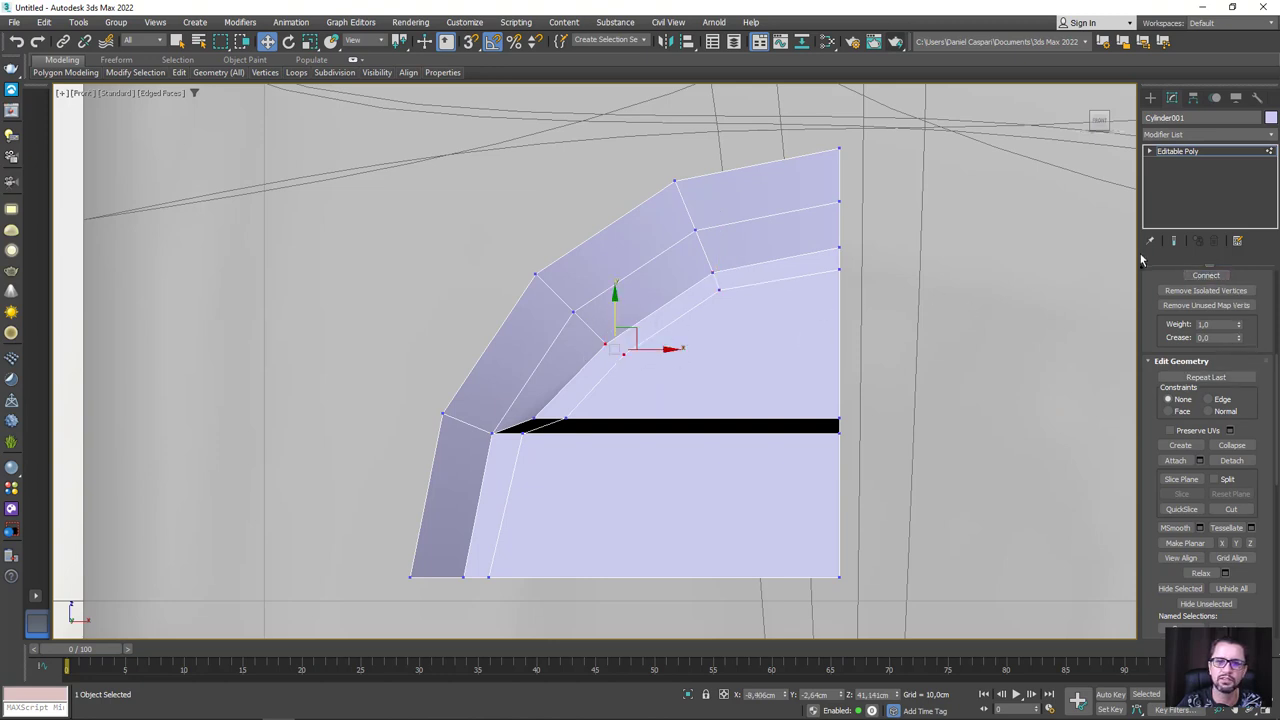
middle_drag(685, 437, 666, 320)
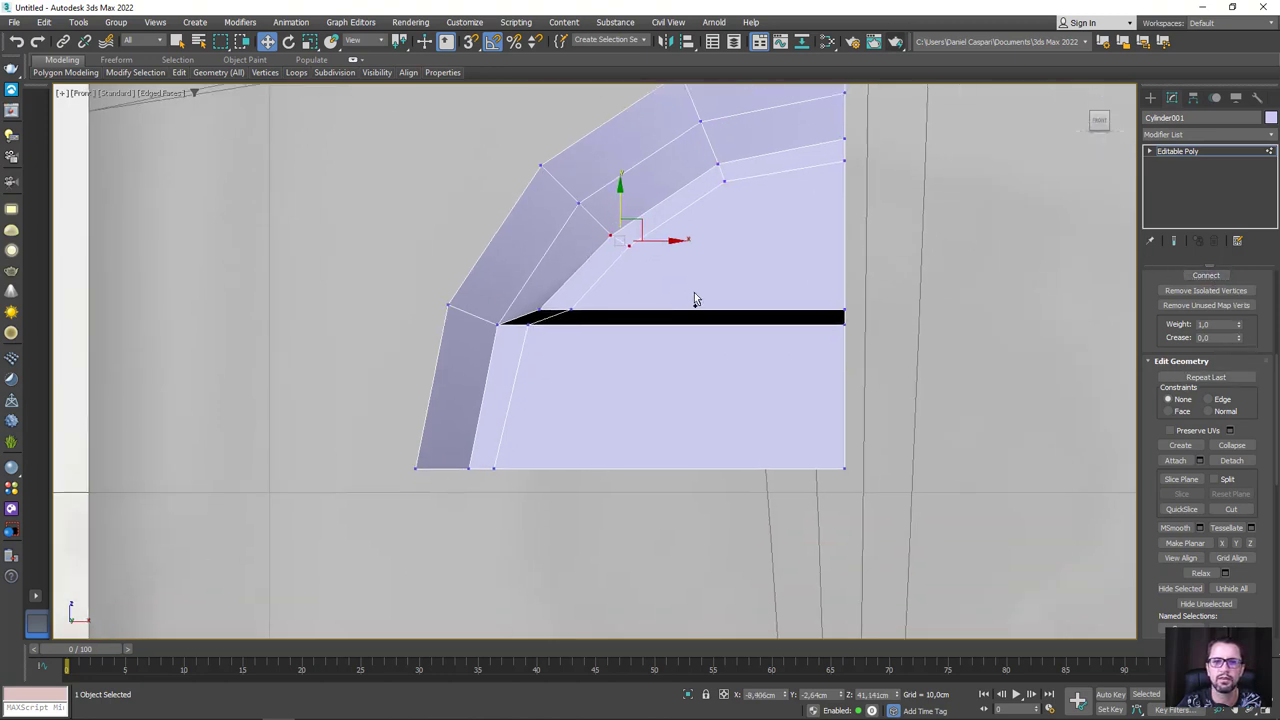
middle_drag(707, 277, 691, 283)
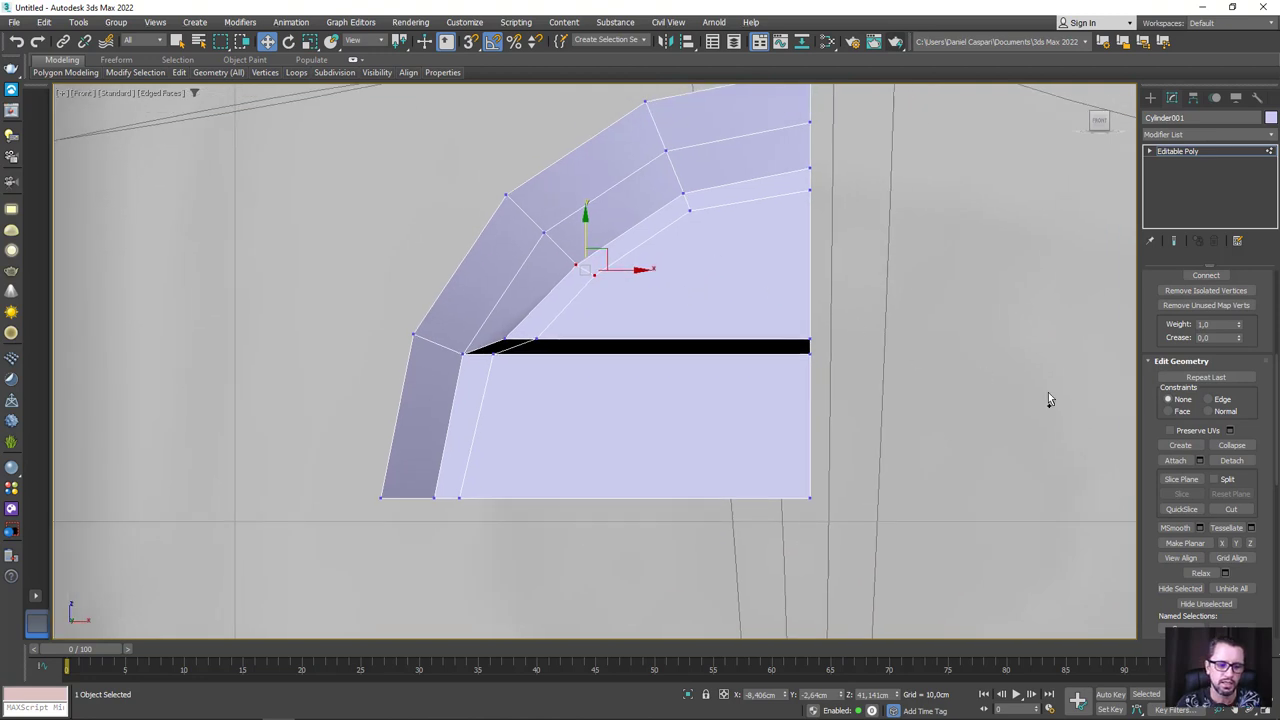
scroll(1257, 510, down, 3)
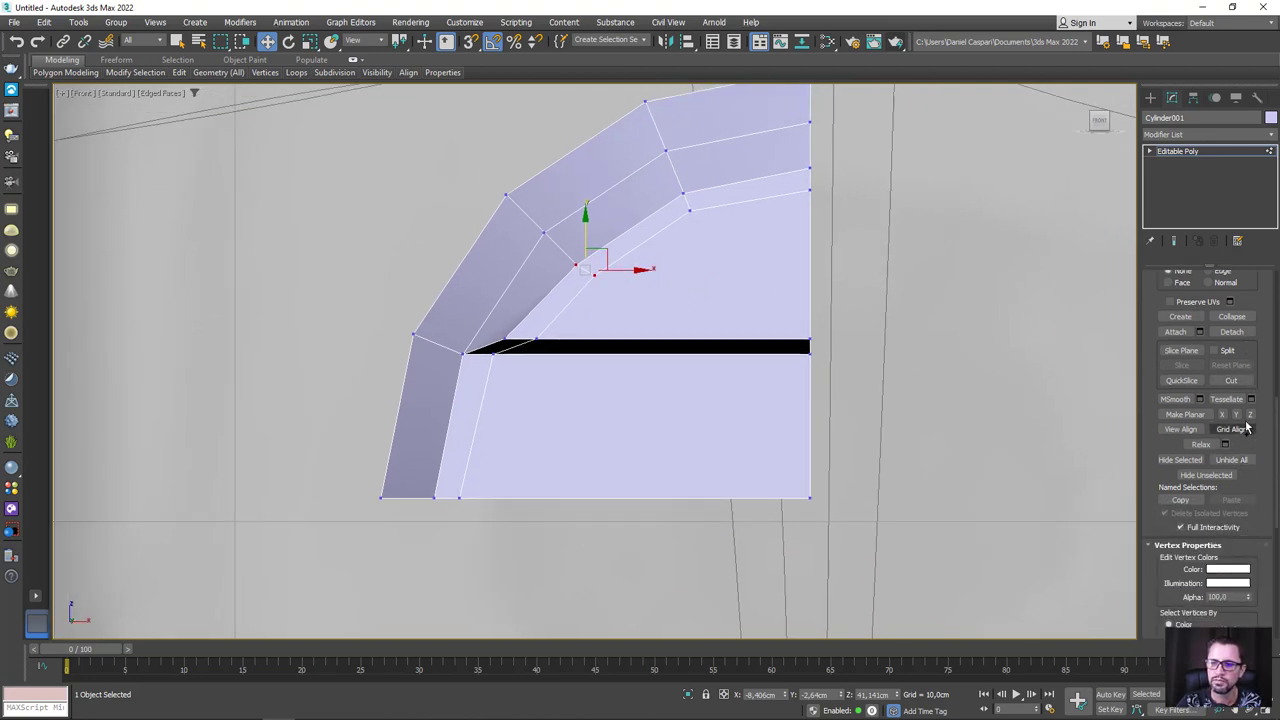
Cut a vertical edge from the top edge to the bottom edge
click(1231, 381)
click(689, 211)
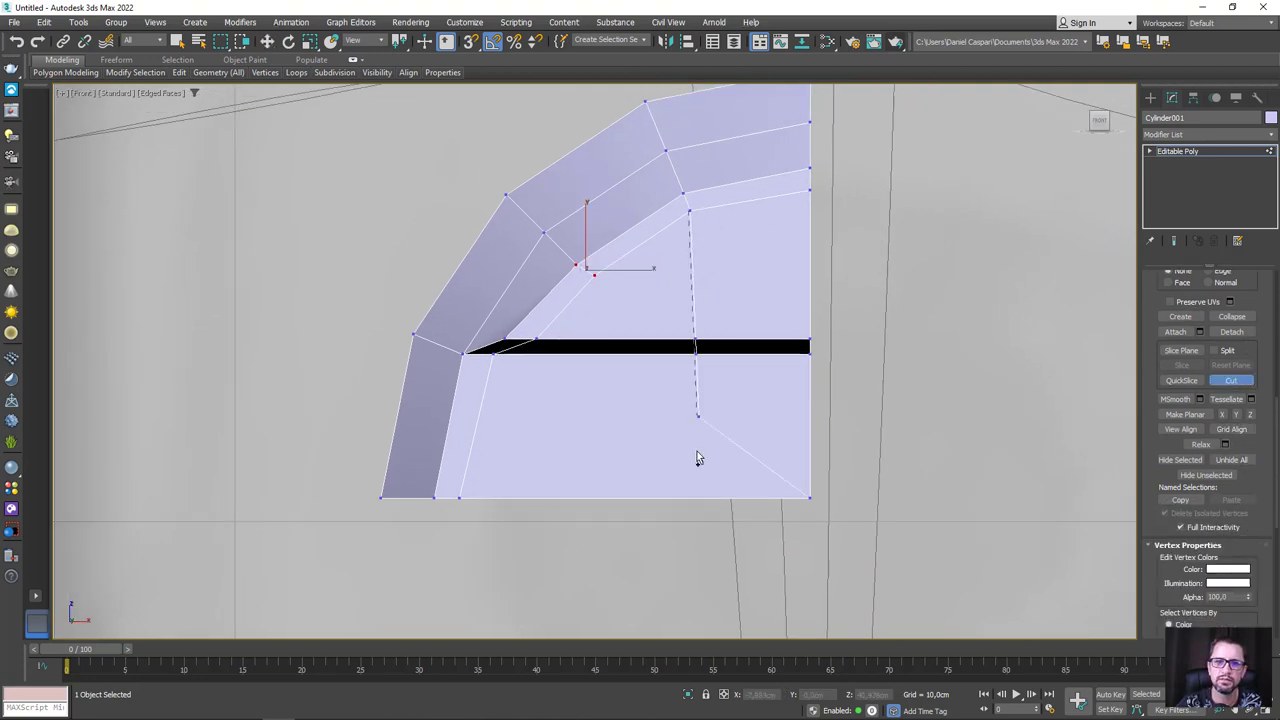
click(689, 499)
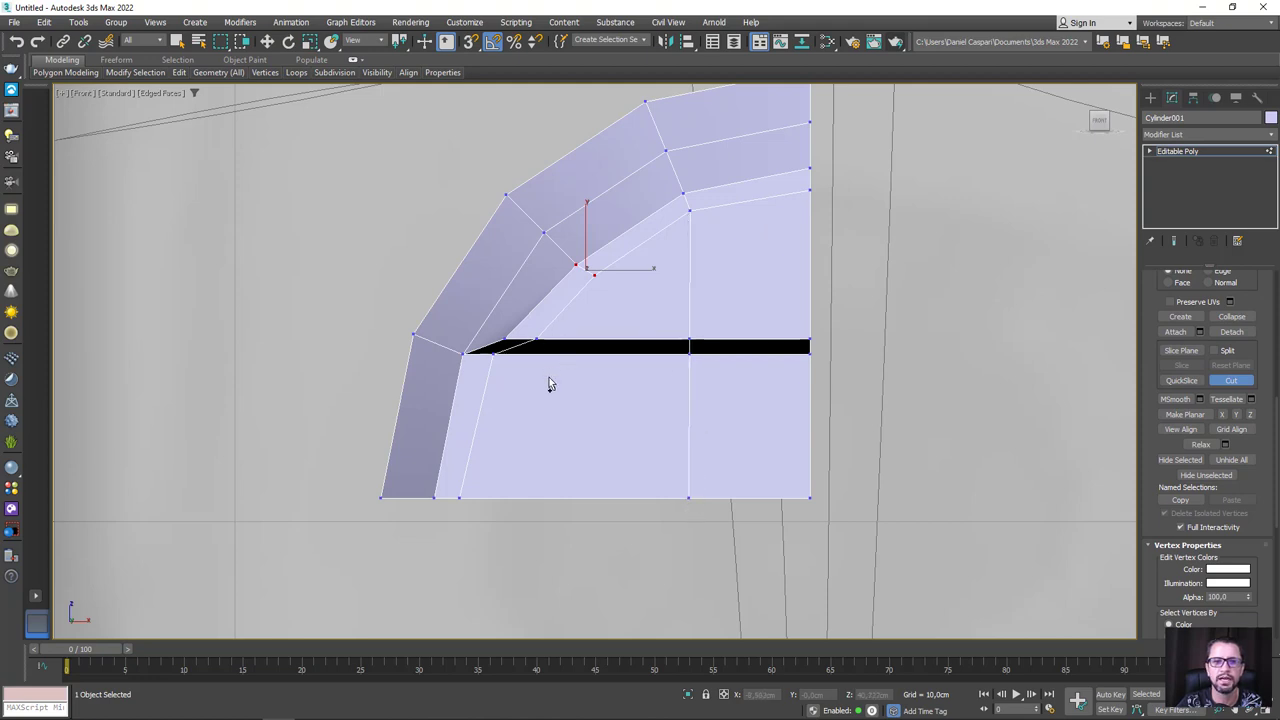
right_click(508, 443)
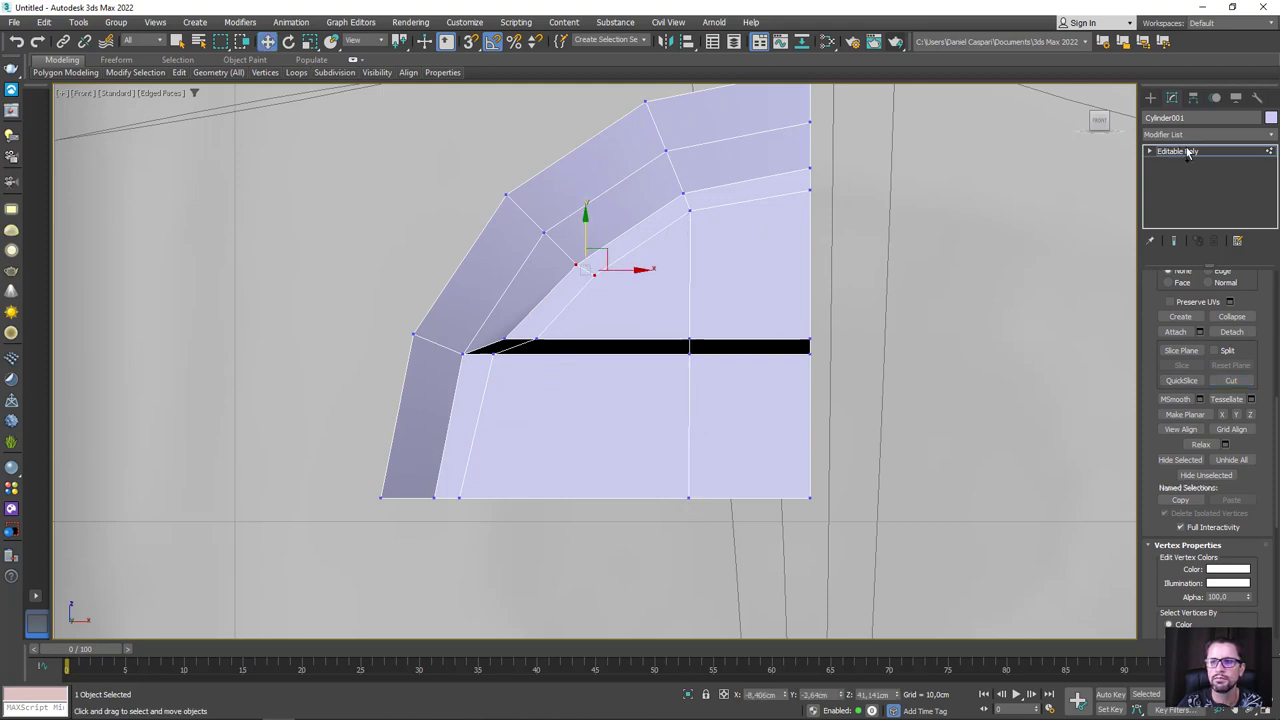
click(1185, 151)
click(1199, 136)
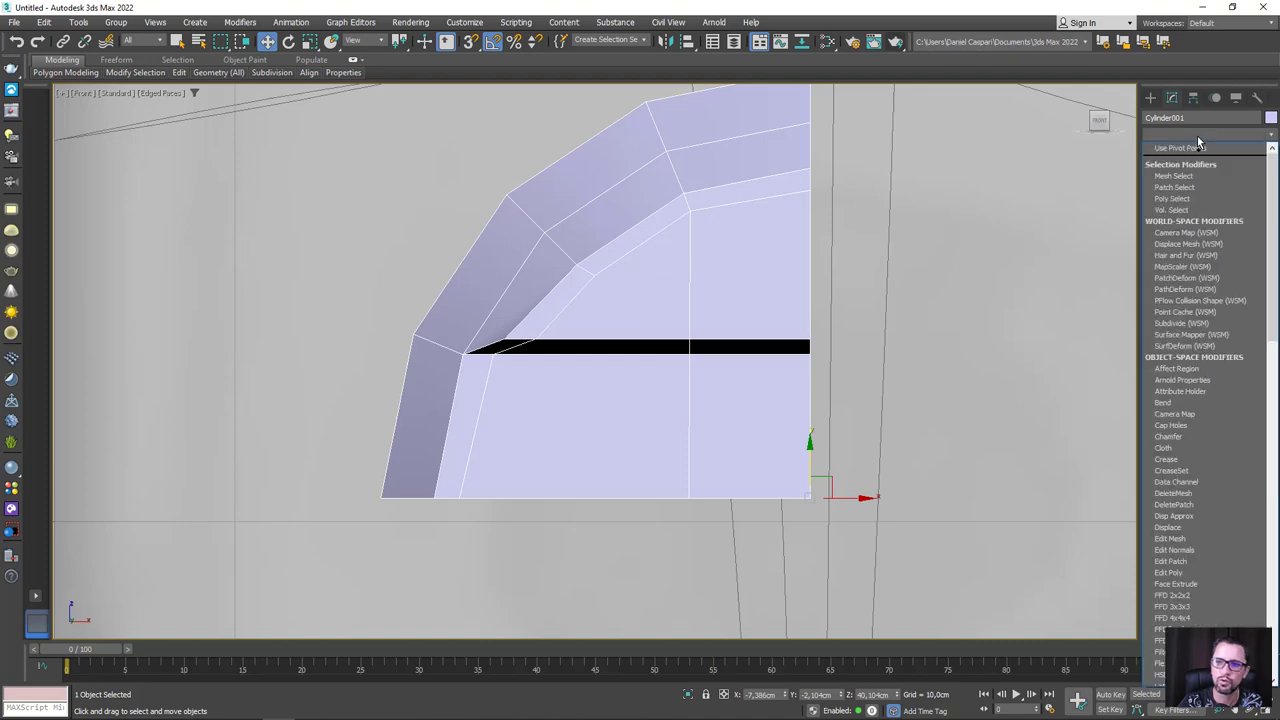
Add an OpenSubdiv modifier and preview the base mesh at edge level
text(o)
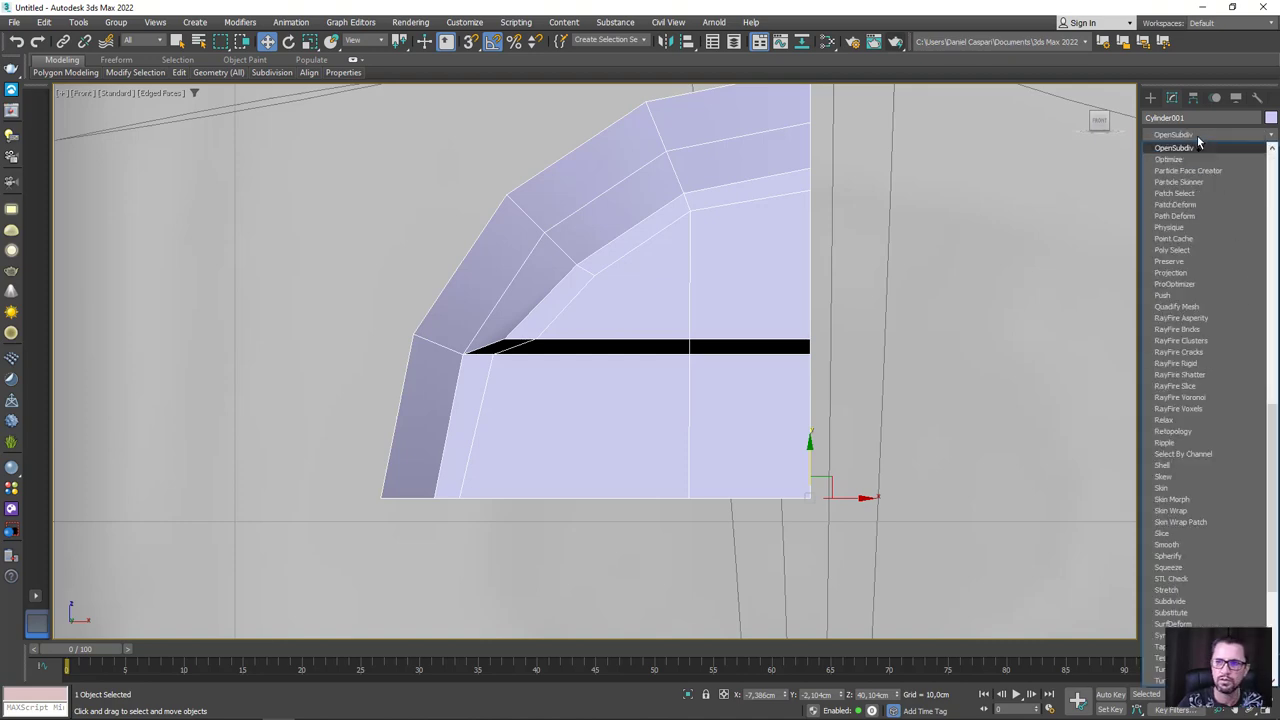
key(Return)
mouse_move(590, 326)
alt+middle_down()
mouse_move(691, 343)
mouse_move(668, 289)
mouse_move(691, 320)
mouse_move(713, 323)
alt+middle_up()
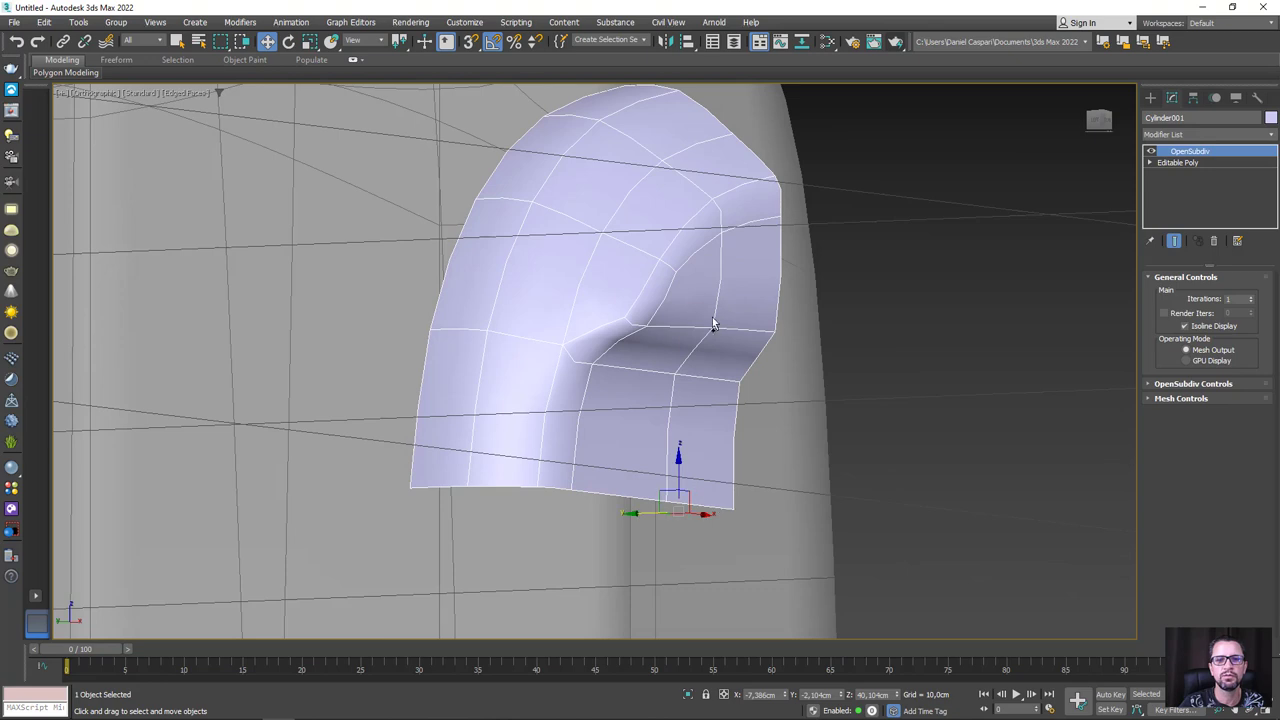
click(1150, 151)
click(1150, 162)
click(1172, 185)
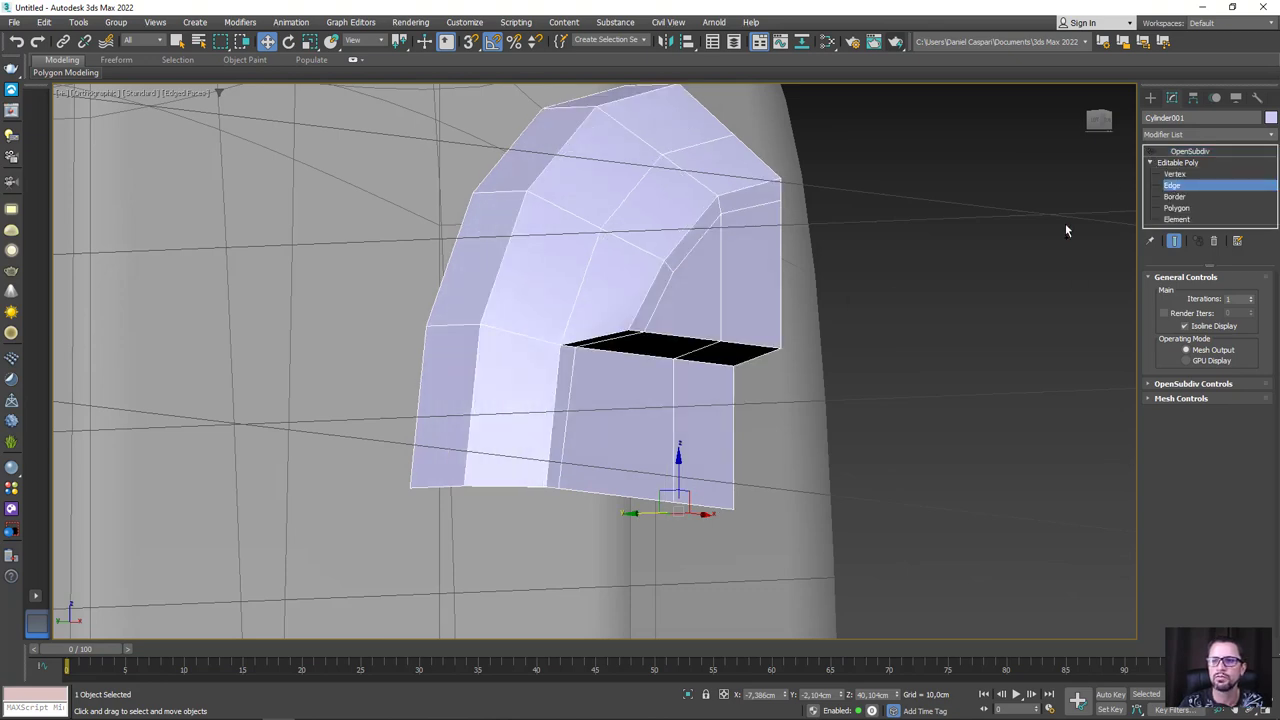
Select the edges bordering the slot and the left-column edge loop for creasing
click(675, 341)
ctrl+double_click(641, 318)
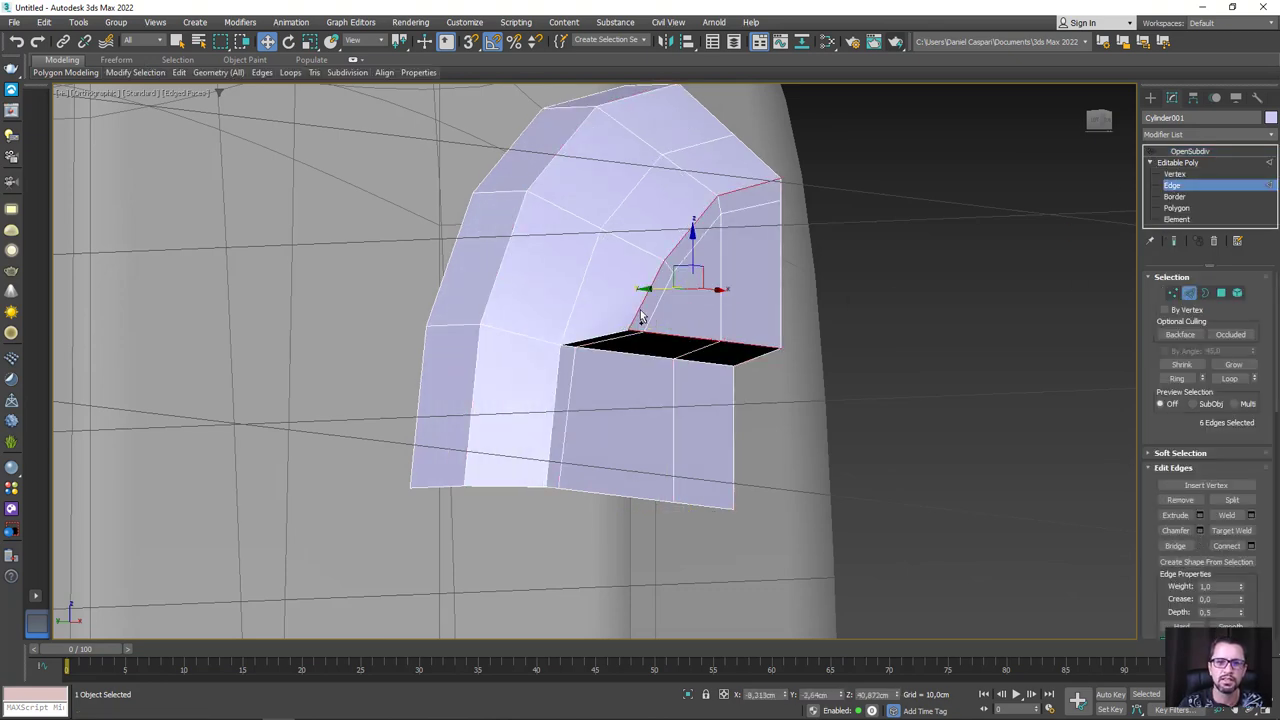
ctrl+click(592, 346)
ctrl+click(605, 356)
ctrl+click(560, 379)
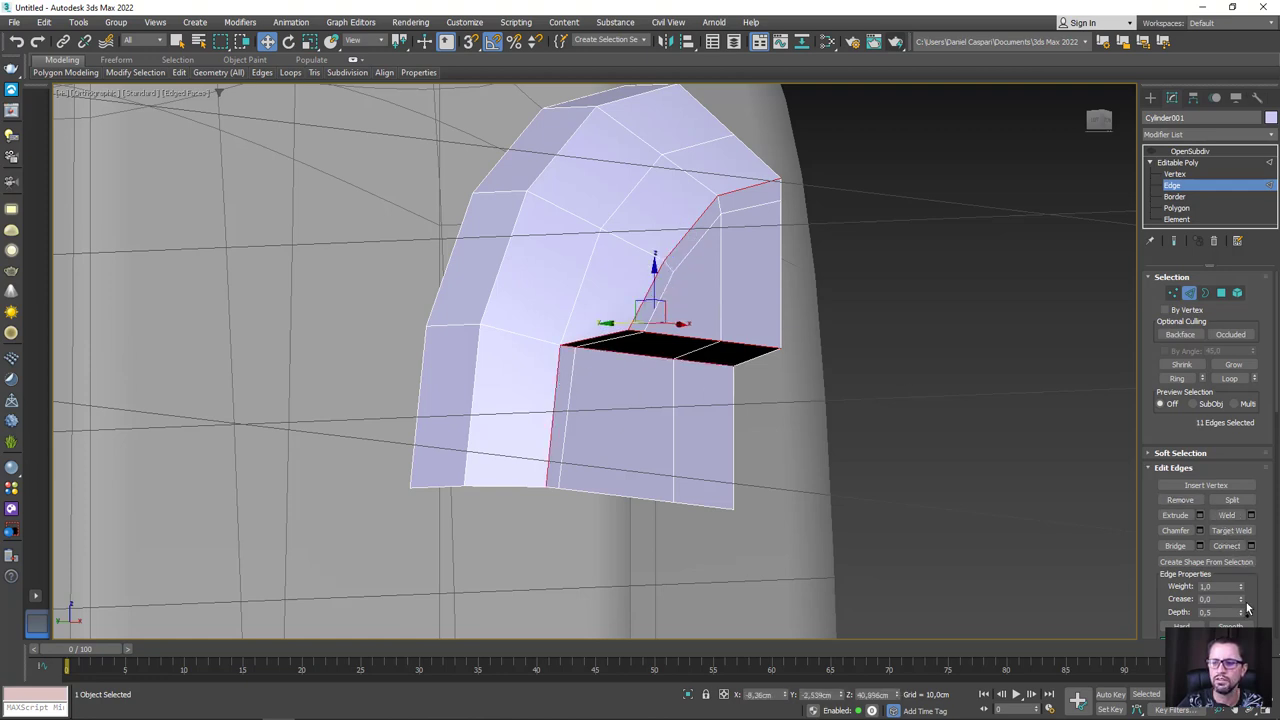
double_click(505, 264)
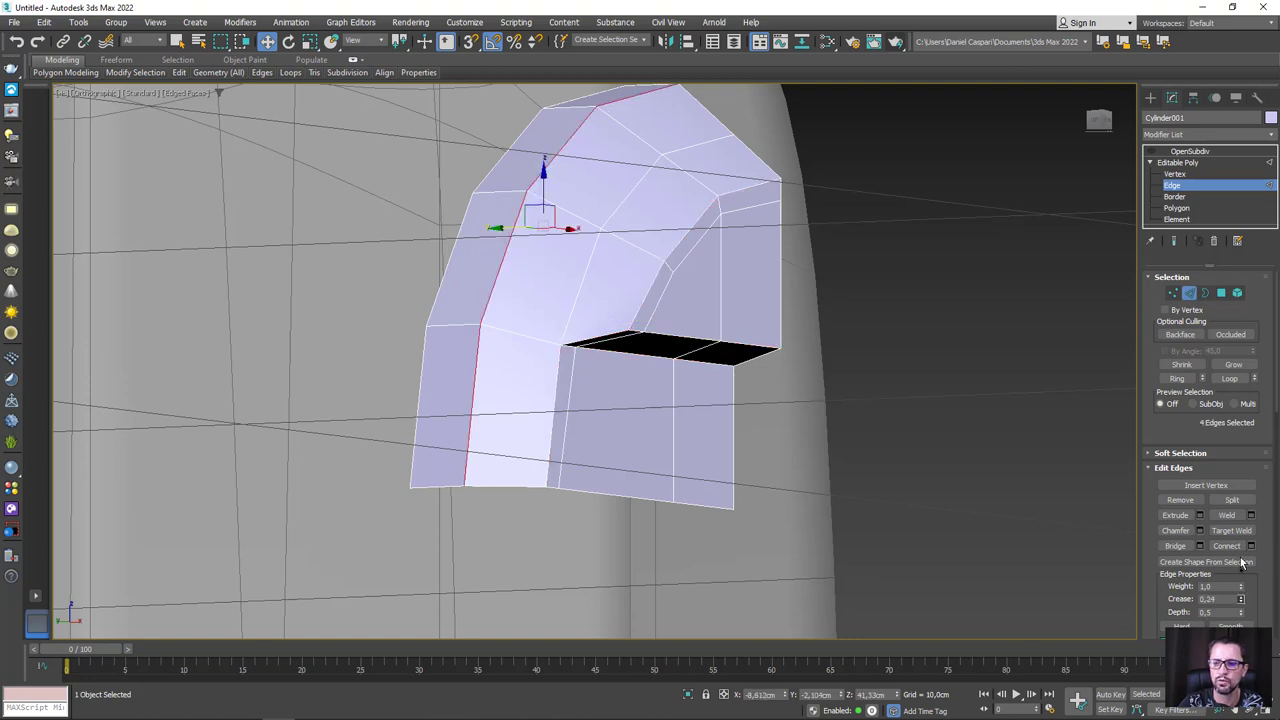
click(1178, 162)
Set OpenSubdiv iterations to 2, then switch smoothing off to show the low-poly mesh
click(1189, 151)
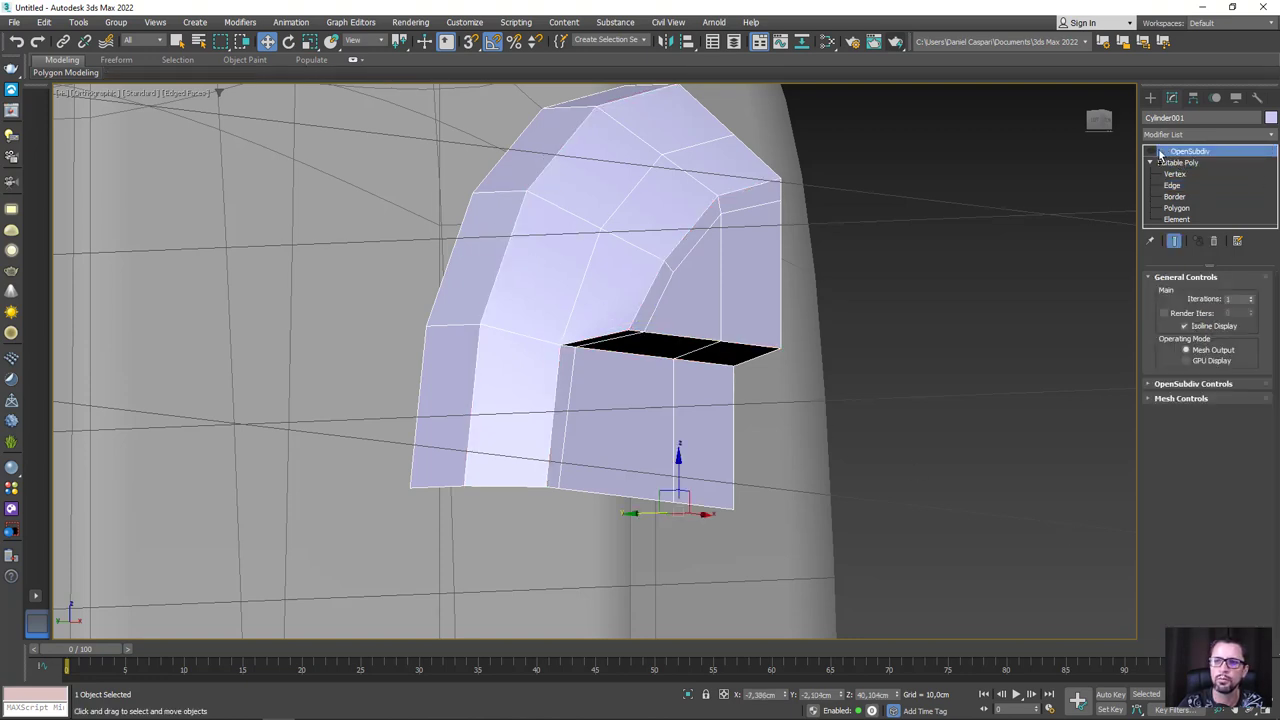
click(1151, 151)
alt+middle_drag(743, 328, 666, 323)
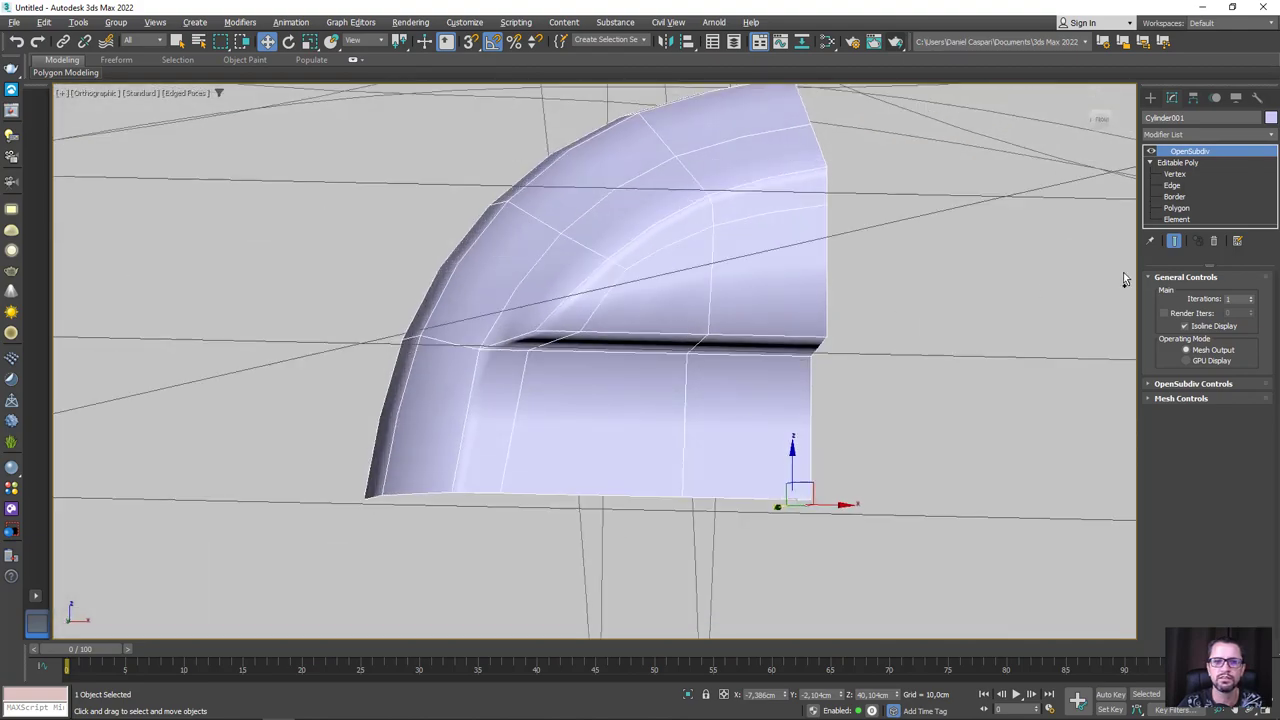
click(1251, 298)
mouse_move(949, 333)
alt+middle_down()
mouse_move(691, 337)
mouse_move(773, 332)
mouse_move(820, 368)
mouse_move(814, 386)
mouse_move(737, 380)
mouse_move(738, 367)
alt+middle_up()
click(1150, 151)
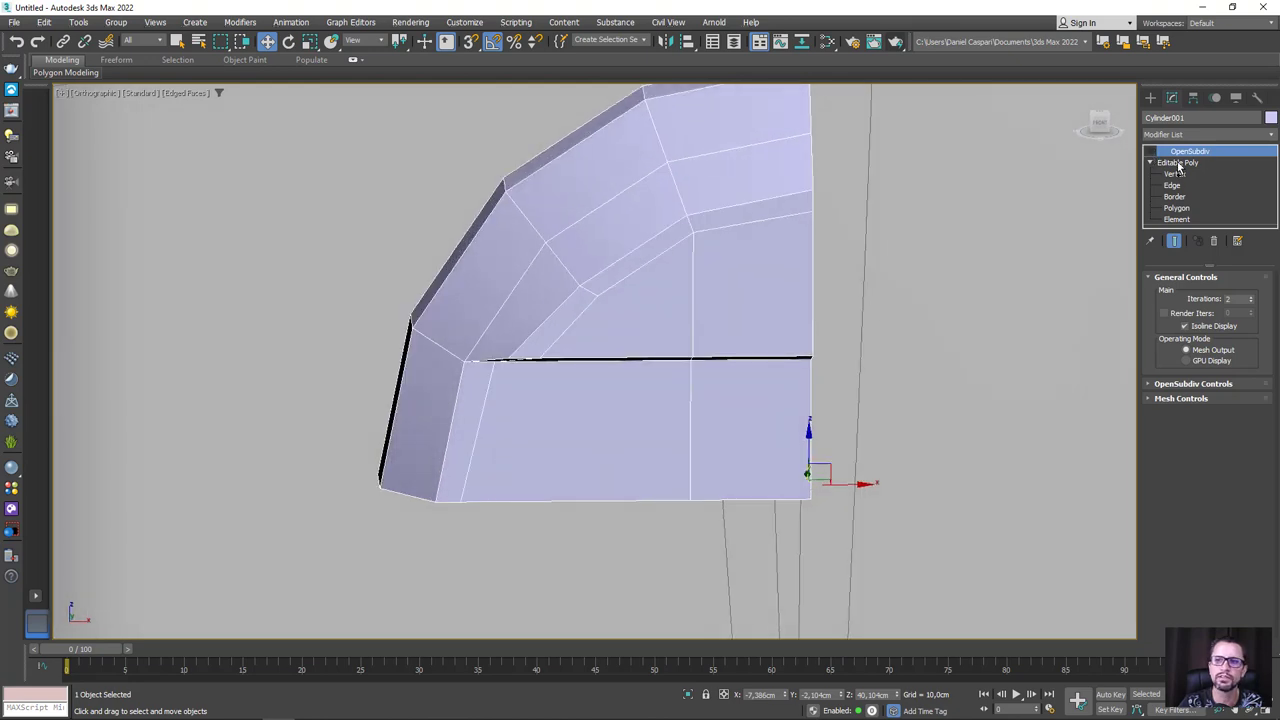
click(1178, 163)
click(1270, 134)
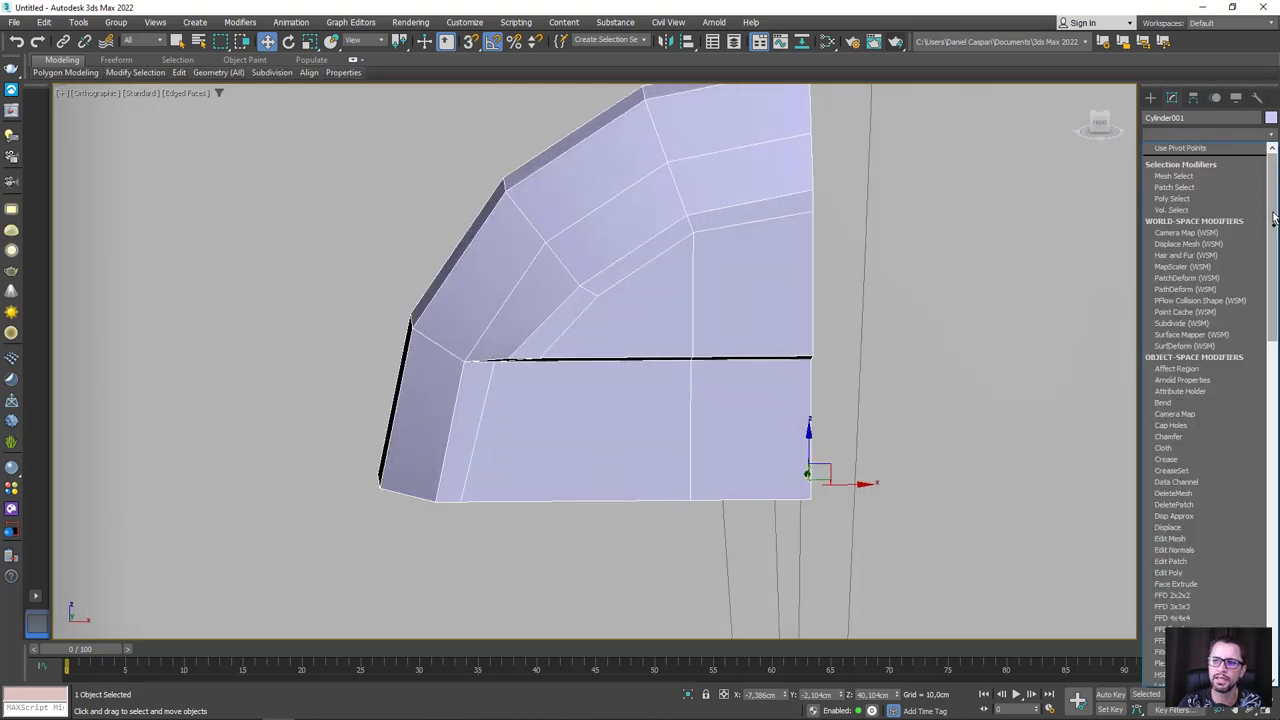
Add a Symmetry modifier that mirrors the quarter piece across X (flipped) and Y
drag(1273, 218, 1270, 555)
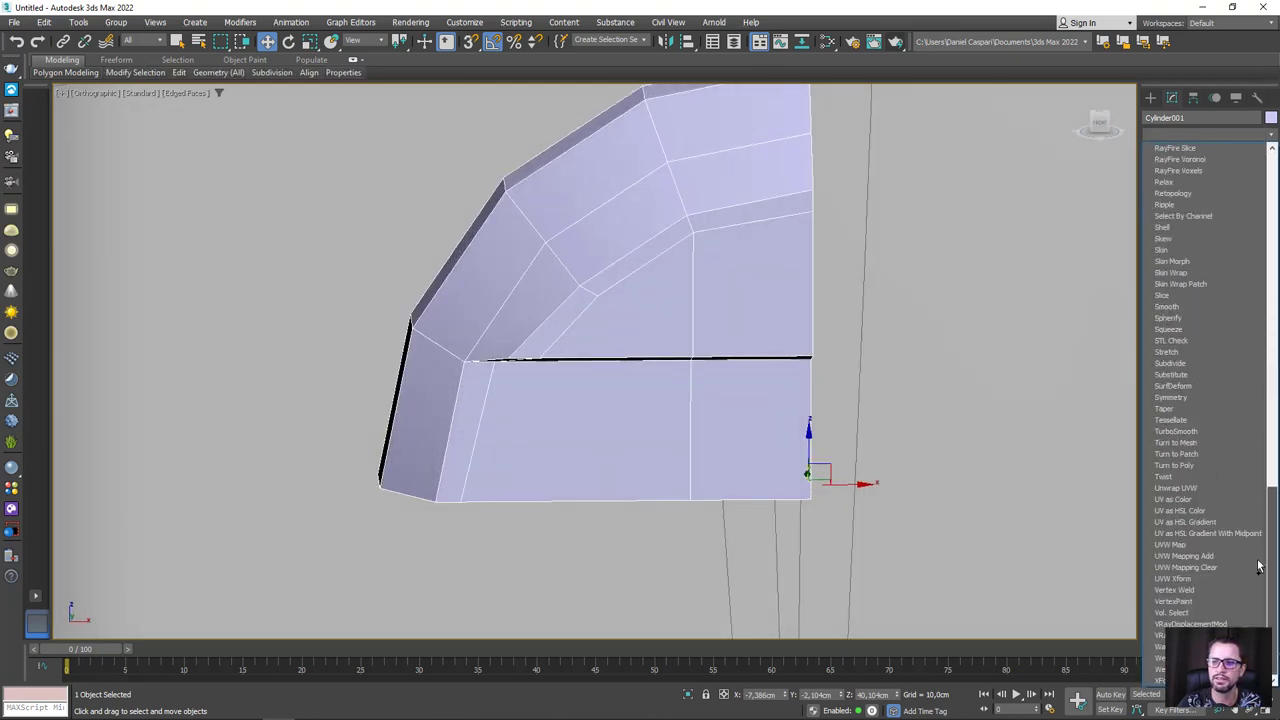
click(1181, 399)
alt+middle_drag(868, 363, 902, 361)
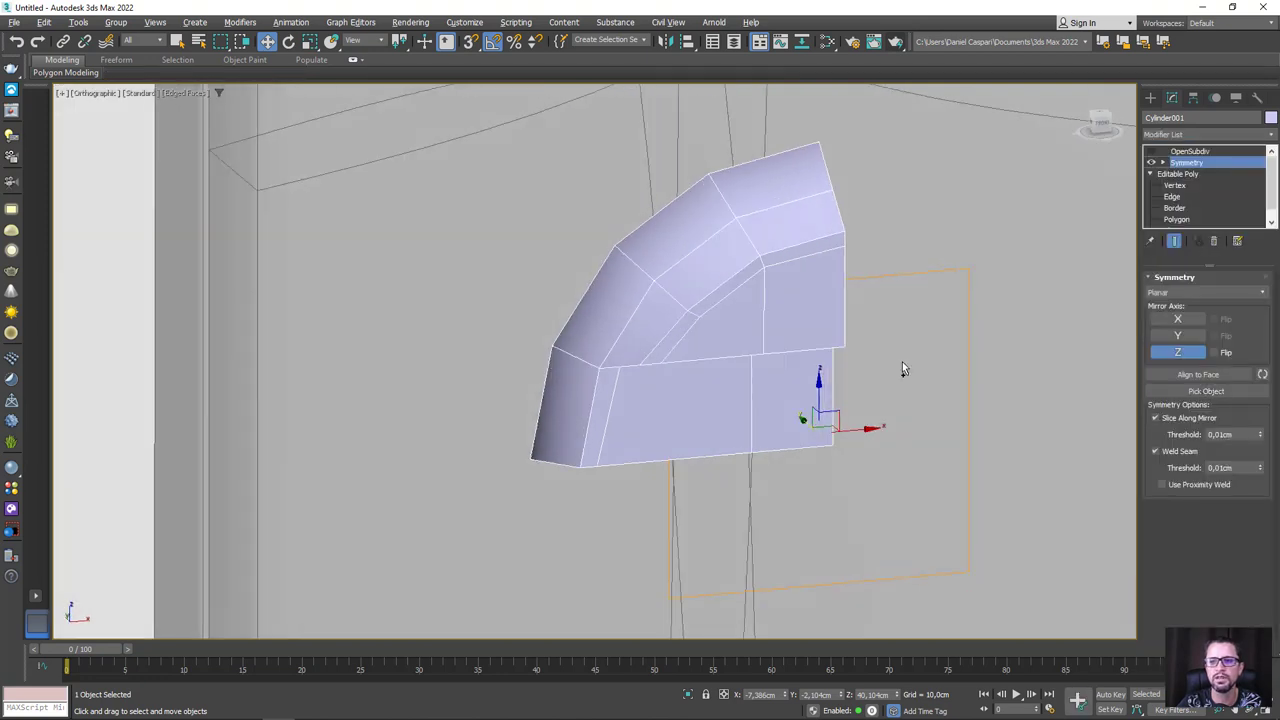
click(1179, 320)
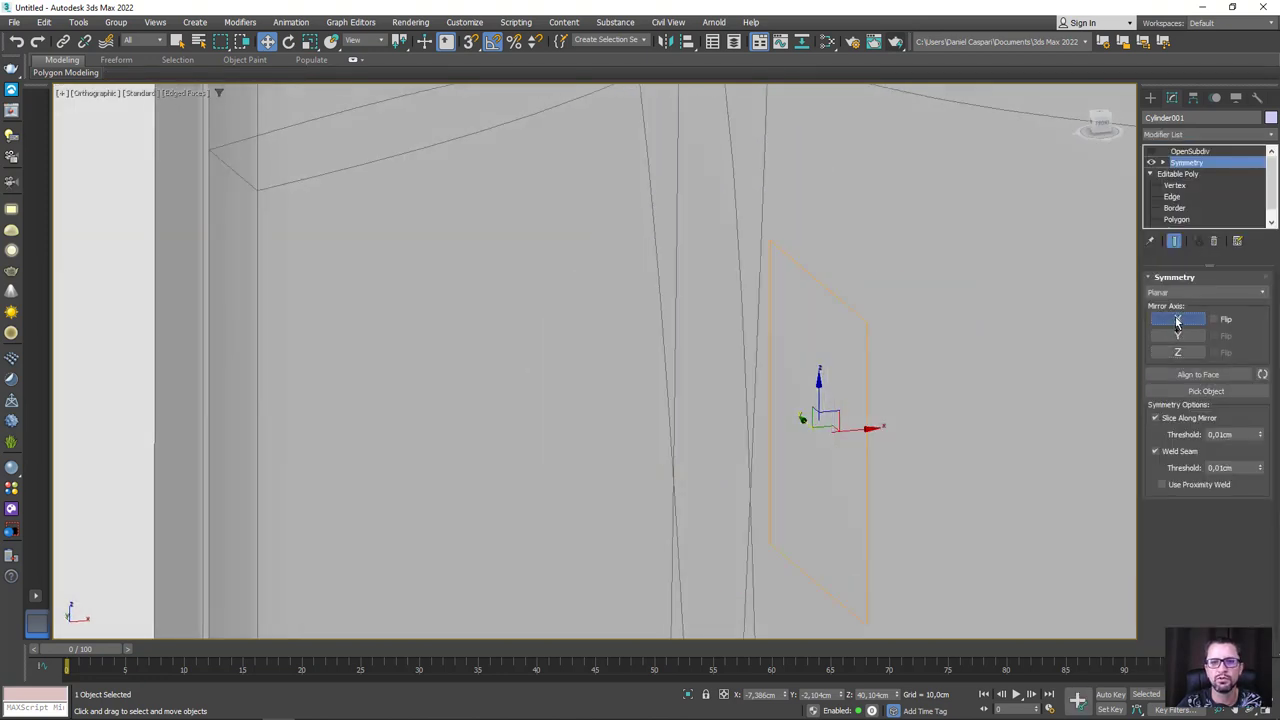
click(1215, 320)
click(1180, 336)
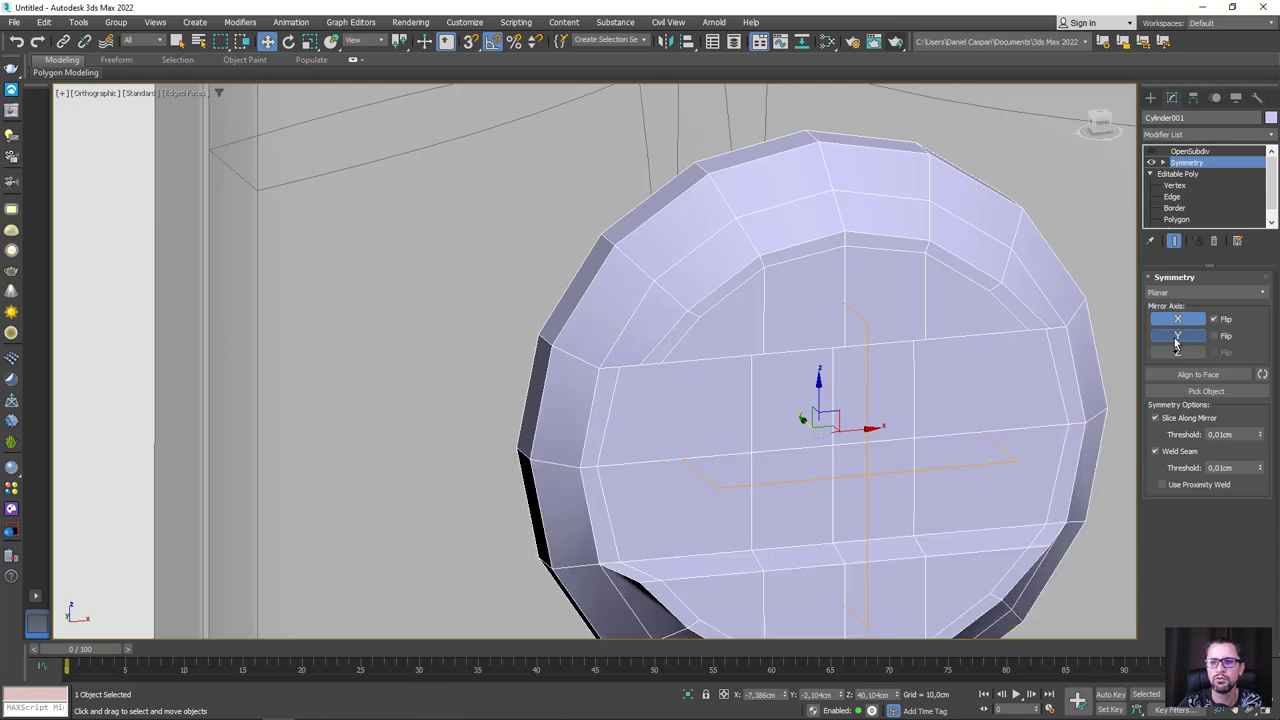
mouse_move(1006, 386)
alt+middle_down()
mouse_move(1009, 323)
mouse_move(928, 260)
mouse_move(1131, 167)
alt+middle_up()
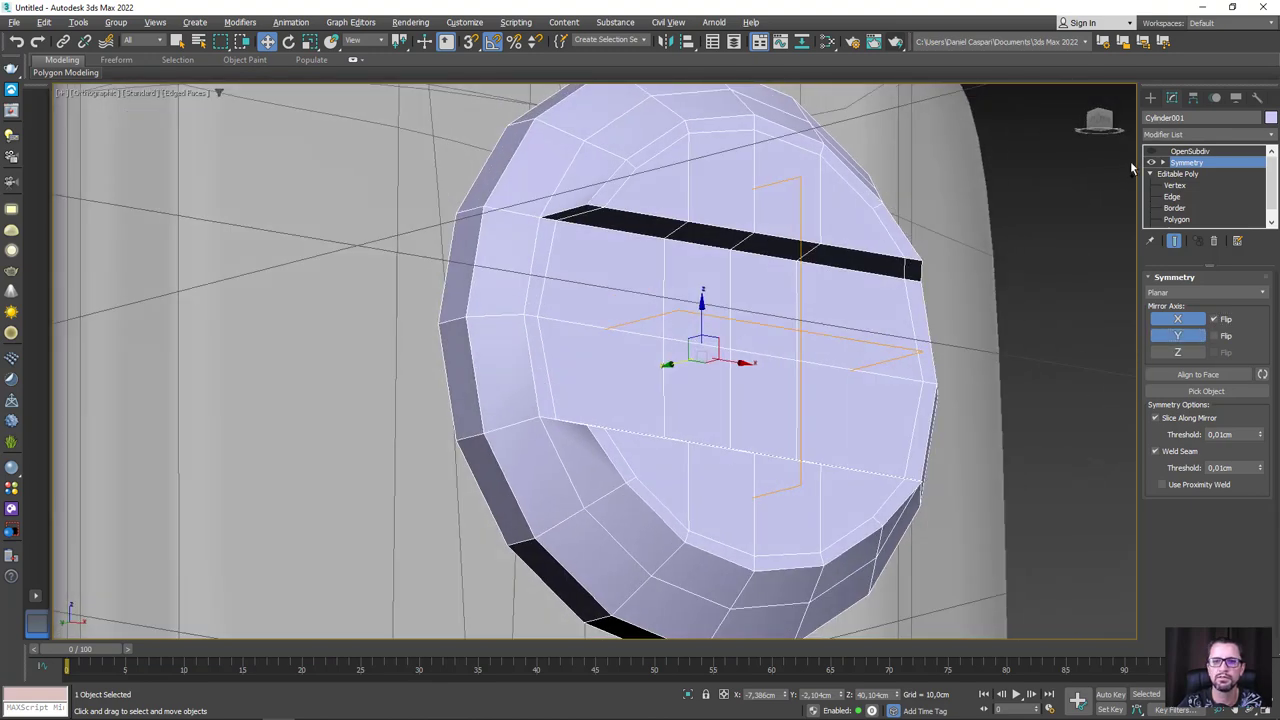
Turn OpenSubdiv smoothing back on to preview the full slotted screw head
click(1192, 153)
click(1151, 152)
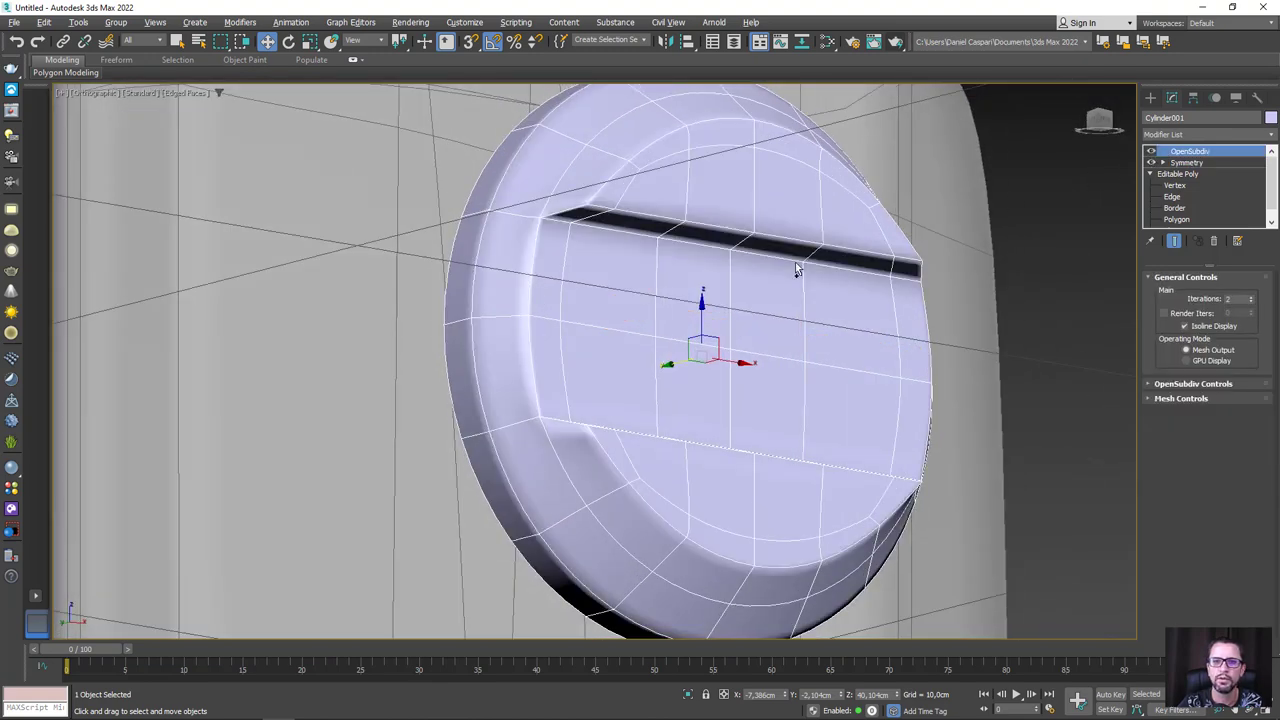
mouse_move(795, 262)
alt+middle_down()
mouse_move(867, 282)
mouse_move(757, 303)
mouse_move(803, 294)
alt+middle_up()
scroll(757, 303, down, 2)
scroll(803, 294, down, 3)
scroll(769, 331, up, 5)
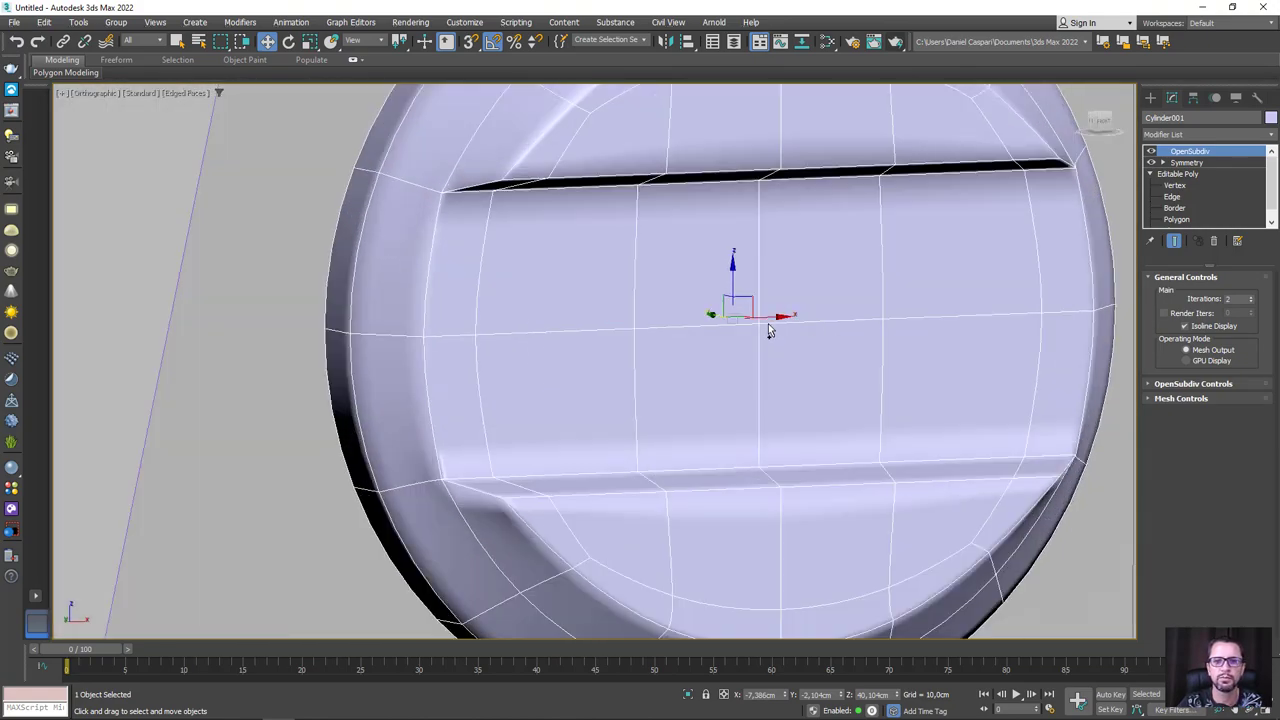
Disable smoothing and add an Edit Poly modifier above Symmetry at Vertex level
click(1151, 152)
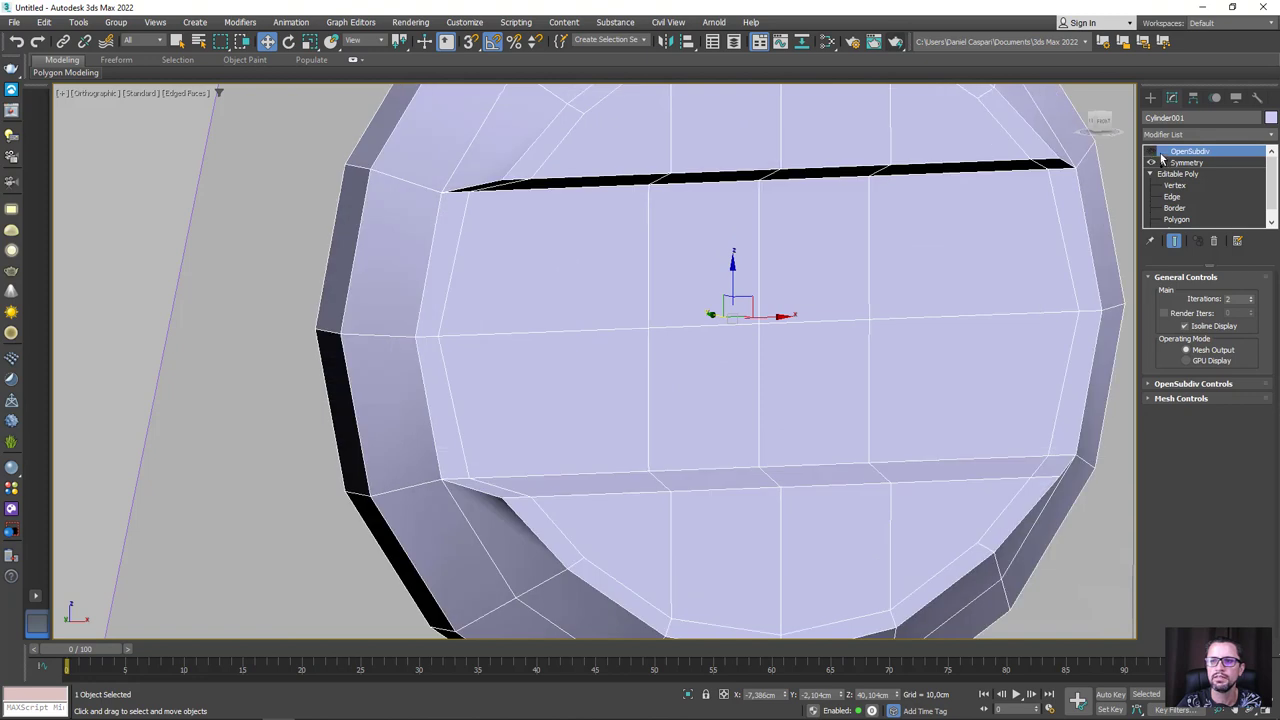
click(1186, 162)
click(1271, 140)
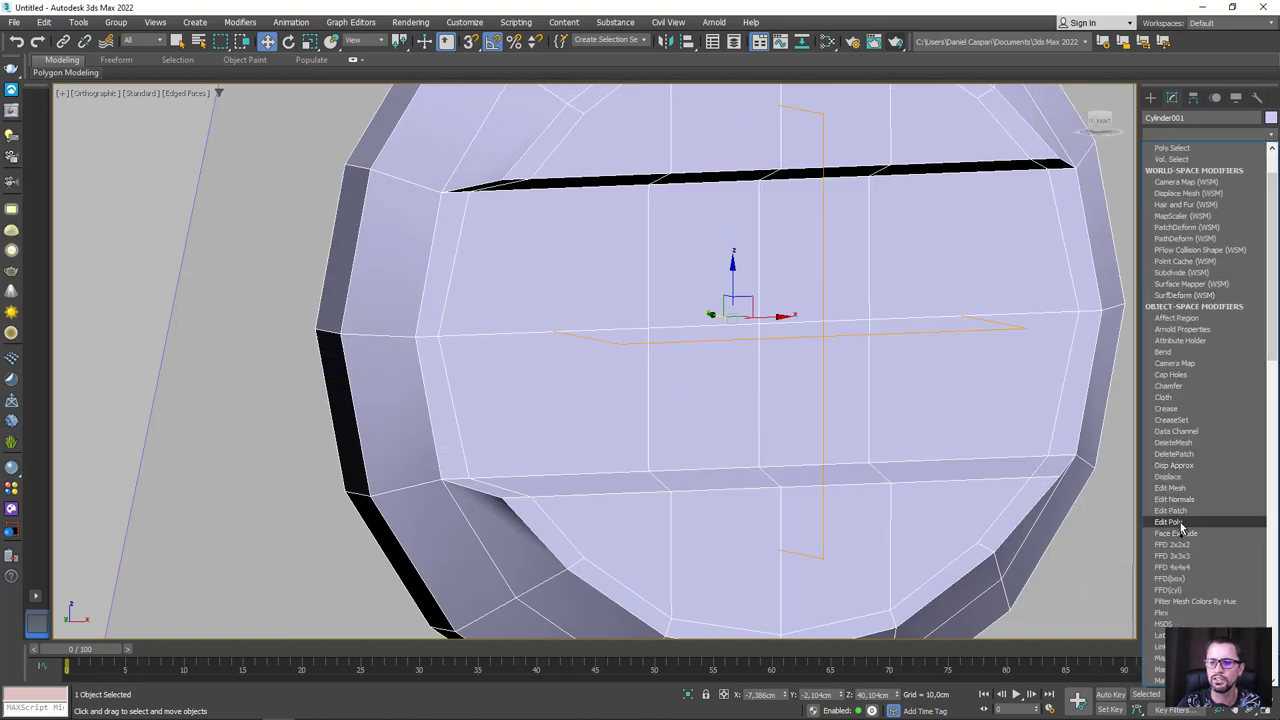
click(1172, 522)
click(1172, 382)
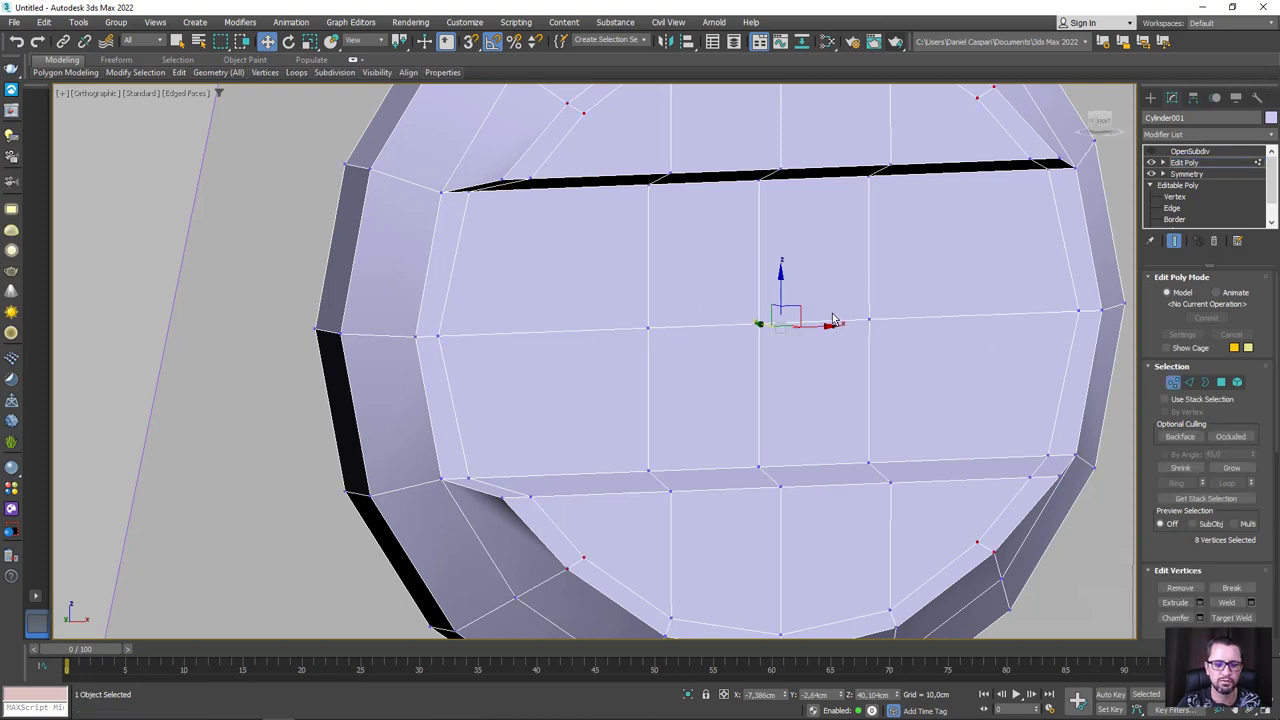
In Front view, scale the two middle-row head vertices outward
key(f)
key(z)
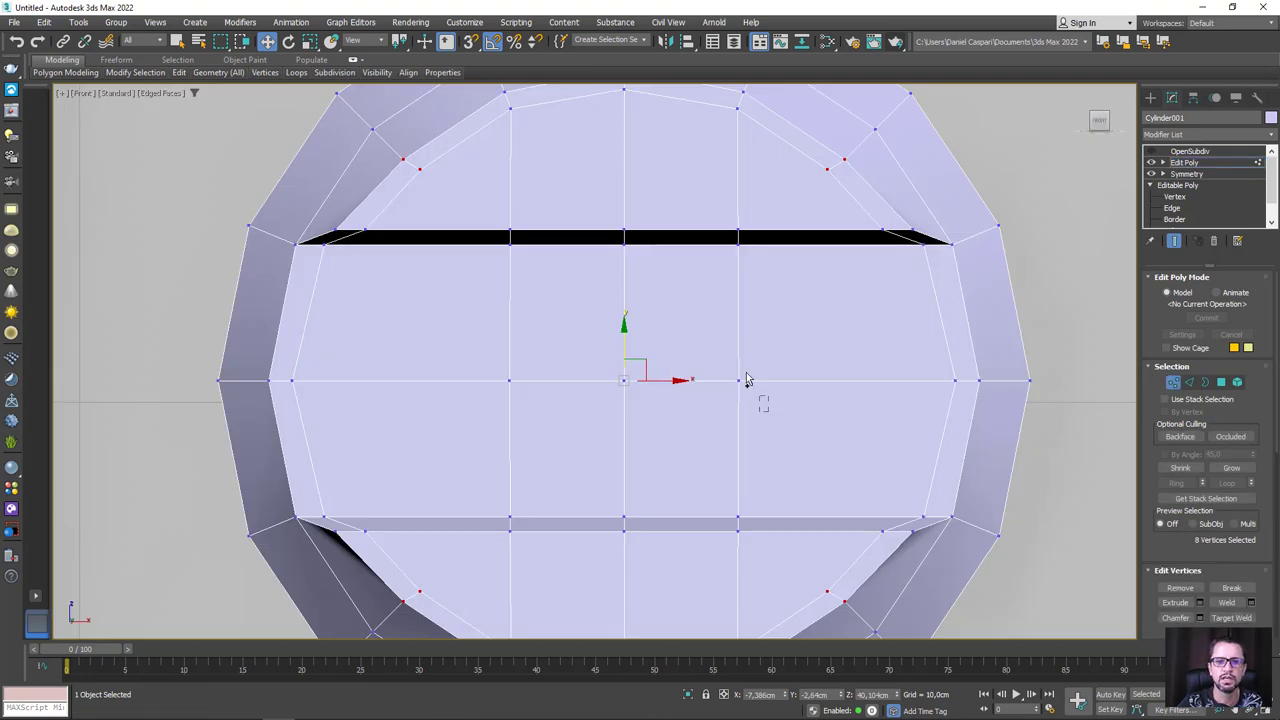
click(738, 380)
ctrl+click(510, 380)
key(r)
mouse_move(686, 383)
mouse_down()
mouse_move(717, 384)
mouse_move(709, 377)
mouse_up()
Select the centre vertex and the vertices along the slot's top and bottom edges
click(738, 237)
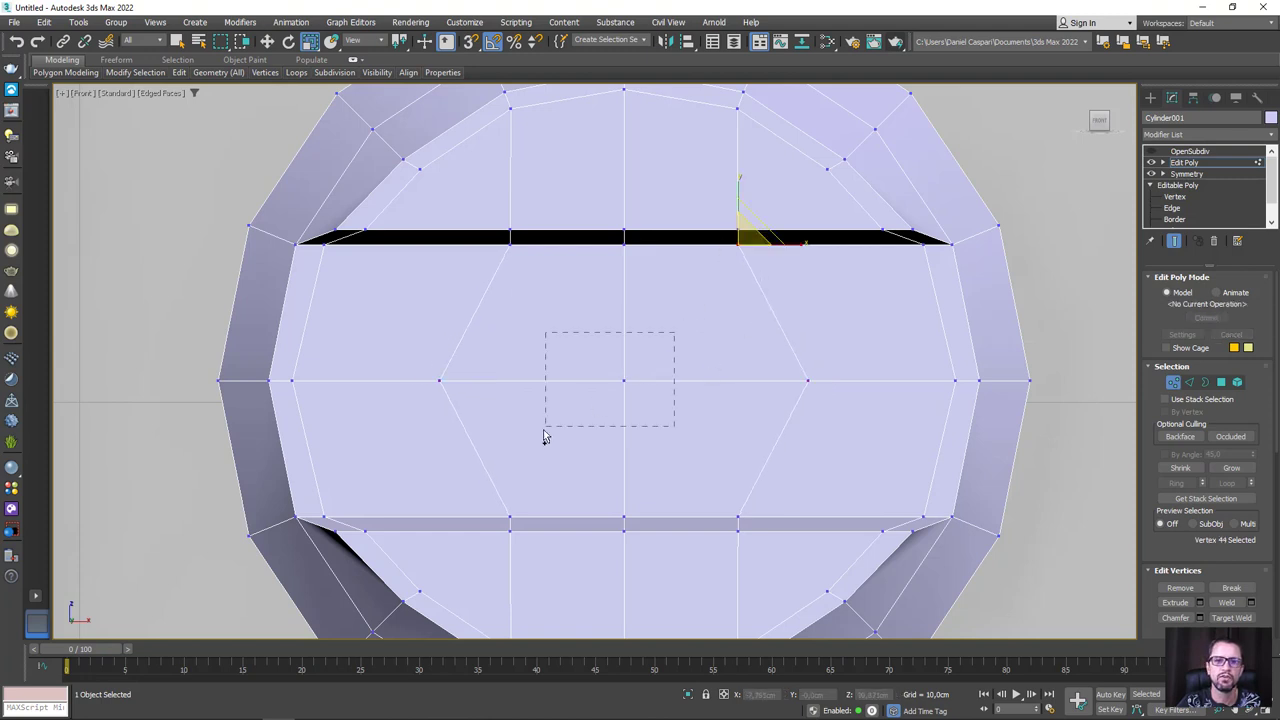
ctrl+click(624, 237)
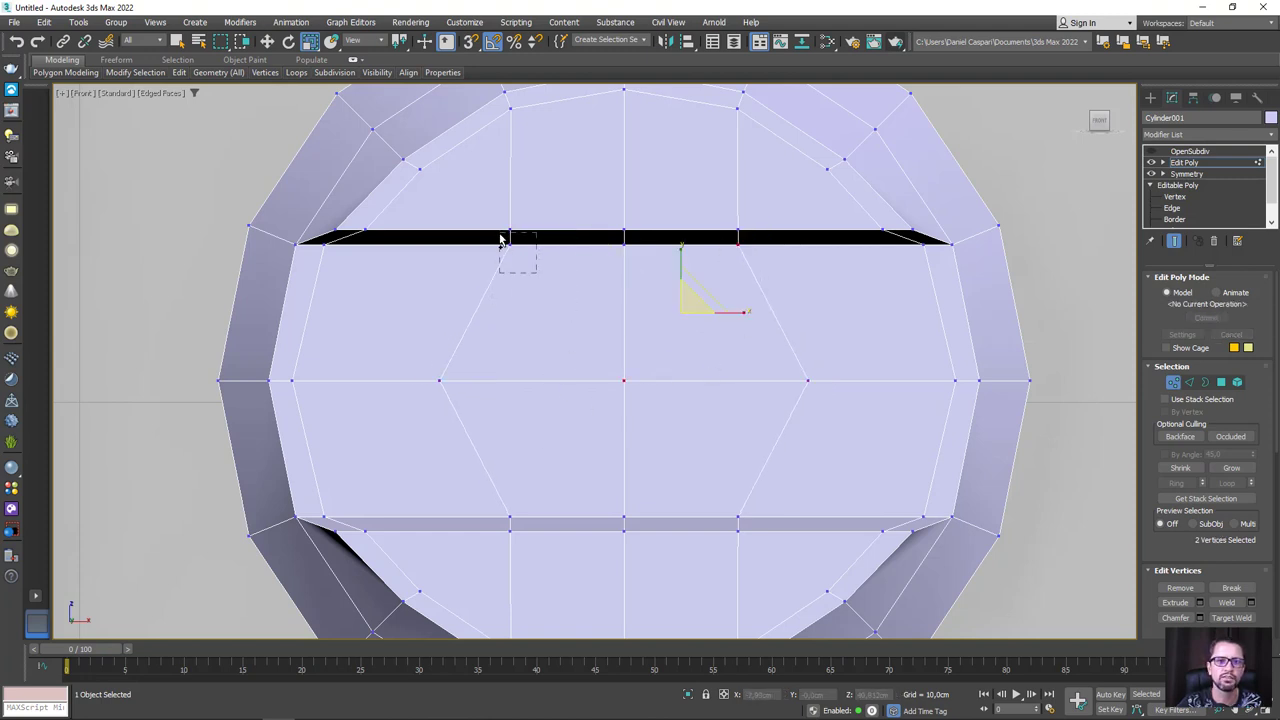
ctrl+click(503, 239)
ctrl+drag(495, 532, 576, 505)
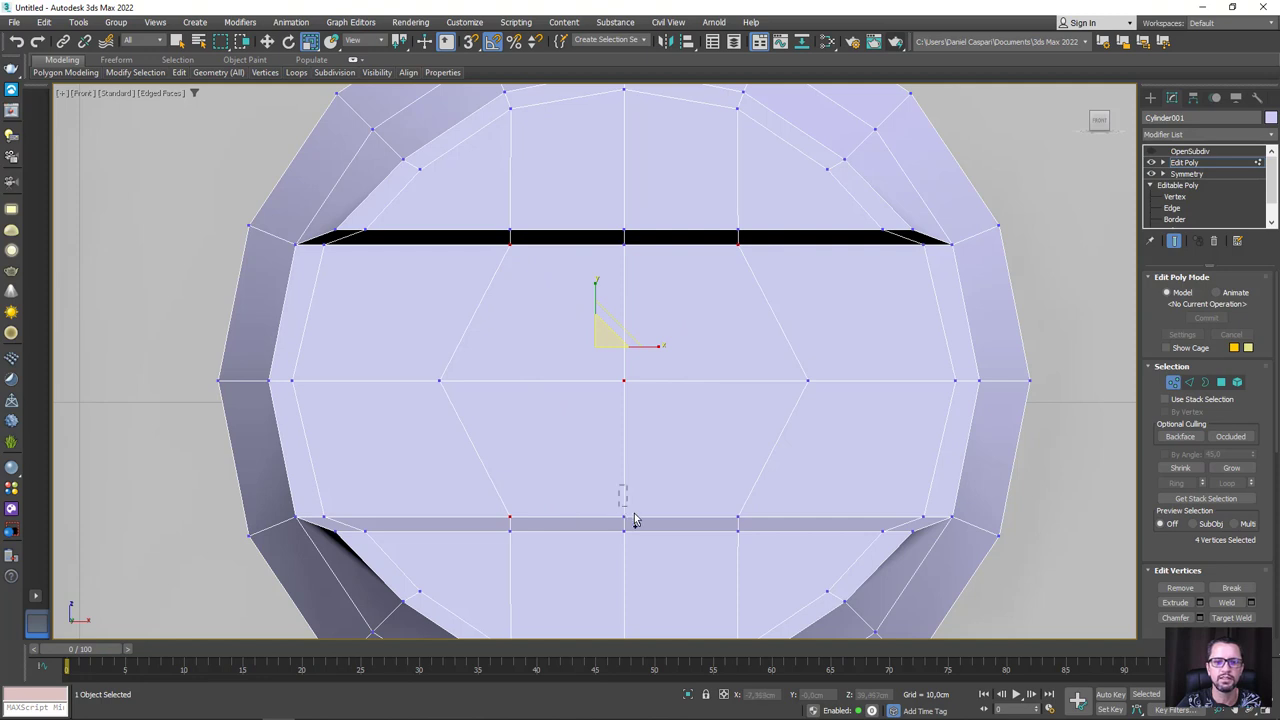
ctrl+drag(752, 521, 779, 527)
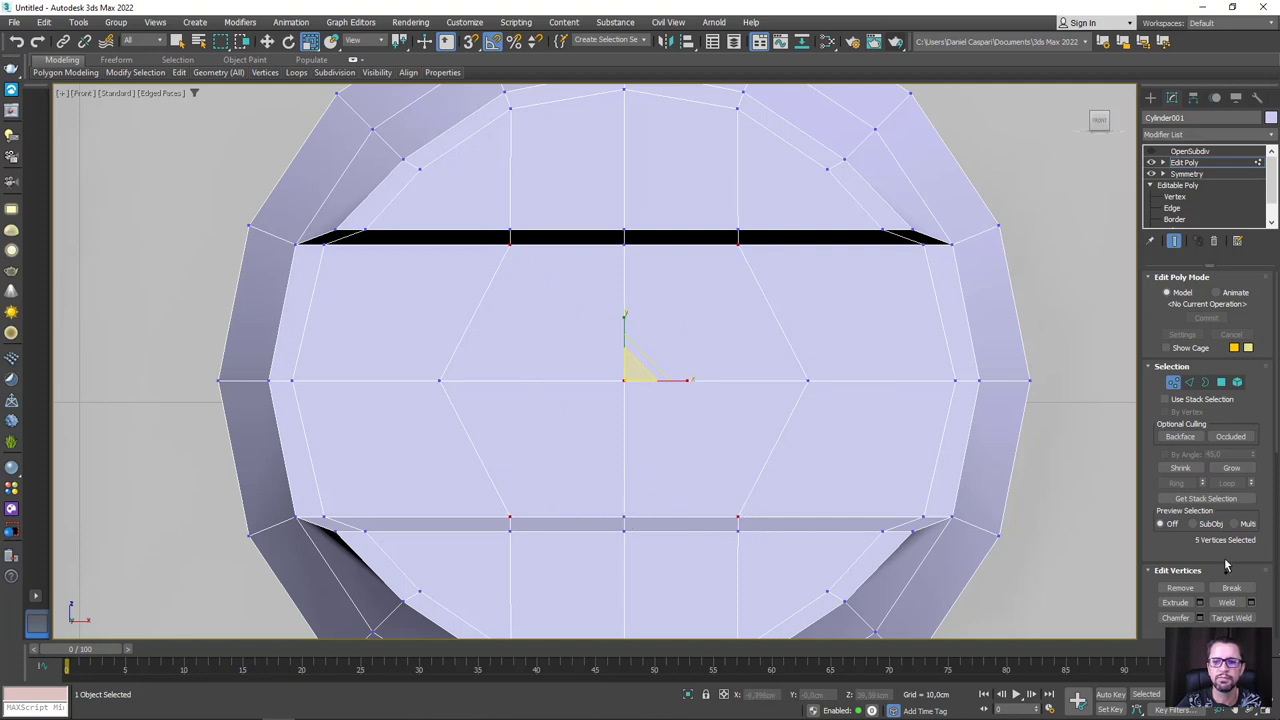
scroll(1178, 543, down, 3)
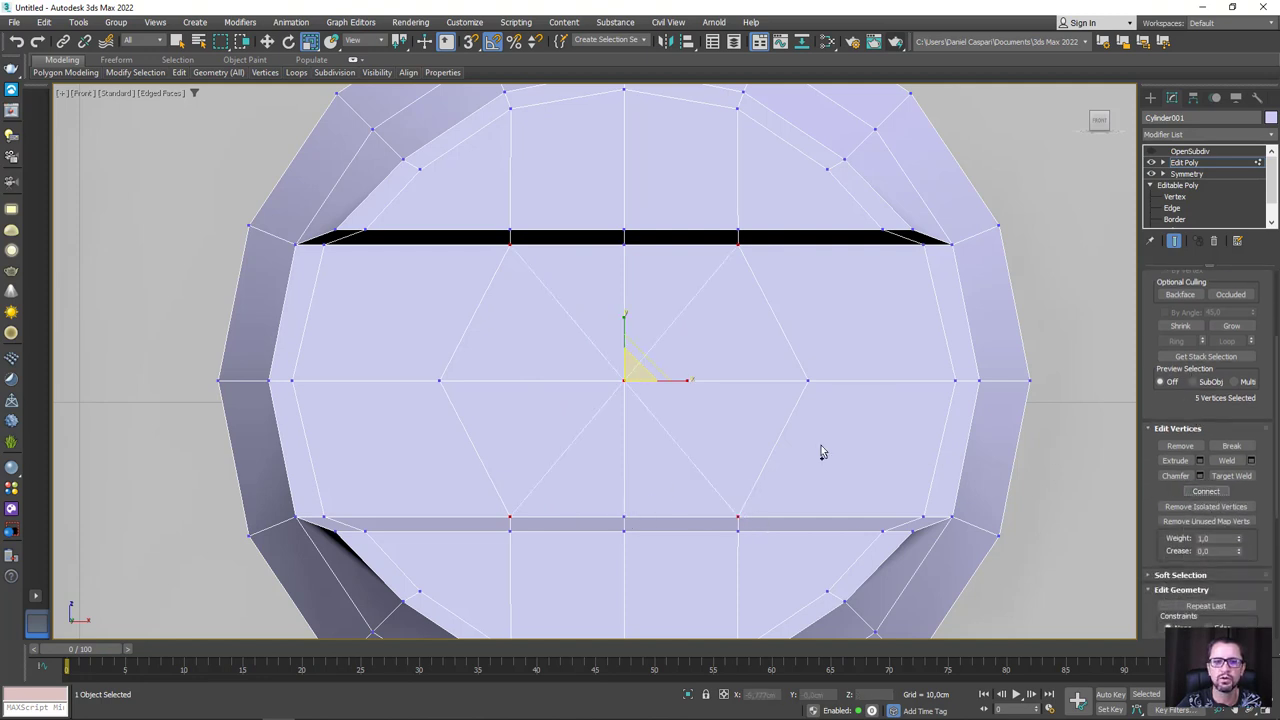
Extrude the selected vertices into a ring with a width of 0,618cm
click(1199, 461)
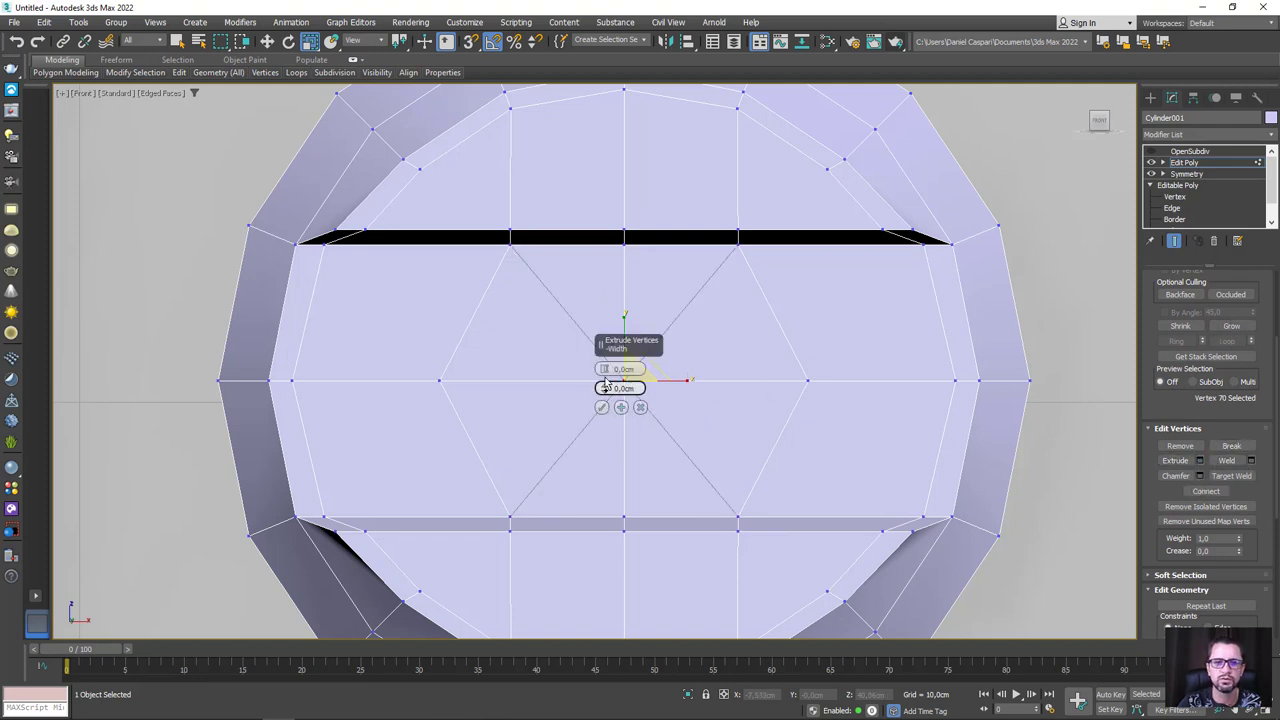
drag(614, 315, 638, 279)
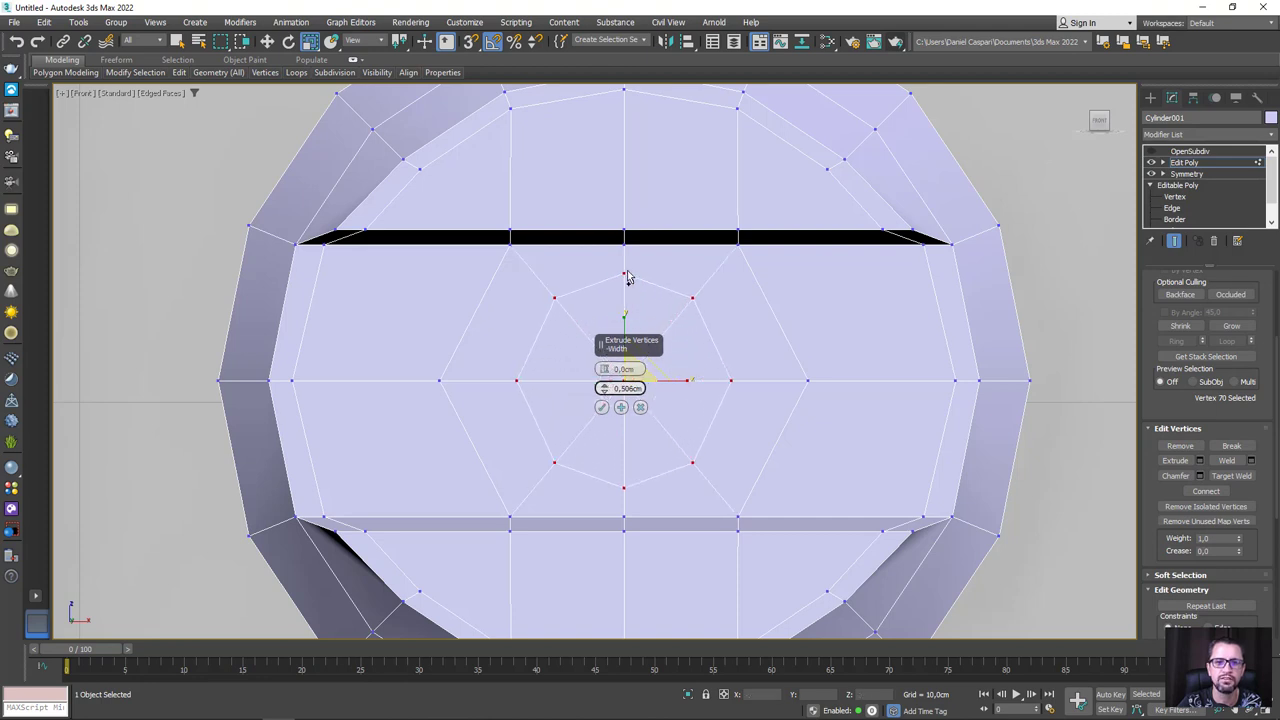
click(601, 407)
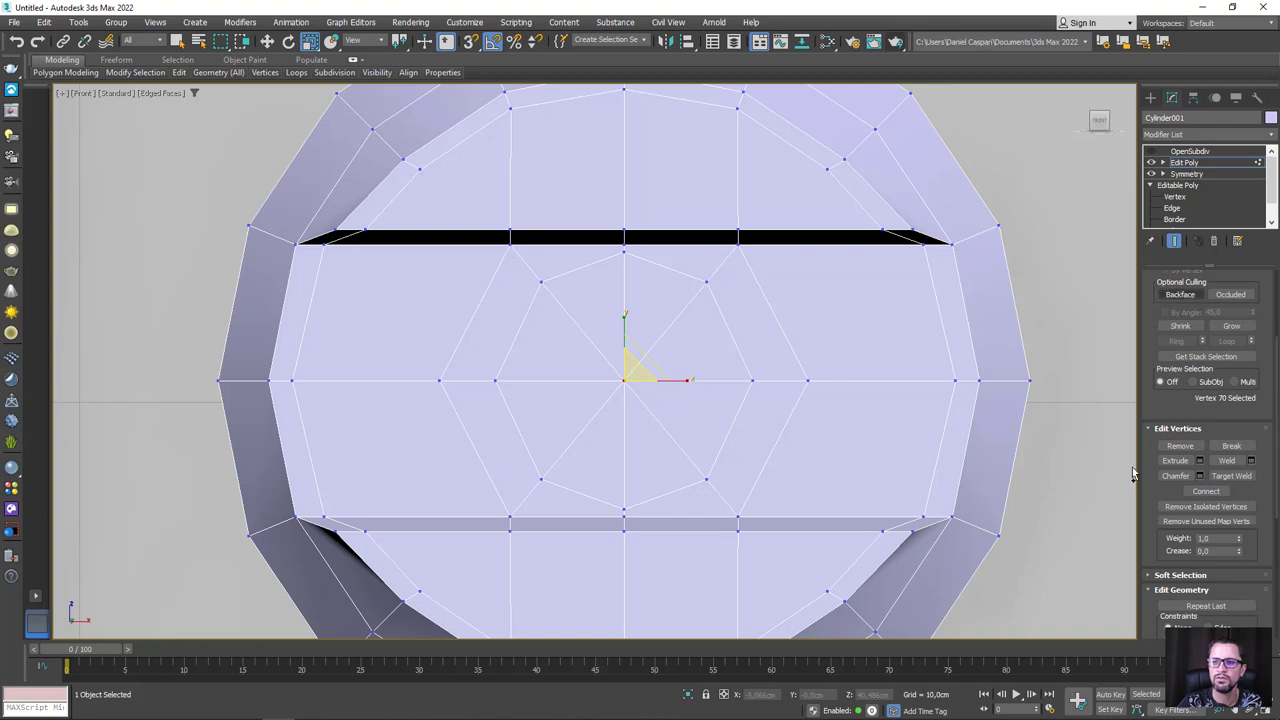
scroll(1162, 500, up, 2)
scroll(1162, 500, up, 1)
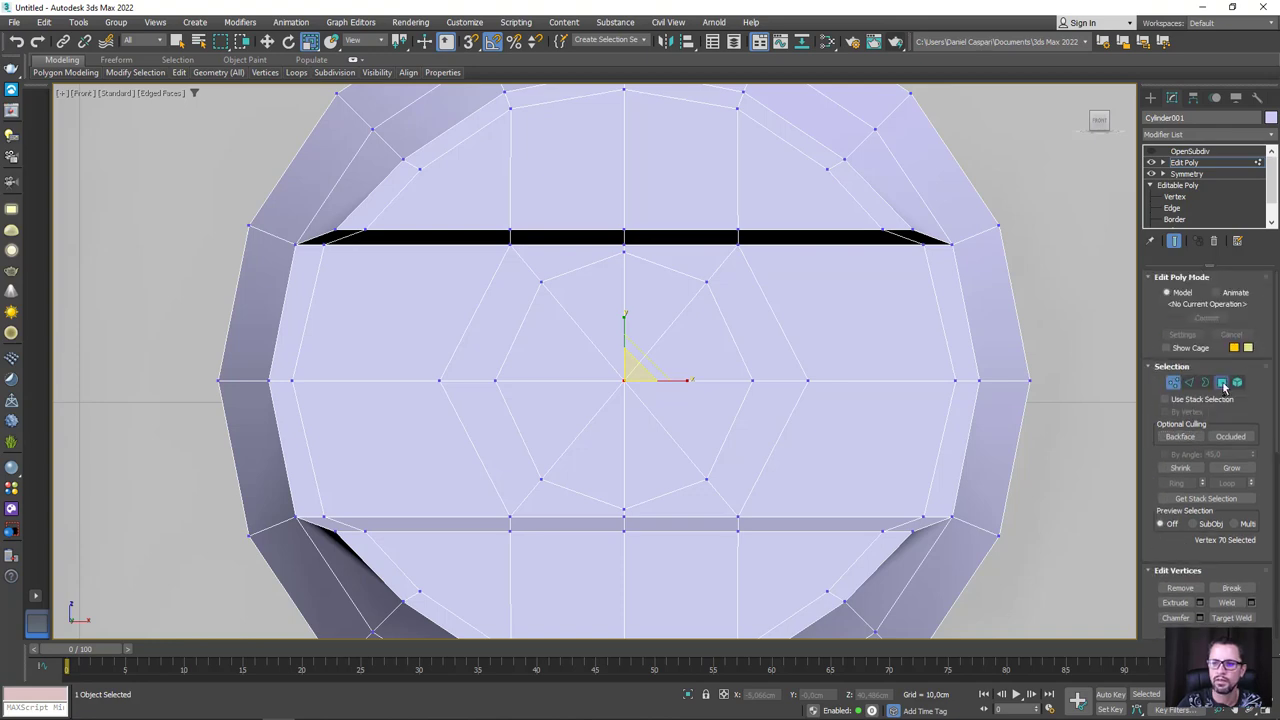
Select the eight centre polygons and move them inward into the screw head
click(1222, 383)
alt+middle_drag(725, 393, 680, 403)
key(w)
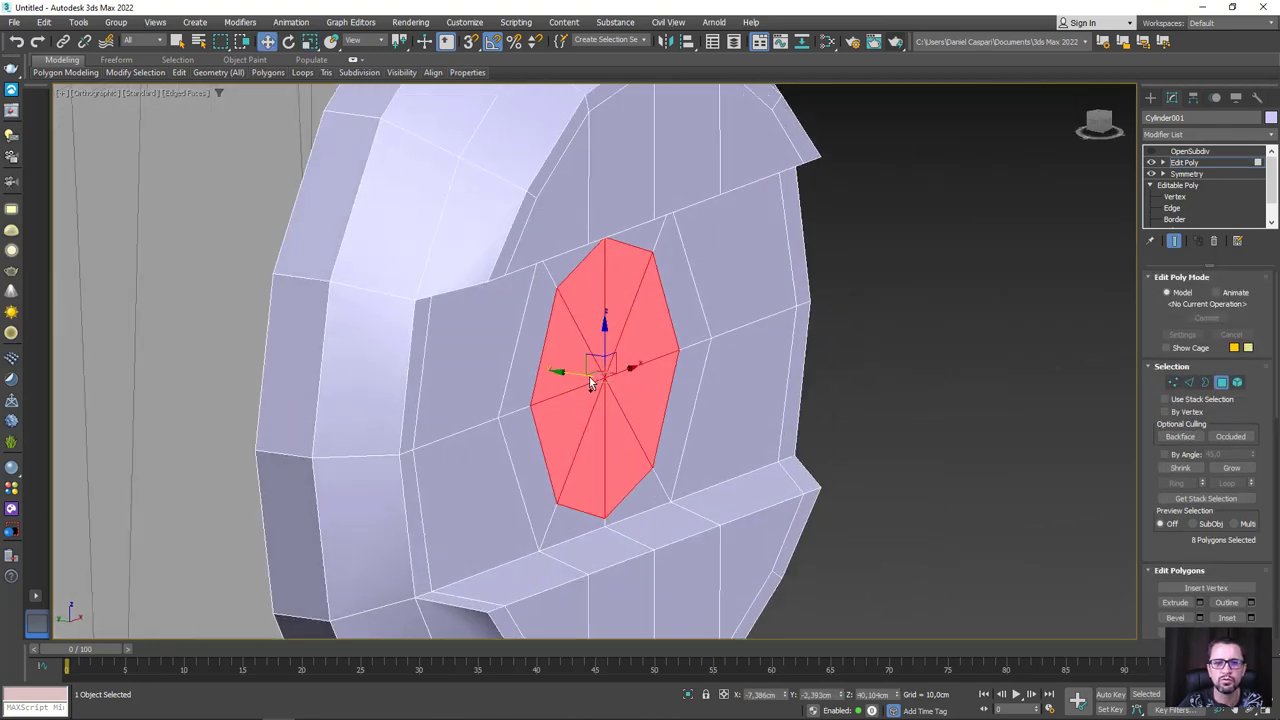
drag(590, 383, 524, 366)
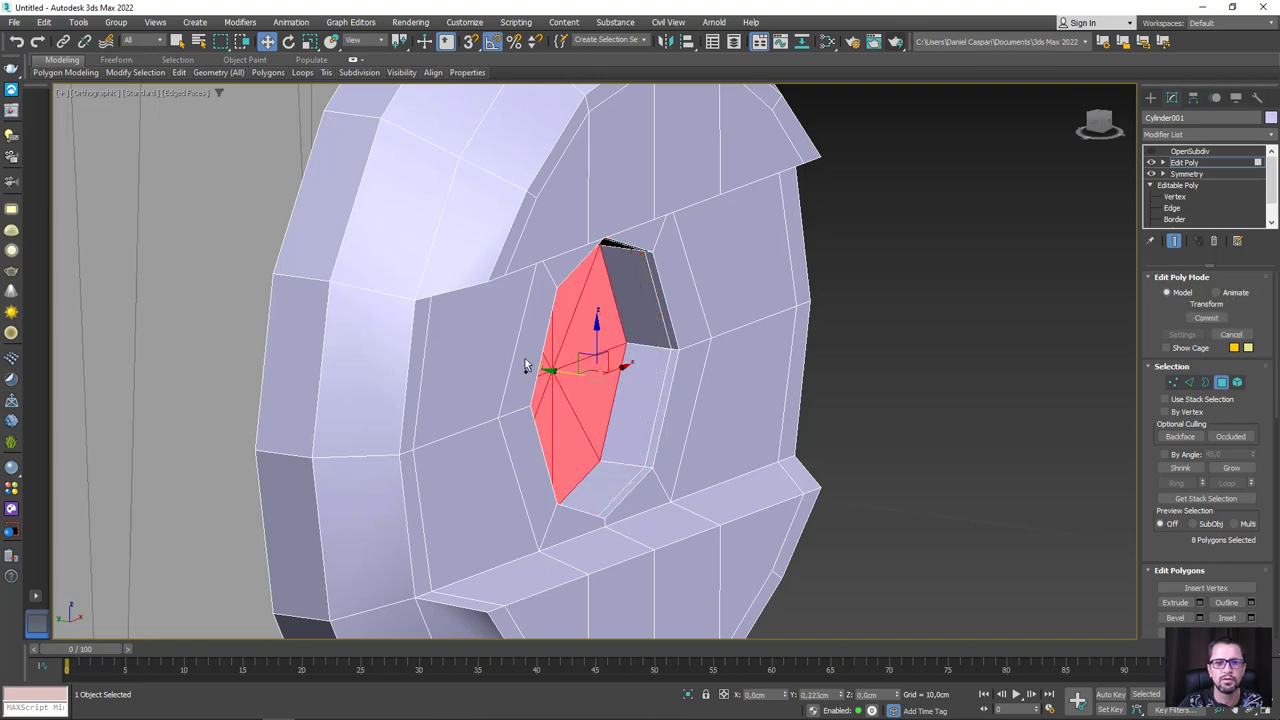
key(ctrl+z)
alt+middle_drag(524, 366, 541, 380)
drag(524, 366, 638, 404)
Scale the recessed centre slightly smaller and show the smoothed OpenSubdiv result
key(r)
click(1099, 125)
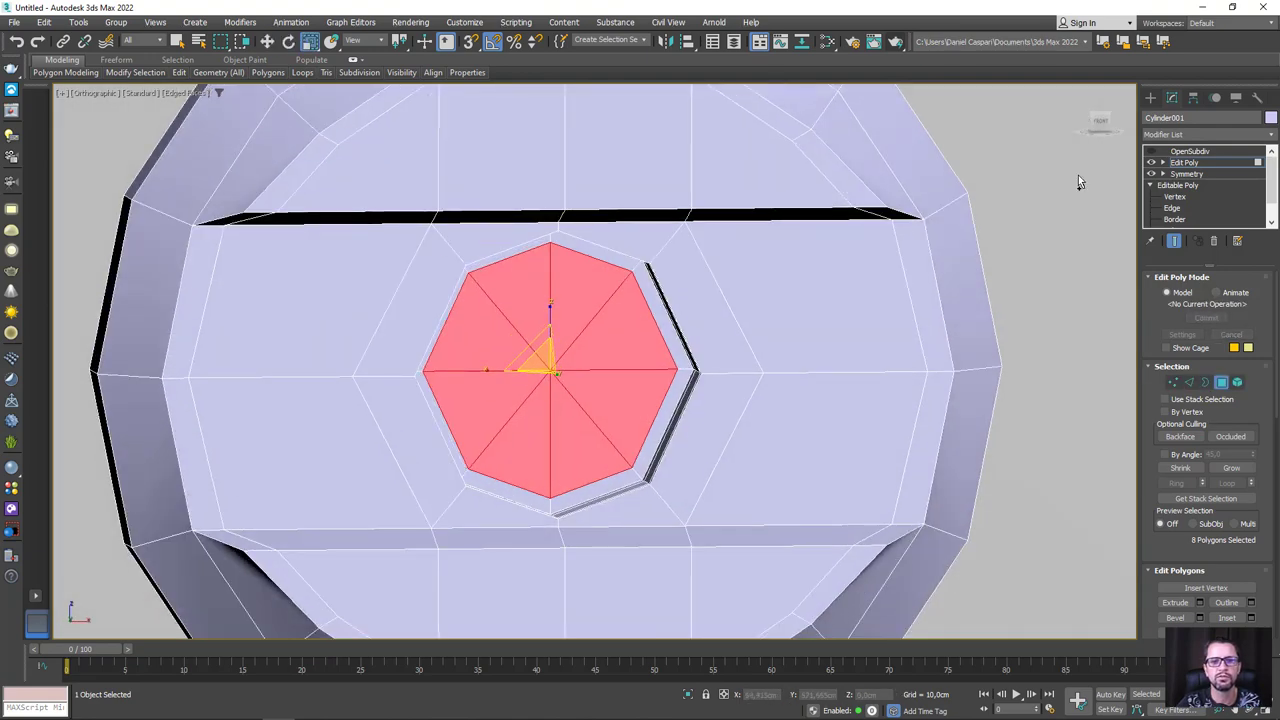
click(1189, 151)
scroll(895, 252, down, 3)
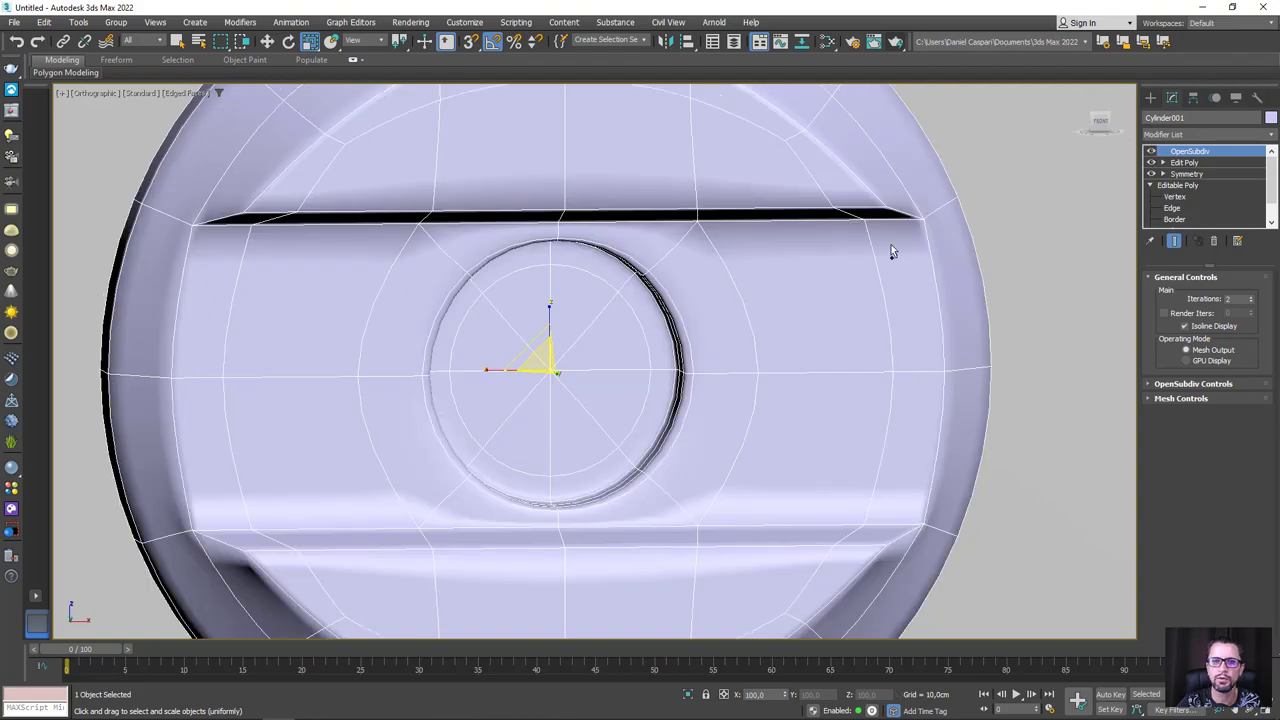
scroll(770, 308, down, 3)
From an edge-on view, slide the screw disc sideways onto the blade surface
mouse_move(770, 308)
alt+middle_down()
mouse_move(717, 323)
mouse_move(766, 320)
alt+middle_up()
scroll(749, 349, down, 3)
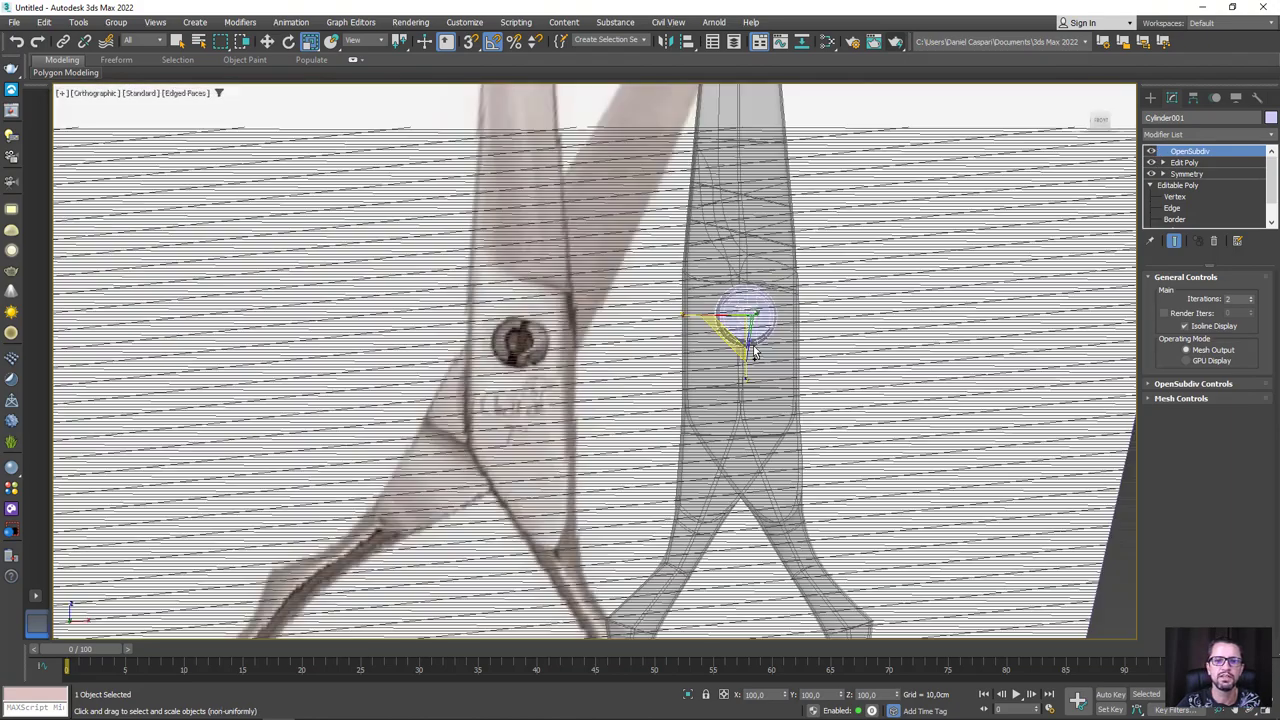
scroll(745, 362, down, 2)
scroll(497, 258, up, 5)
scroll(540, 225, up, 5)
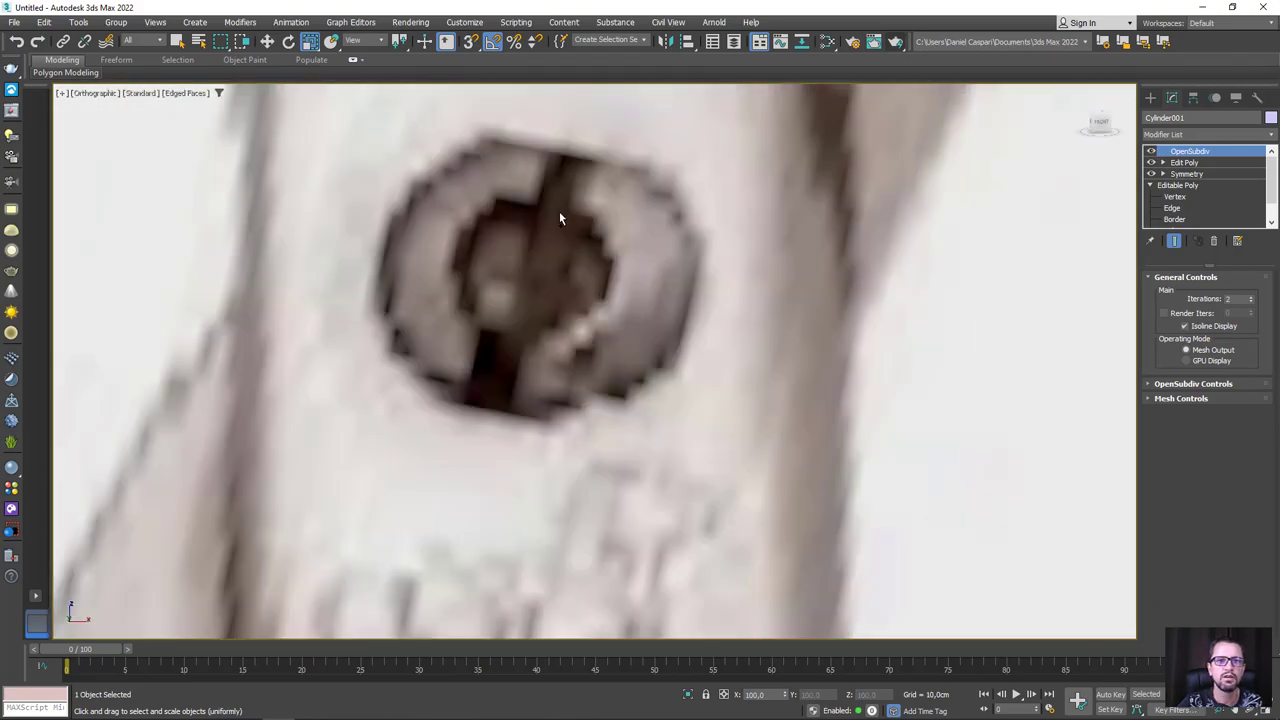
scroll(485, 278, down, 3)
scroll(563, 288, down, 5)
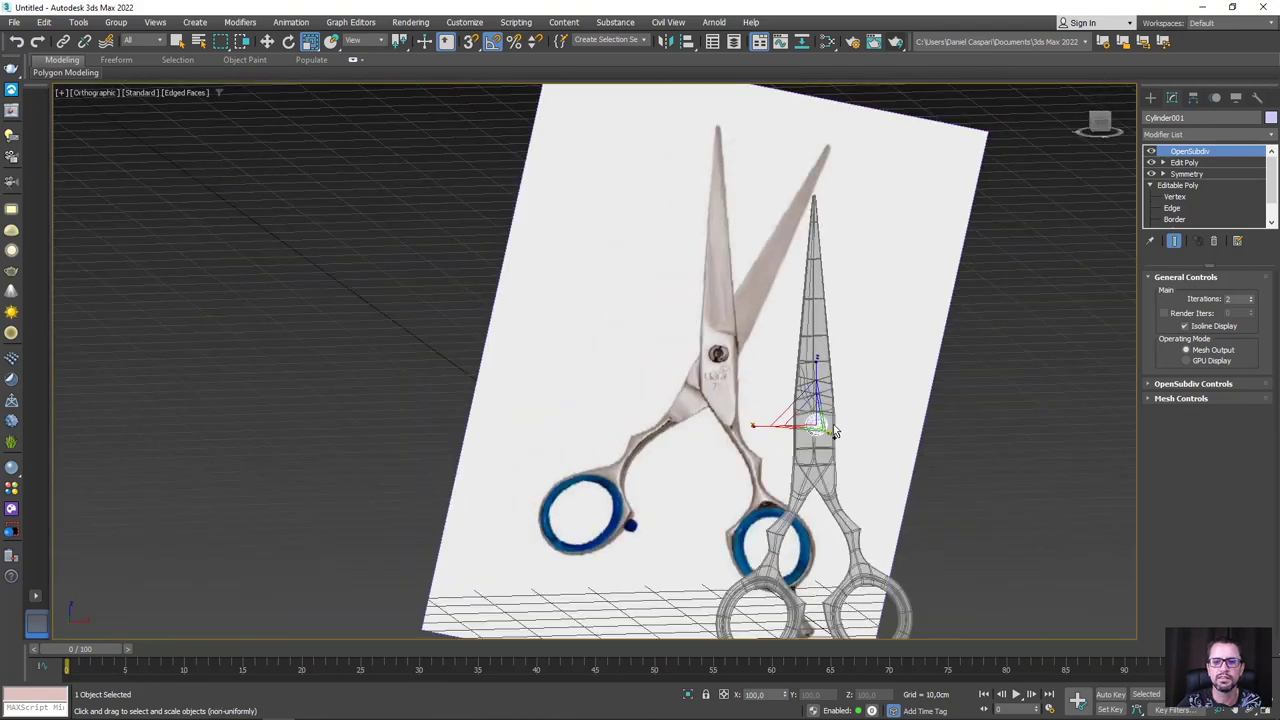
scroll(803, 430, up, 4)
scroll(803, 430, up, 3)
scroll(800, 437, up, 2)
scroll(800, 437, up, 2)
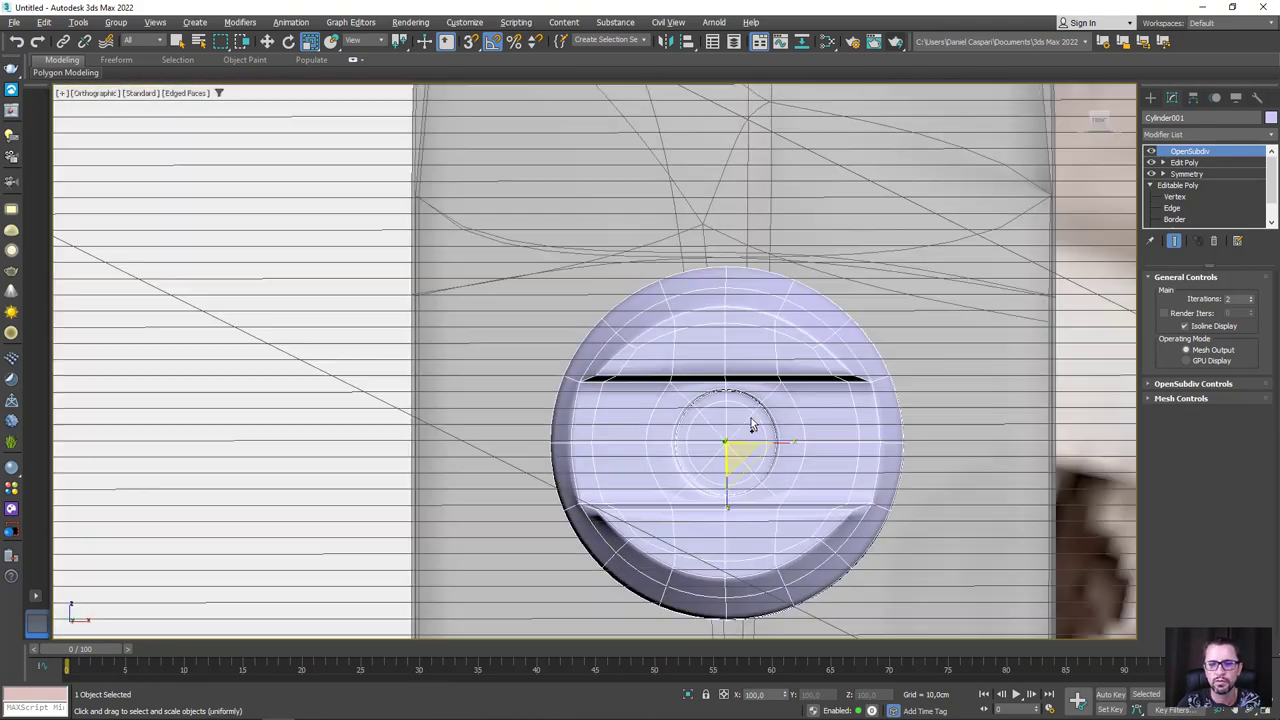
mouse_move(751, 343)
alt+middle_down()
mouse_move(795, 425)
mouse_move(602, 407)
alt+middle_up()
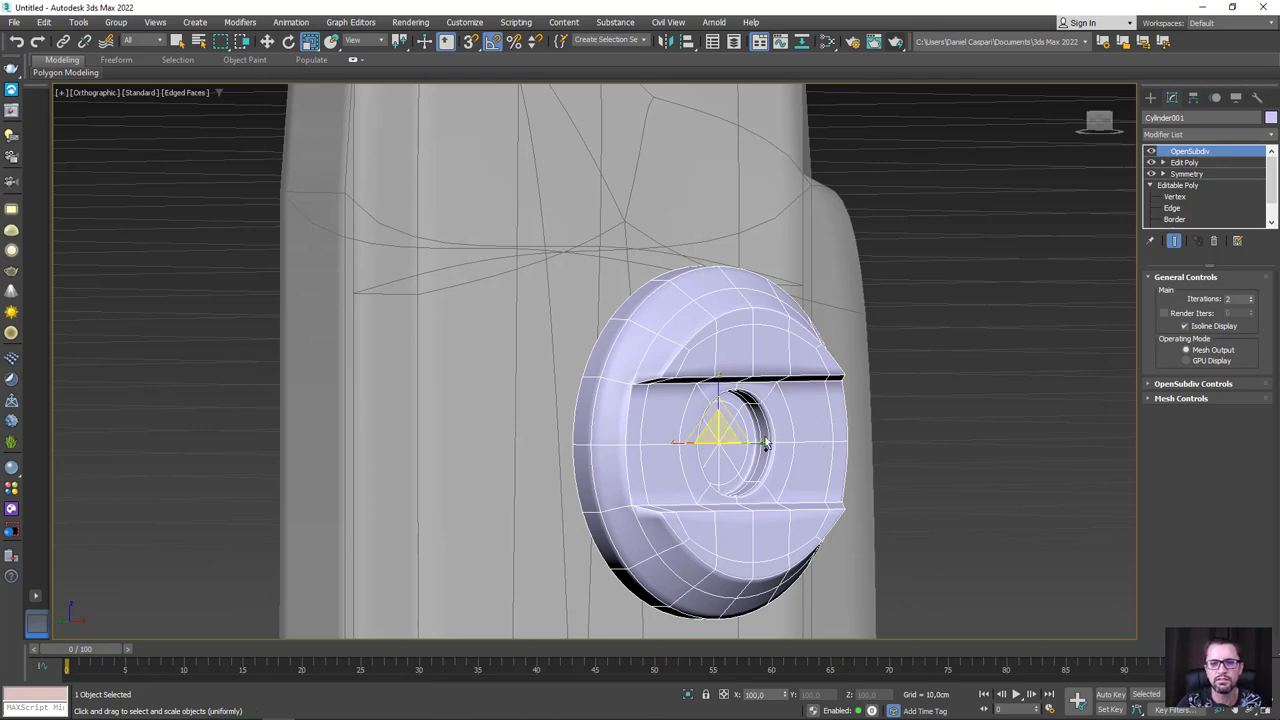
scroll(735, 428, down, 2)
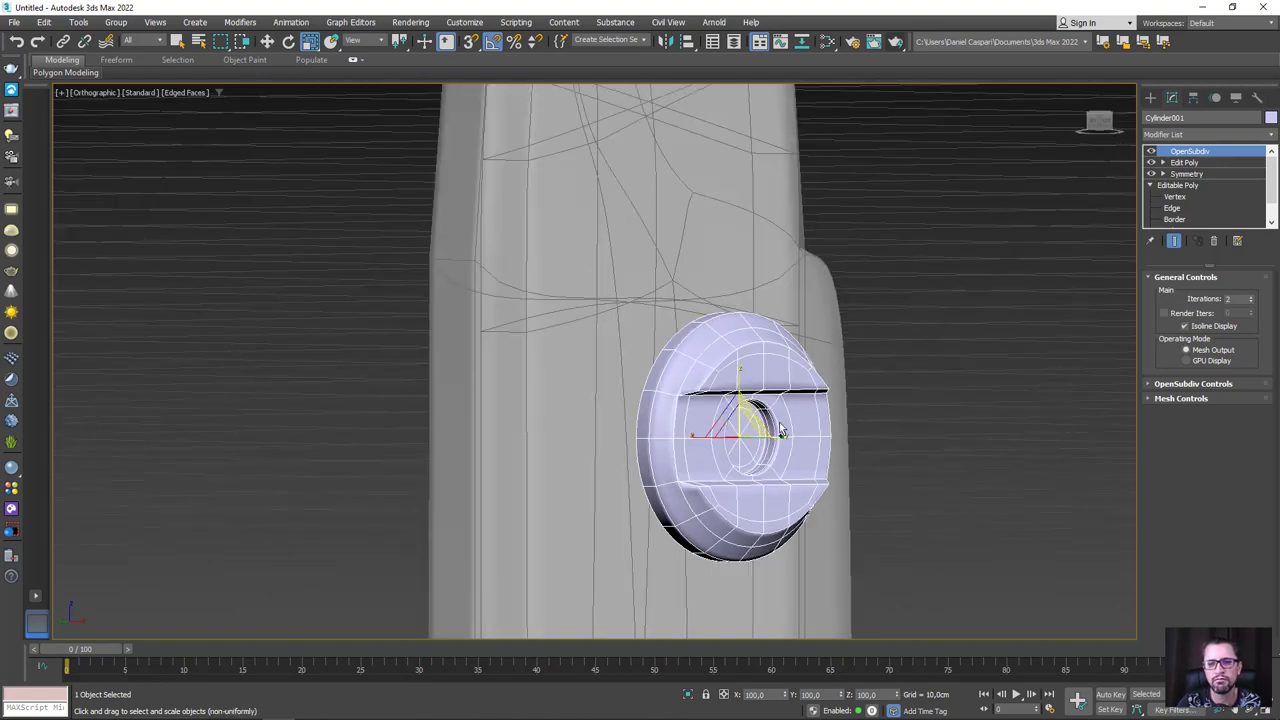
alt+middle_drag(716, 448, 872, 355)
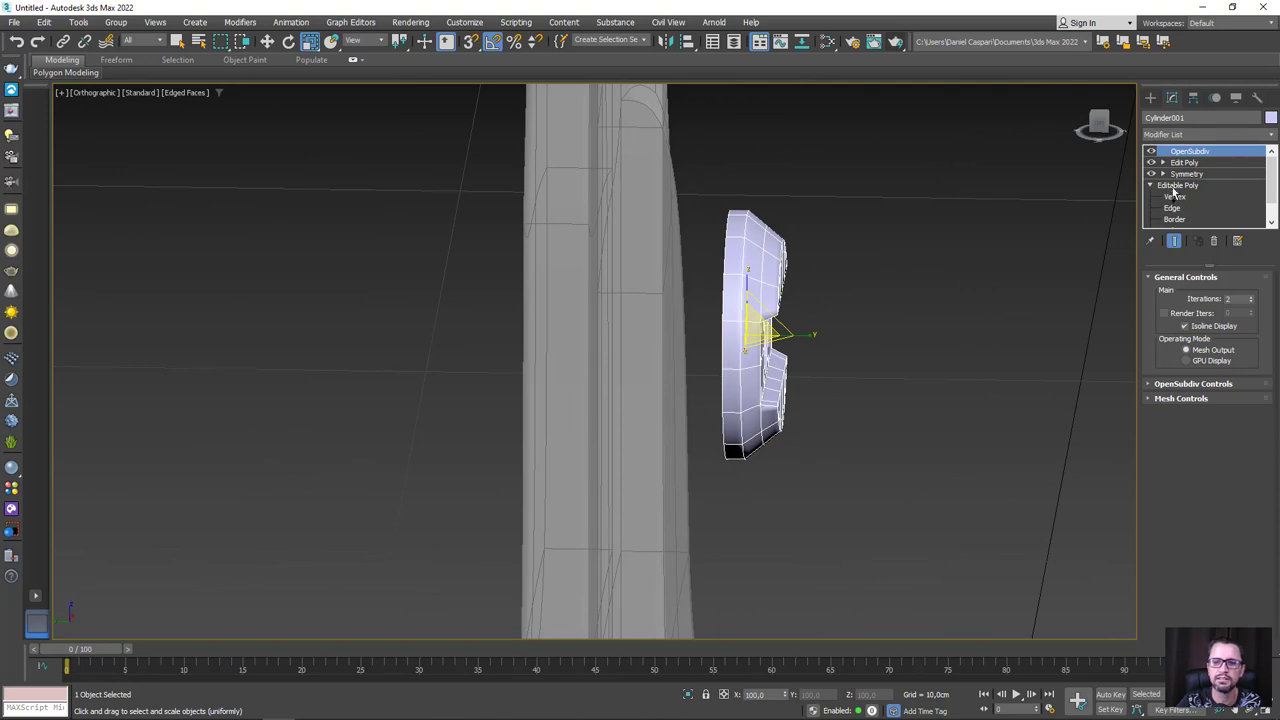
key(w)
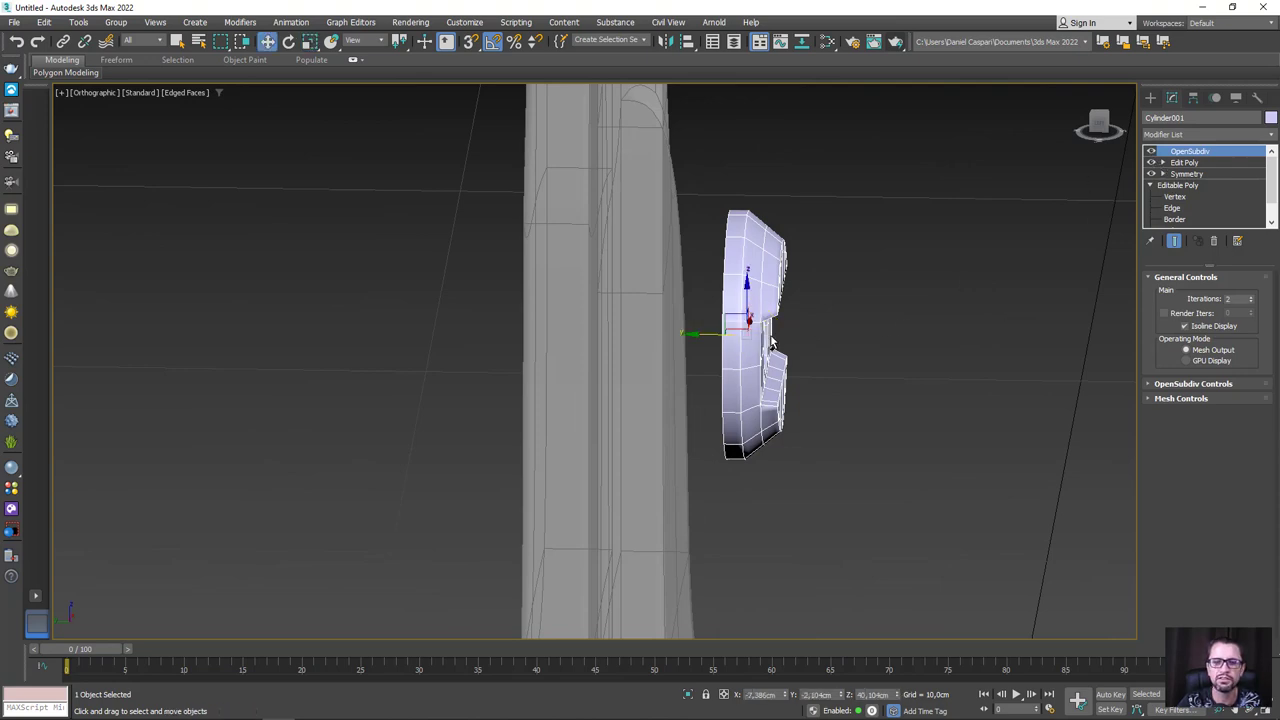
drag(713, 340, 655, 336)
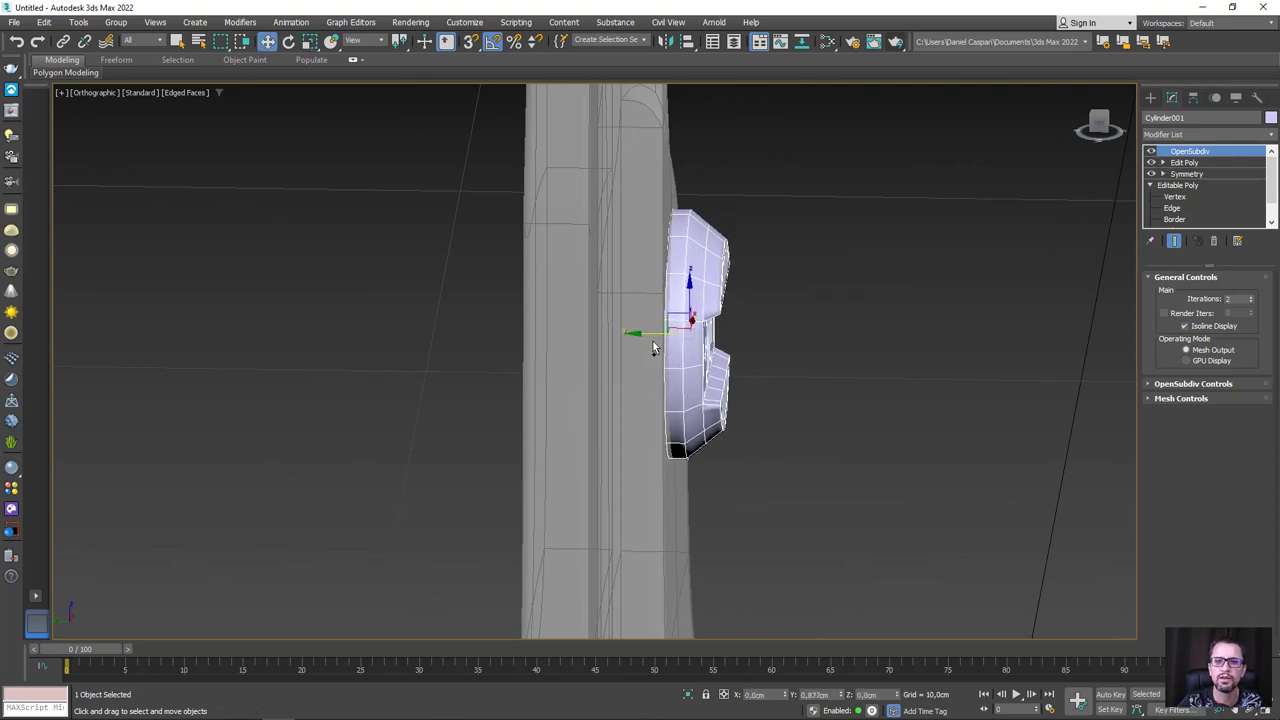
Select the Edit Poly modifier and open the Modifier List
click(1185, 163)
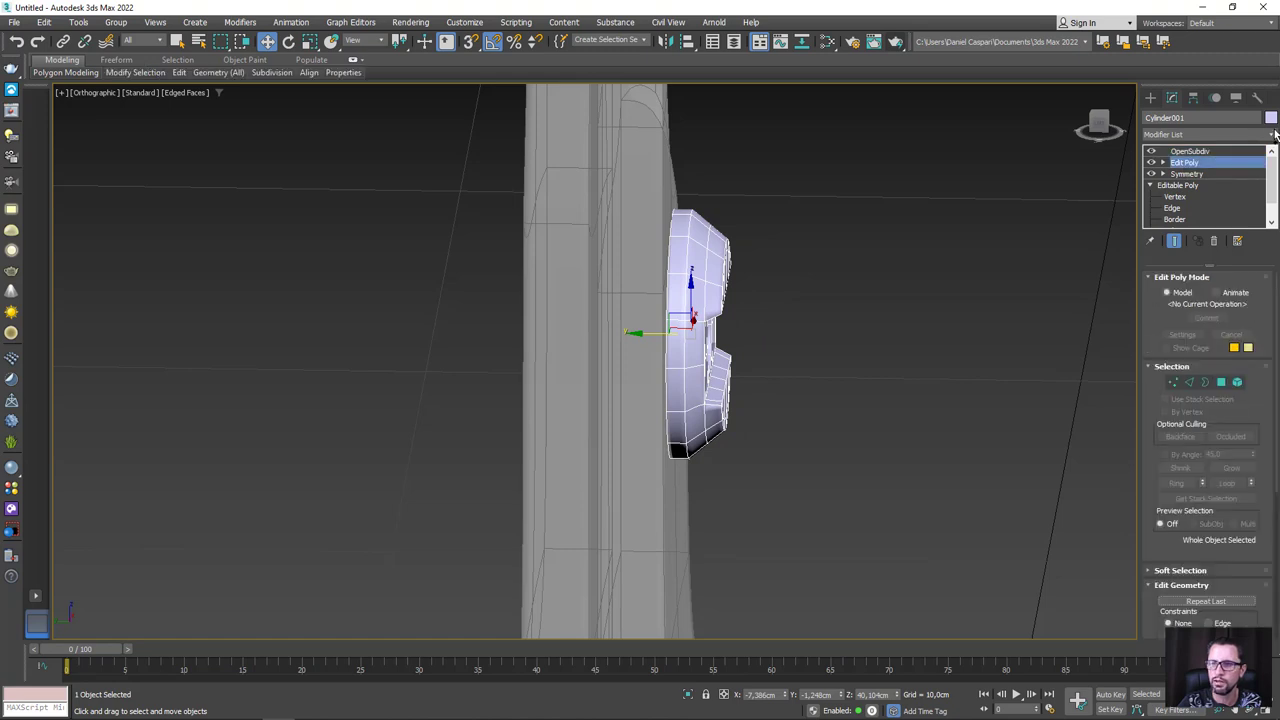
click(1273, 134)
drag(1270, 249, 1270, 500)
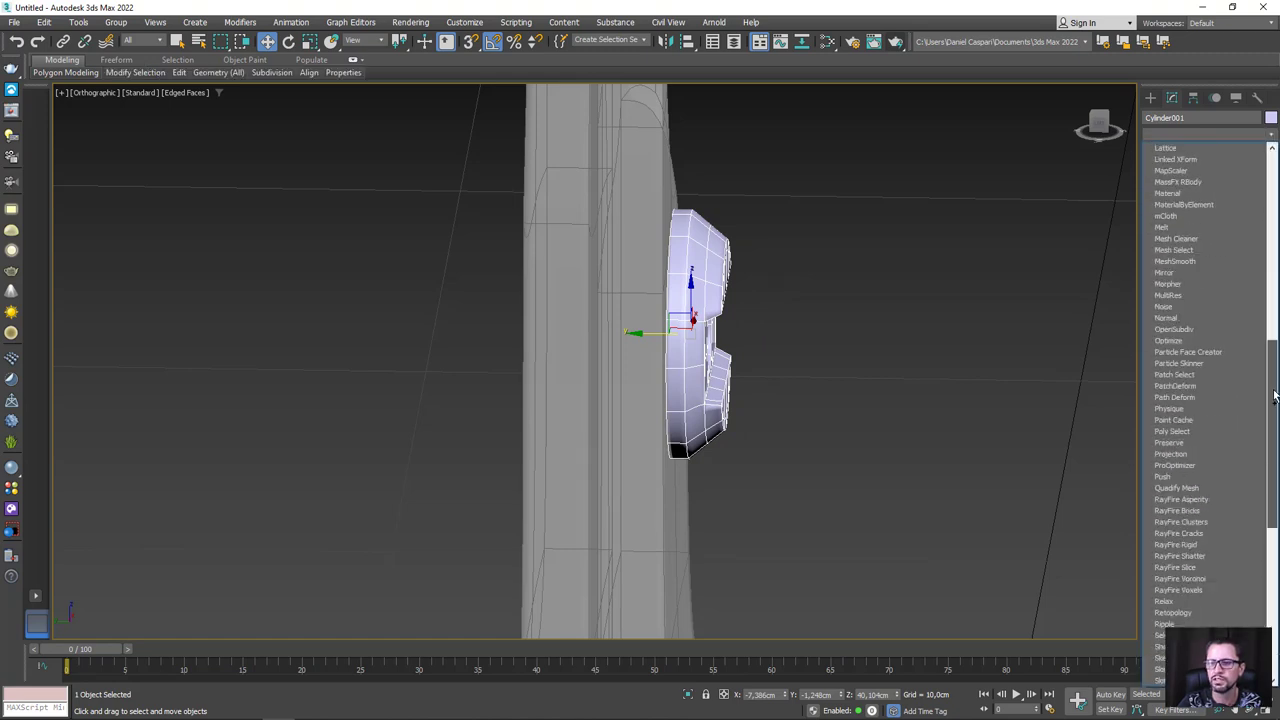
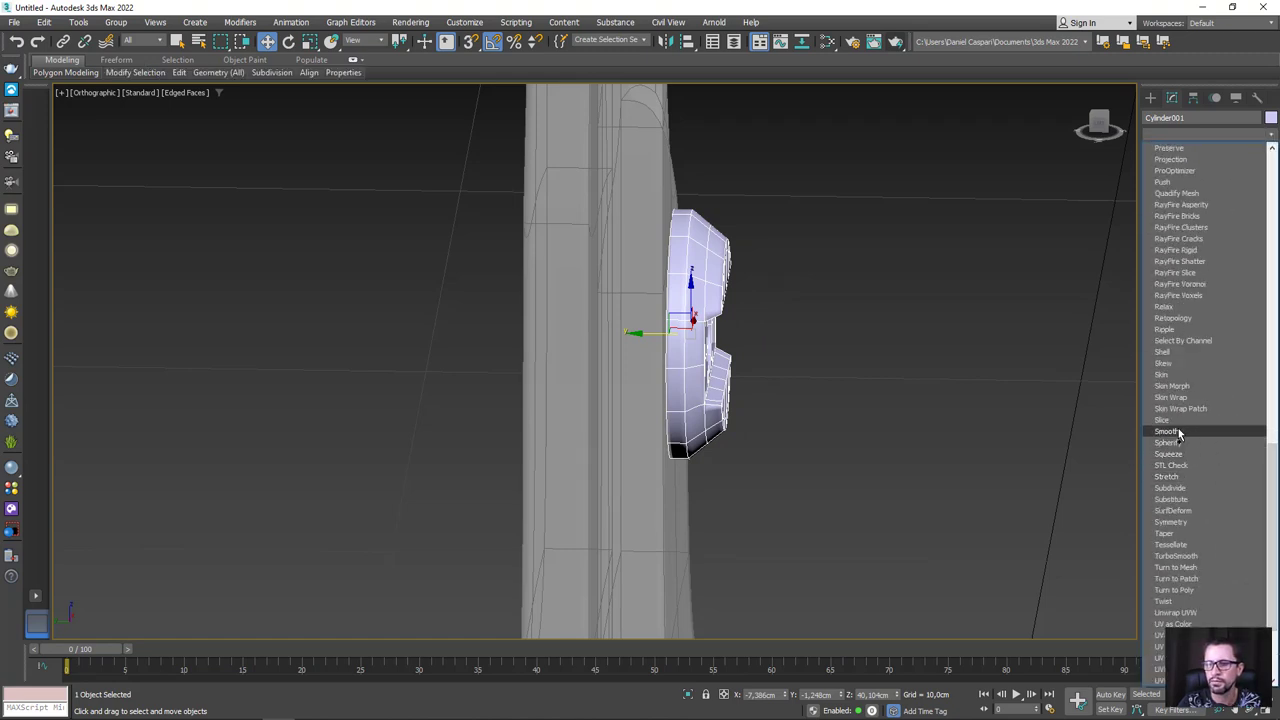
Add a Symmetry modifier to Cylinder001 and shift its mirror plane left so halves flank the blade
click(1176, 519)
click(1163, 162)
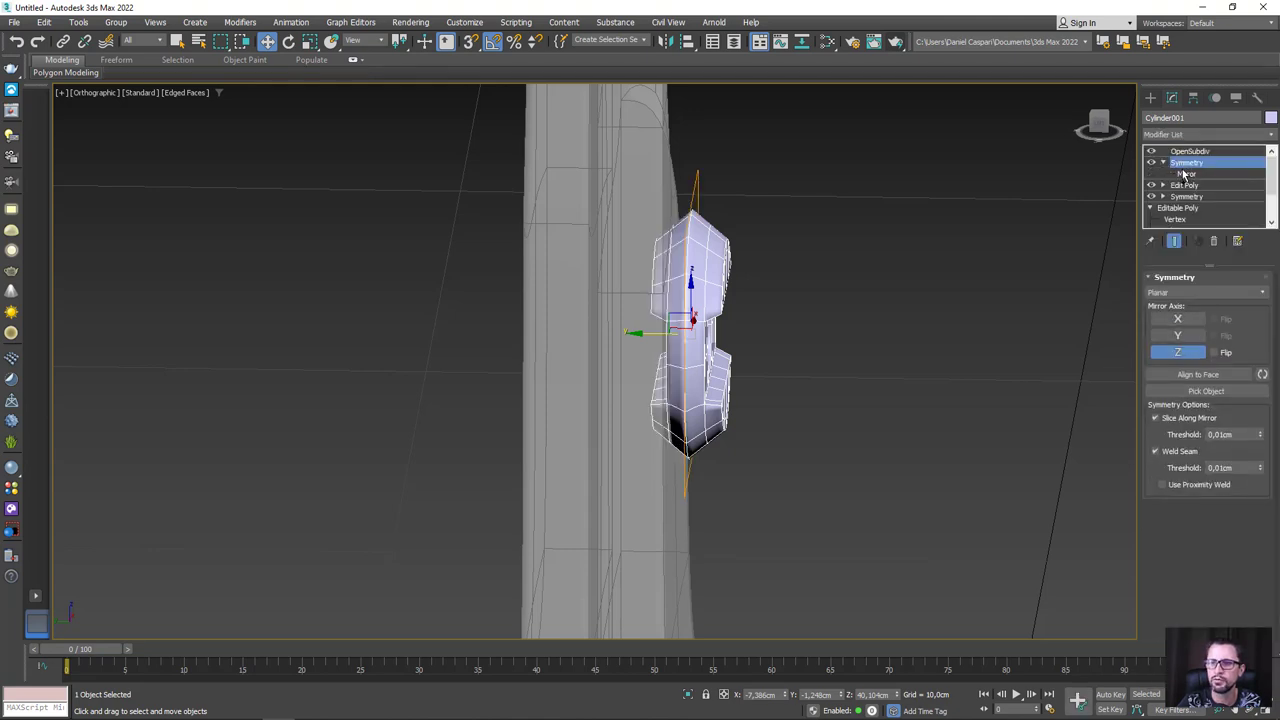
click(1186, 174)
drag(643, 340, 590, 338)
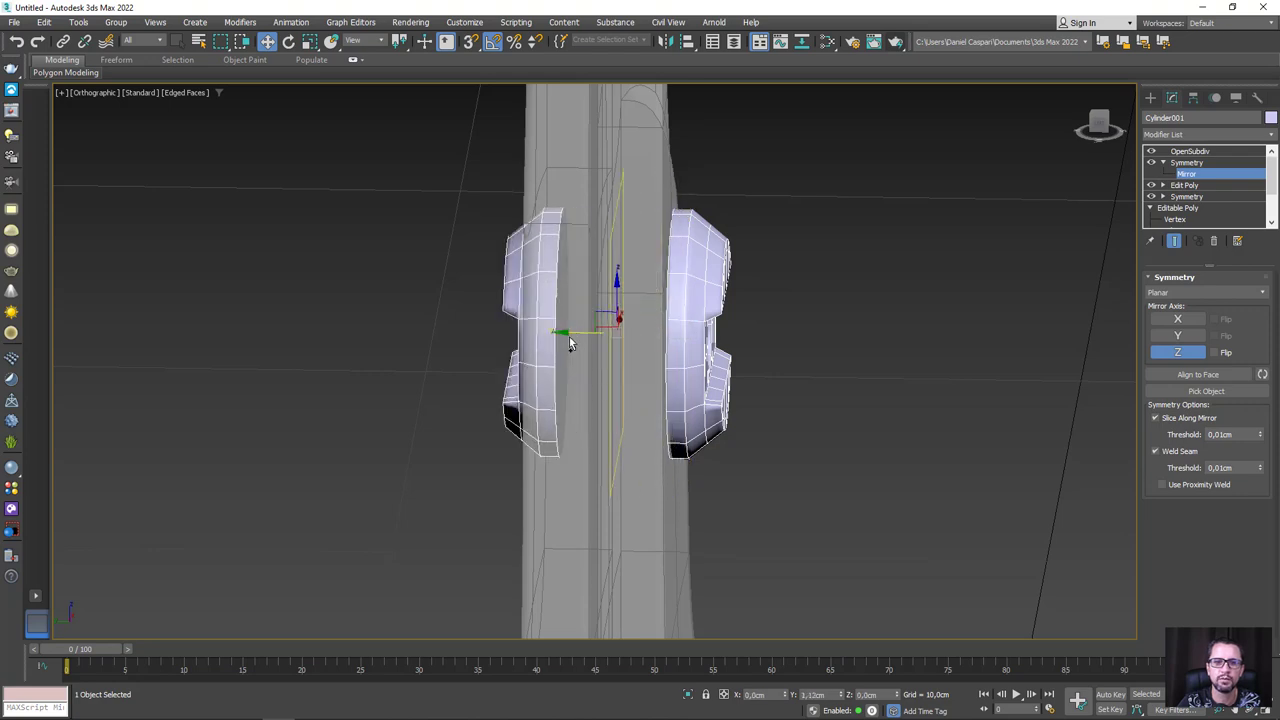
alt+middle_drag(590, 338, 540, 345)
drag(571, 343, 561, 343)
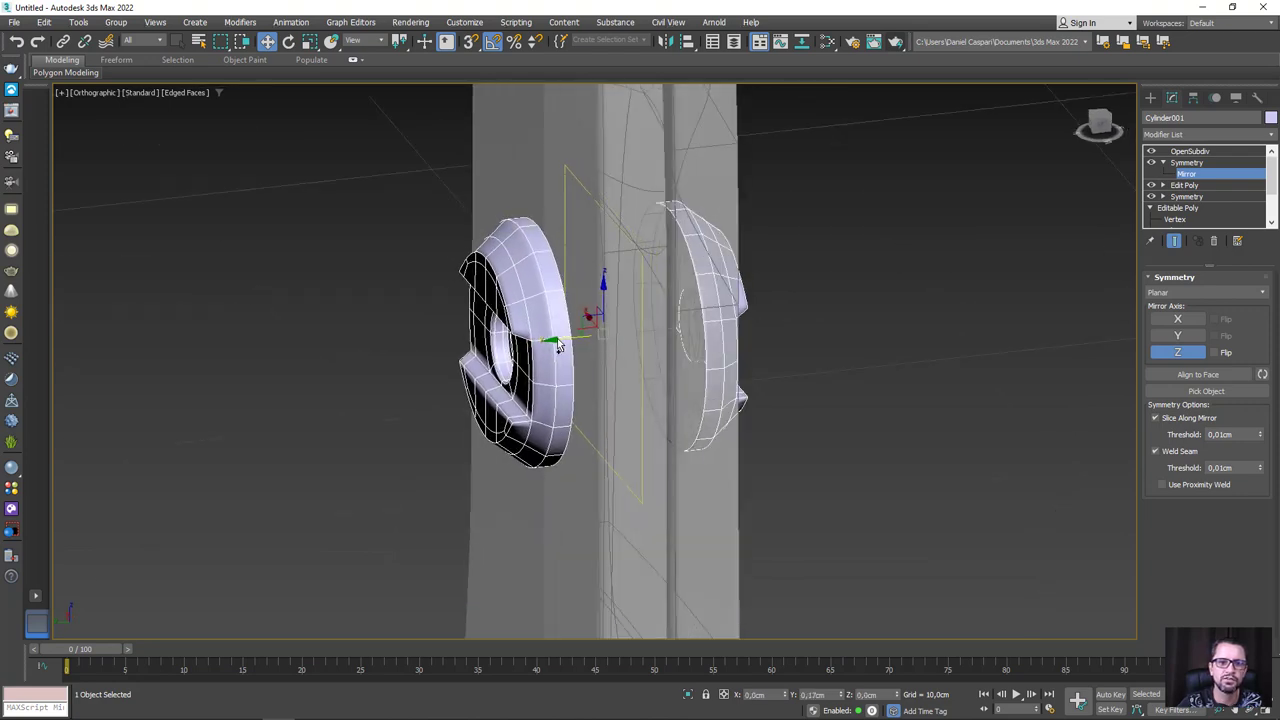
click(1187, 162)
click(1163, 162)
click(1189, 151)
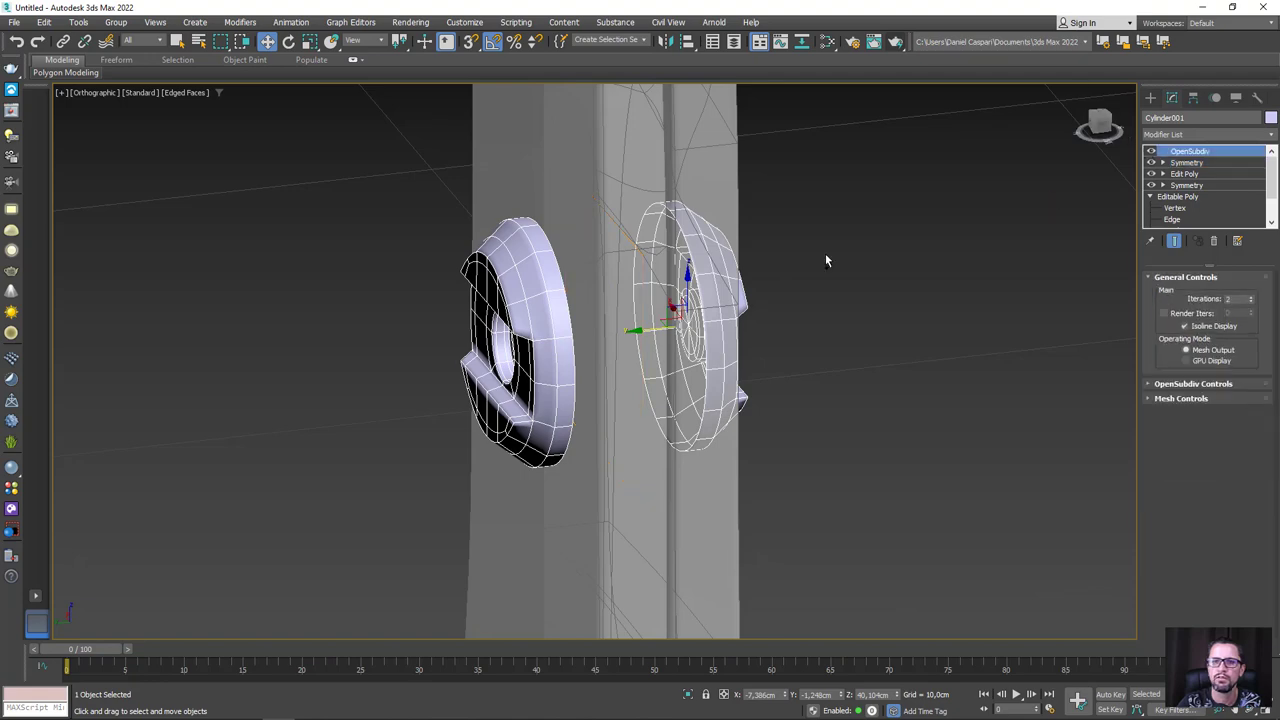
Select the scissor parts together and orbit to check them against the reference image
scroll(826, 261, down, 3)
drag(583, 293, 585, 290)
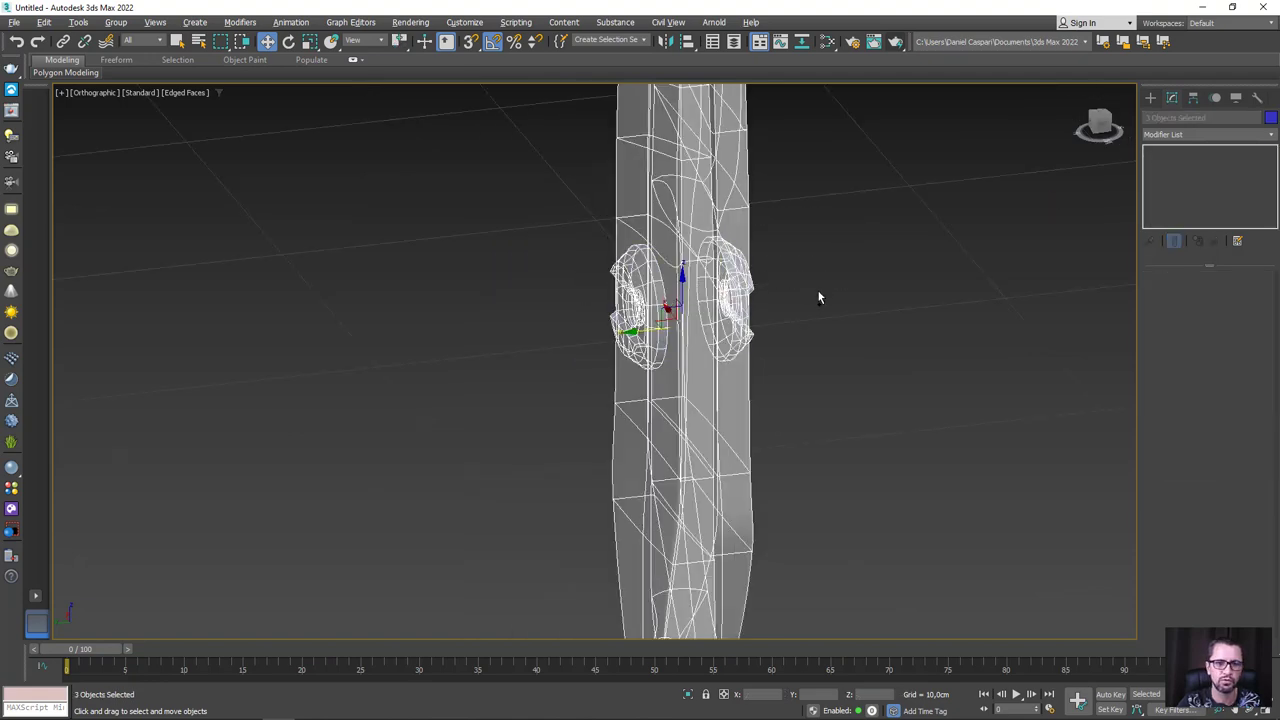
scroll(817, 289, down, 4)
mouse_move(804, 321)
alt+middle_down()
mouse_move(835, 356)
mouse_move(774, 299)
mouse_move(803, 381)
mouse_move(797, 263)
mouse_move(829, 380)
alt+middle_up()
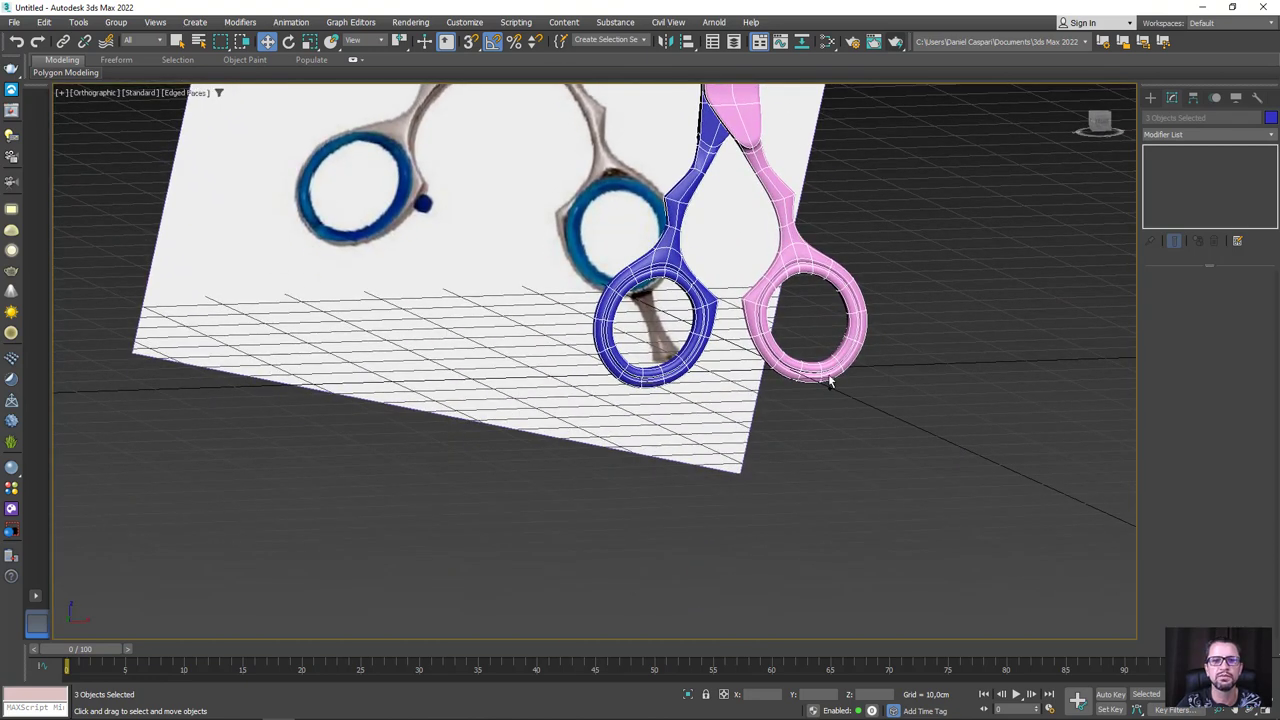
scroll(450, 229, up, 3)
scroll(410, 240, up, 2)
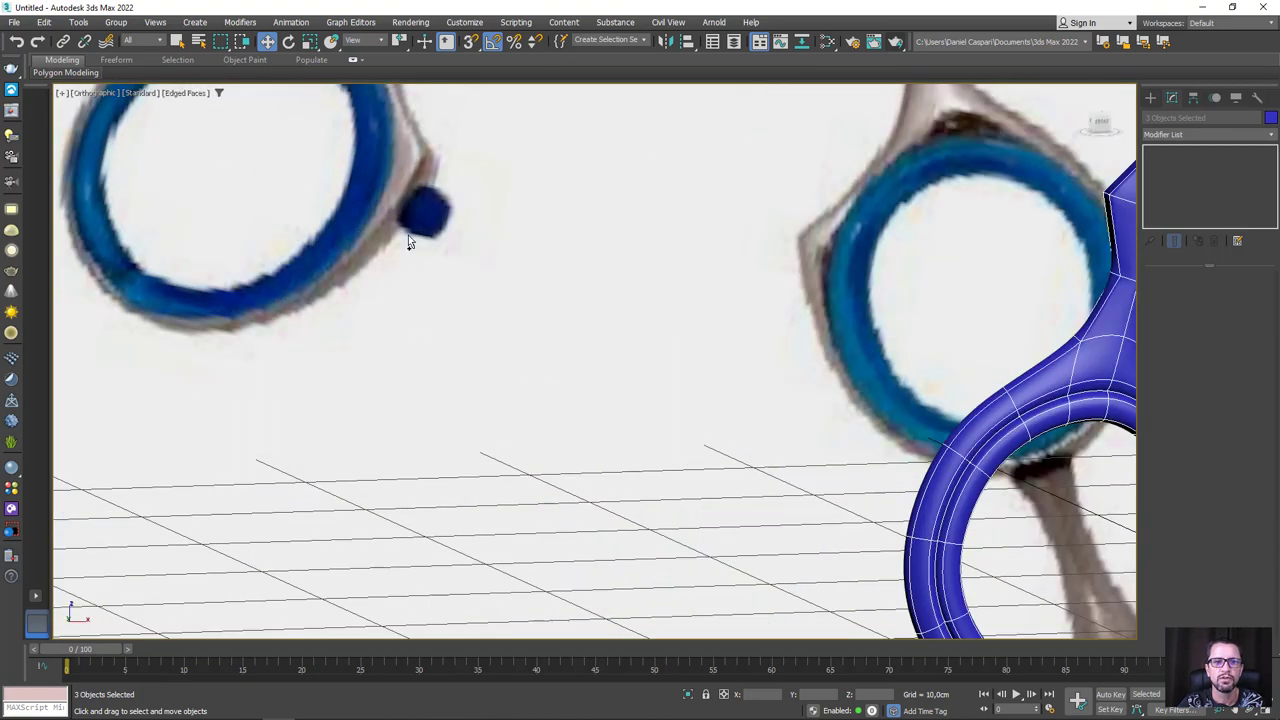
scroll(428, 213, down, 3)
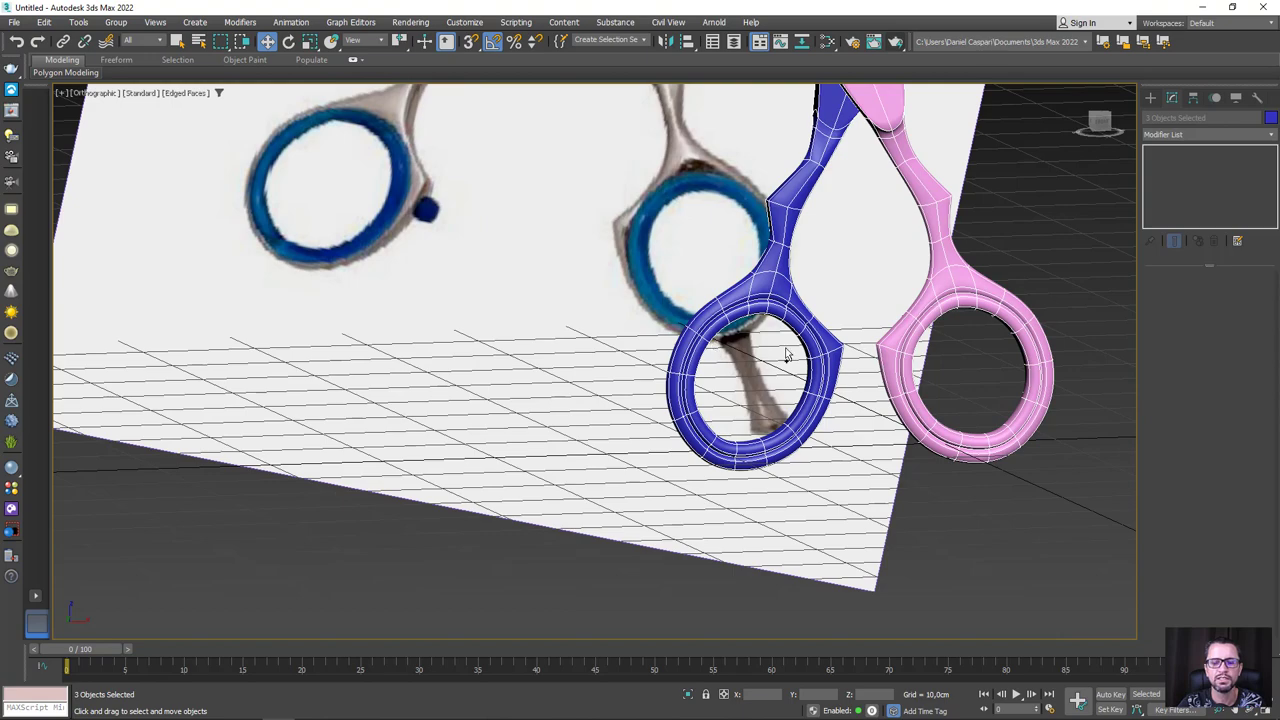
alt+middle_drag(750, 366, 768, 427)
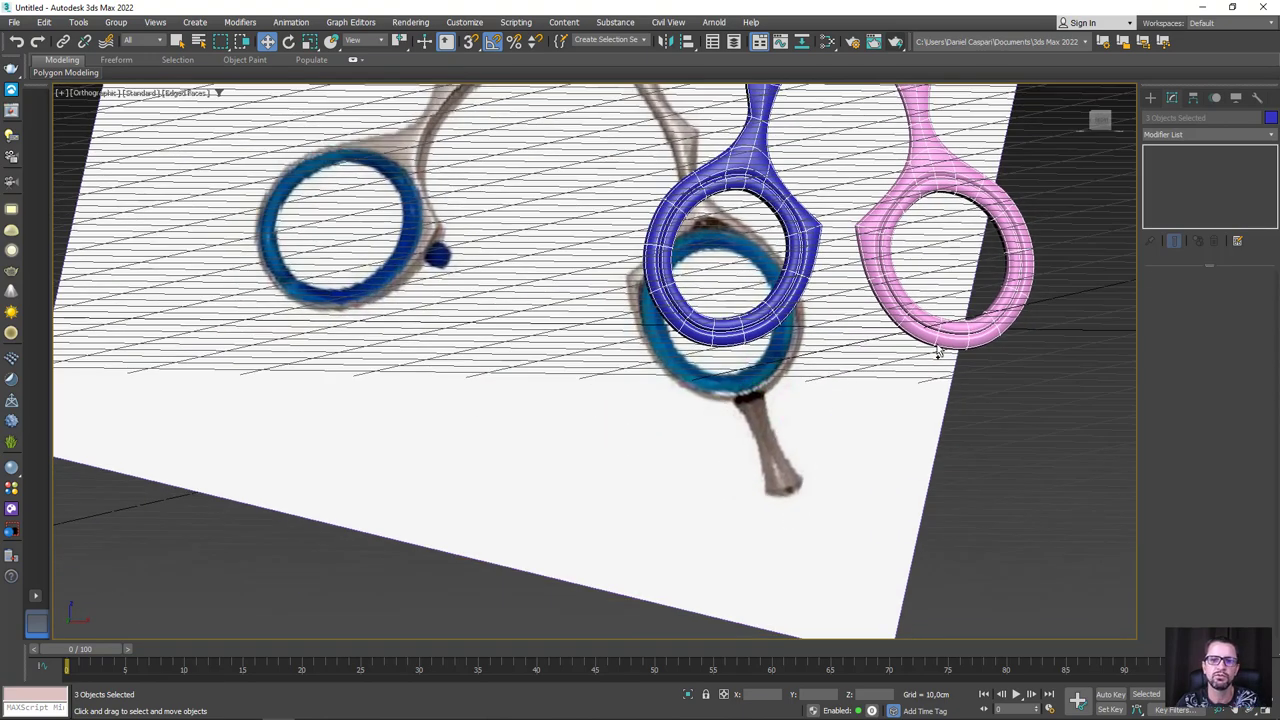
scroll(840, 403, down, 2)
mouse_move(789, 427)
alt+middle_down()
mouse_move(773, 399)
mouse_move(989, 262)
mouse_move(855, 354)
mouse_move(900, 330)
alt+middle_up()
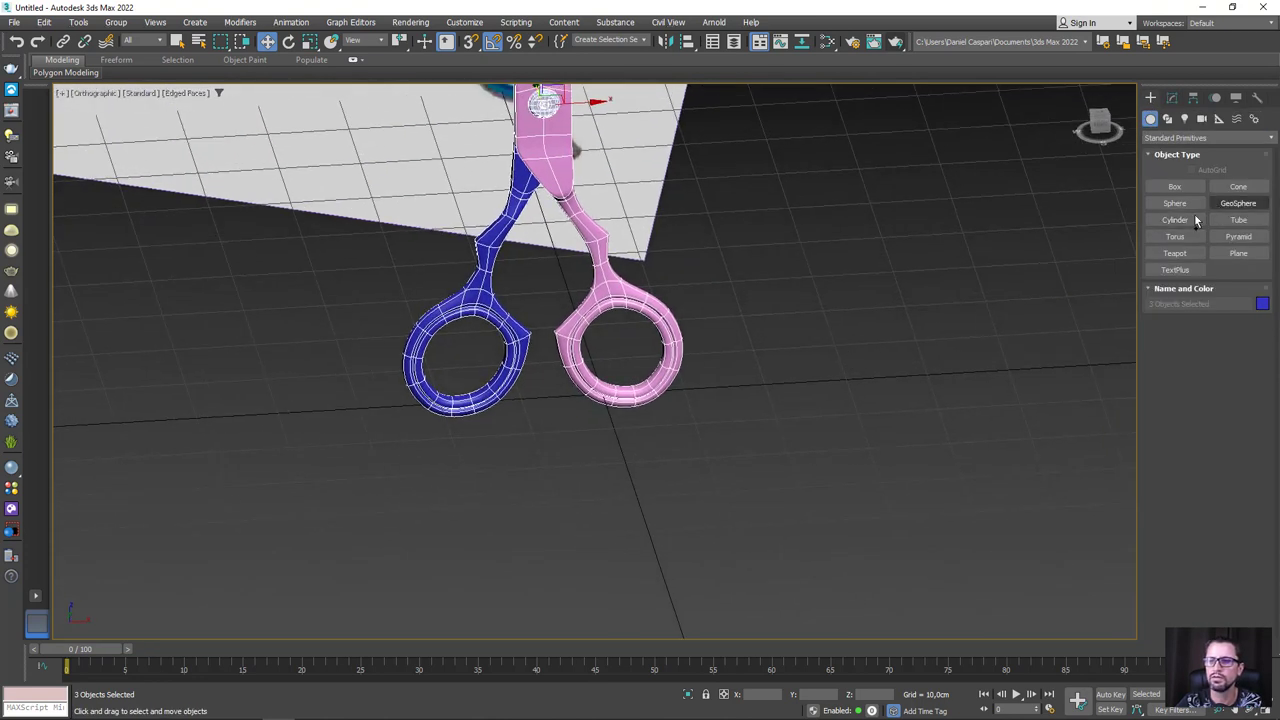
Create a new cylinder and raise its height segments to 7
click(1176, 222)
drag(751, 425, 767, 432)
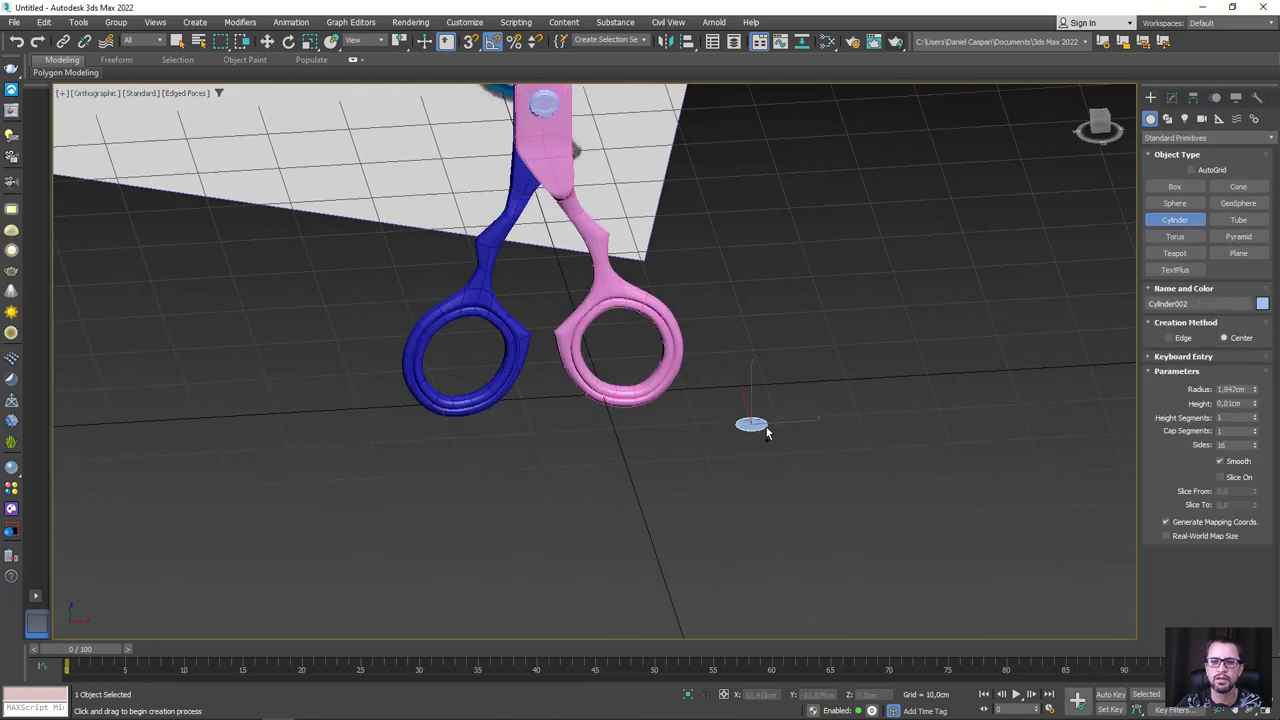
click(762, 362)
right_click(762, 362)
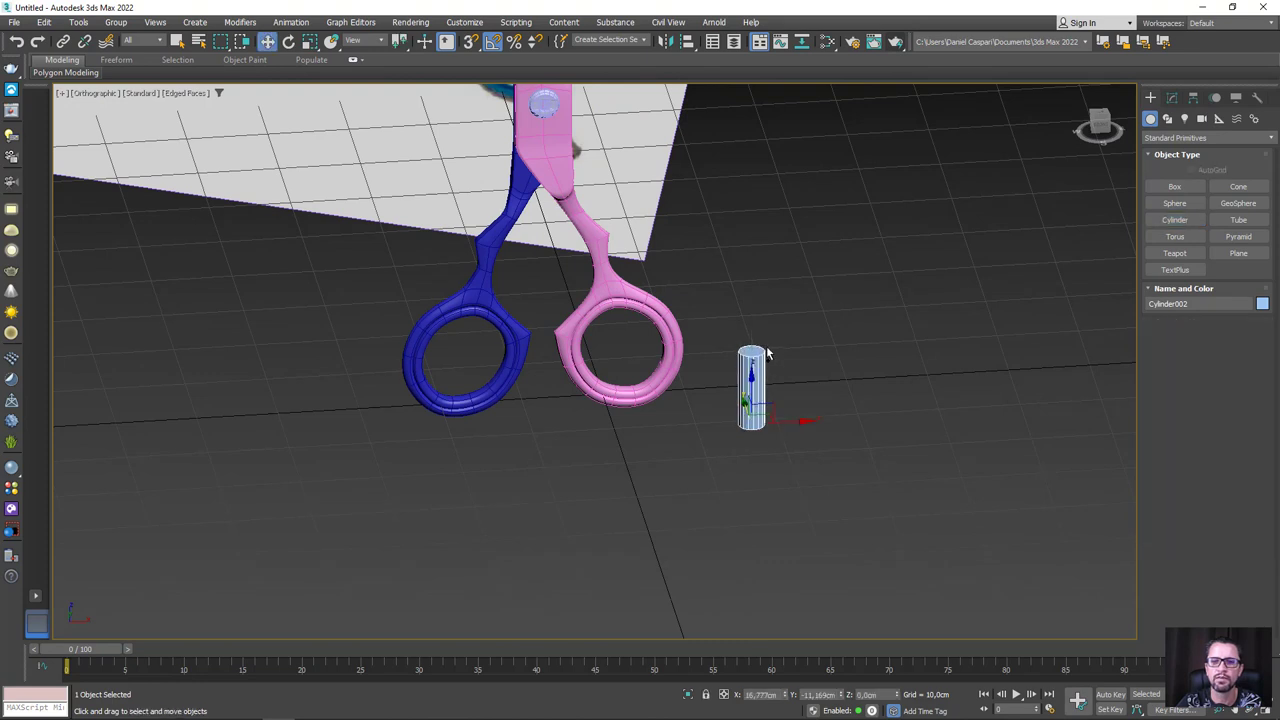
scroll(755, 430, up, 2)
click(1173, 97)
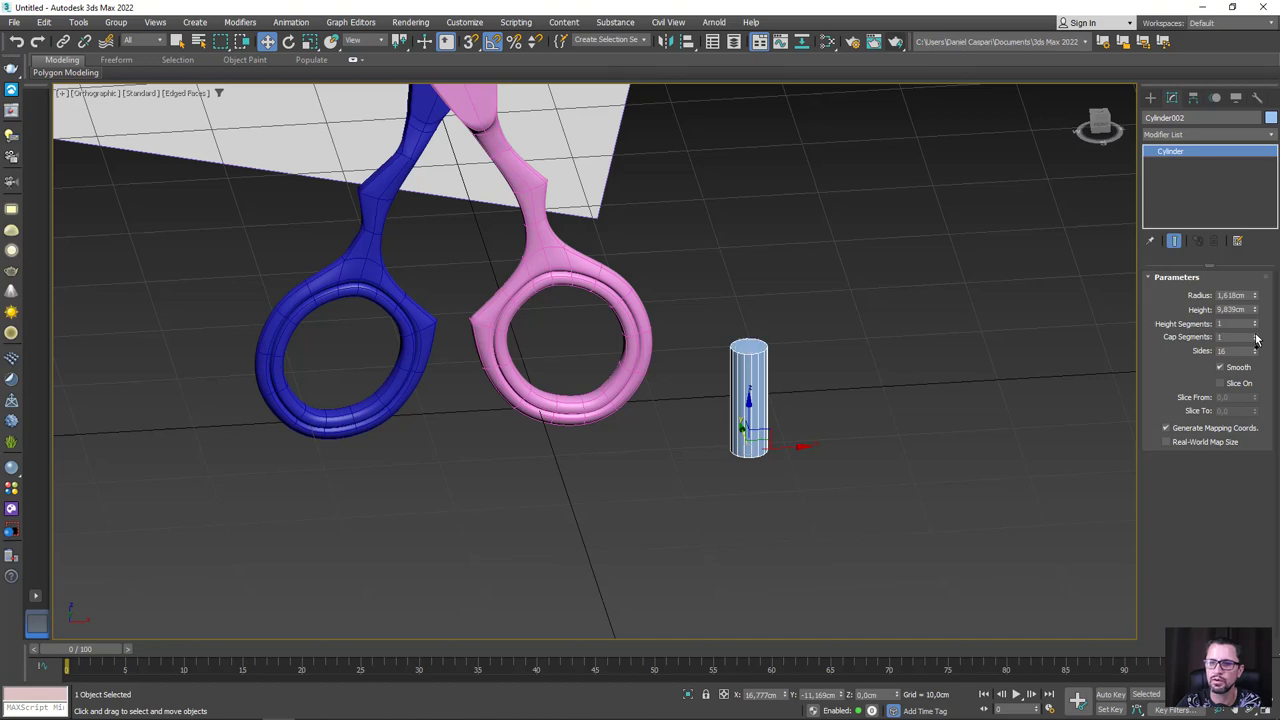
scroll(716, 343, up, 5)
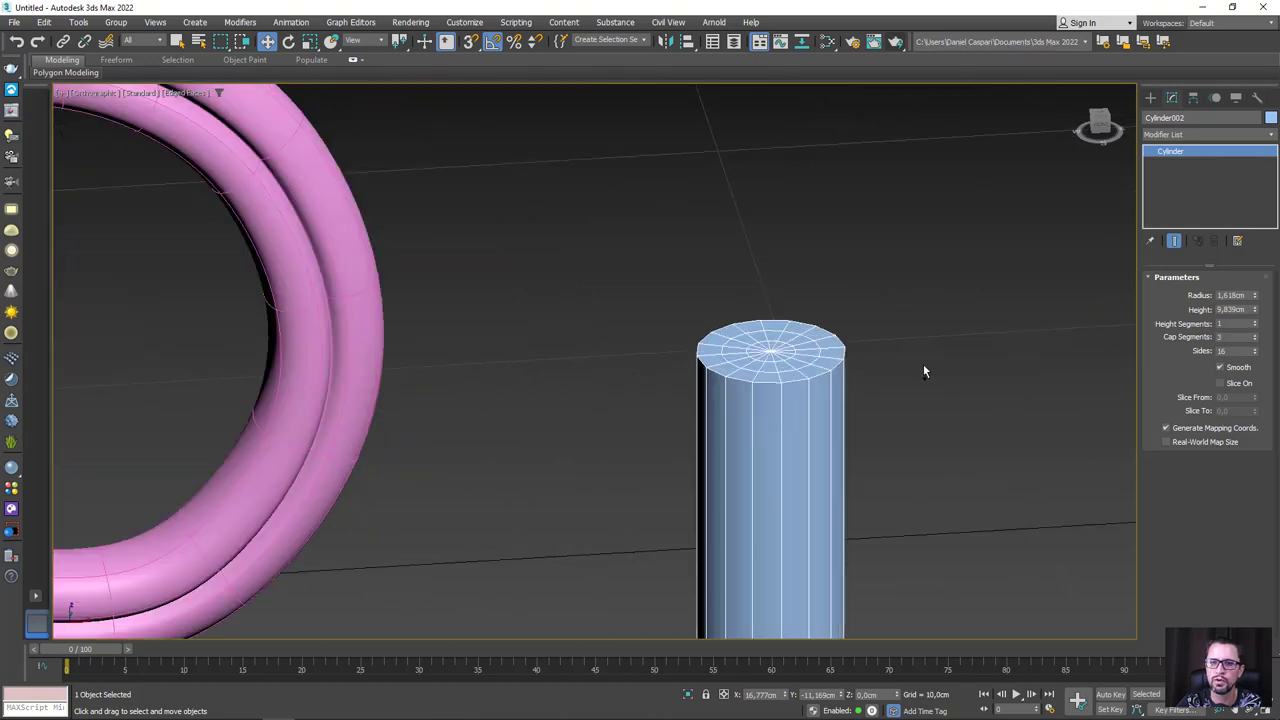
middle_drag(923, 366, 957, 274)
drag(1257, 326, 1257, 290)
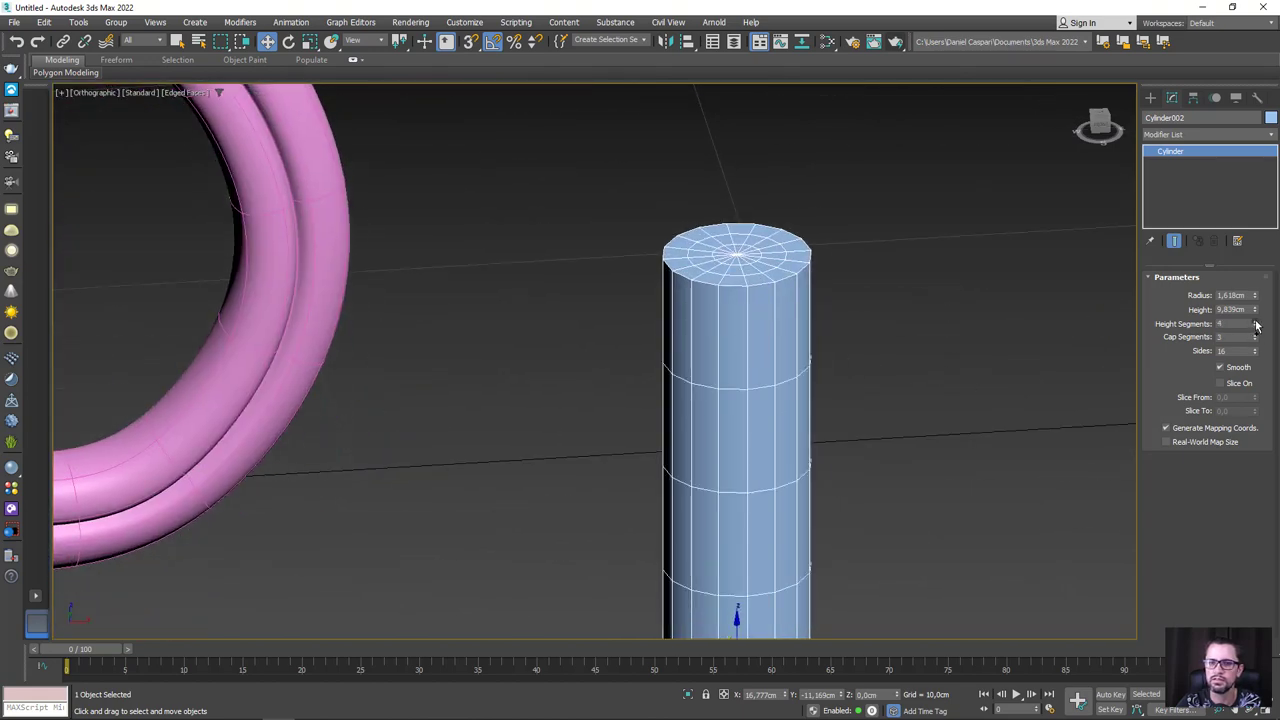
scroll(855, 375, down, 4)
middle_drag(857, 375, 801, 329)
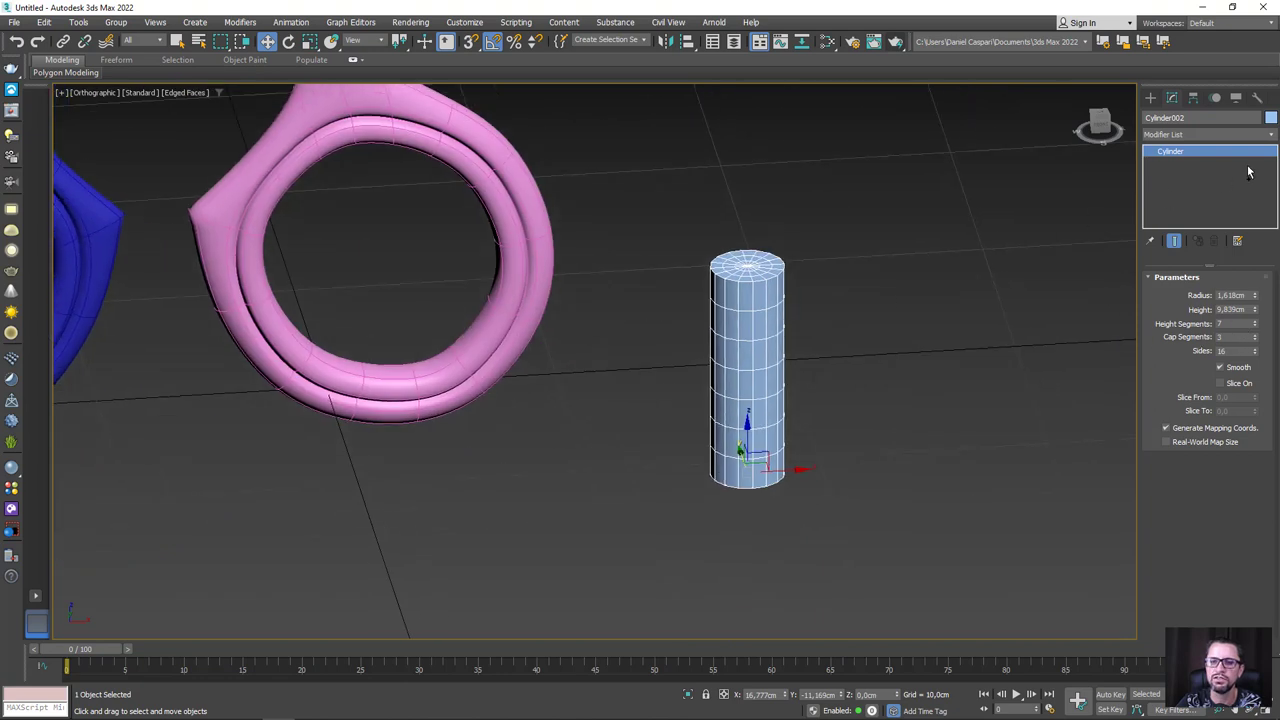
Add an FFD 3x3x3 modifier and select the middle ring of lattice points for scaling
click(1271, 136)
scroll(1200, 400, down, 2)
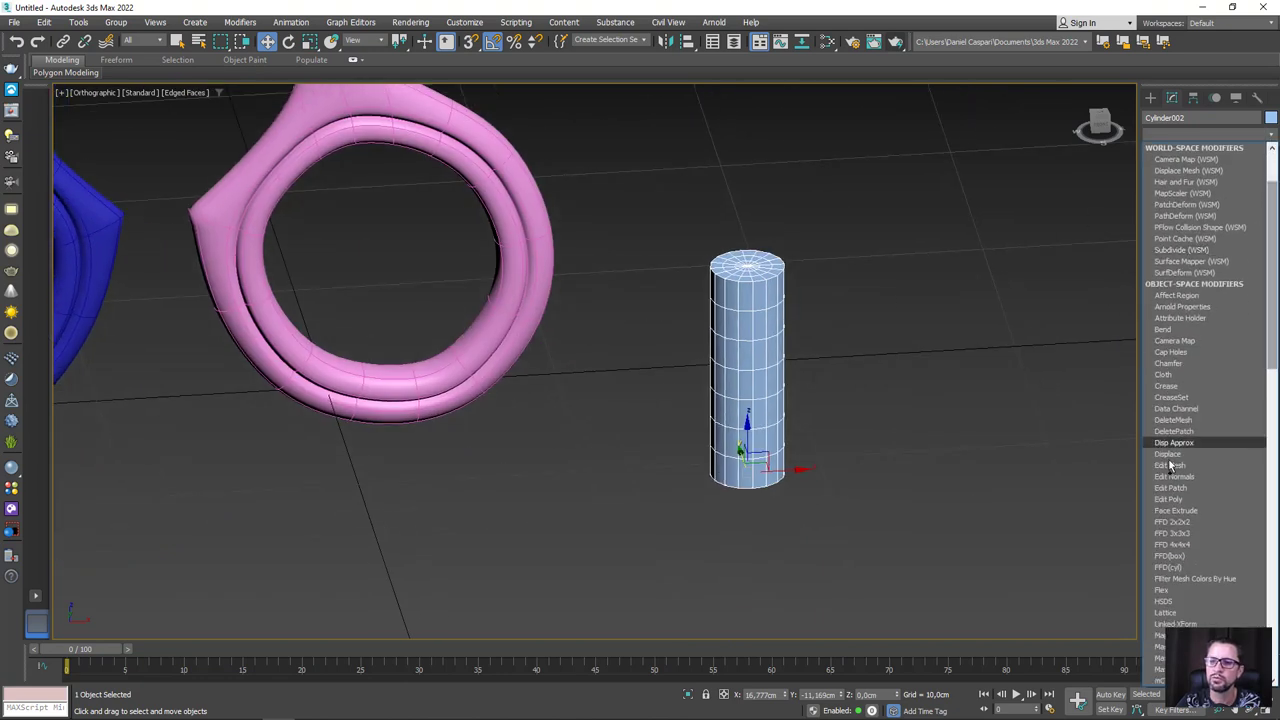
click(1175, 533)
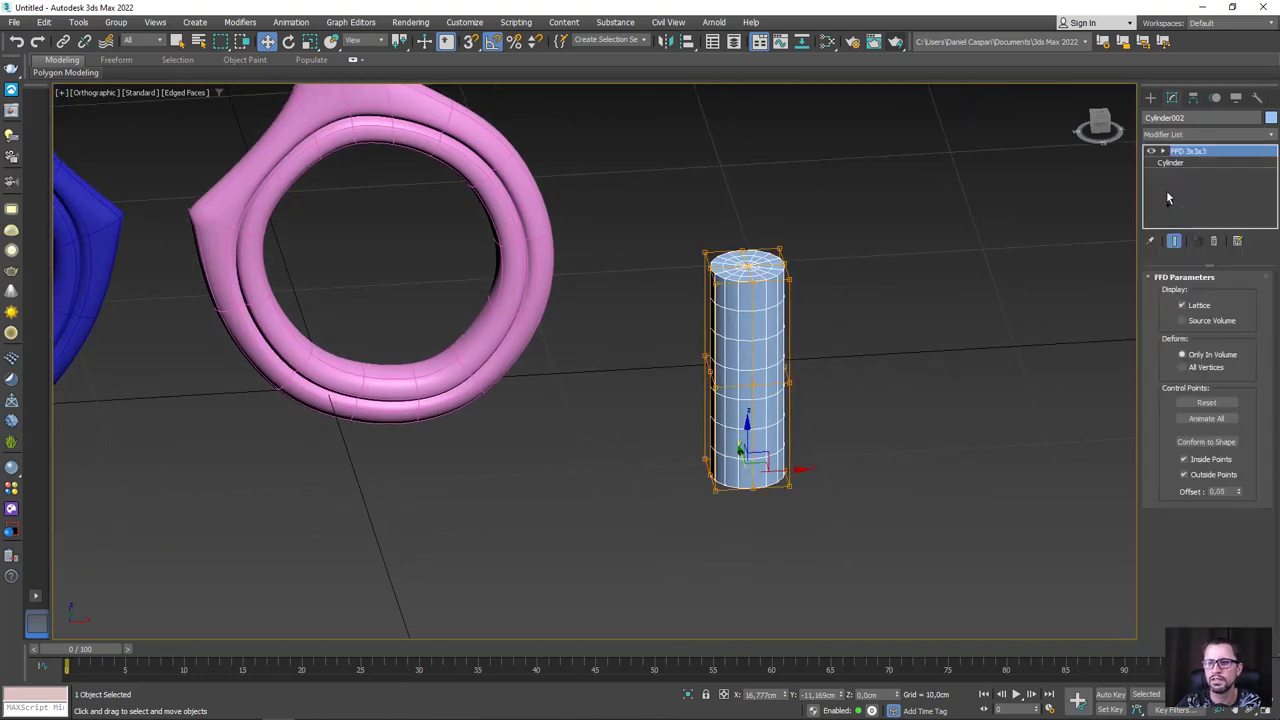
click(1163, 151)
click(1199, 162)
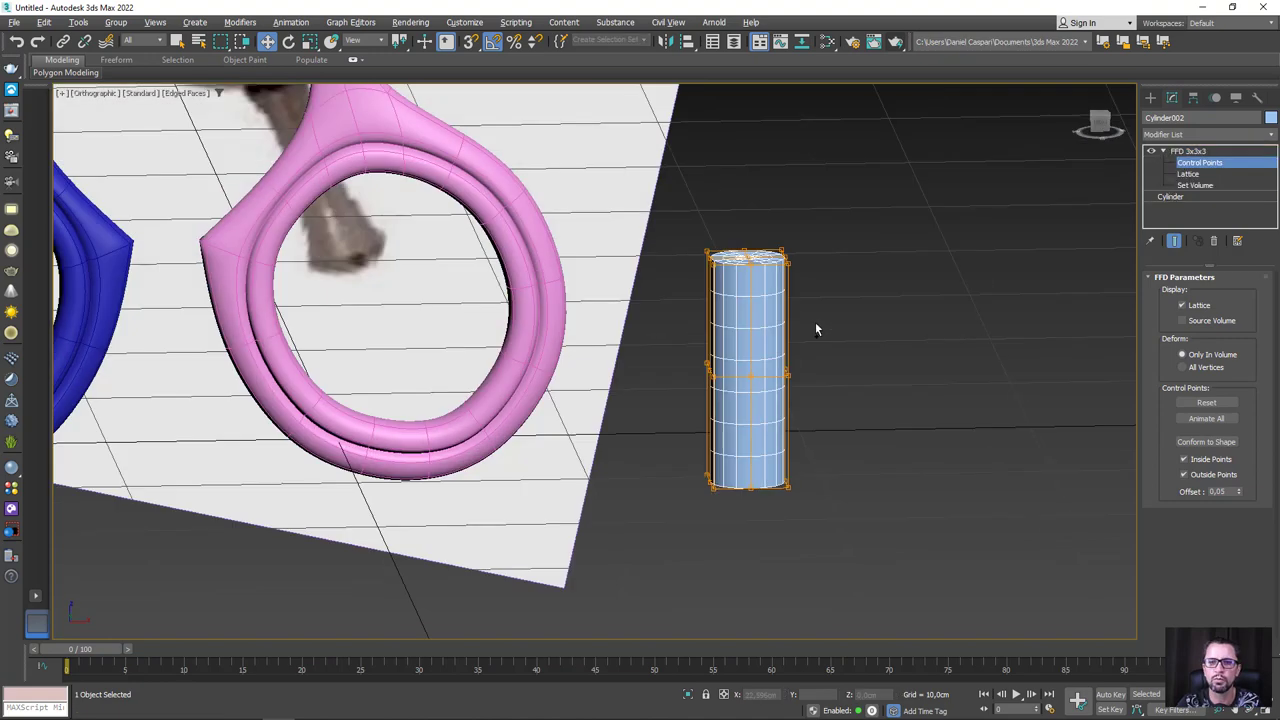
mouse_move(709, 383)
mouse_down()
mouse_move(800, 365)
mouse_move(776, 492)
mouse_up()
key(shift+z)
key(r)
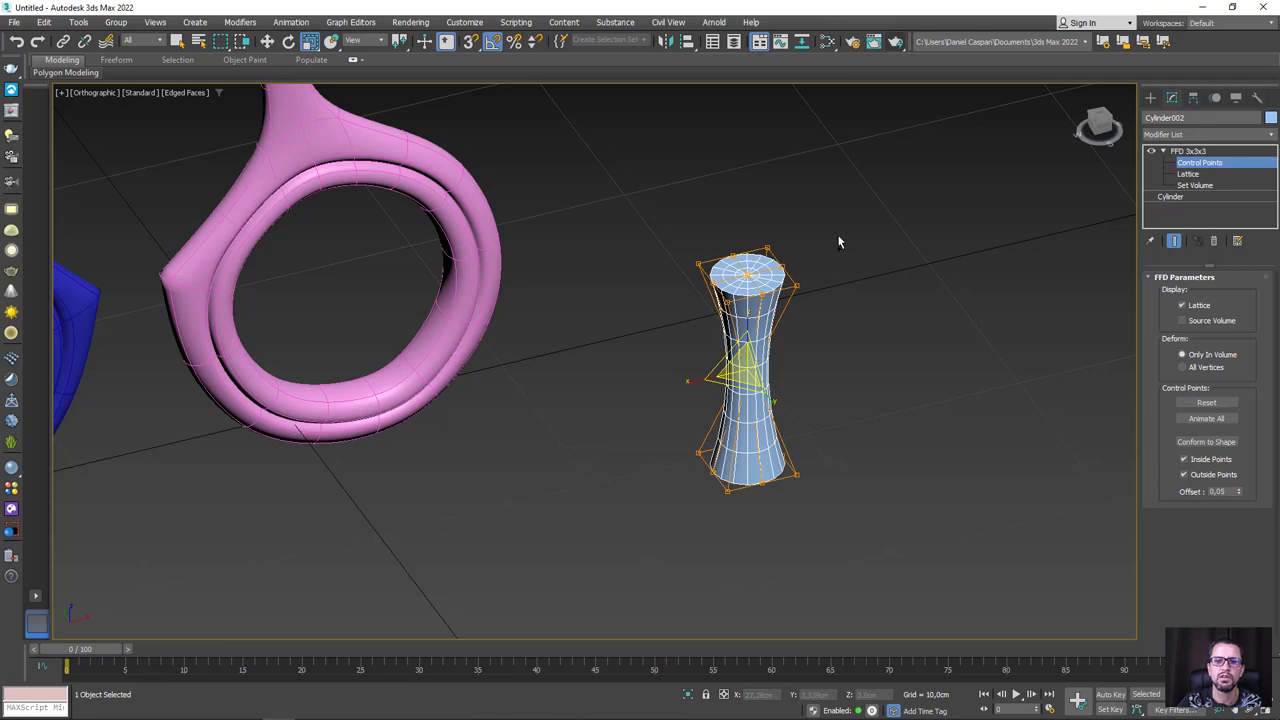
Lower the bottom lattice points slightly to flare the base, then add Edit Poly above FFD
alt+middle_drag(837, 234, 722, 478)
click(745, 452)
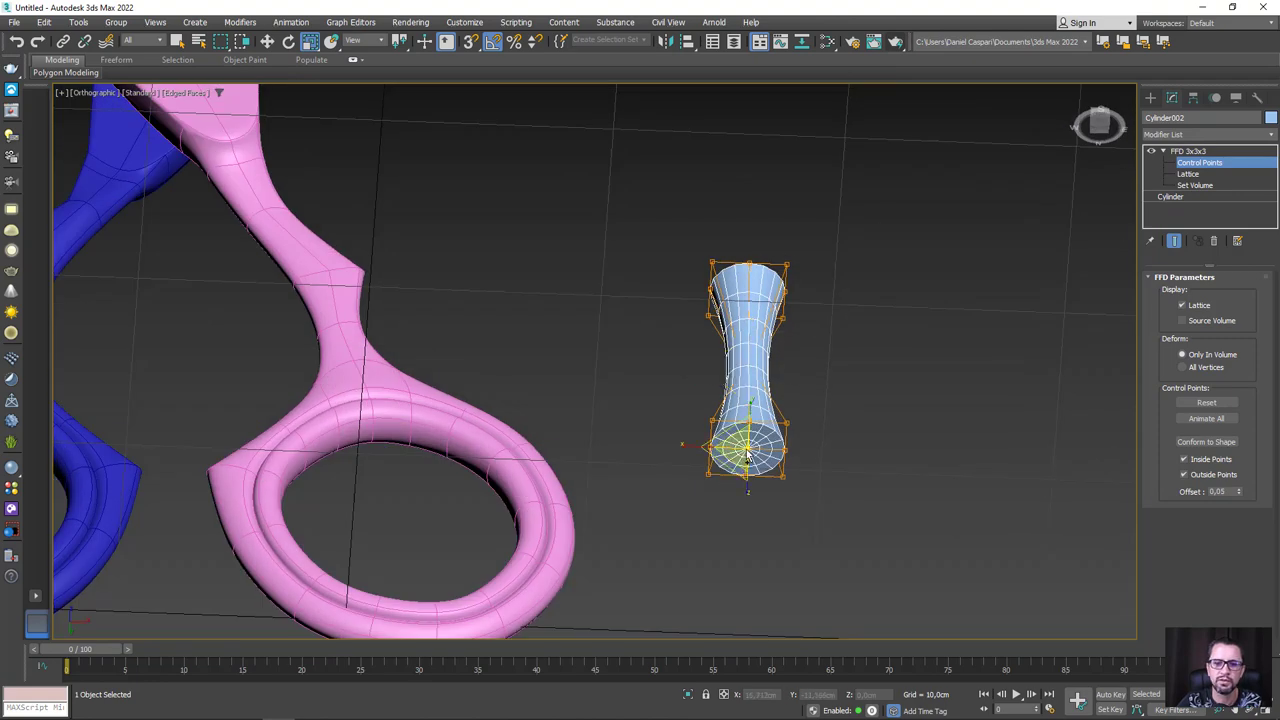
scroll(748, 455, up, 3)
alt+middle_drag(748, 455, 765, 388)
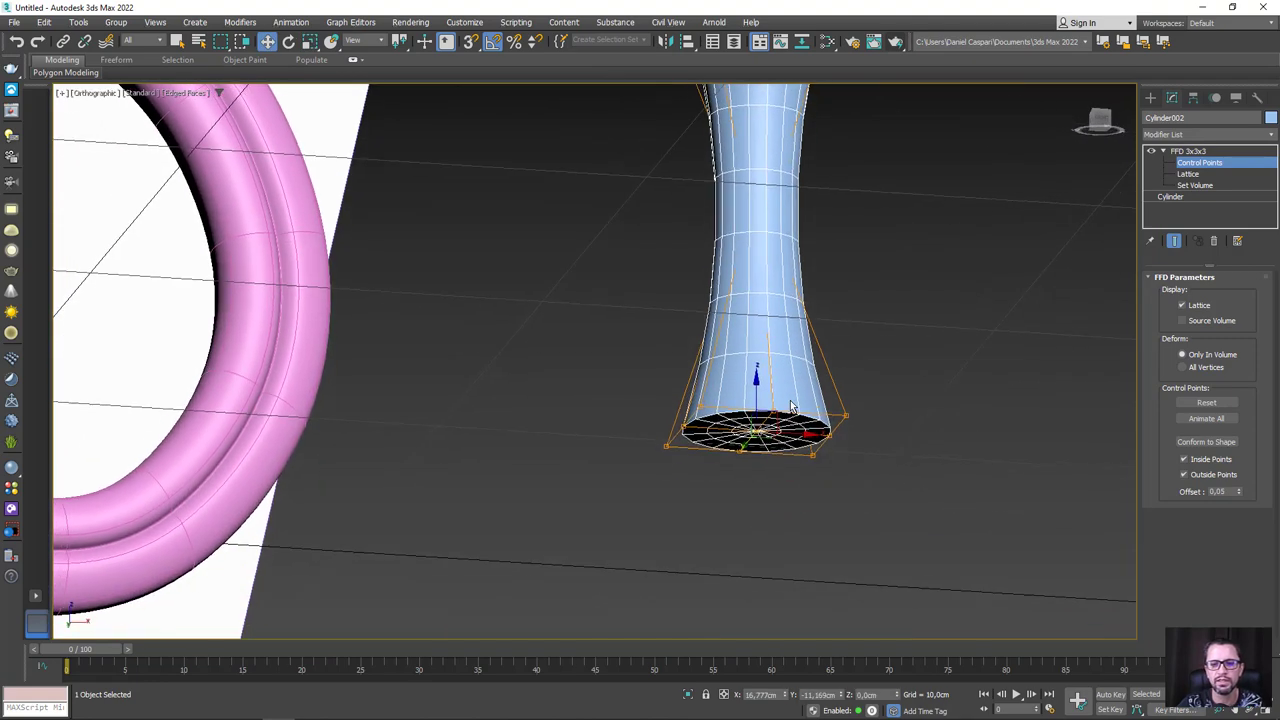
drag(763, 388, 757, 528)
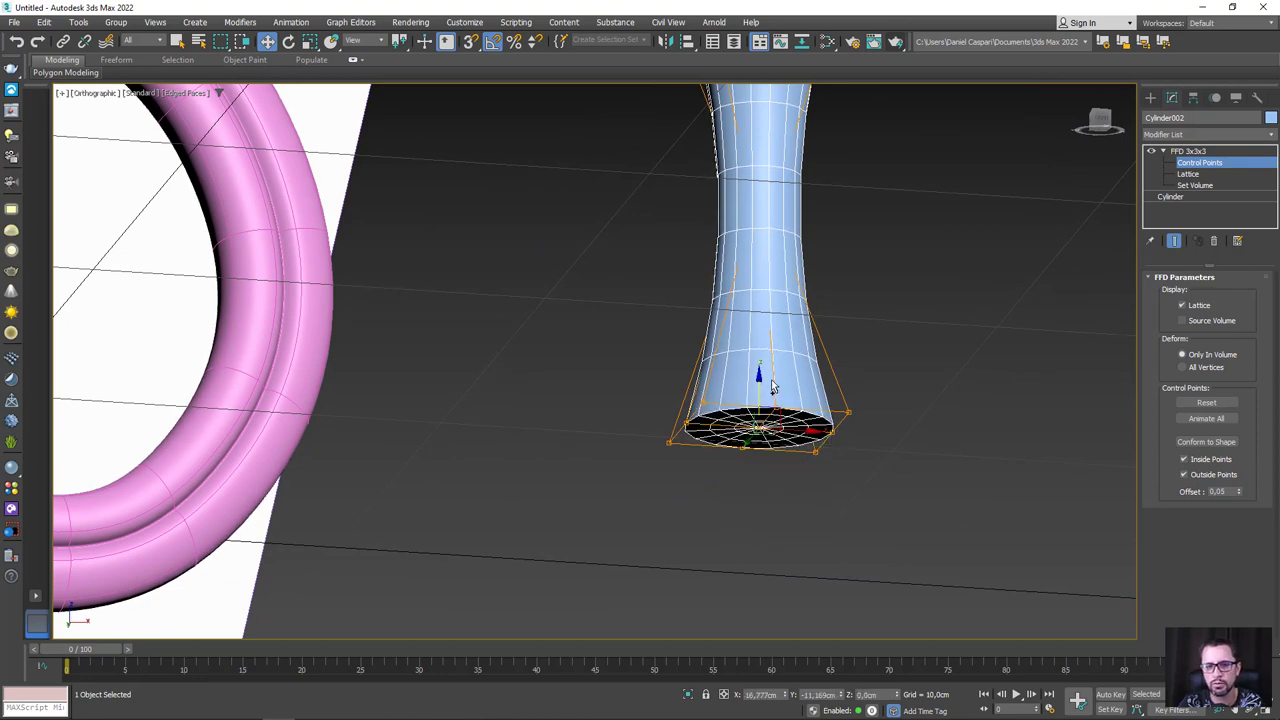
drag(771, 387, 783, 510)
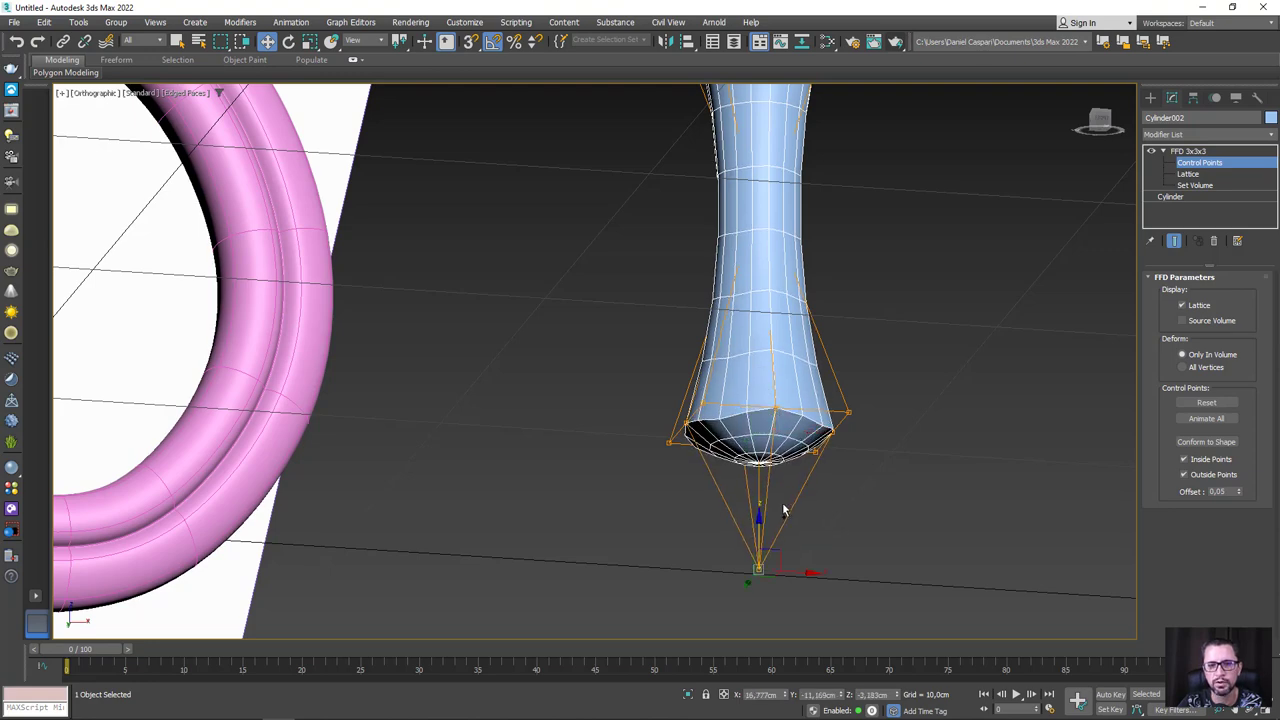
right_click(783, 510)
mouse_move(802, 475)
alt+middle_down()
mouse_move(749, 432)
mouse_move(827, 438)
mouse_move(777, 452)
alt+middle_up()
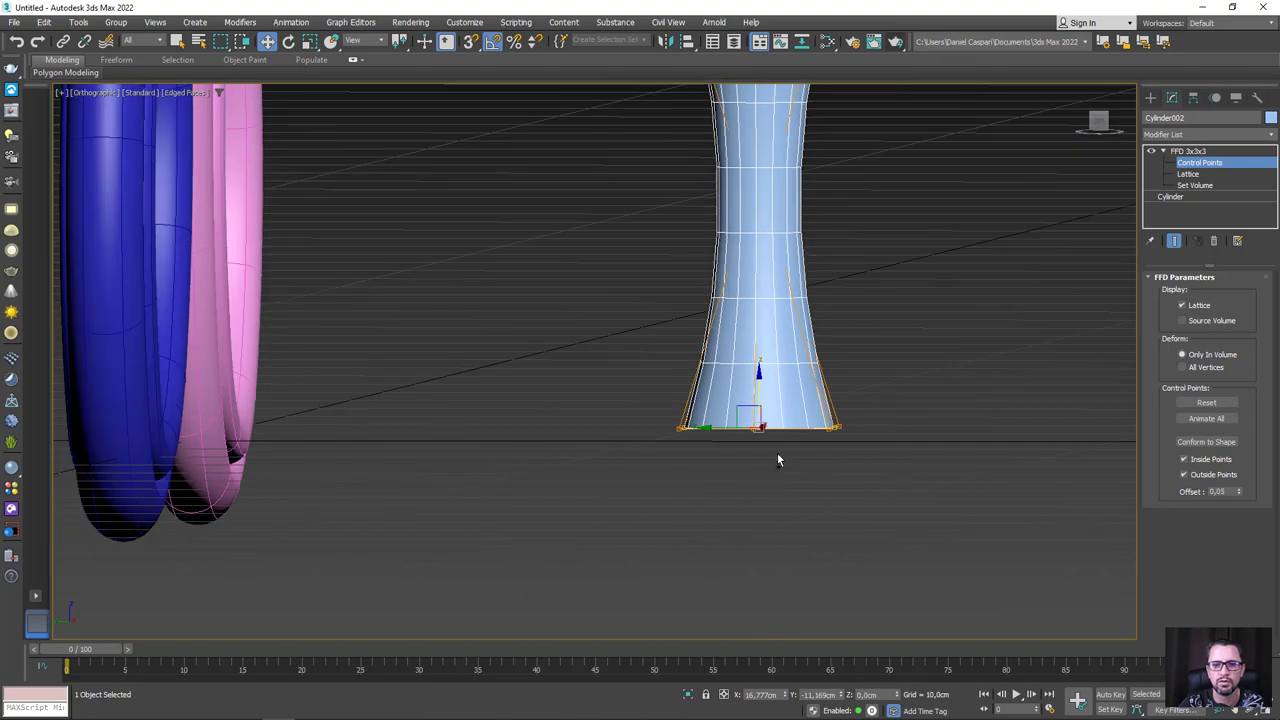
mouse_move(759, 391)
alt+middle_down()
mouse_move(757, 372)
mouse_move(744, 426)
alt+middle_up()
drag(767, 428, 804, 427)
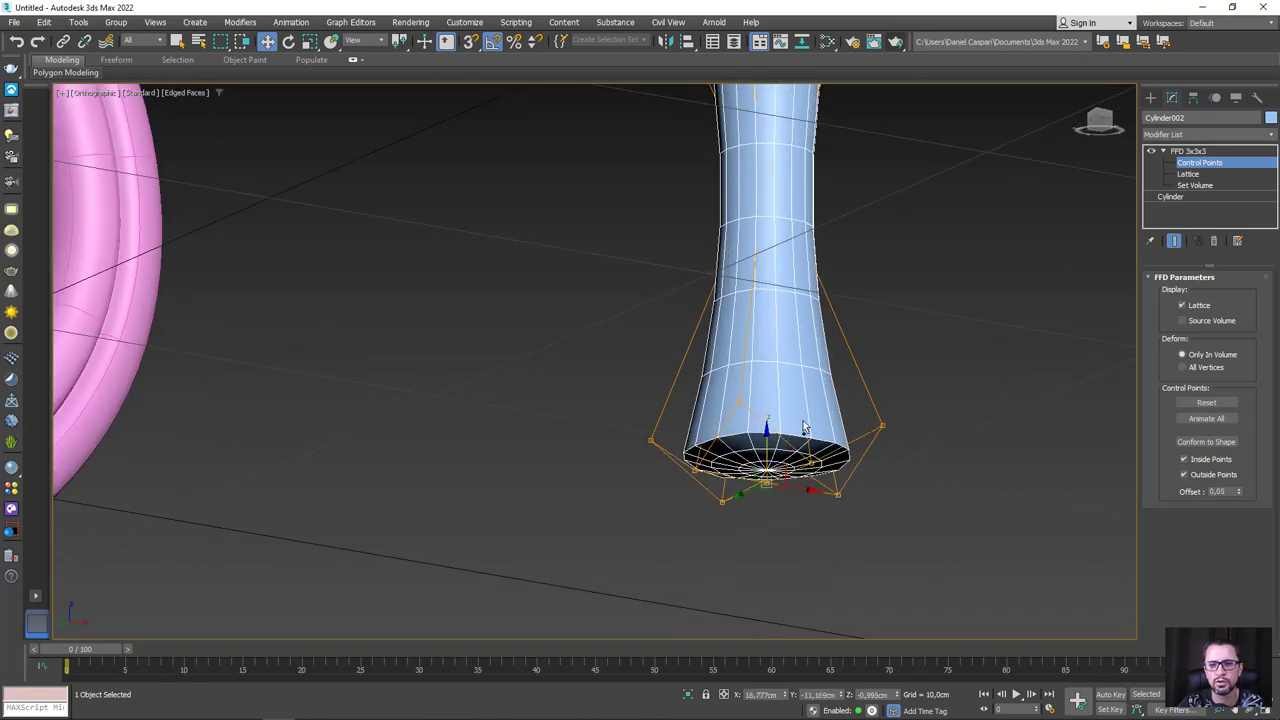
alt+middle_drag(909, 356, 857, 357)
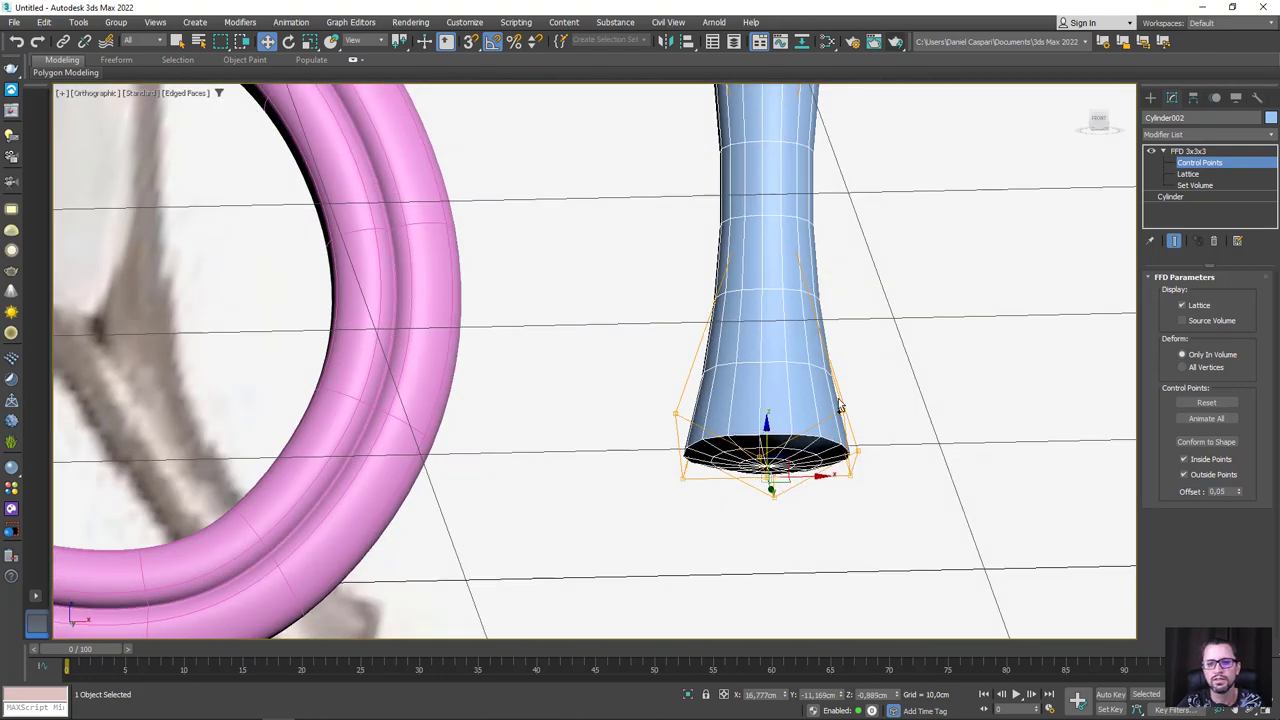
alt+middle_drag(840, 405, 838, 380)
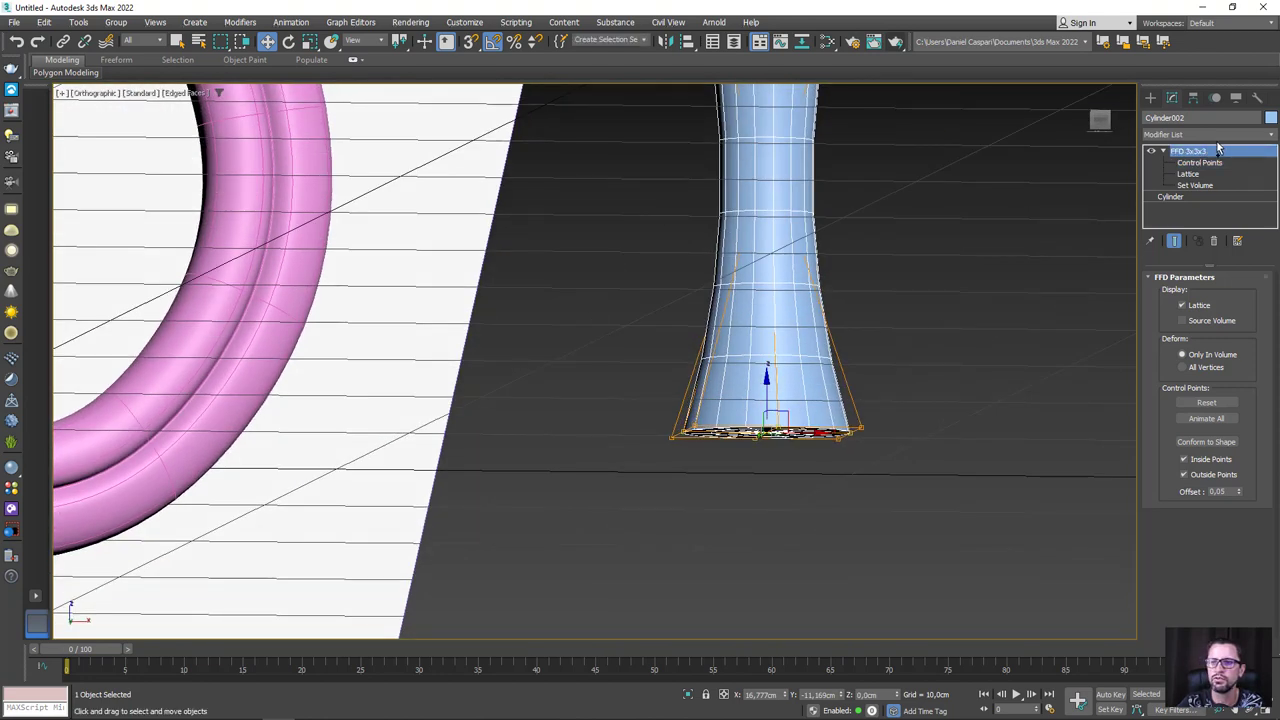
click(1207, 134)
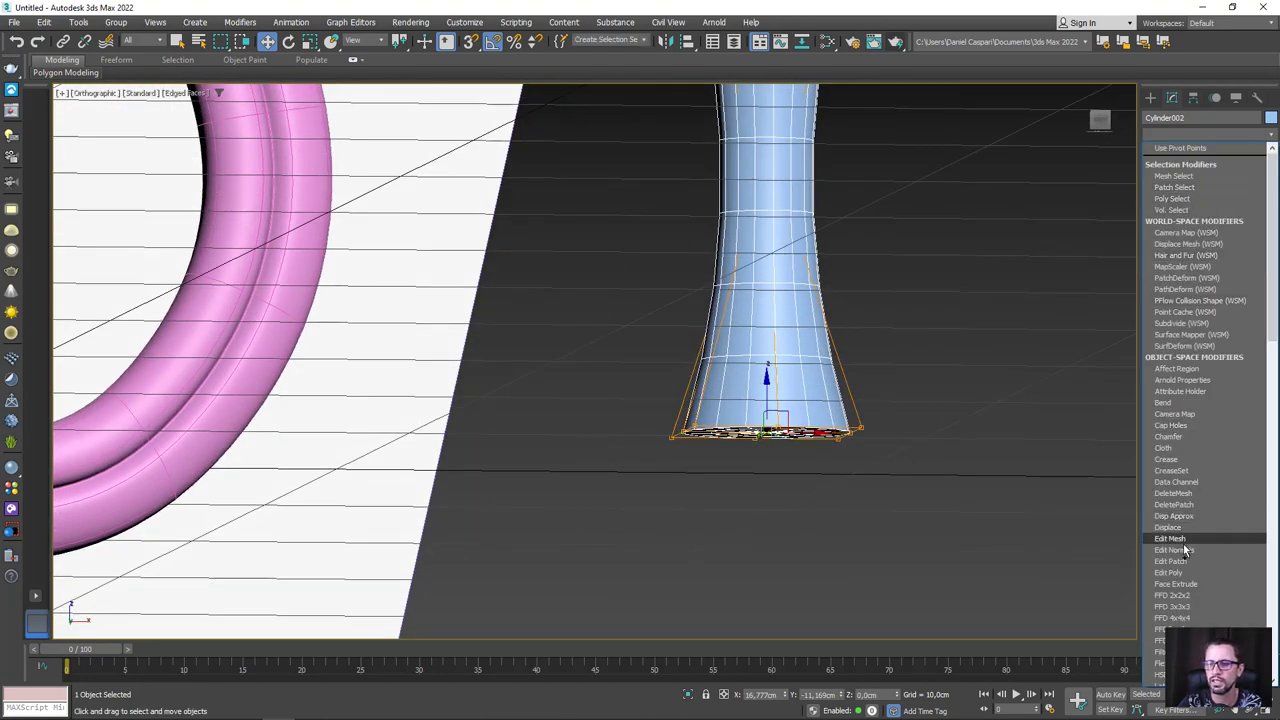
click(1178, 574)
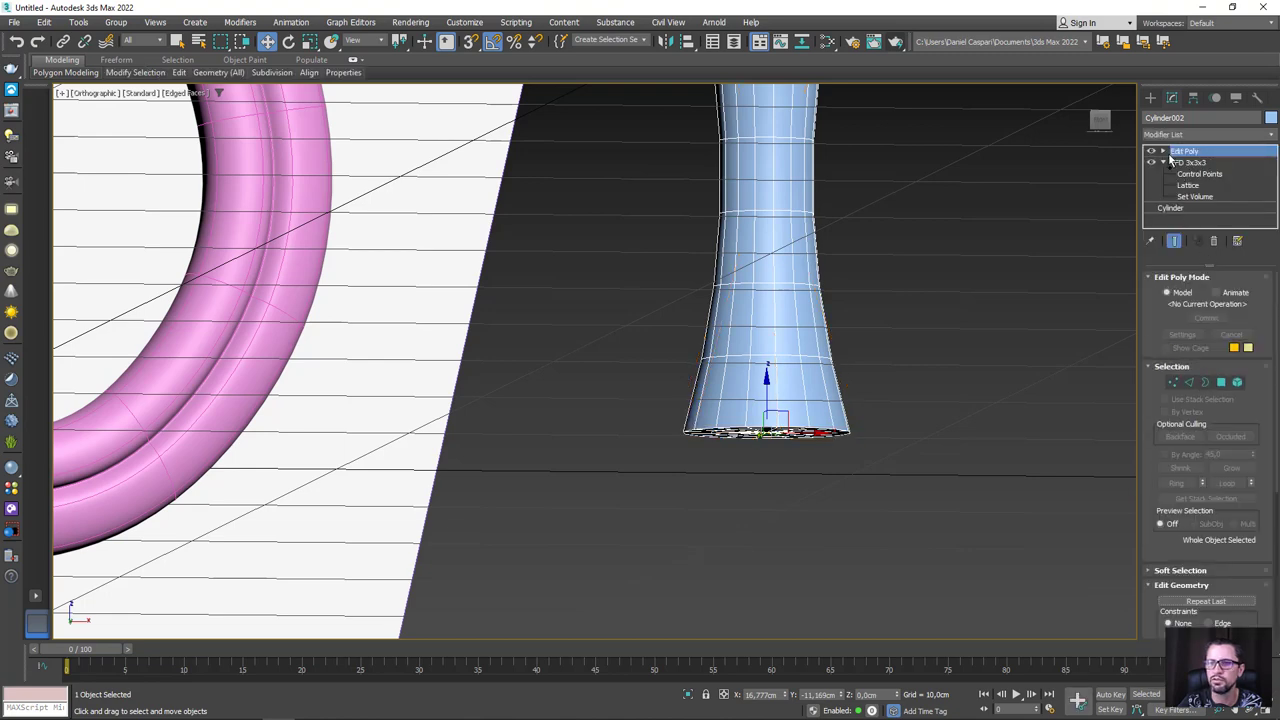
Select the cap faces around the centre vertex and nudge them slightly along Z
click(1163, 151)
click(1188, 162)
alt+middle_drag(848, 409, 773, 398)
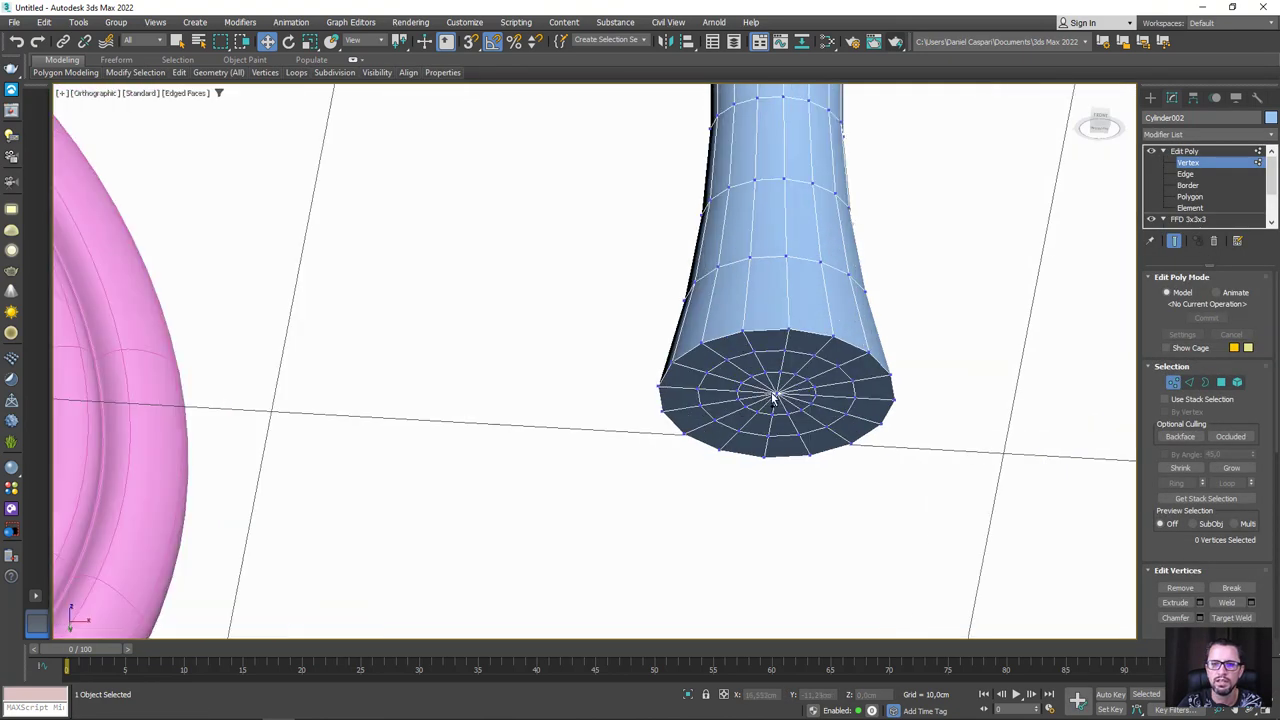
scroll(773, 398, up, 2)
click(775, 397)
ctrl+click(1221, 384)
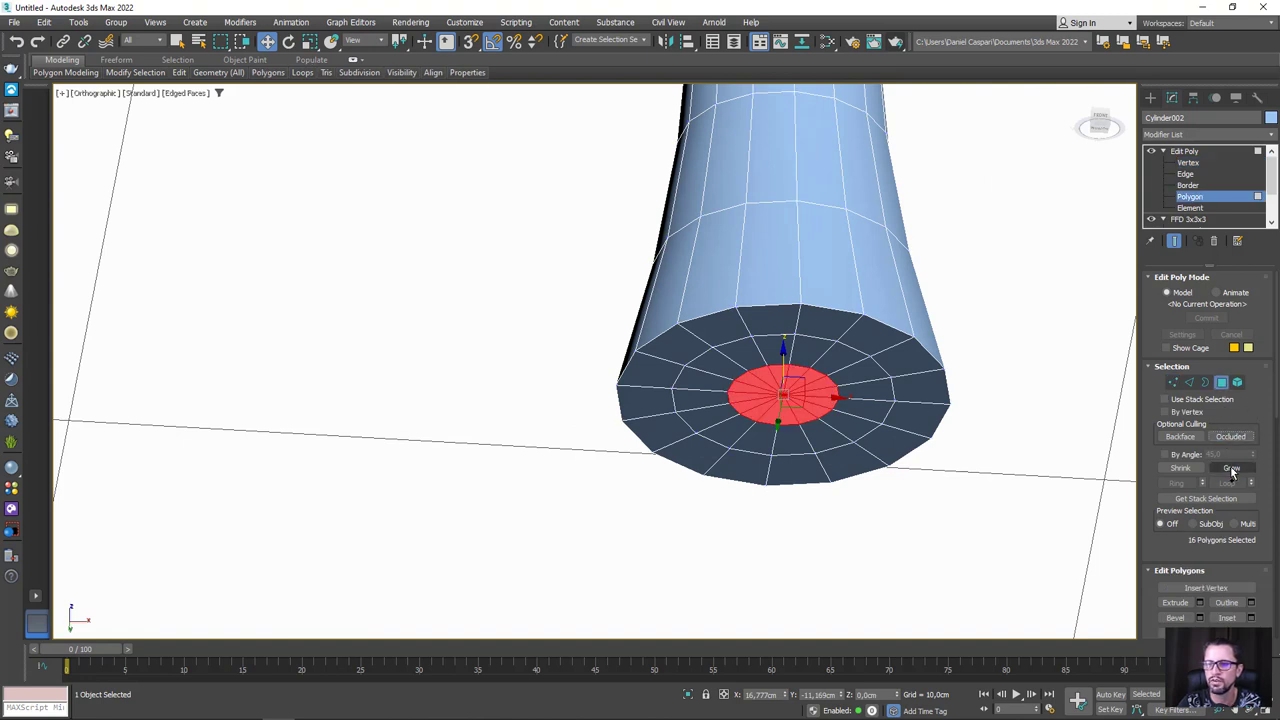
click(1232, 469)
alt+middle_drag(1000, 415, 830, 370)
drag(782, 372, 780, 415)
click(1183, 470)
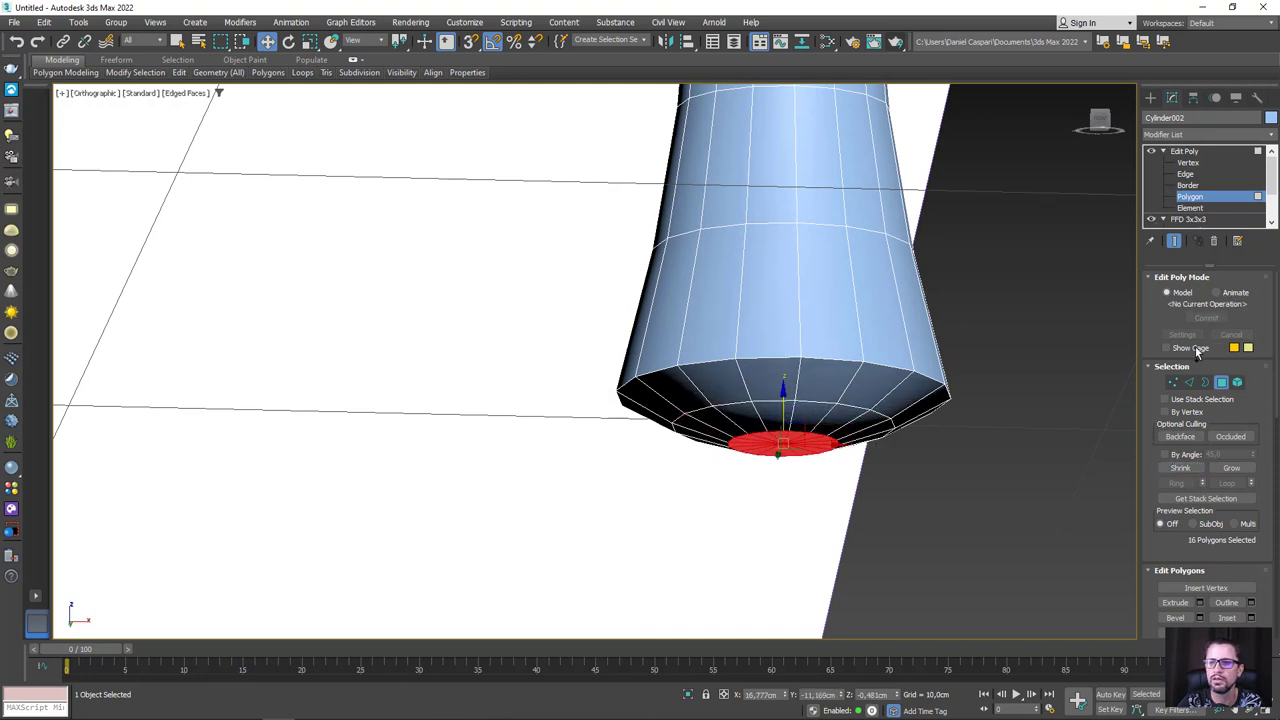
Chamfer the edge loop around the cylinder's cap rim
key(2)
double_click(940, 388)
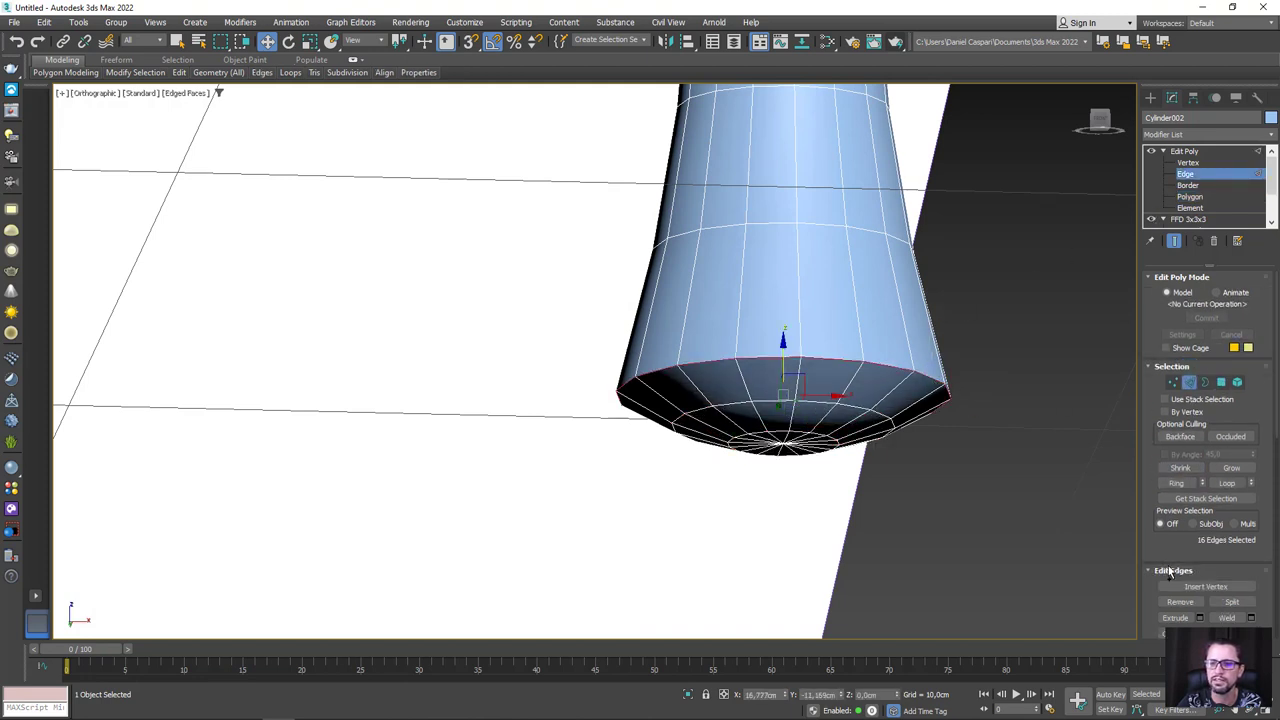
scroll(1200, 470, down, 5)
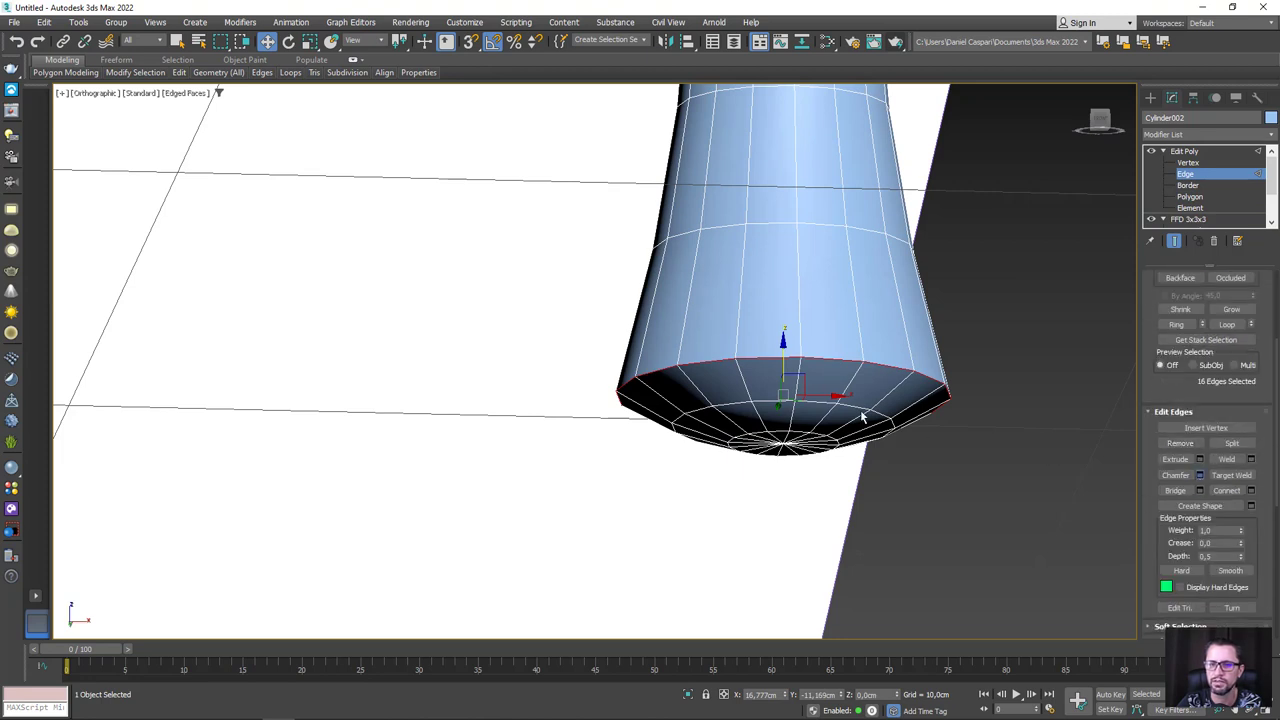
key(ctrl+shift+c)
drag(622, 392, 623, 388)
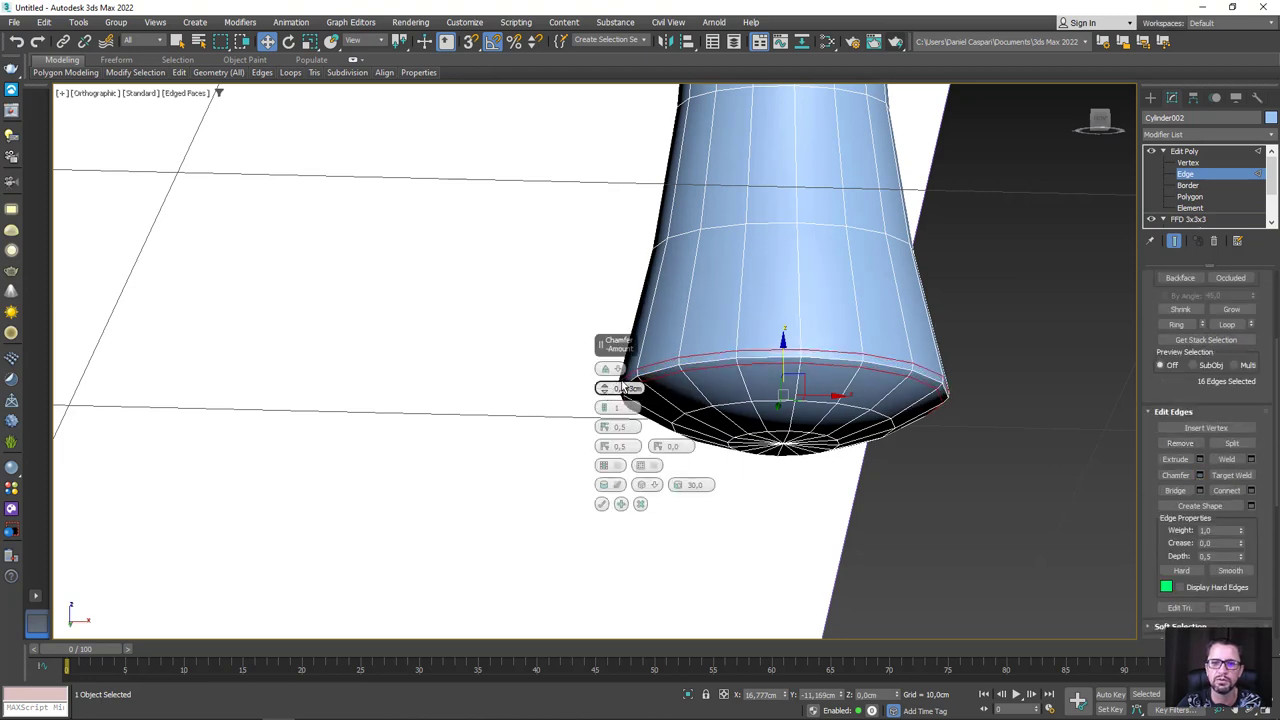
click(601, 503)
scroll(814, 338, down, 5)
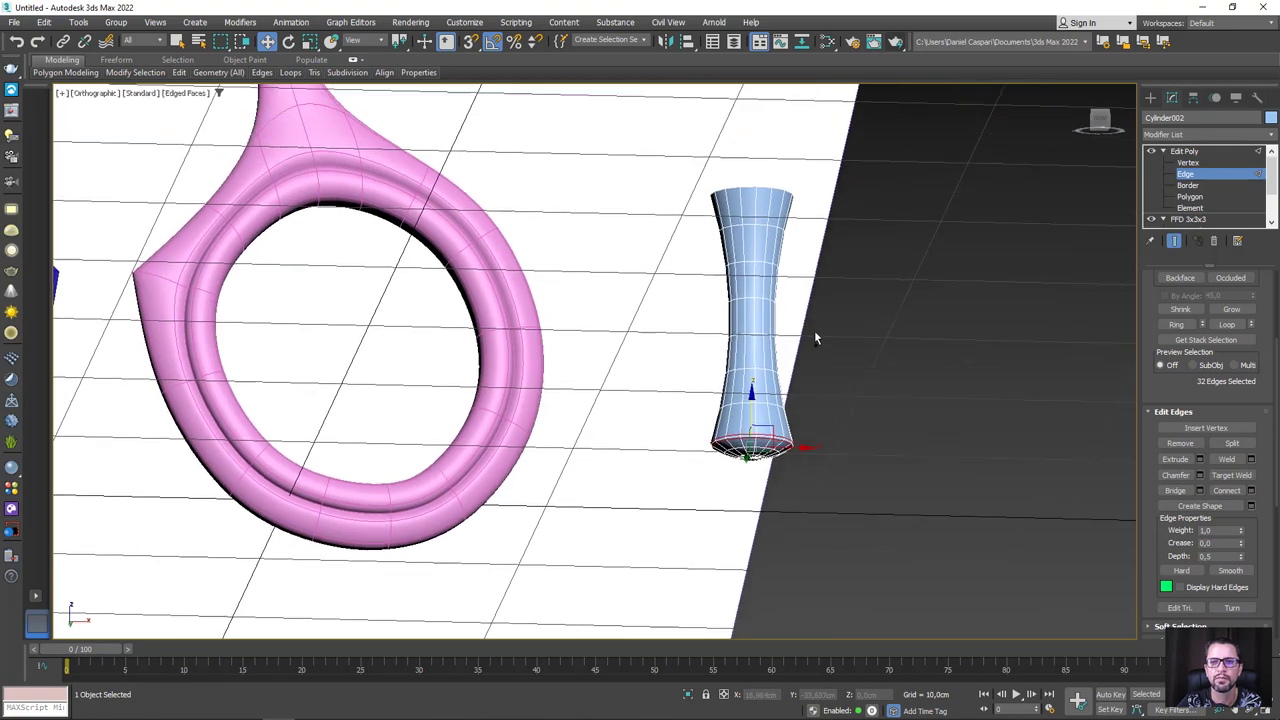
mouse_move(814, 338)
alt+middle_down()
mouse_move(829, 407)
mouse_move(820, 310)
alt+middle_up()
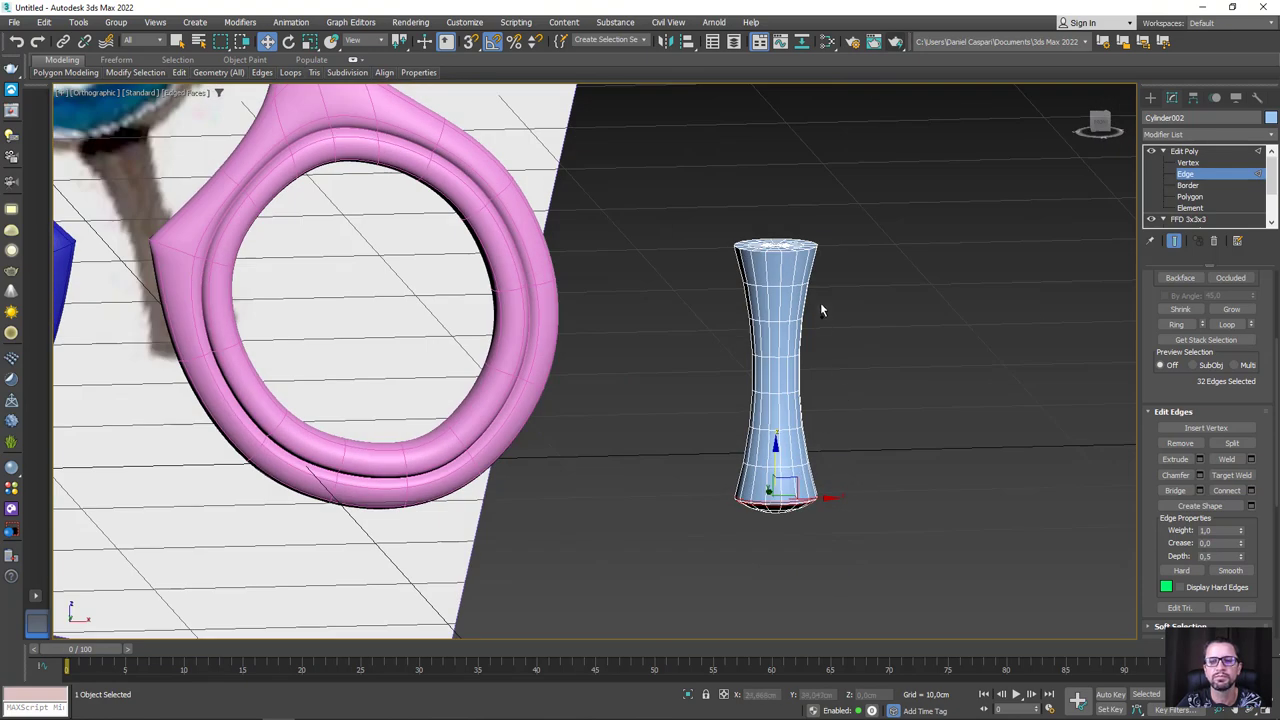
Delete the cylinder's top cap polygons to leave an open top
click(1190, 197)
drag(859, 266, 880, 260)
key(Delete)
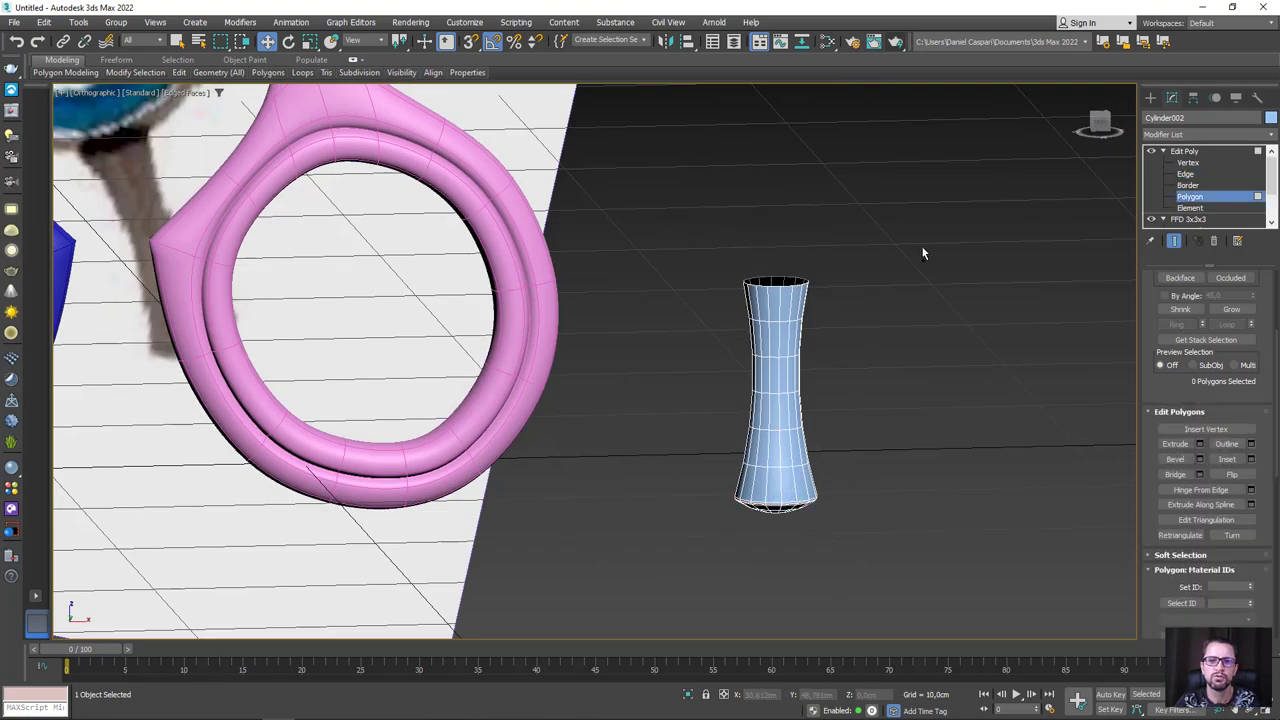
Return to object level and turn on Affect Pivot Only in the Hierarchy panel
click(1184, 151)
alt+middle_drag(780, 330, 728, 336)
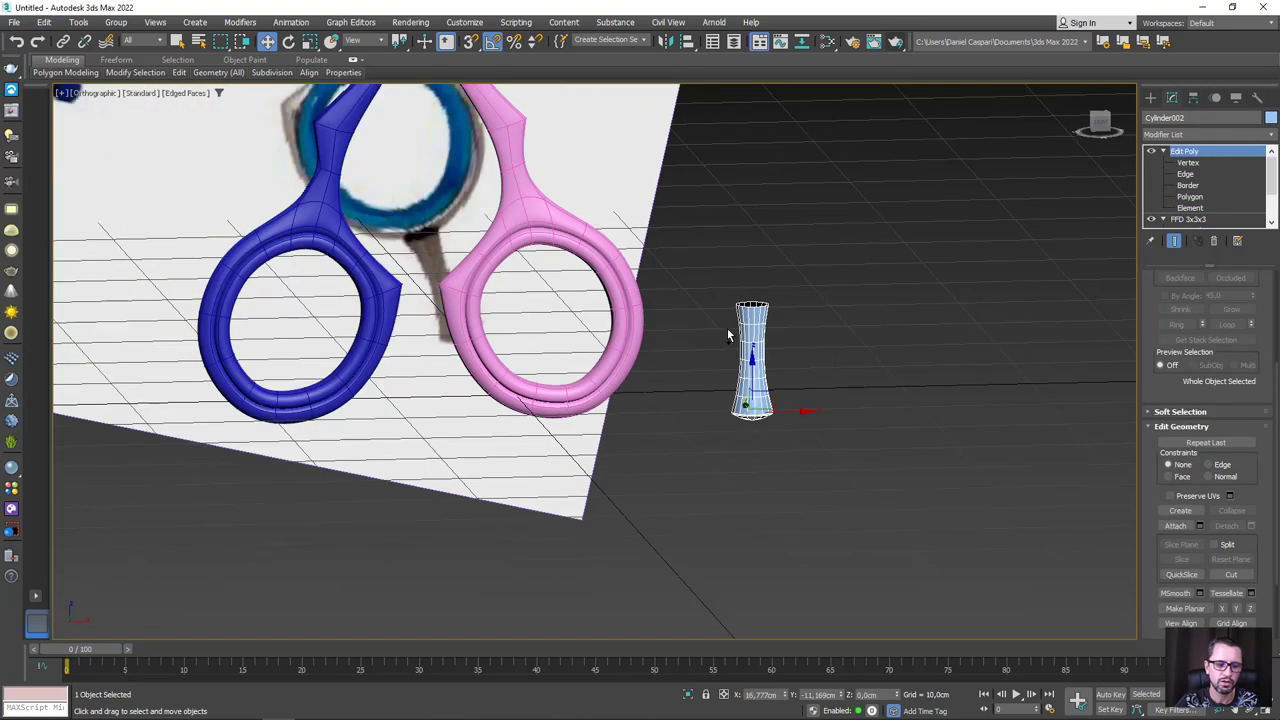
scroll(740, 380, up, 4)
scroll(790, 360, down, 3)
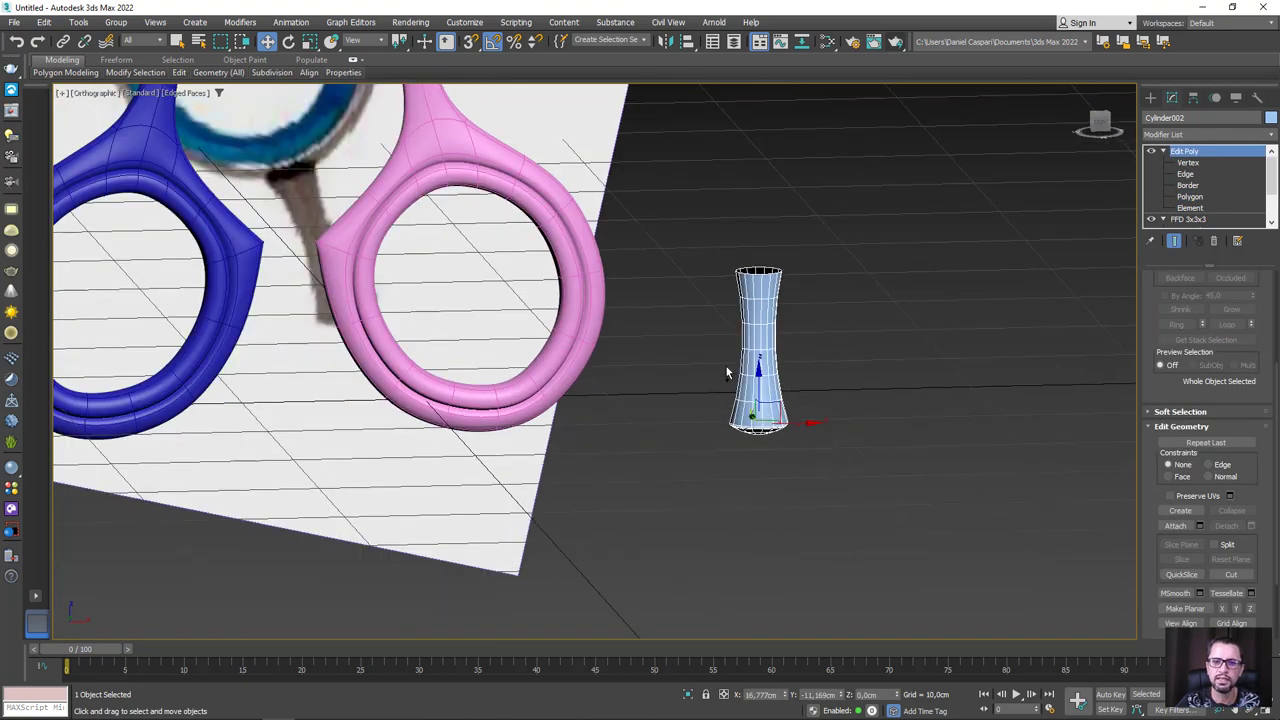
click(1195, 103)
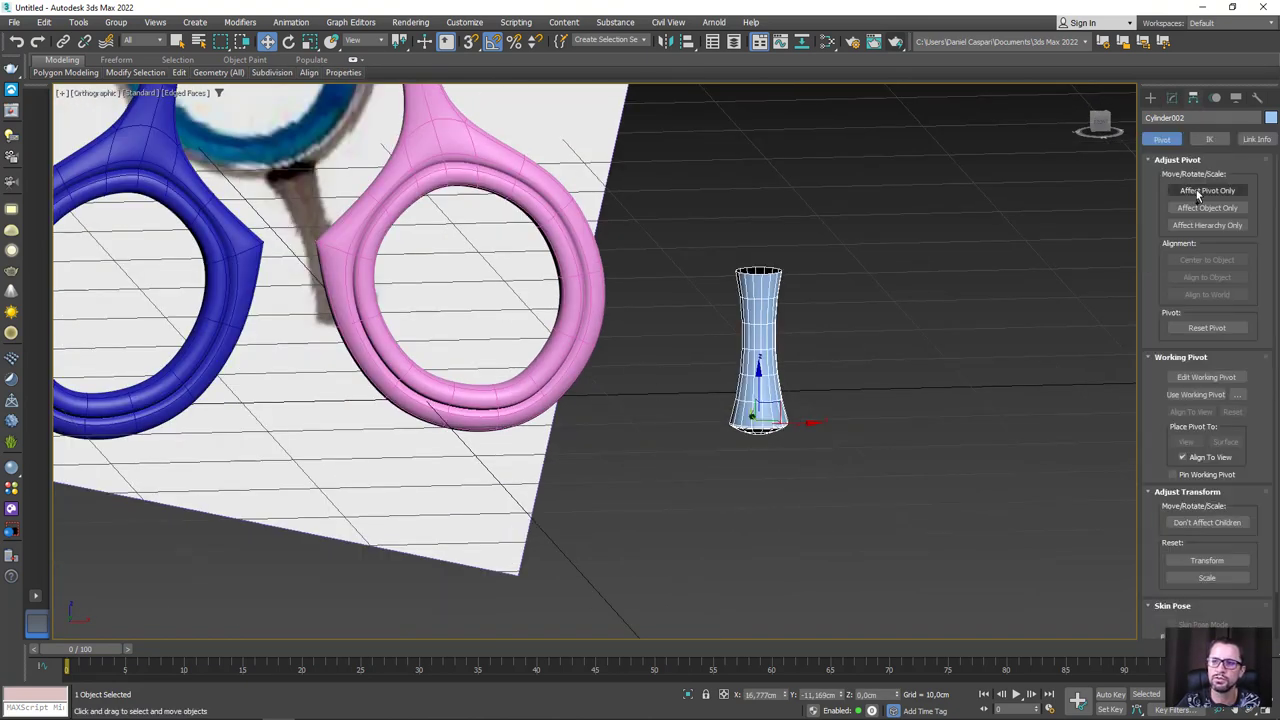
click(1205, 190)
Move the pivot to the cylinder's top, then in Front view move, rotate -15° and scale it under the pink ring
drag(758, 378, 760, 230)
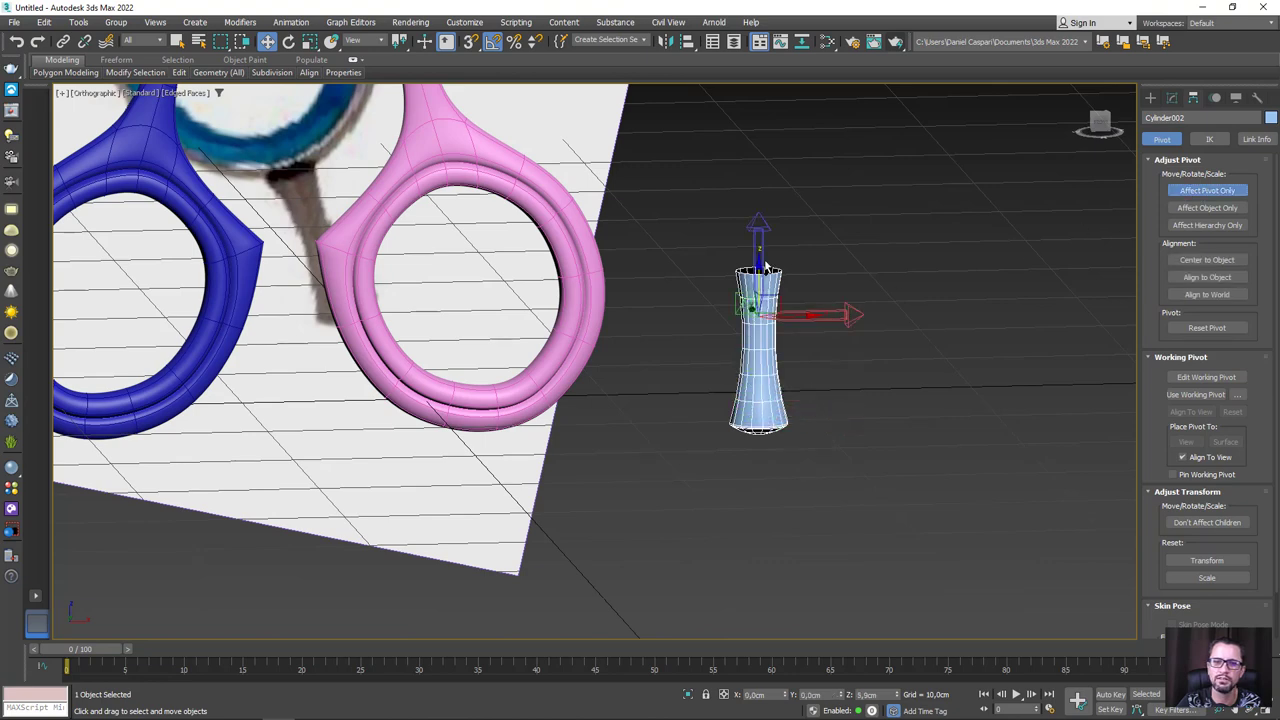
click(1185, 196)
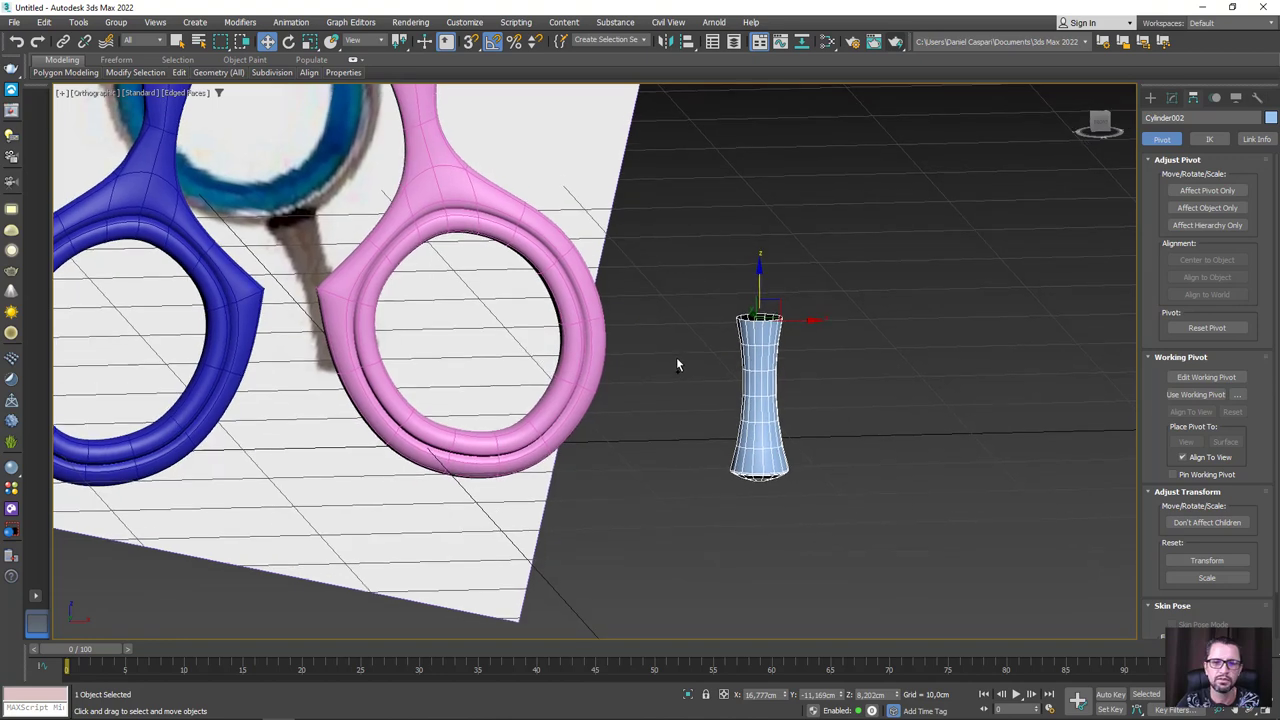
key(f)
scroll(660, 365, up, 3)
scroll(660, 365, up, 3)
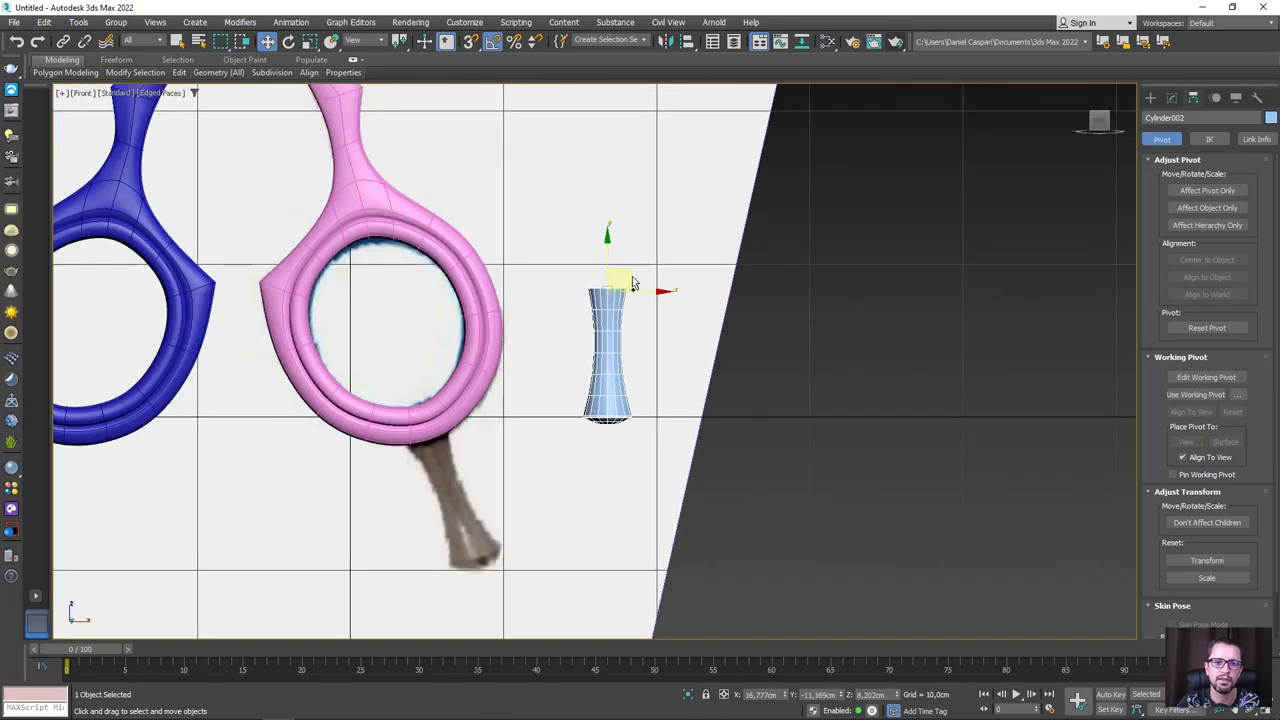
drag(608, 286, 434, 462)
key(e)
scroll(474, 419, up, 2)
key(r)
scroll(437, 470, down, 1)
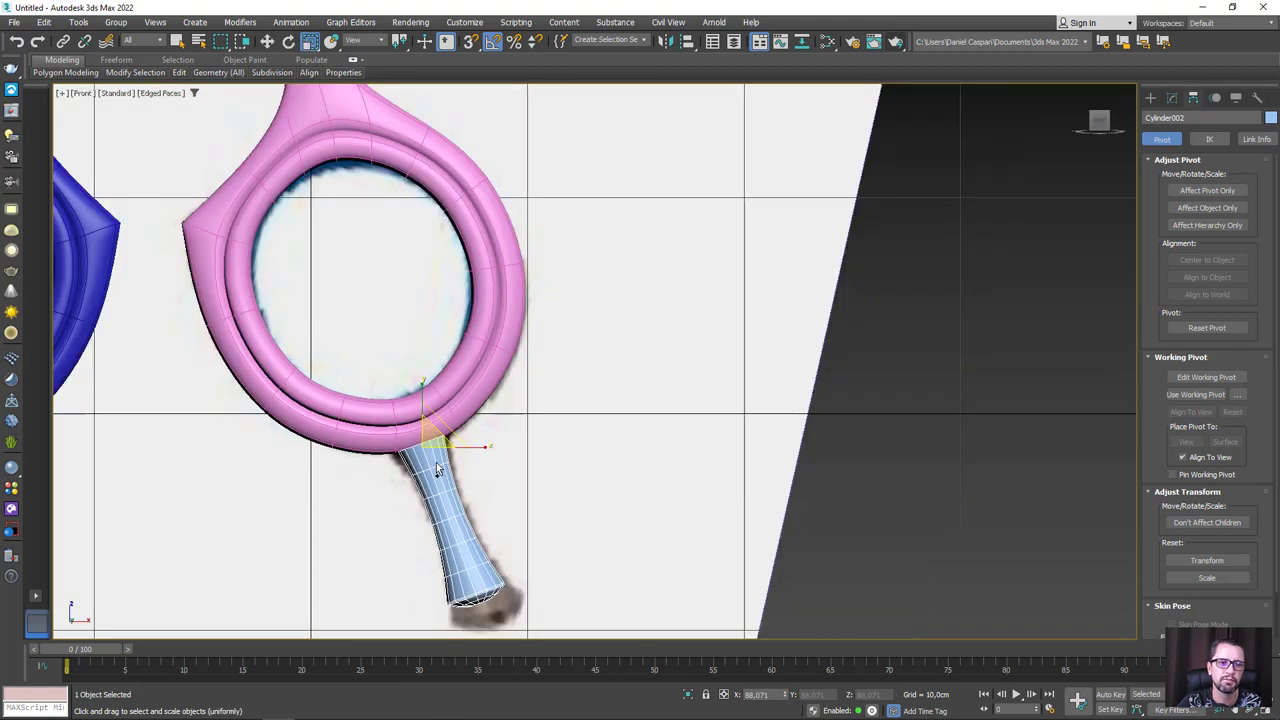
middle_drag(437, 470, 538, 484)
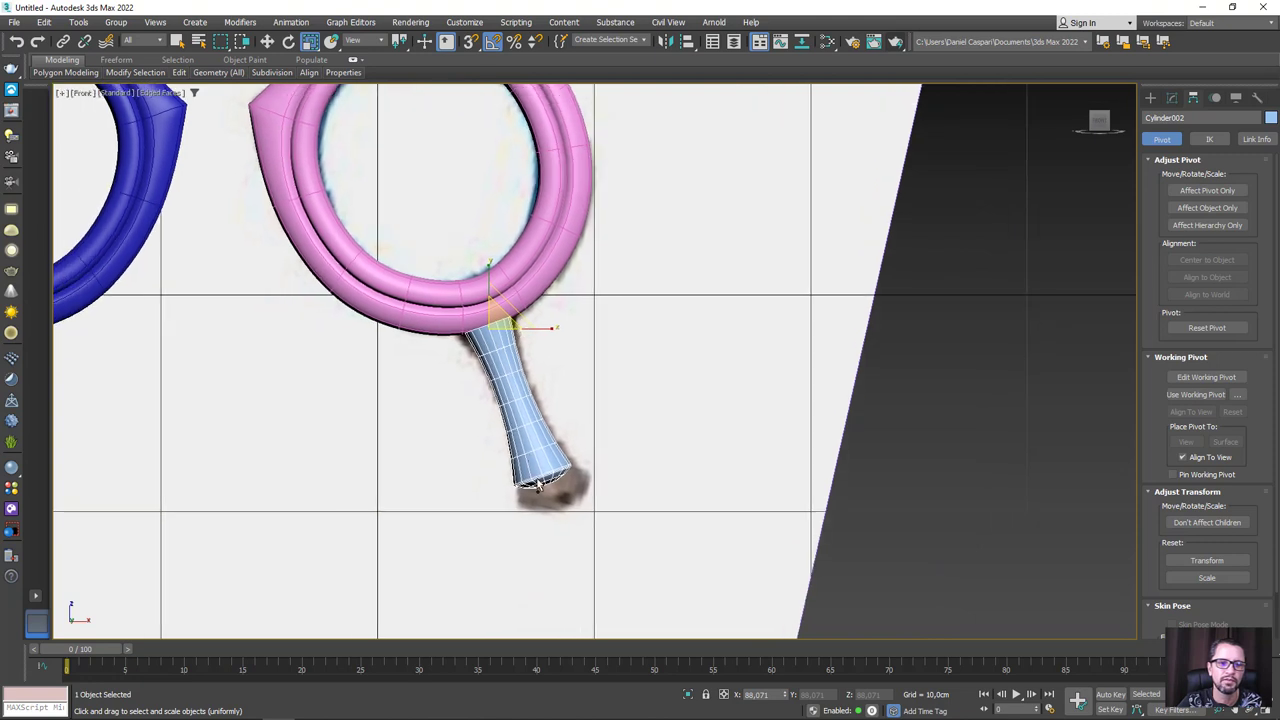
Switch to Local coordinates and move the handle up against the pink ring's bottom
click(381, 42)
click(360, 87)
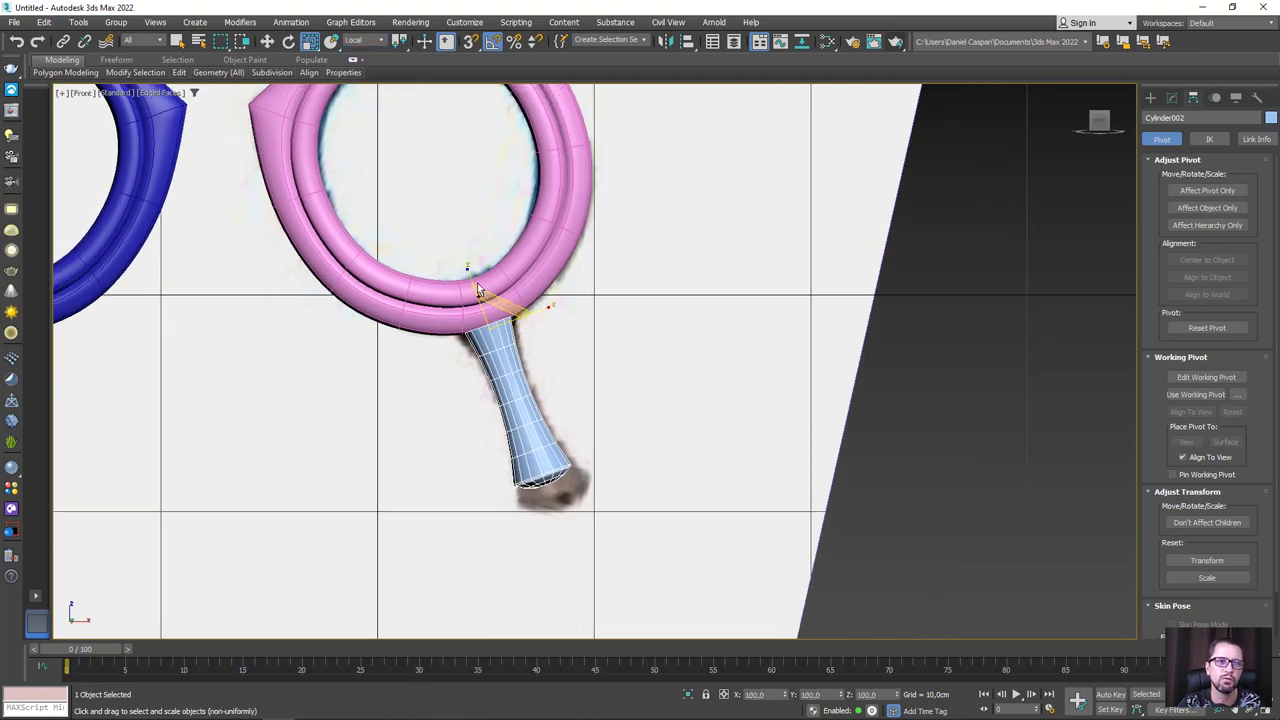
key(w)
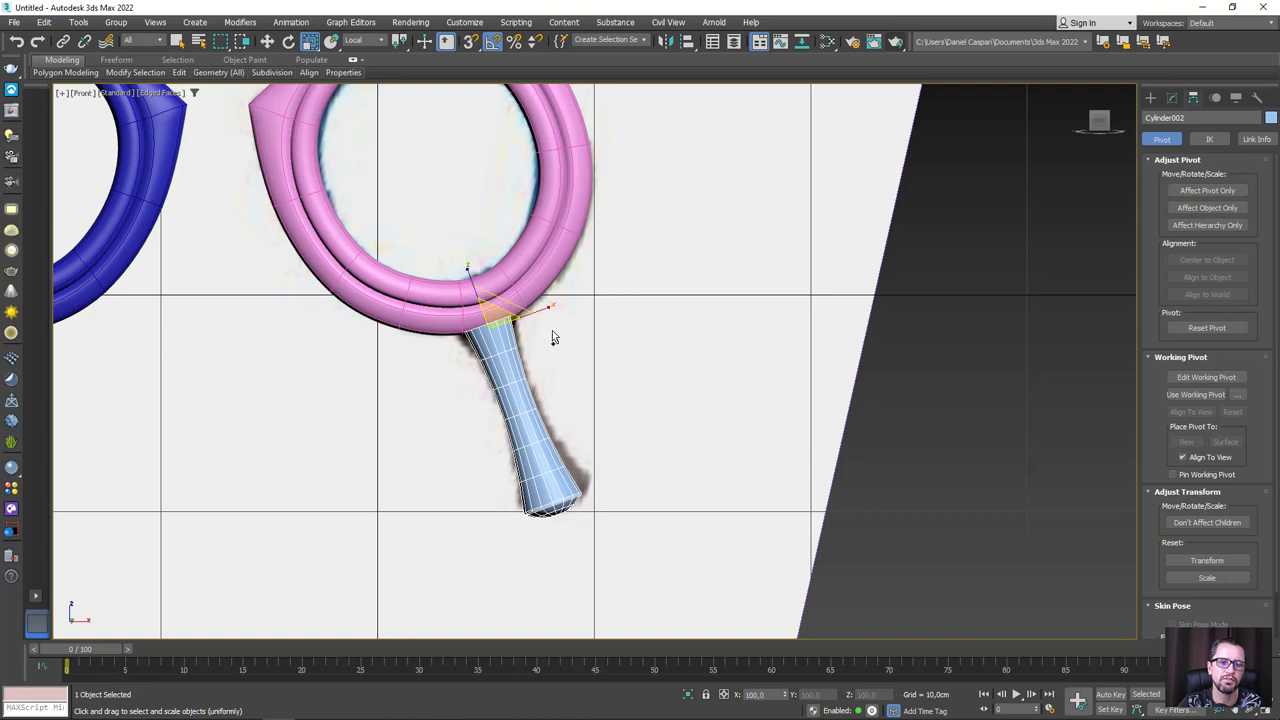
alt+middle_drag(551, 336, 548, 330)
drag(548, 330, 772, 296)
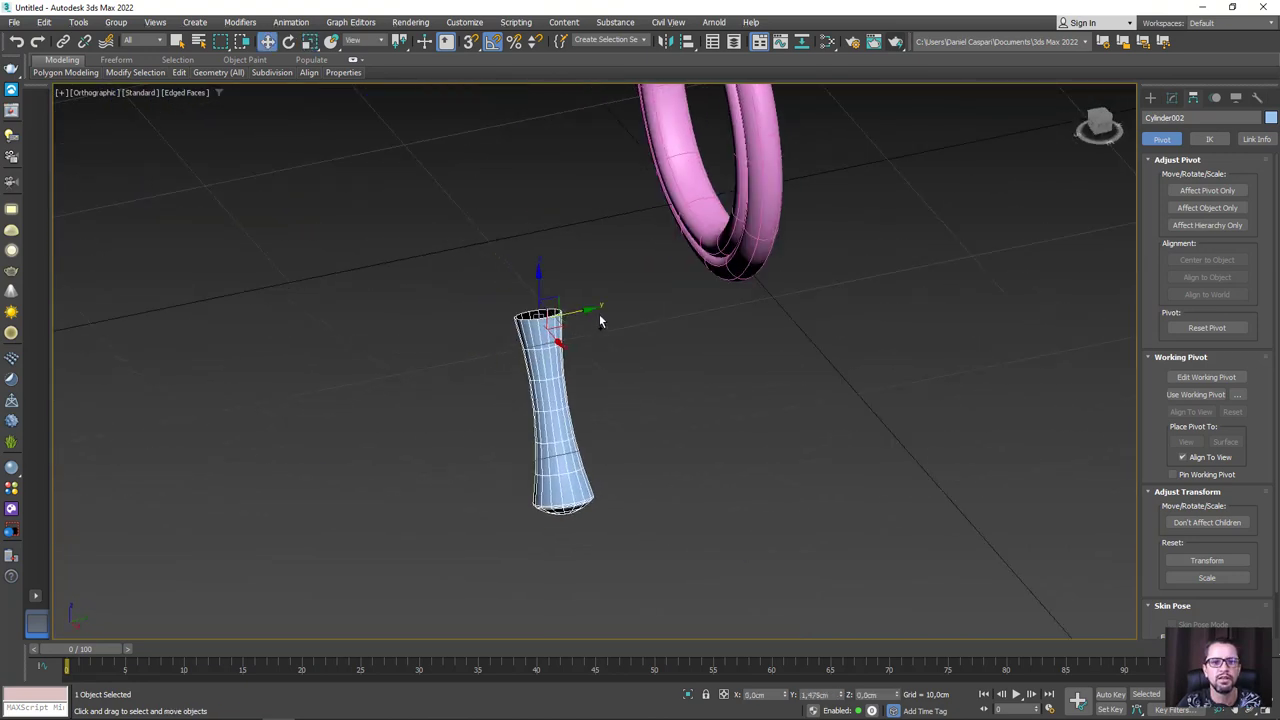
mouse_move(755, 287)
alt+middle_down()
mouse_move(782, 288)
mouse_move(766, 279)
alt+middle_up()
scroll(778, 286, up, 3)
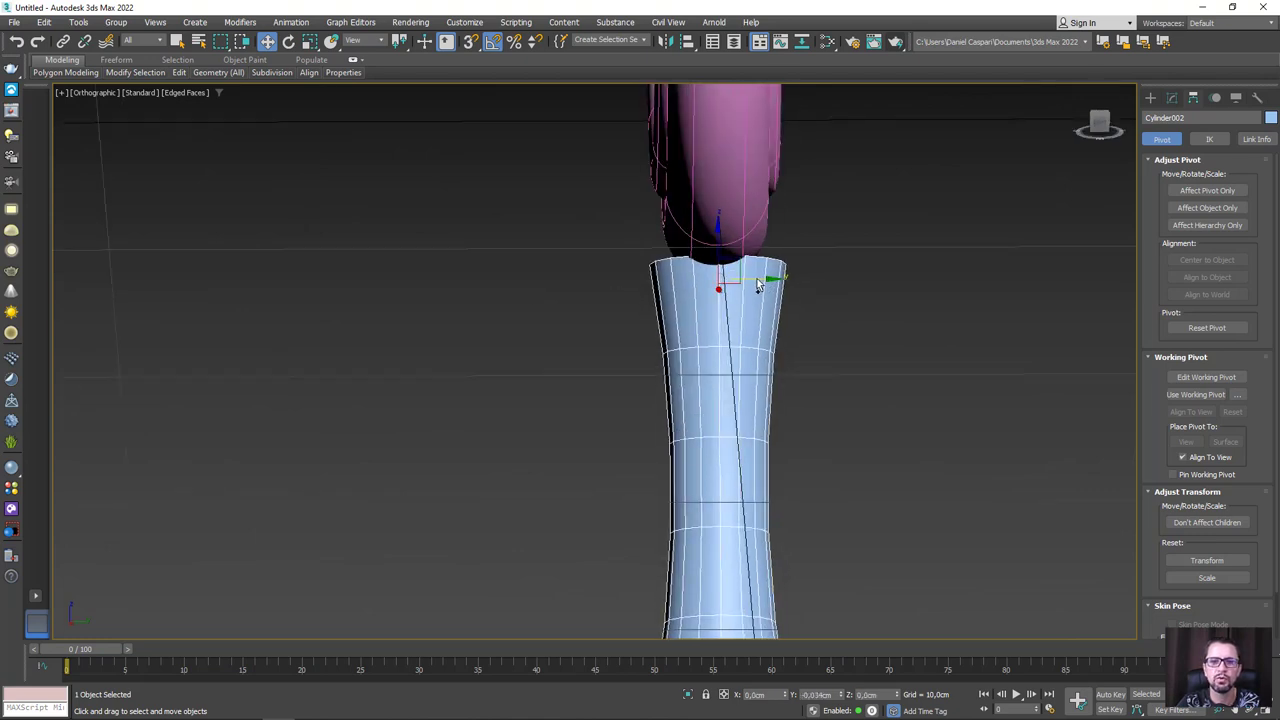
Select 140 vertices on the pink ring's lower part and scale them to widen its loop
click(732, 200)
scroll(738, 190, down, 5)
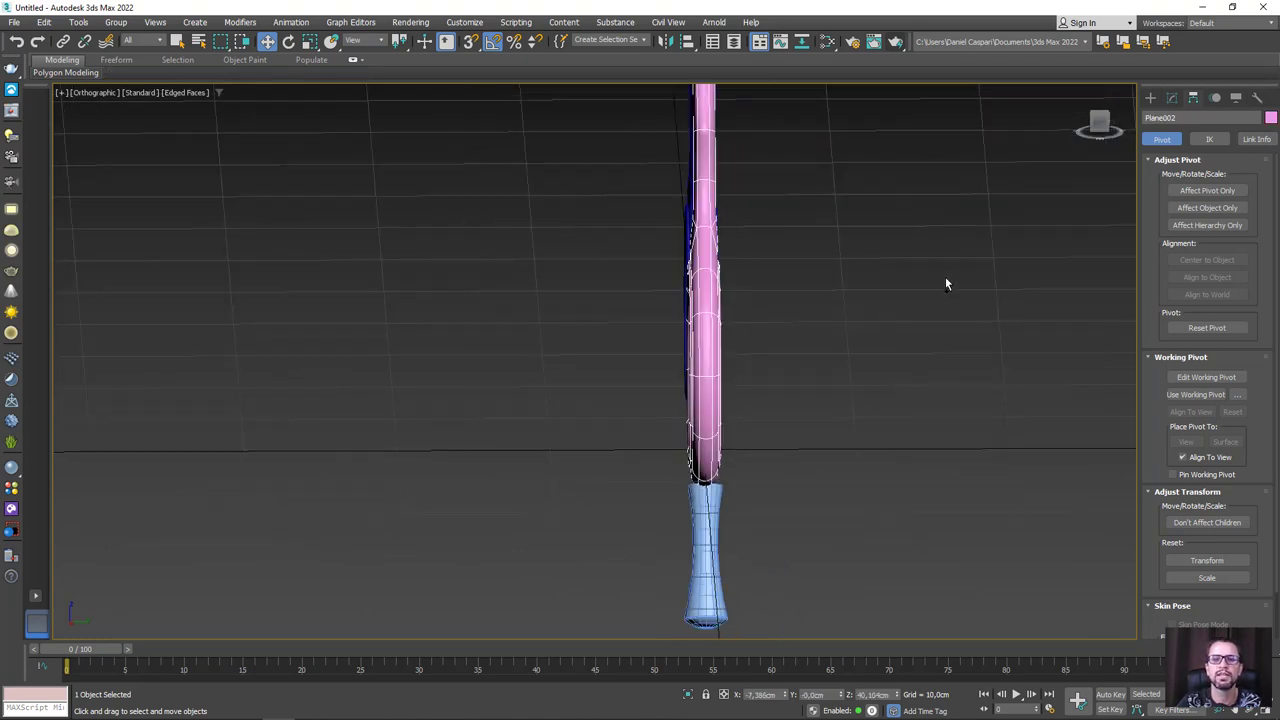
click(1173, 99)
click(1187, 174)
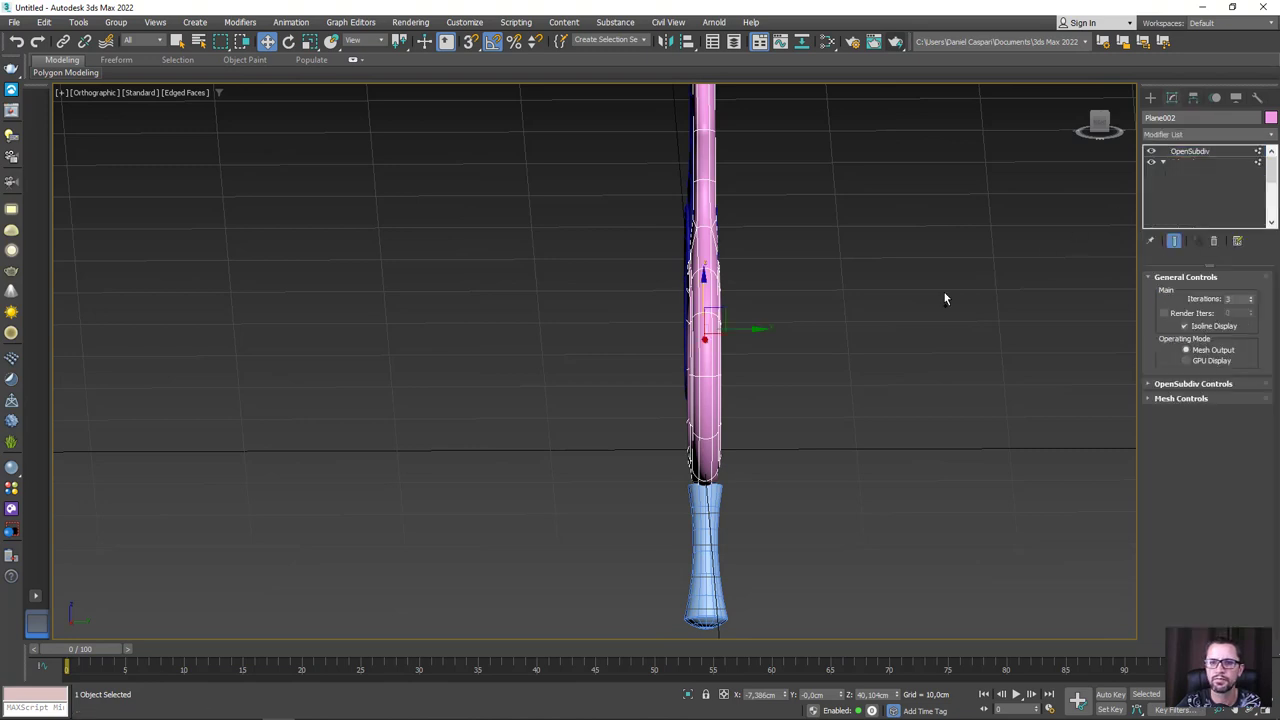
mouse_move(946, 294)
alt+middle_down()
mouse_move(815, 380)
mouse_move(862, 518)
alt+middle_up()
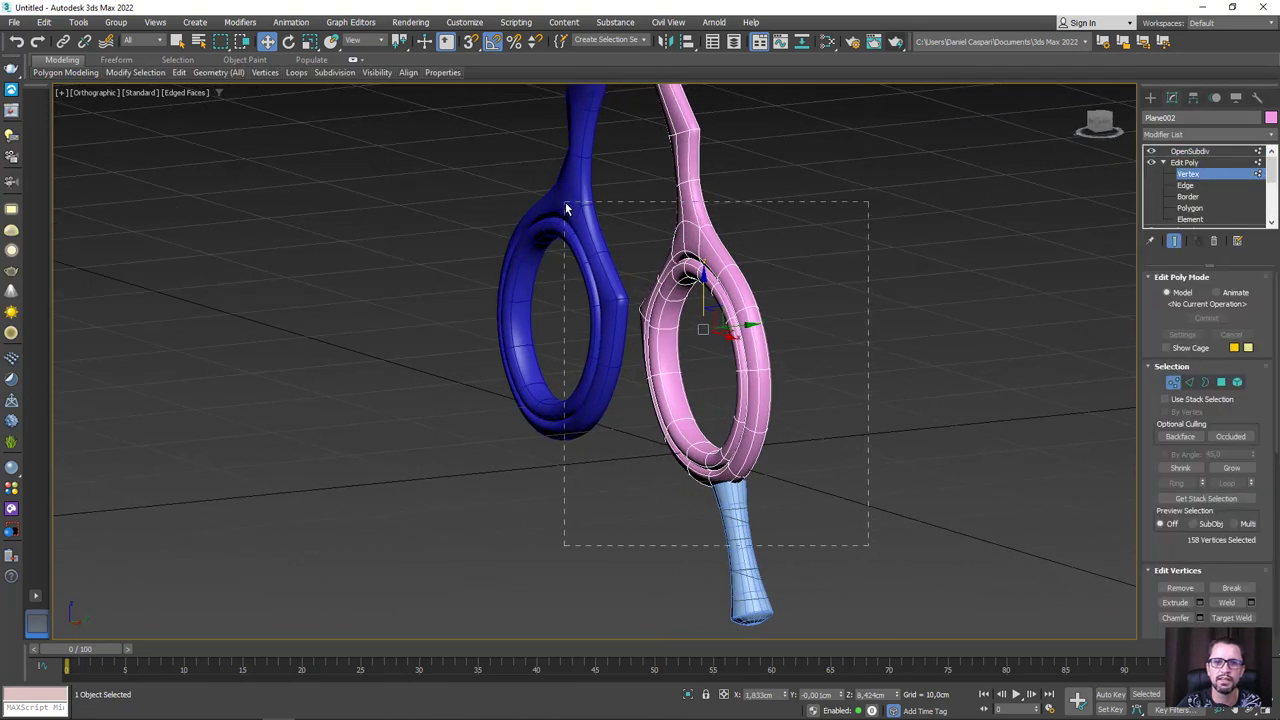
drag(565, 204, 560, 217)
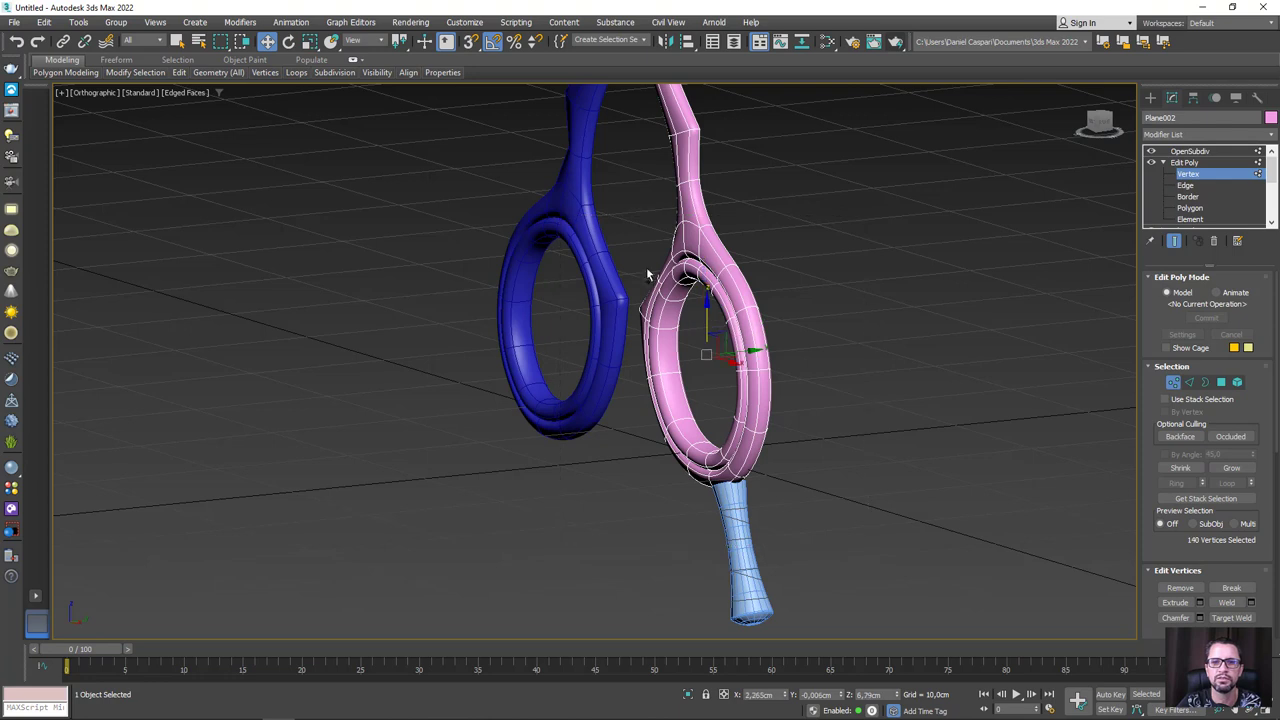
alt+middle_drag(646, 267, 659, 357)
key(e)
key(r)
drag(652, 363, 632, 366)
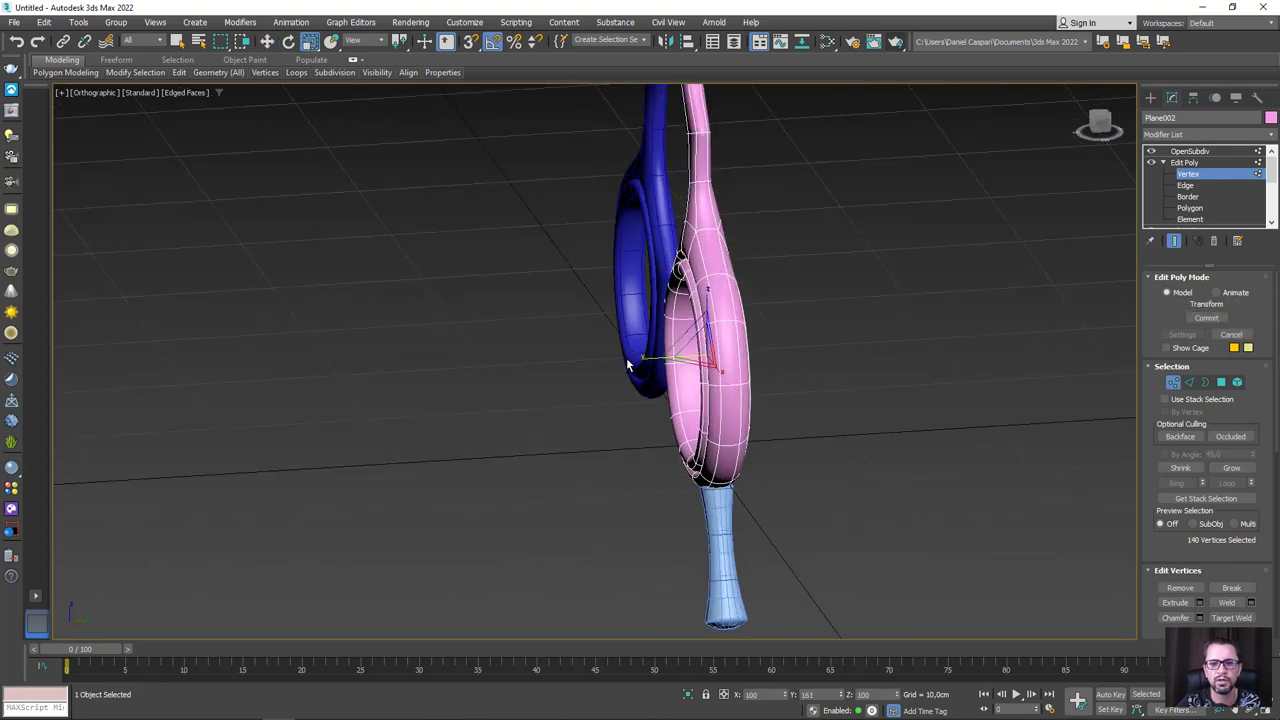
key(1)
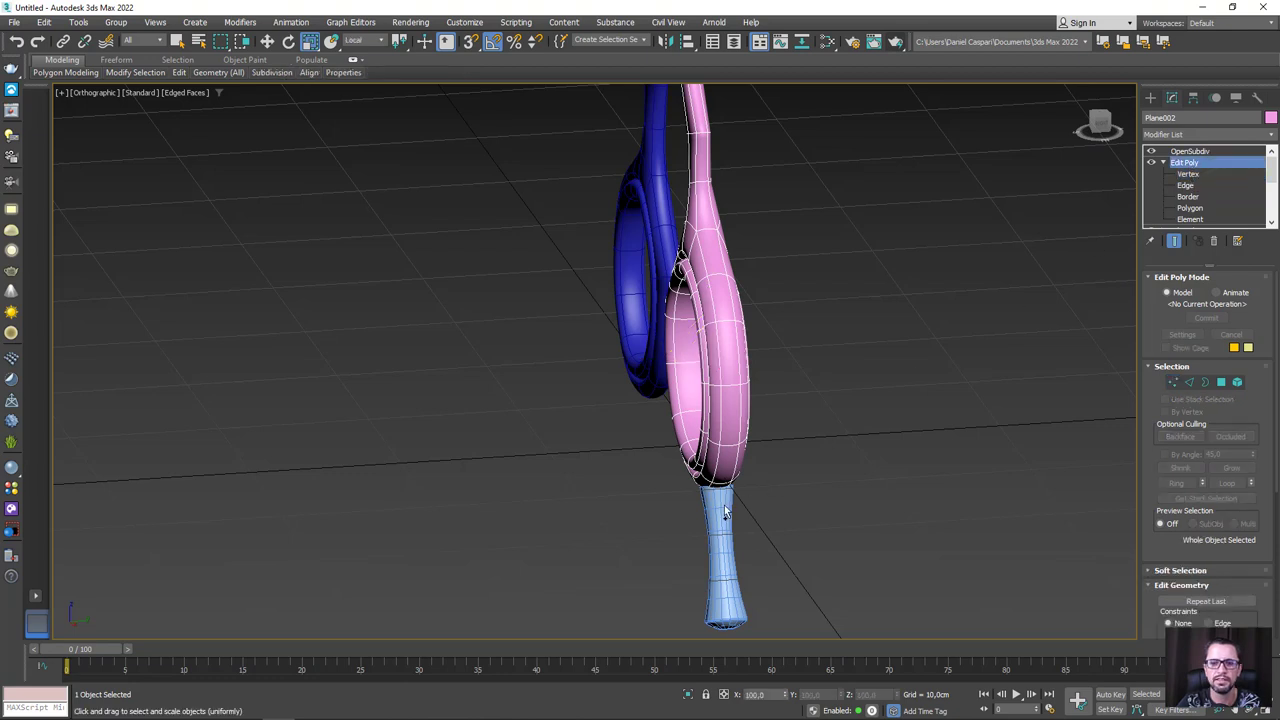
Scale down the light-blue rod's top border so it fits into the pink ring
click(726, 512)
scroll(726, 512, up, 5)
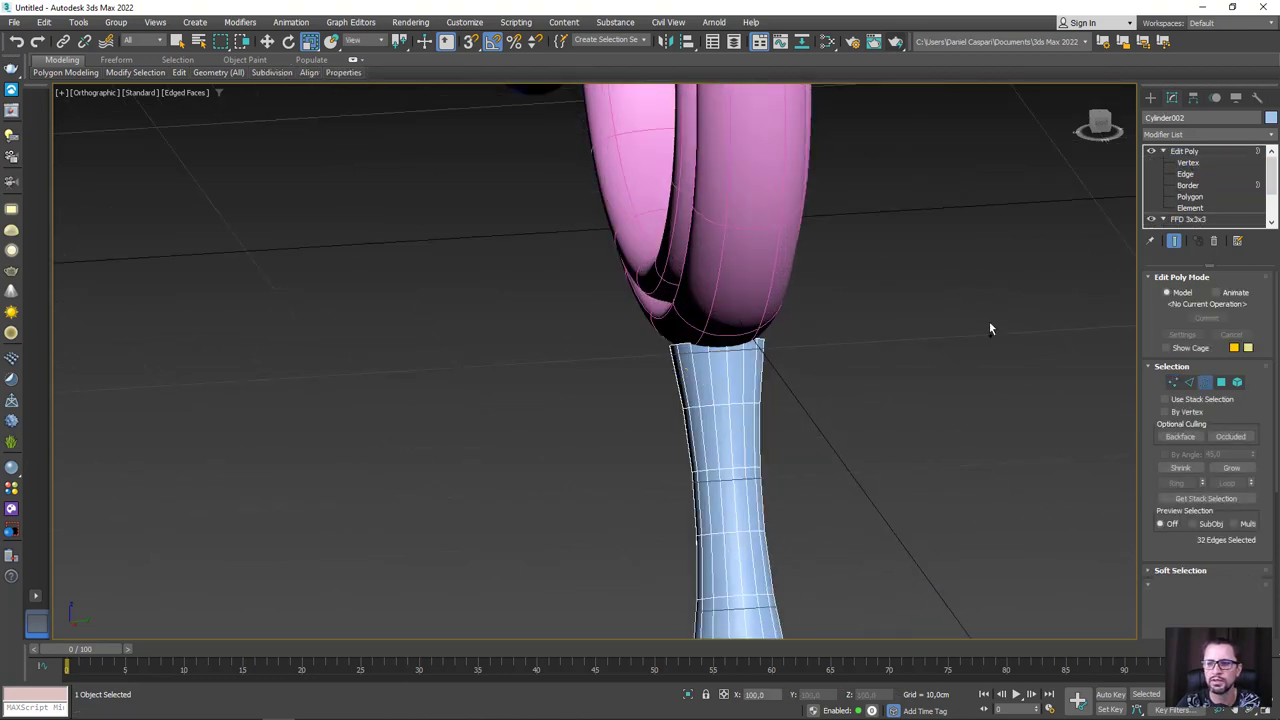
key(3)
key(e)
key(r)
click(714, 362)
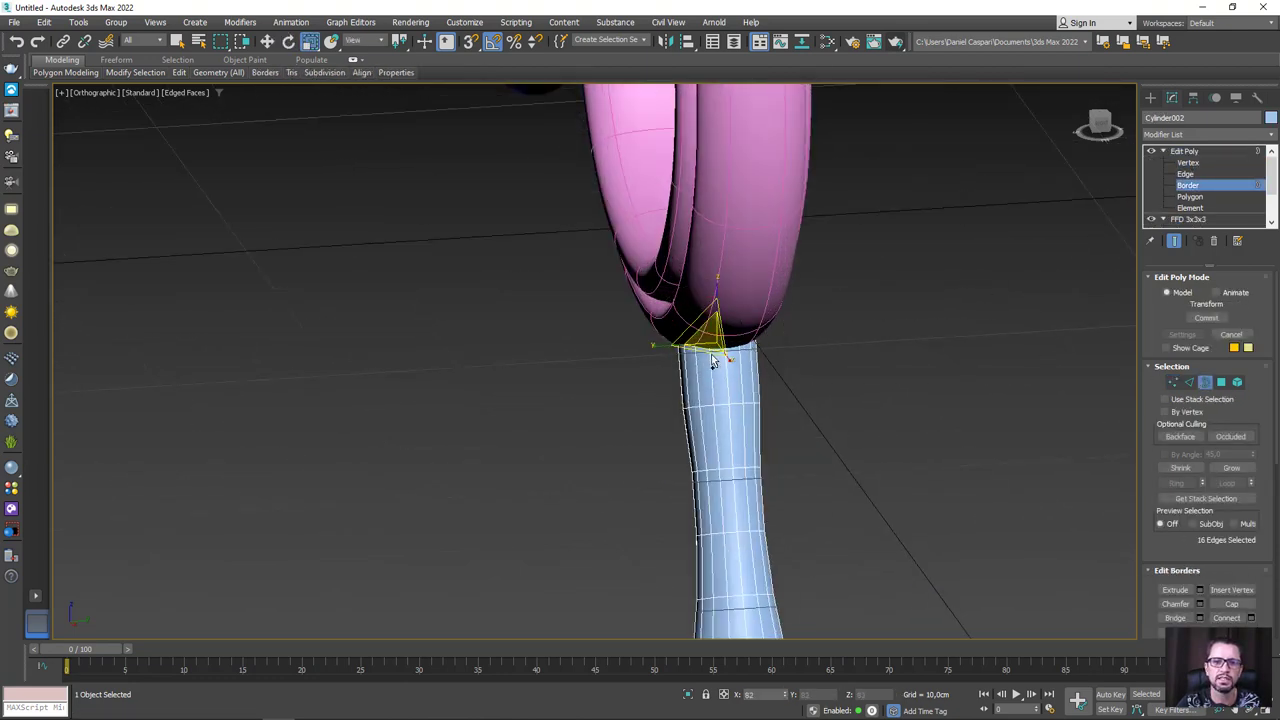
drag(714, 362, 673, 355)
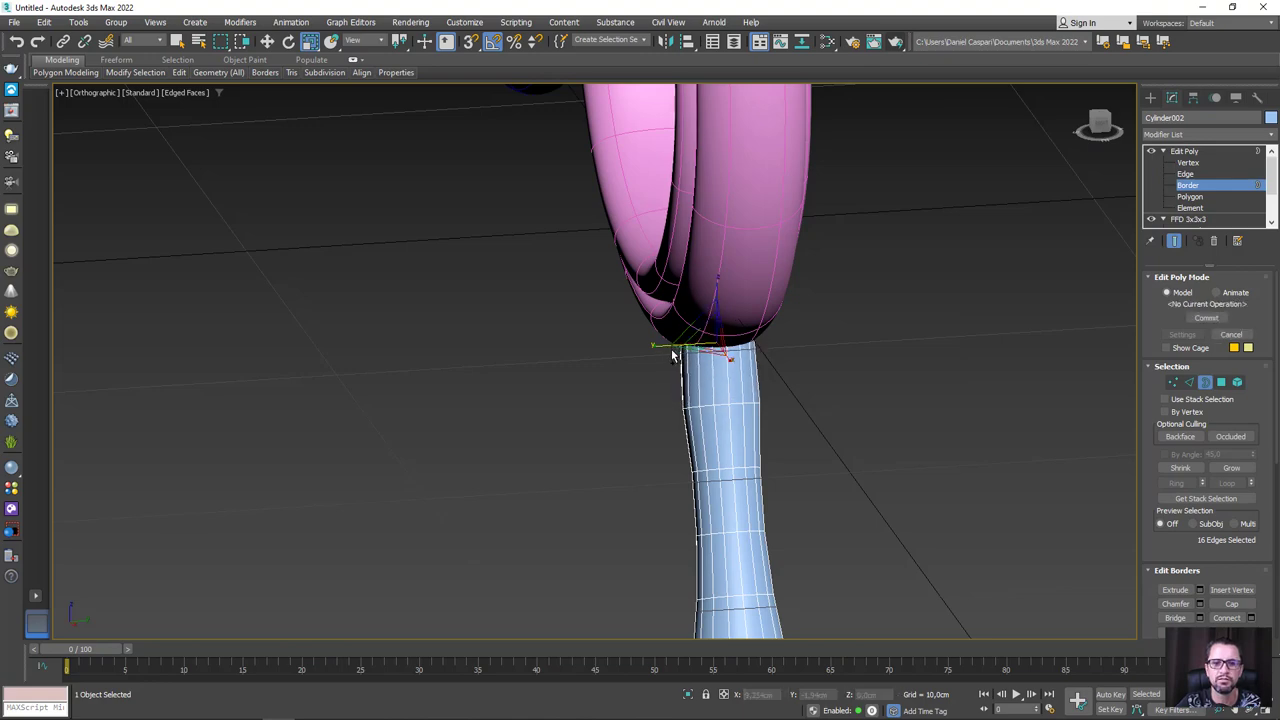
alt+middle_drag(673, 355, 783, 359)
click(1186, 151)
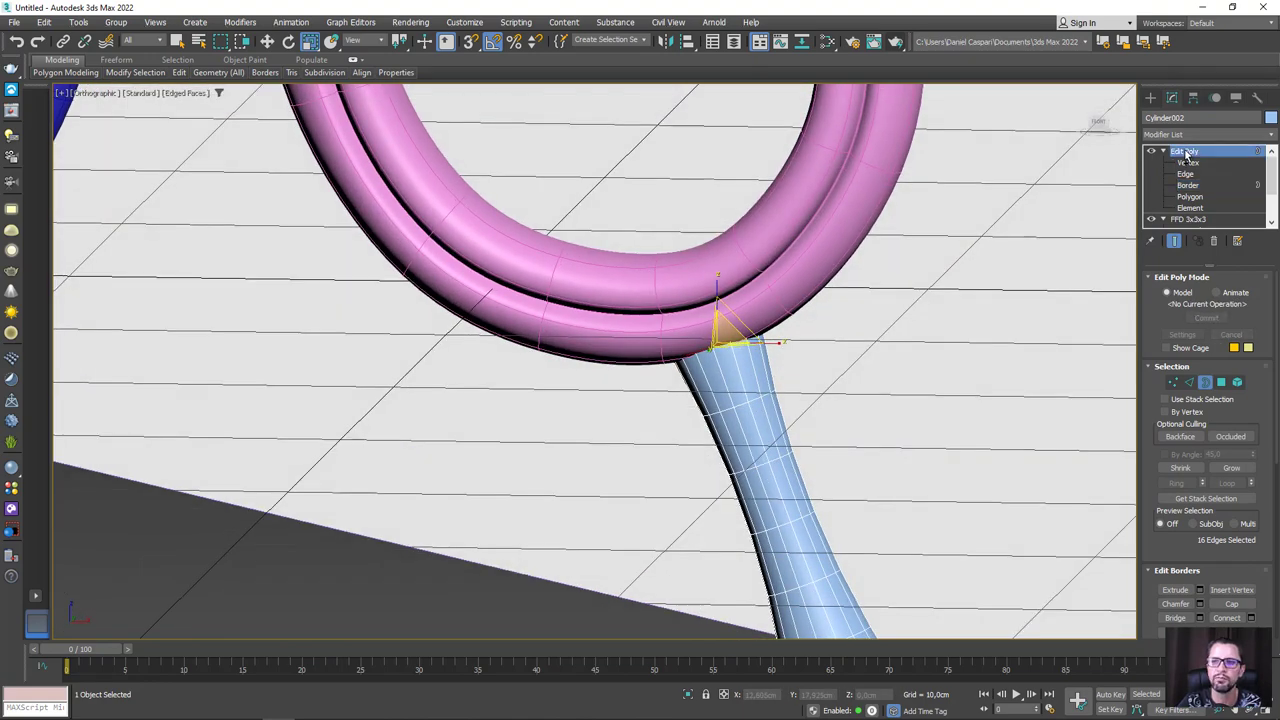
scroll(586, 171, down, 5)
scroll(757, 331, up, 2)
In Left view, move the blue ring's selected vertices slightly along X
click(765, 350)
scroll(765, 360, up, 3)
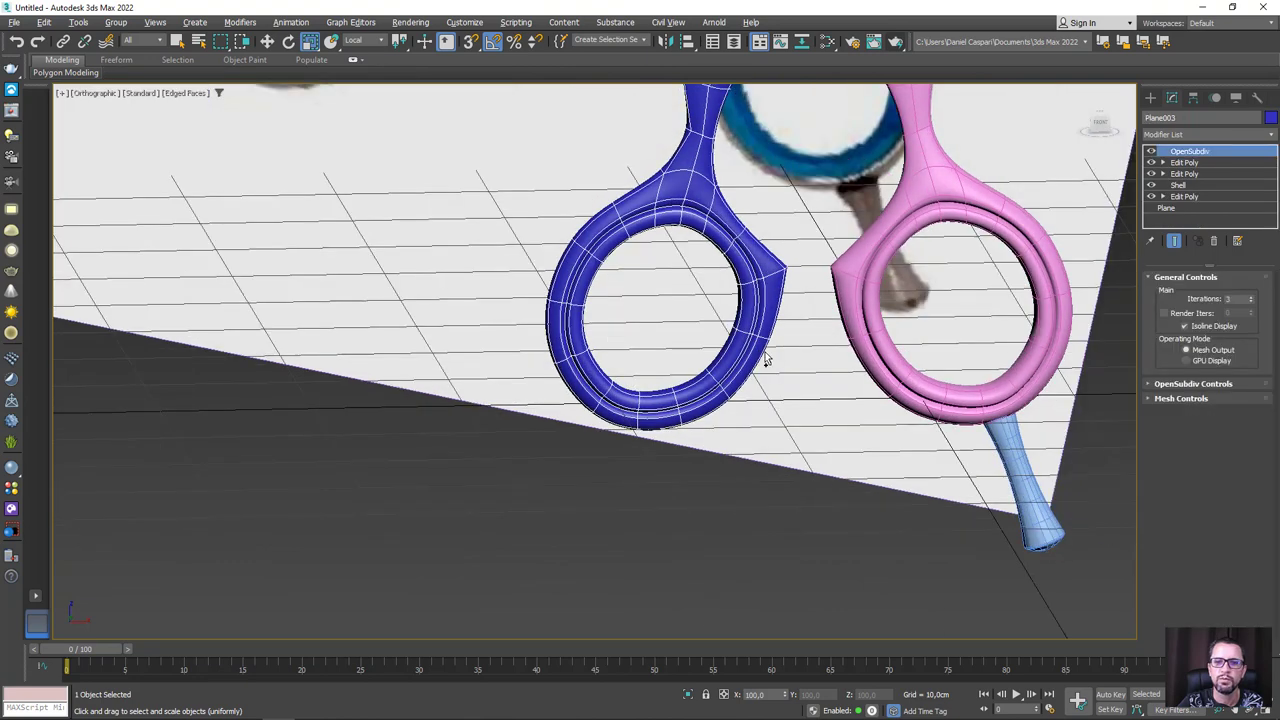
alt+middle_drag(765, 360, 790, 362)
click(1163, 162)
click(1187, 174)
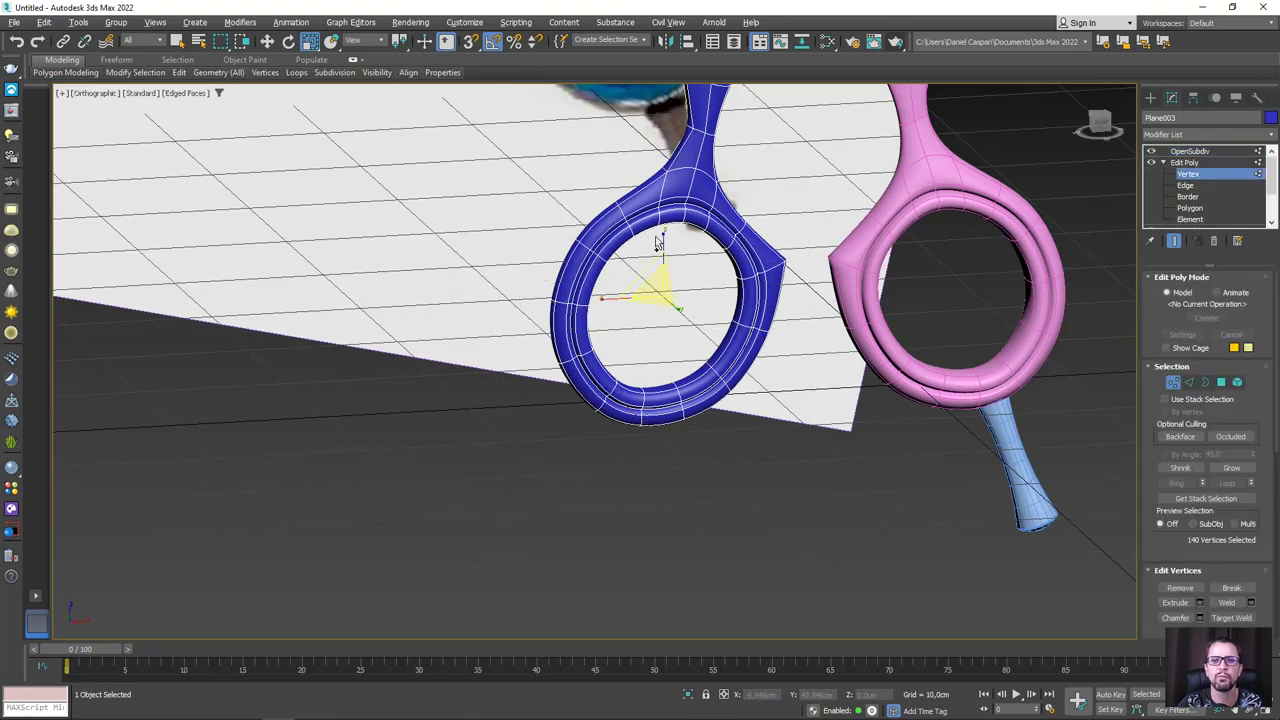
mouse_move(657, 243)
alt+middle_down()
mouse_move(720, 311)
mouse_move(745, 312)
alt+middle_up()
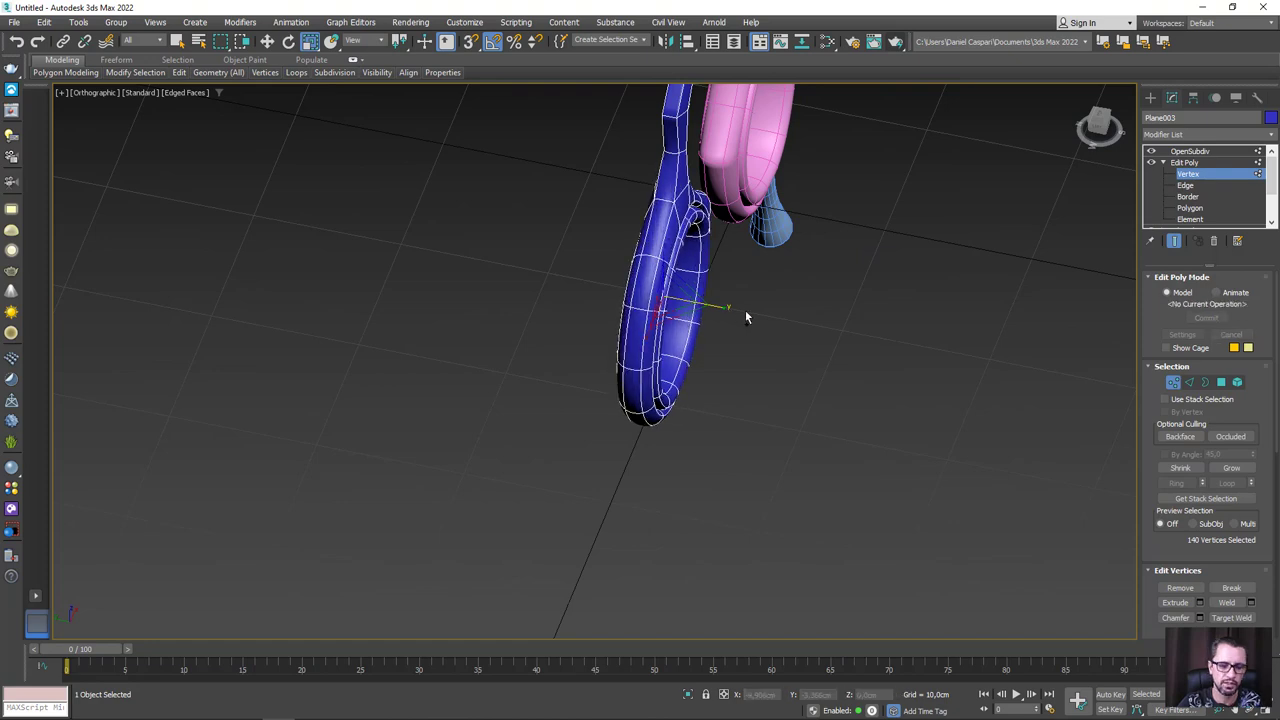
key(l)
scroll(620, 308, up, 3)
scroll(630, 290, up, 5)
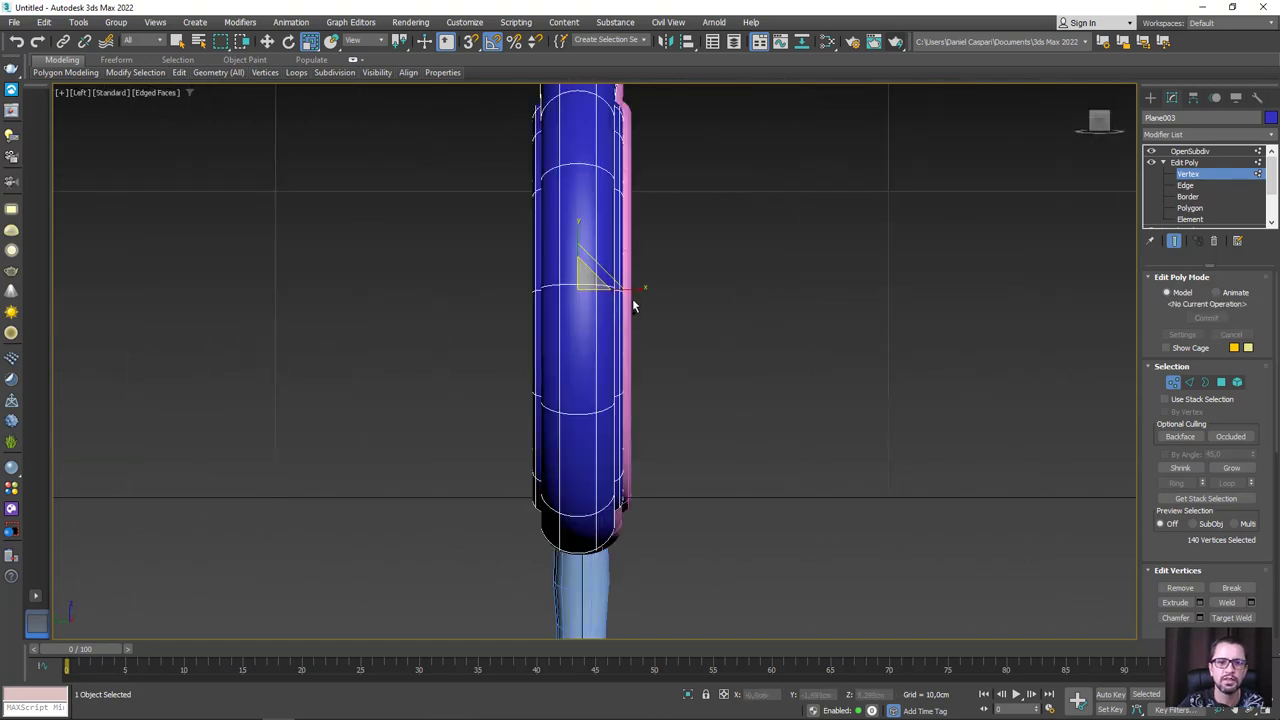
drag(634, 286, 642, 297)
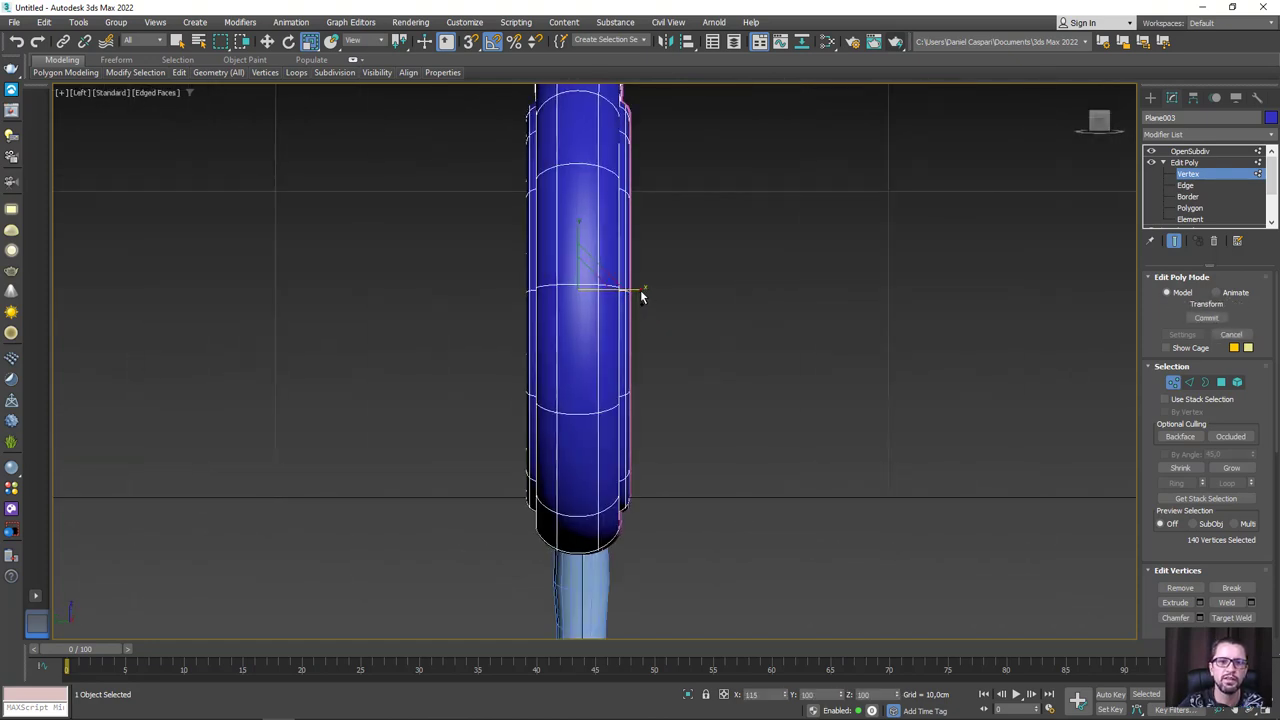
key(w)
drag(624, 293, 628, 294)
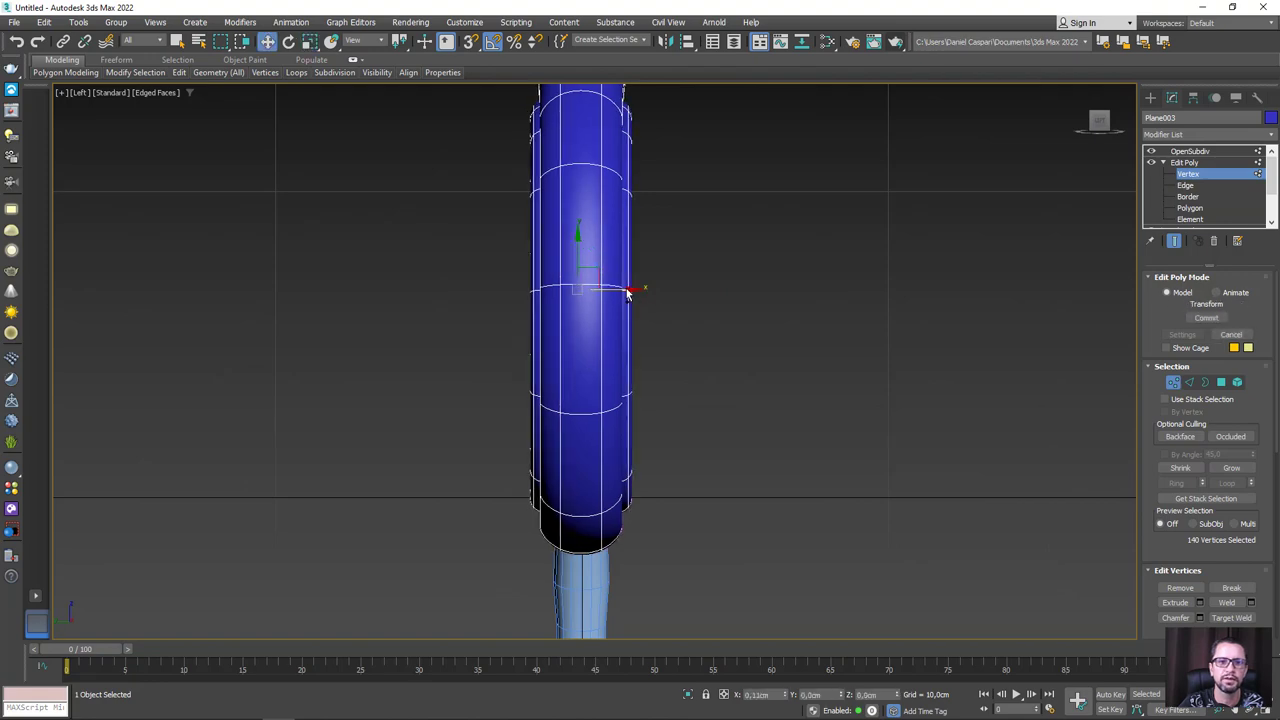
Return to the stack top, orbit around the scissors and select all four parts together
click(1185, 162)
click(1190, 151)
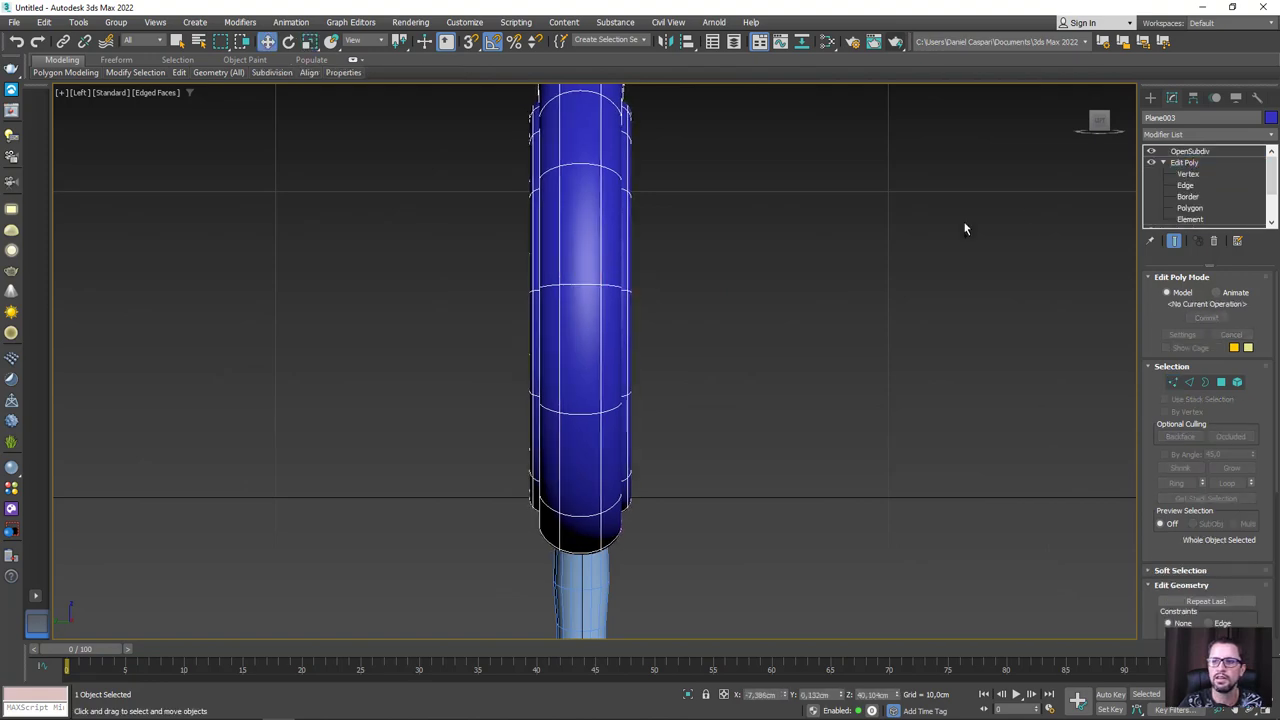
key(z)
mouse_move(785, 330)
alt+middle_down()
mouse_move(678, 413)
mouse_move(665, 390)
alt+middle_up()
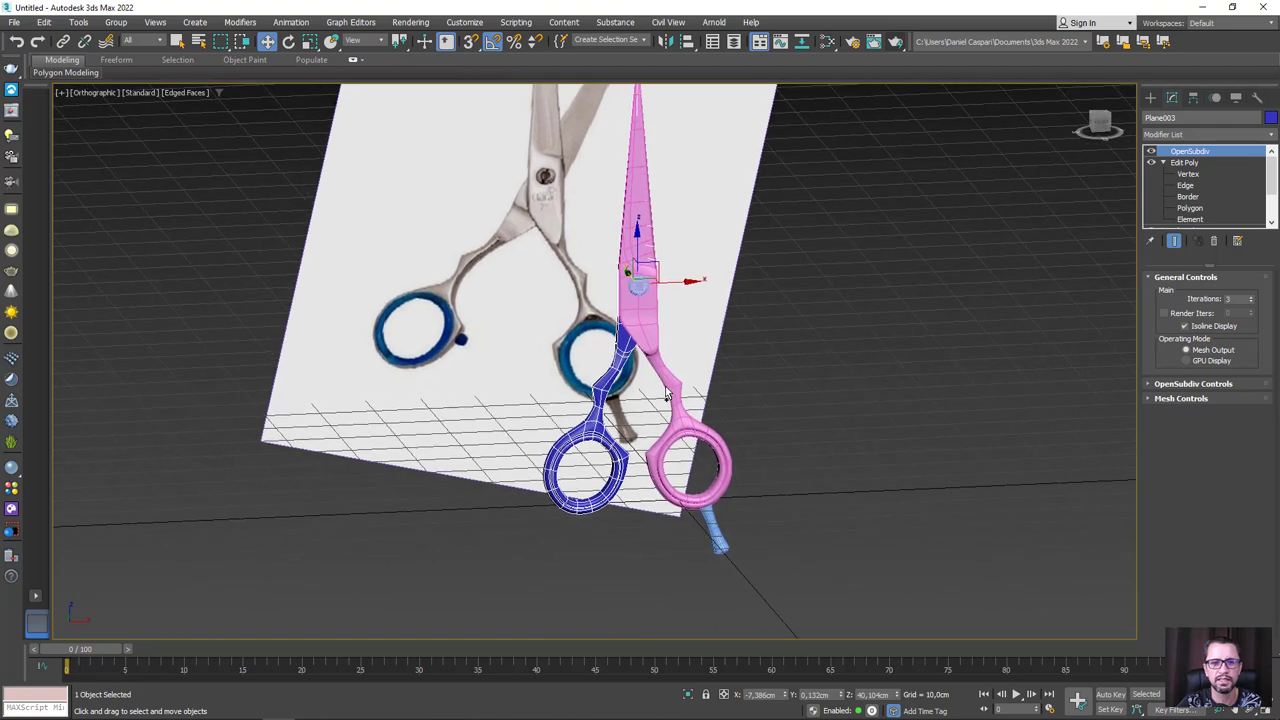
mouse_move(770, 462)
alt+middle_down()
mouse_move(804, 482)
mouse_move(772, 526)
alt+middle_up()
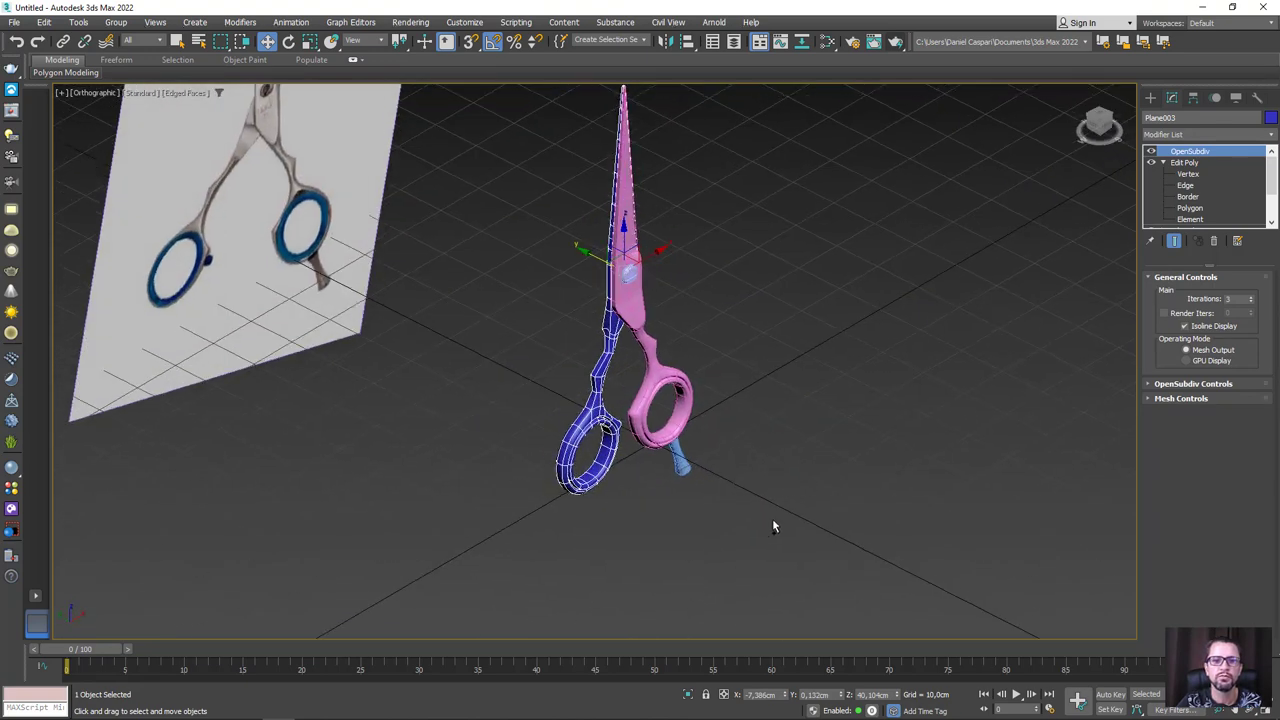
drag(538, 237, 539, 238)
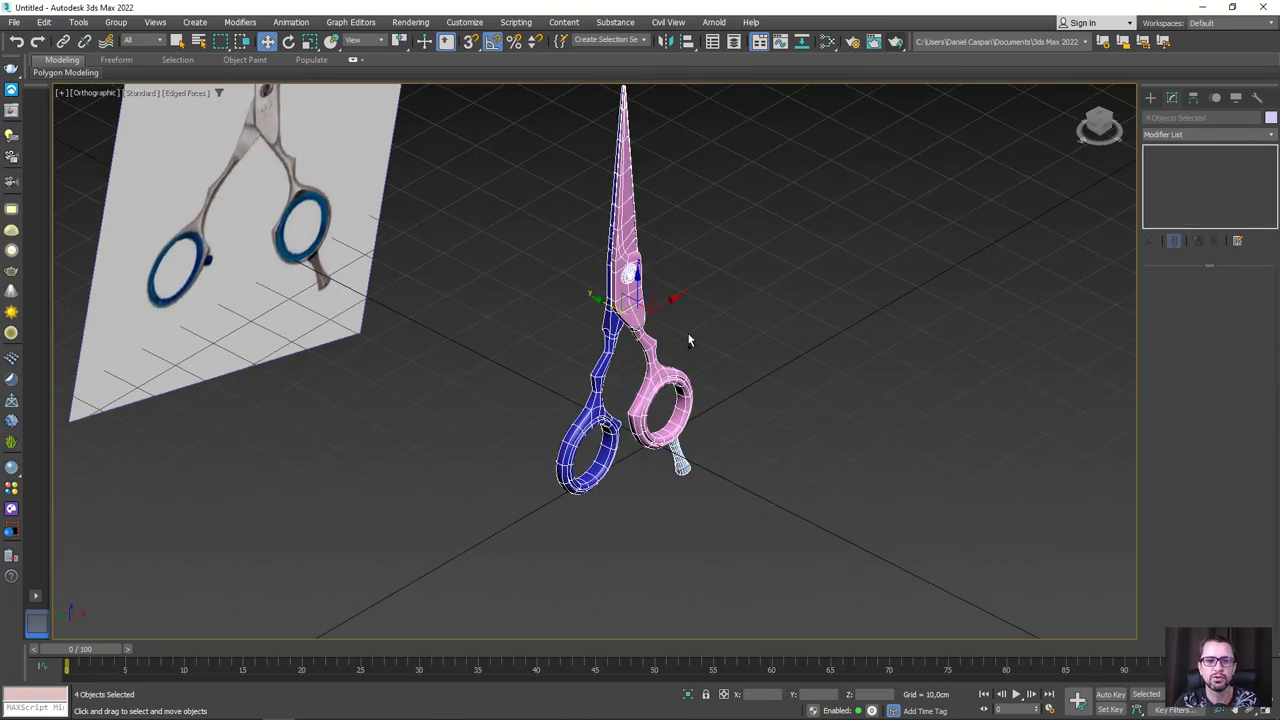
In Perspective, rotate the scissors -90° on X about View and Selection Center so they lie flat
scroll(565, 287, down, 5)
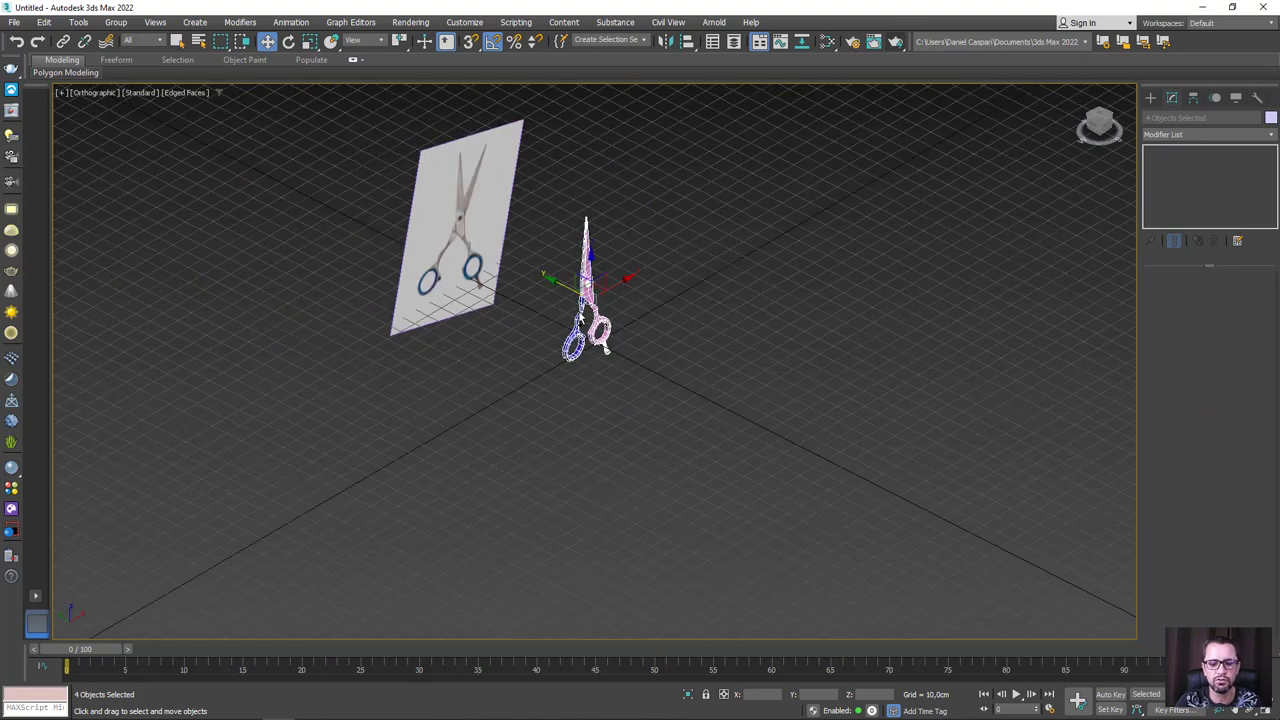
key(p)
scroll(639, 334, down, 3)
scroll(677, 325, down, 3)
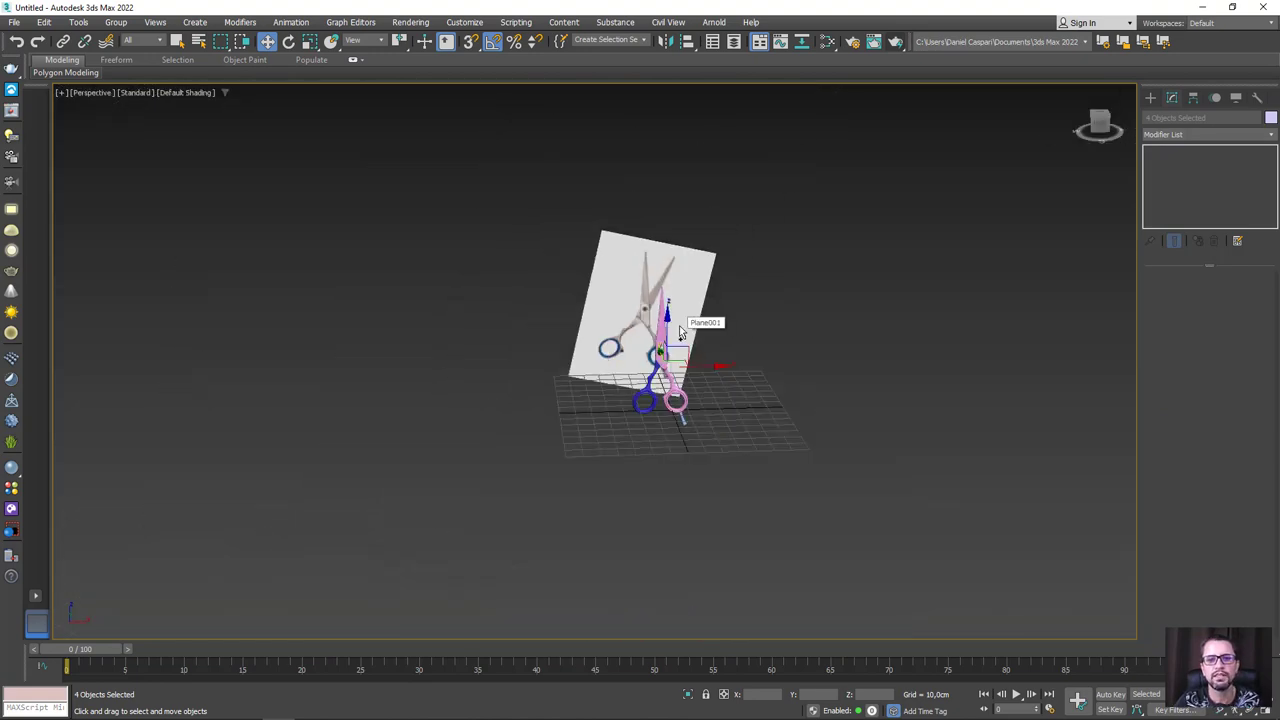
scroll(705, 355, down, 2)
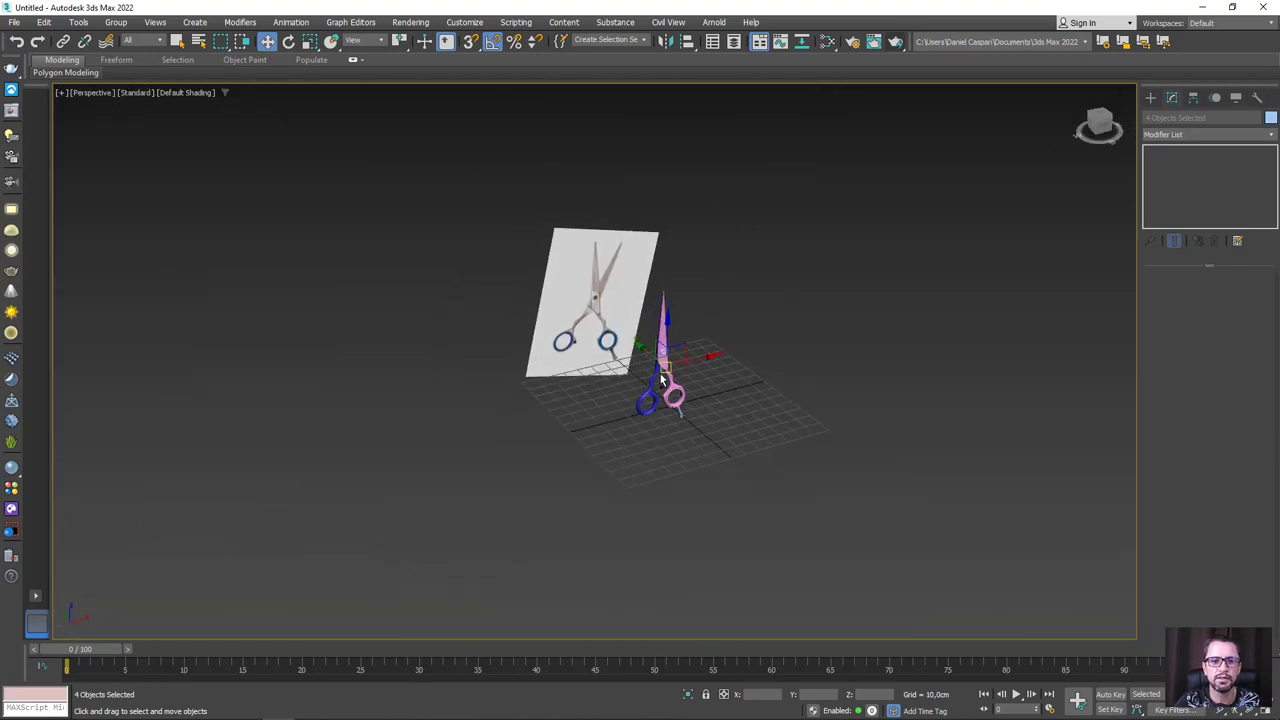
scroll(659, 375, up, 3)
key(e)
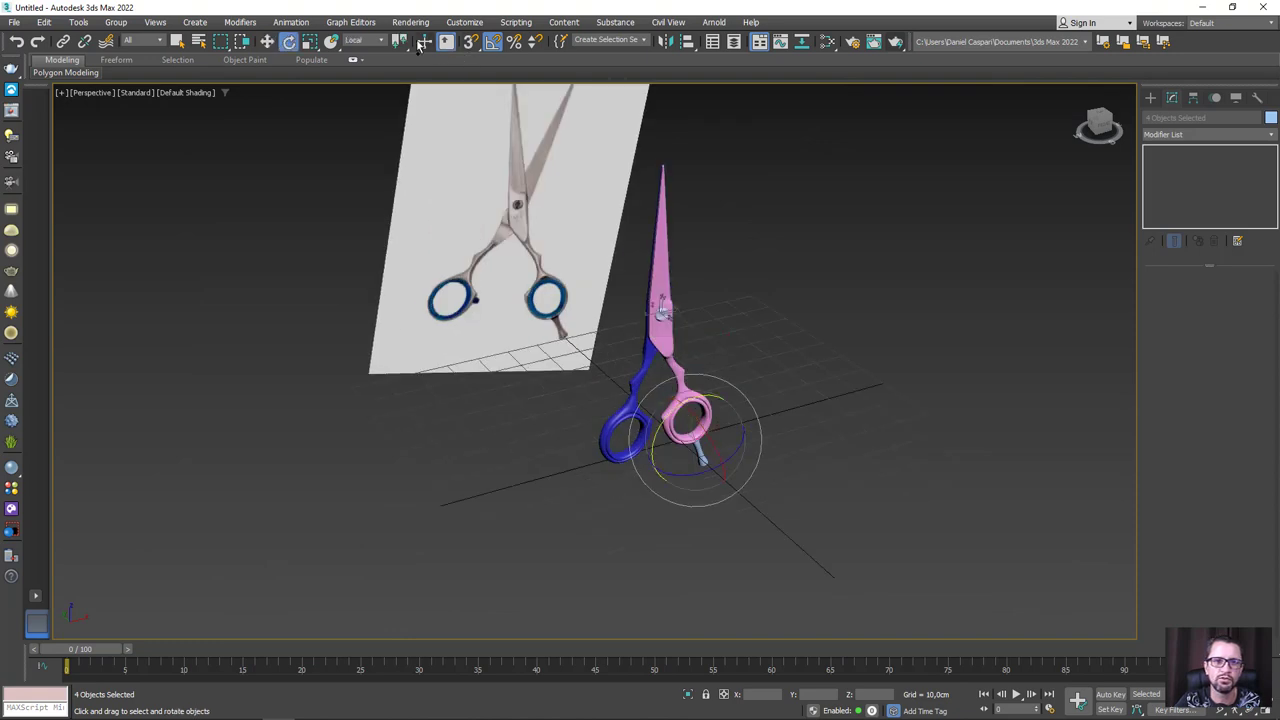
click(370, 40)
click(363, 51)
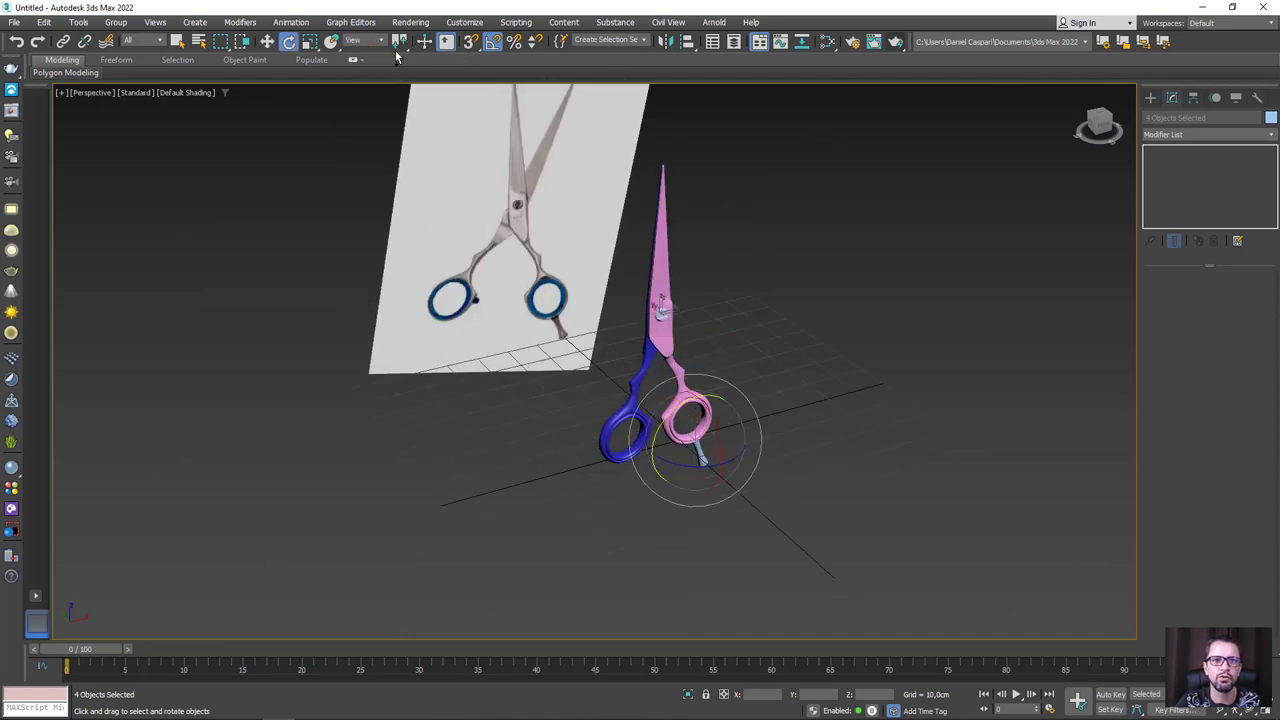
drag(399, 41, 400, 85)
click(399, 86)
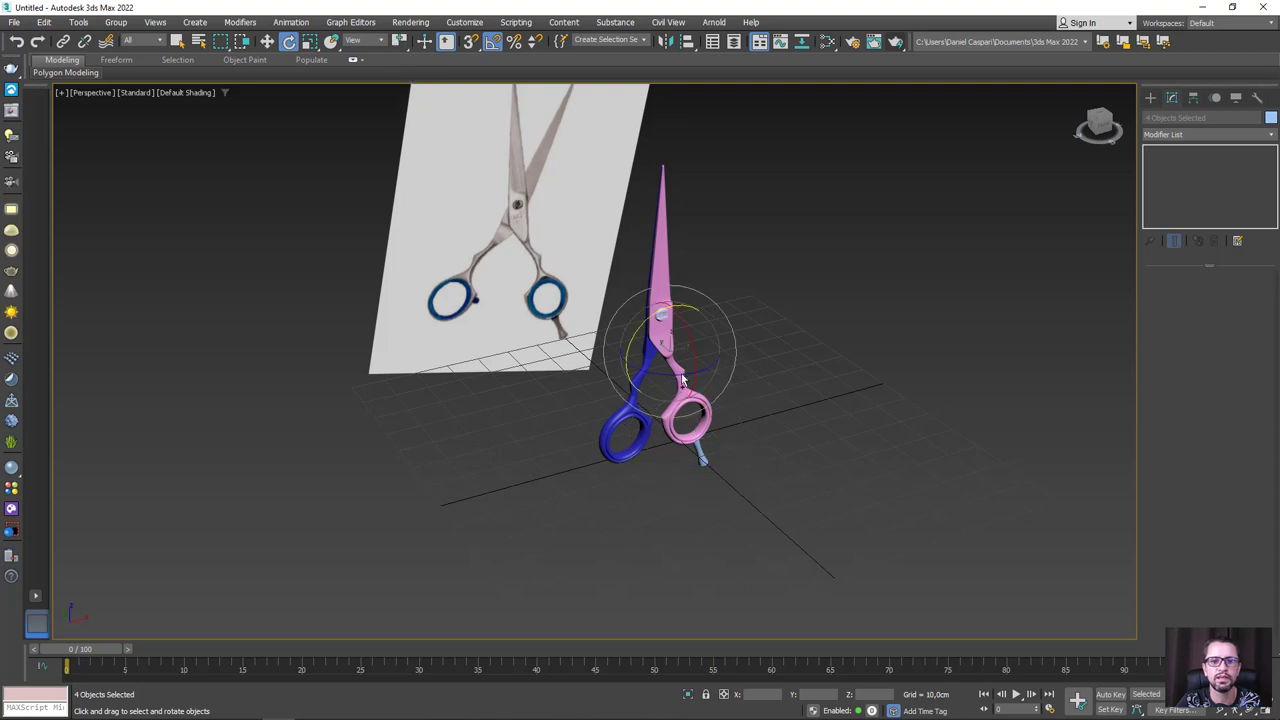
drag(691, 346, 675, 288)
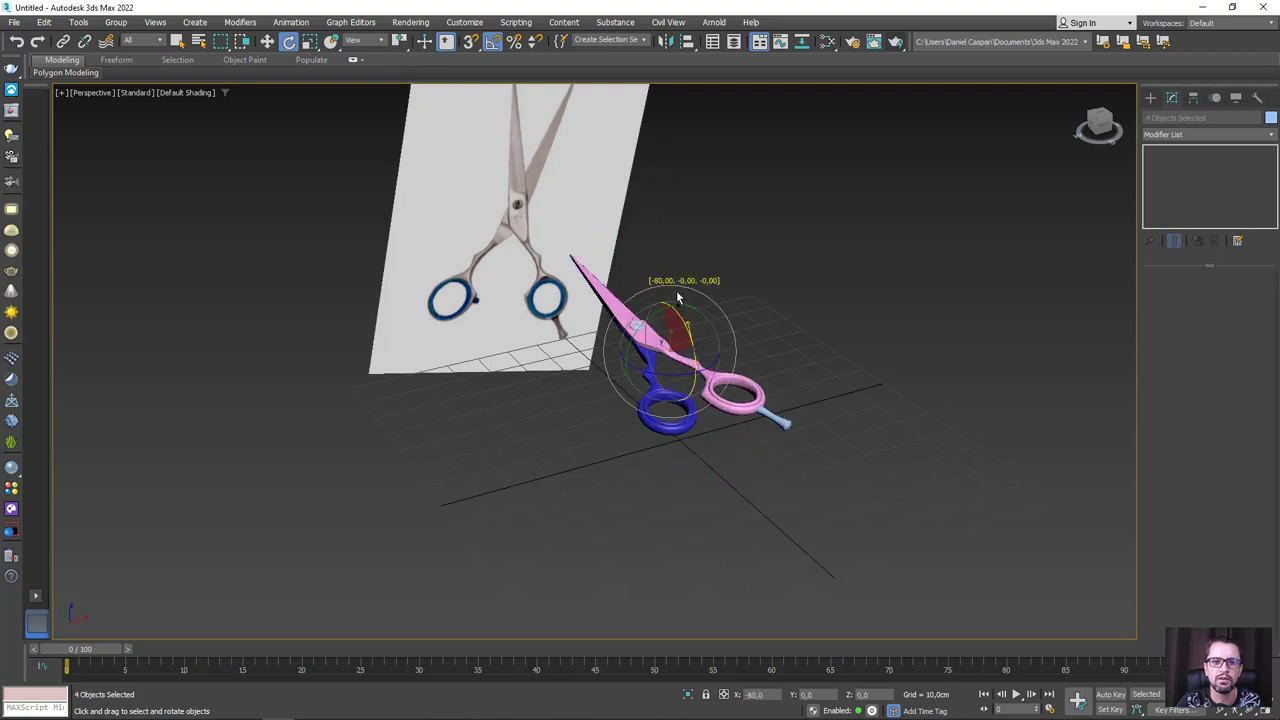
Check the flattened scissors from the front, then move Plane001 far back out of the way
key(w)
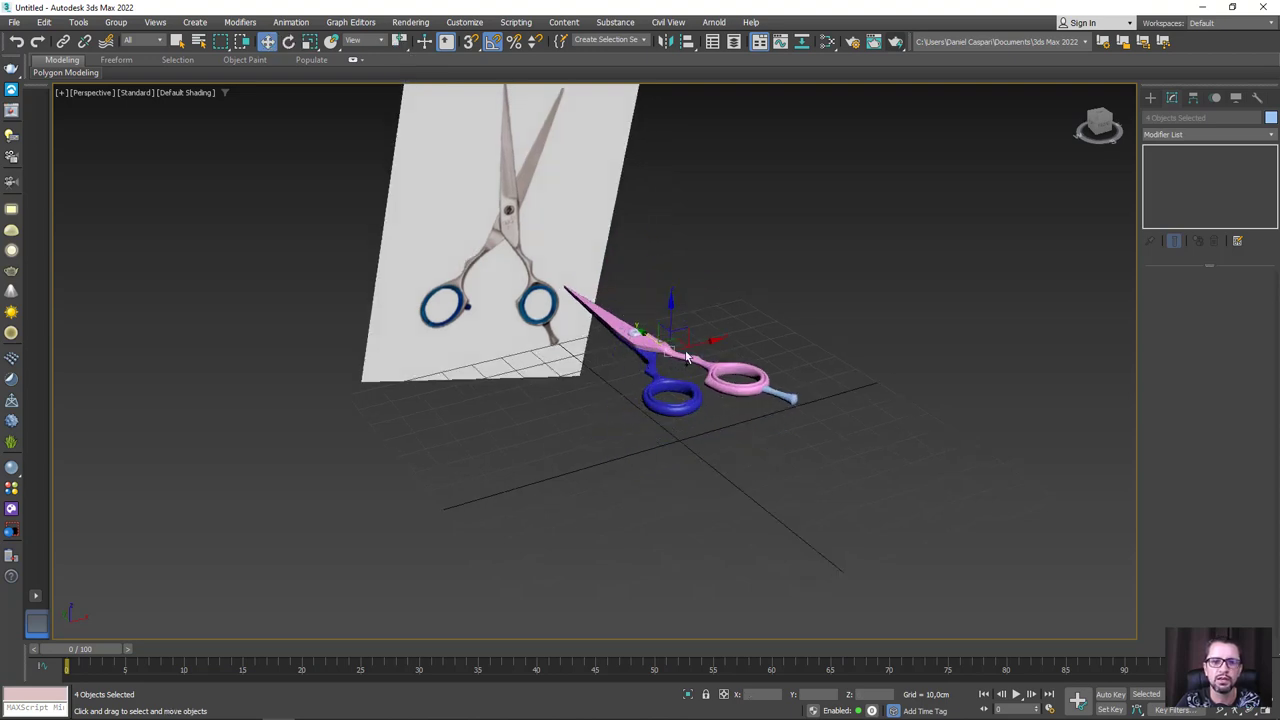
alt+middle_drag(680, 300, 688, 410)
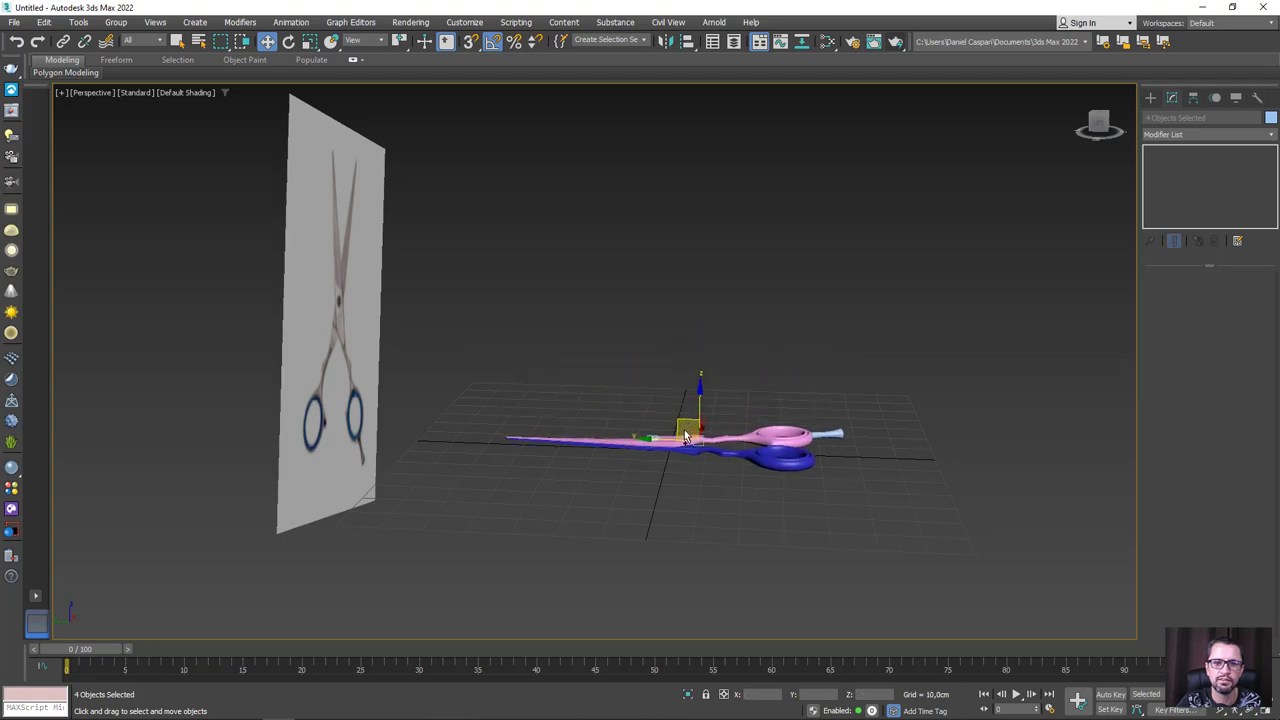
key(f)
key(z)
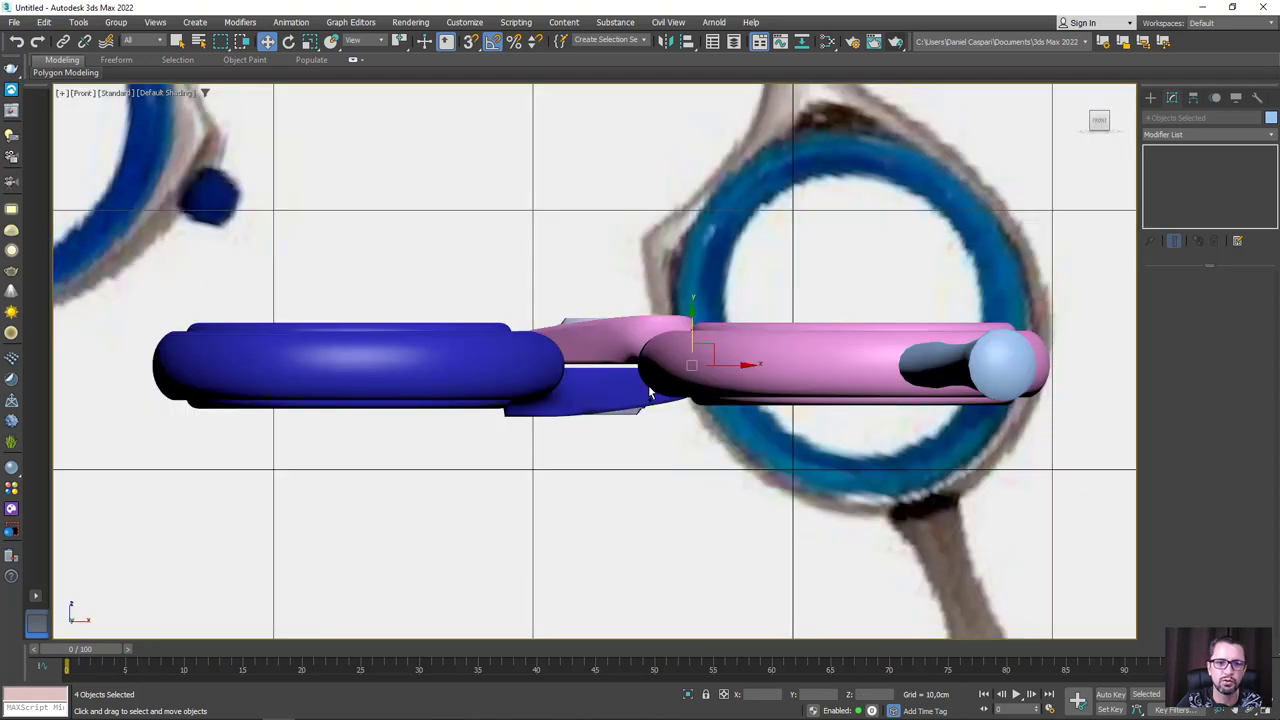
scroll(679, 355, down, 5)
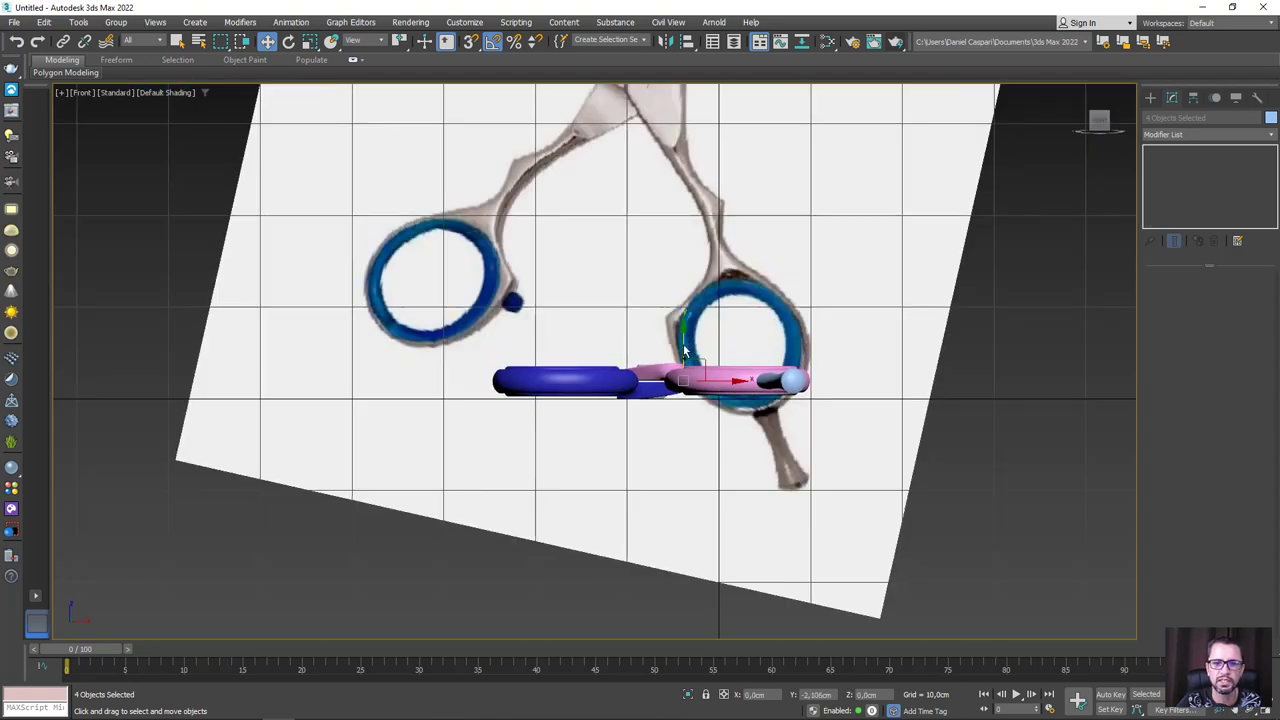
scroll(684, 344, down, 3)
key(shift+z)
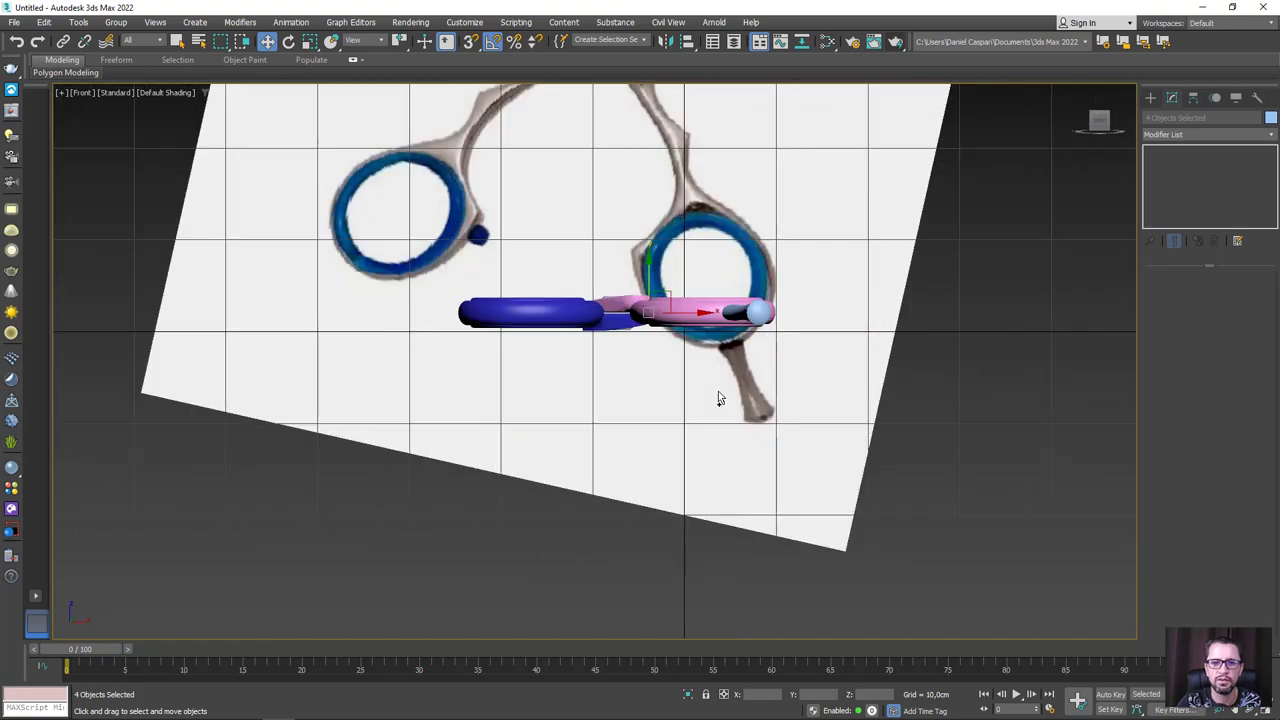
key(shift+z)
key(shift+z)
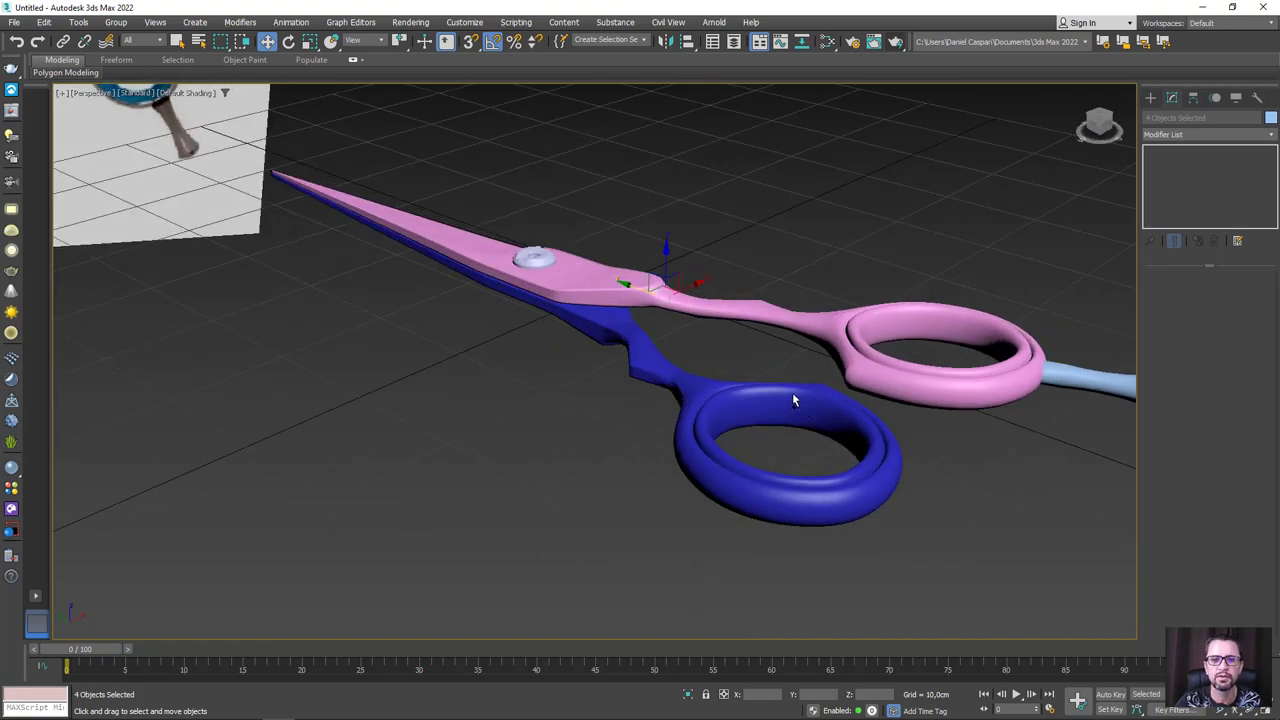
key(shift+z)
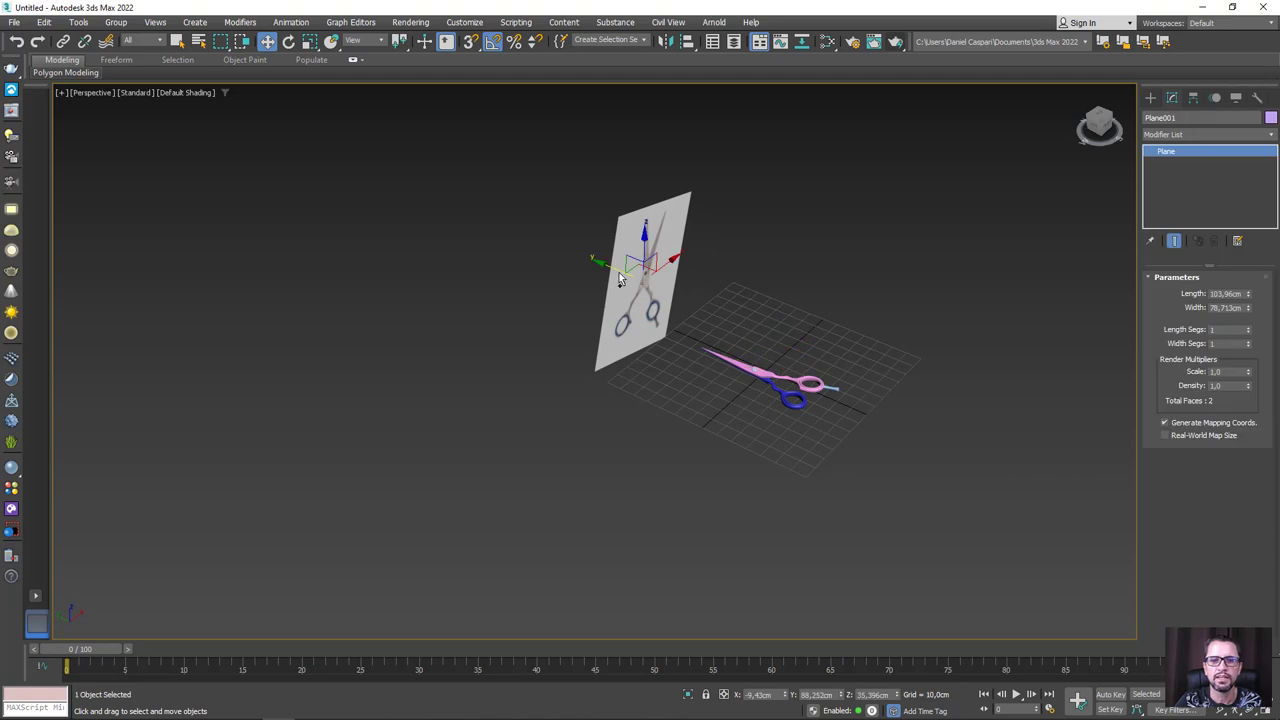
drag(652, 310, 472, 250)
scroll(857, 391, up, 4)
scroll(885, 424, up, 2)
Select the pink scissor blade, zoom to compare it with the reference photo, then go to Create
middle_drag(885, 424, 859, 449)
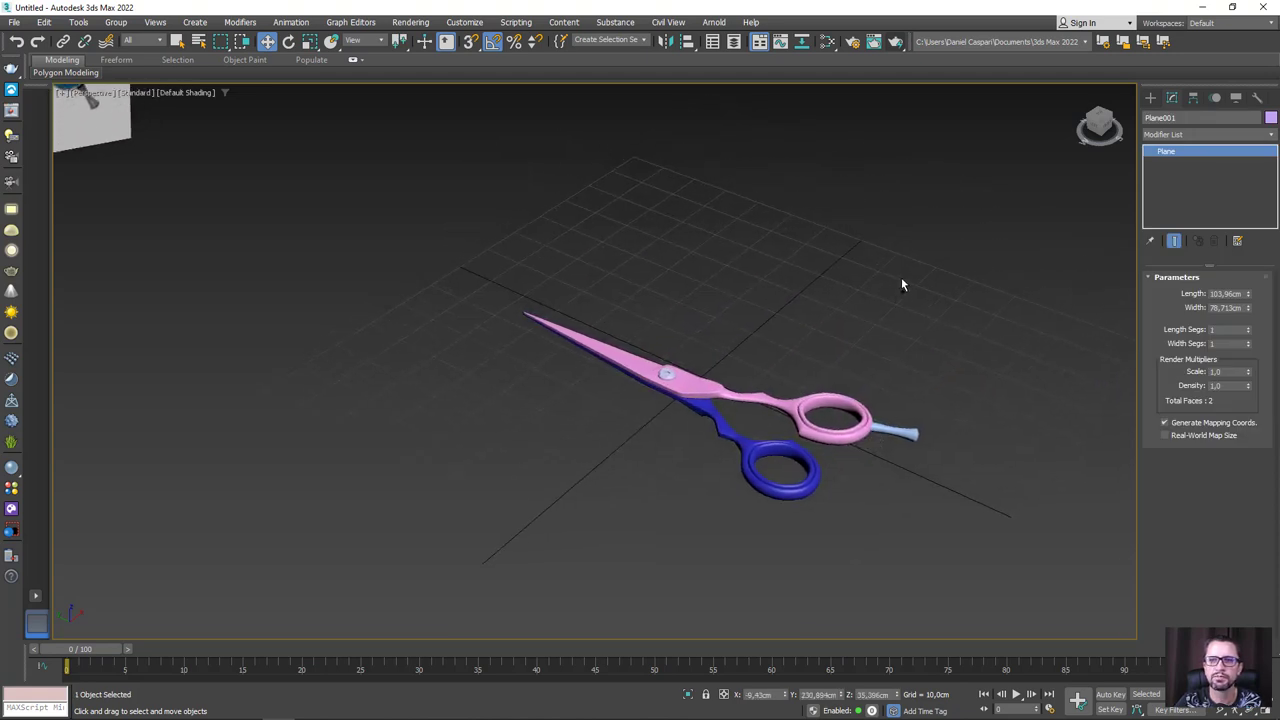
scroll(840, 420, up, 8)
click(802, 378)
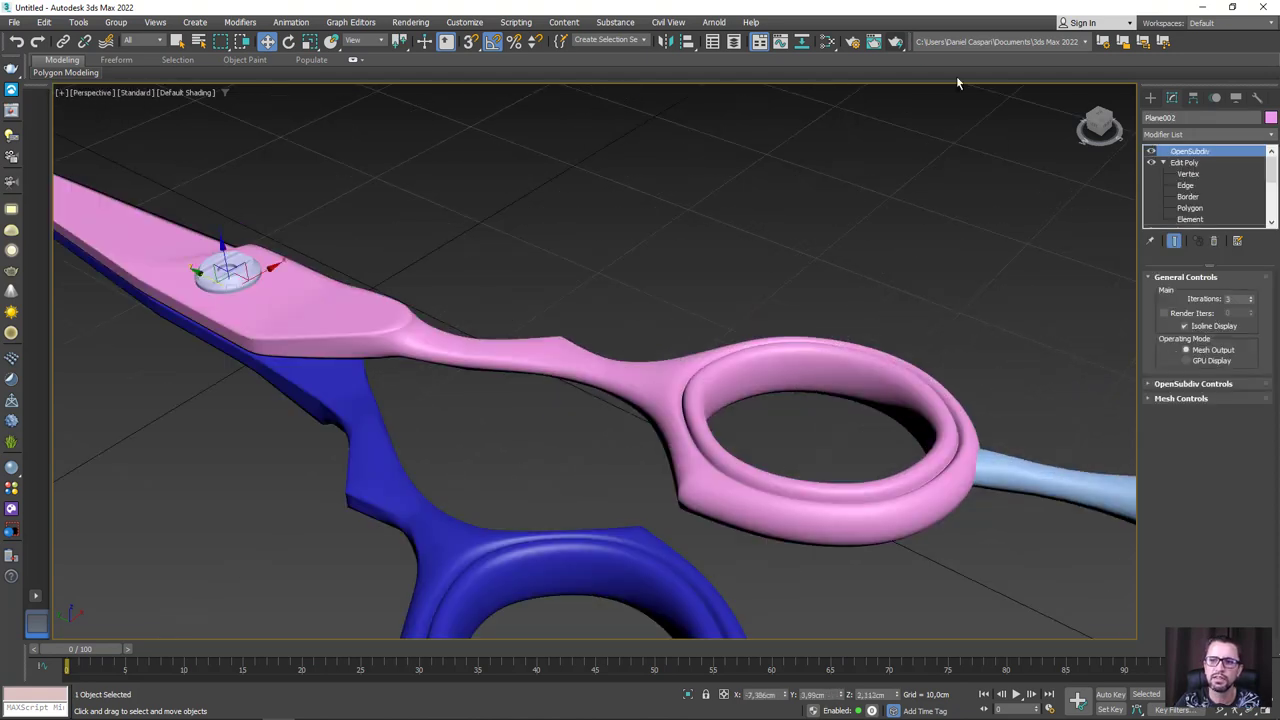
scroll(711, 353, down, 6)
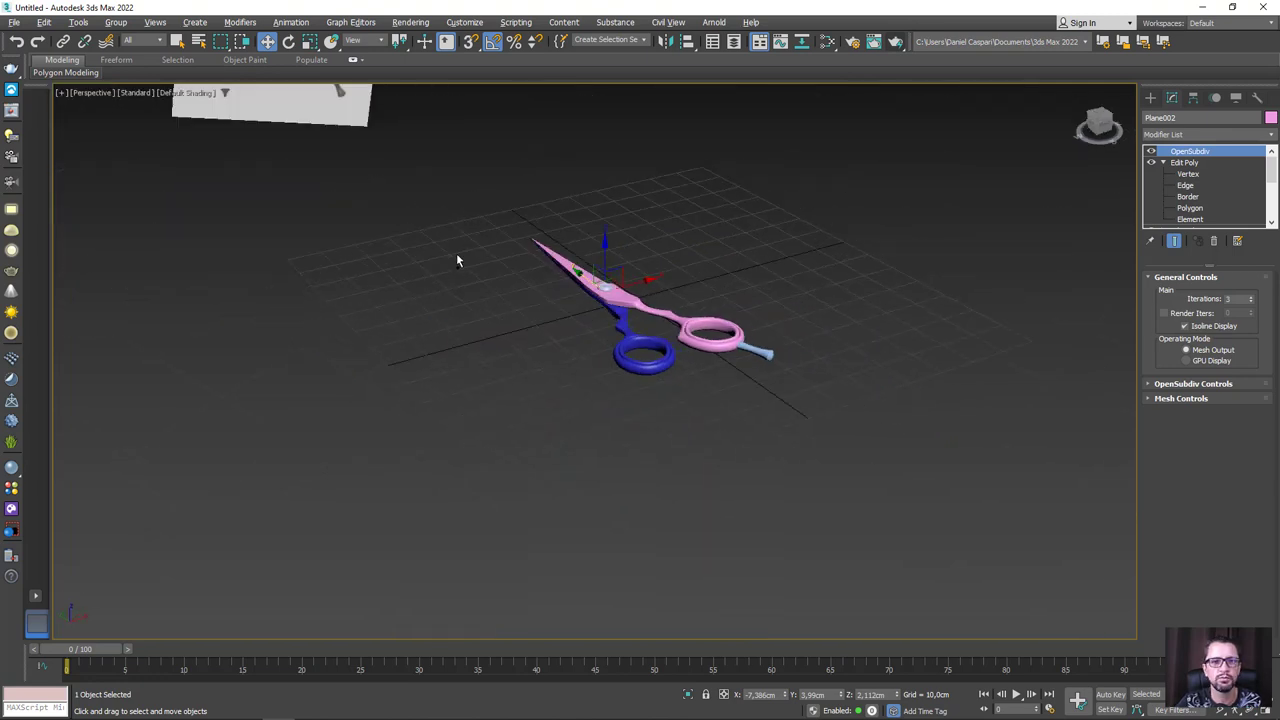
scroll(546, 420, up, 4)
scroll(325, 230, up, 4)
scroll(325, 230, up, 2)
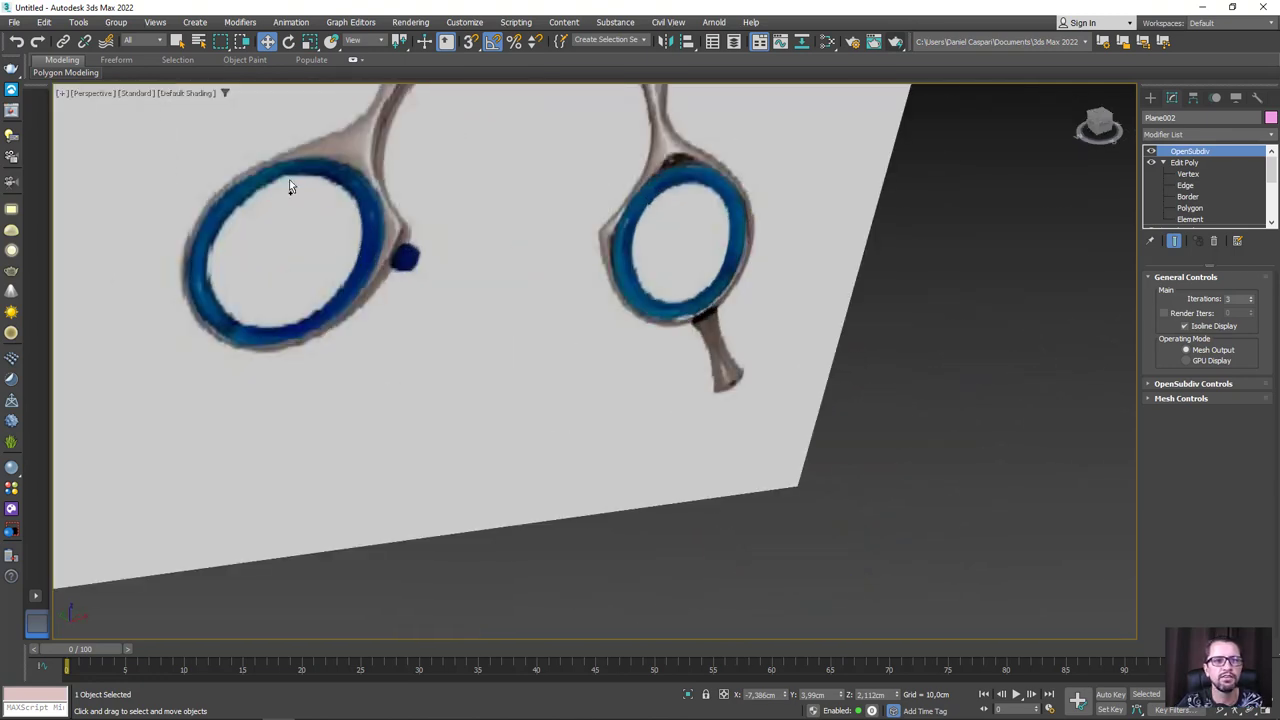
scroll(647, 325, down, 4)
scroll(647, 222, down, 2)
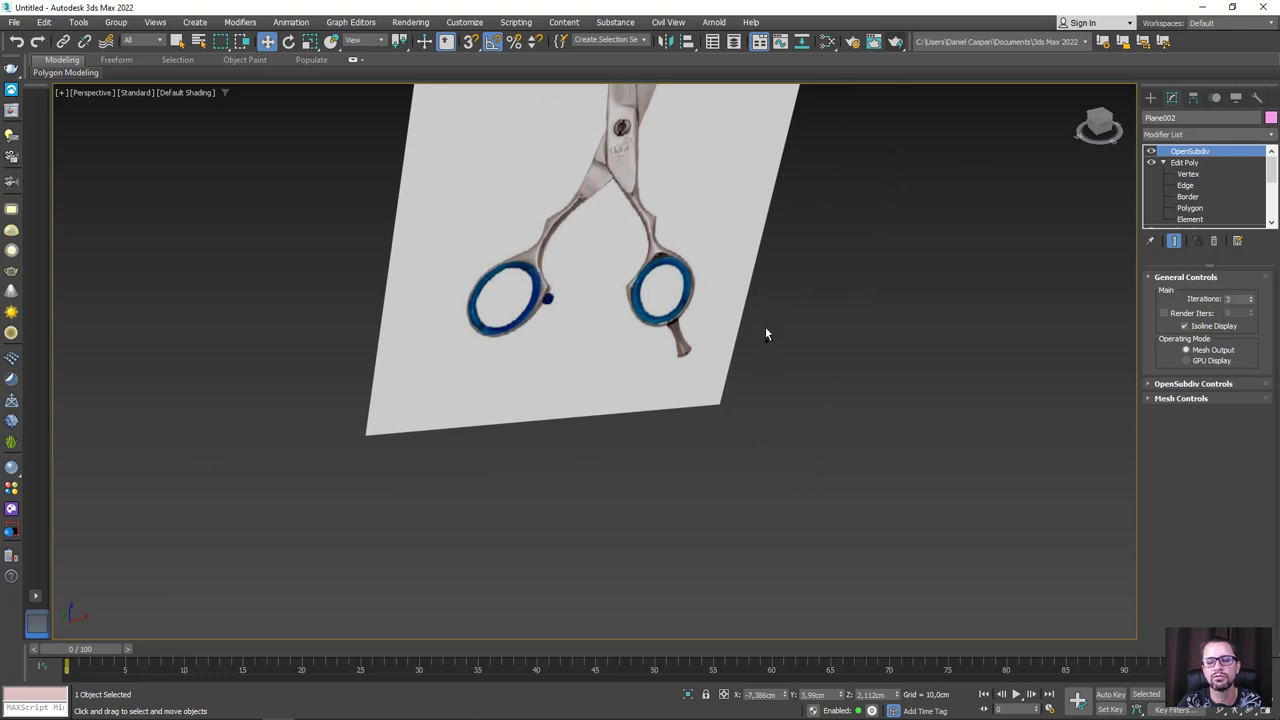
scroll(863, 400, down, 4)
scroll(939, 434, up, 3)
scroll(939, 434, up, 2)
scroll(939, 434, up, 2)
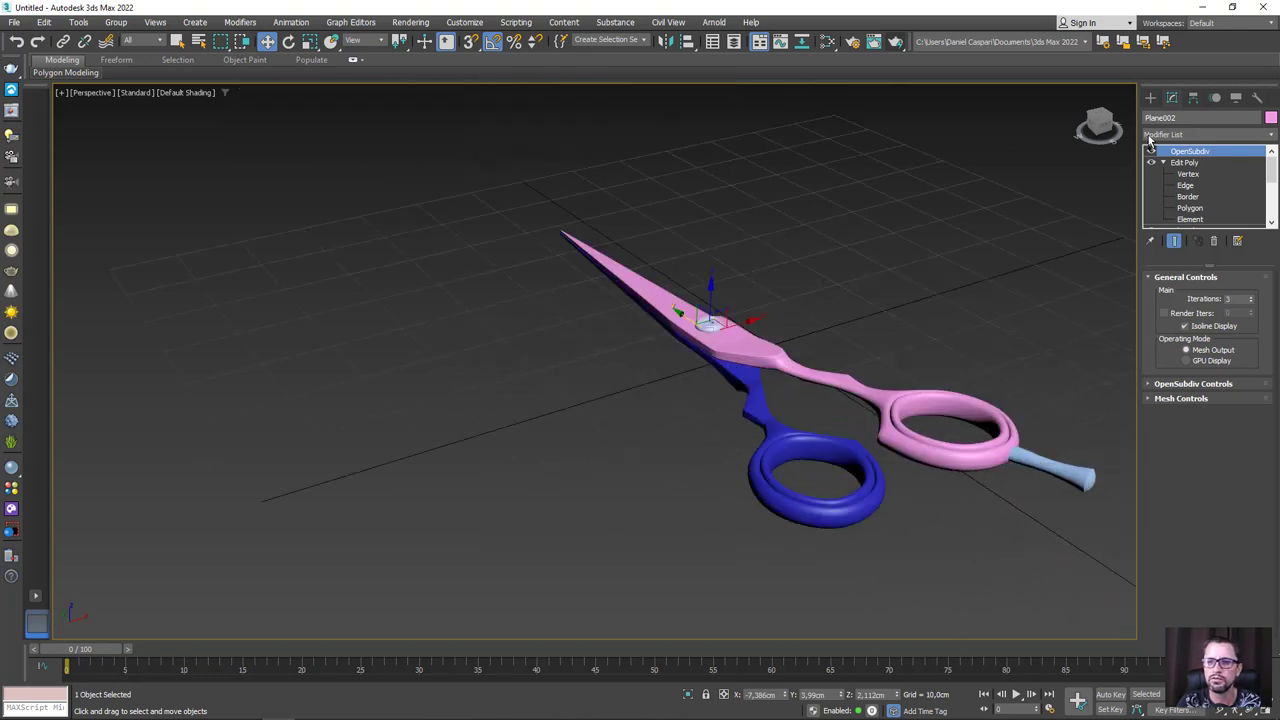
click(1151, 98)
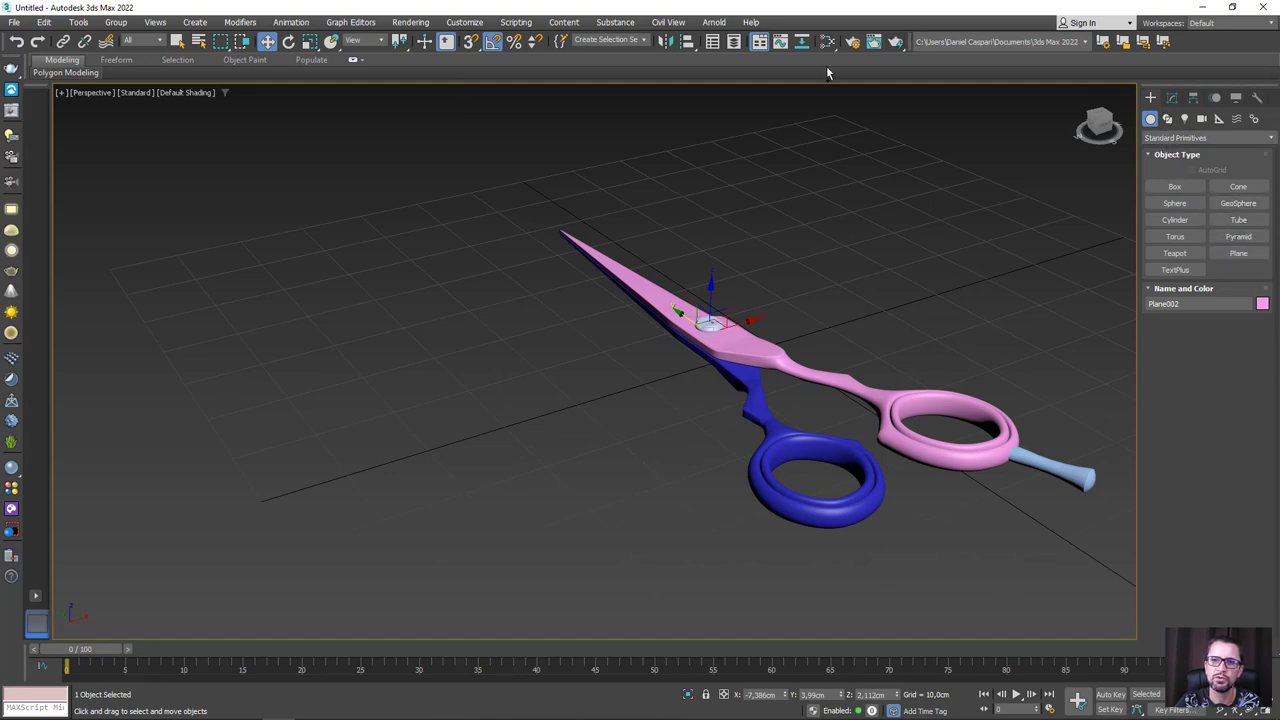
Create a VRayPlane ground plane beside the scissors
click(1166, 140)
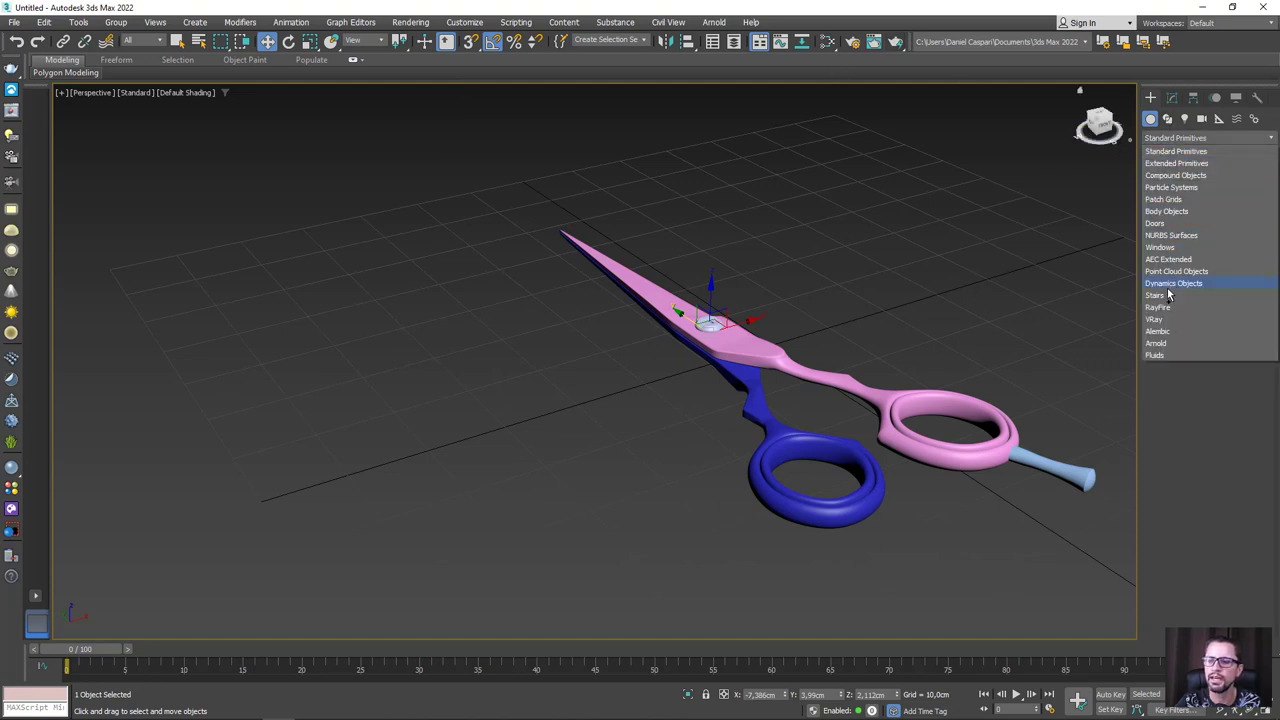
click(1166, 319)
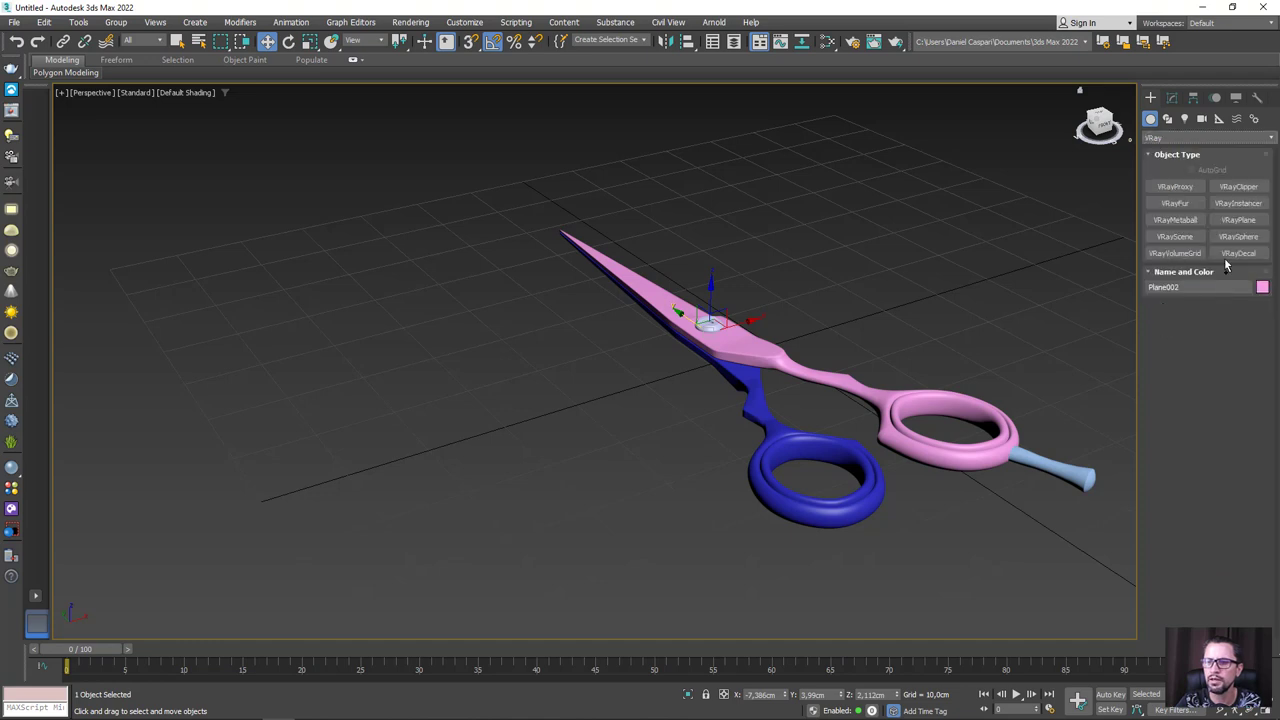
click(1238, 219)
click(878, 288)
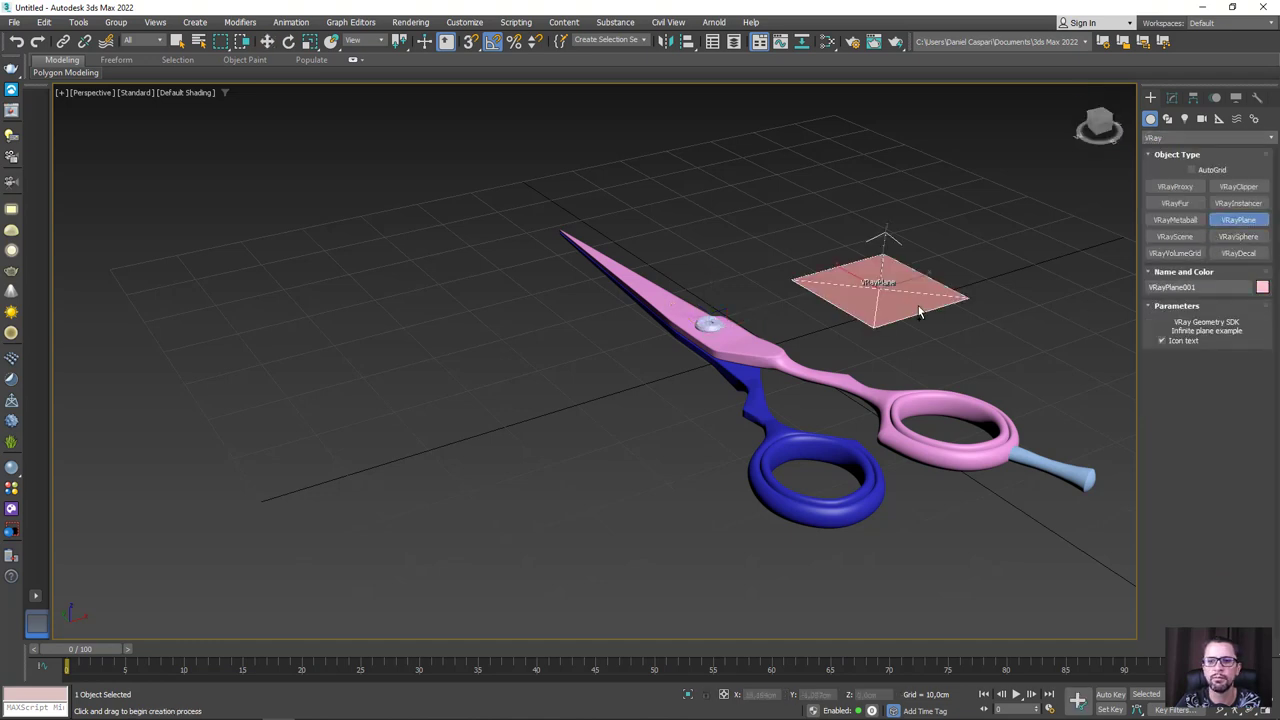
scroll(919, 312, down, 5)
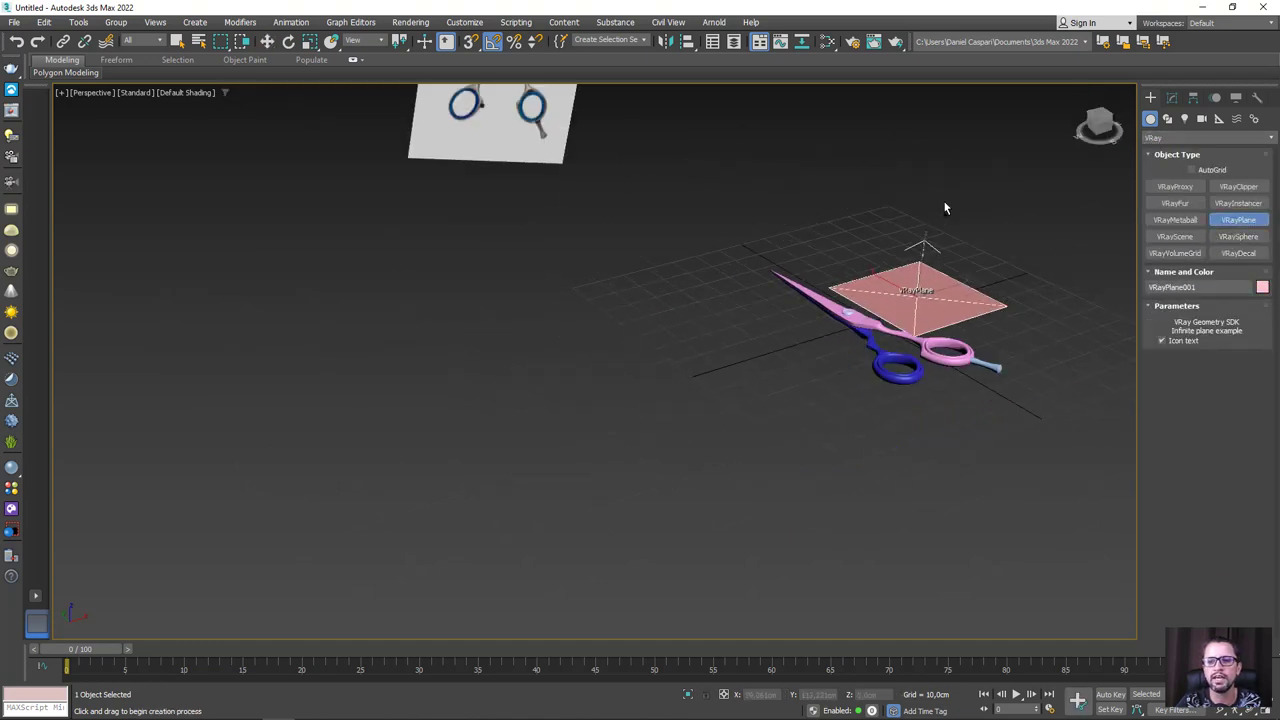
scroll(991, 380, up, 5)
scroll(886, 370, down, 4)
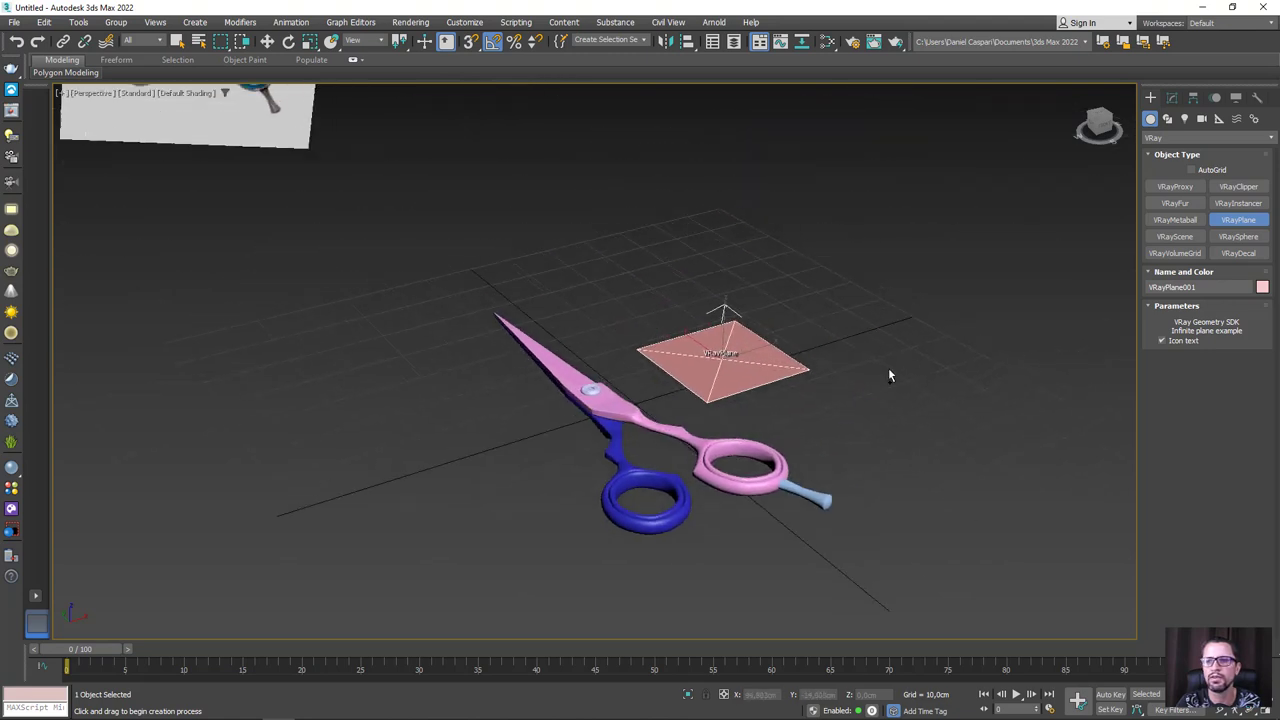
Draw a VRayLight plane light over the scissors and raise it high on Z
click(1185, 119)
click(1183, 137)
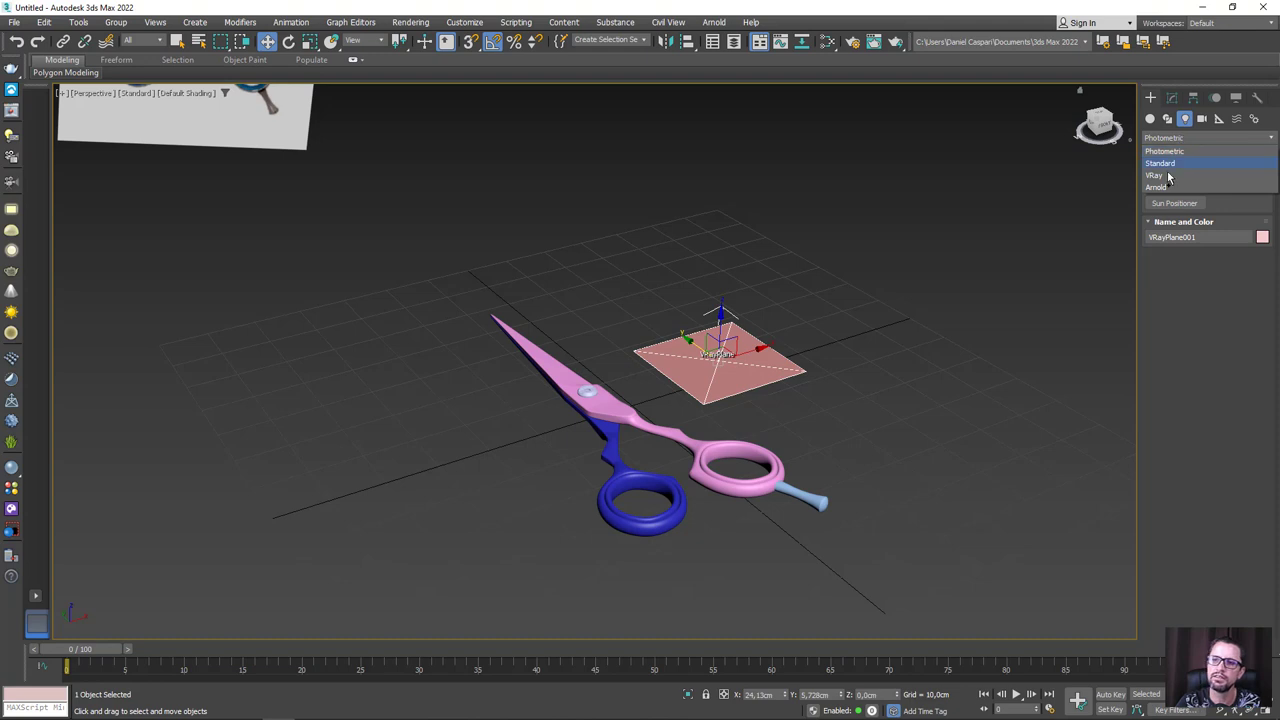
click(1170, 178)
click(1175, 188)
scroll(866, 315, down, 5)
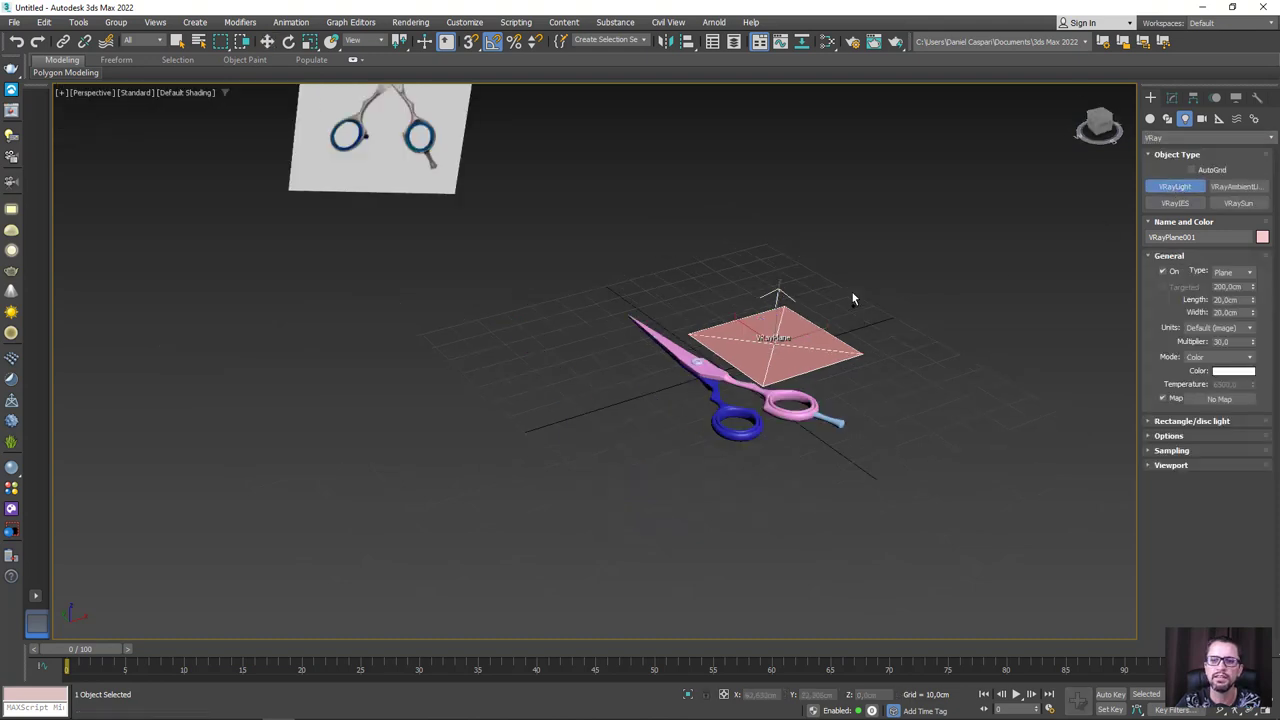
drag(633, 378, 944, 337)
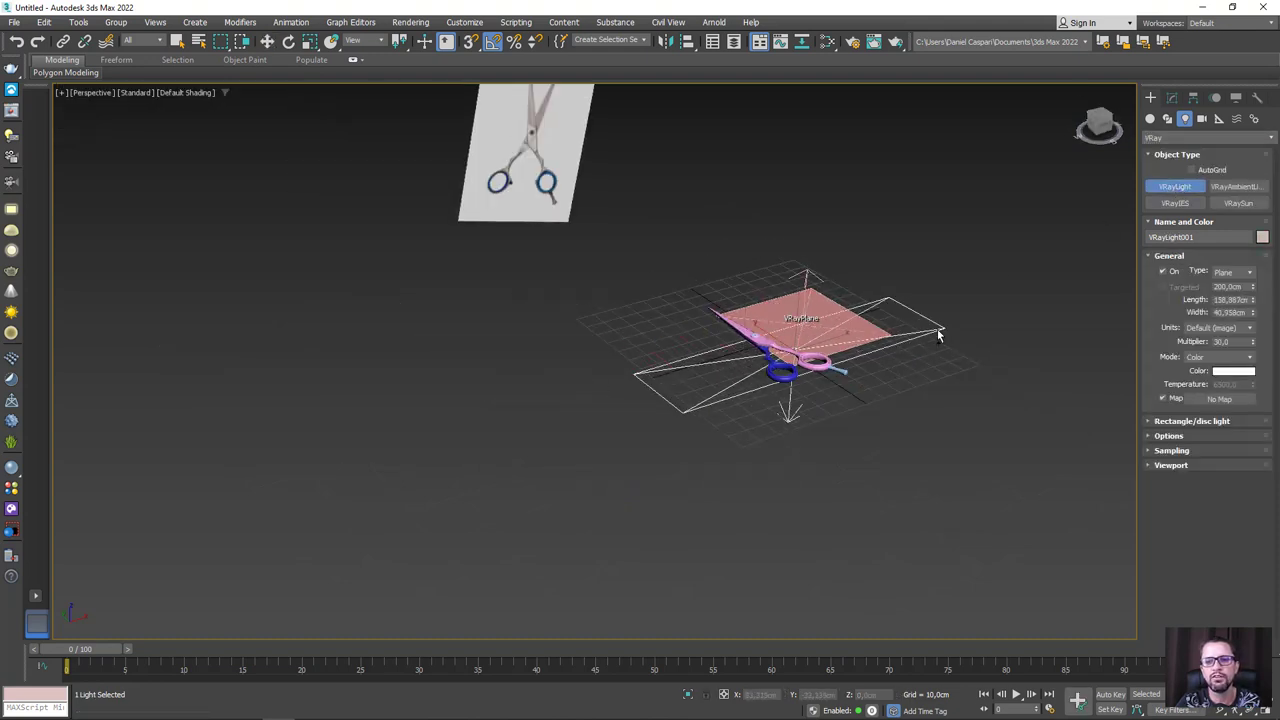
key(w)
alt+middle_drag(944, 337, 798, 313)
drag(798, 313, 797, 57)
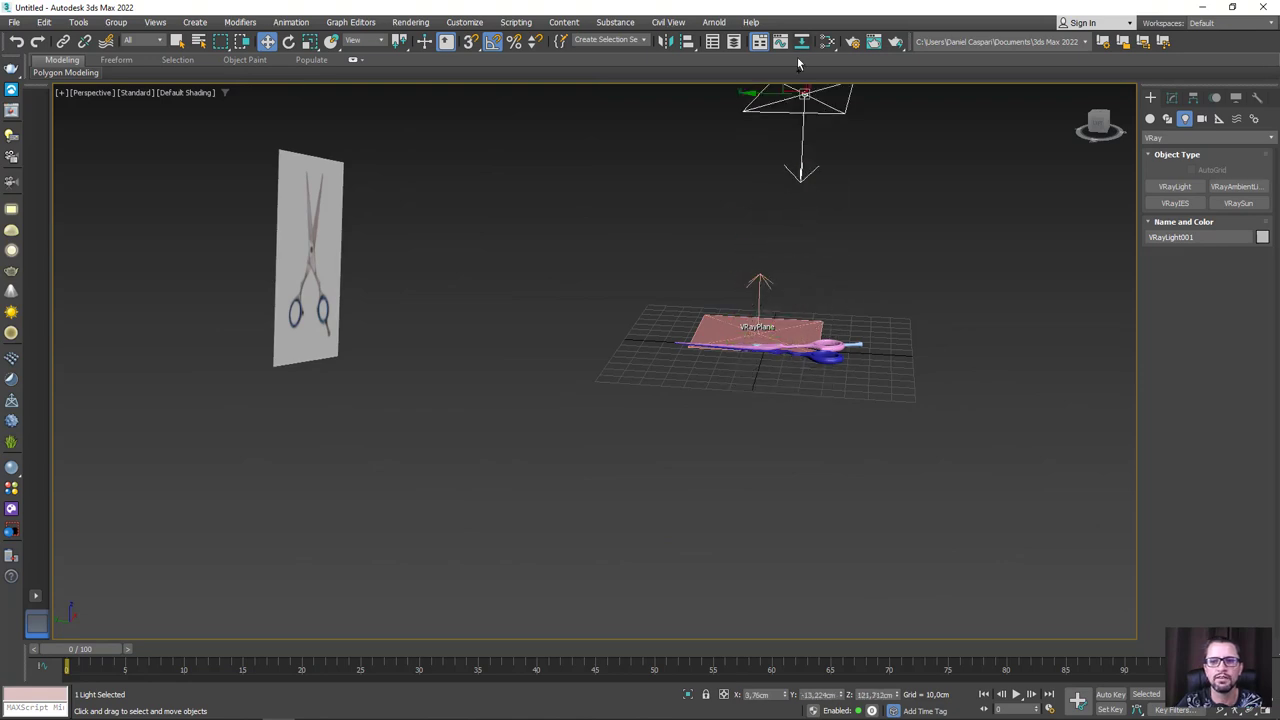
mouse_move(797, 57)
alt+middle_down()
mouse_move(874, 374)
mouse_move(831, 292)
alt+middle_up()
drag(831, 292, 857, 230)
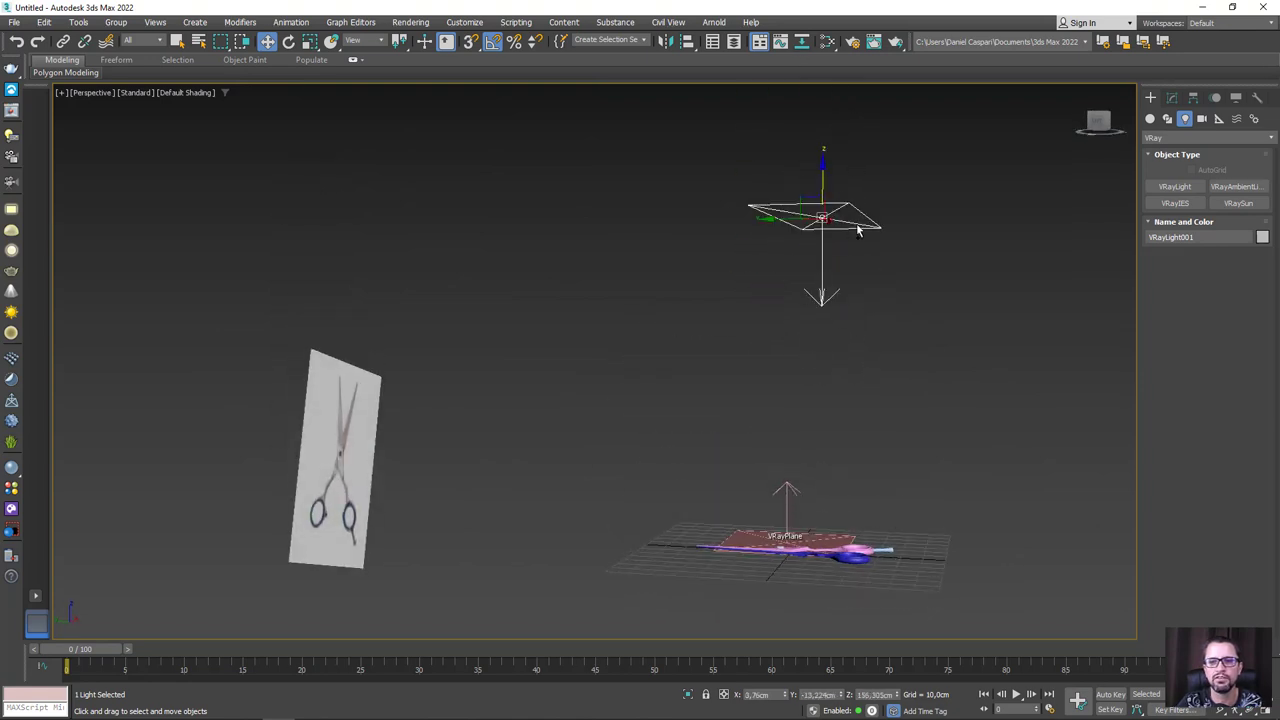
Set VRayPlane001's object colour to light grey
alt+middle_drag(753, 225, 795, 449)
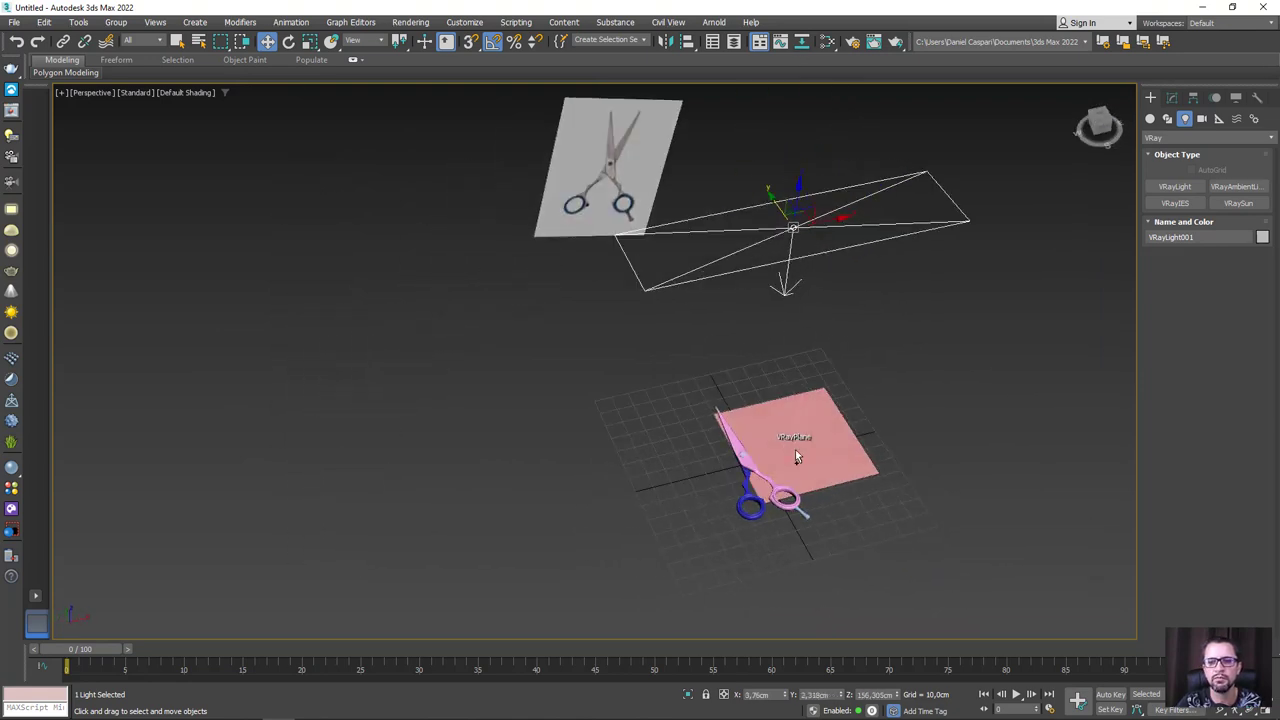
click(797, 452)
alt+middle_drag(894, 477, 1230, 276)
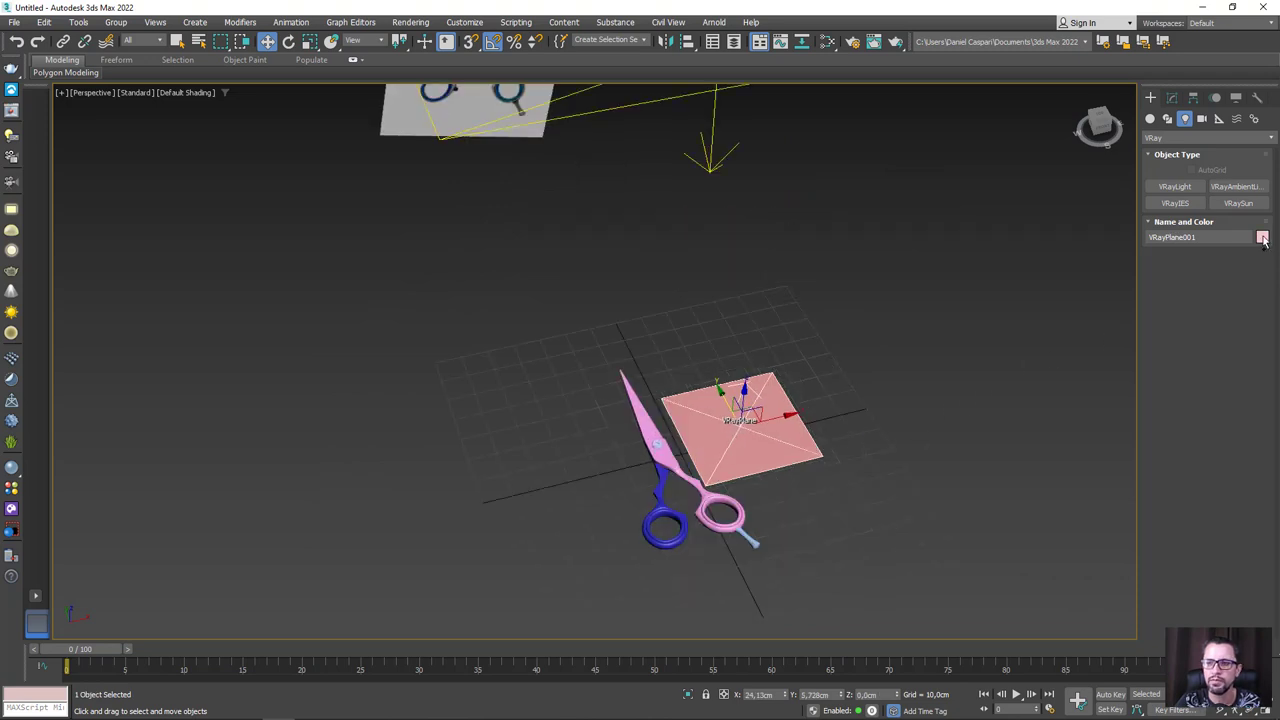
click(1263, 238)
click(727, 388)
click(715, 428)
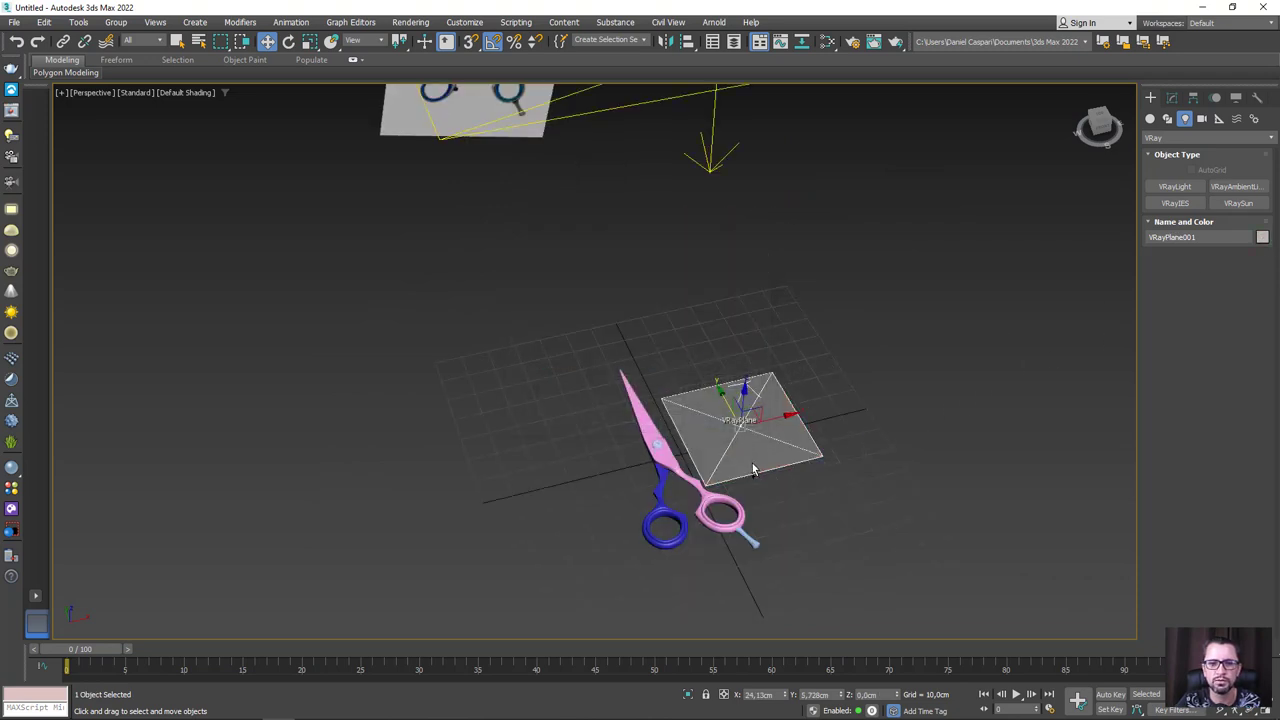
mouse_move(752, 463)
alt+middle_down()
mouse_move(745, 415)
mouse_move(777, 420)
mouse_move(845, 247)
alt+middle_up()
scroll(743, 412, up, 3)
click(895, 41)
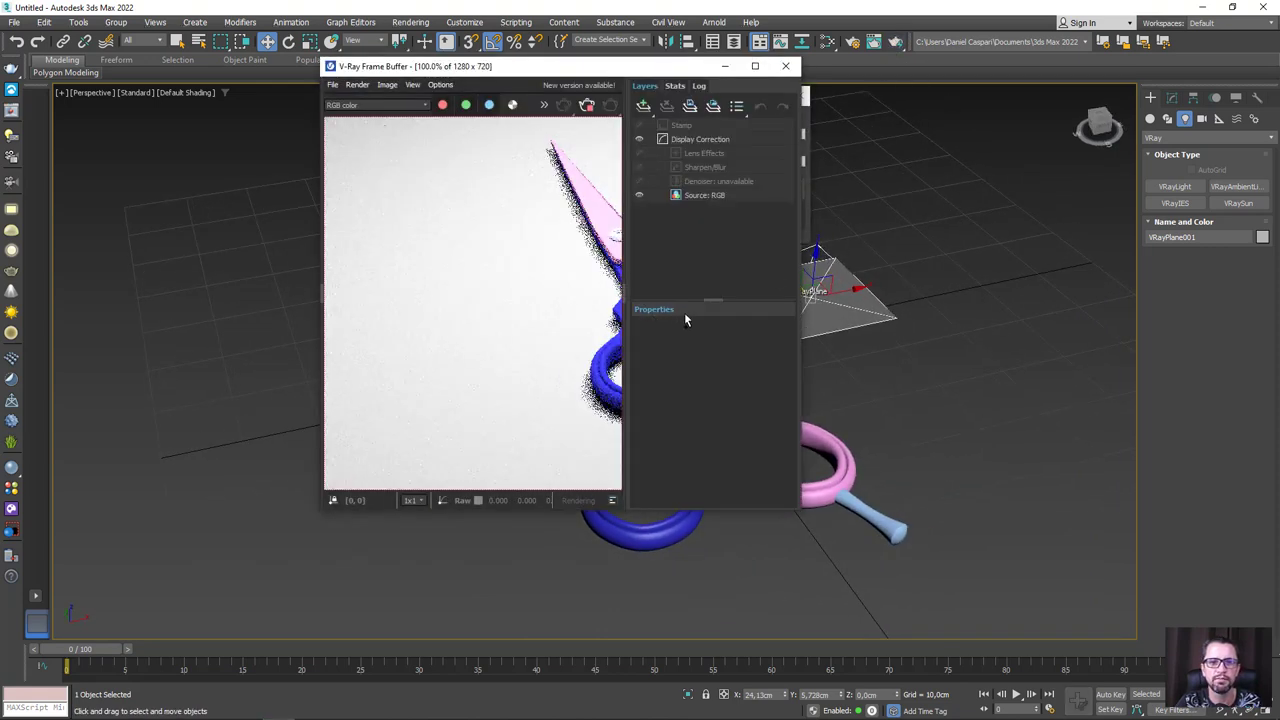
click(625, 296)
scroll(705, 288, down, 3)
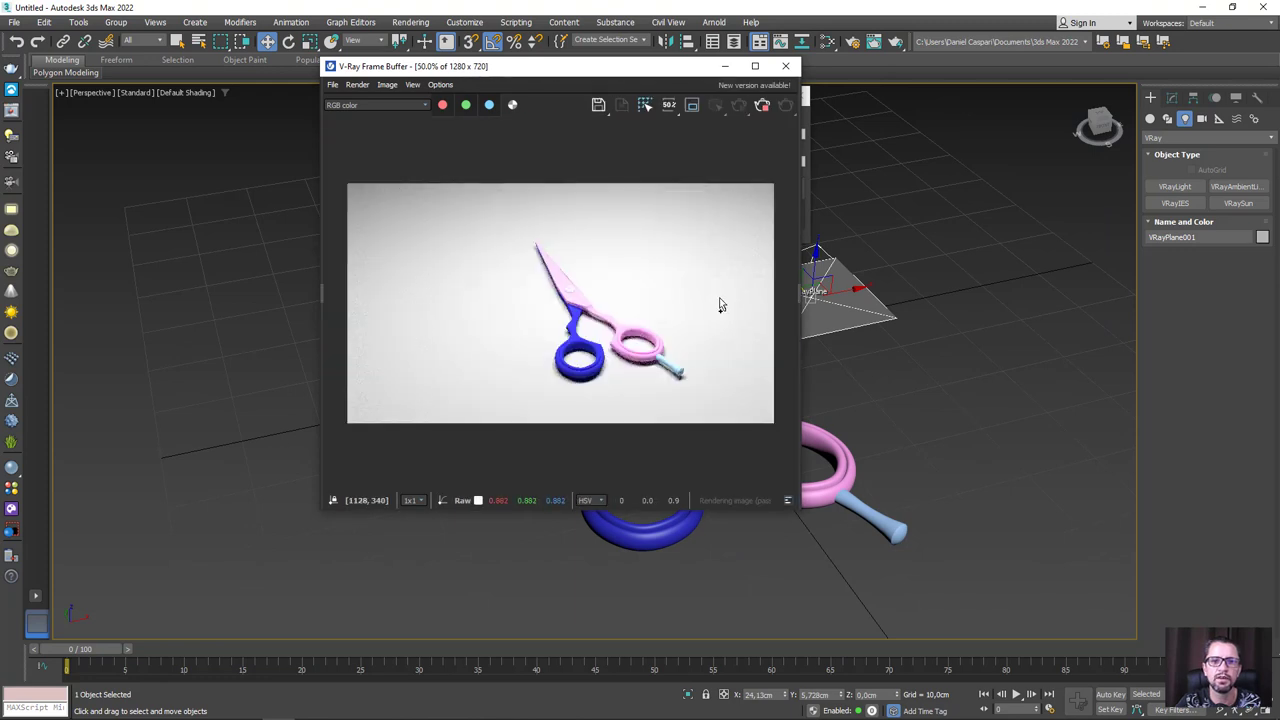
scroll(622, 355, up, 3)
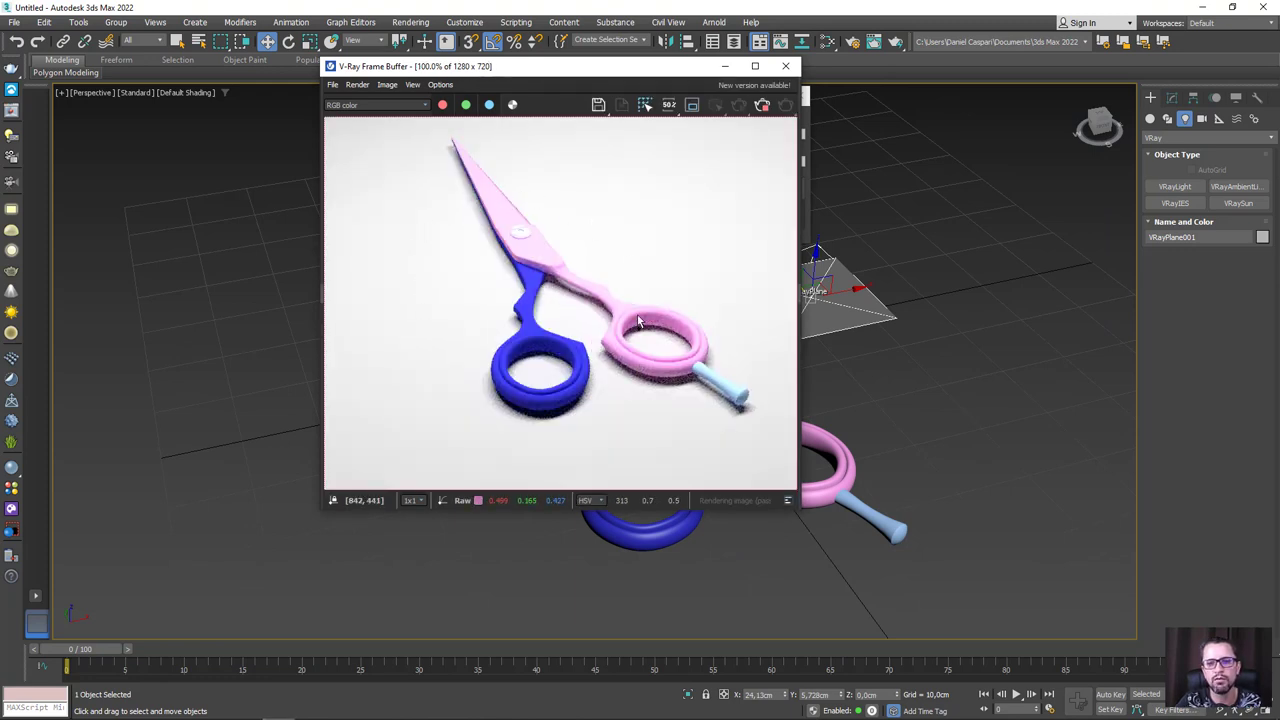
click(785, 68)
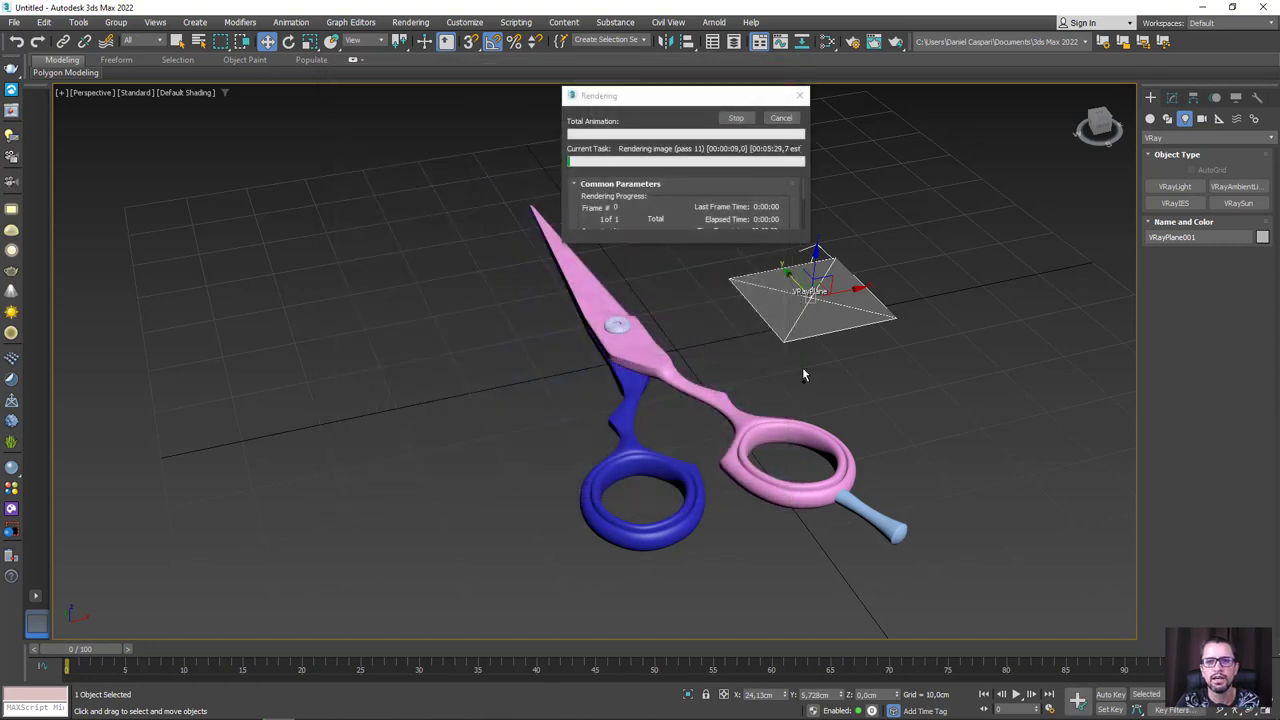
click(781, 118)
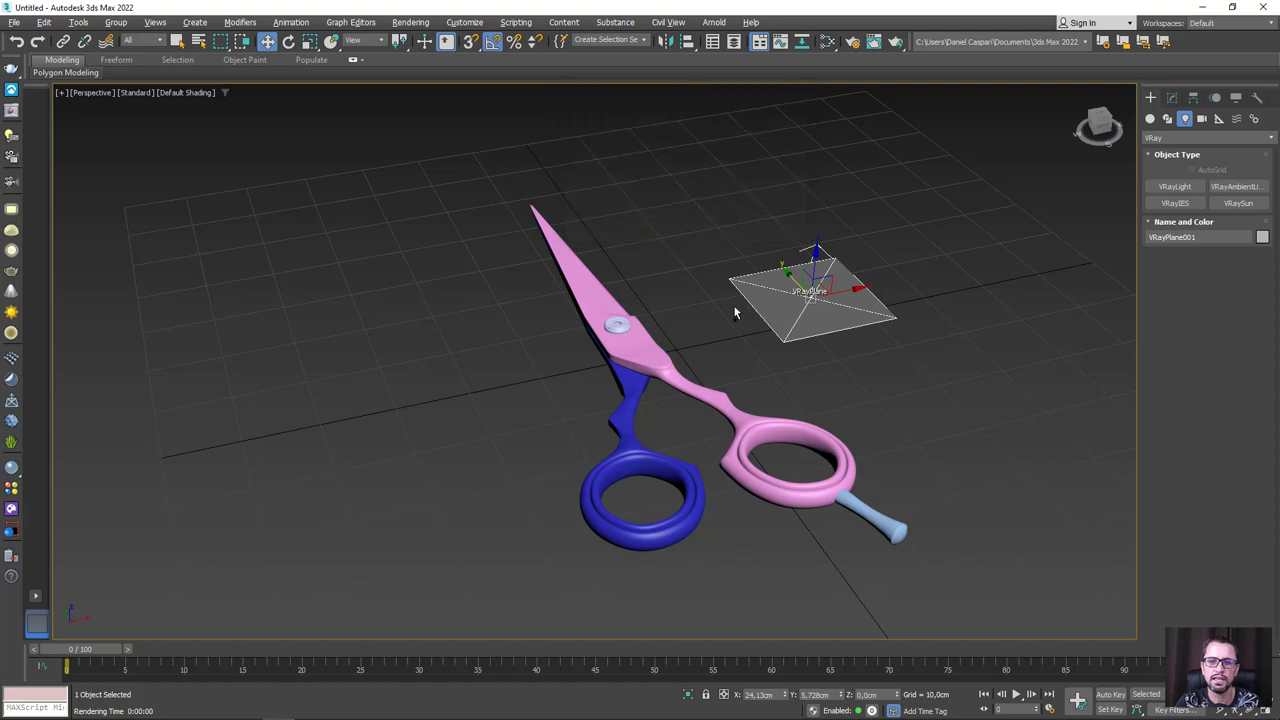
Select all the scissor pieces and show wireframe edges over the shading
click(578, 552)
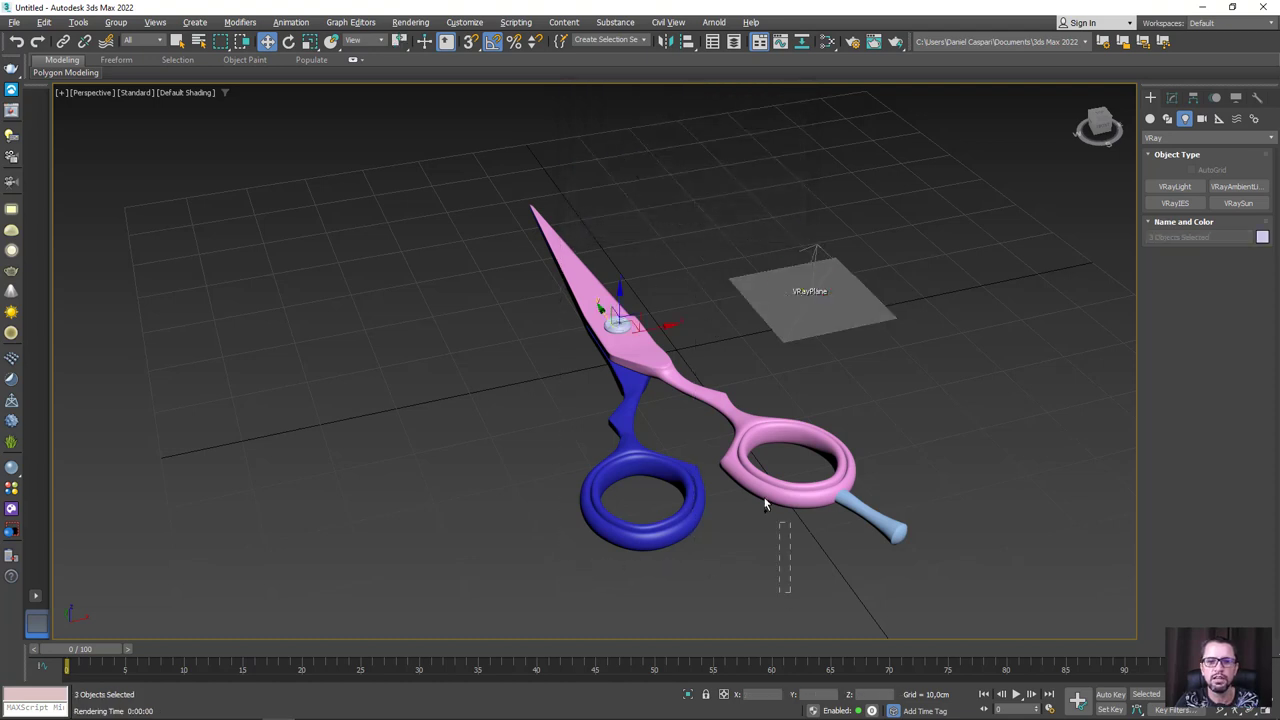
ctrl+click(874, 520)
key(F4)
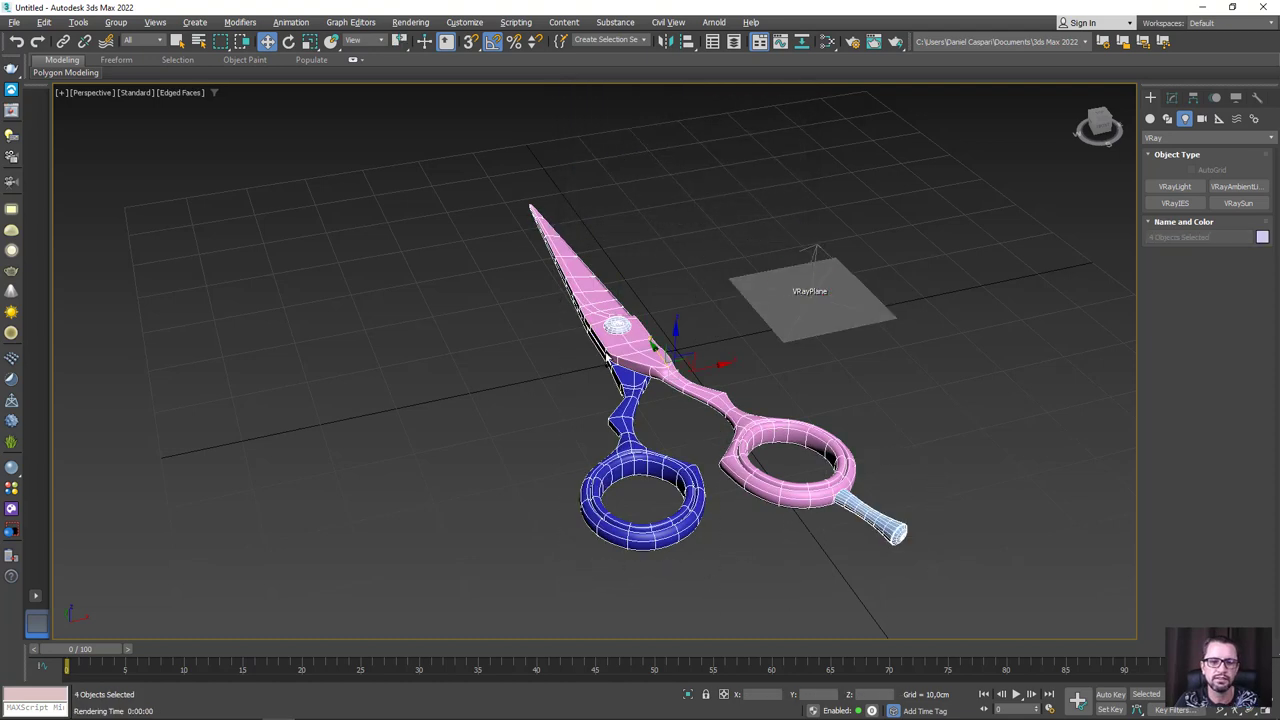
Create a new VRayMtl, Material #43, in the Slate editor and assign it to the selection
click(829, 52)
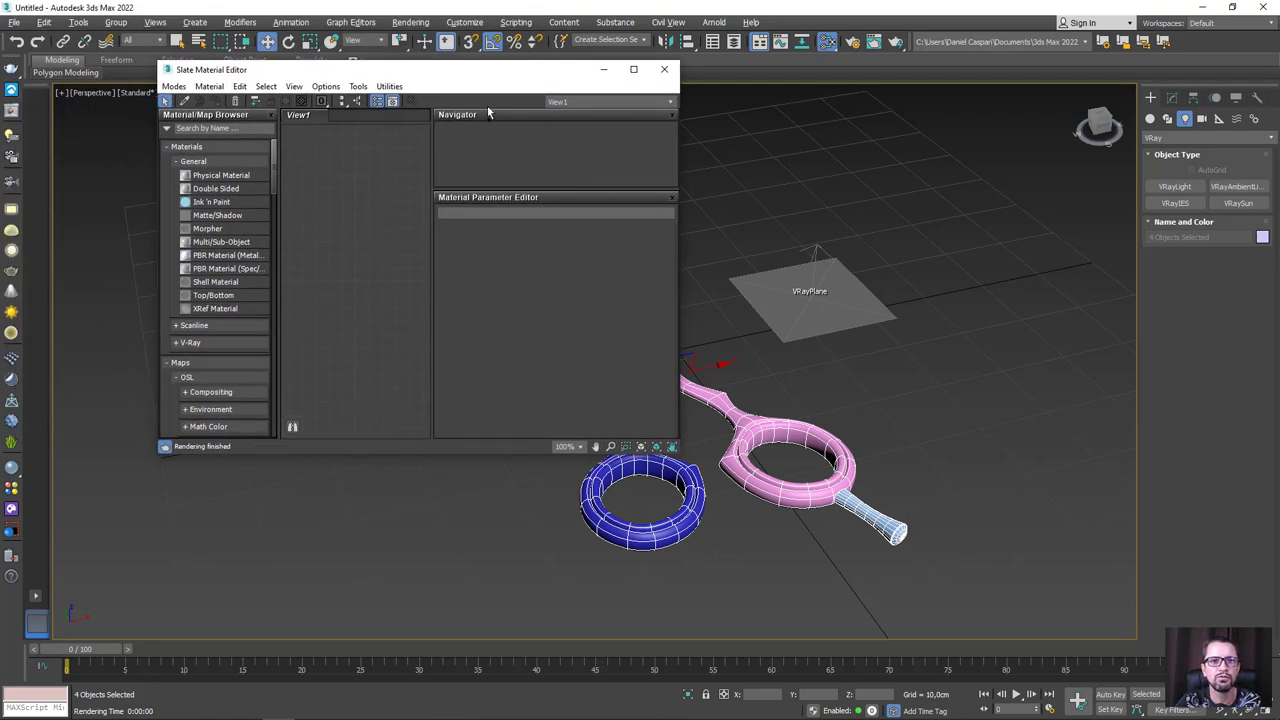
drag(463, 80, 370, 83)
right_click(257, 208)
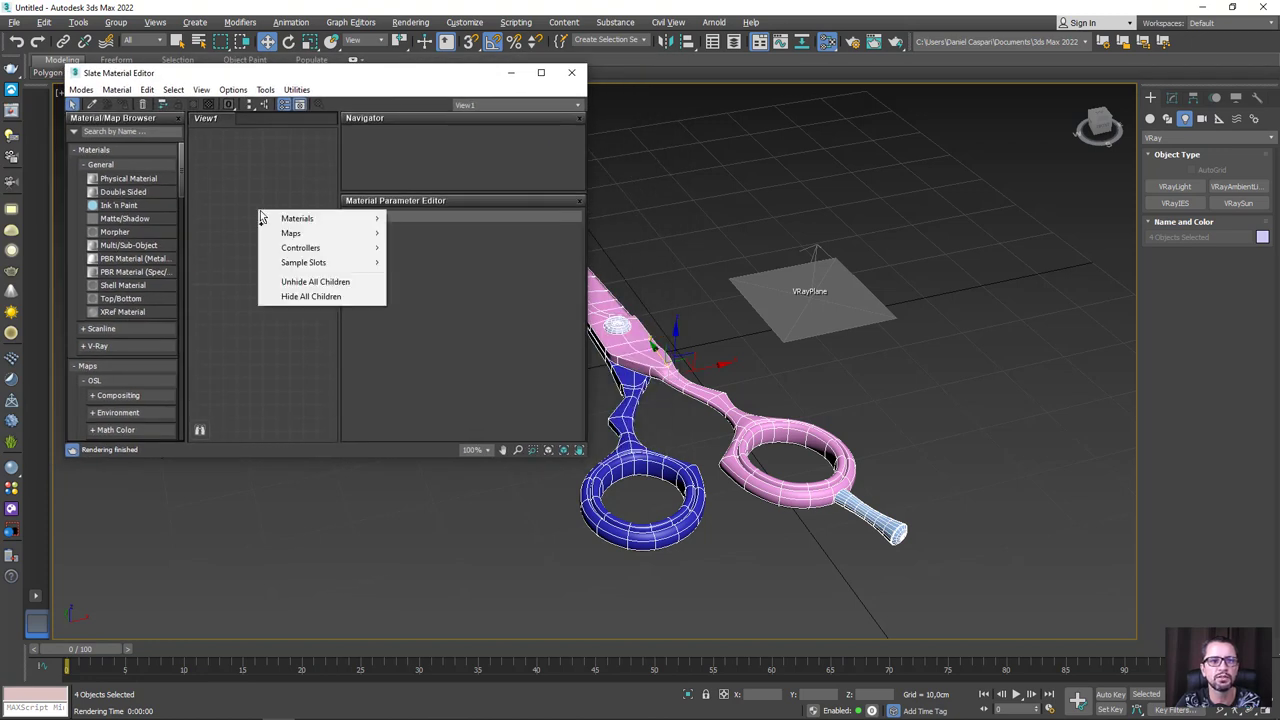
mouse_move(298, 218)
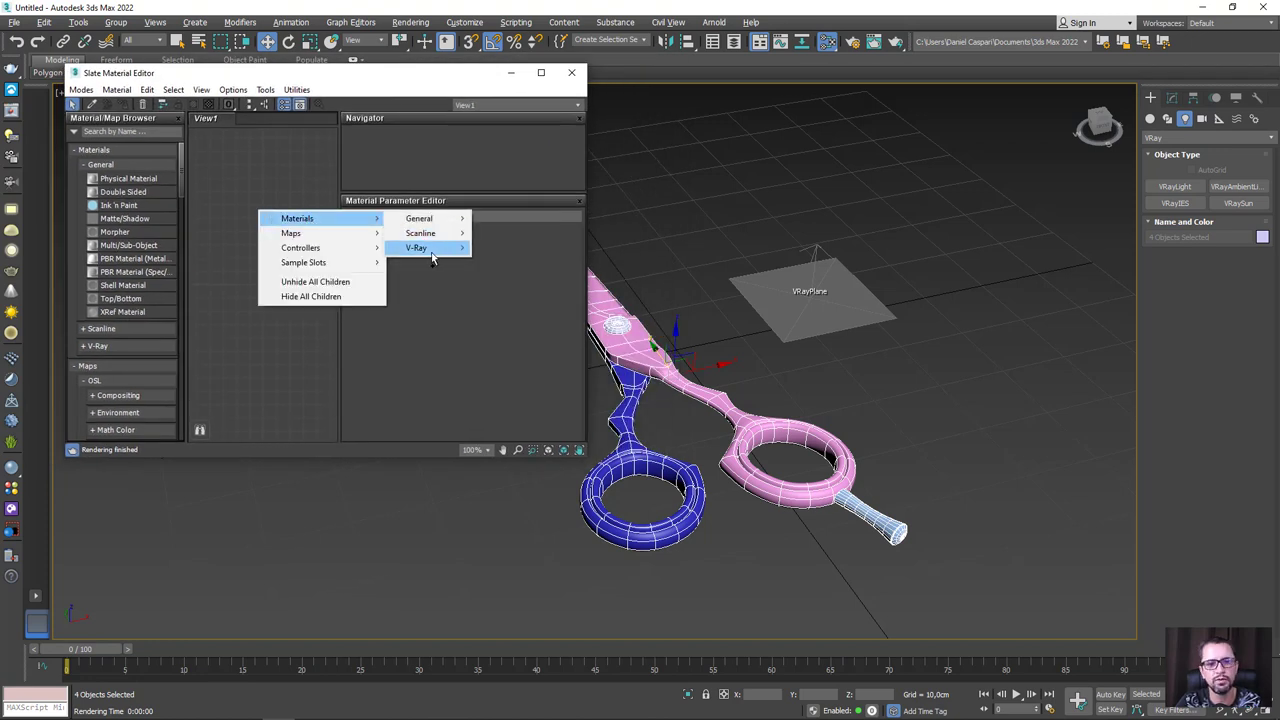
click(522, 418)
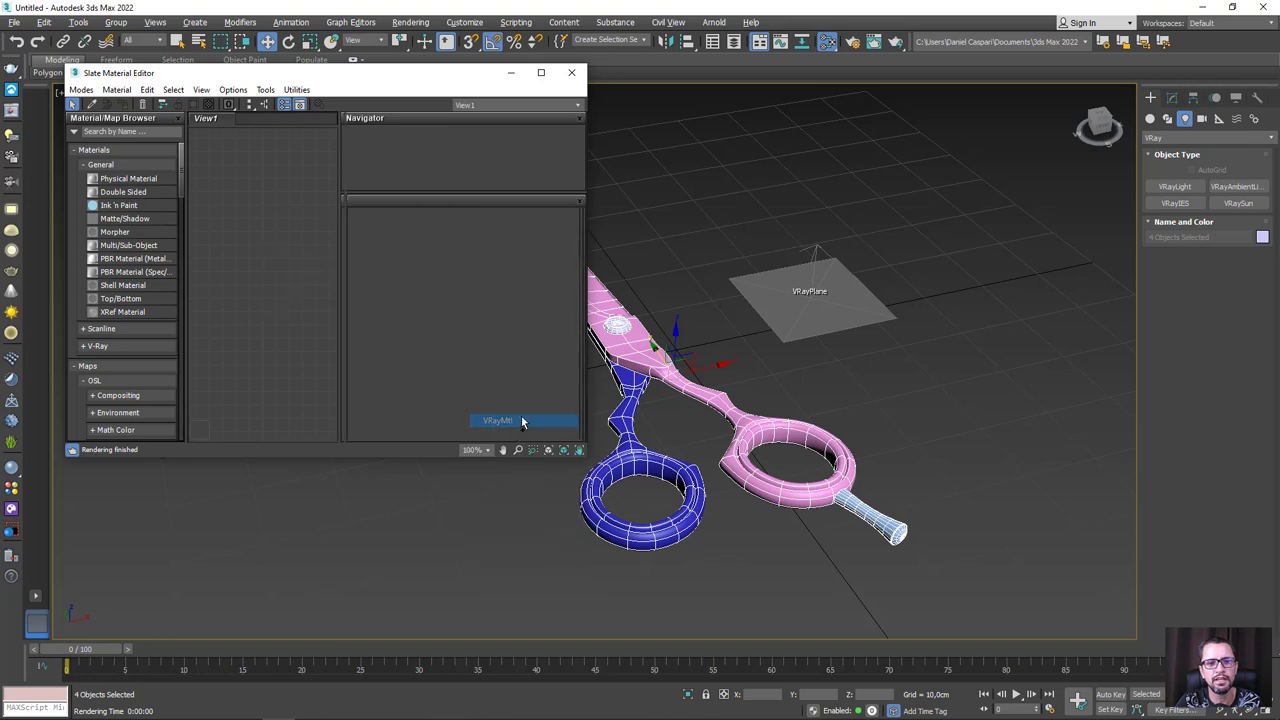
scroll(323, 354, down, 1)
mouse_move(310, 365)
mouse_down()
mouse_move(709, 374)
mouse_move(722, 417)
mouse_up()
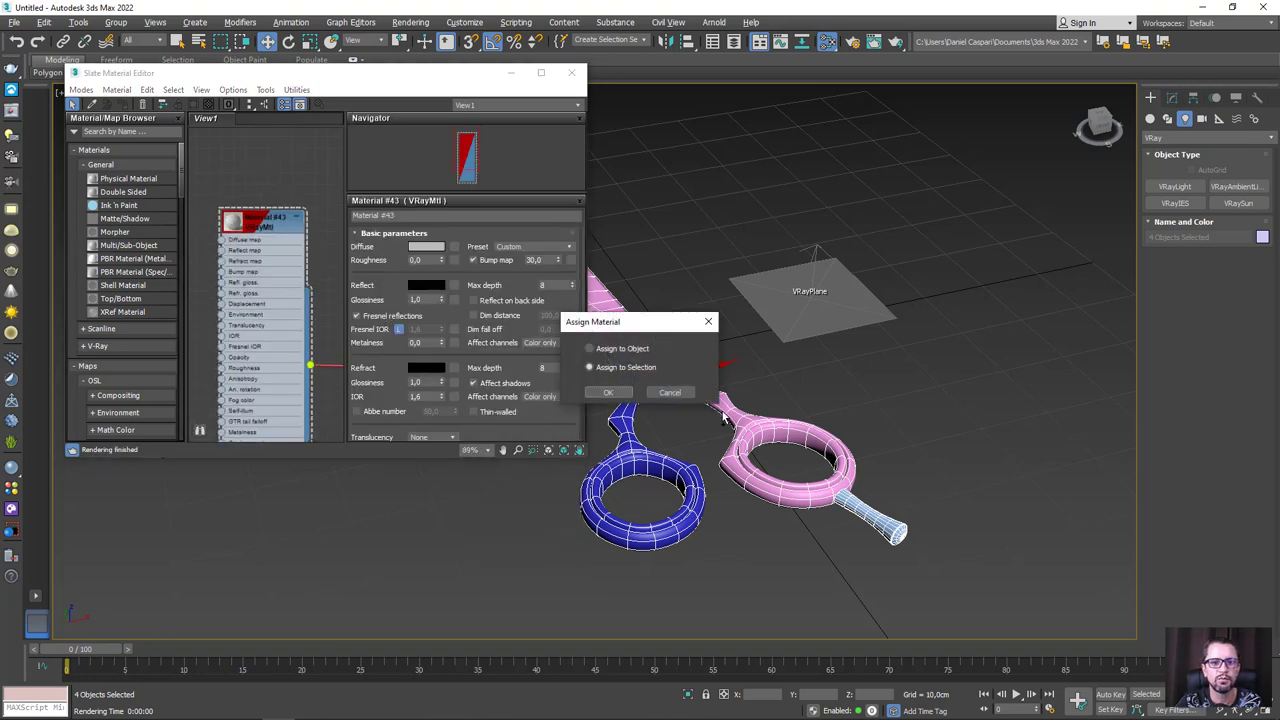
click(620, 395)
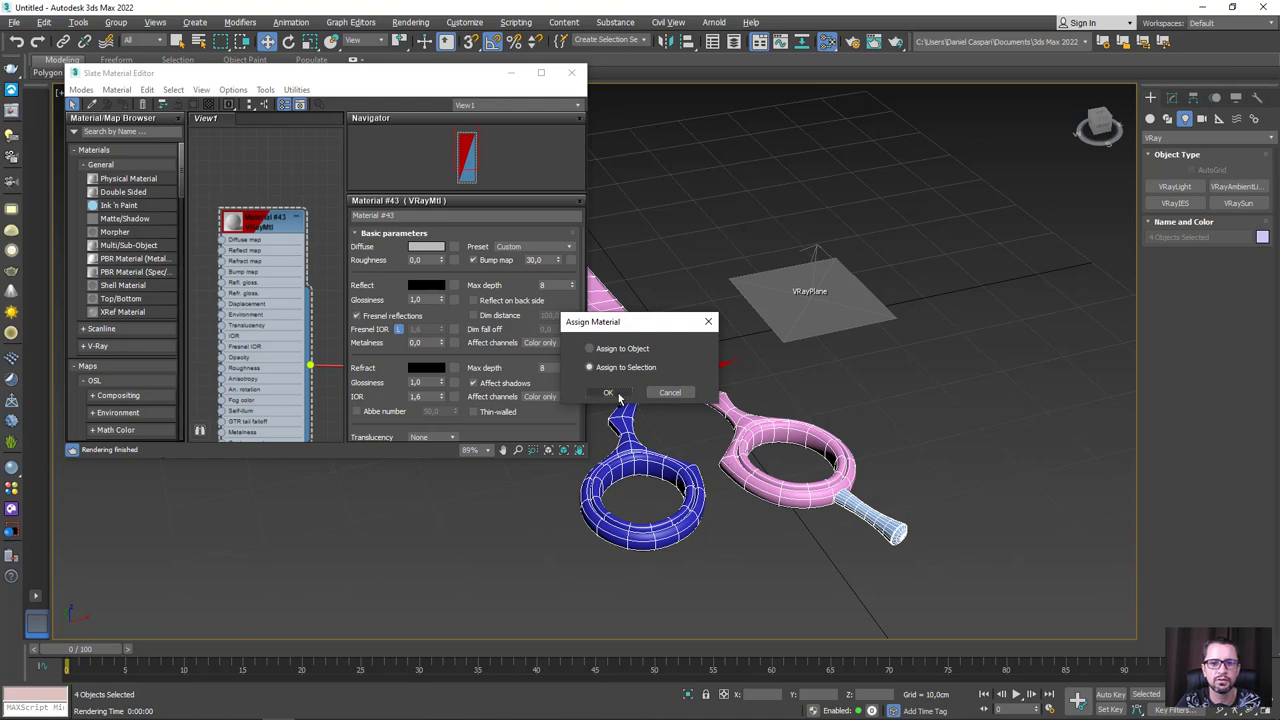
mouse_move(628, 400)
alt+middle_down()
mouse_move(830, 435)
mouse_move(784, 455)
alt+middle_up()
Enlarge Material #43's preview and set its diffuse colour to near-black
double_click(249, 225)
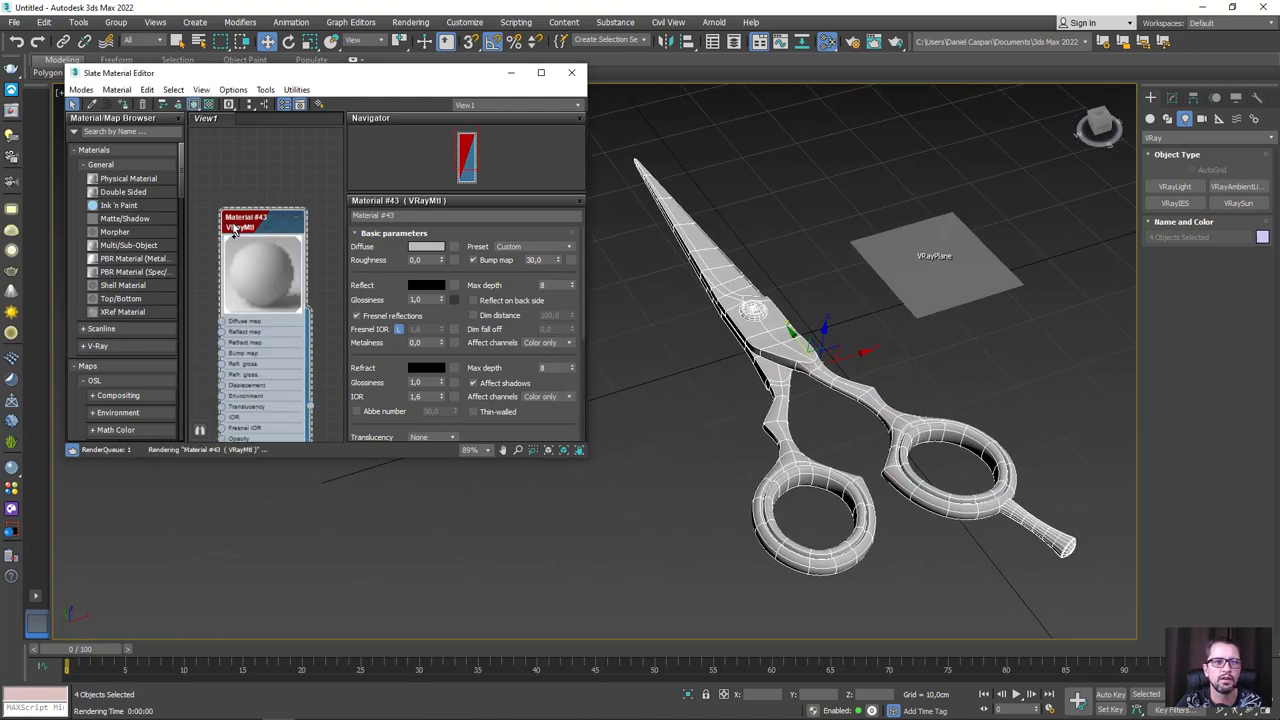
click(178, 118)
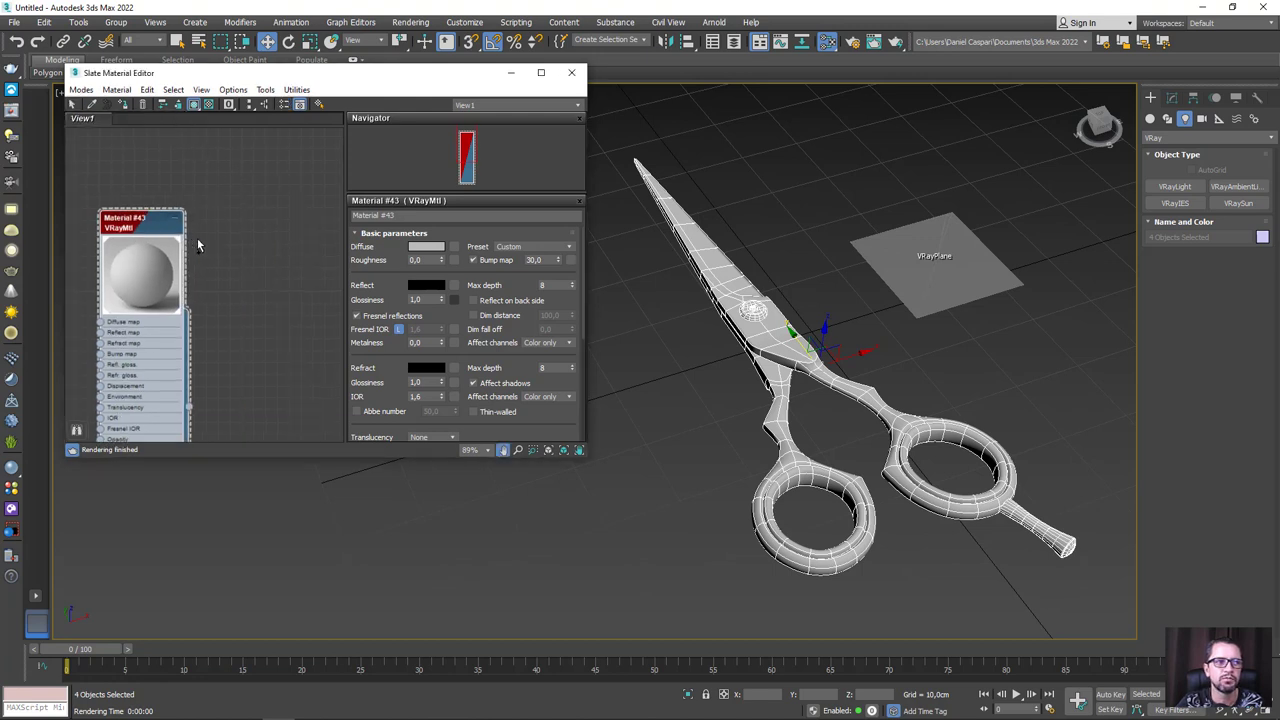
scroll(197, 238, up, 2)
scroll(197, 238, up, 1)
click(426, 246)
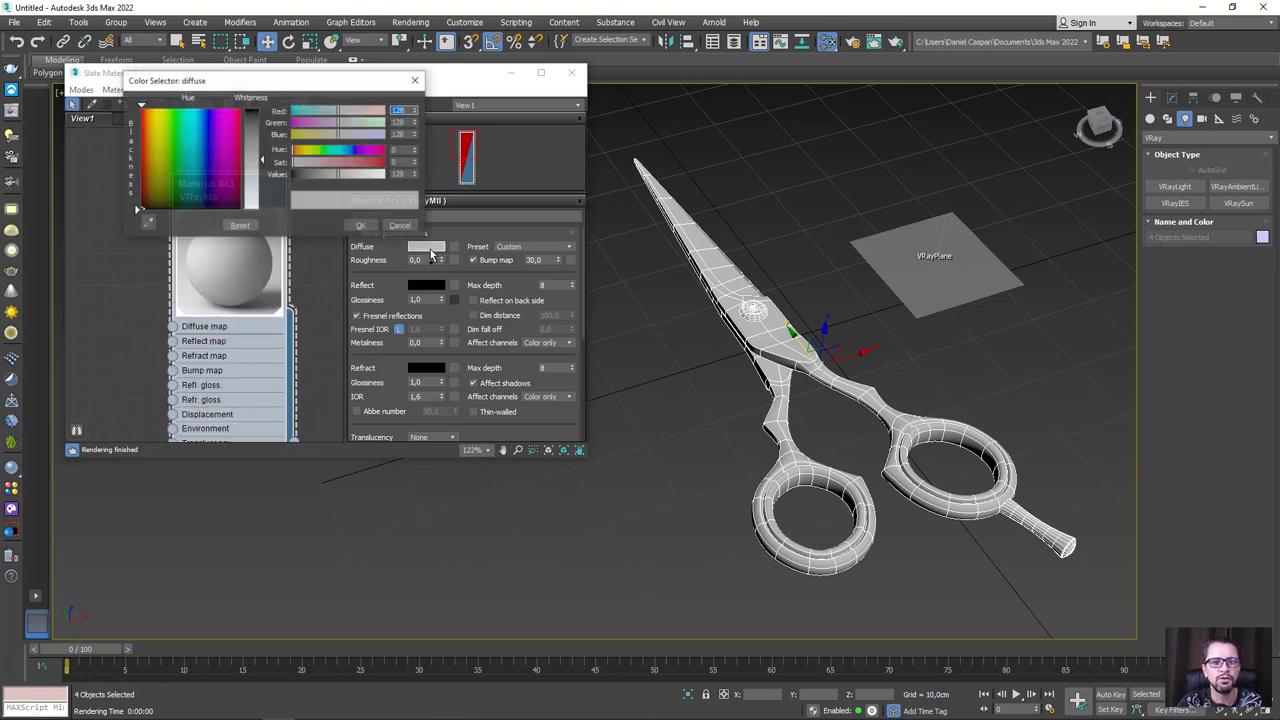
drag(340, 175, 297, 175)
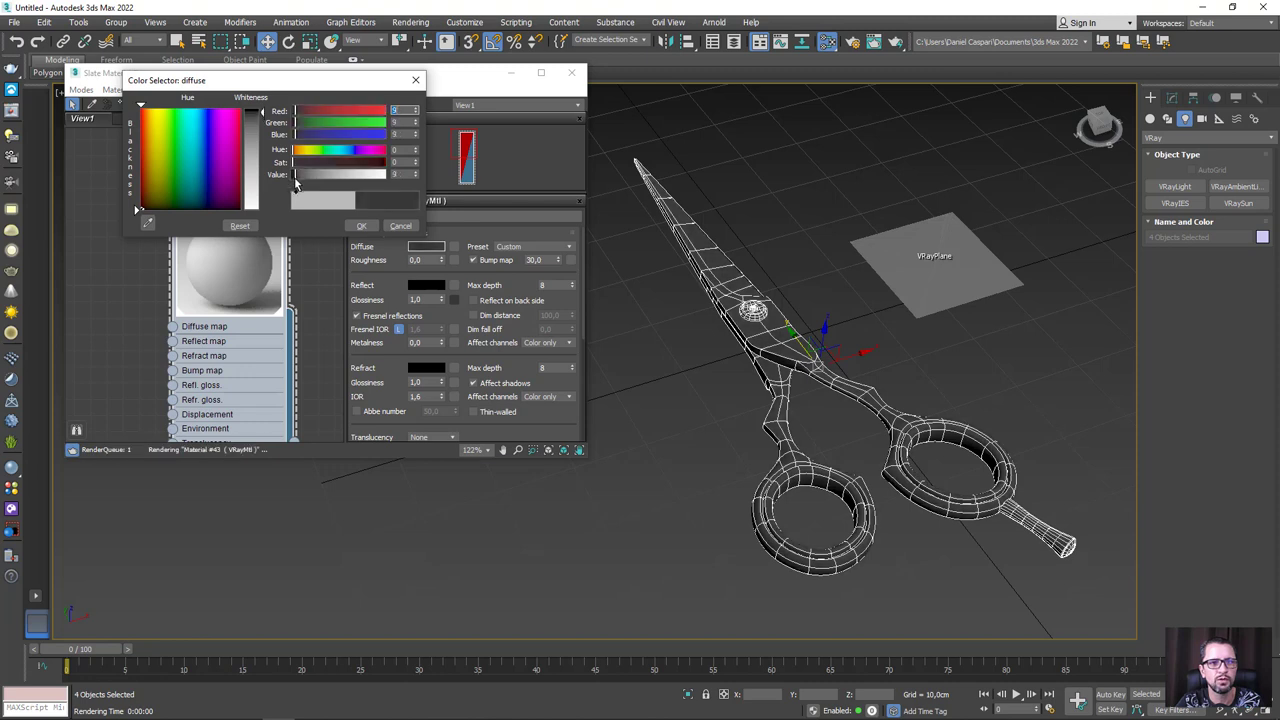
click(361, 225)
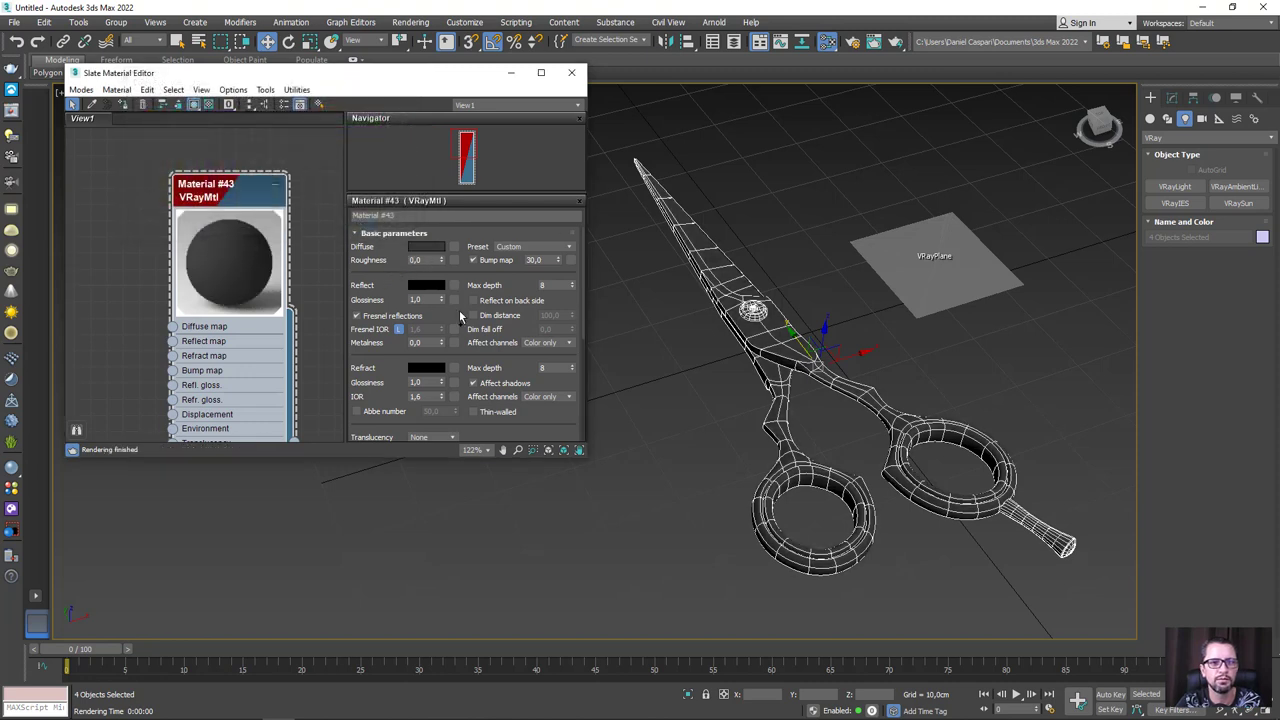
Set the reflection colour to white and Metalness to 1
click(428, 286)
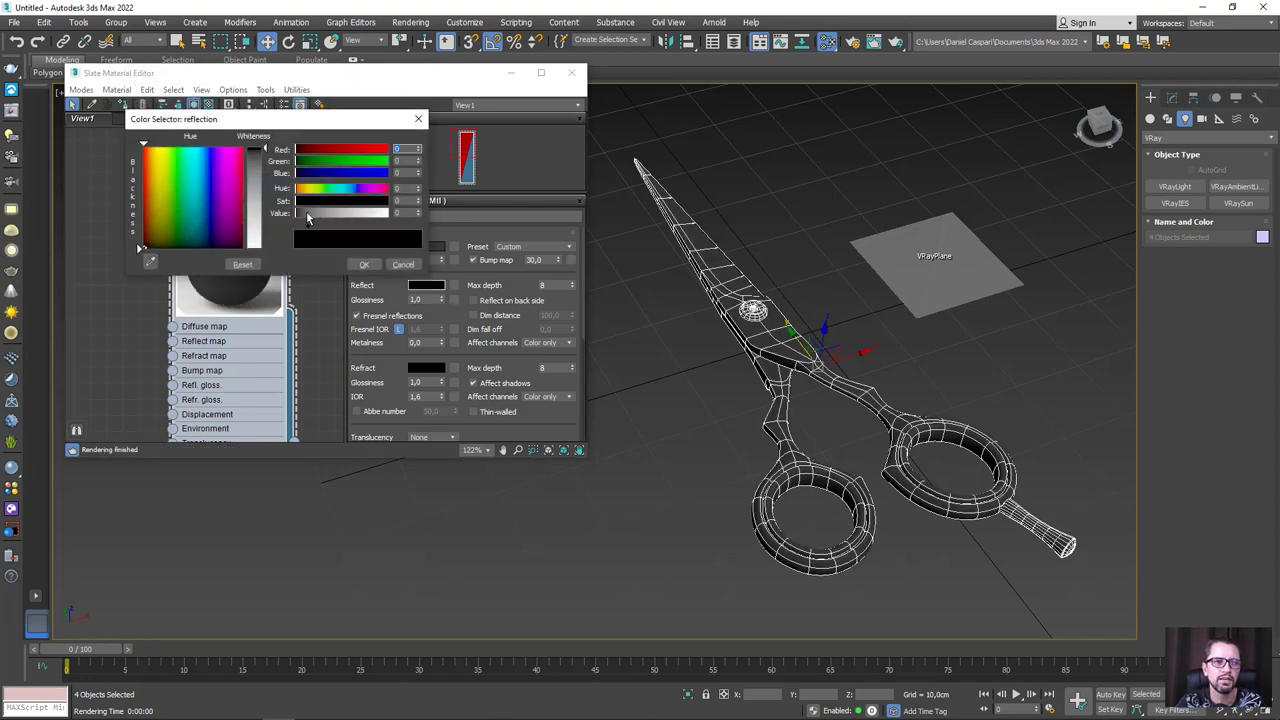
drag(307, 214, 392, 214)
click(364, 264)
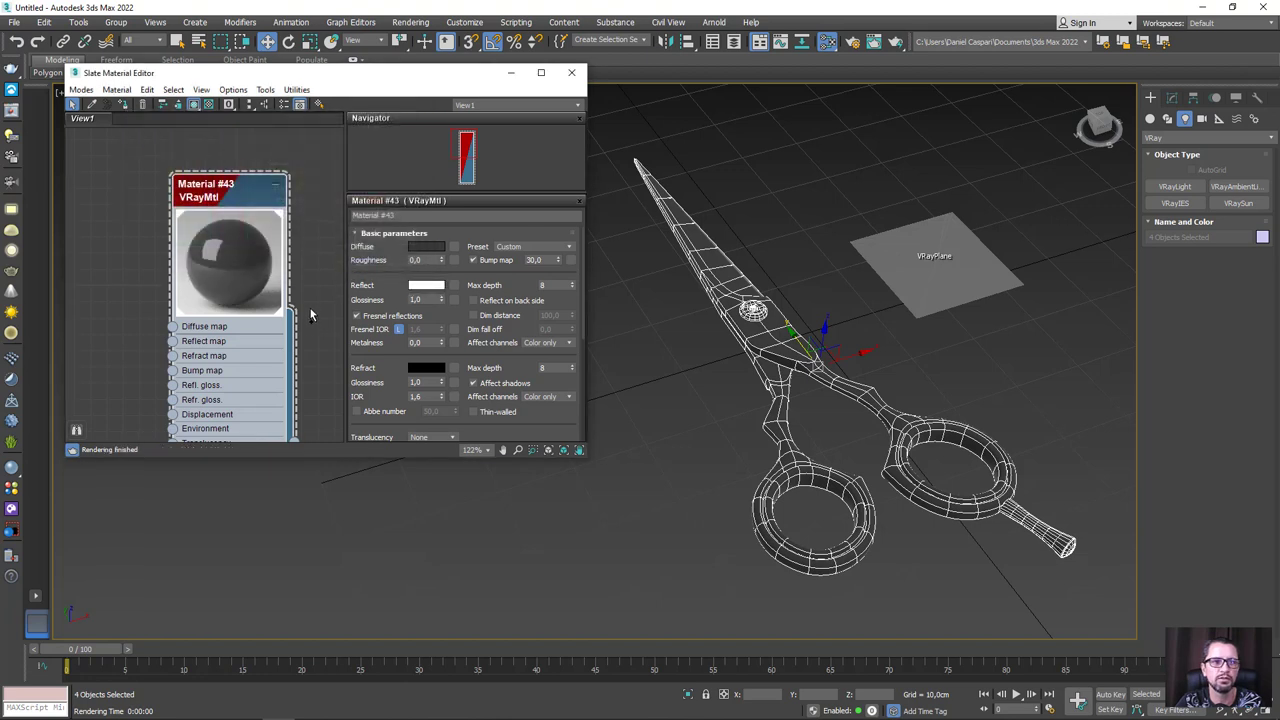
drag(402, 352, 416, 285)
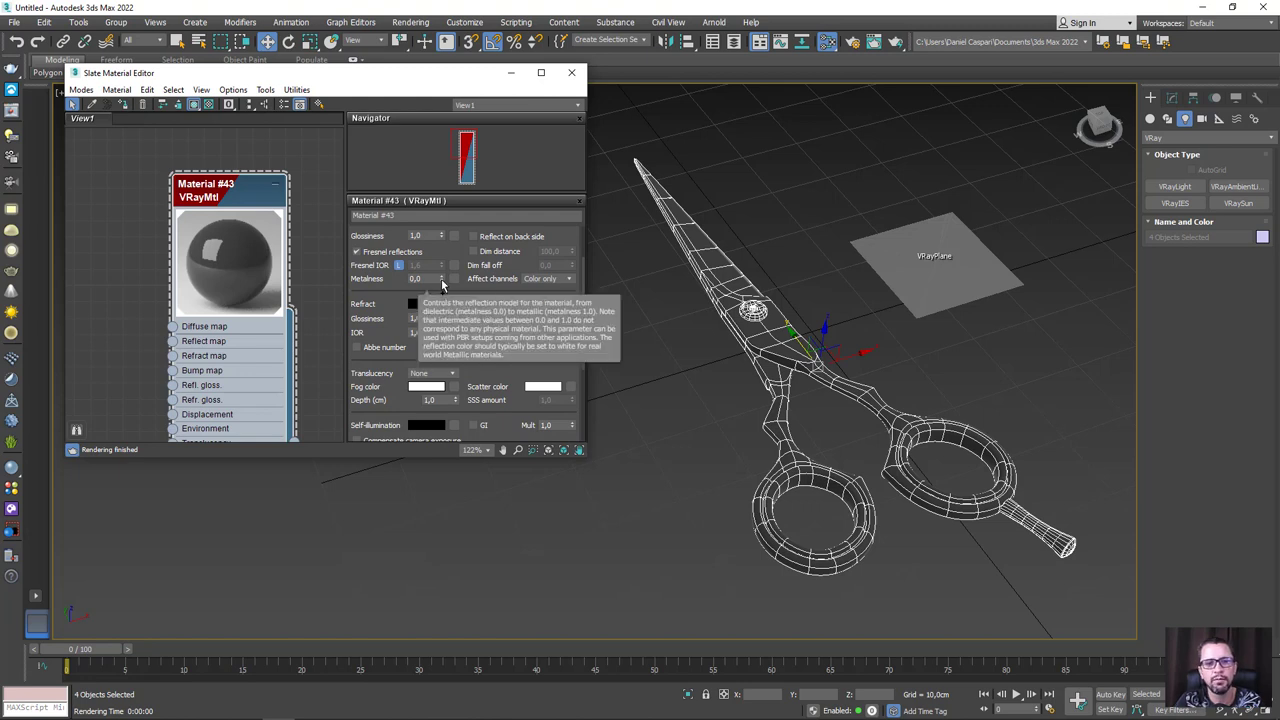
double_click(417, 280)
text(1)
key(Return)
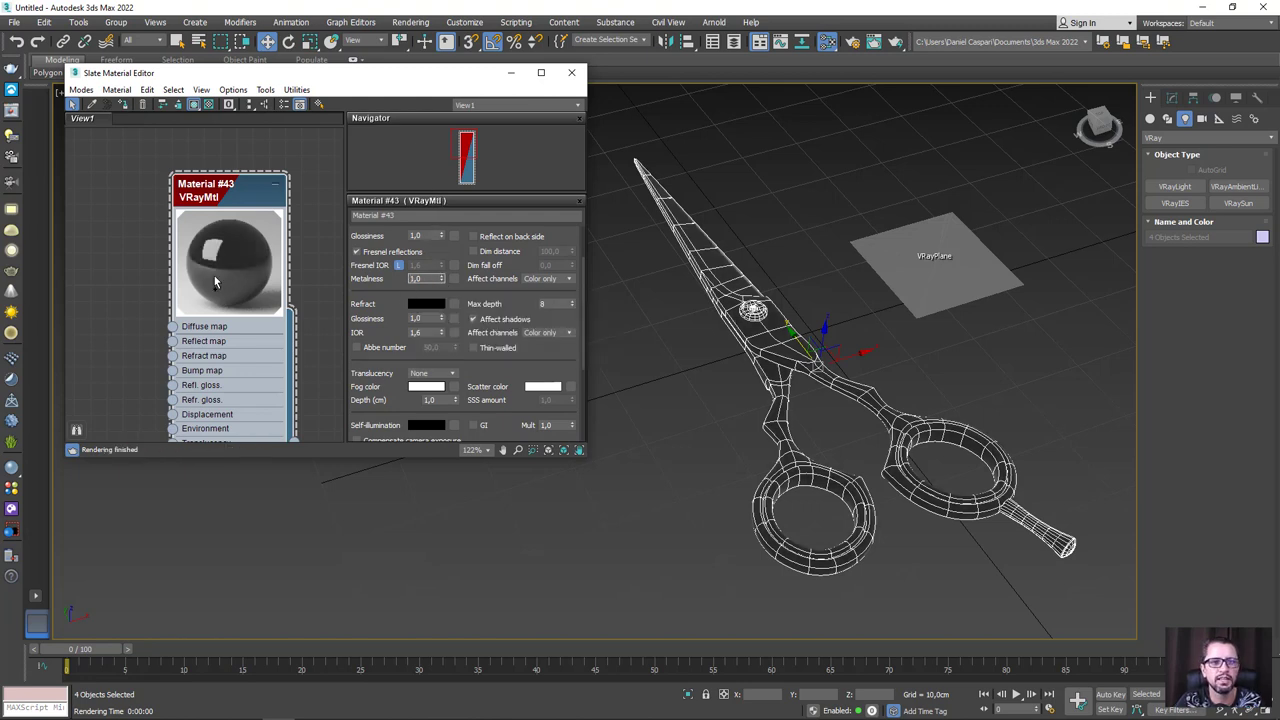
Refresh the preview, unlock Fresnel IOR and set it to 25
right_click(225, 265)
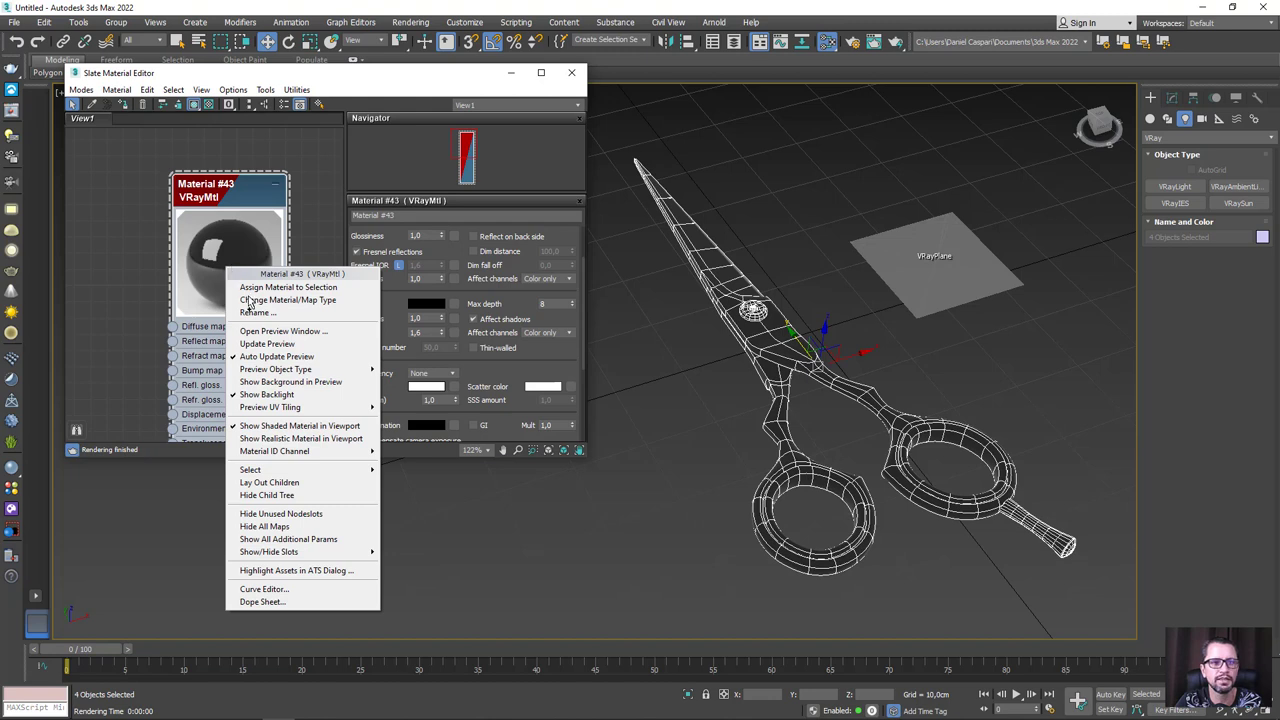
click(267, 343)
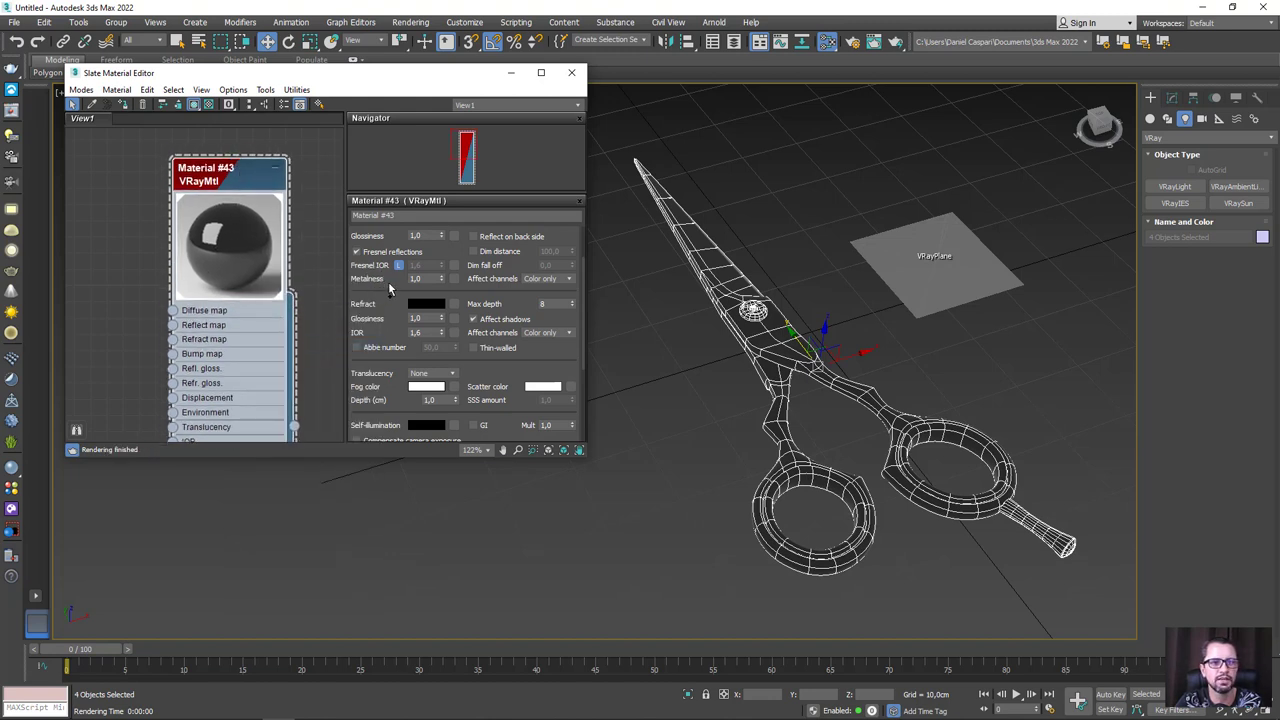
scroll(396, 318, up, 1)
scroll(396, 332, up, 1)
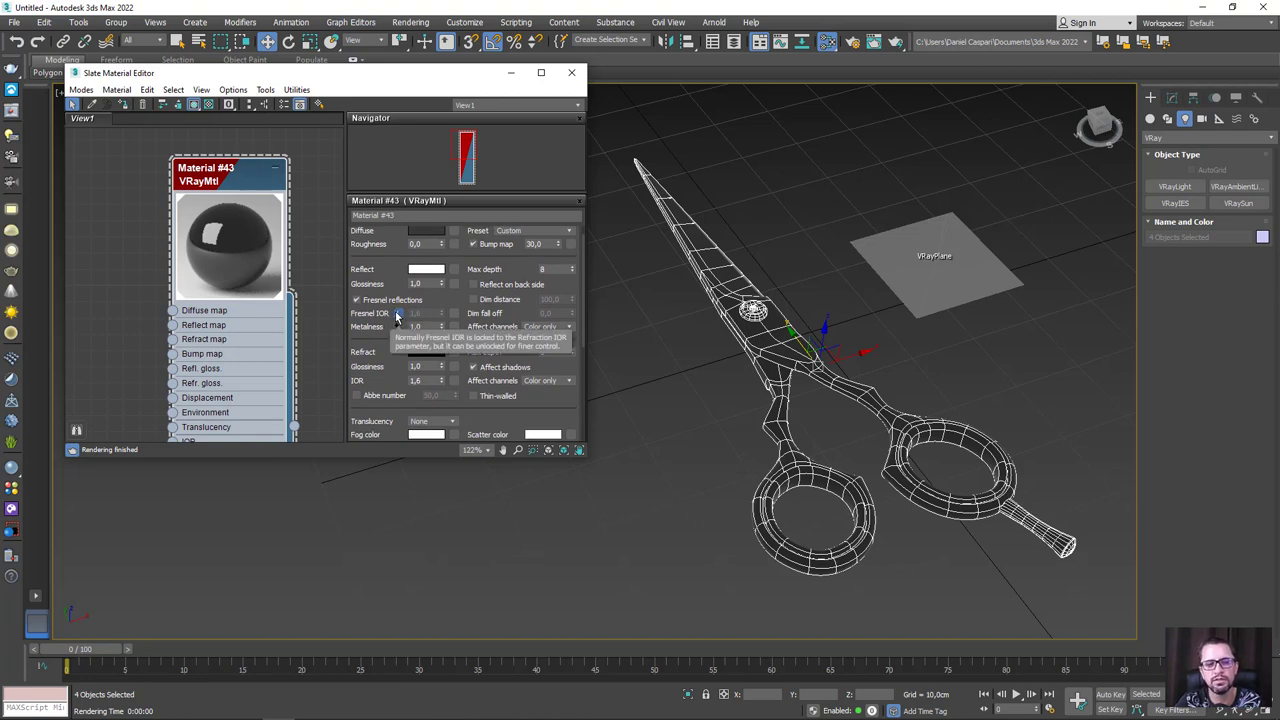
click(397, 315)
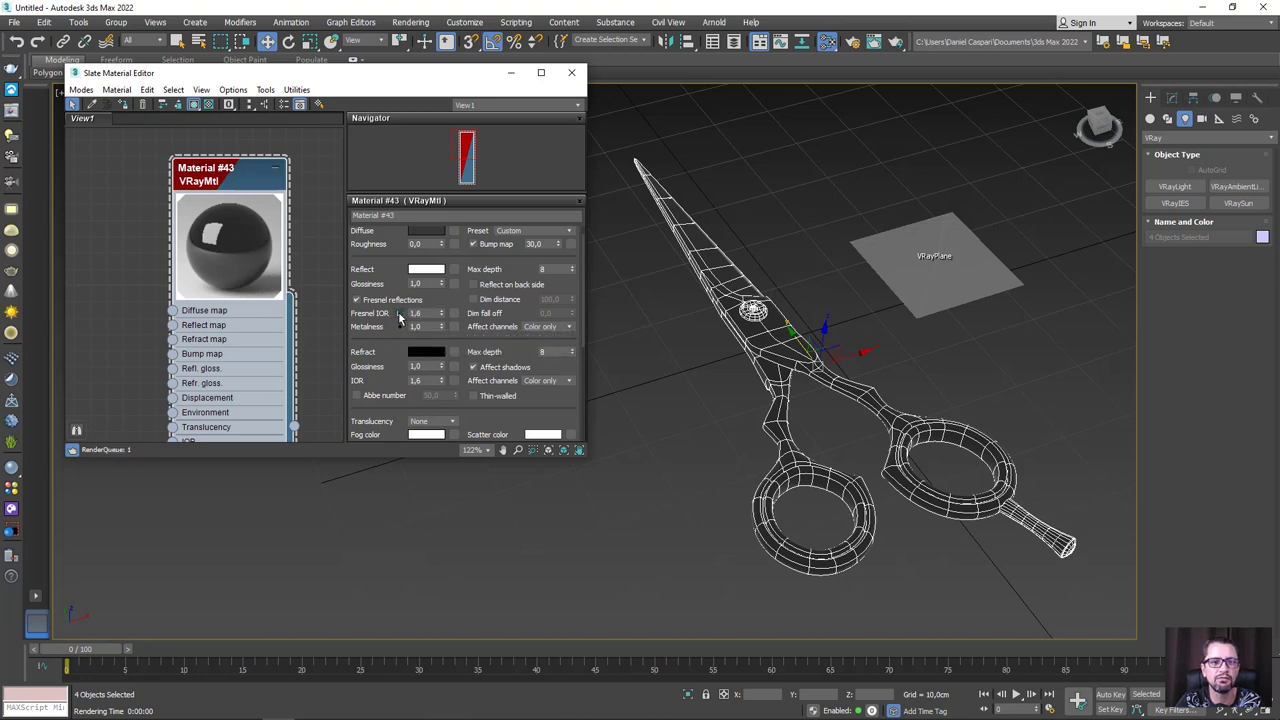
text(25)
key(Return)
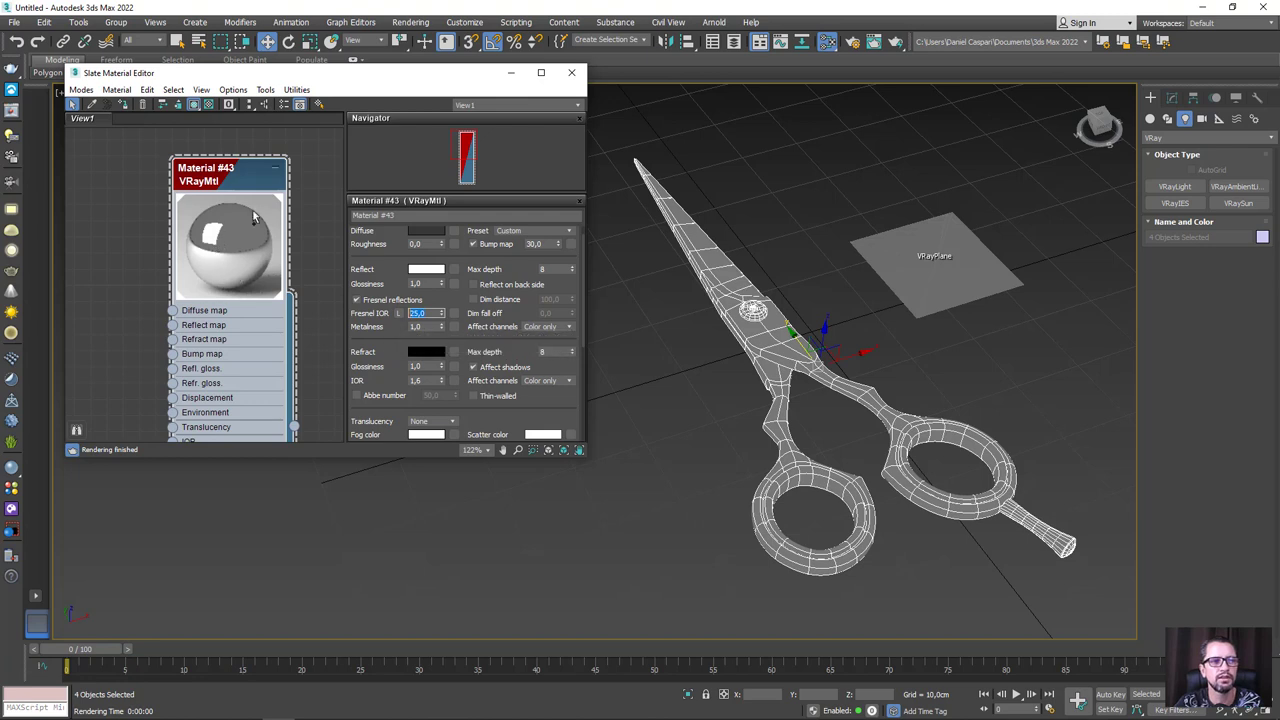
Set Metalness to 1 again and start editing reflection glossiness
double_click(421, 327)
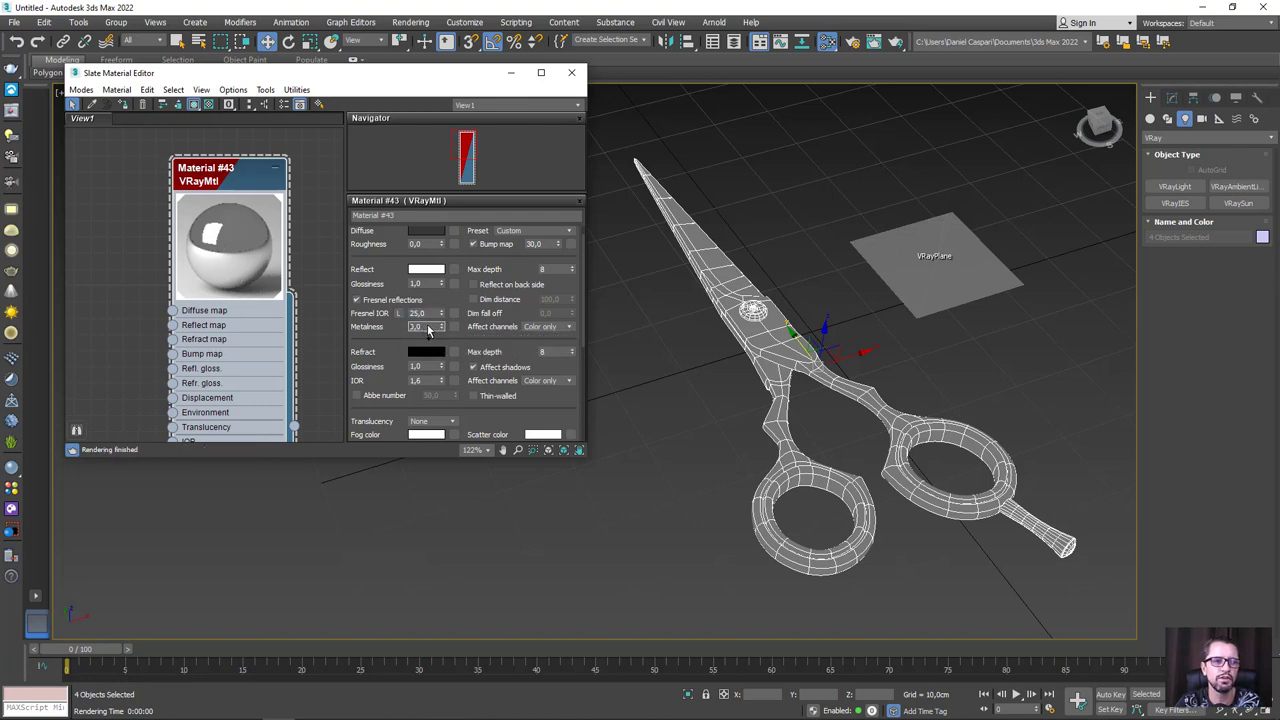
text(1)
key(Return)
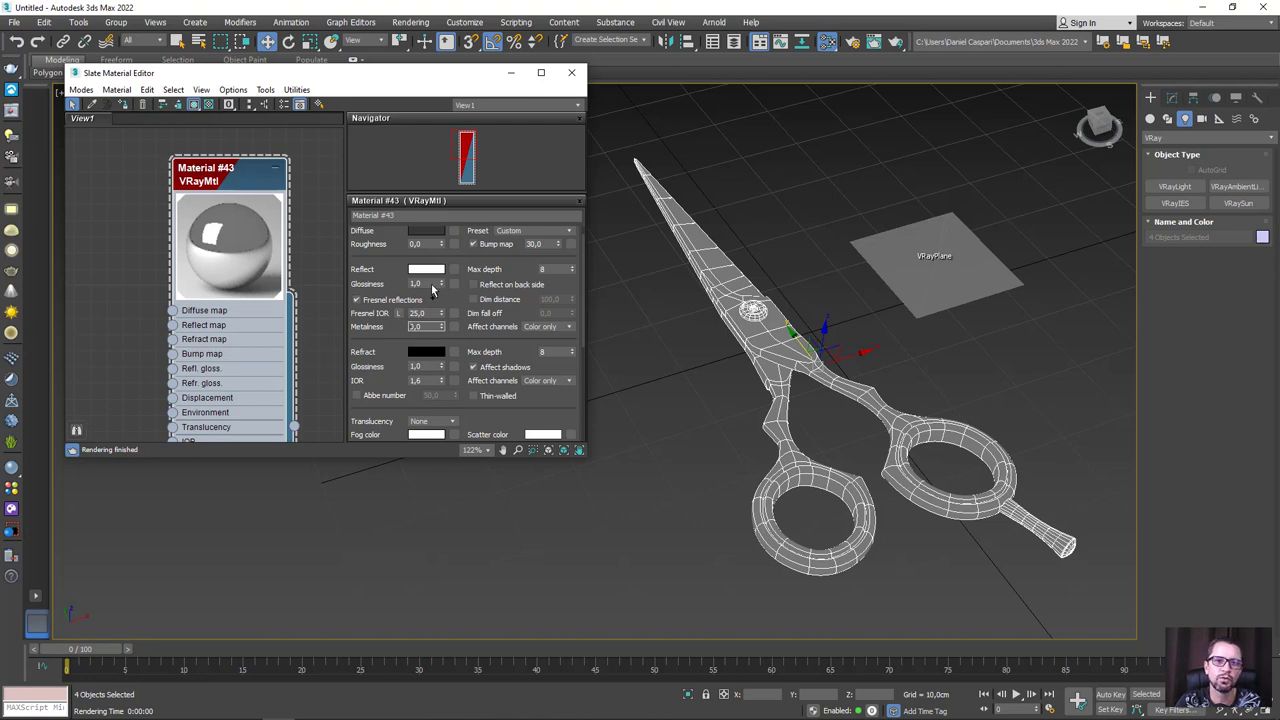
double_click(421, 286)
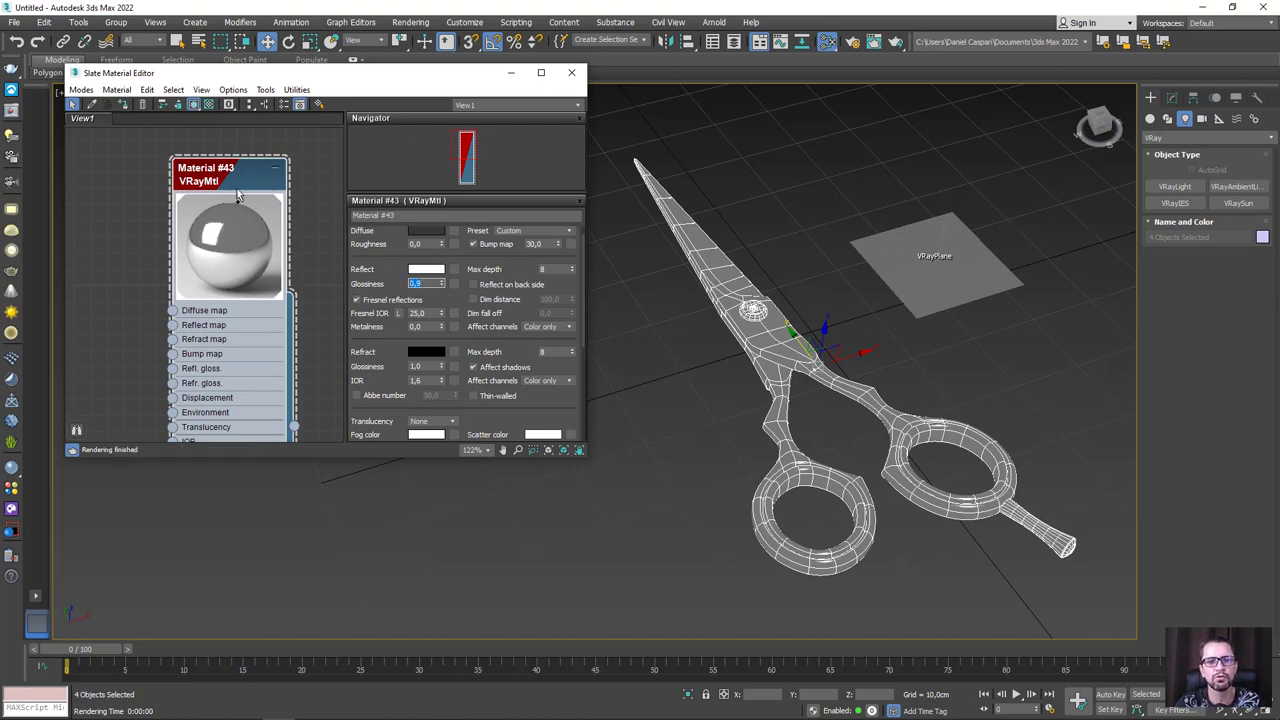
Commit reflection glossiness 0.9 and start a V-Ray production render
drag(206, 176, 141, 147)
scroll(815, 327, down, 4)
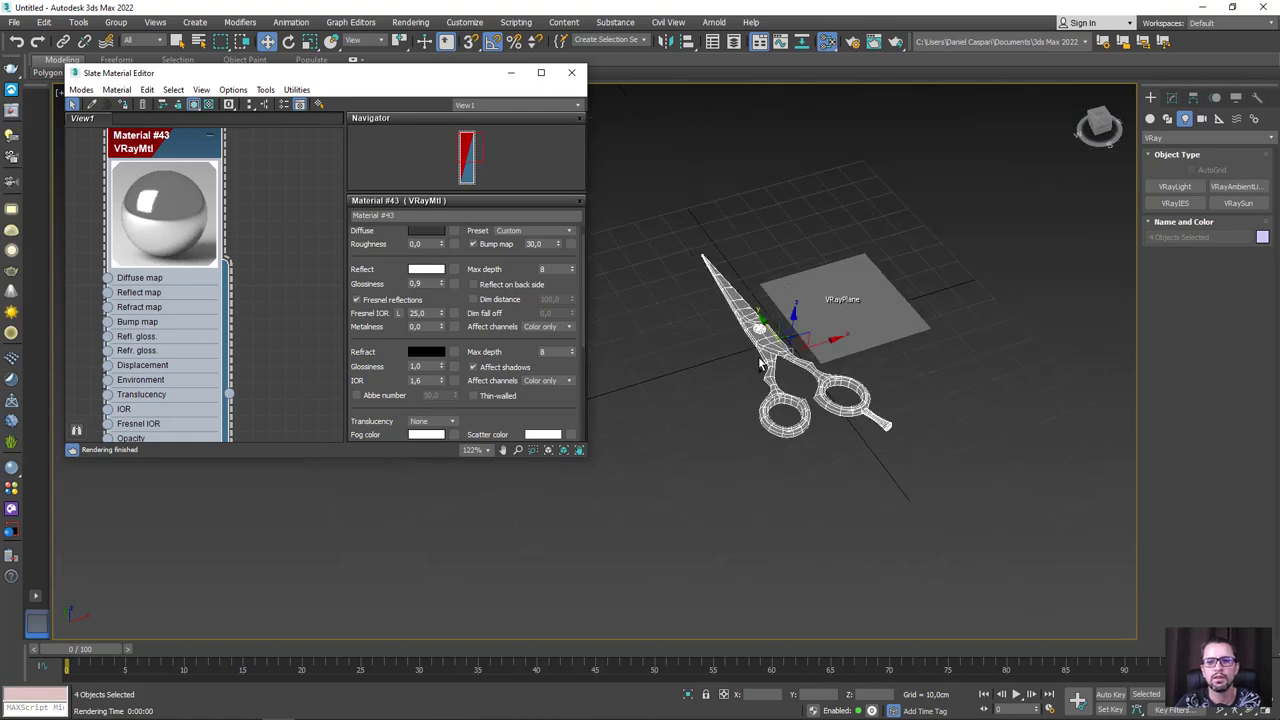
scroll(815, 327, down, 2)
scroll(800, 340, up, 2)
scroll(780, 361, up, 2)
scroll(780, 361, up, 2)
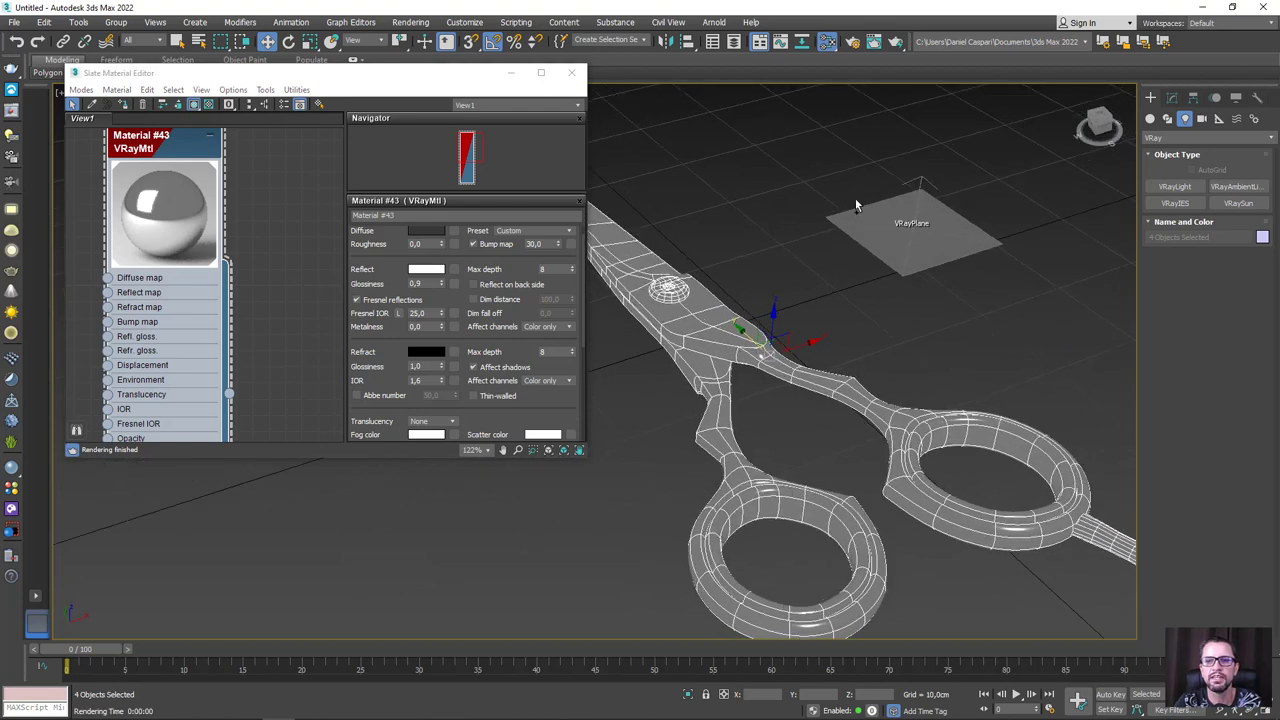
click(897, 42)
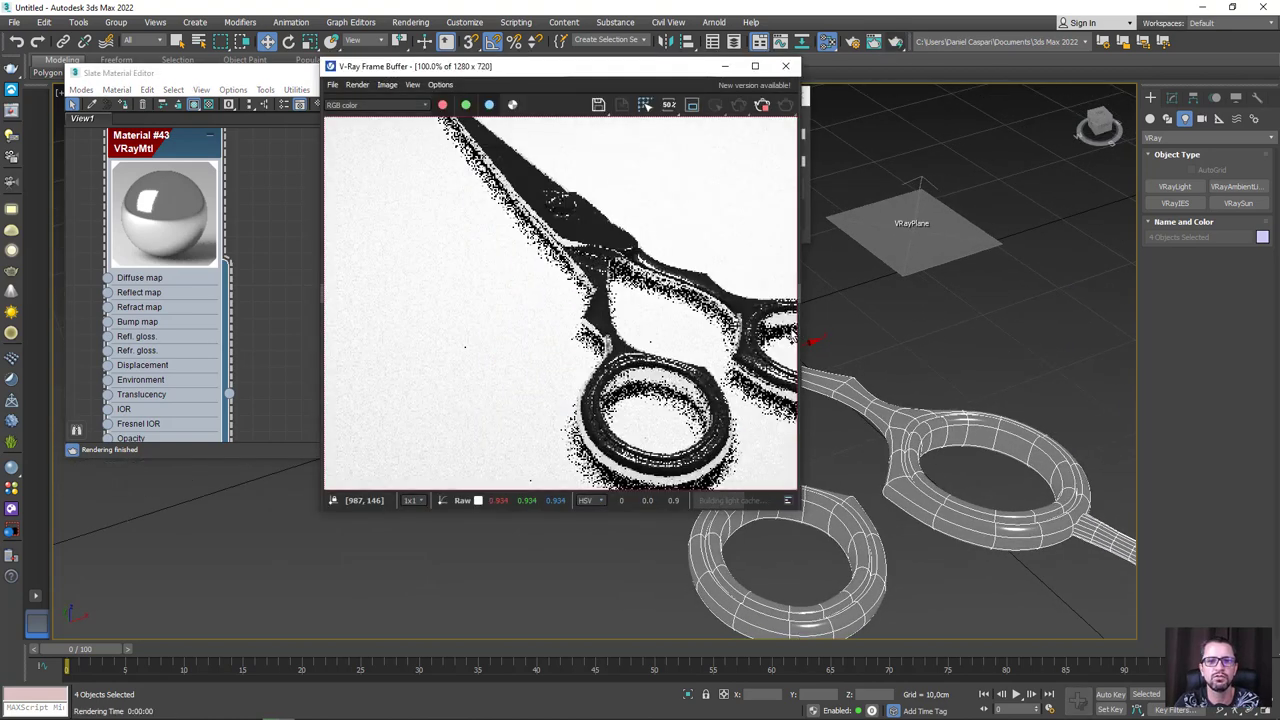
Close the V-Ray Frame Buffer and recentre the Slate editor and Material #43 node
scroll(643, 366, down, 2)
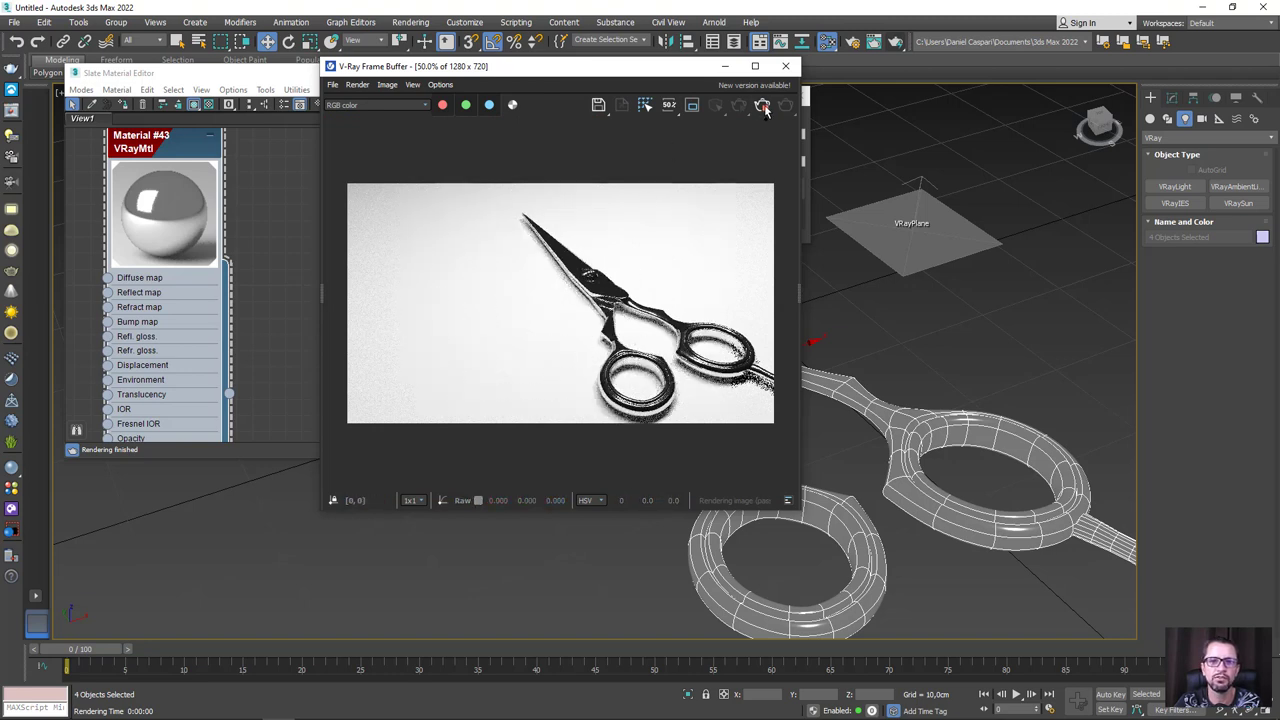
drag(693, 68, 820, 75)
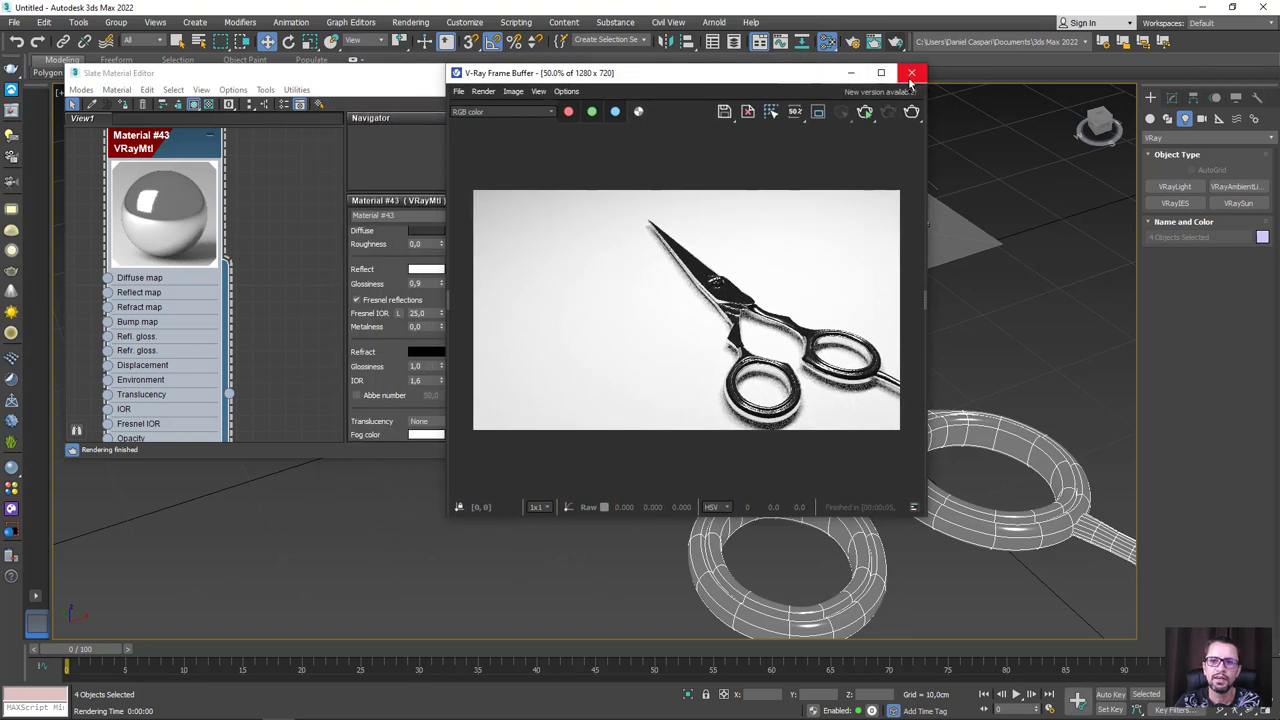
click(910, 73)
drag(415, 76, 805, 92)
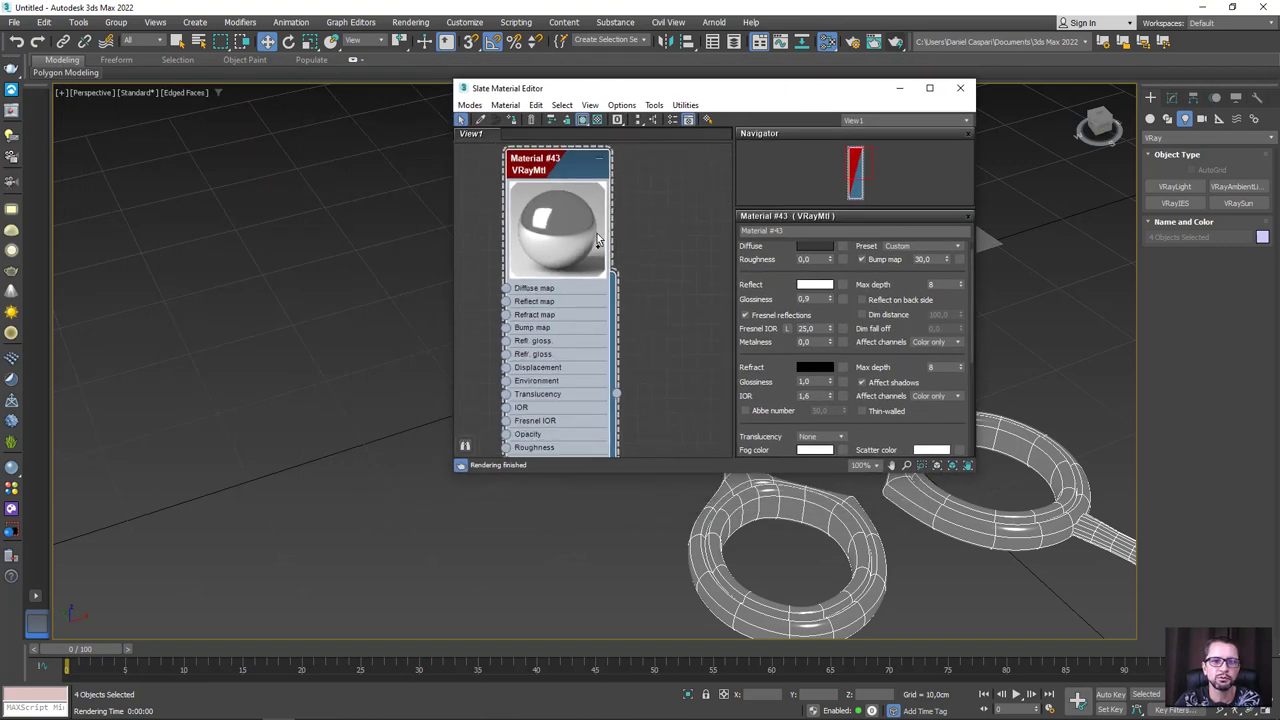
drag(561, 190, 654, 203)
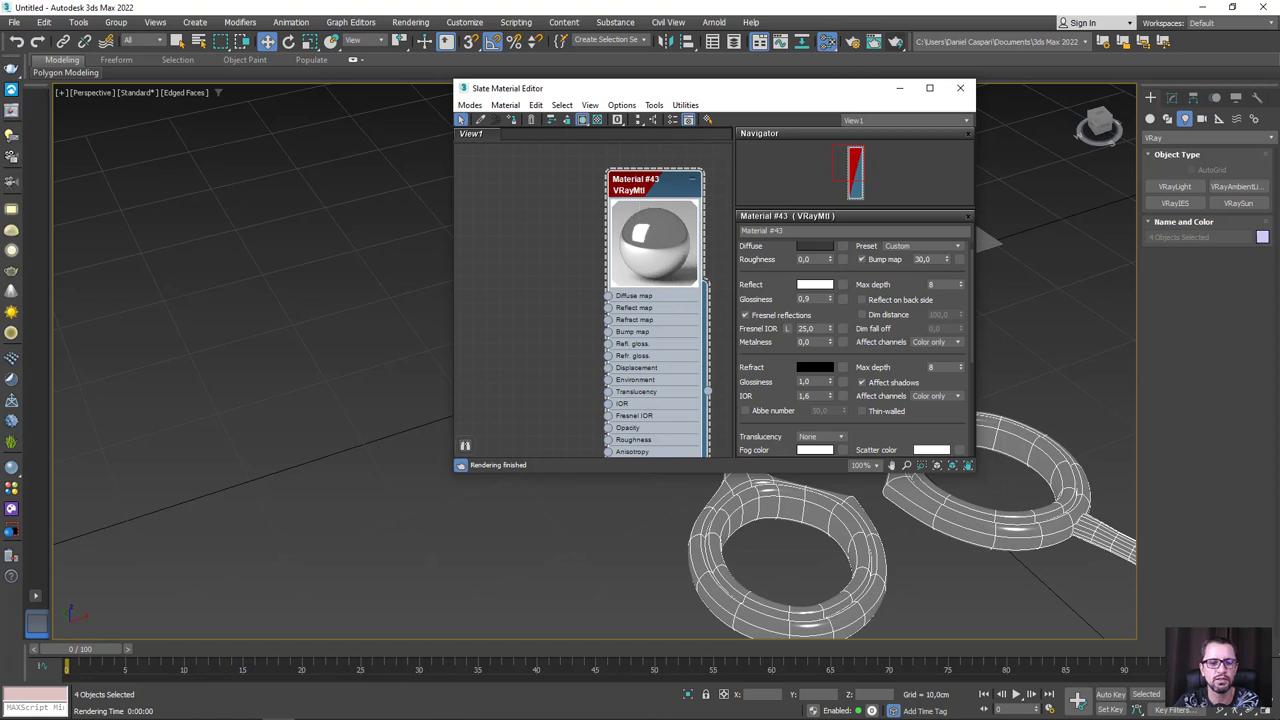
Drop kitchen.hdr into the node view as a bitmap with Spherical Environment mapping
click(311, 712)
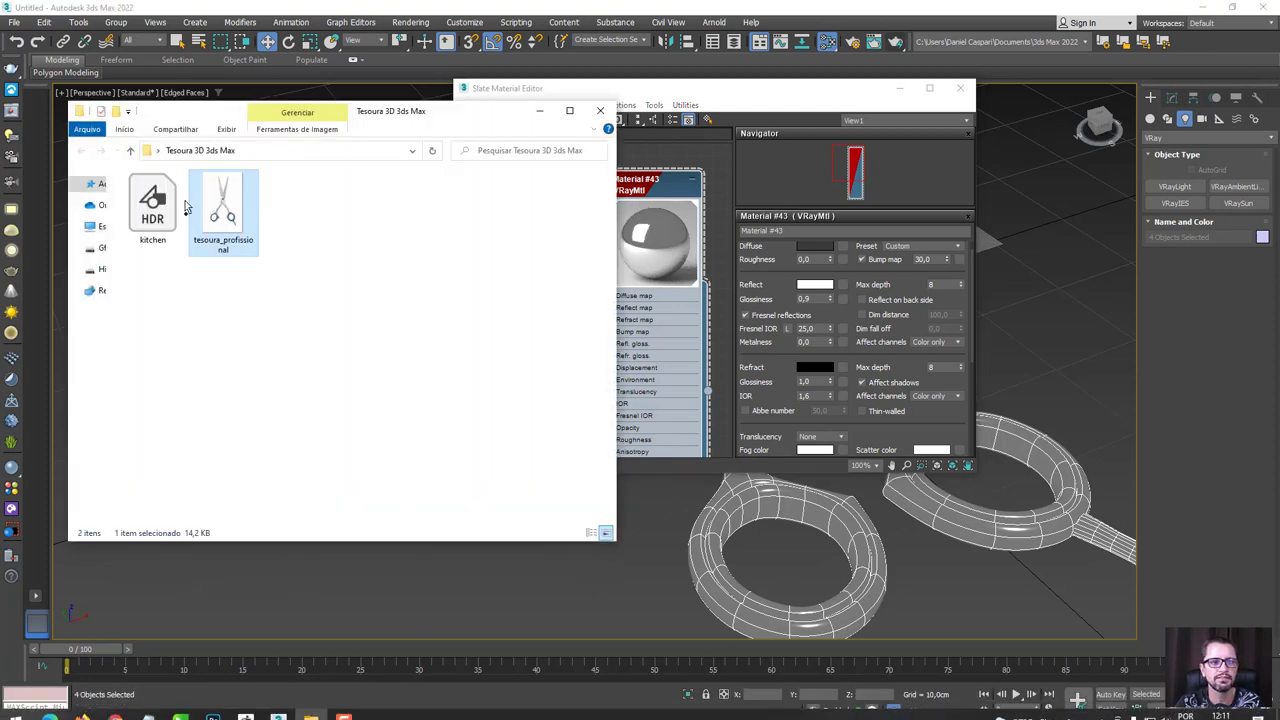
drag(246, 118, 326, 448)
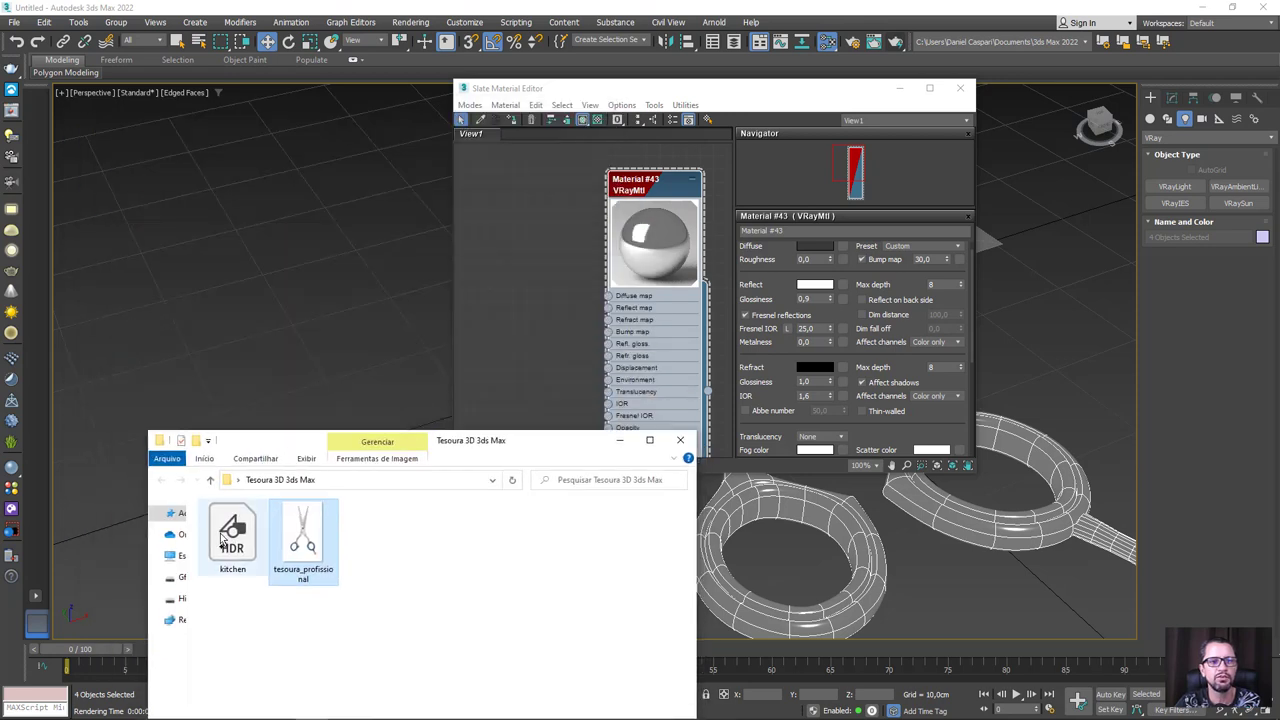
drag(222, 540, 468, 384)
drag(504, 240, 532, 297)
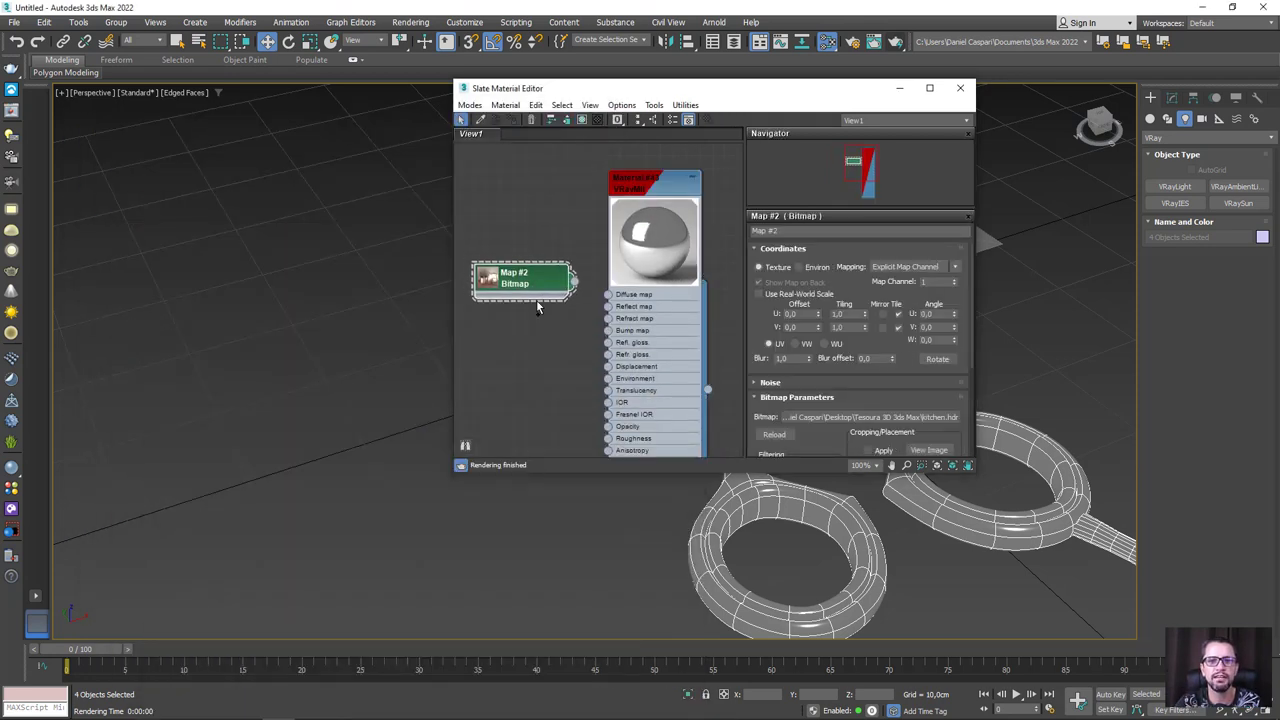
click(799, 267)
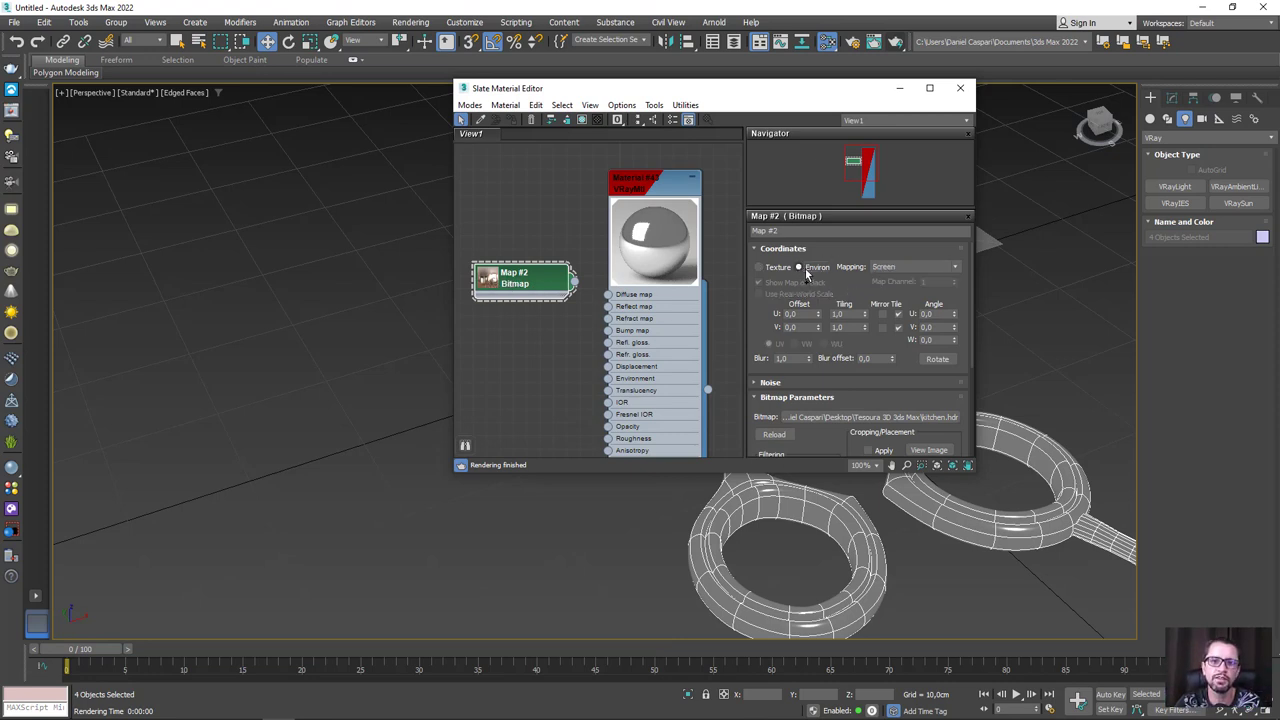
click(905, 267)
click(910, 280)
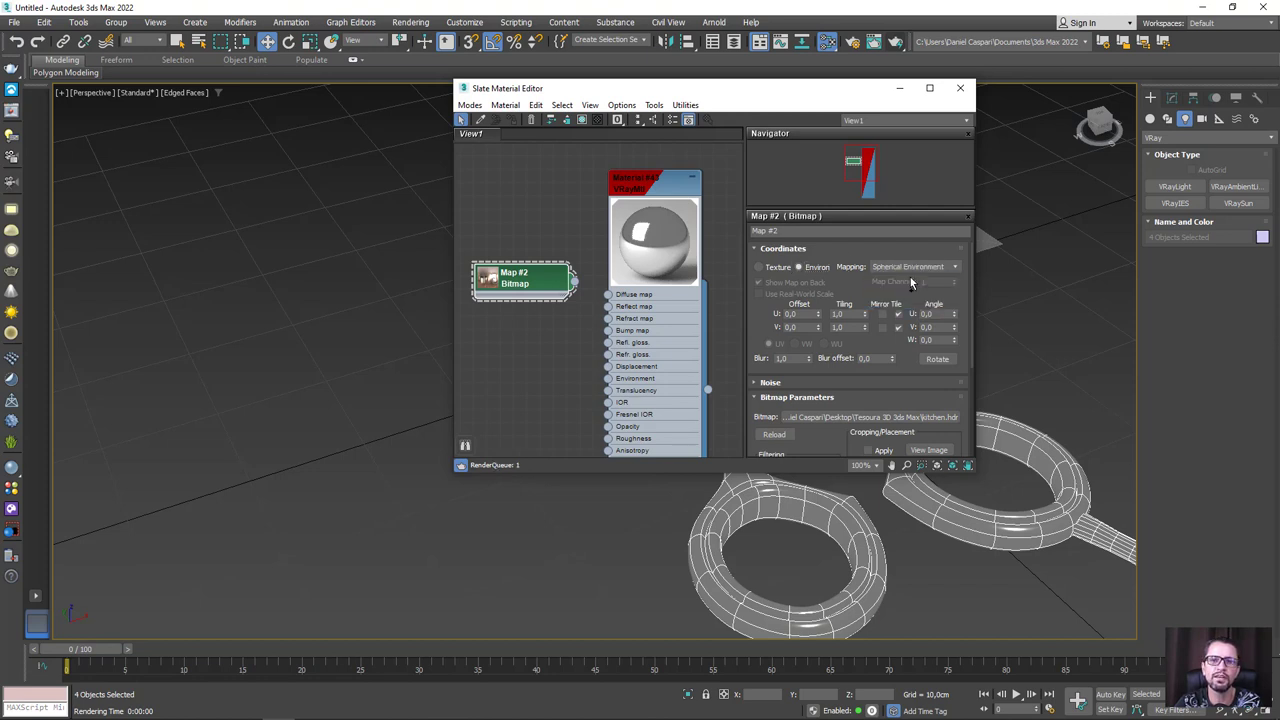
Wire the kitchen.hdr bitmap into Material #43's Environment input
double_click(489, 277)
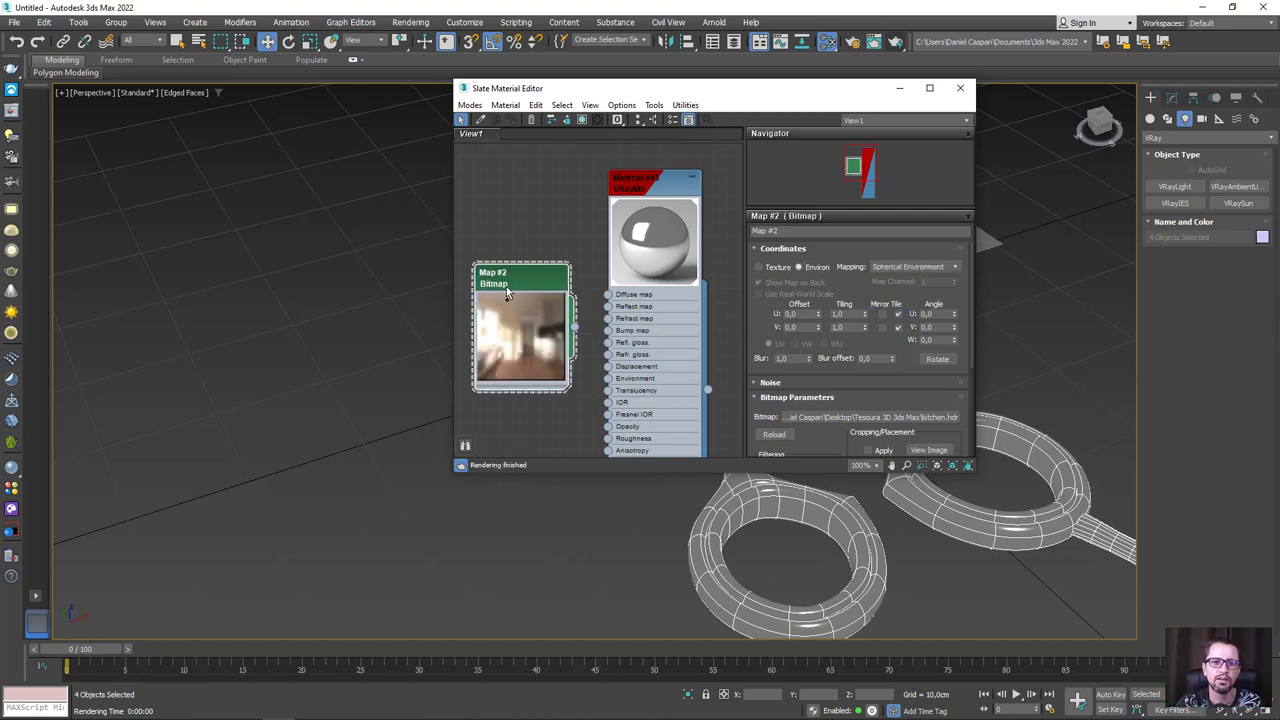
middle_drag(576, 330, 590, 232)
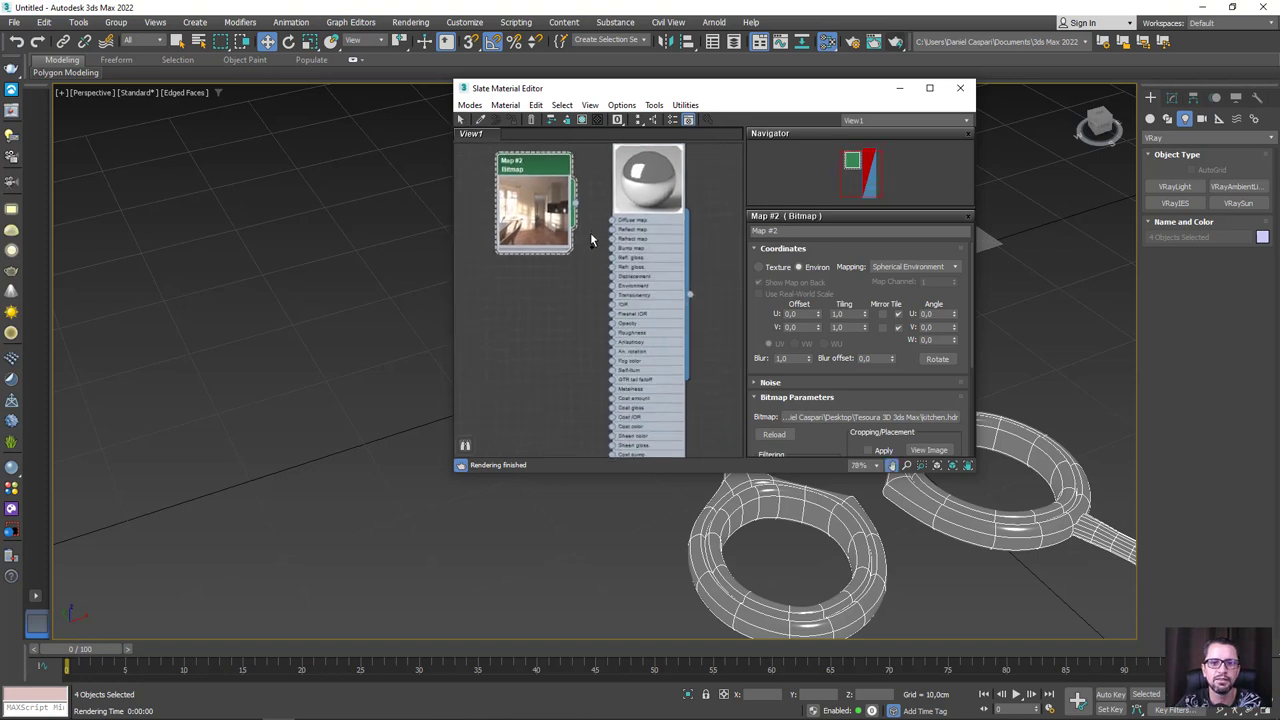
scroll(575, 190, down, 2)
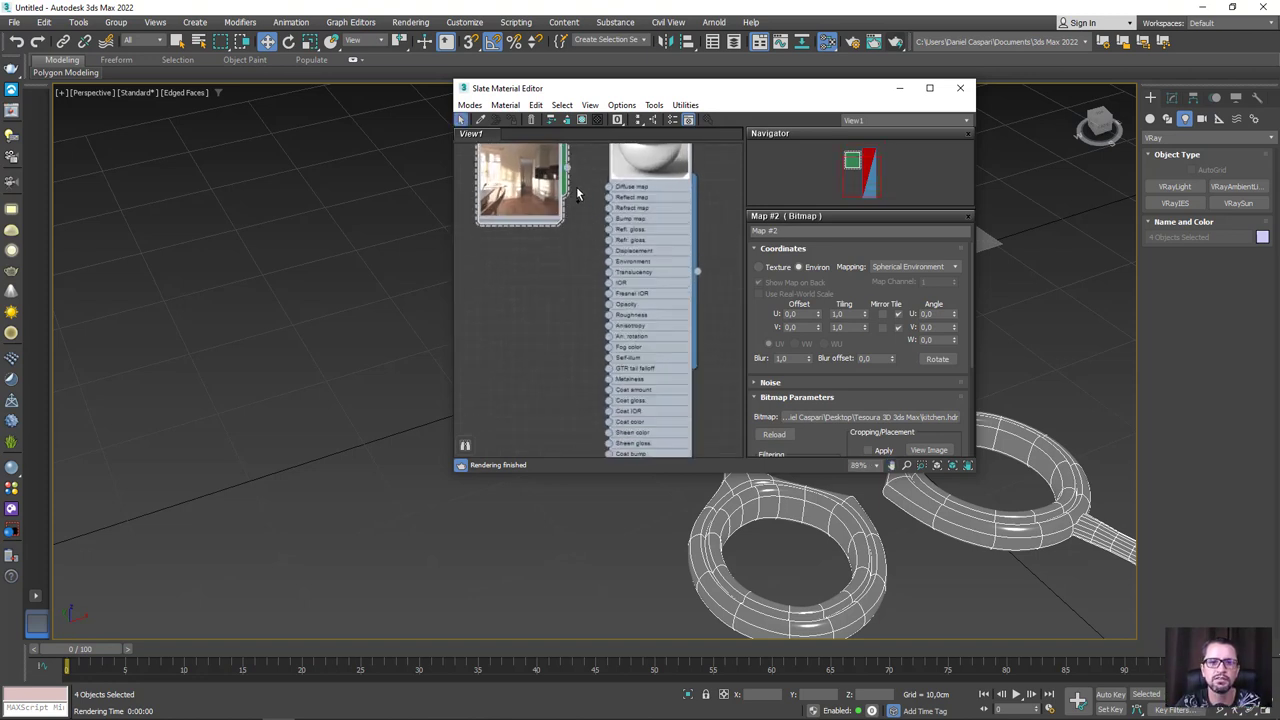
drag(566, 172, 608, 261)
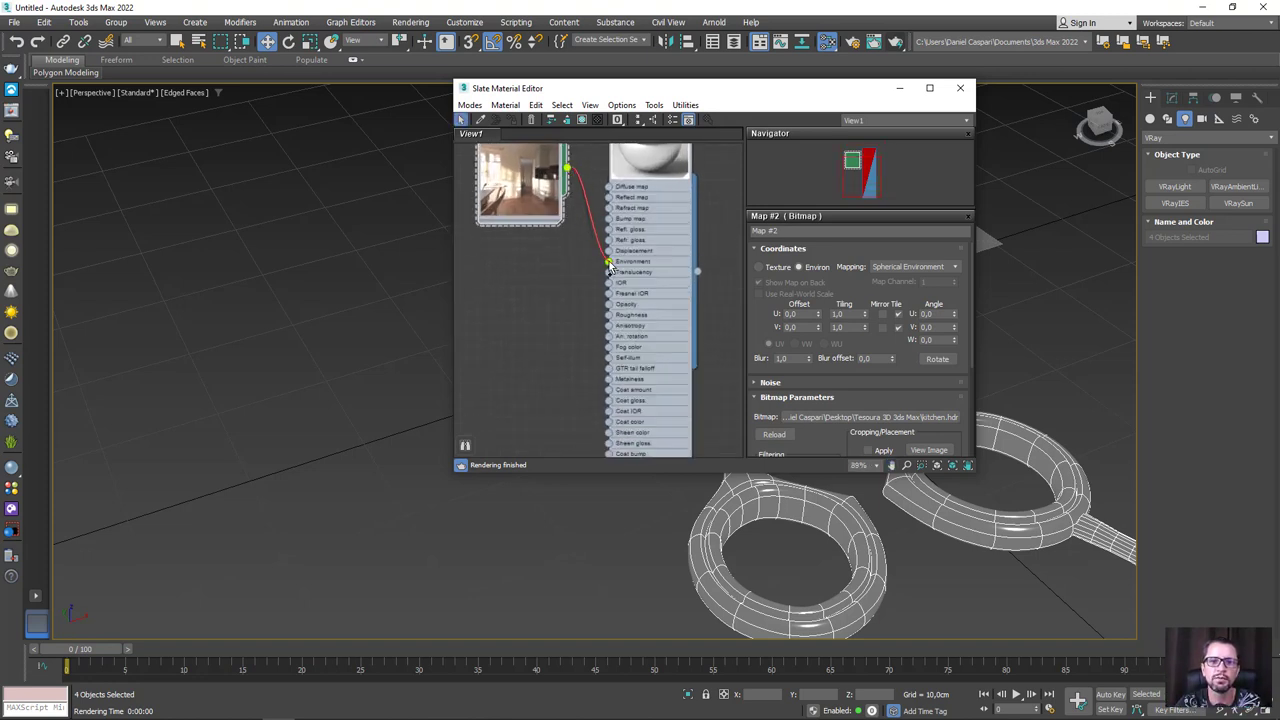
middle_drag(591, 193, 593, 300)
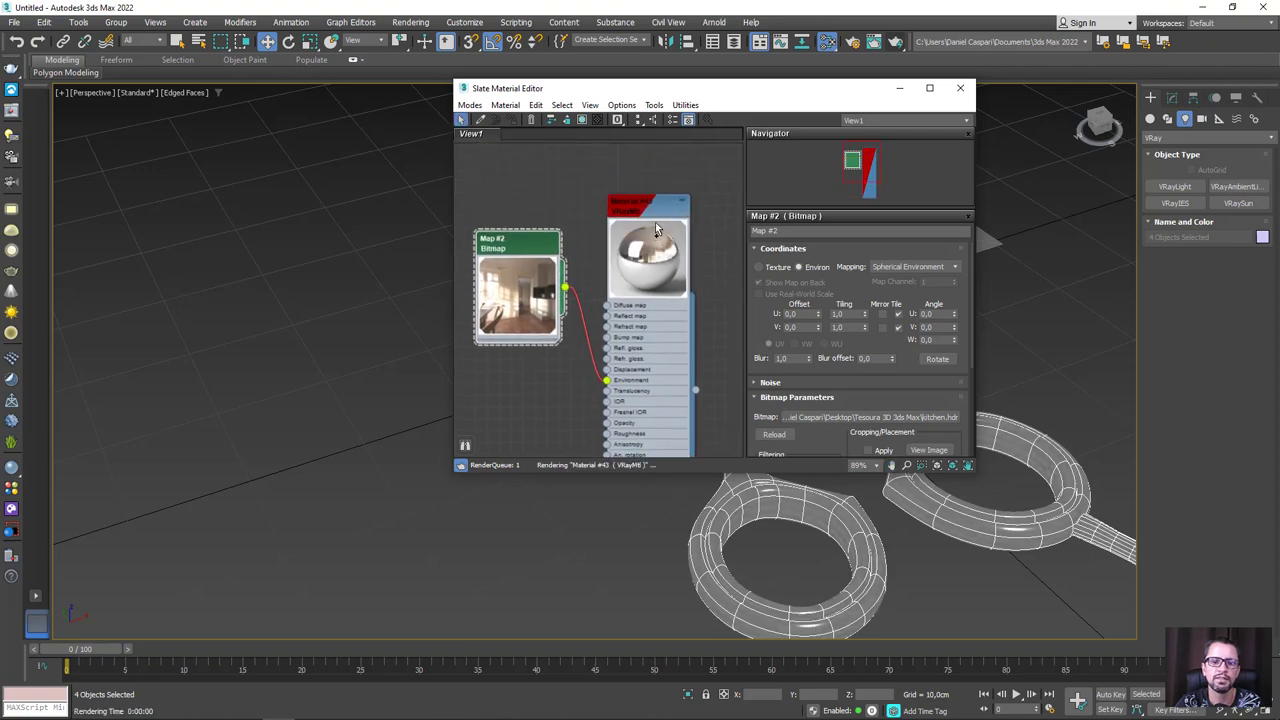
Render a test of the scissors with the HDR reflections and close the frame buffer
click(899, 88)
click(896, 42)
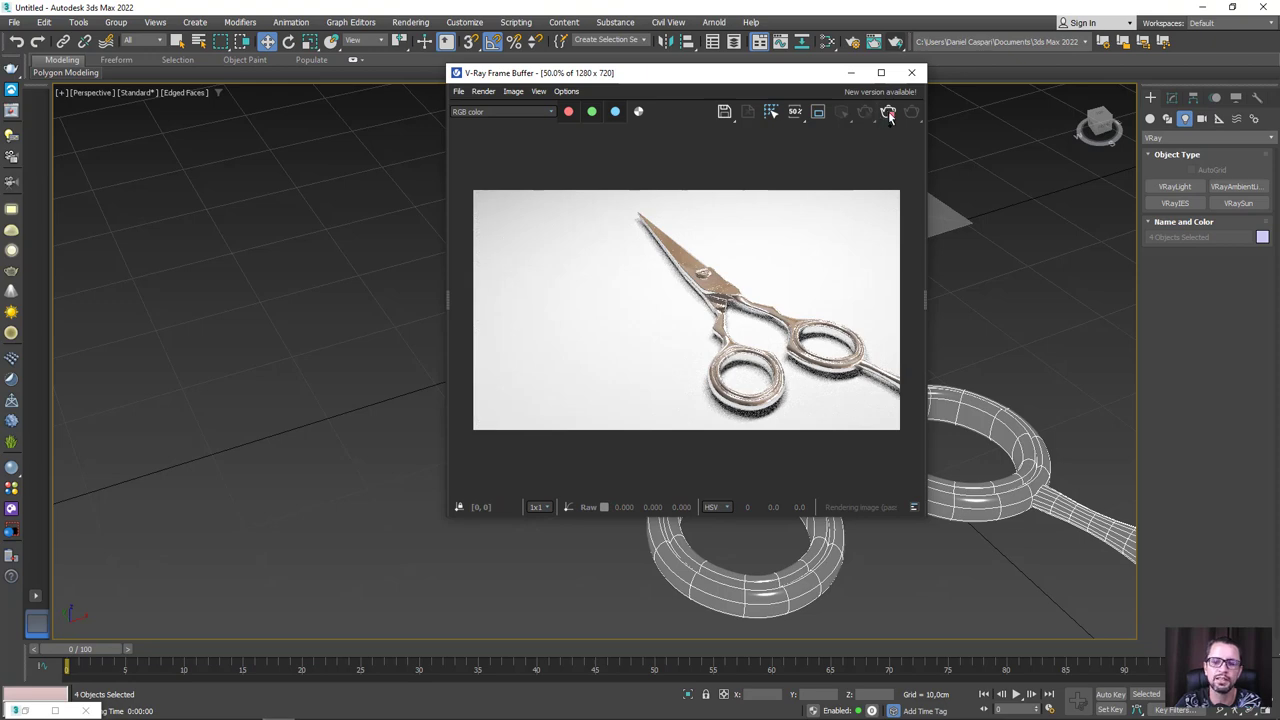
click(911, 72)
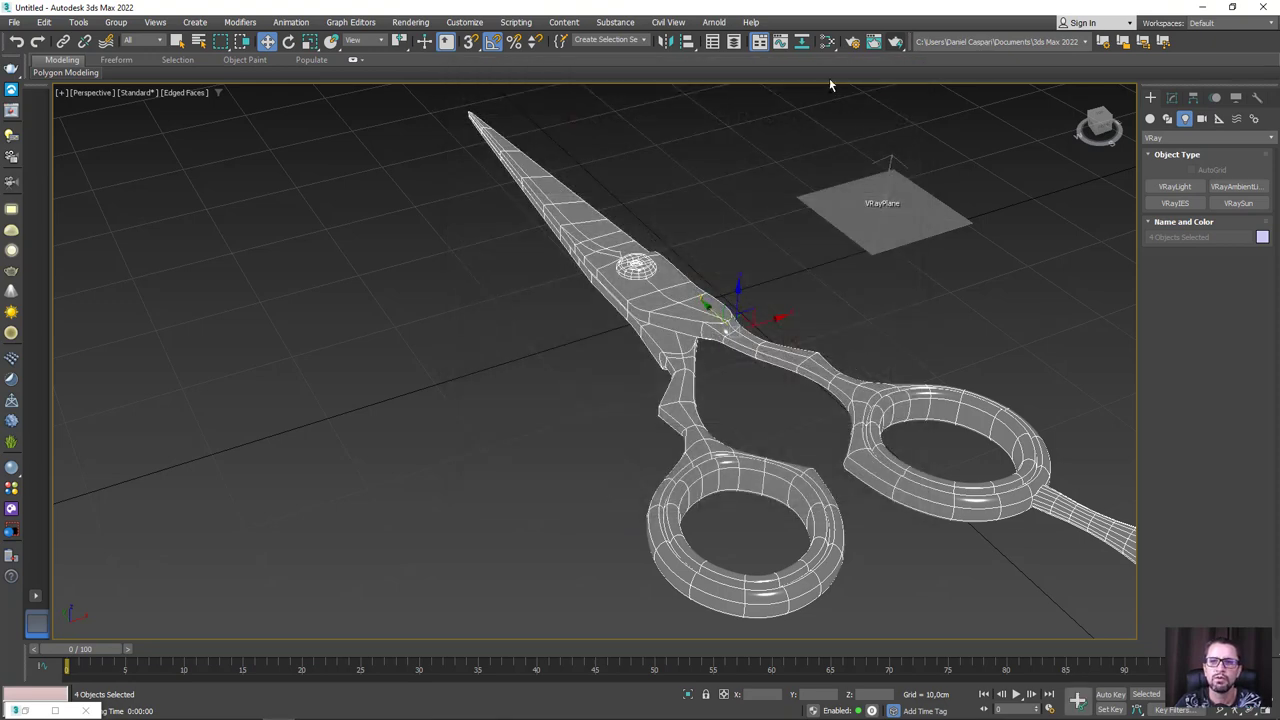
click(828, 41)
Add a new VRayMtl node, Material #44, to the Slate node view
scroll(580, 263, down, 2)
middle_drag(643, 323, 509, 305)
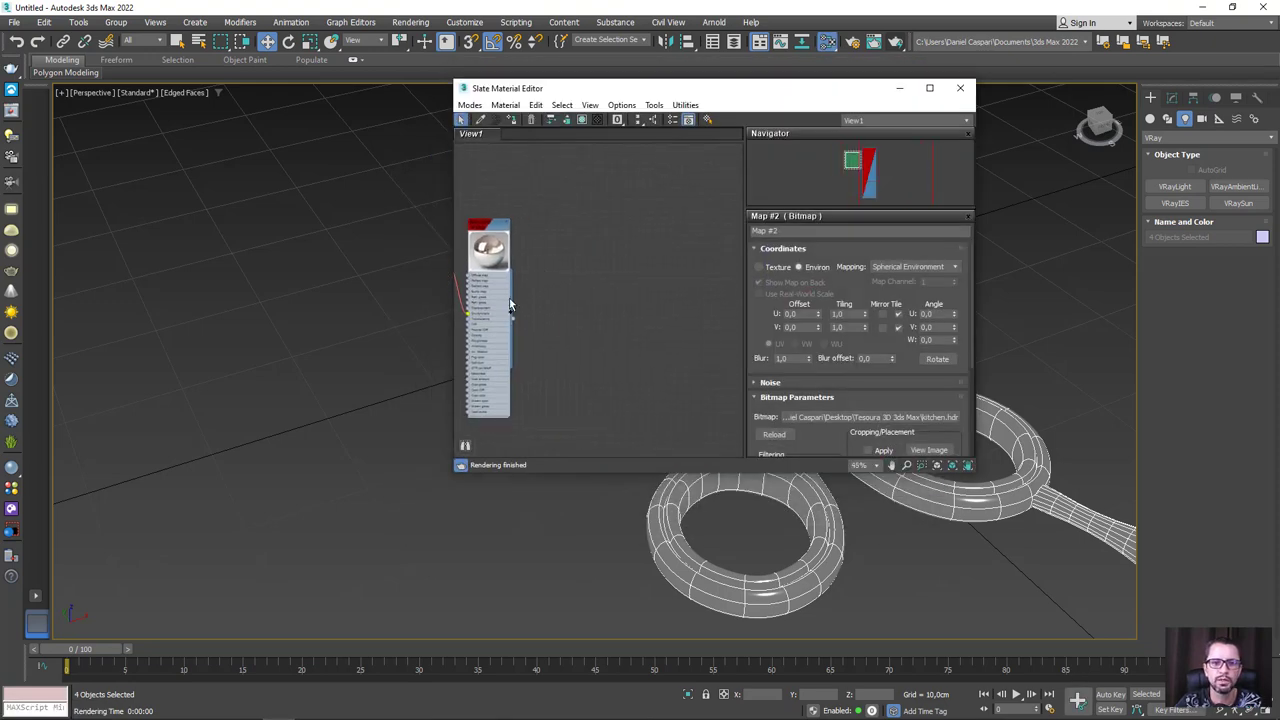
right_click(578, 230)
mouse_move(738, 260)
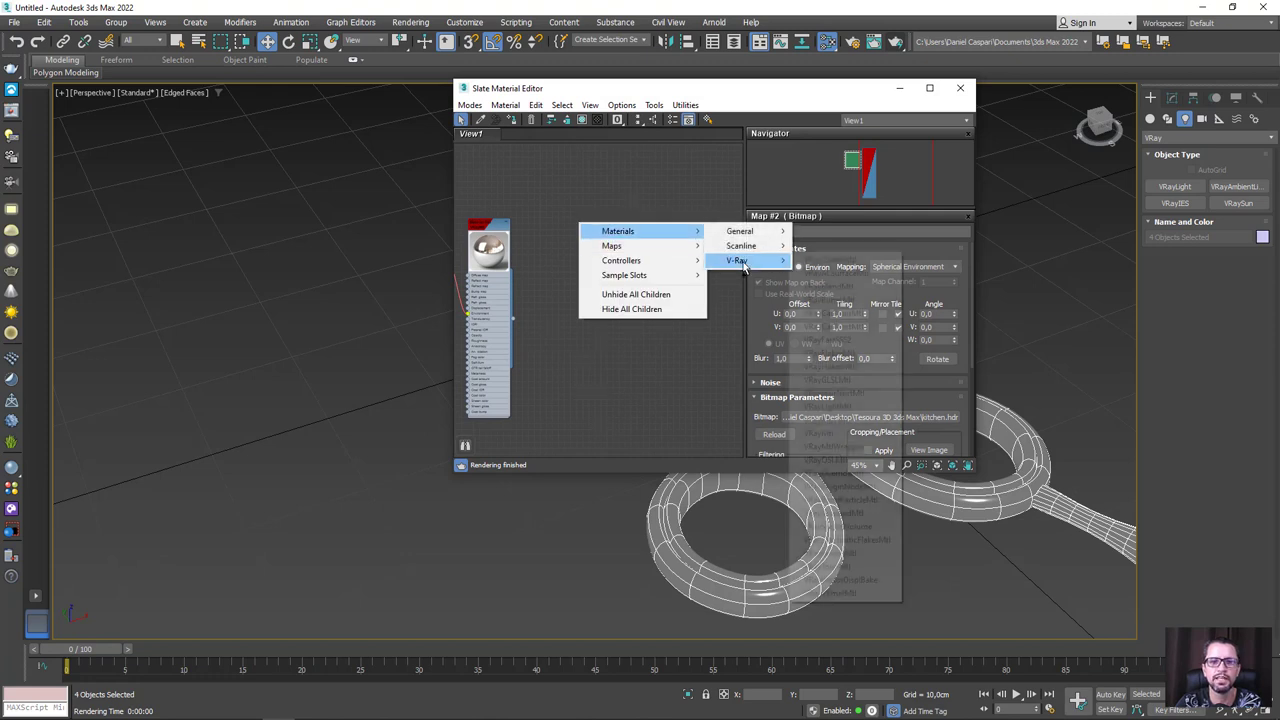
click(828, 433)
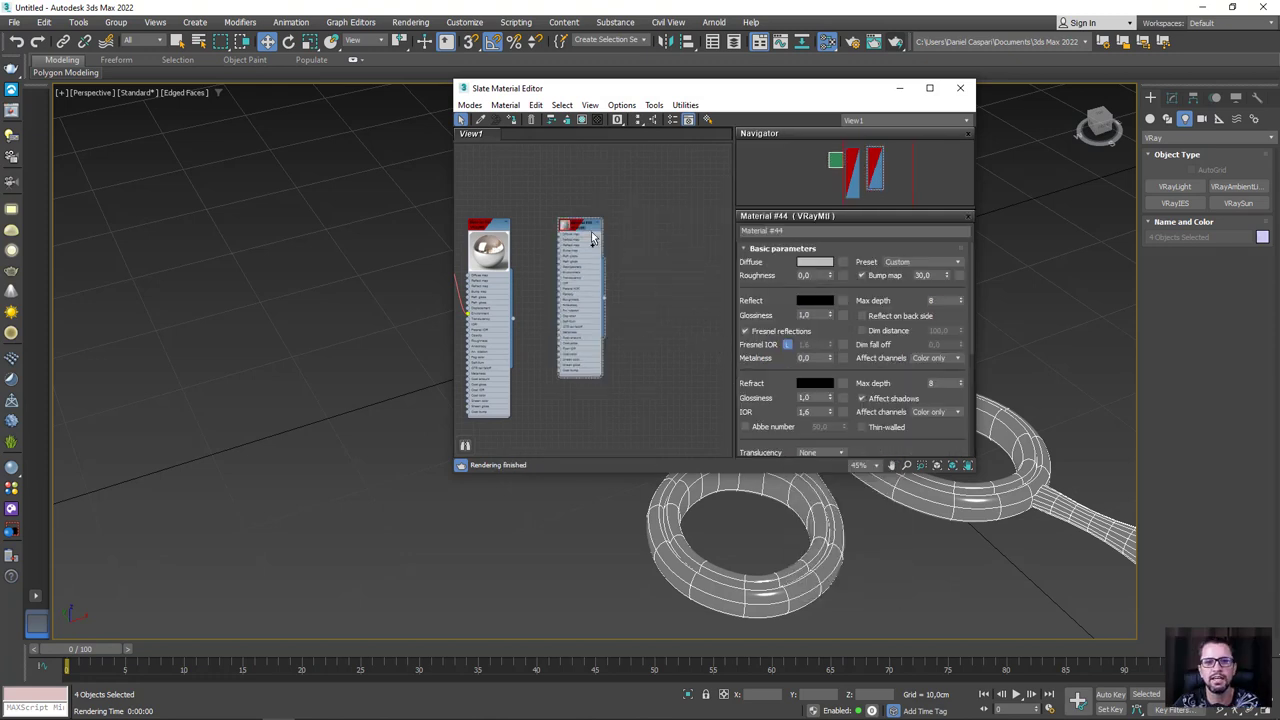
Set Material #44's diffuse colour to a dark saturated blue
scroll(600, 238, up, 5)
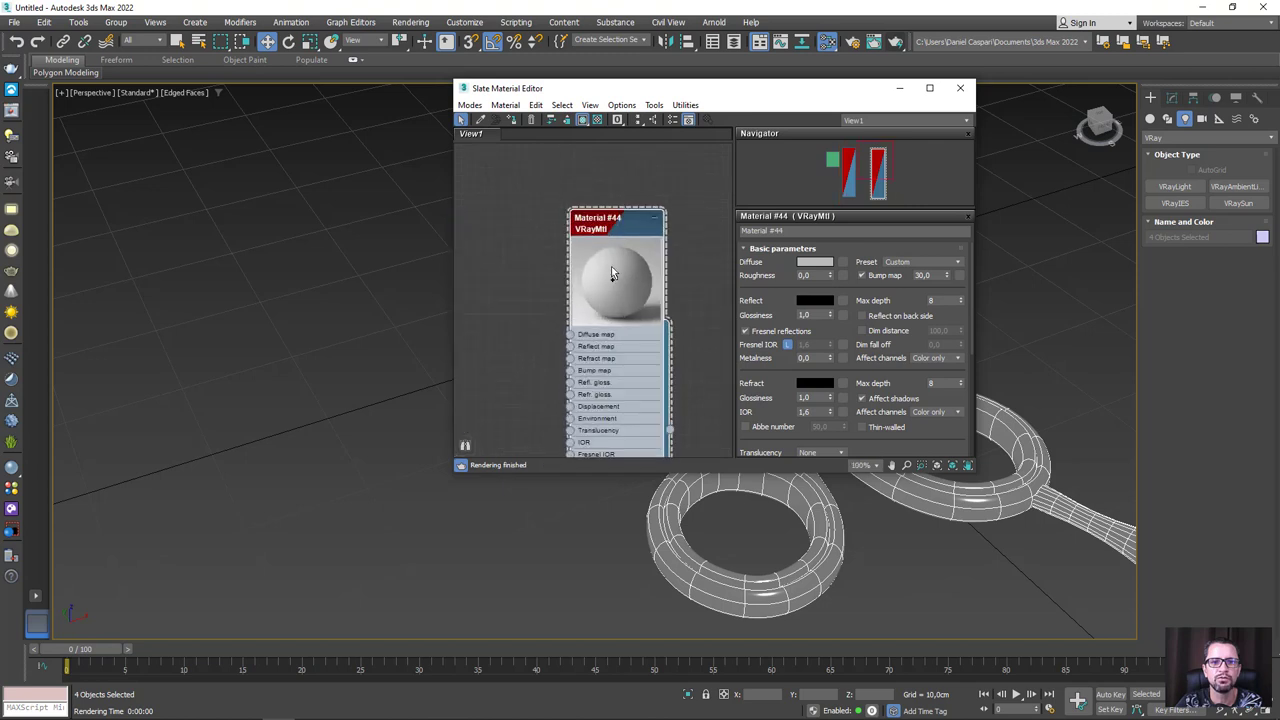
click(816, 262)
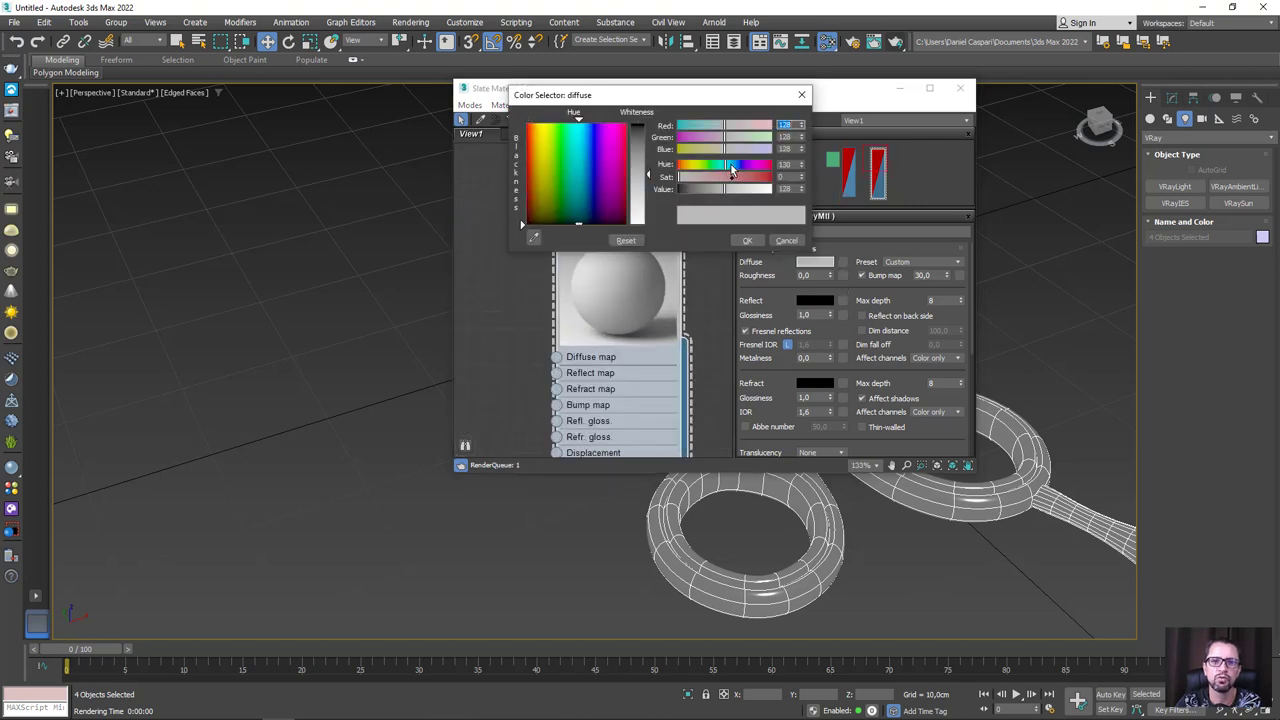
drag(731, 168, 765, 177)
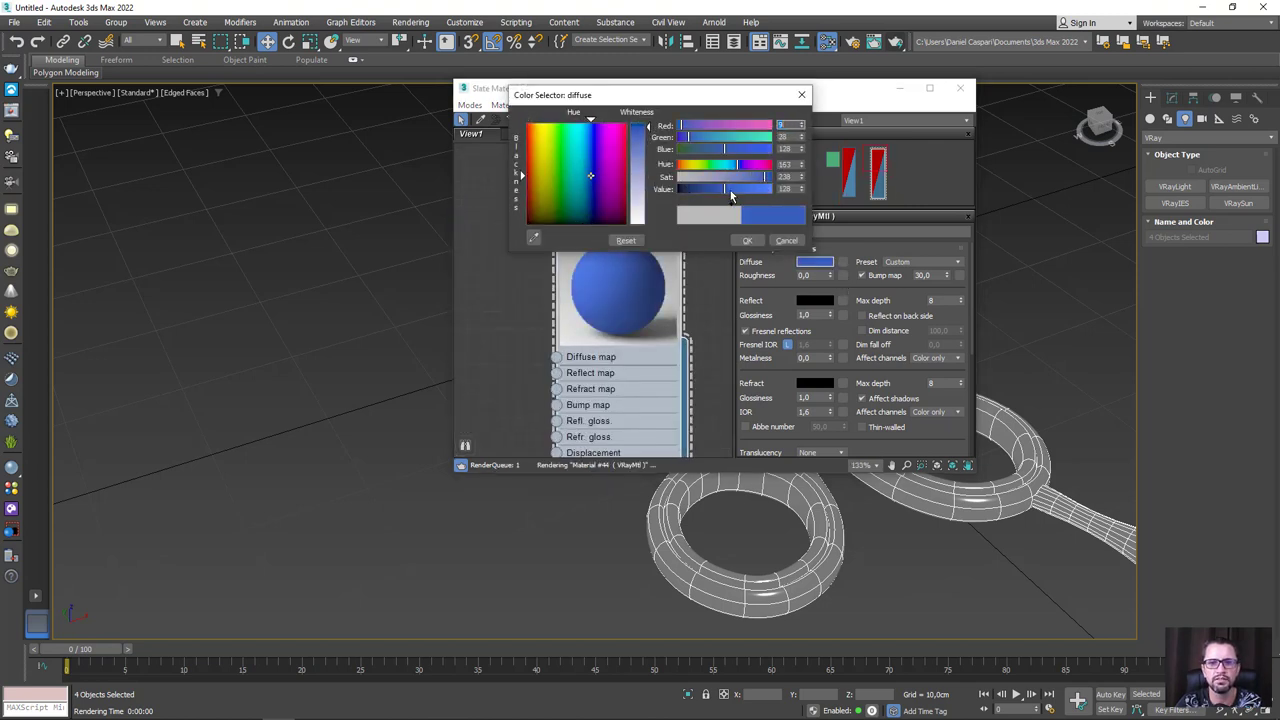
click(708, 188)
click(747, 240)
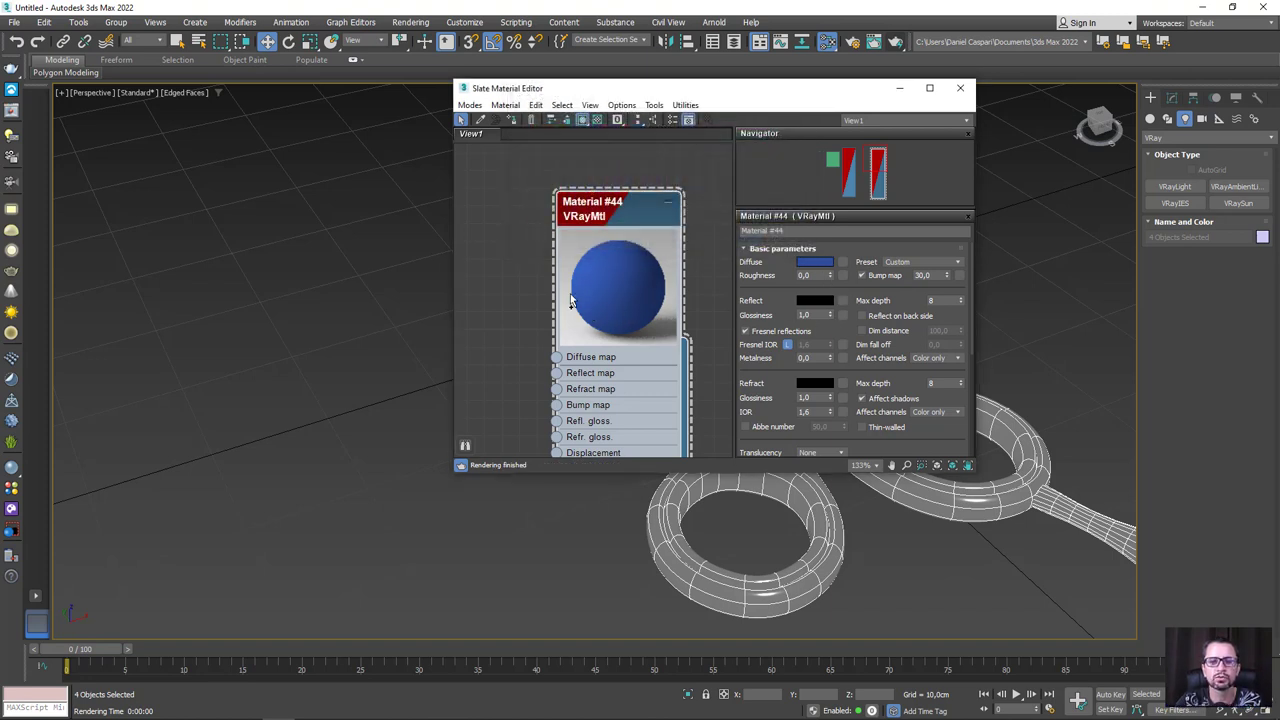
drag(614, 216, 594, 199)
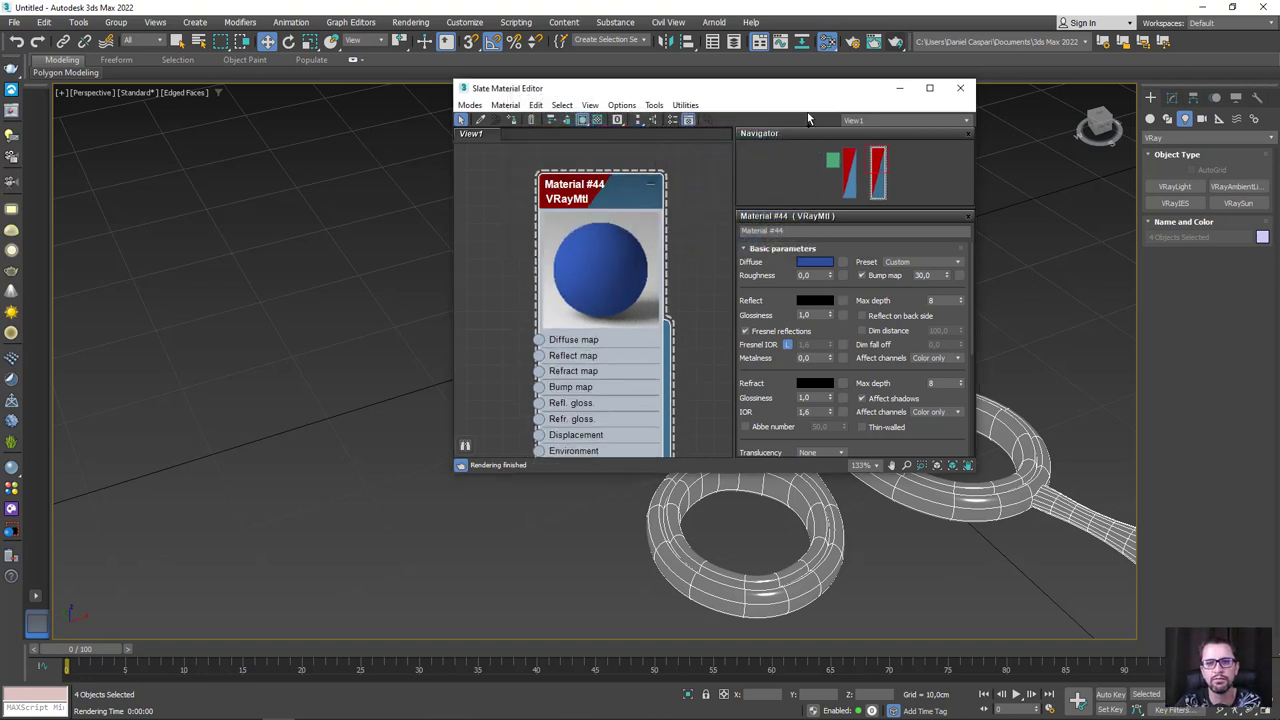
drag(765, 90, 552, 92)
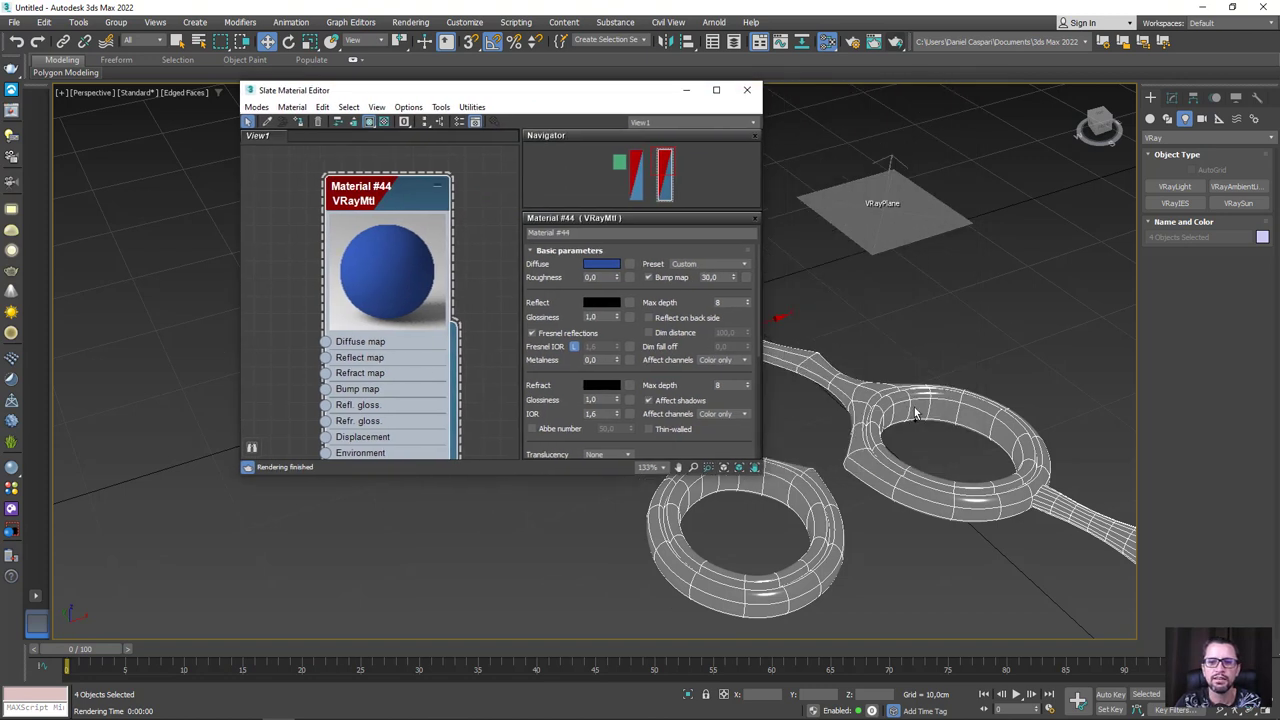
On Plane002, select the handle ring's faces by converting an edge ring to polygons and growing twice
click(910, 414)
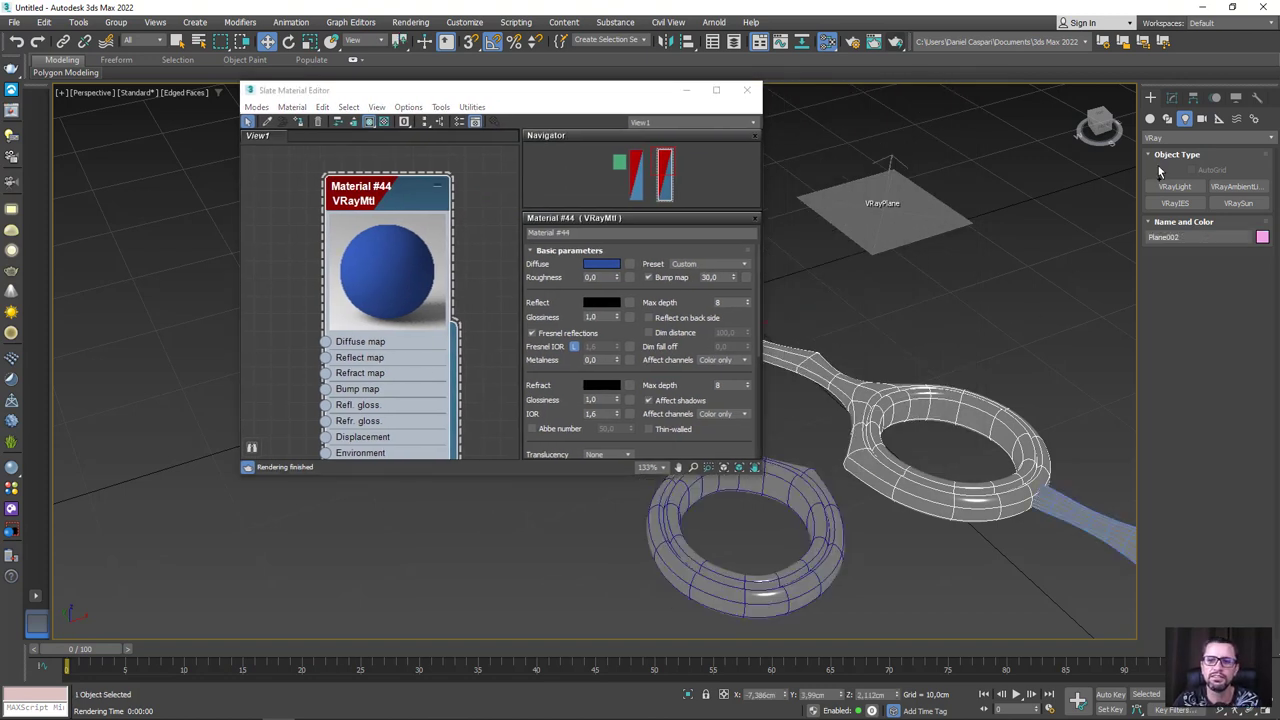
click(1172, 97)
click(1151, 151)
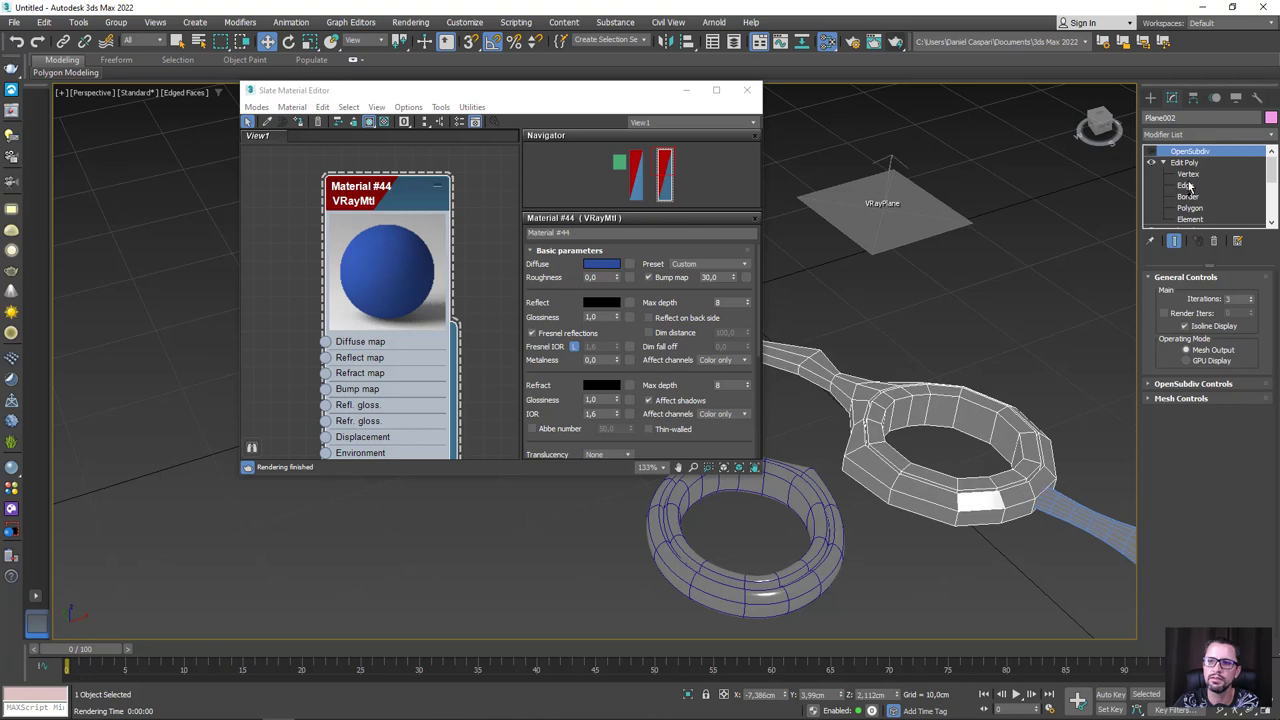
click(1186, 185)
click(957, 418)
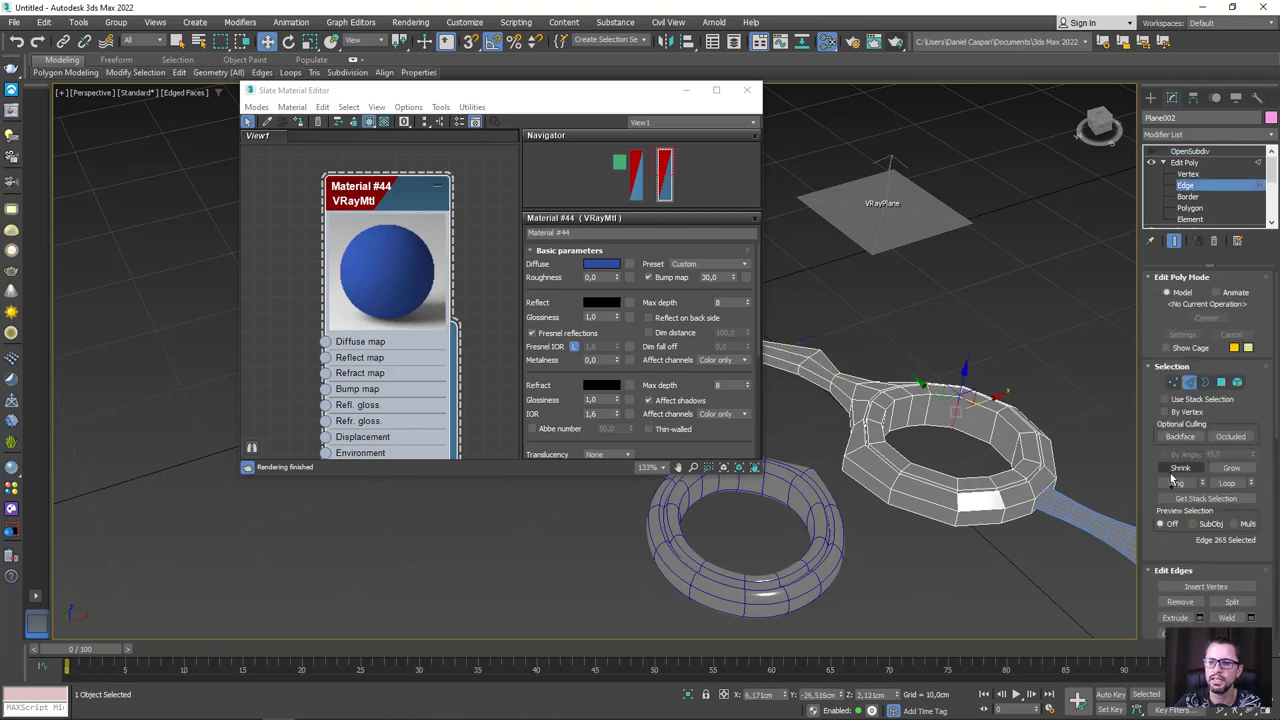
click(1176, 483)
ctrl+click(1221, 383)
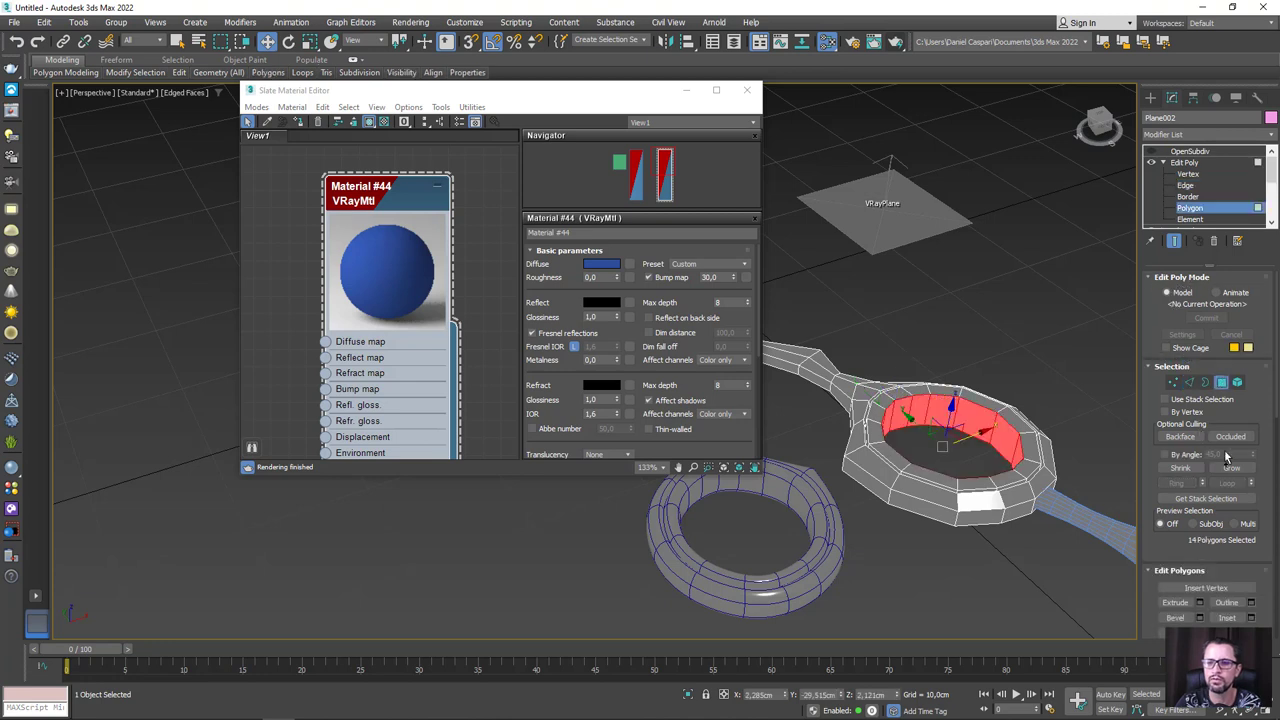
click(1231, 468)
click(1231, 468)
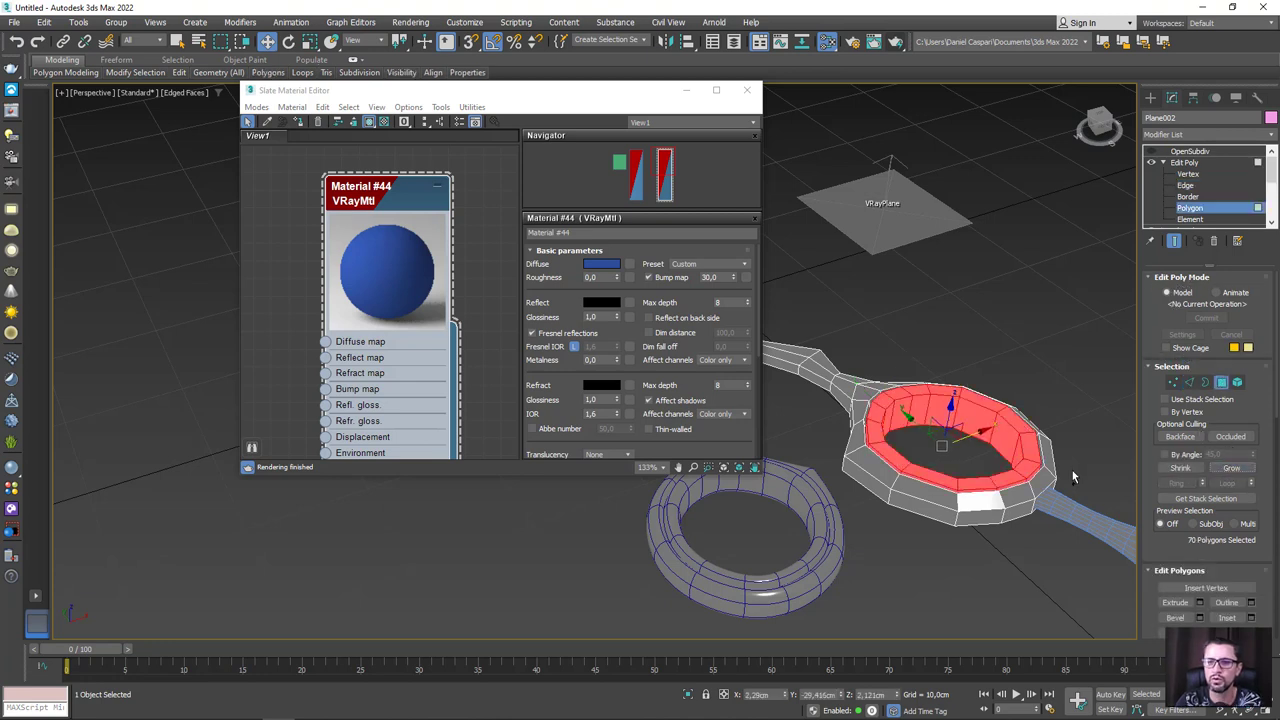
Set the selected handle faces to material ID 2 and turn subdivision back on
scroll(1160, 551, down, 2)
scroll(1195, 460, down, 3)
scroll(1225, 380, down, 3)
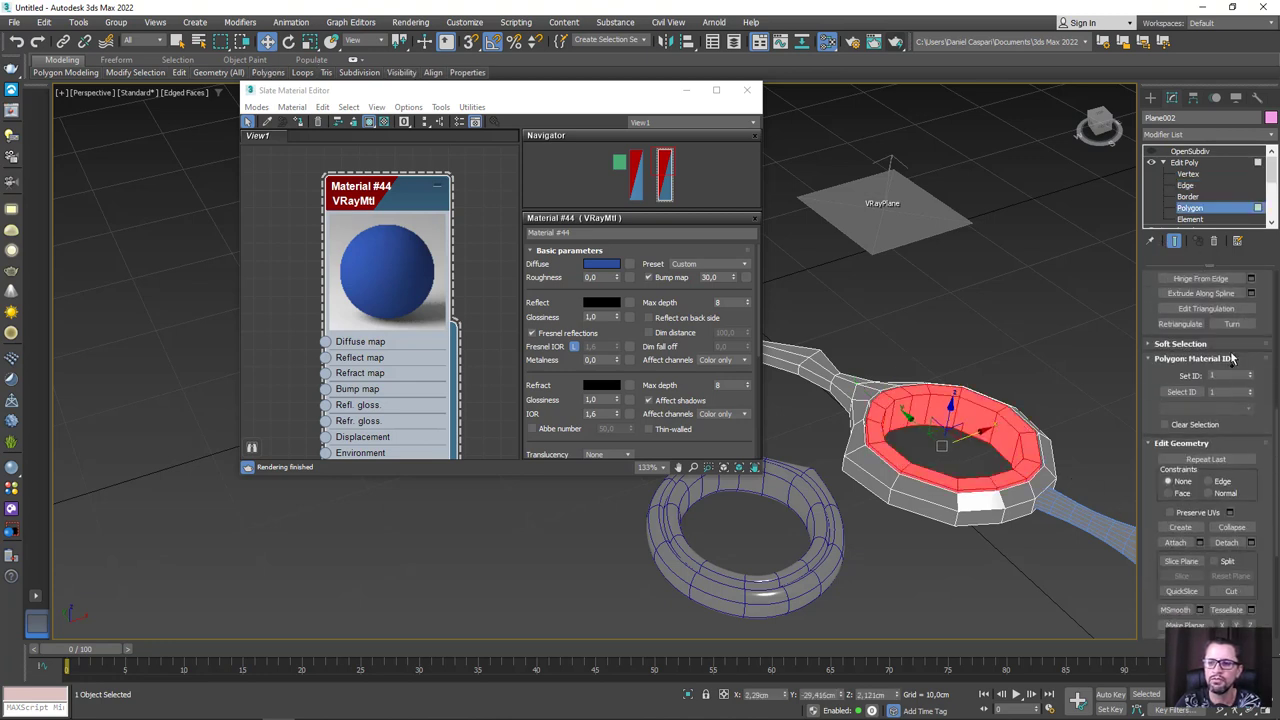
drag(1219, 377, 1195, 376)
text(2)
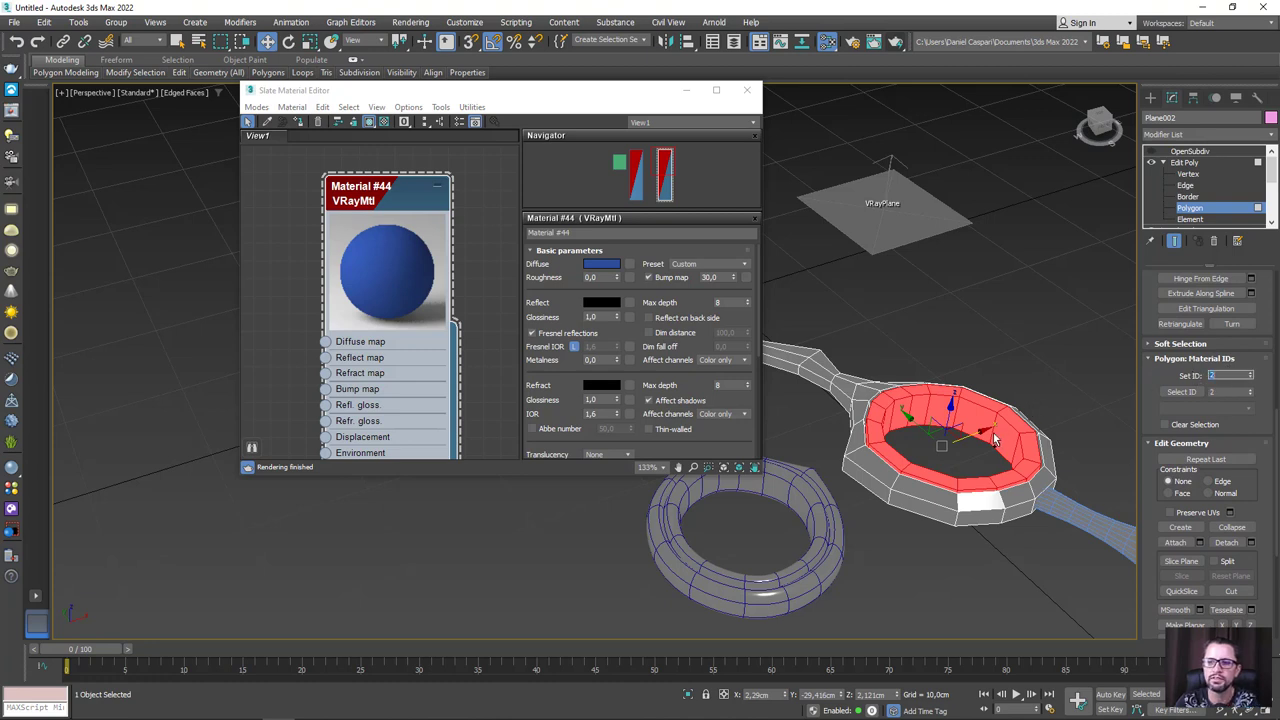
click(1185, 162)
click(1190, 151)
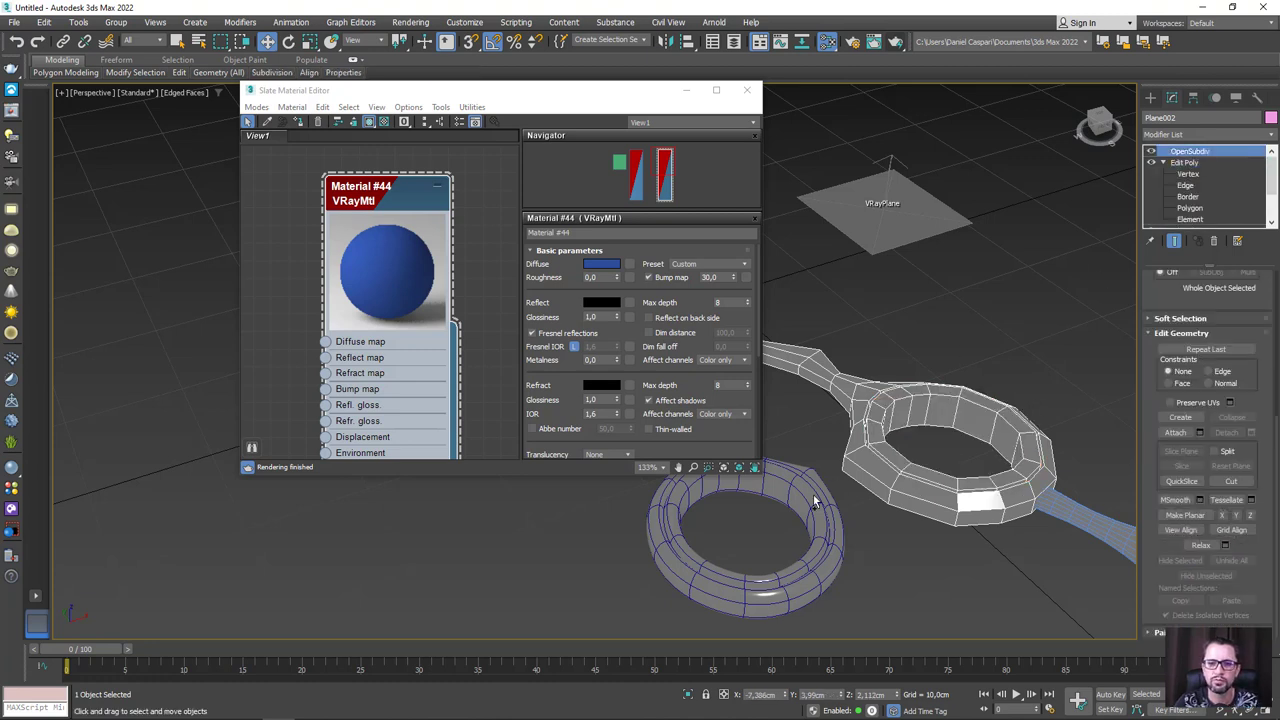
On the second scissors piece, select polygons and grow them over the handle ring's inner wall
click(1190, 185)
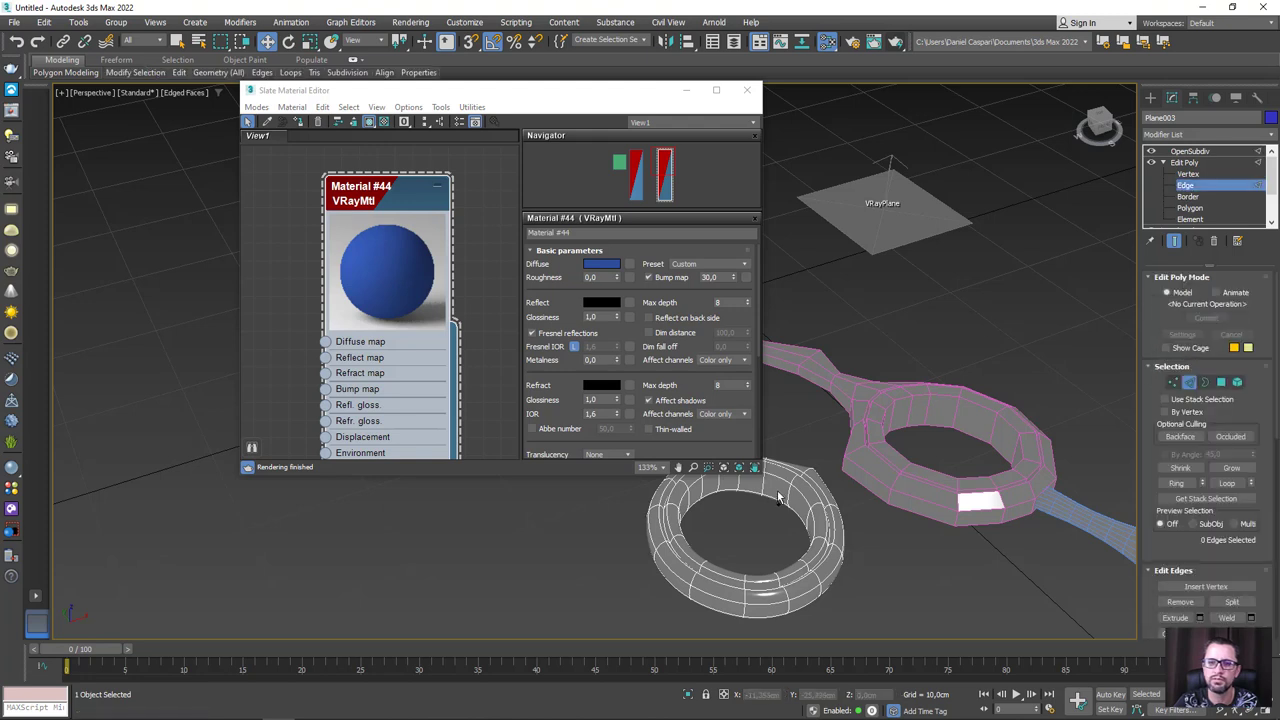
click(1150, 151)
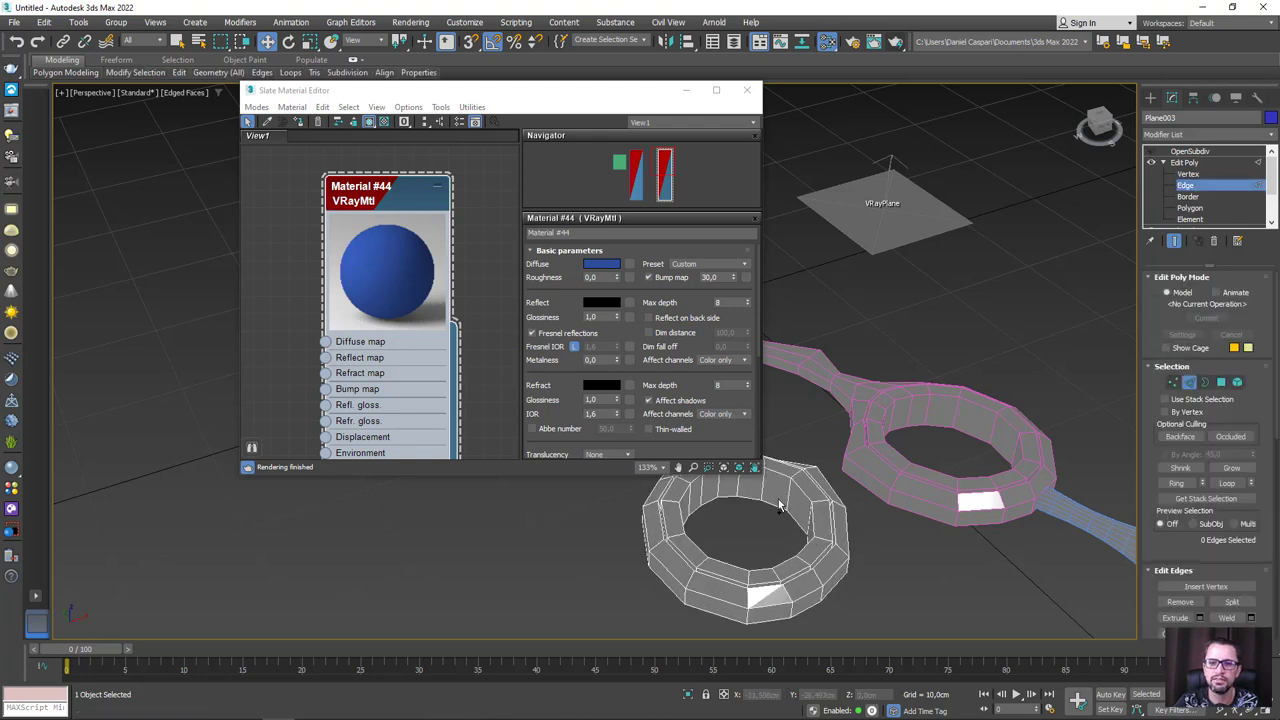
key(ctrl+a)
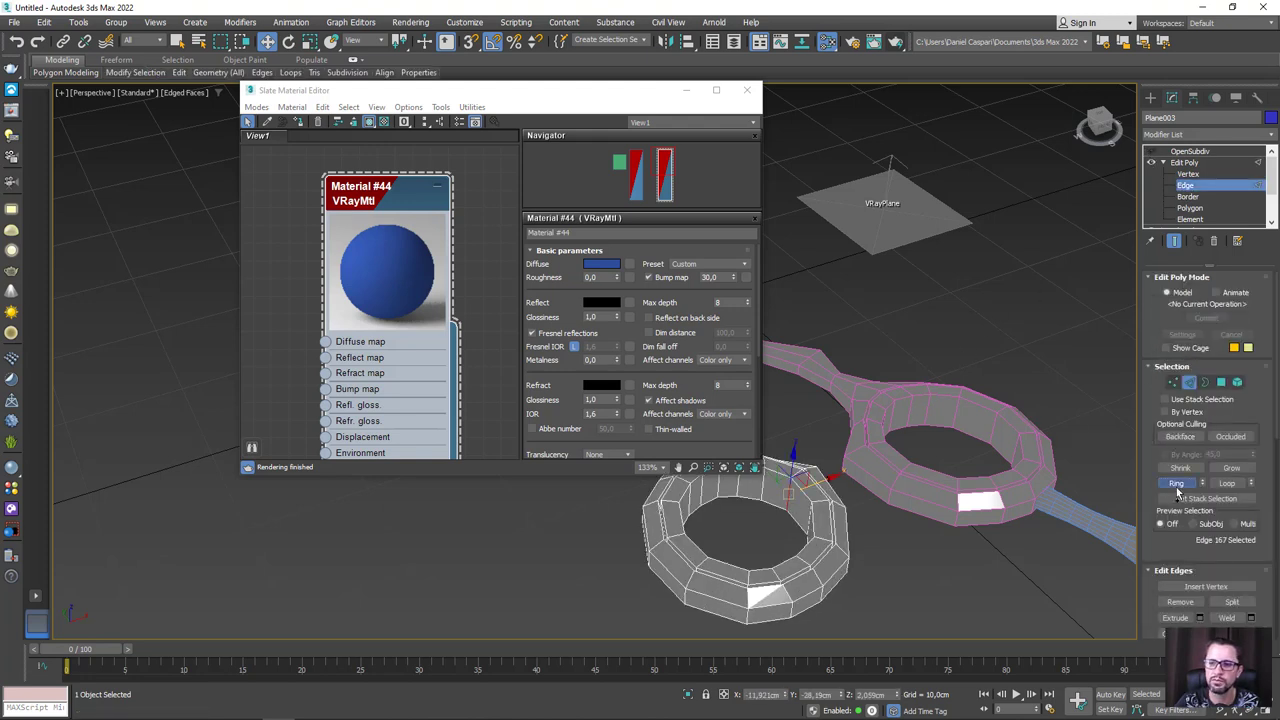
click(1221, 382)
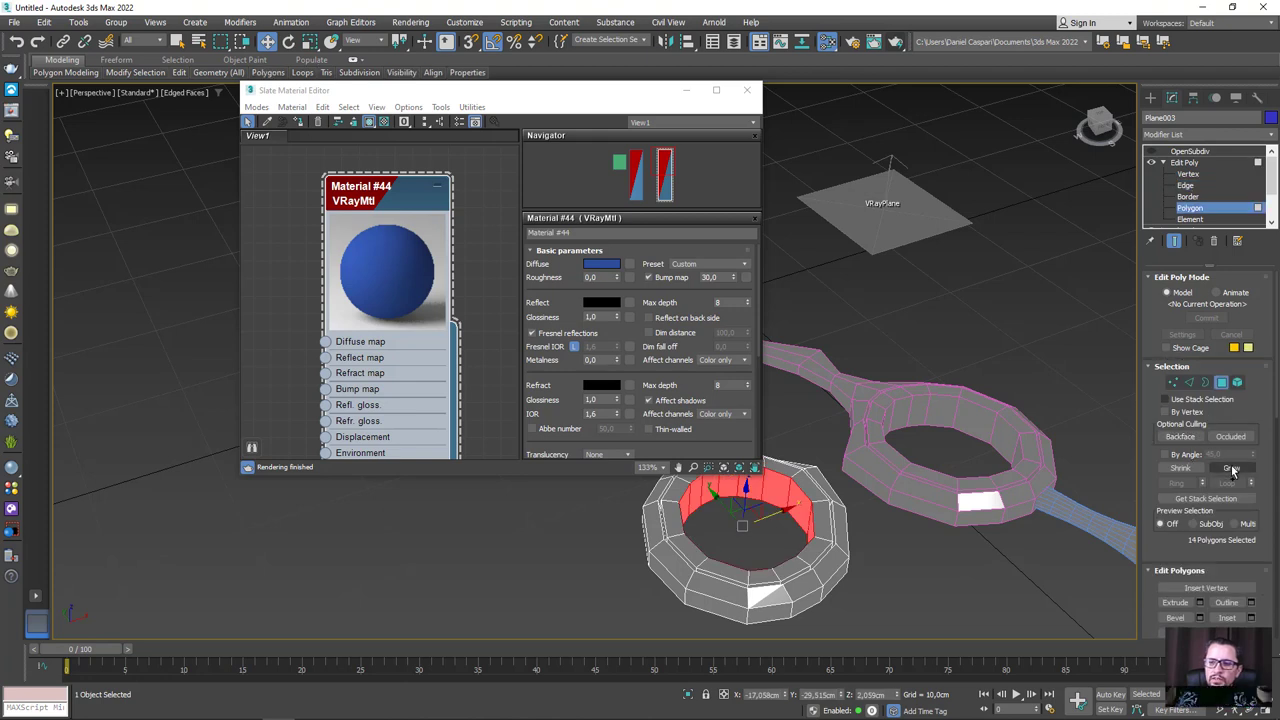
click(1231, 468)
click(1231, 468)
scroll(1160, 500, down, 3)
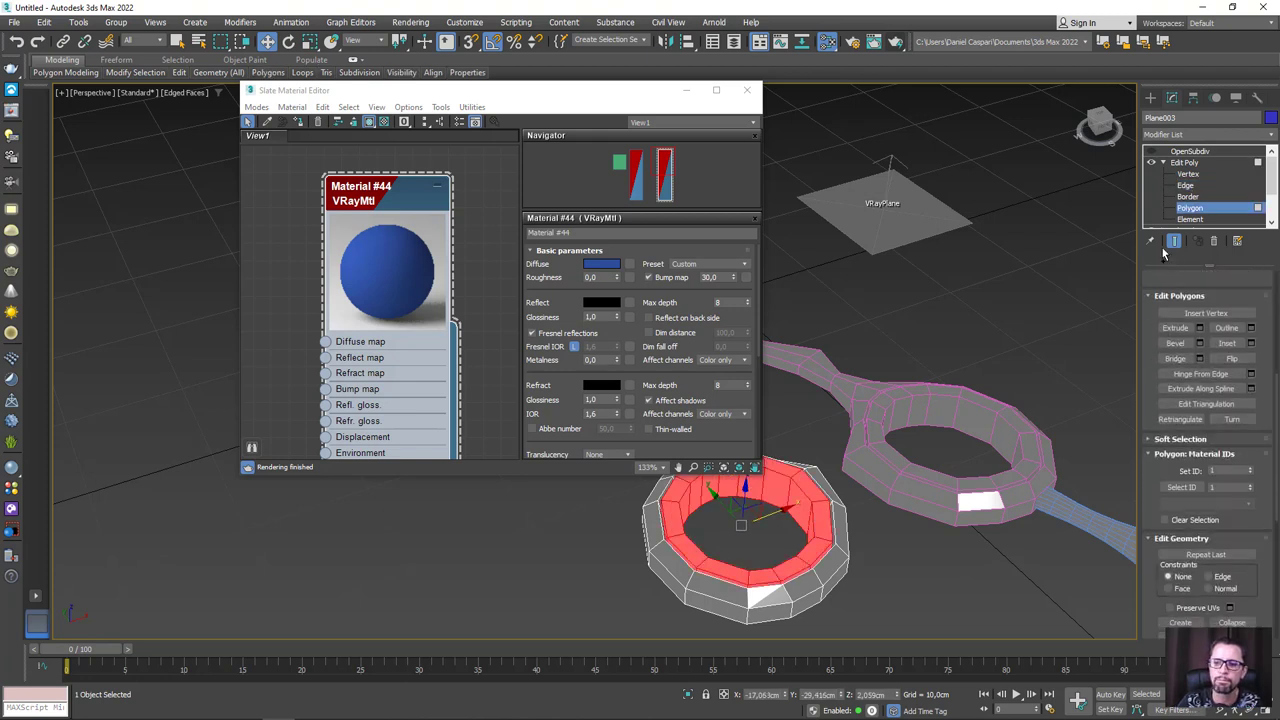
scroll(1190, 460, down, 2)
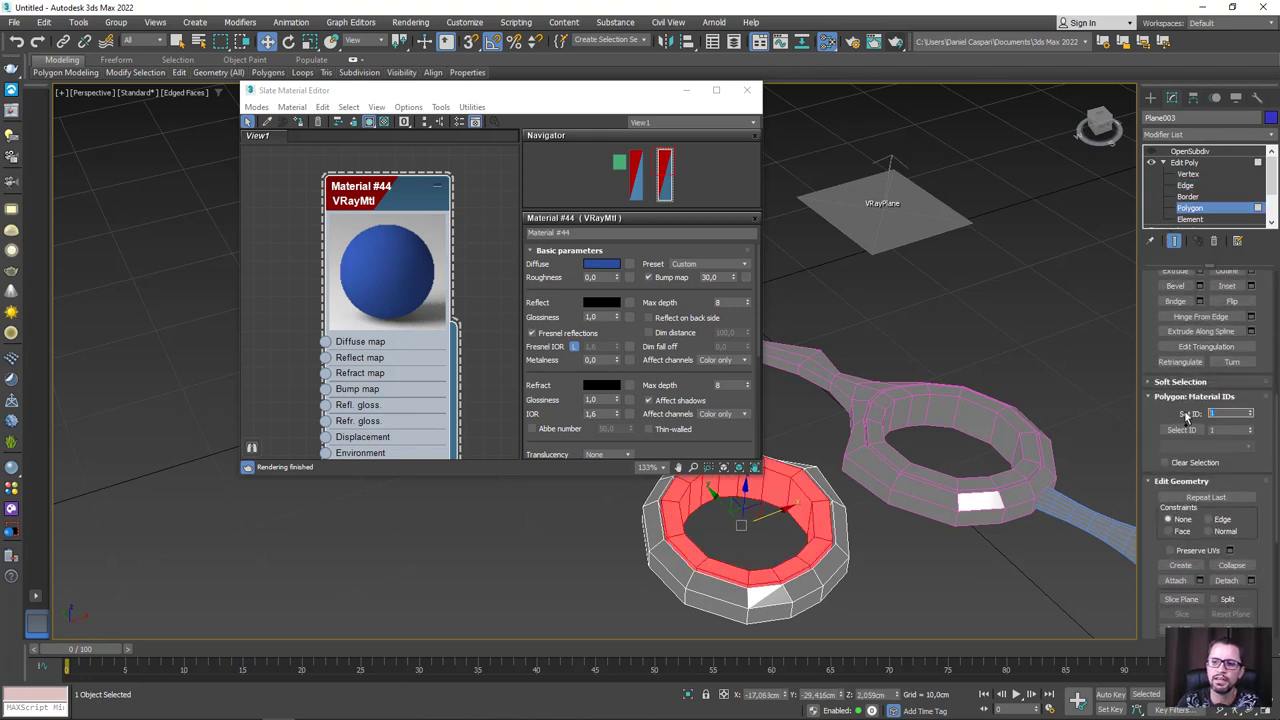
scroll(380, 262, down, 2)
Create a new Multi/Sub-Object material node beside the chrome material
scroll(380, 262, down, 1)
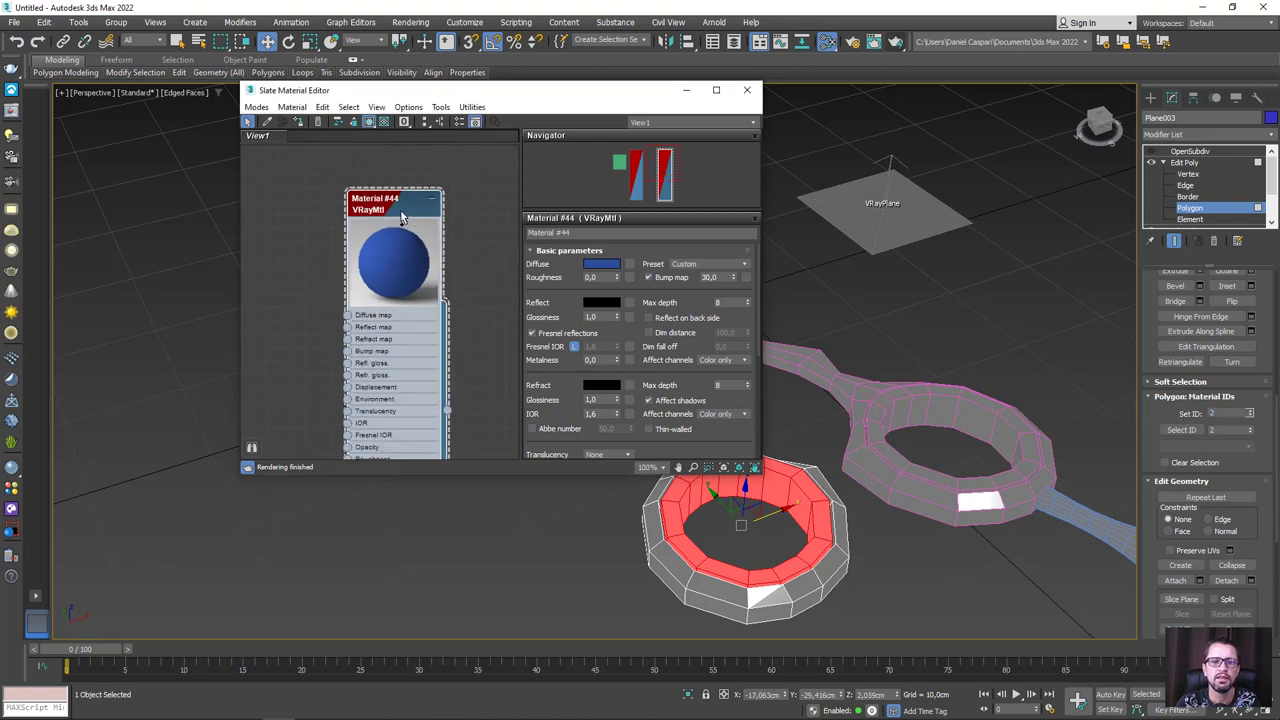
scroll(380, 262, down, 2)
scroll(380, 262, down, 1)
scroll(380, 262, down, 1)
scroll(355, 295, down, 1)
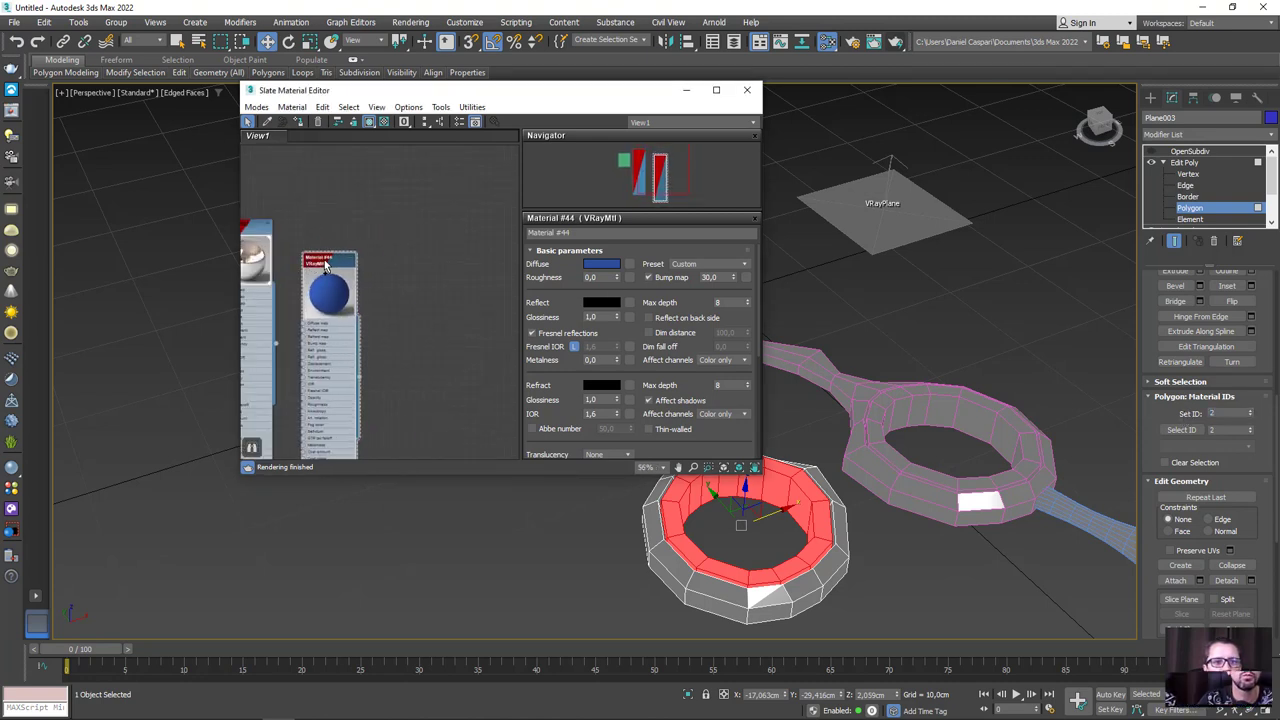
scroll(335, 328, down, 1)
mouse_move(335, 328)
middle_down()
mouse_move(413, 187)
mouse_move(391, 265)
middle_up()
right_click(397, 222)
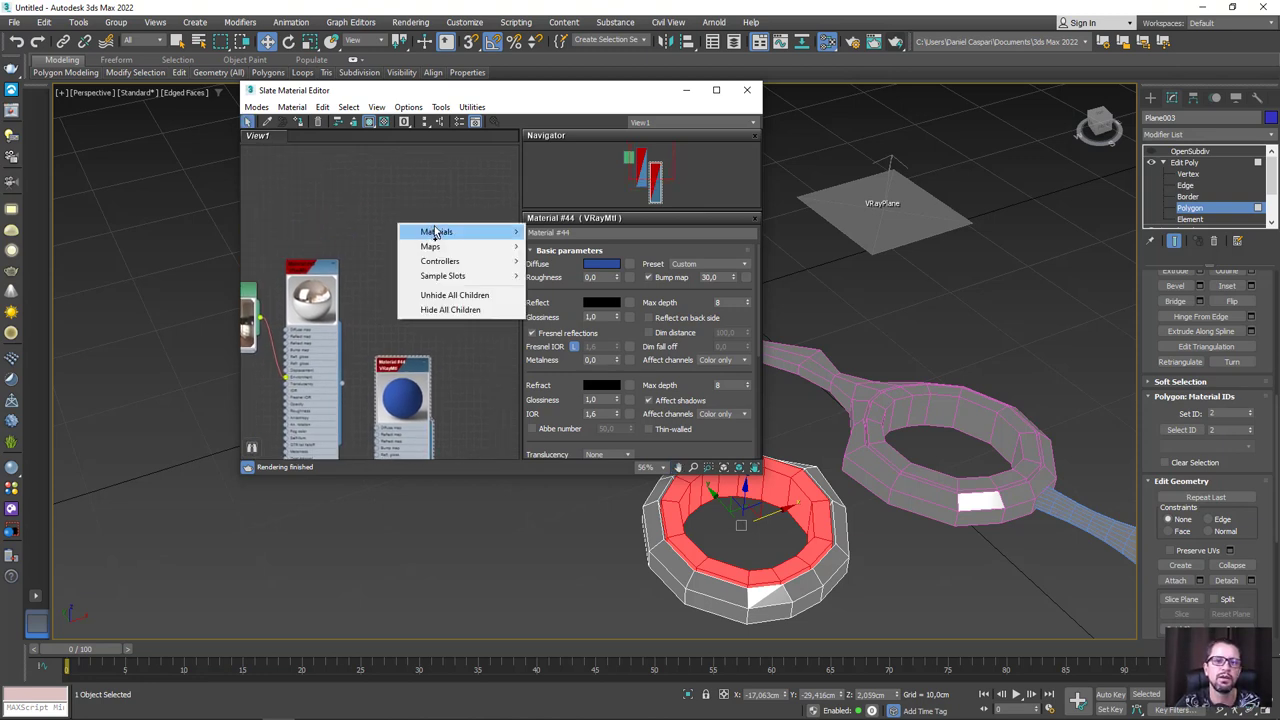
mouse_move(436, 232)
mouse_move(559, 231)
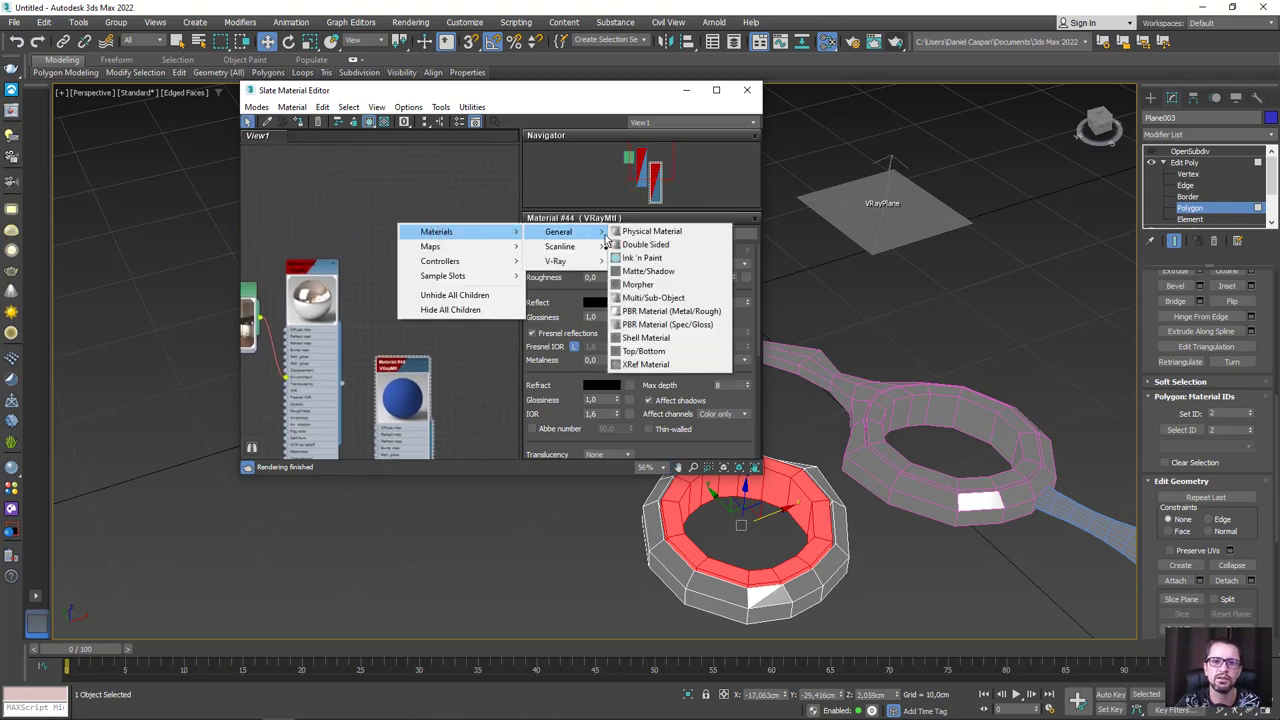
click(659, 298)
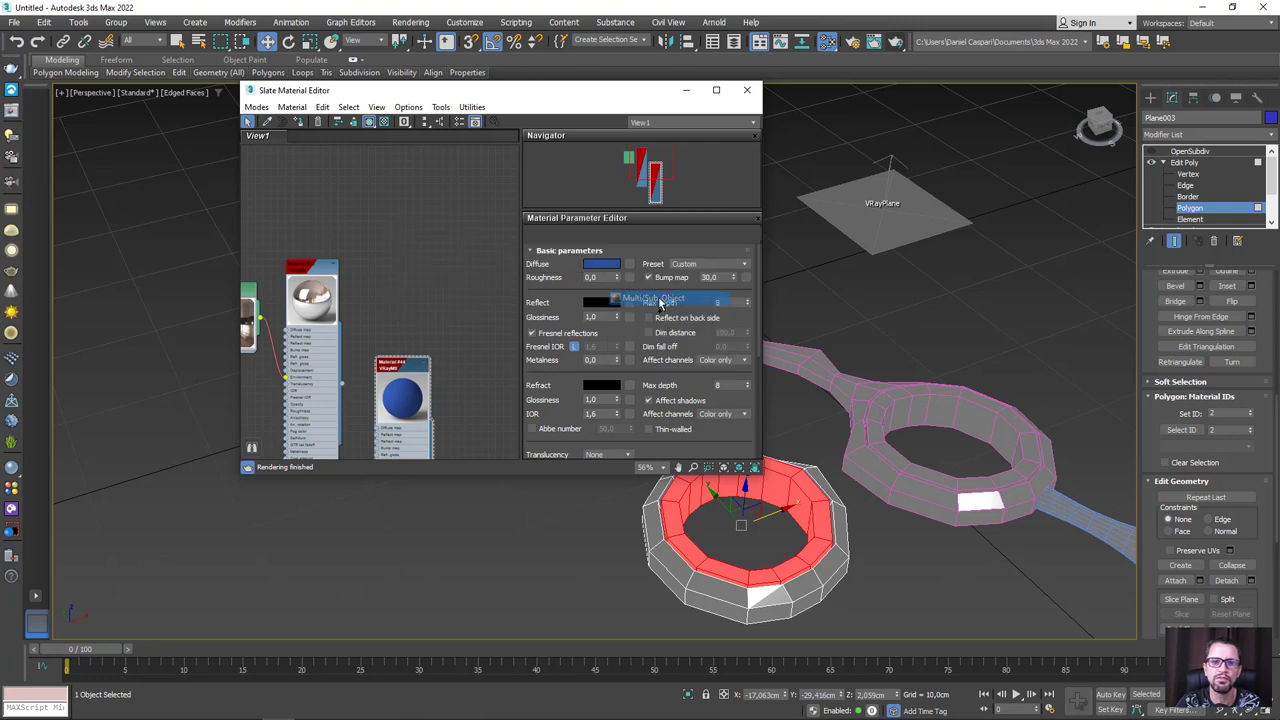
drag(400, 220, 460, 217)
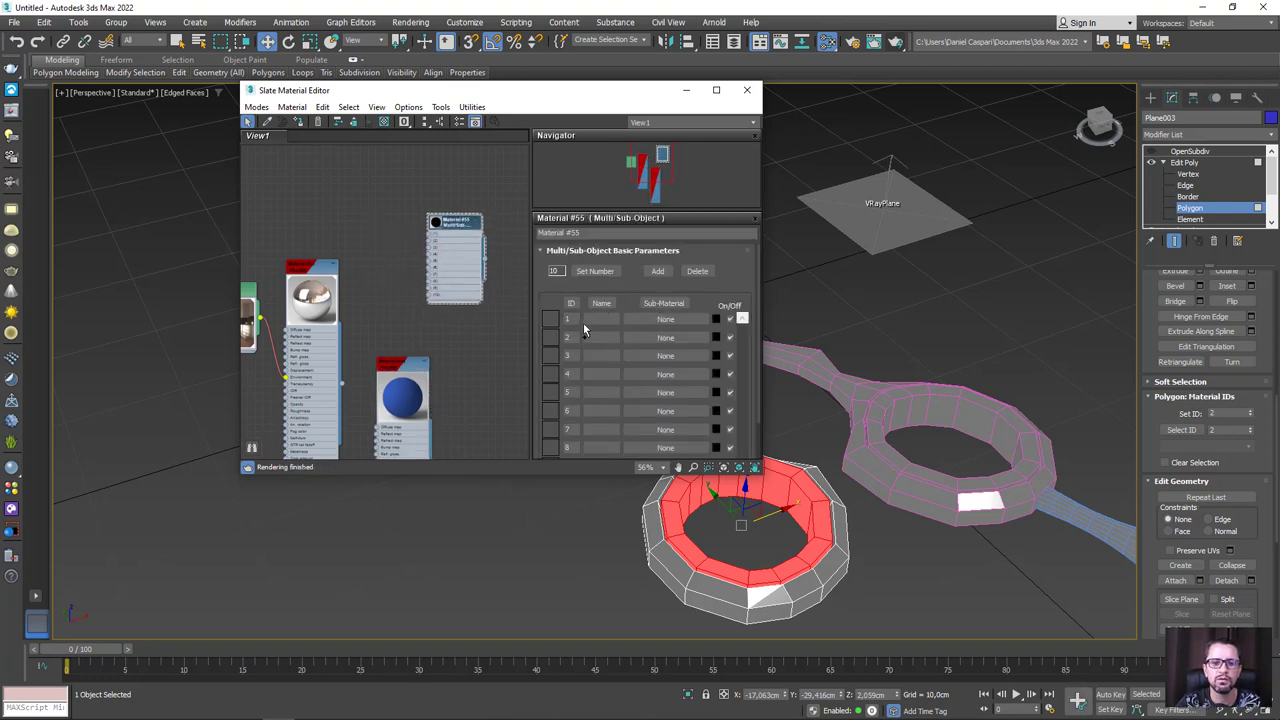
Delete the extra sub-material slots so only two remain
scroll(578, 340, down, 1)
scroll(572, 420, down, 1)
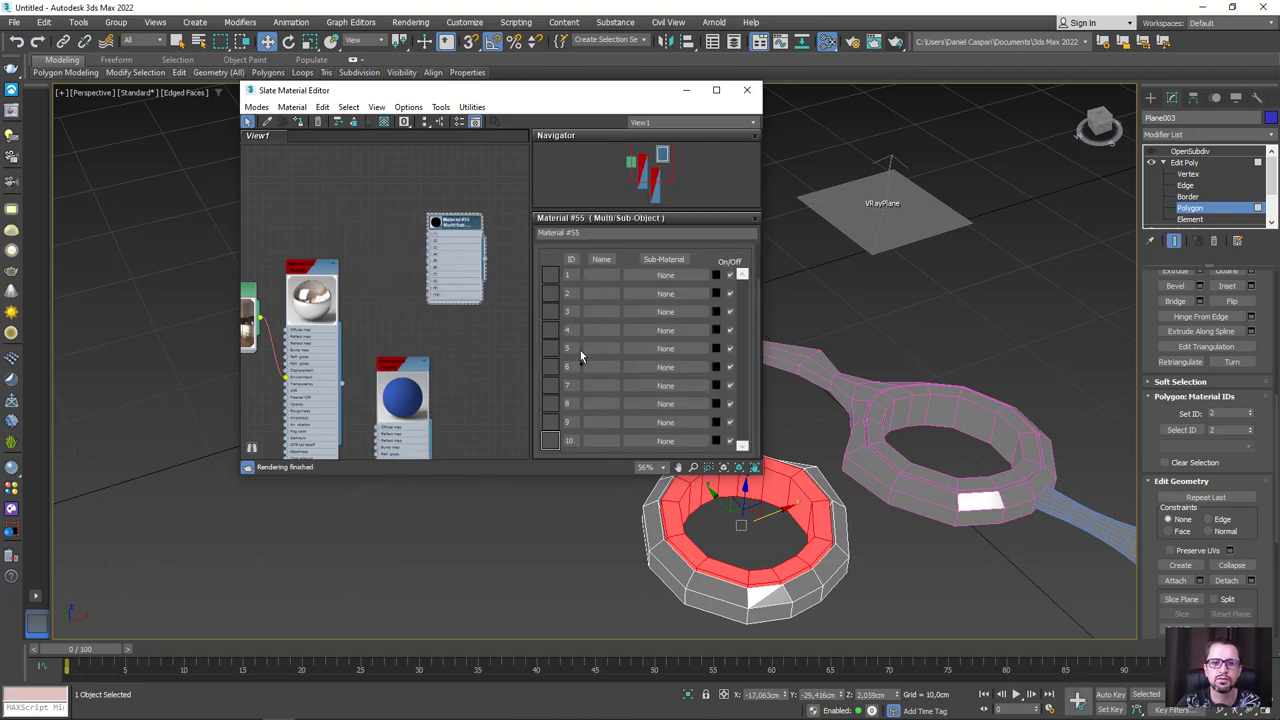
scroll(584, 353, up, 2)
click(697, 271)
click(697, 271)
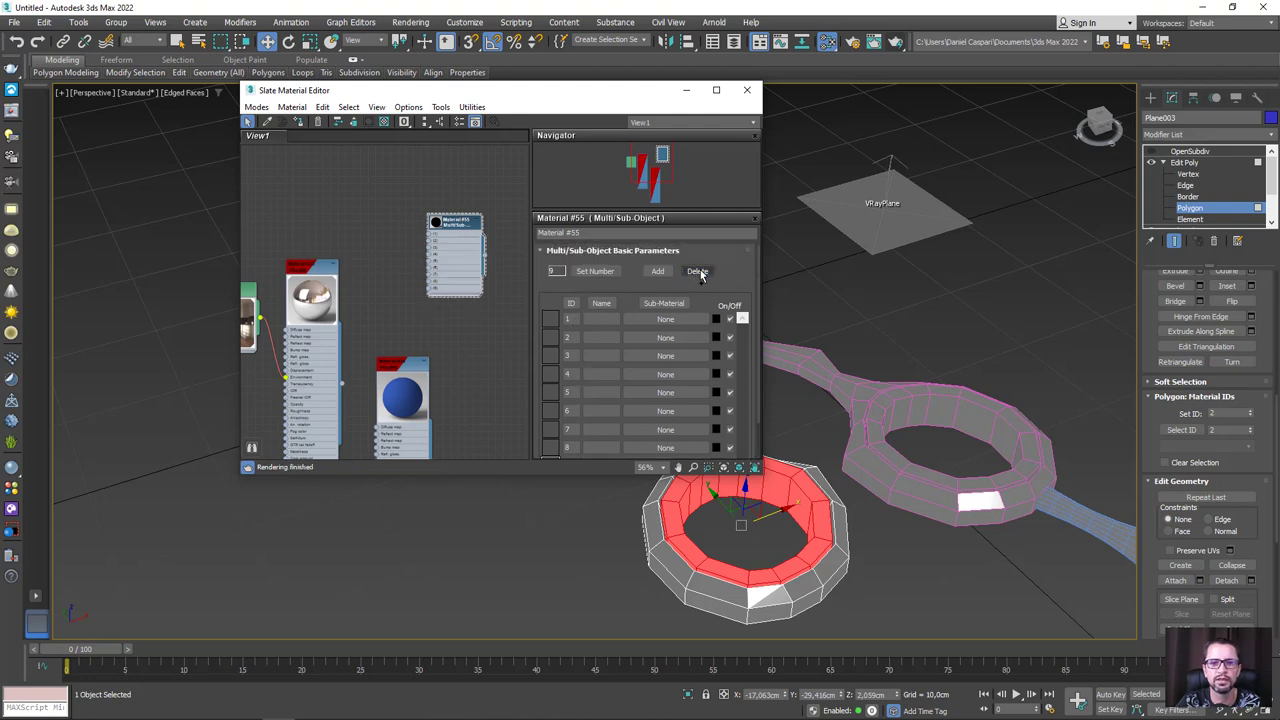
click(697, 271)
click(697, 271)
click(697, 271)
click(697, 271)
click(697, 271)
click(697, 271)
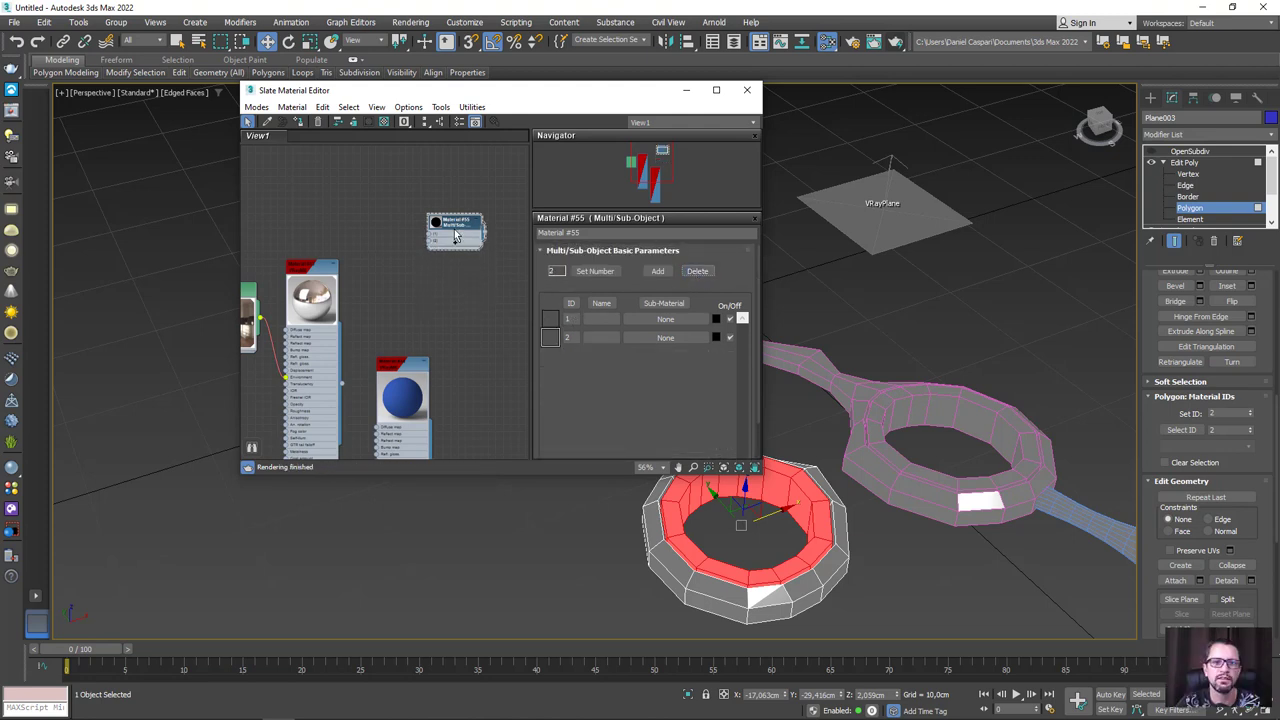
drag(455, 235, 494, 338)
Wire the chrome material into slot 1 and Material #44 into slot 2
scroll(412, 258, up, 1)
scroll(412, 258, up, 1)
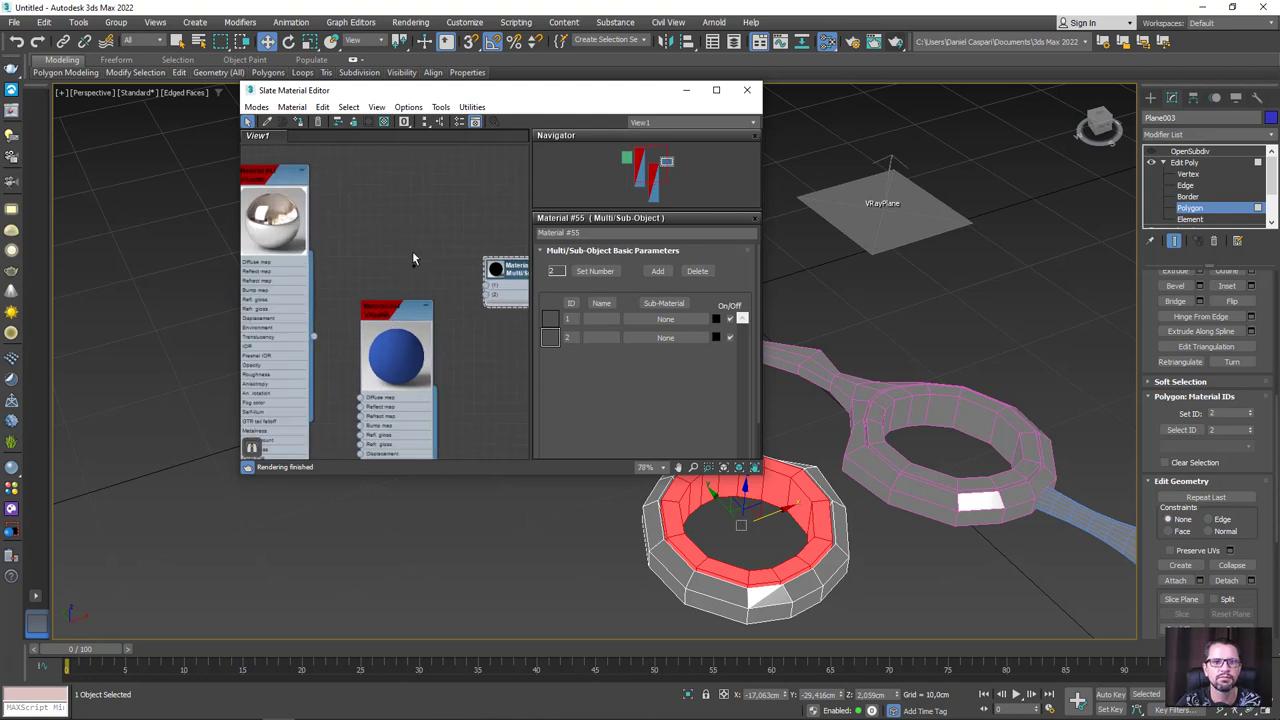
drag(313, 336, 486, 286)
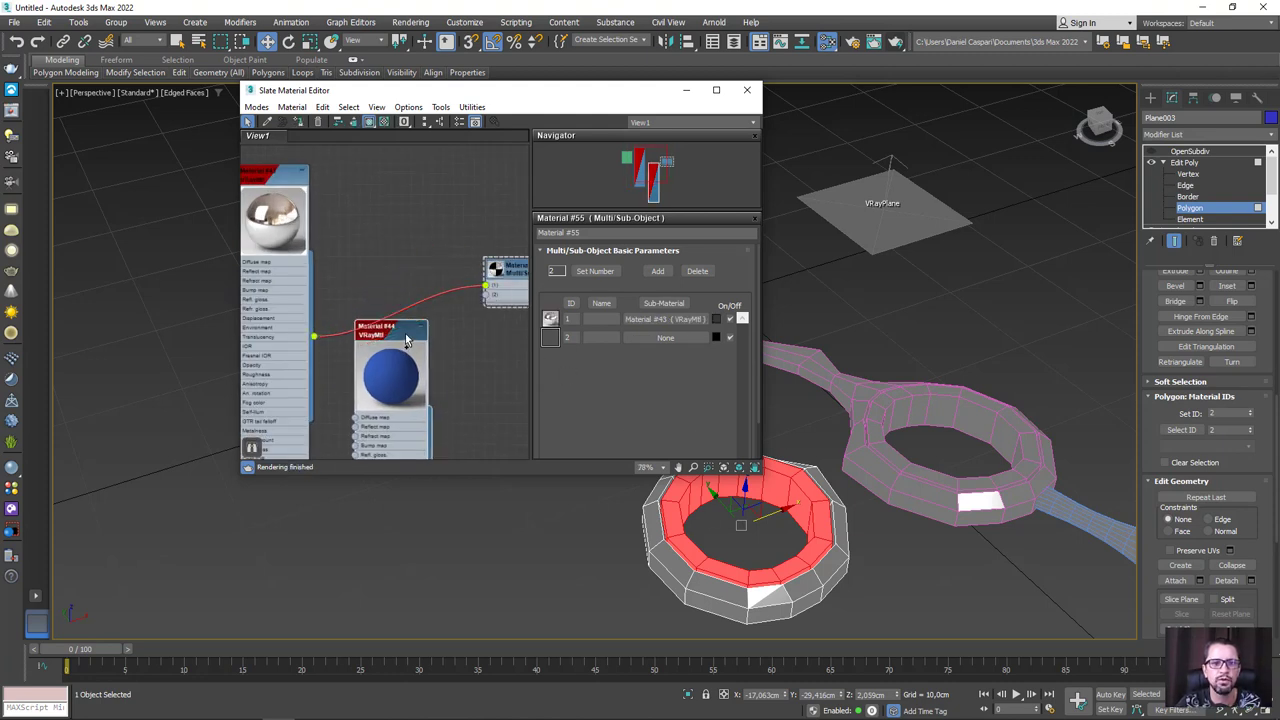
scroll(418, 345, down, 1)
scroll(410, 345, down, 1)
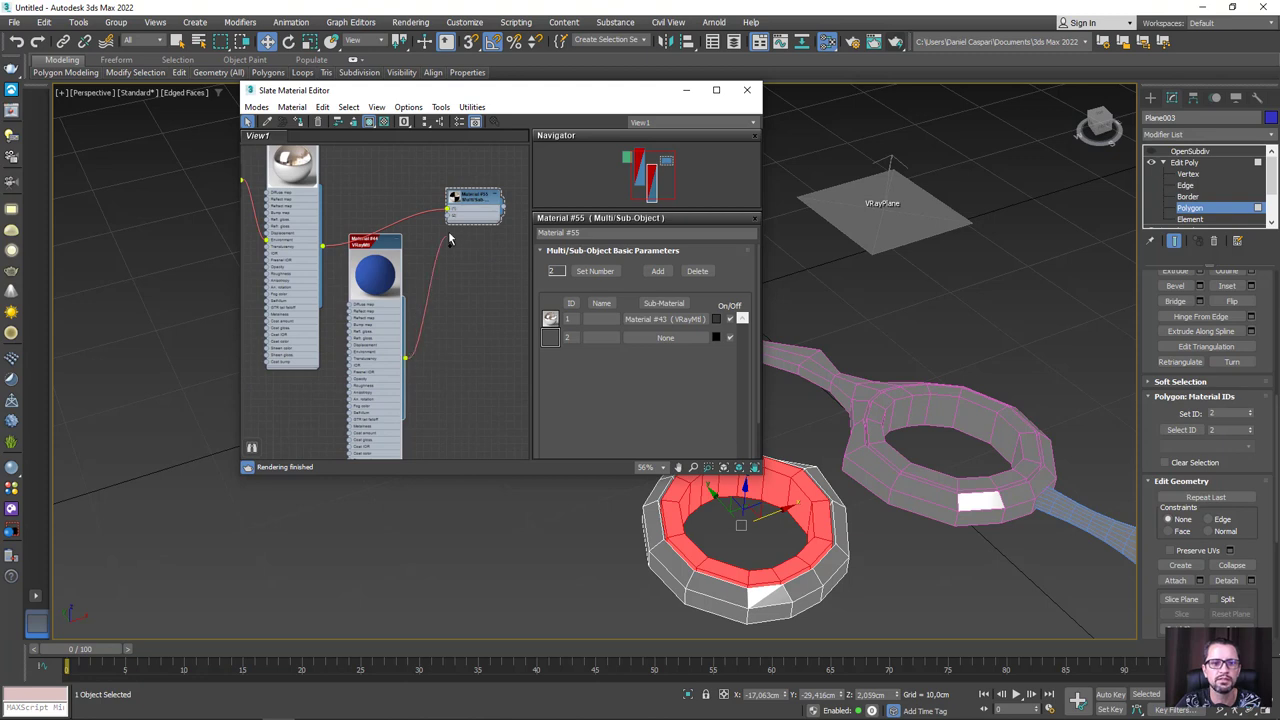
drag(449, 238, 448, 215)
drag(470, 194, 440, 269)
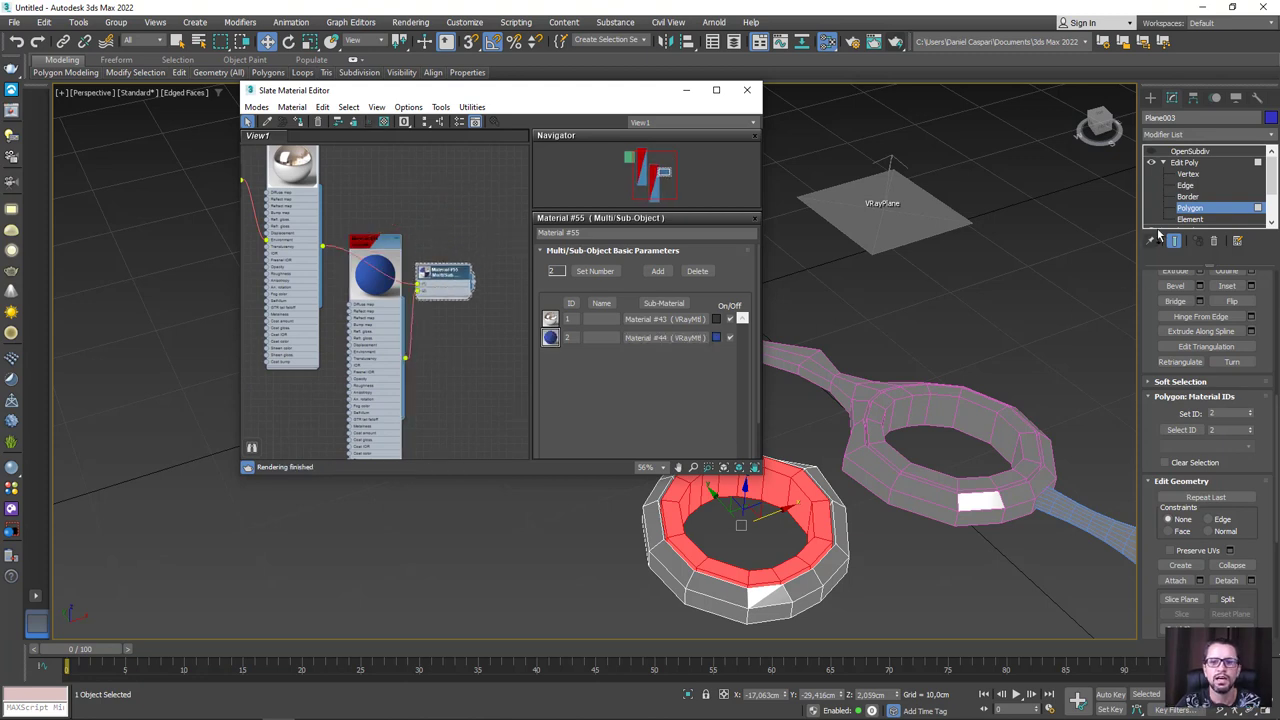
Exit face editing and select all the scissor parts, including the blue handle piece
click(1186, 164)
click(1162, 152)
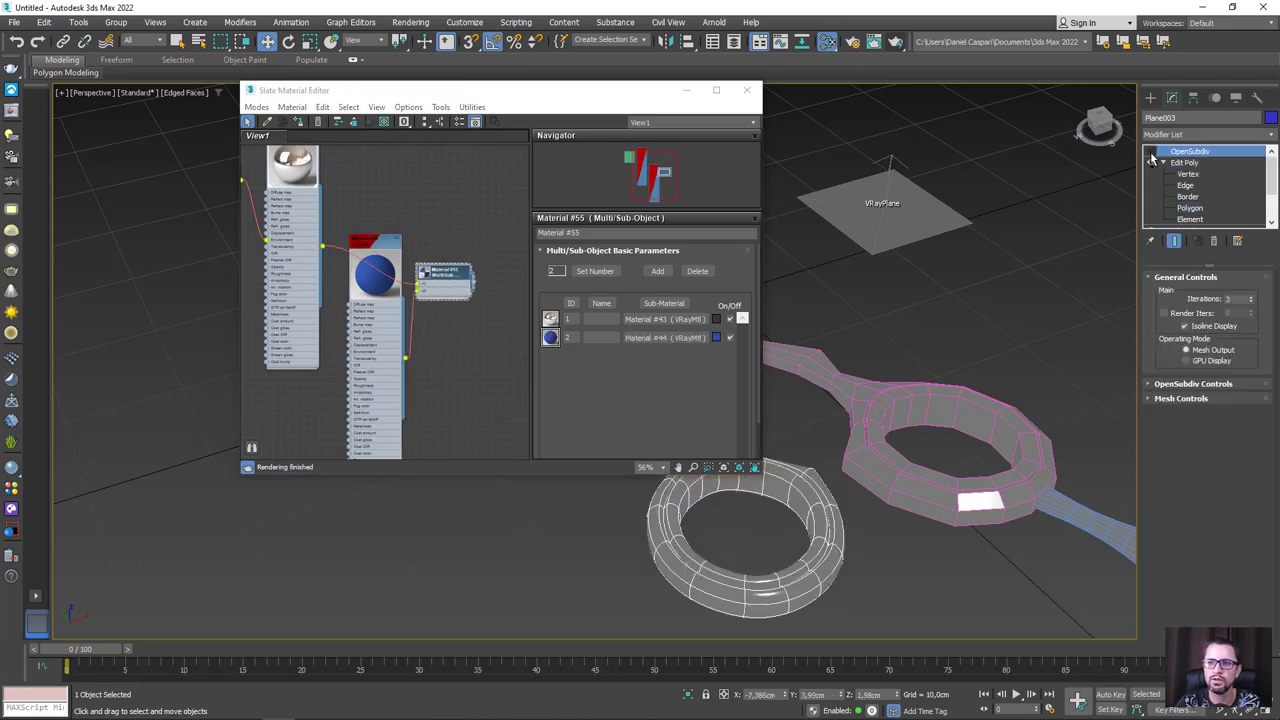
click(720, 575)
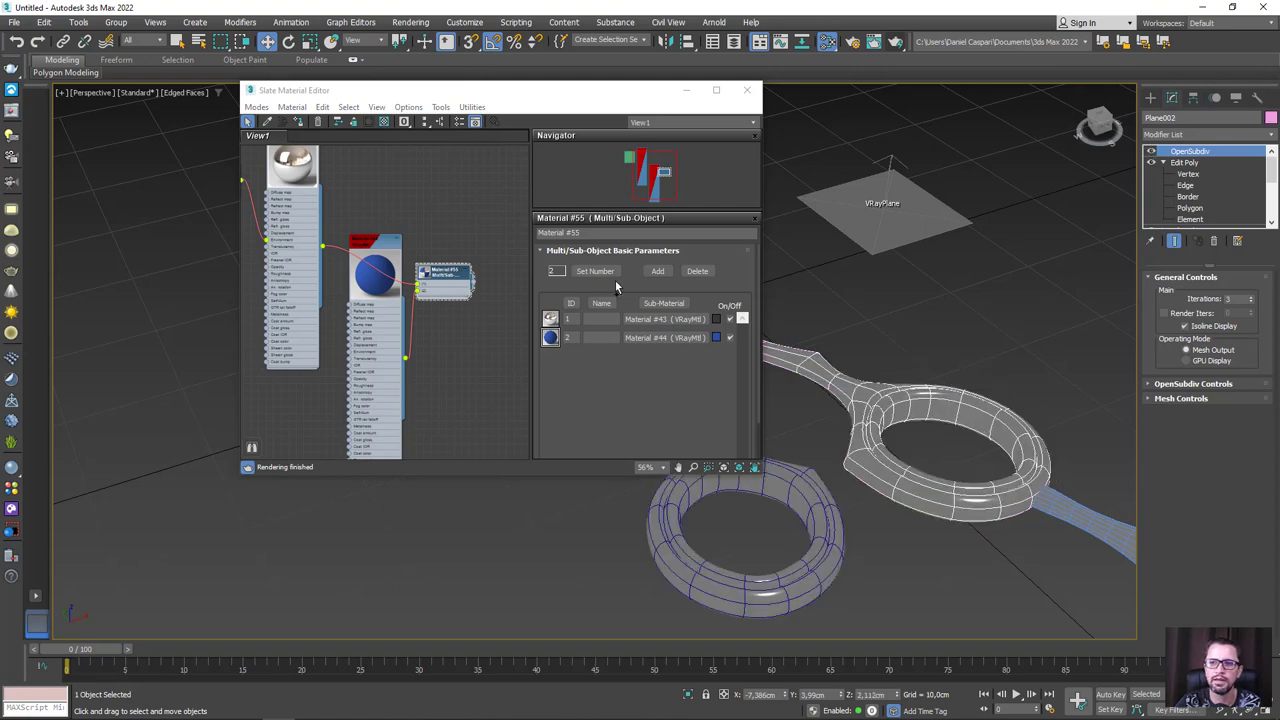
alt+middle_drag(853, 402, 928, 494)
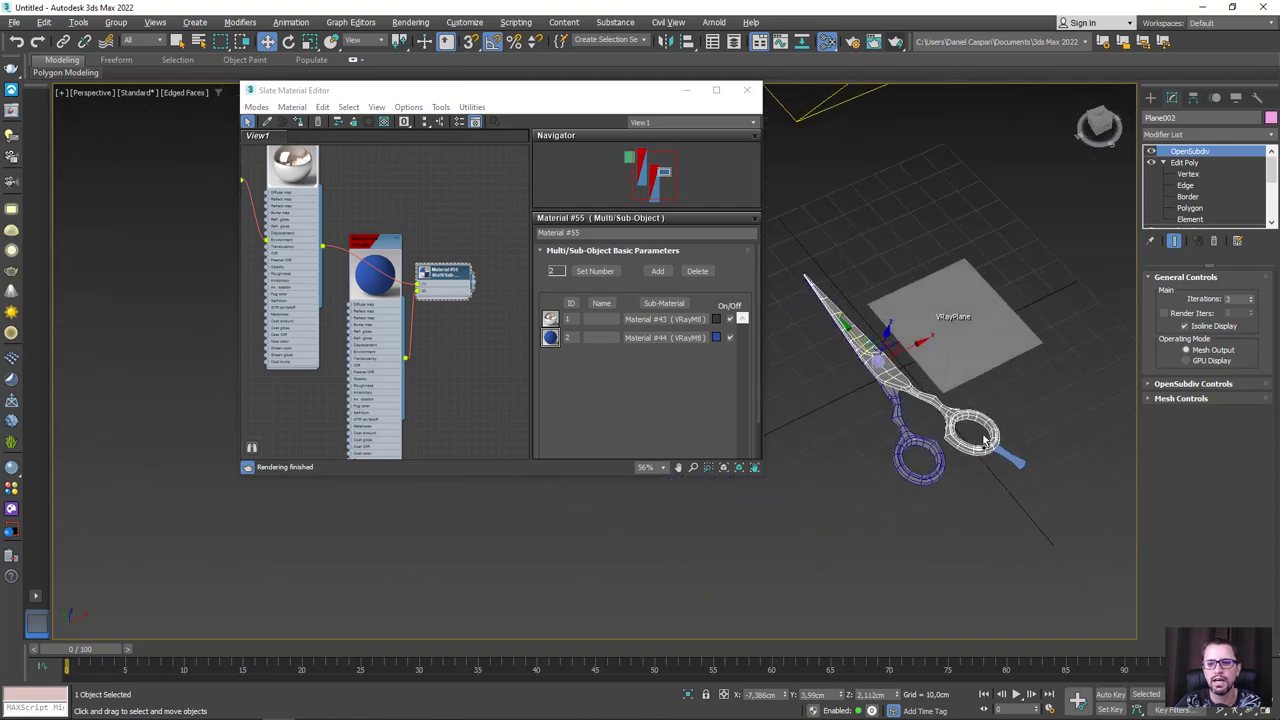
scroll(928, 494, up, 5)
drag(1000, 600, 855, 419)
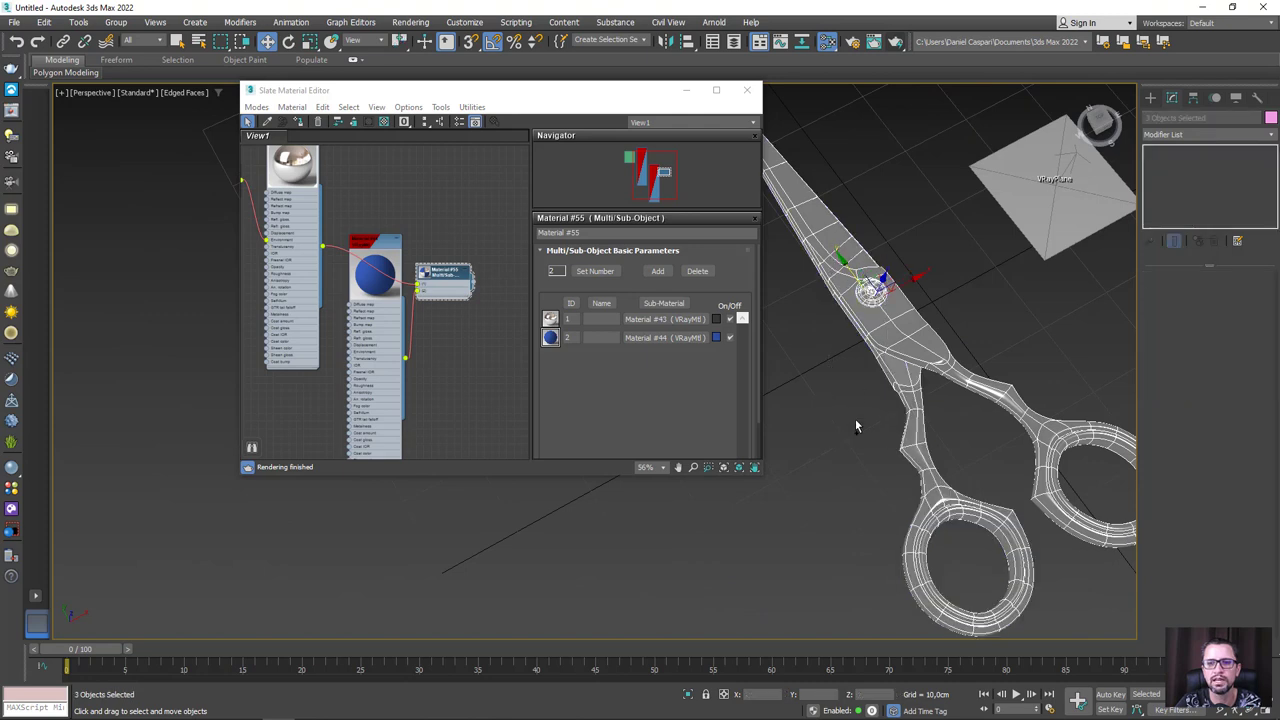
scroll(1058, 562, down, 3)
drag(1058, 562, 825, 352)
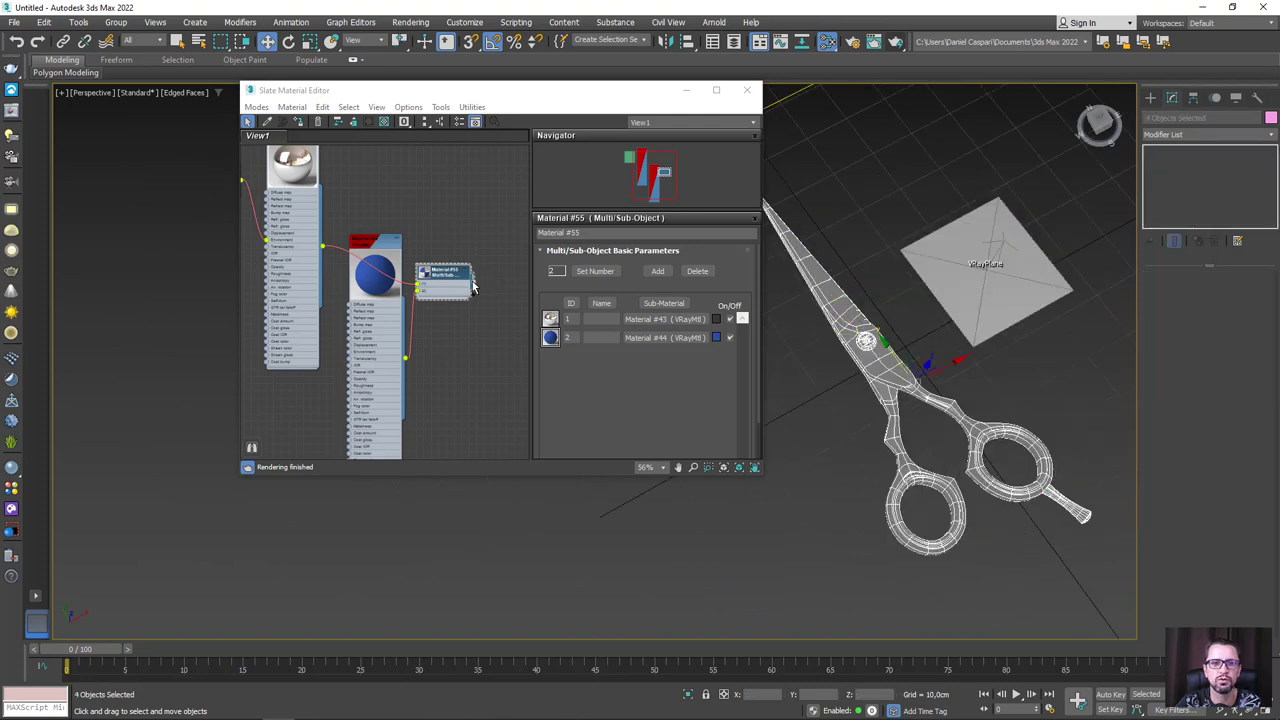
Assign Material #55 to the selected scissor parts
drag(474, 287, 664, 233)
drag(842, 323, 842, 325)
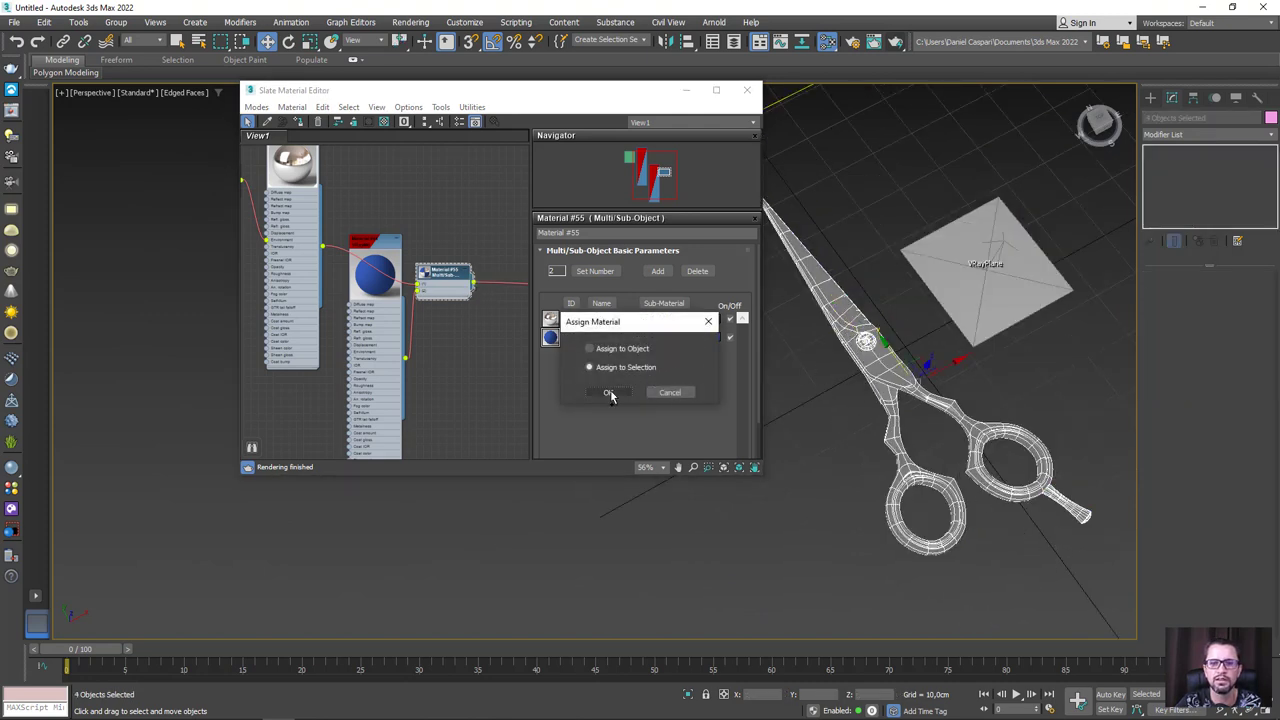
click(606, 394)
Inspect the blue handle rings and close the Slate Material Editor
click(853, 462)
mouse_move(853, 462)
alt+middle_down()
mouse_move(823, 447)
mouse_move(821, 469)
alt+middle_up()
scroll(863, 373, up, 5)
scroll(863, 373, up, 2)
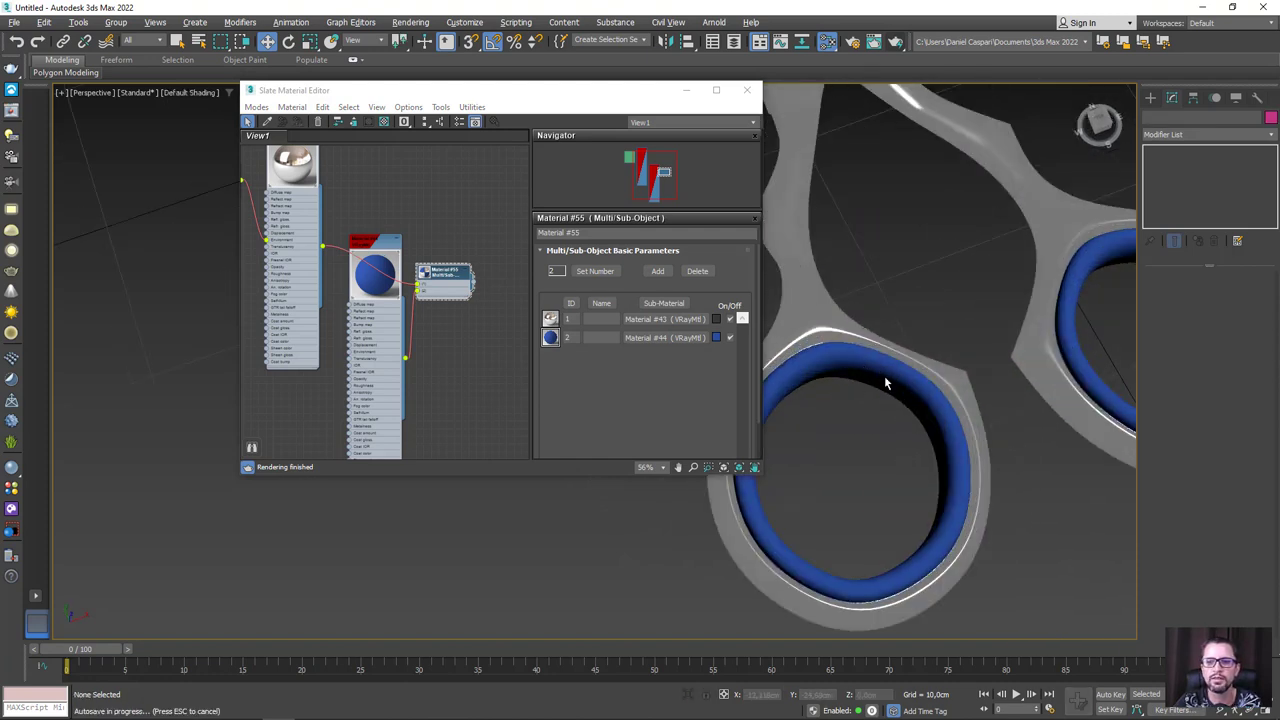
mouse_move(889, 380)
alt+middle_down()
mouse_move(951, 397)
mouse_move(920, 390)
mouse_move(837, 243)
mouse_move(820, 260)
alt+middle_up()
scroll(920, 390, down, 5)
click(750, 90)
Frame the scissors with the safe frame shown, select the pivot screw, and show edged faces
alt+middle_drag(847, 434, 760, 450)
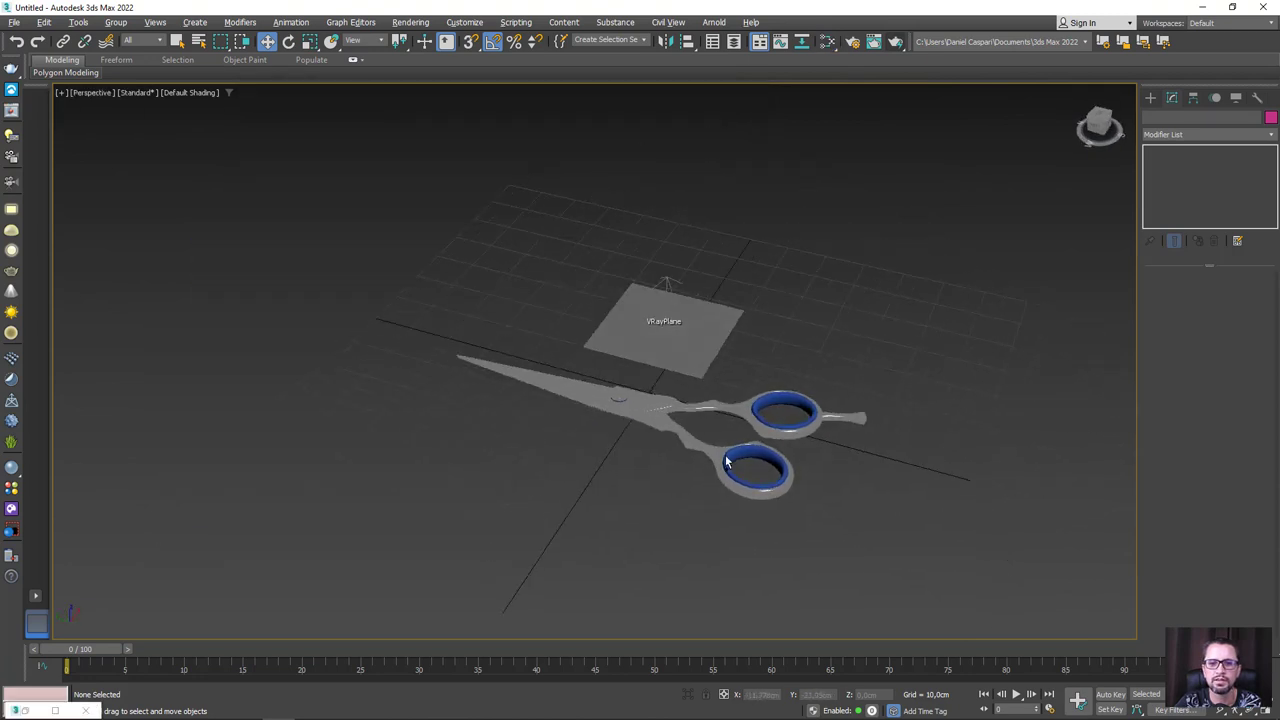
scroll(735, 455, up, 3)
key(shift+f)
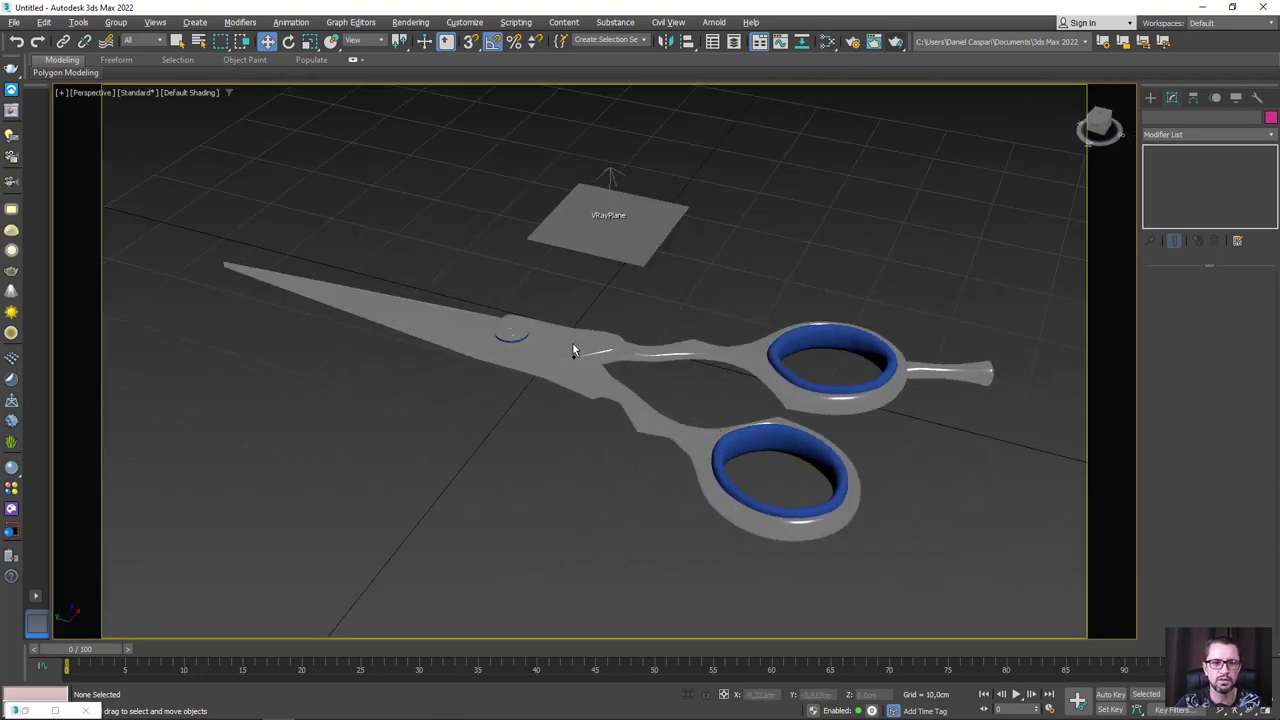
scroll(565, 344, up, 3)
scroll(457, 350, up, 2)
click(457, 351)
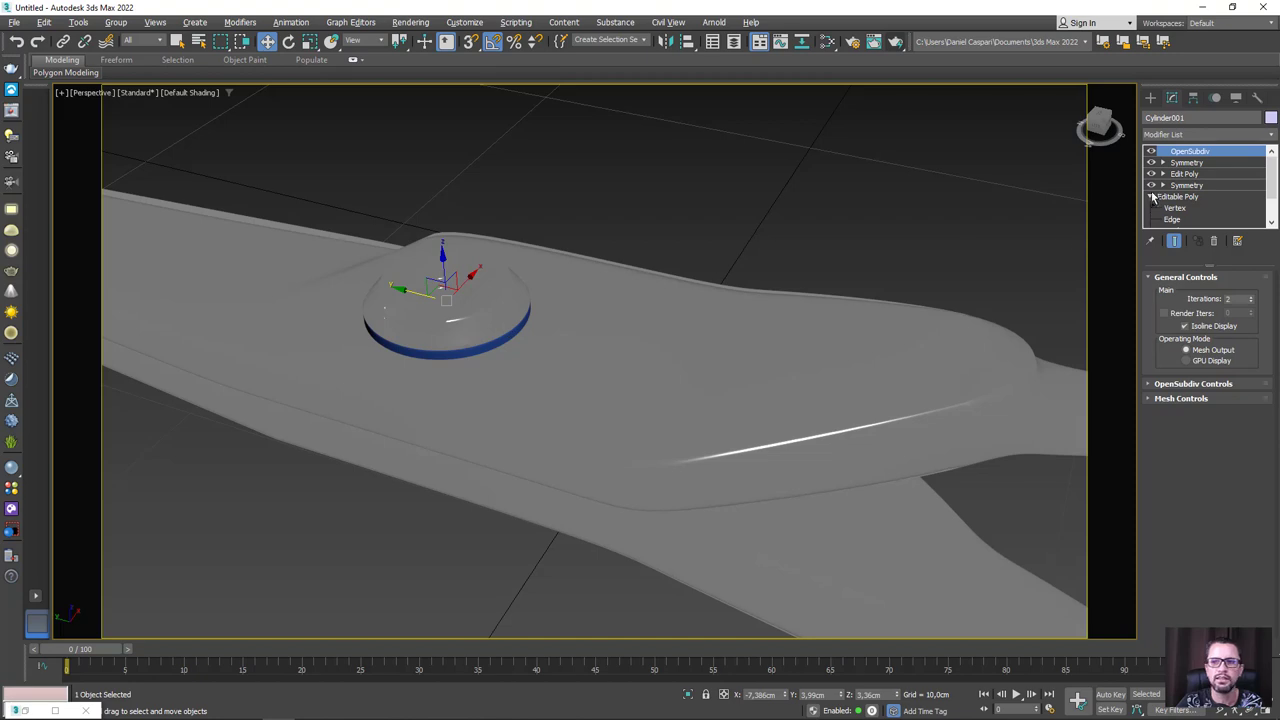
key(F4)
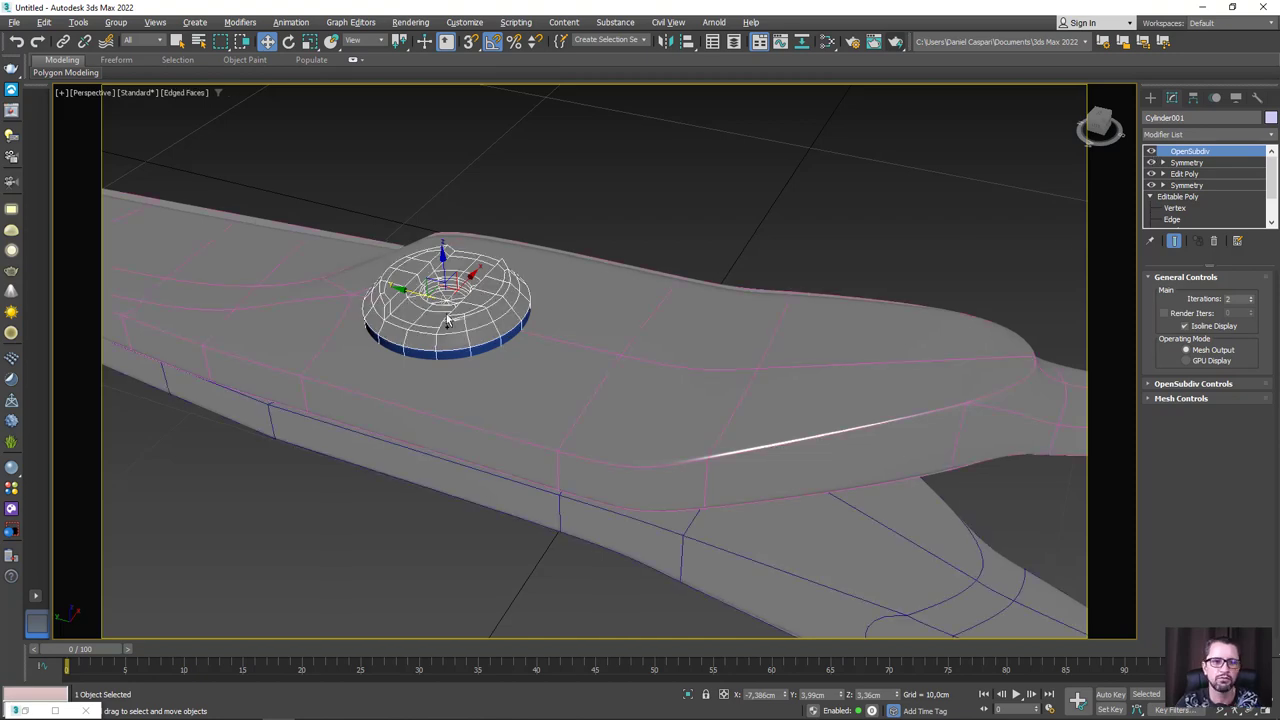
Add an Edit Poly modifier above Symmetry on the screw and select its whole cylinder element
click(1152, 152)
click(1190, 162)
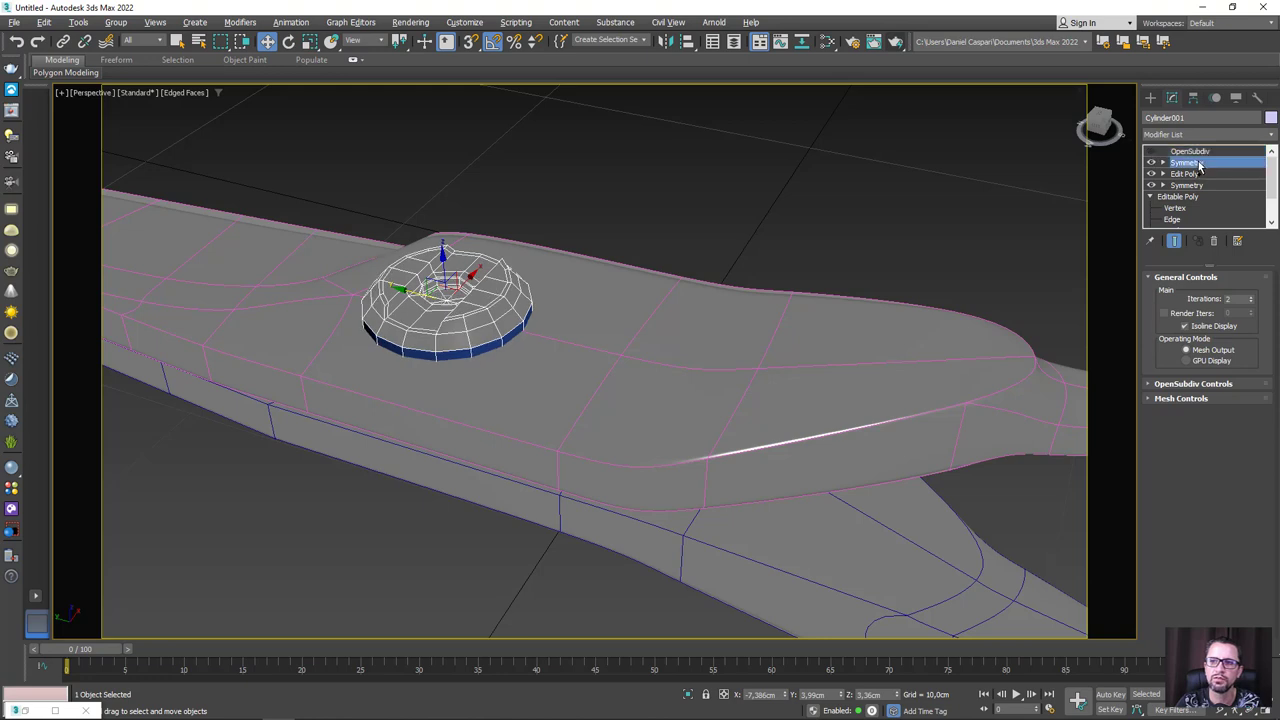
click(1270, 136)
scroll(1214, 400, down, 5)
scroll(1200, 450, down, 1)
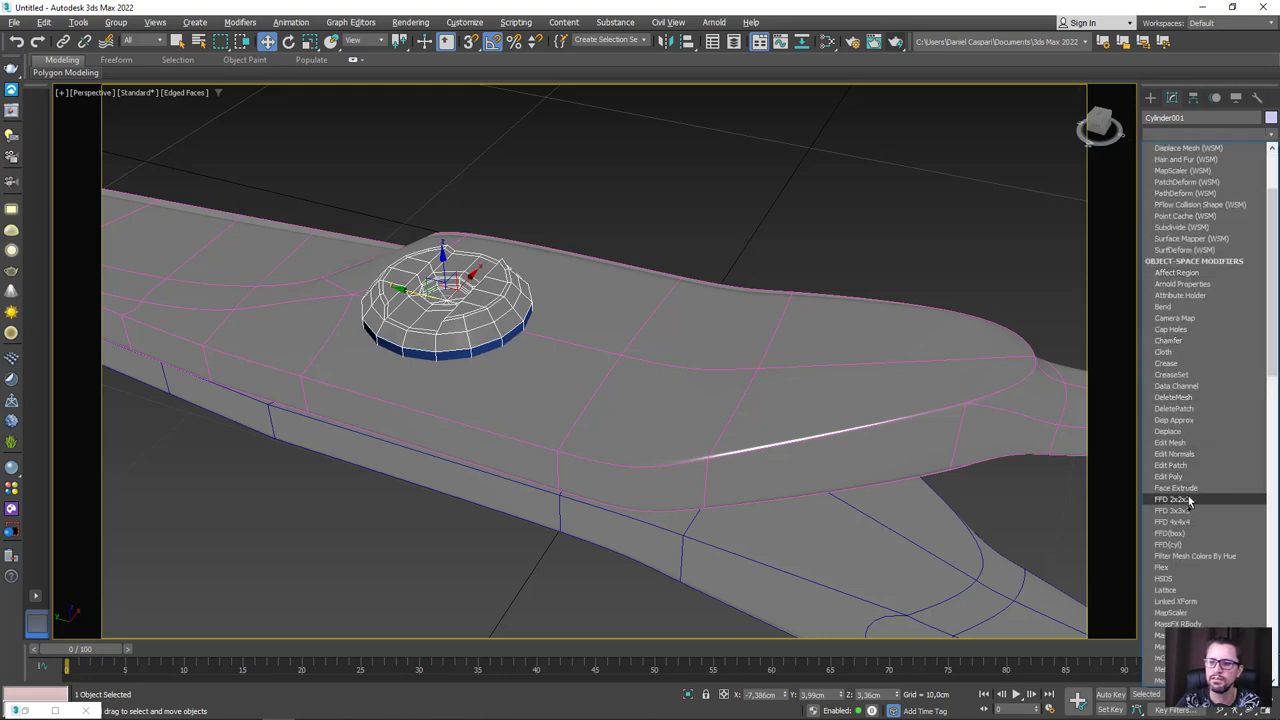
click(1170, 477)
click(1237, 383)
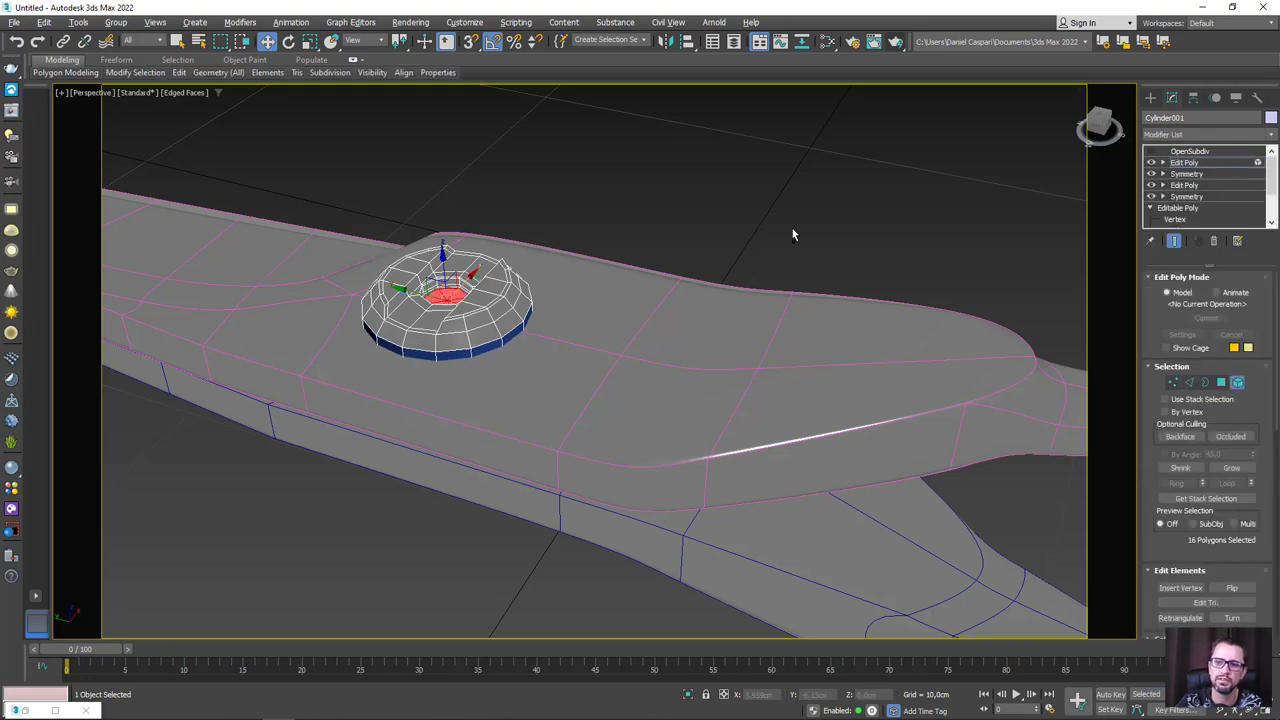
drag(267, 644, 267, 644)
mouse_move(633, 469)
alt+middle_down()
mouse_move(638, 367)
mouse_move(688, 468)
alt+middle_up()
scroll(1150, 540, down, 3)
scroll(1200, 460, down, 3)
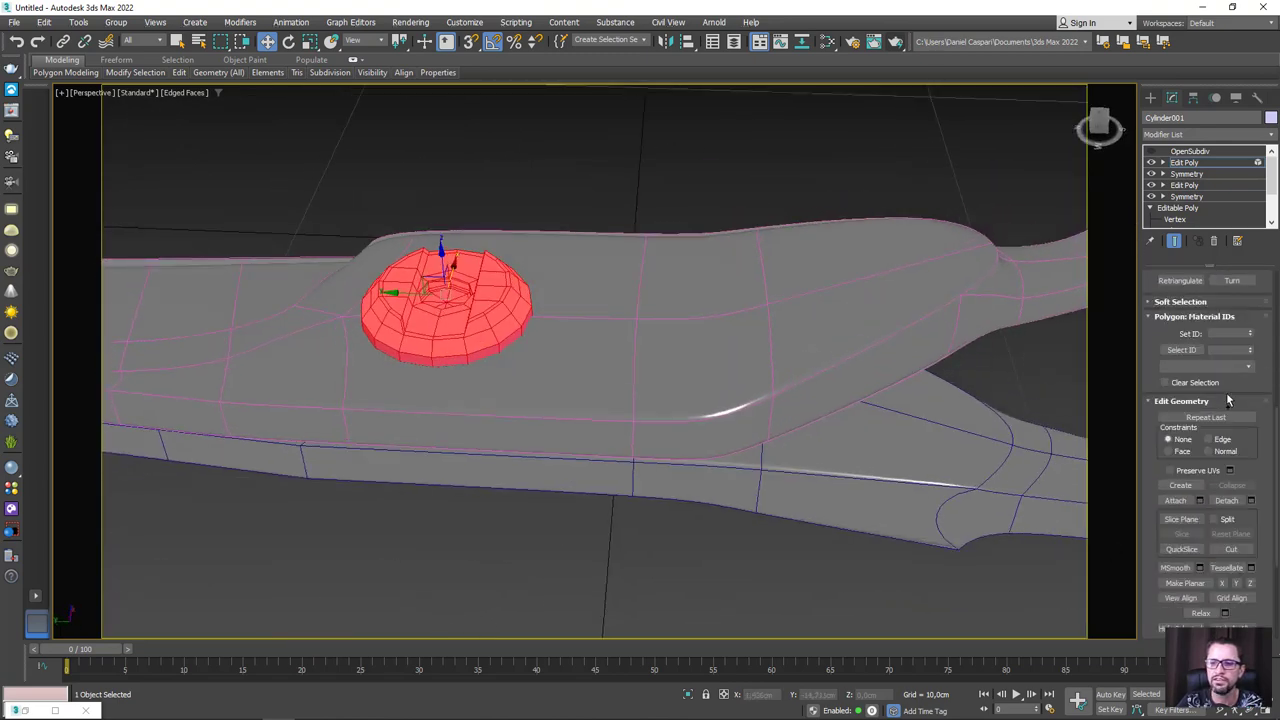
click(1189, 151)
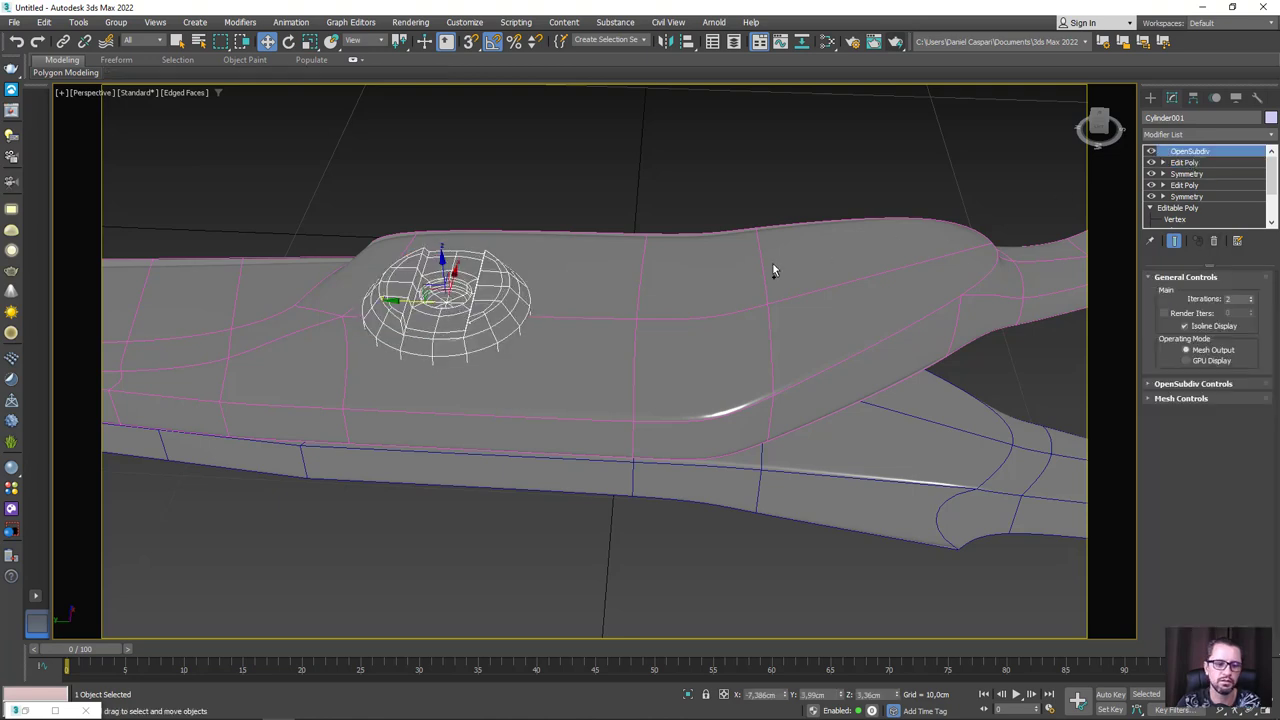
Turn off edged faces, frame the whole scissors, and start a V-Ray render
key(F4)
scroll(766, 320, down, 5)
mouse_move(749, 351)
alt+middle_down()
mouse_move(542, 367)
mouse_move(617, 361)
alt+middle_up()
click(895, 42)
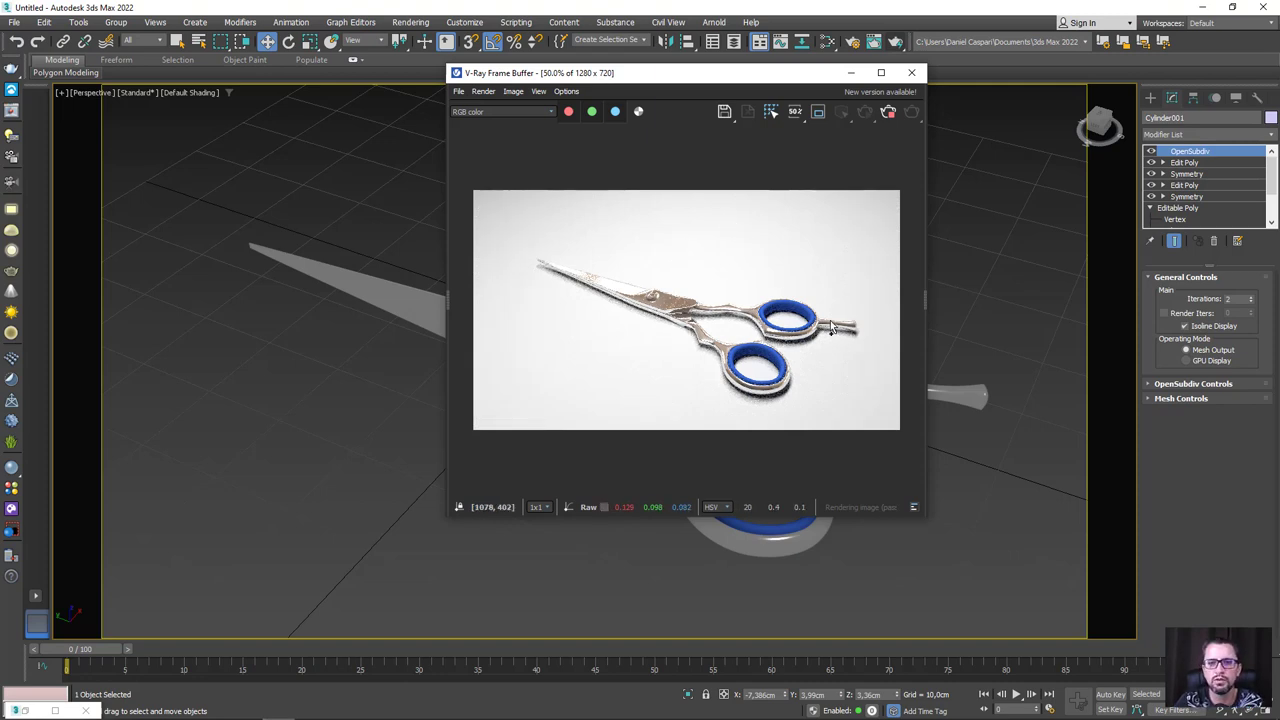
Close the V-Ray frame buffer and bring the overhead plane light into view
click(911, 73)
scroll(837, 173, down, 5)
middle_drag(824, 152, 774, 423)
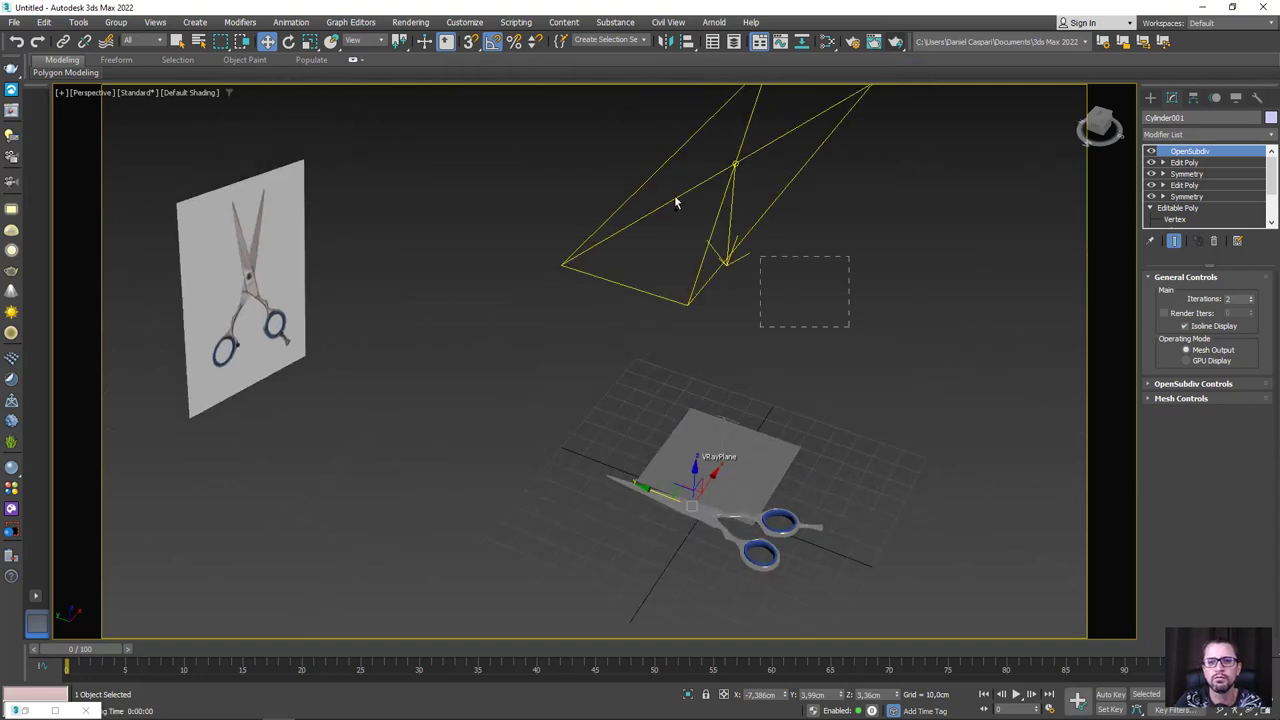
Select the overhead plane light and raise it higher above the scissors
drag(848, 326, 674, 200)
mouse_move(881, 320)
alt+middle_down()
mouse_move(843, 314)
mouse_move(773, 187)
alt+middle_up()
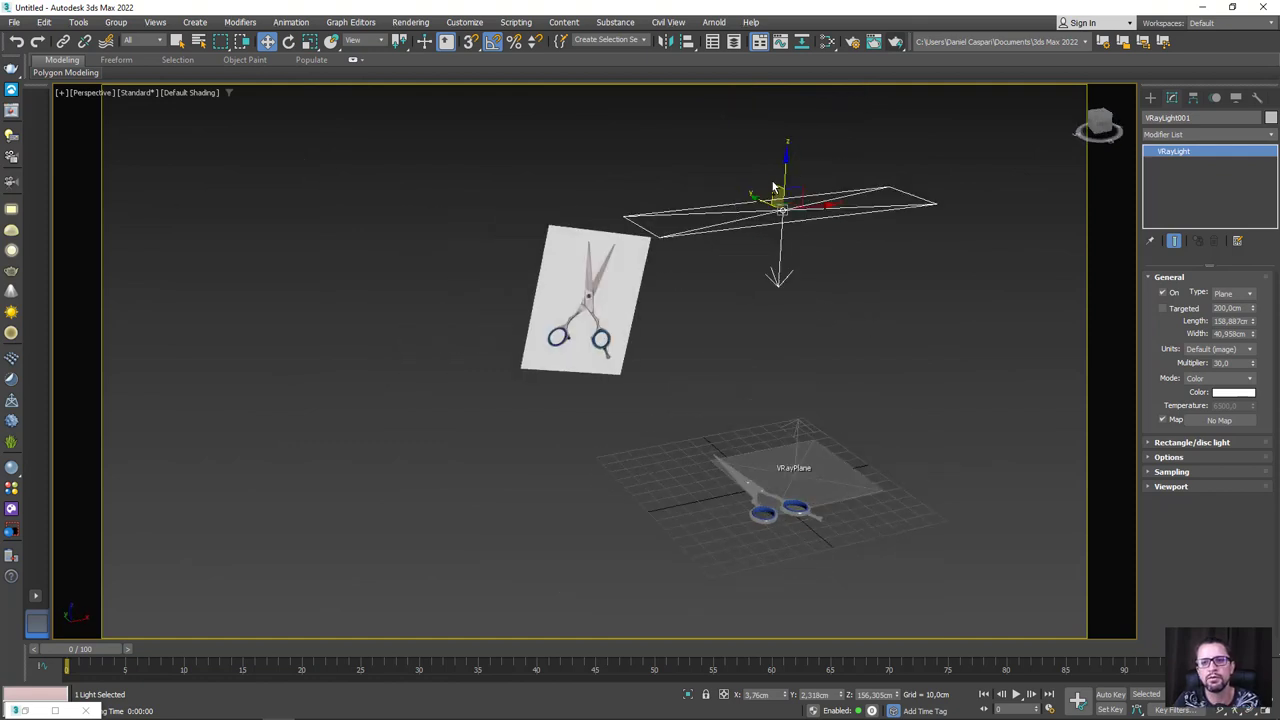
drag(785, 173, 785, 120)
middle_drag(785, 213, 785, 268)
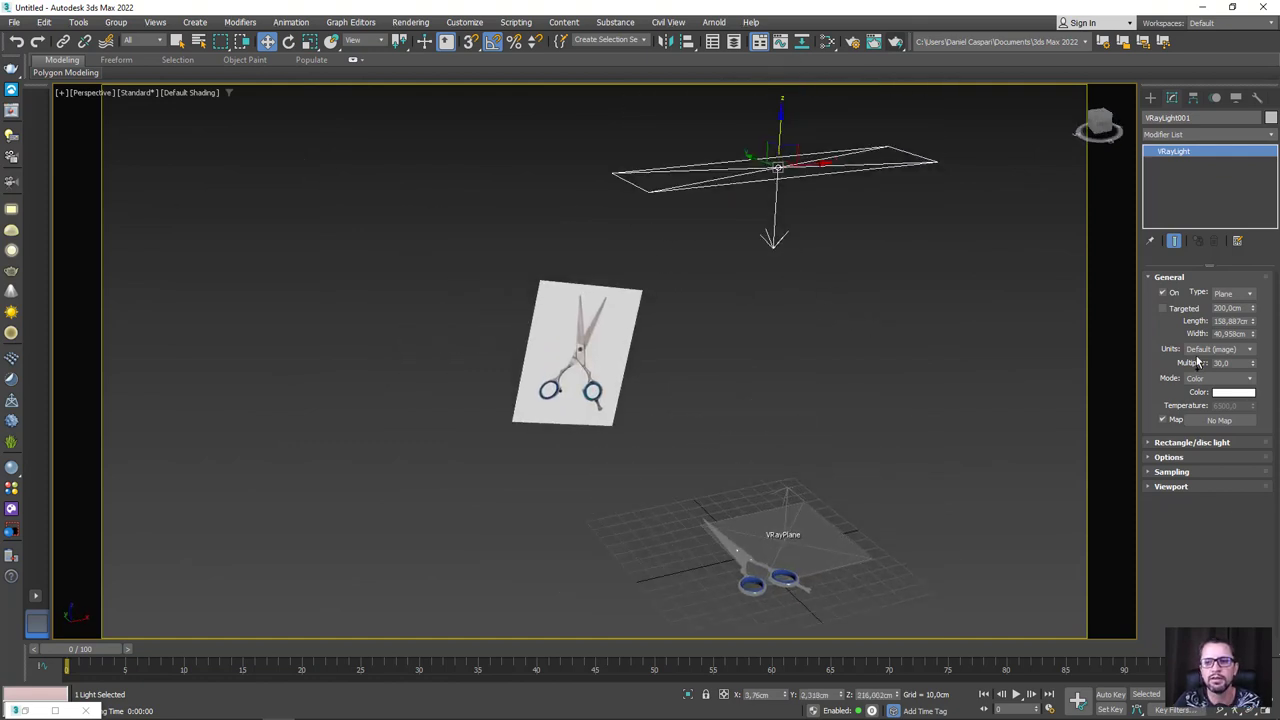
text(1)
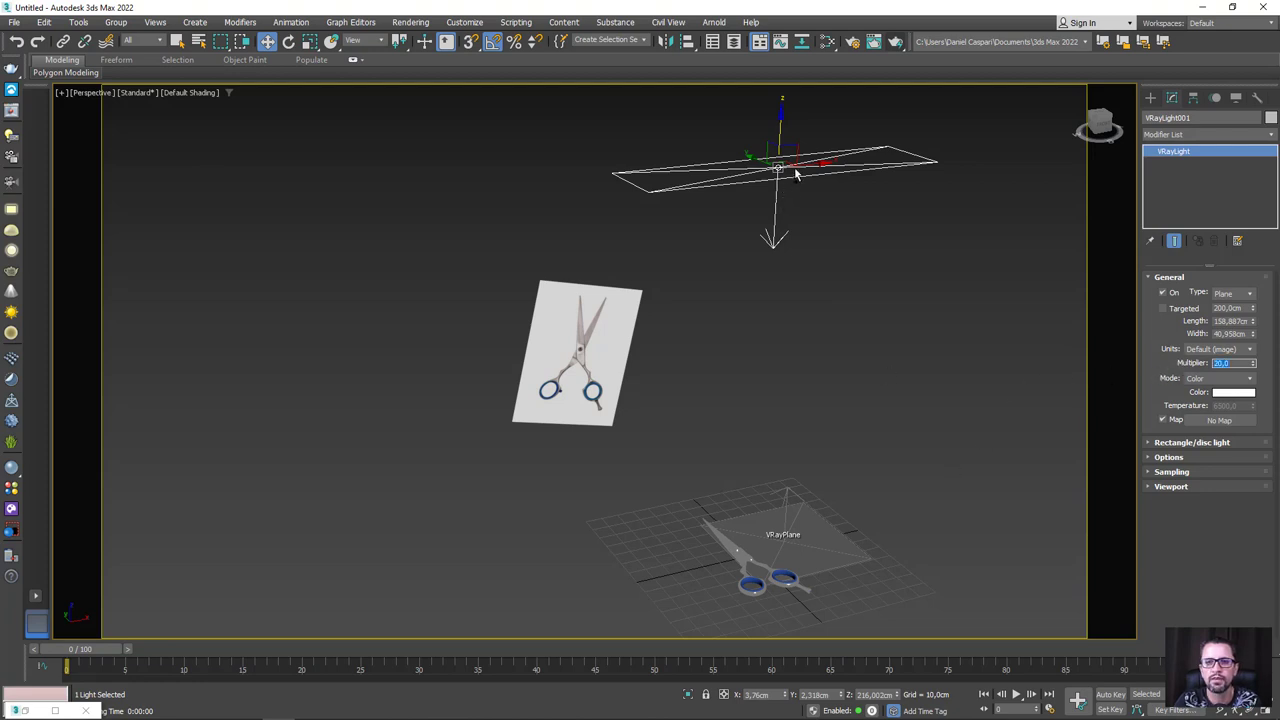
Clone the light as an instance, stand it upright, and resize it to about 92 cm
shift+drag(790, 170, 346, 410)
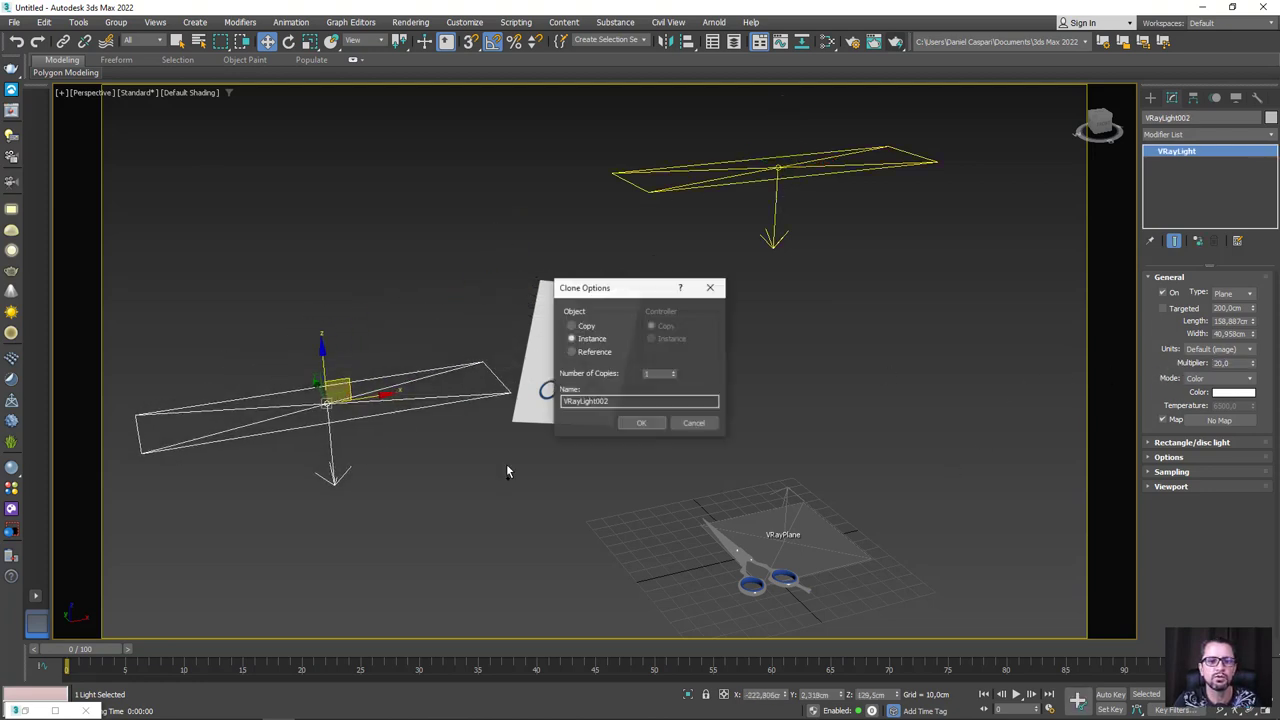
click(641, 422)
key(e)
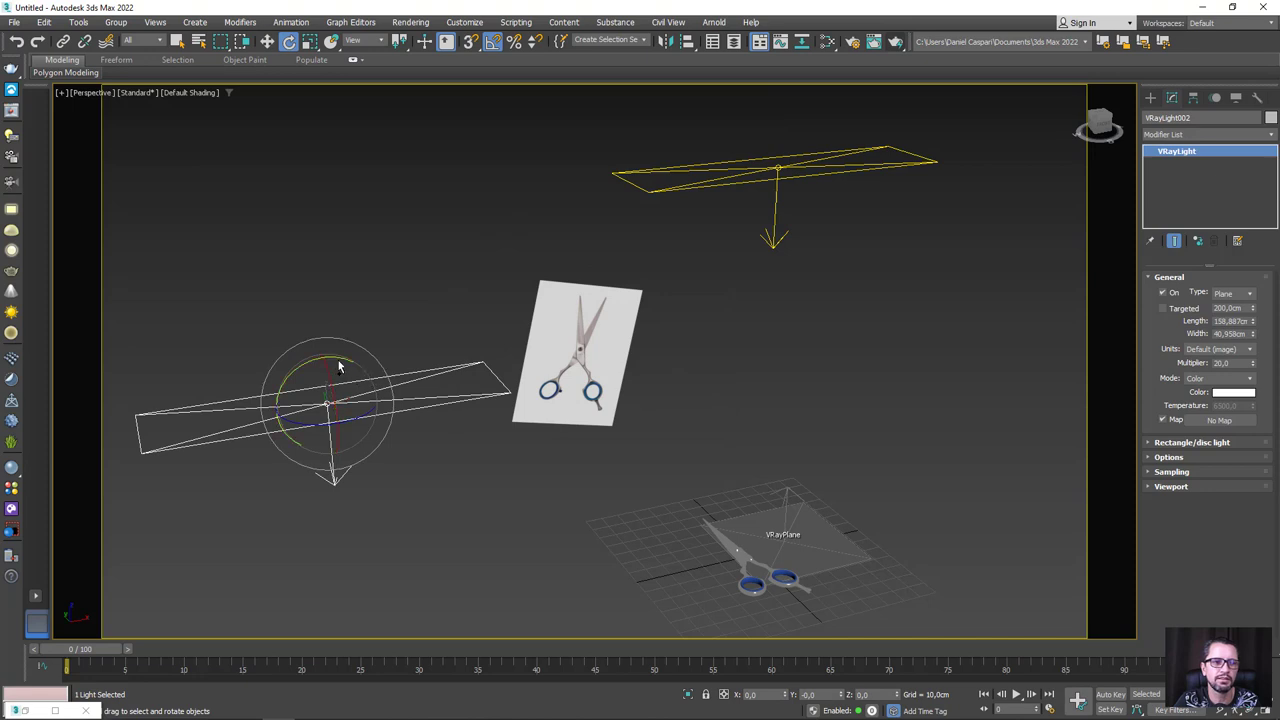
drag(338, 366, 651, 413)
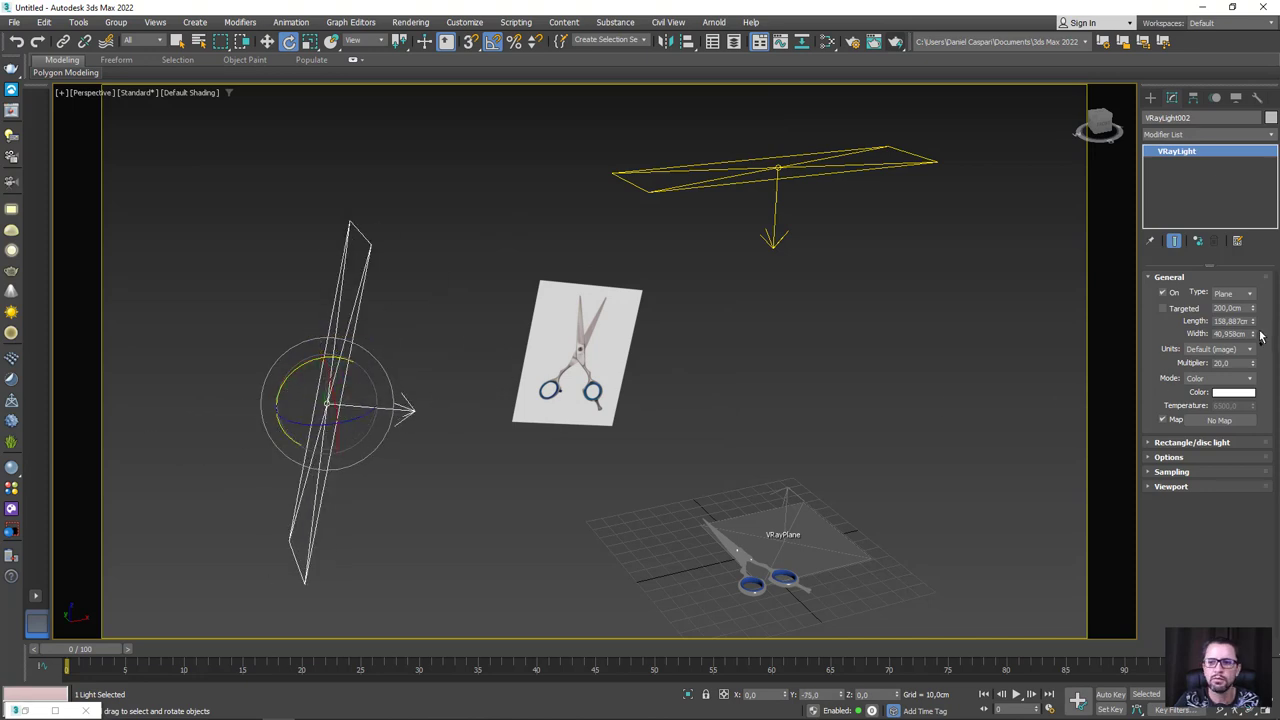
drag(1255, 341, 1251, 350)
alt+middle_drag(701, 302, 799, 231)
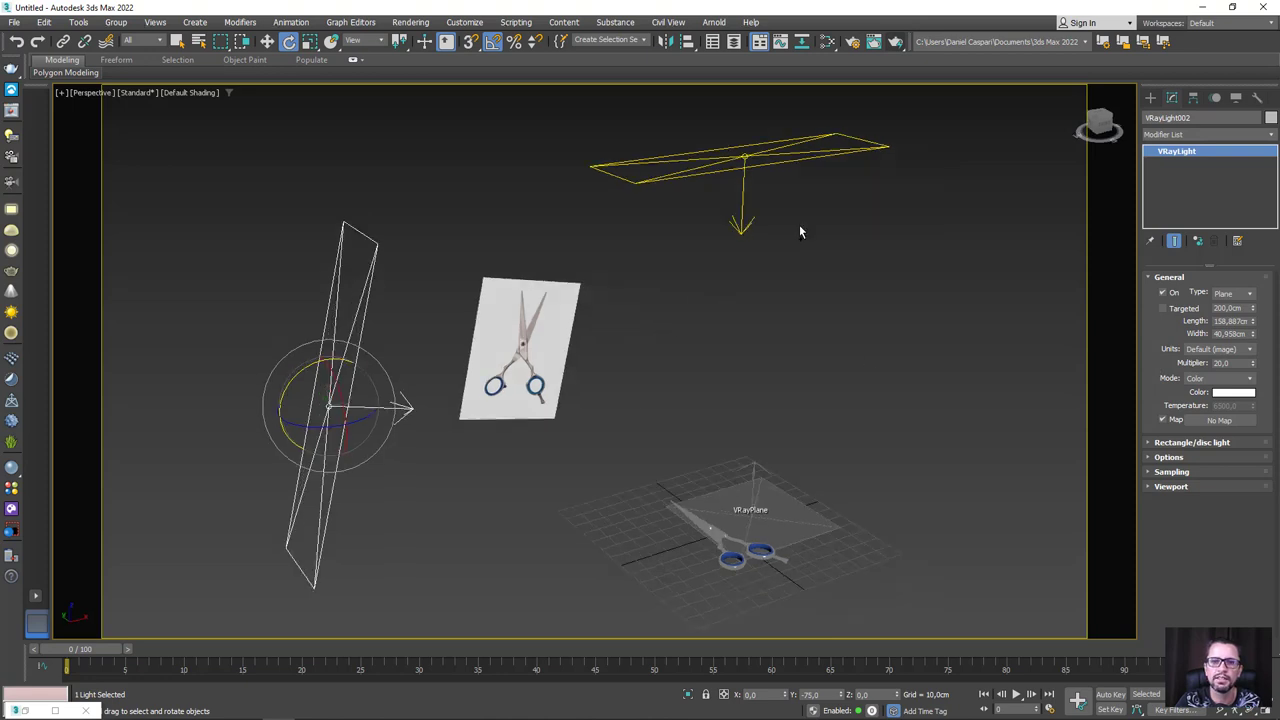
click(1198, 242)
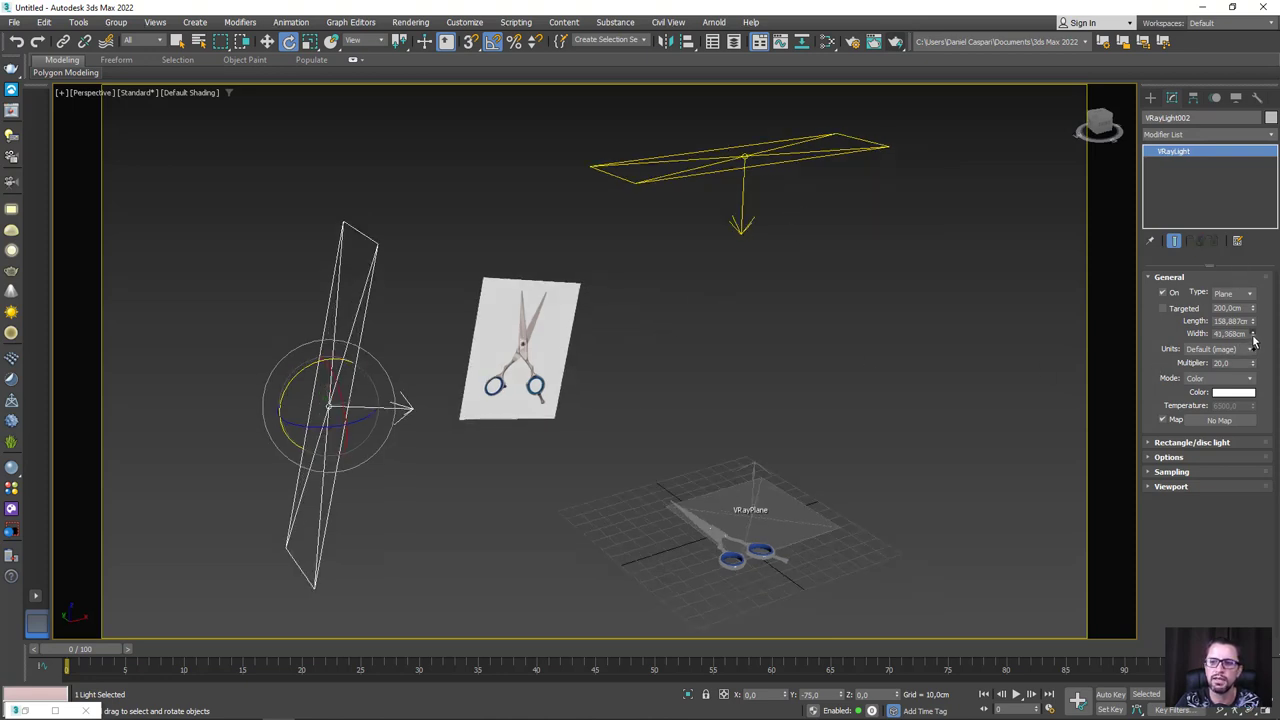
drag(1252, 321, 1249, 352)
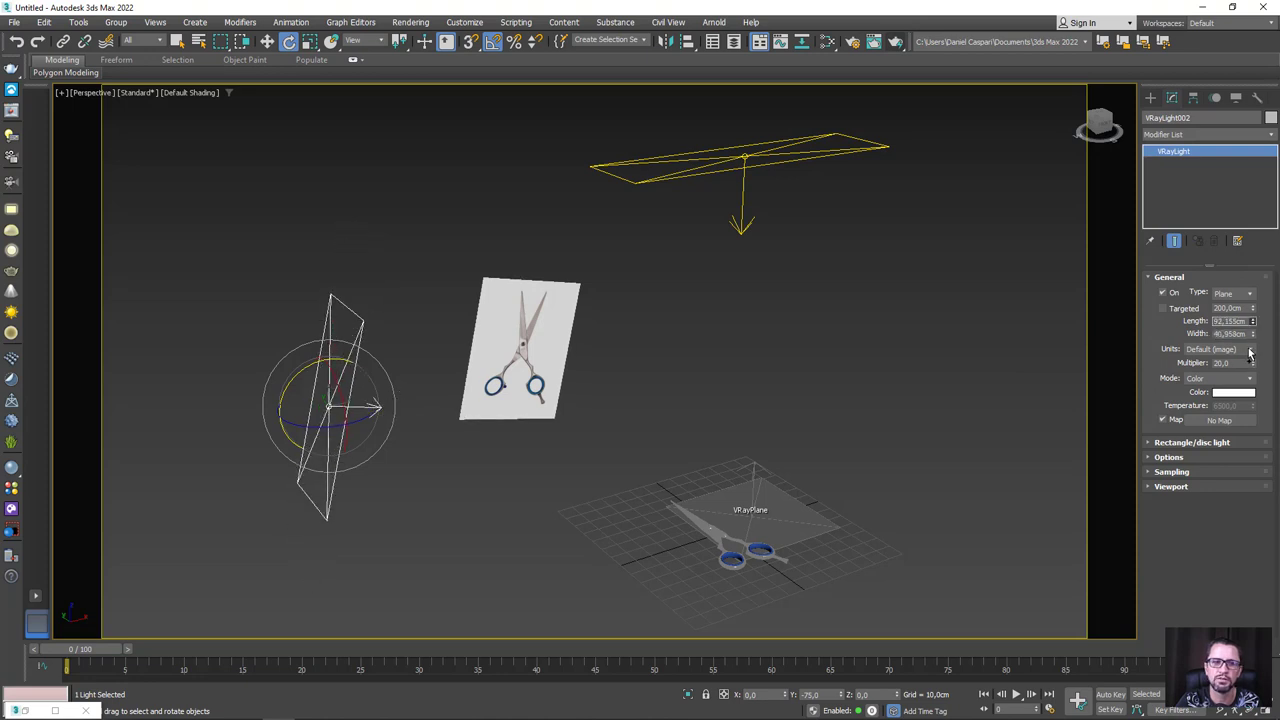
mouse_move(748, 437)
alt+middle_down()
mouse_move(768, 349)
mouse_move(463, 299)
alt+middle_up()
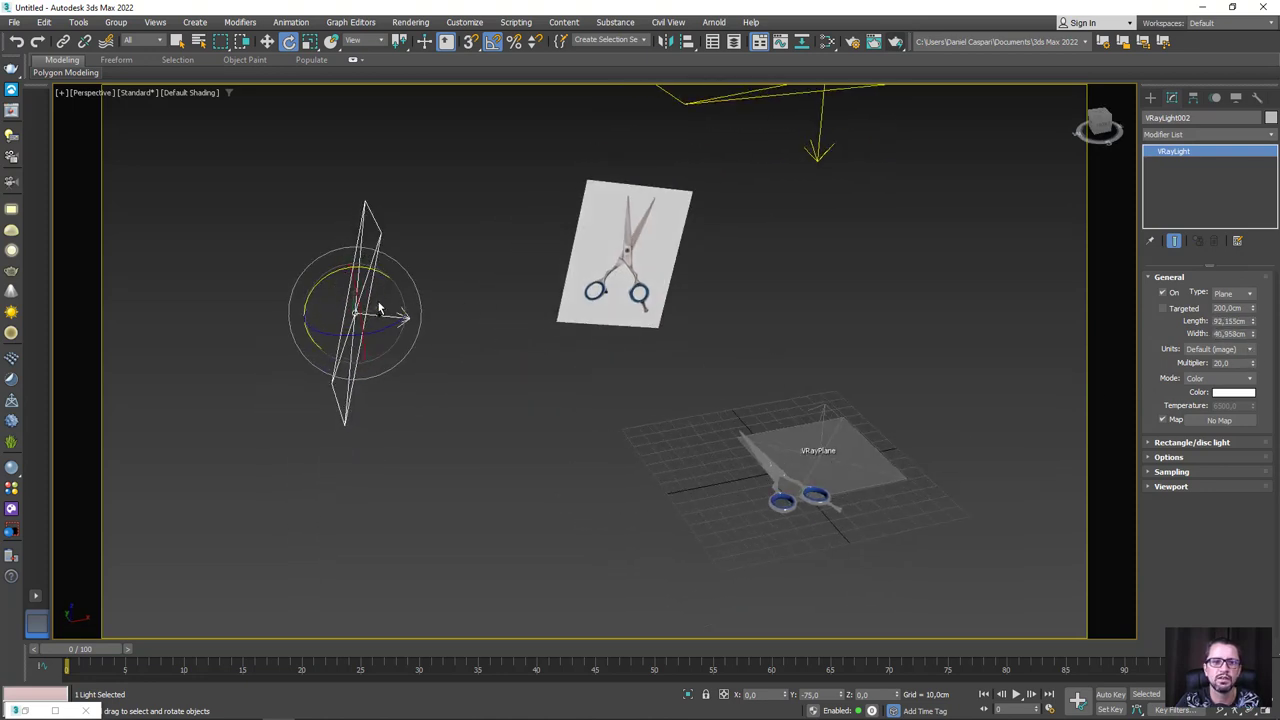
Clone the side light as an independent copy to the right and rotate it toward the scissors
key(w)
shift+drag(357, 313, 1062, 214)
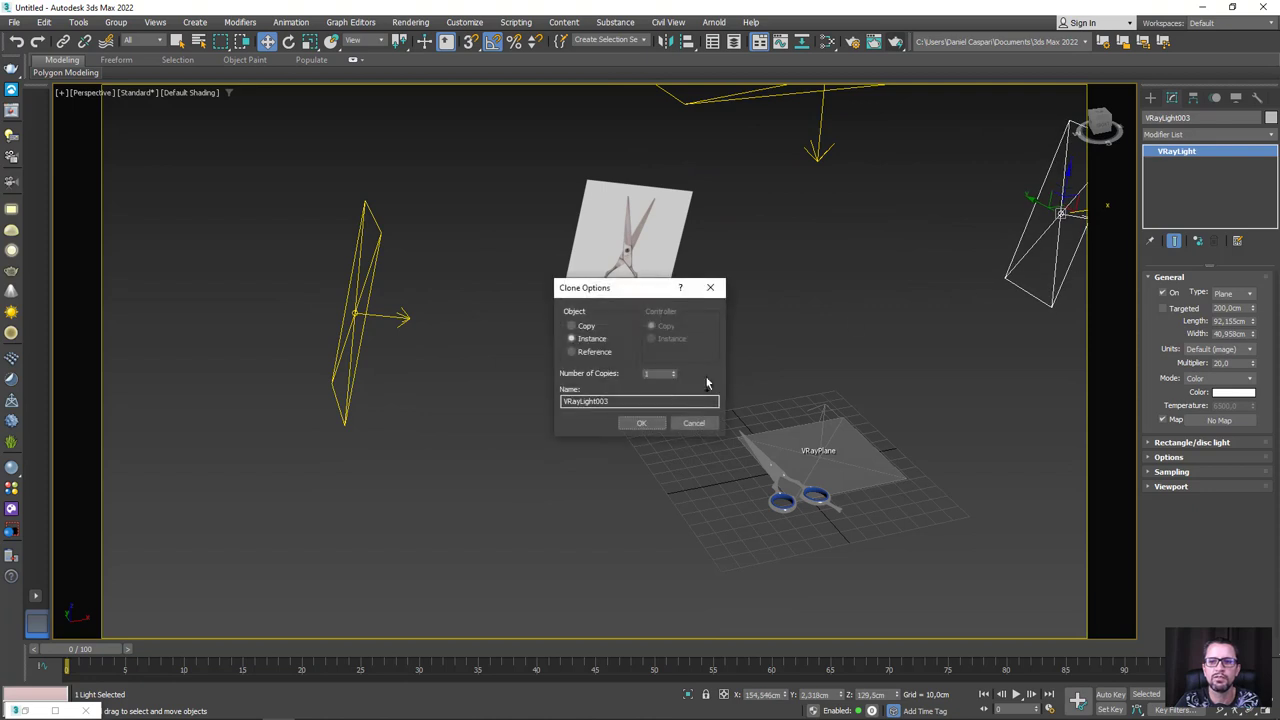
click(572, 325)
click(641, 422)
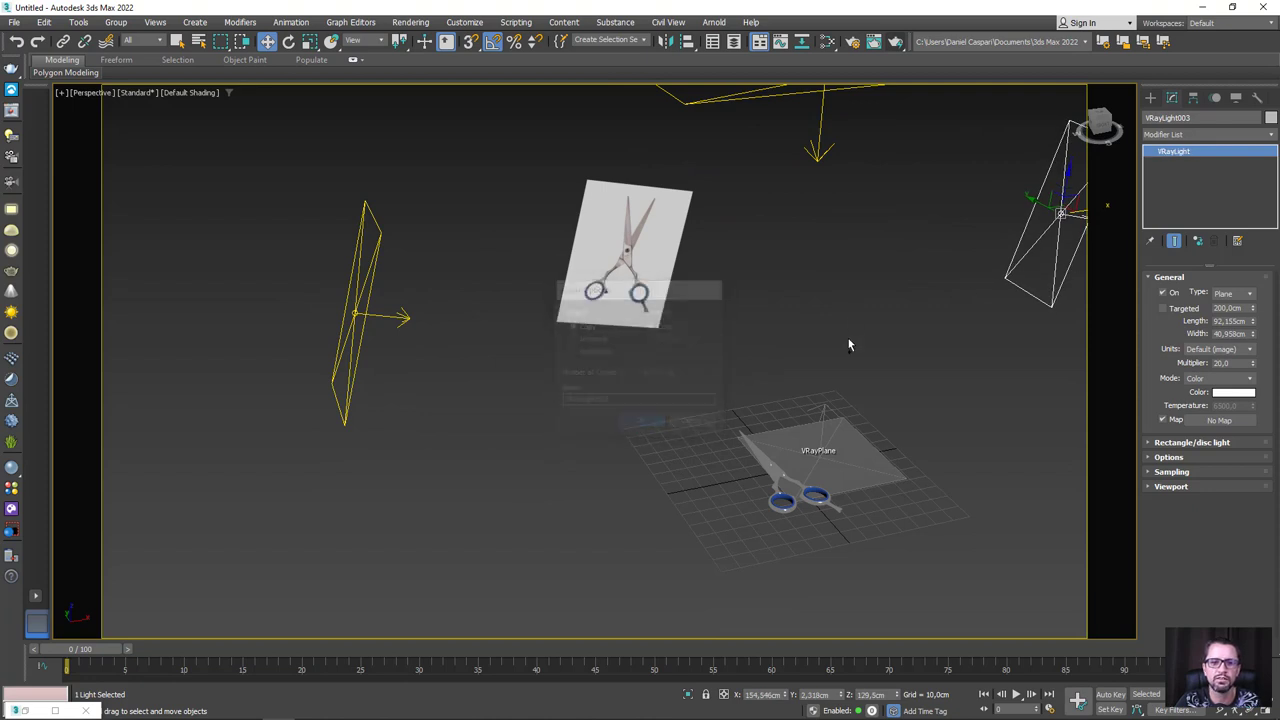
mouse_move(849, 345)
alt+middle_down()
mouse_move(811, 344)
mouse_move(1037, 269)
alt+middle_up()
key(e)
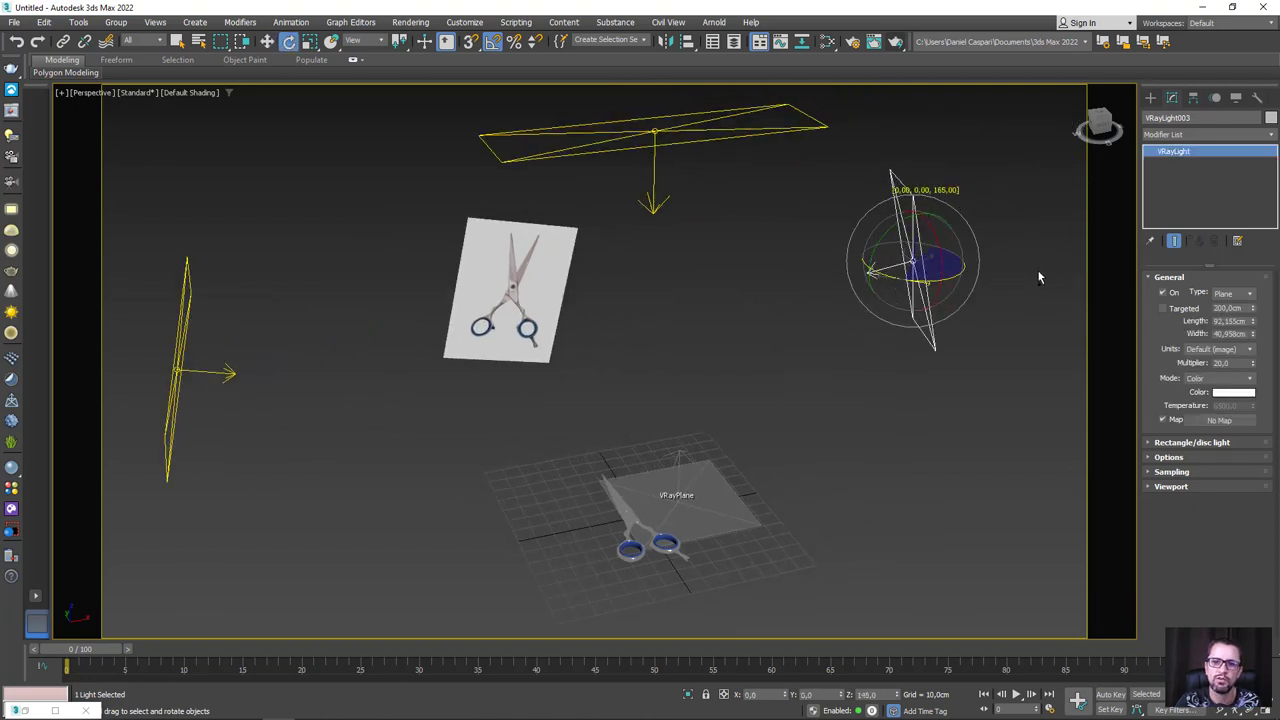
drag(978, 266, 973, 294)
key(w)
mouse_move(973, 294)
alt+middle_down()
mouse_move(971, 350)
mouse_move(973, 316)
mouse_move(786, 420)
mouse_move(780, 323)
alt+middle_up()
Frame the view on the scissors and ground plane, orbiting to a closer angle
drag(589, 494, 589, 494)
key(z)
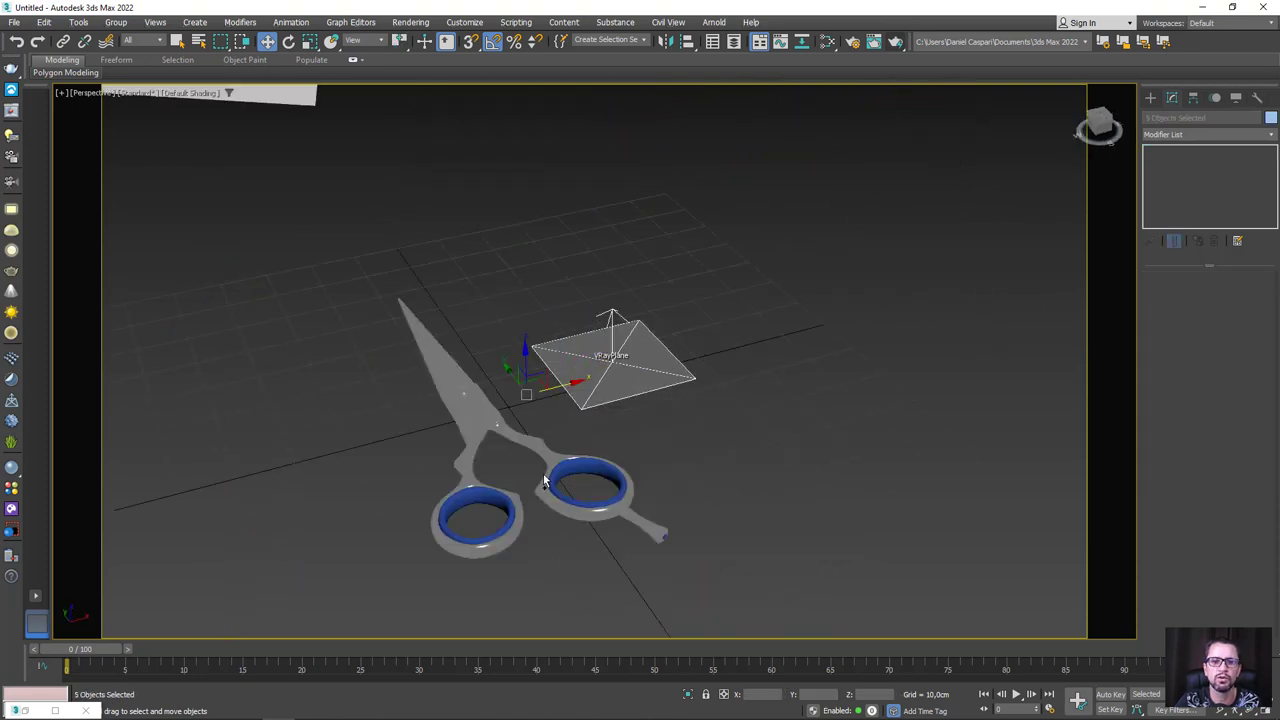
alt+middle_drag(600, 470, 737, 437)
scroll(780, 376, up, 5)
alt+middle_drag(780, 376, 850, 371)
scroll(758, 392, down, 2)
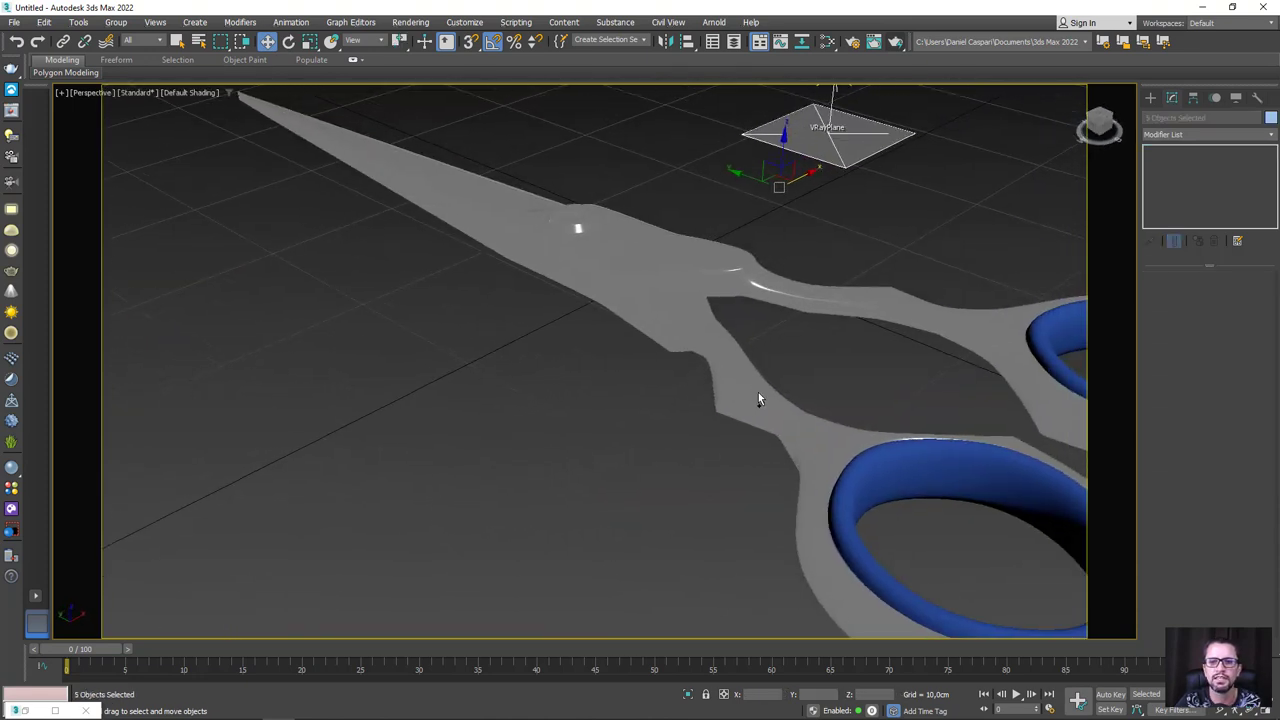
scroll(769, 396, down, 2)
scroll(656, 373, down, 2)
scroll(617, 387, down, 1)
mouse_move(617, 388)
alt+middle_down()
mouse_move(626, 407)
mouse_move(635, 393)
mouse_move(571, 376)
alt+middle_up()
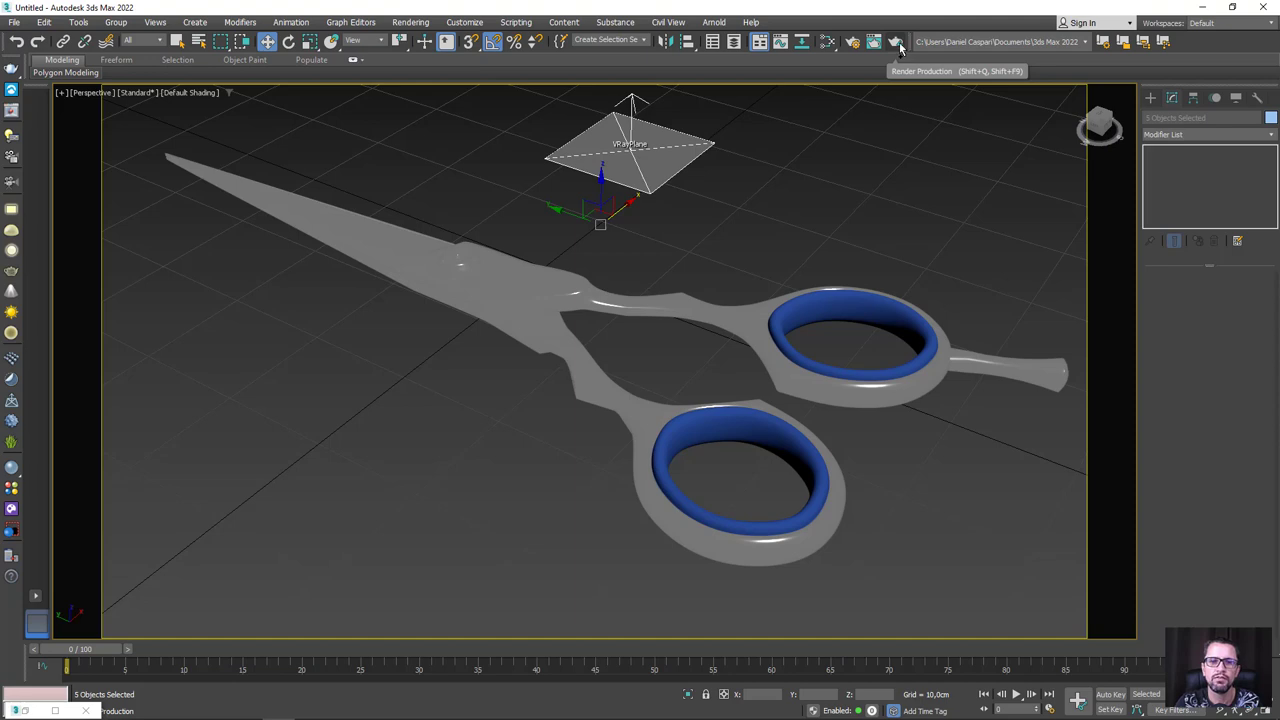
Render with V-Ray, close the frame buffer, and clear the selection
click(896, 43)
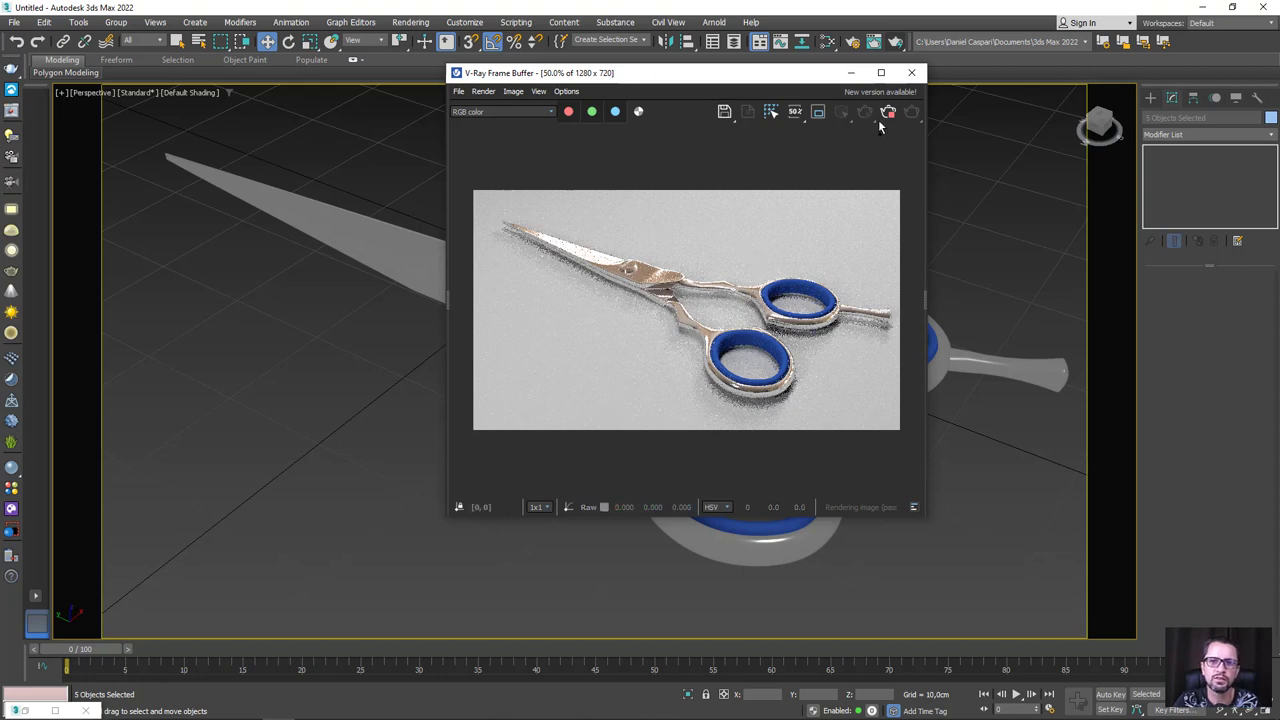
click(911, 72)
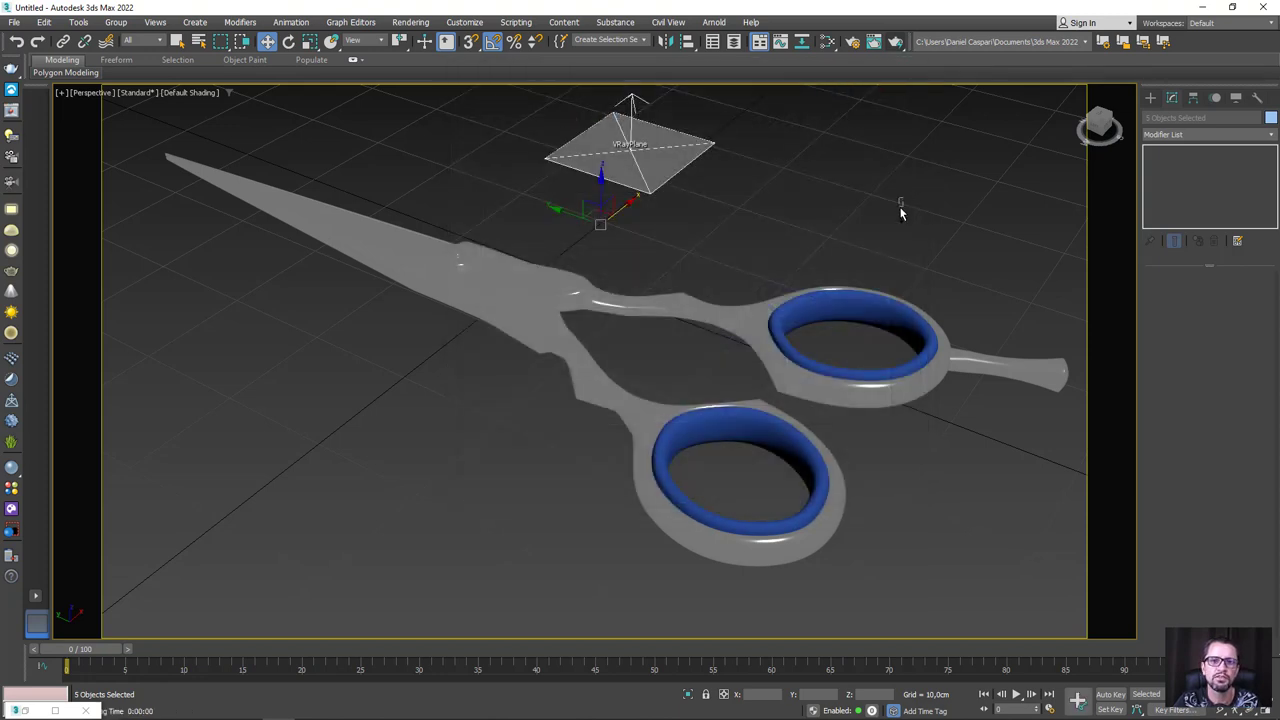
click(857, 247)
Select all parts of the scissors and clone them down and to the left
drag(556, 462, 766, 404)
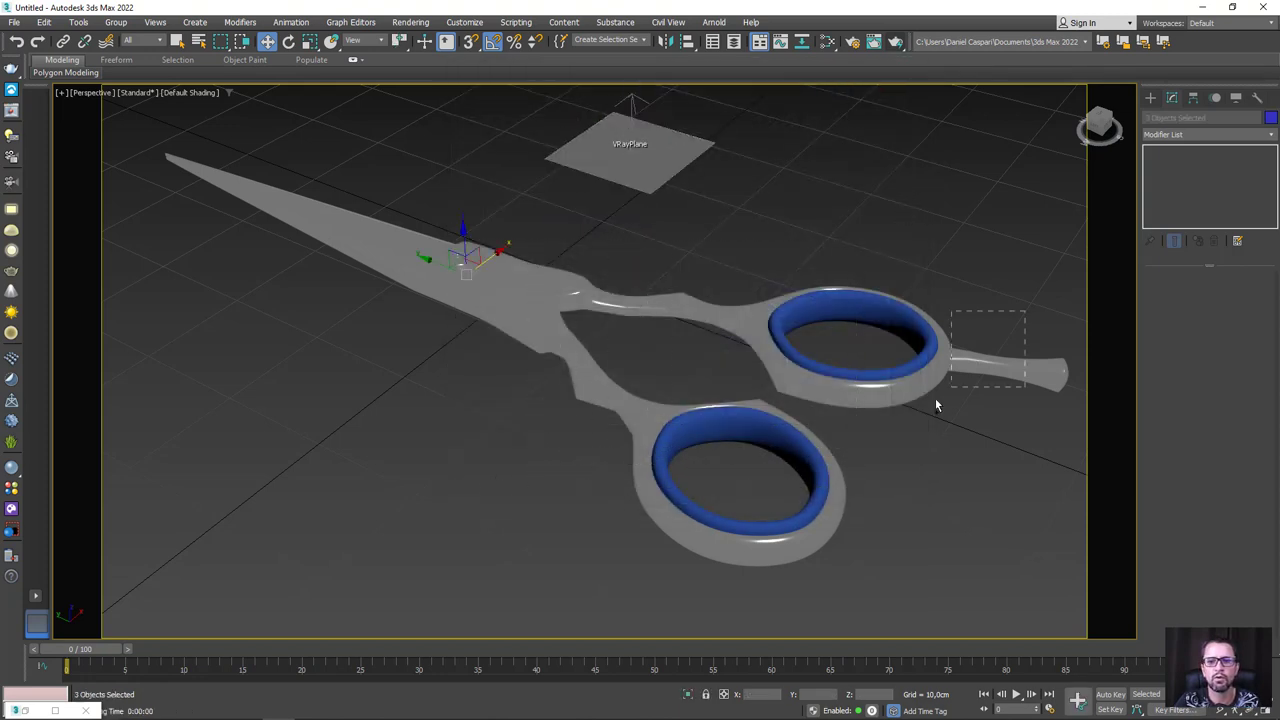
scroll(531, 290, down, 3)
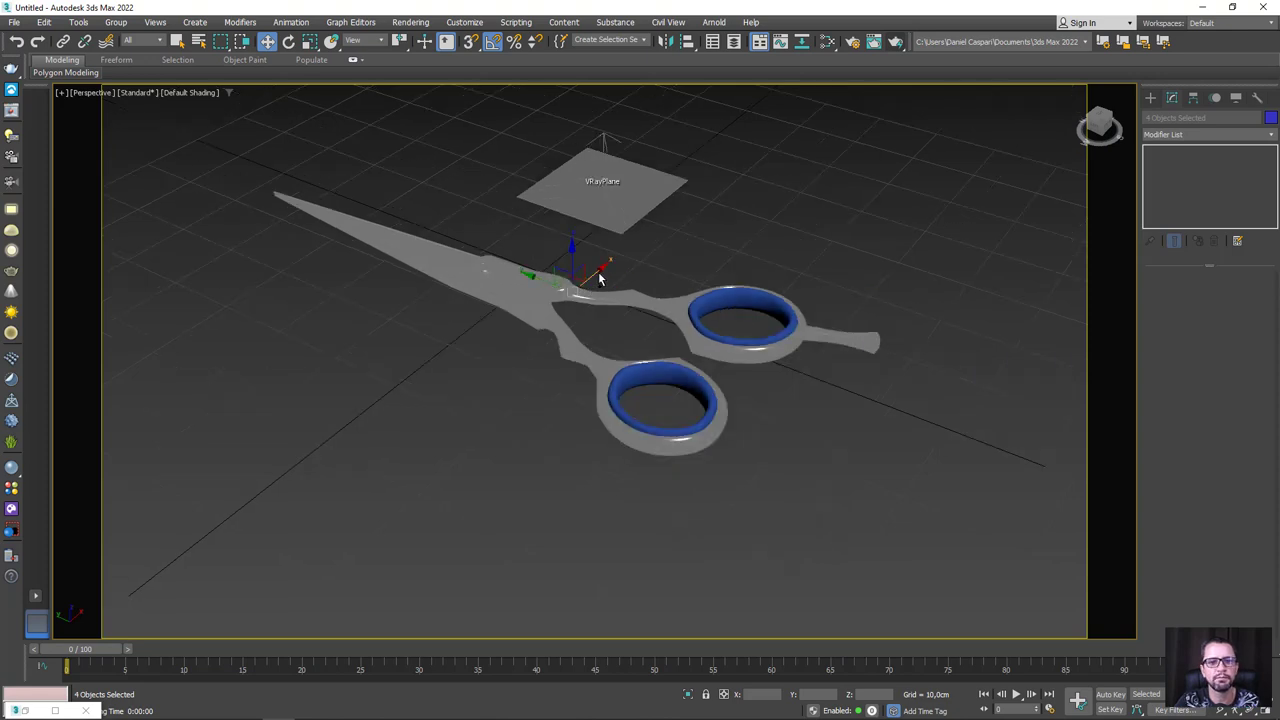
shift+drag(600, 279, 480, 374)
click(646, 424)
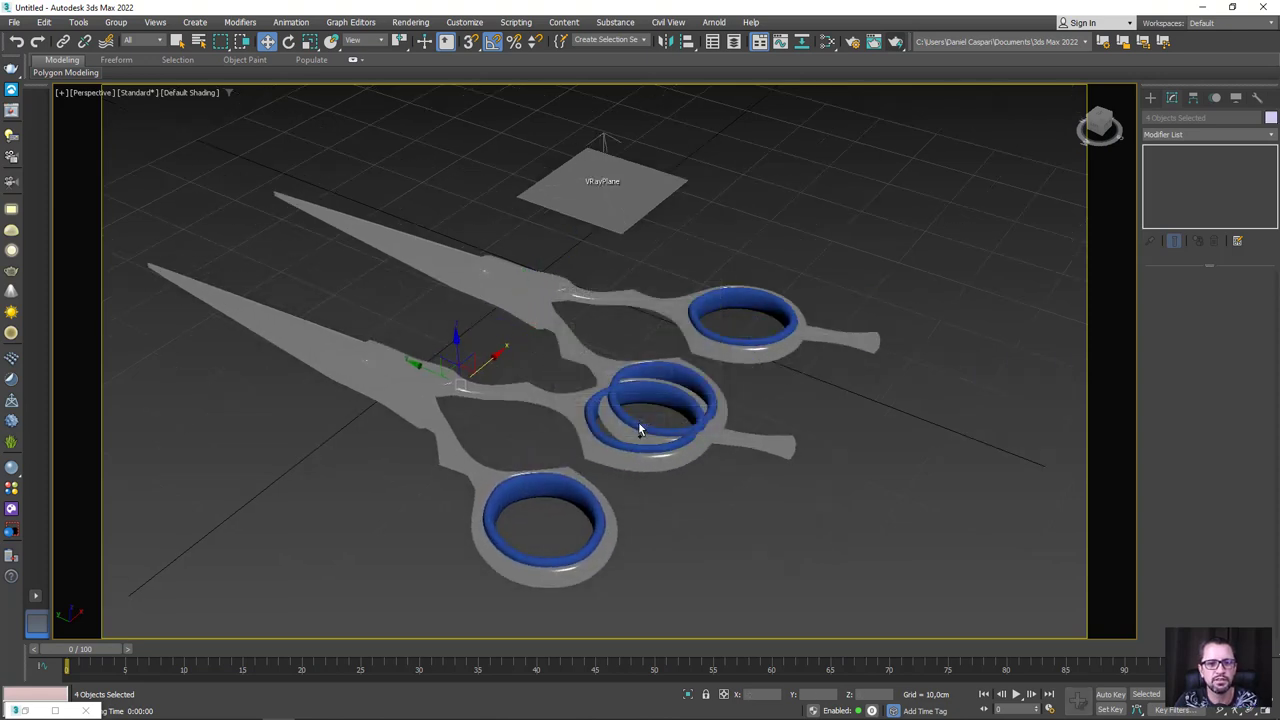
Rotate the cloned scissors around by about 180°
key(e)
drag(446, 370, 380, 465)
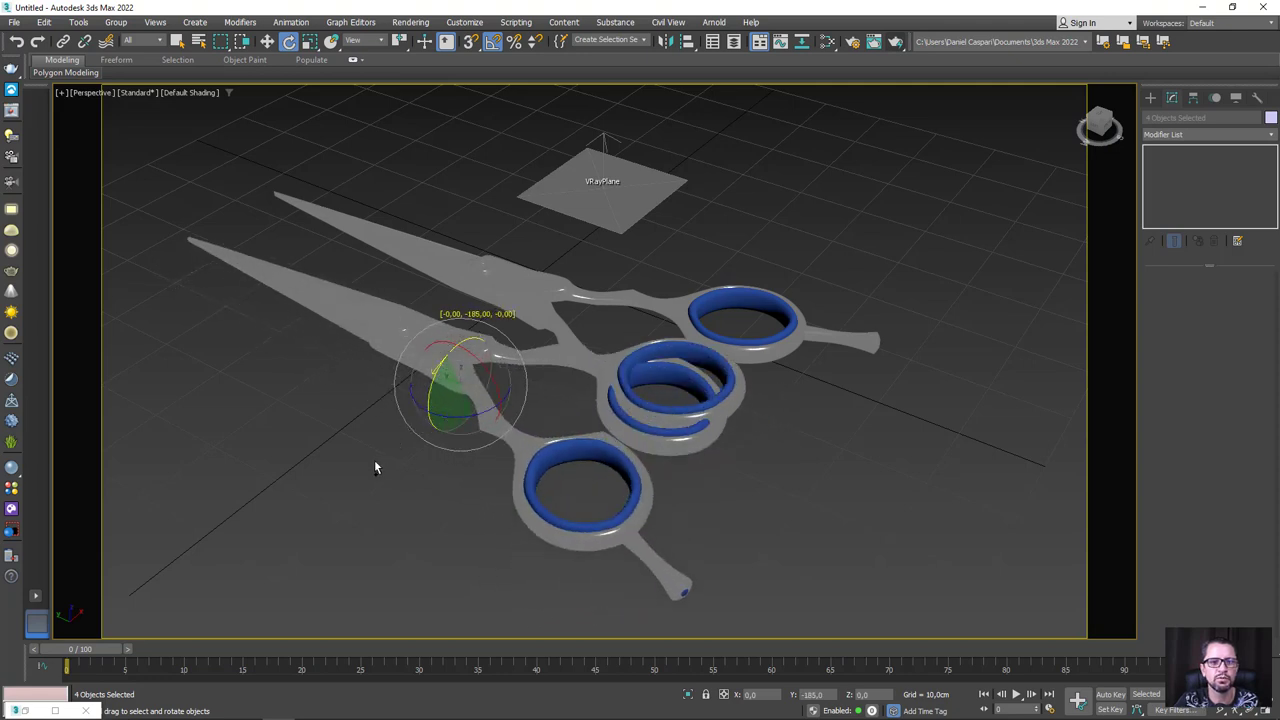
drag(380, 465, 379, 458)
mouse_move(461, 428)
mouse_down()
mouse_move(472, 392)
mouse_move(412, 368)
mouse_move(290, 362)
mouse_move(296, 339)
mouse_up()
key(w)
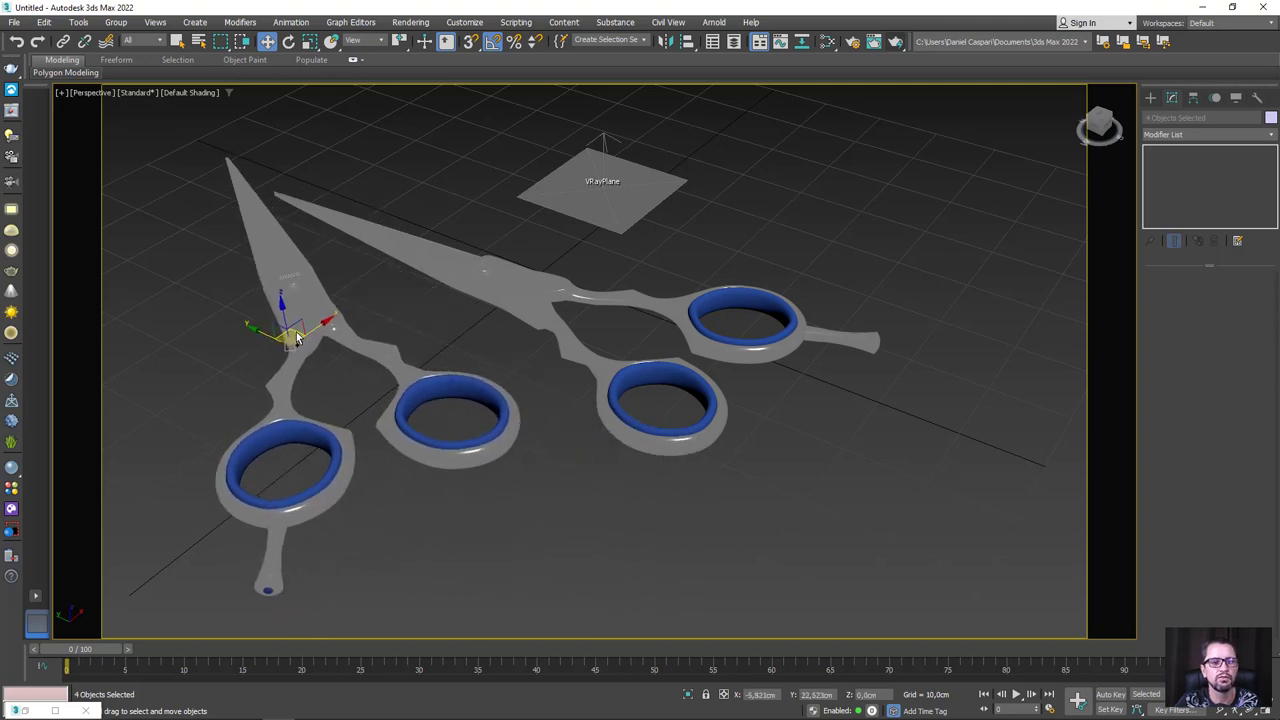
Select the handle-tip cylinder of the first scissors and pick its elements in Element mode
key(e)
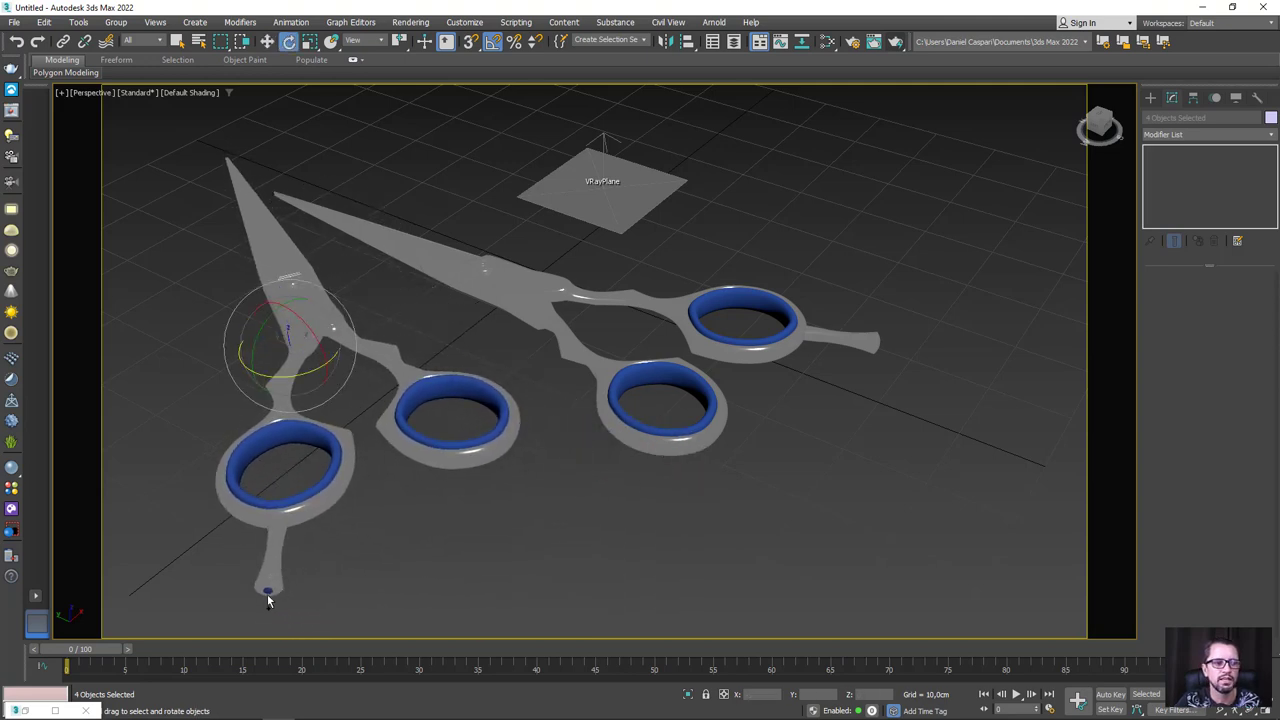
scroll(394, 480, up, 3)
scroll(421, 461, up, 4)
scroll(414, 450, up, 4)
scroll(410, 445, up, 3)
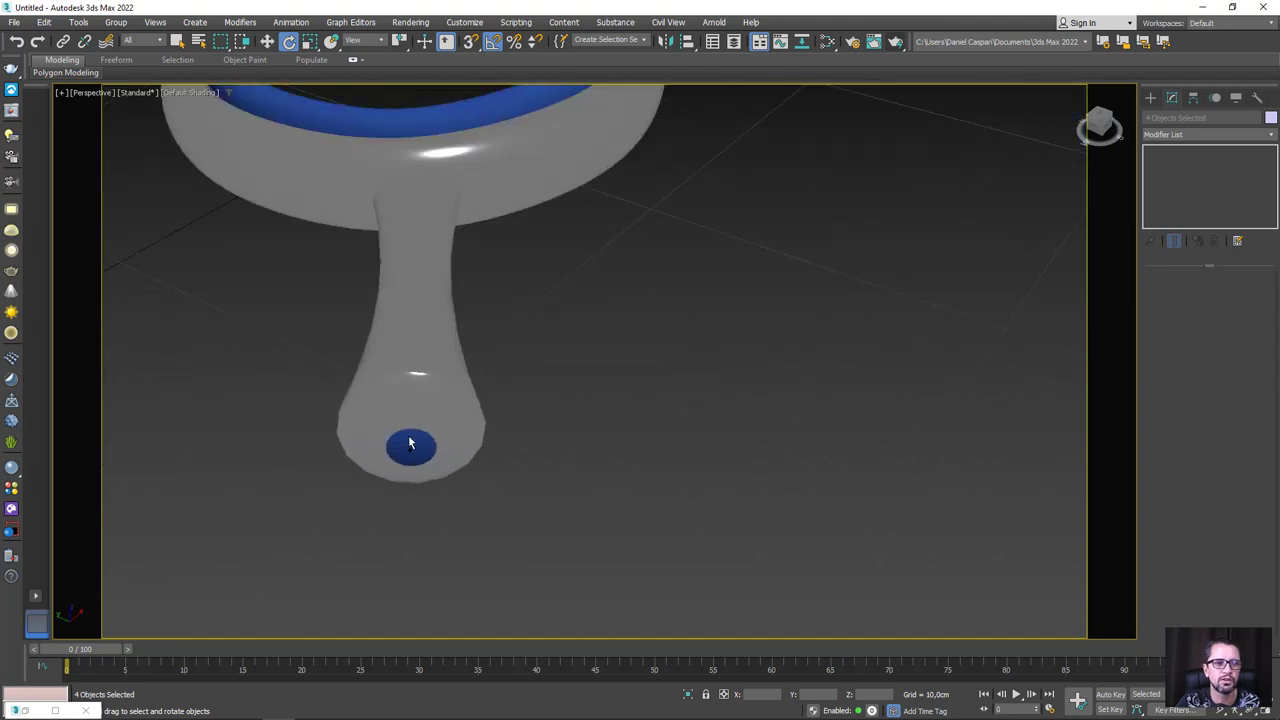
scroll(410, 444, down, 5)
click(418, 440)
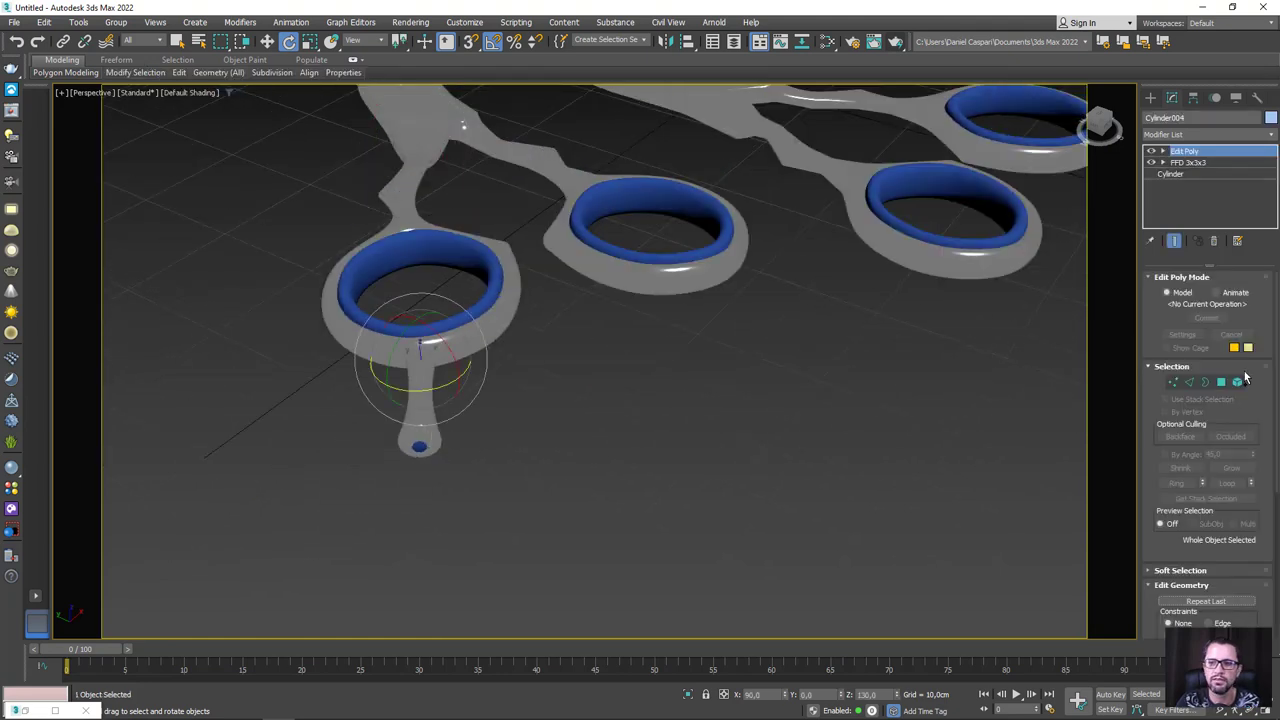
click(1238, 381)
drag(531, 494, 440, 445)
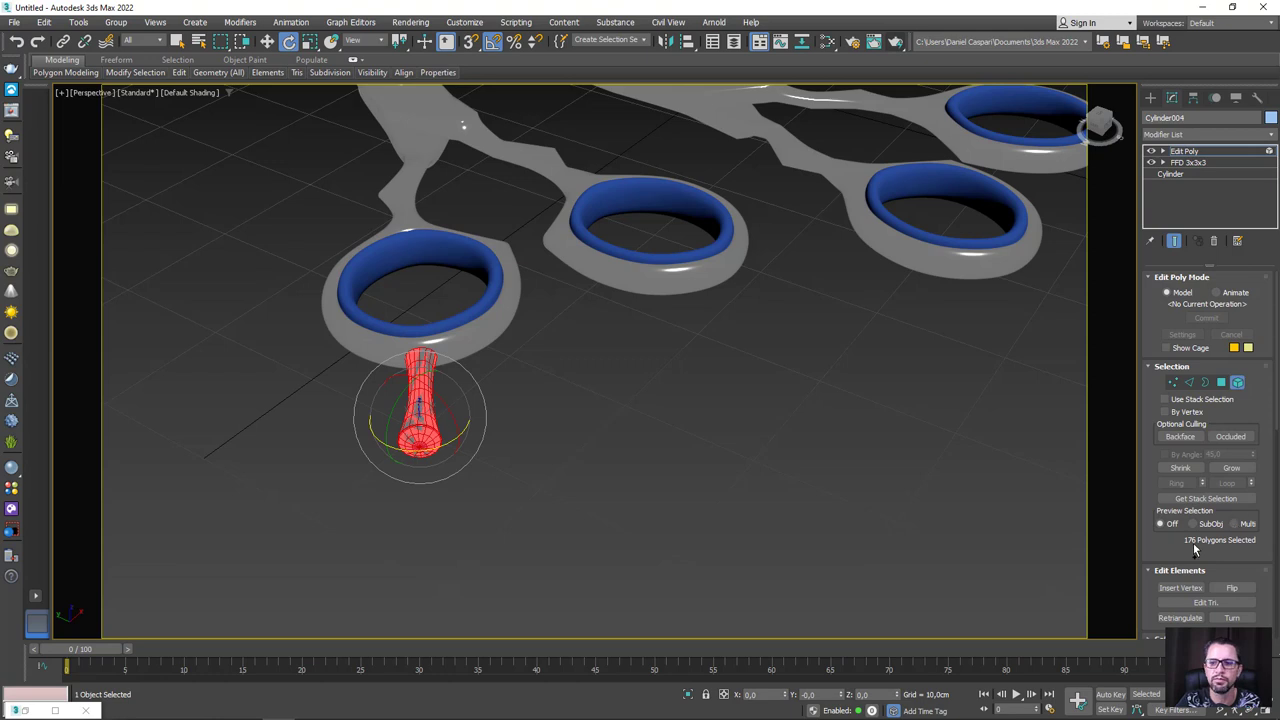
Return to the Edit Poly top level, then inspect the second scissors' handle tip, Cylinder002, at element level
scroll(1193, 548, down, 5)
scroll(1253, 397, down, 1)
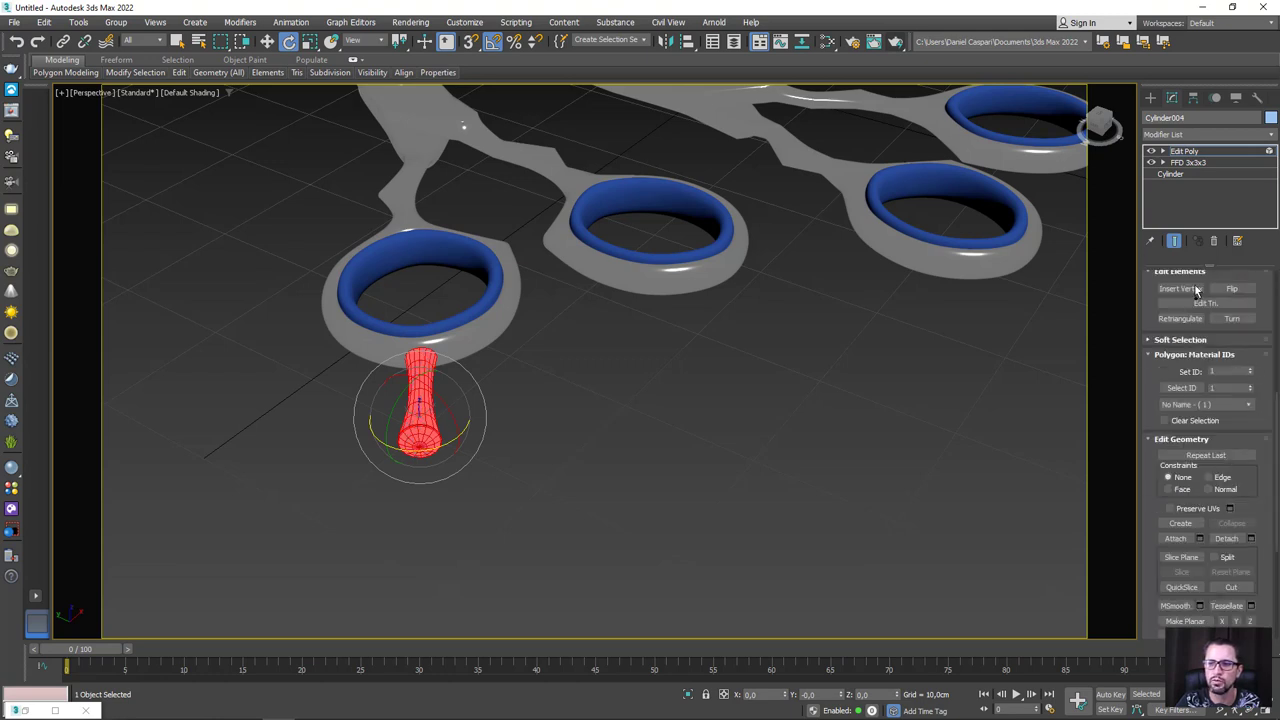
click(1184, 151)
alt+middle_drag(1005, 248, 721, 397)
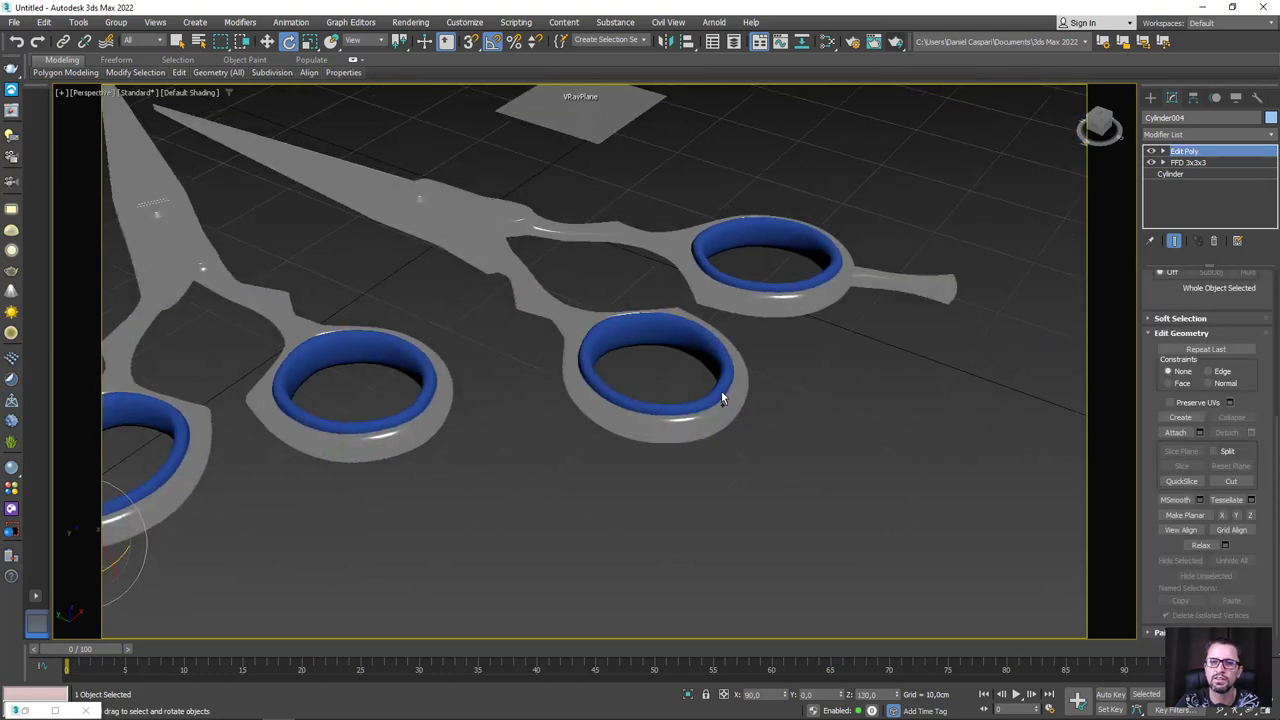
click(911, 287)
click(1190, 207)
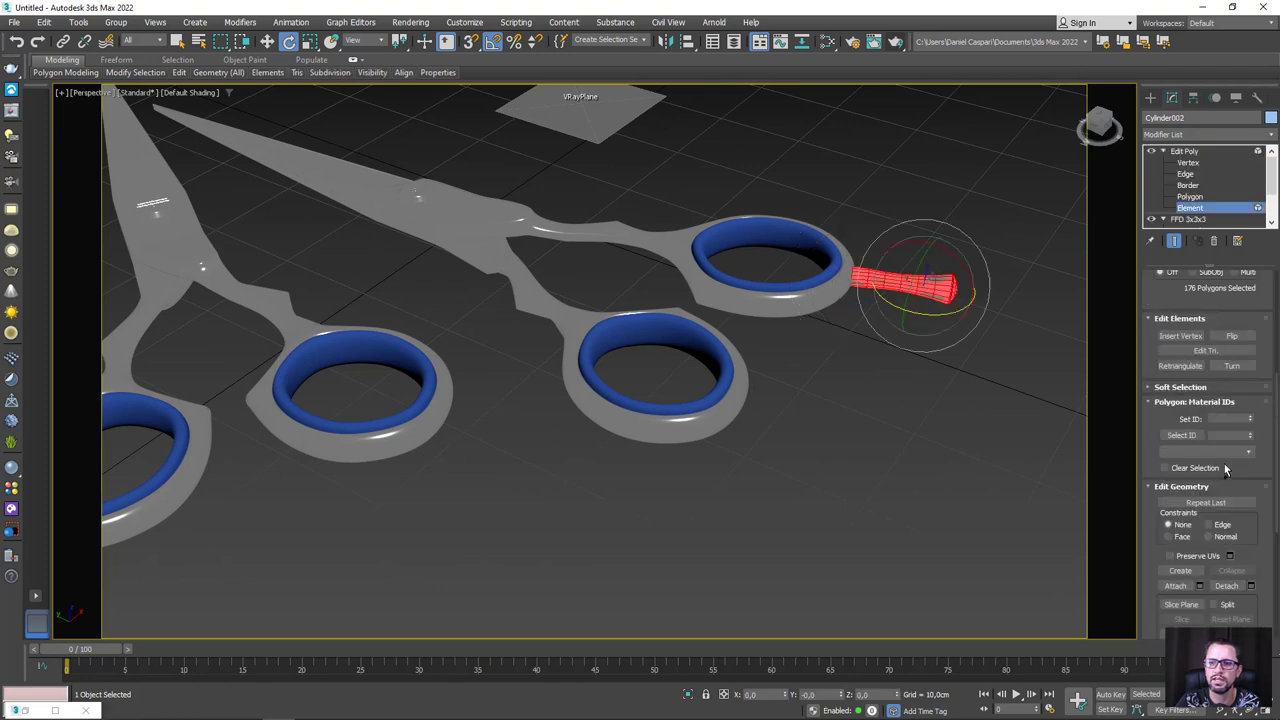
click(1184, 151)
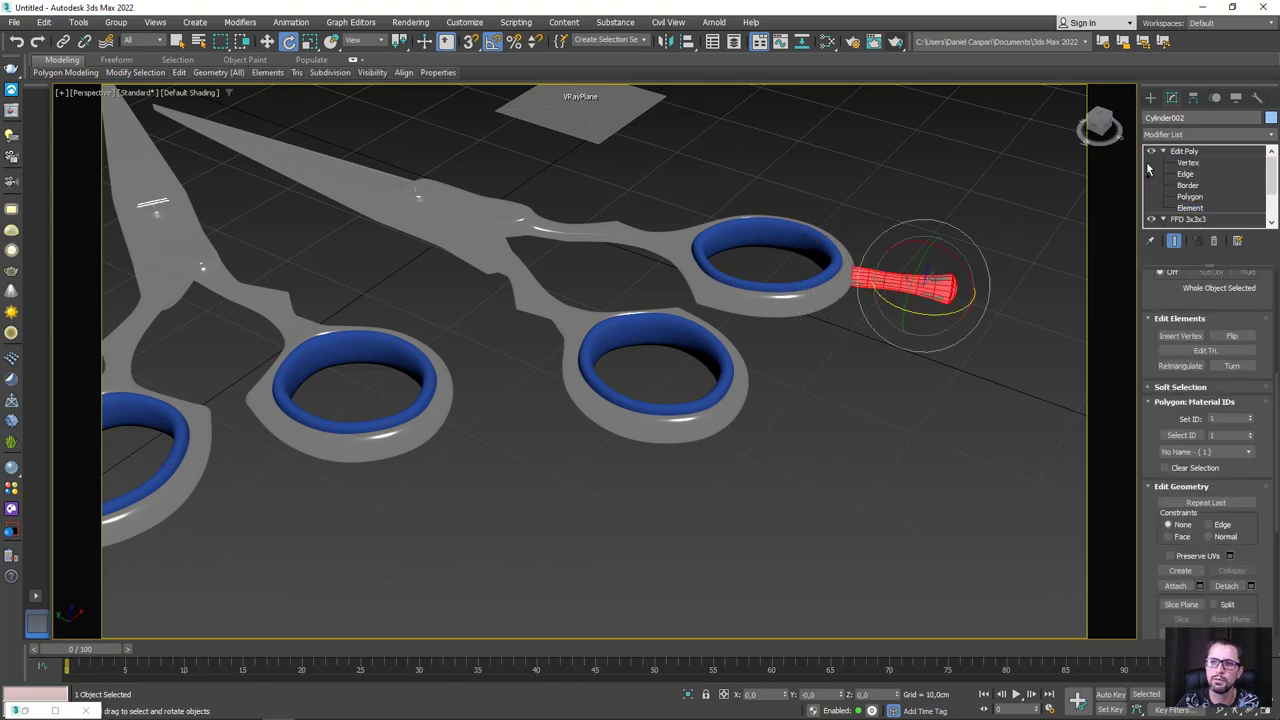
Orbit the perspective view to a lower, closer angle showing both full scissors
alt+middle_drag(900, 300, 754, 346)
scroll(786, 380, down, 2)
scroll(790, 413, up, 2)
alt+middle_drag(790, 413, 718, 443)
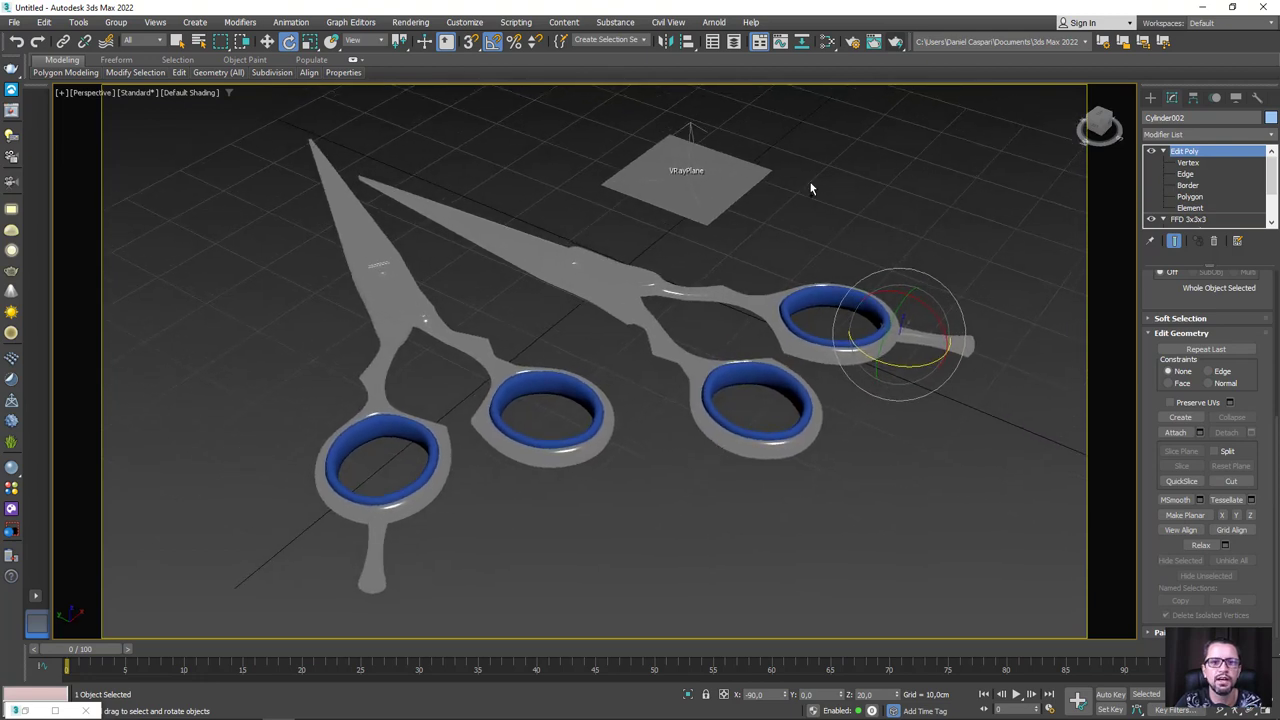
click(895, 41)
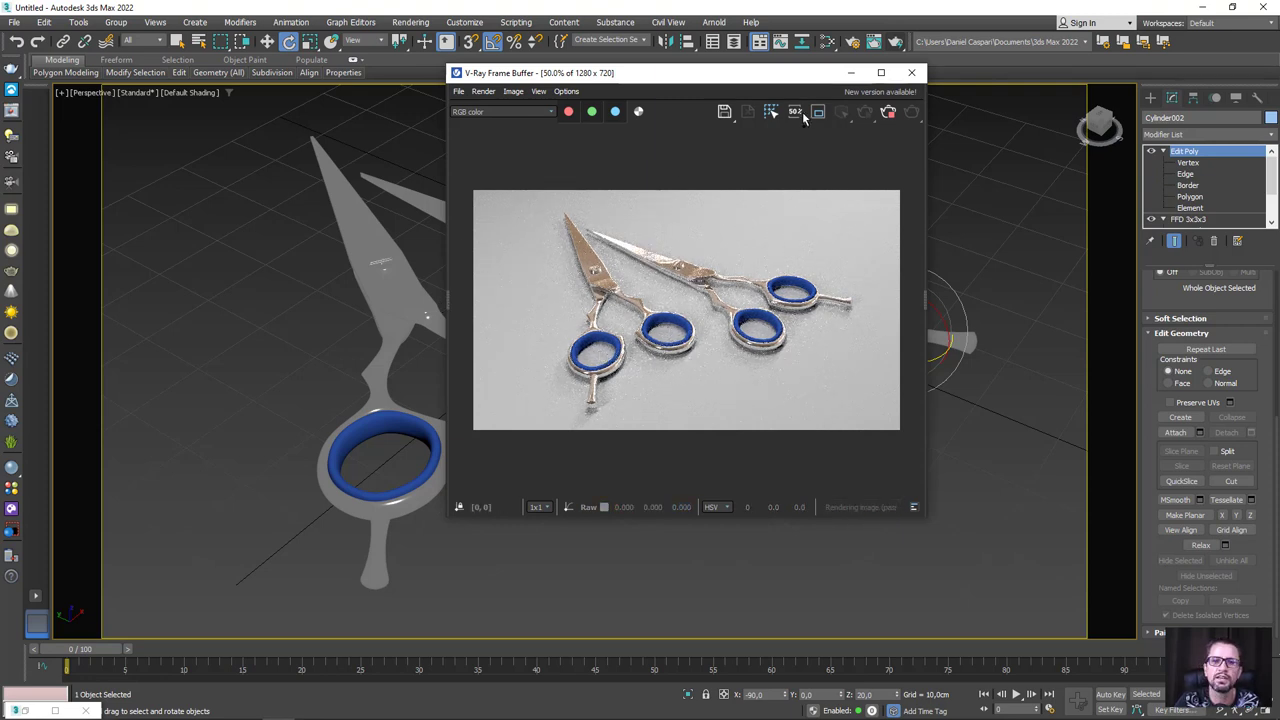
click(911, 72)
scroll(926, 185, down, 5)
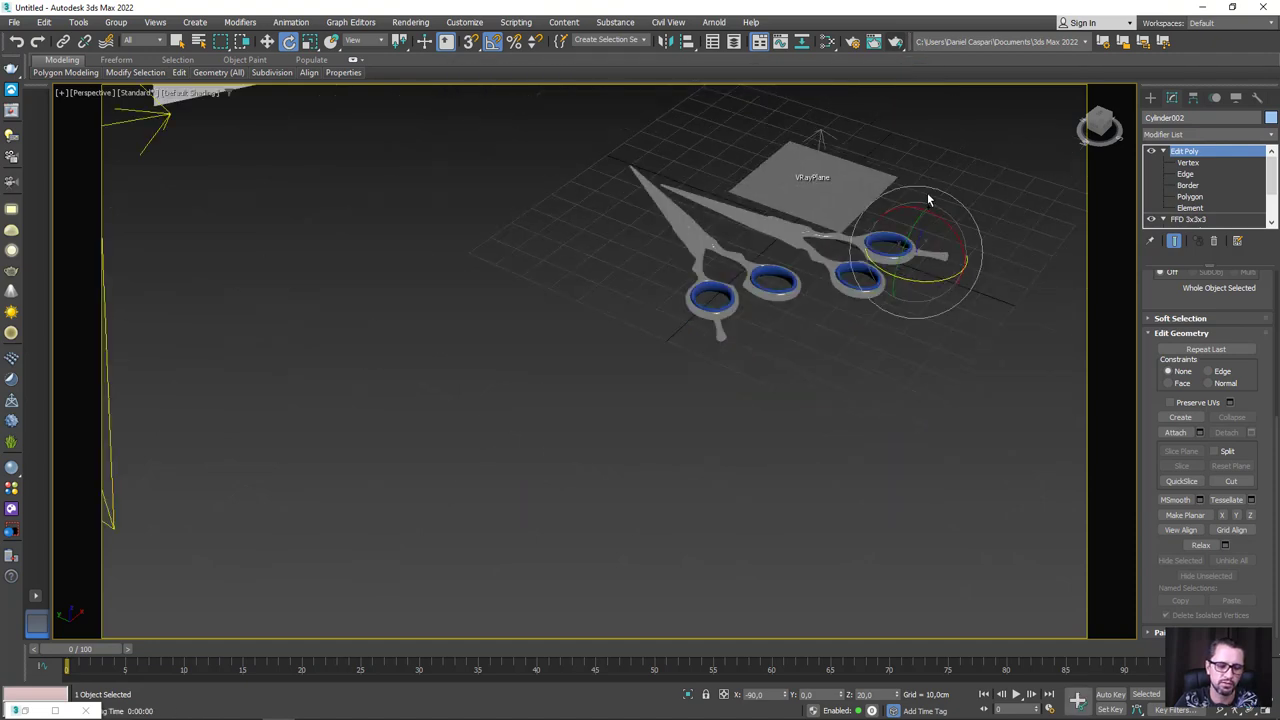
scroll(924, 193, up, 2)
mouse_move(924, 193)
alt+middle_down()
mouse_move(740, 185)
mouse_move(681, 295)
mouse_move(840, 315)
alt+middle_up()
Set VRayLight002's colour to a warm peach tint
click(685, 227)
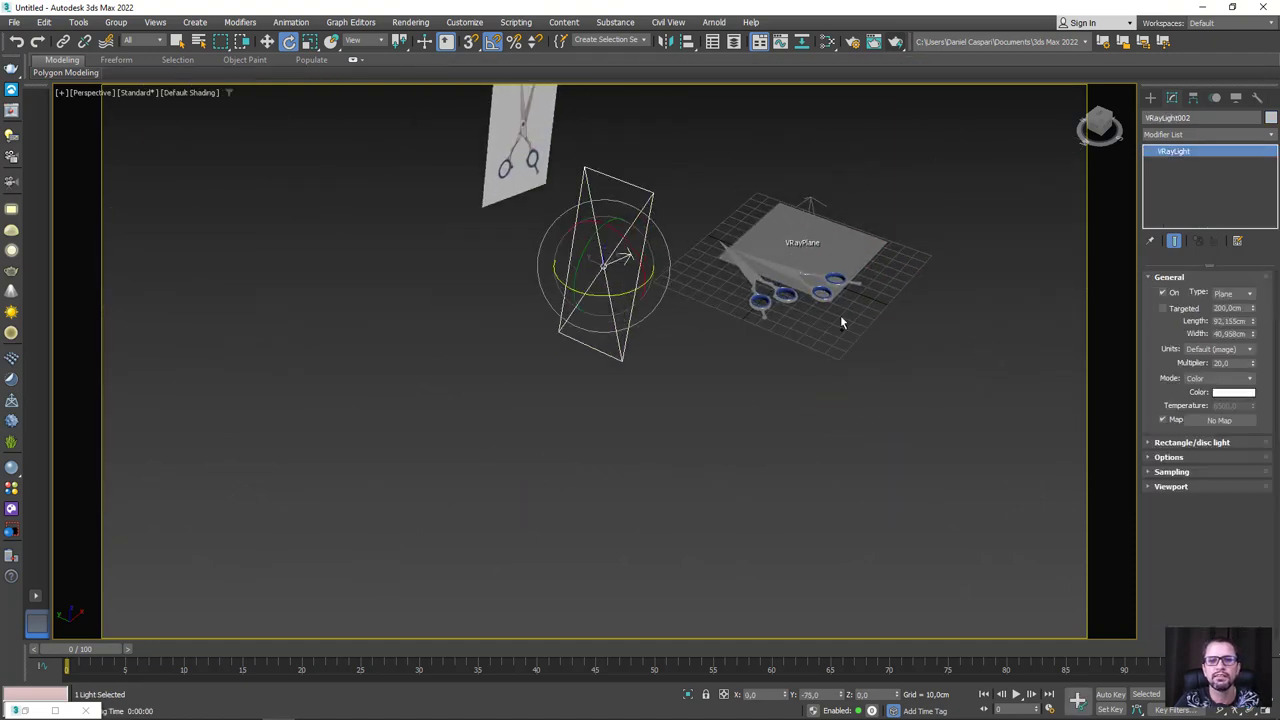
click(1234, 393)
click(954, 263)
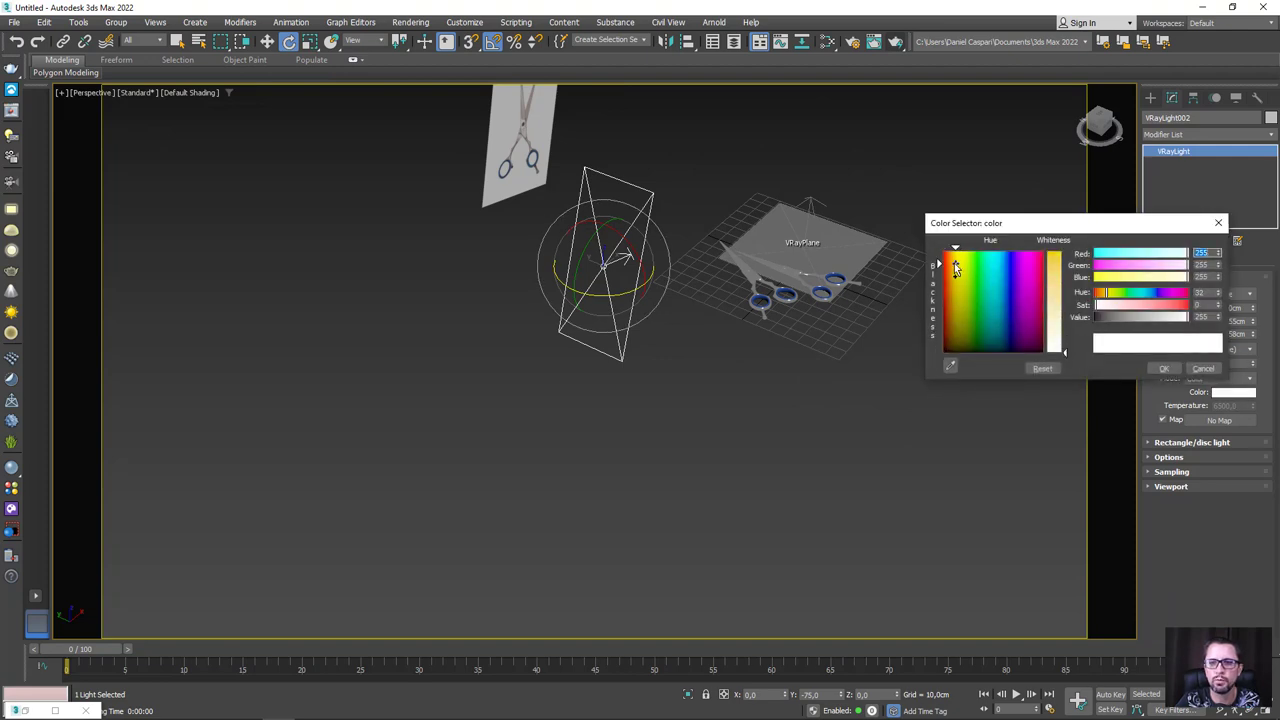
drag(1063, 305, 1066, 312)
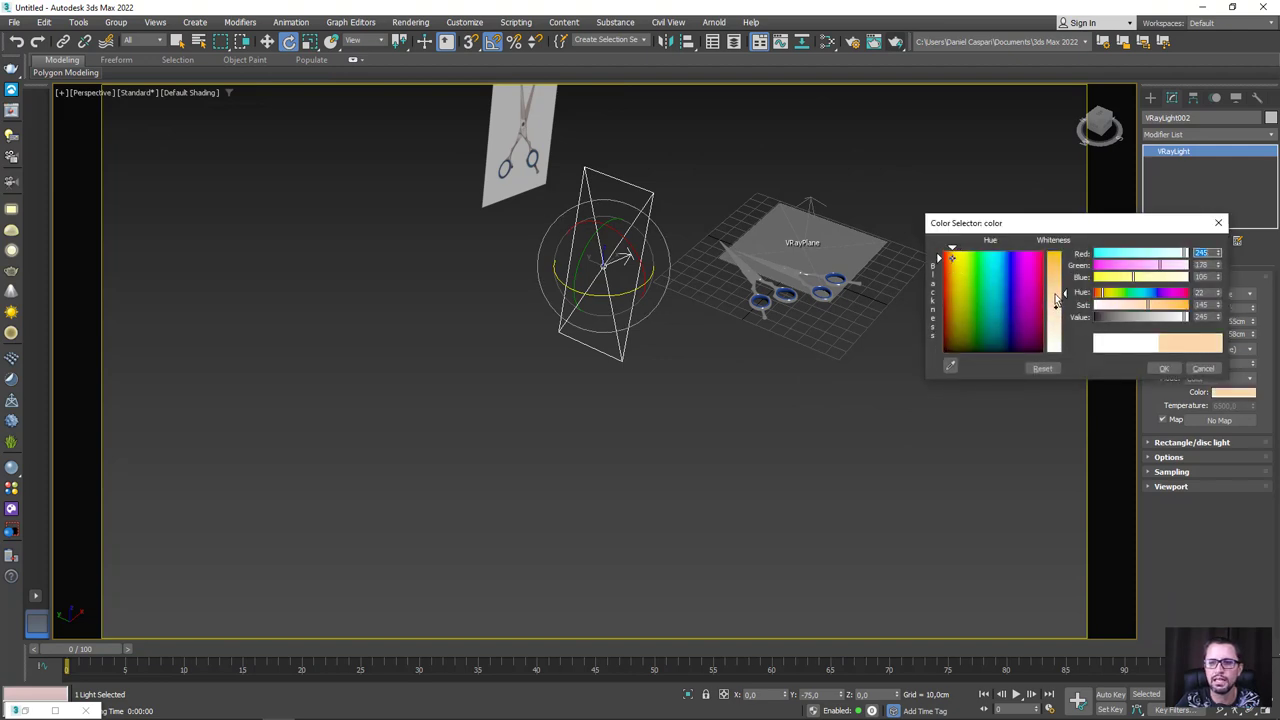
click(1160, 369)
Give the upper-right light, VRayLight003, a pale blue colour
middle_drag(954, 194, 870, 327)
click(845, 165)
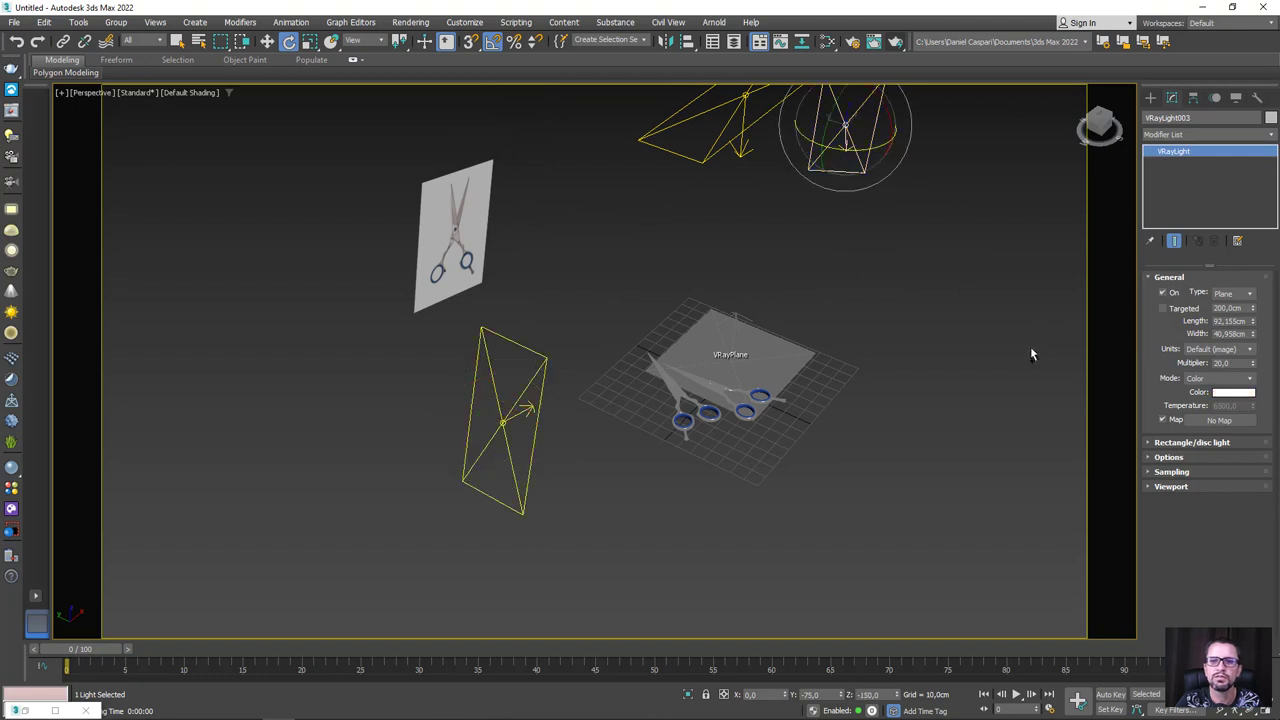
click(1232, 393)
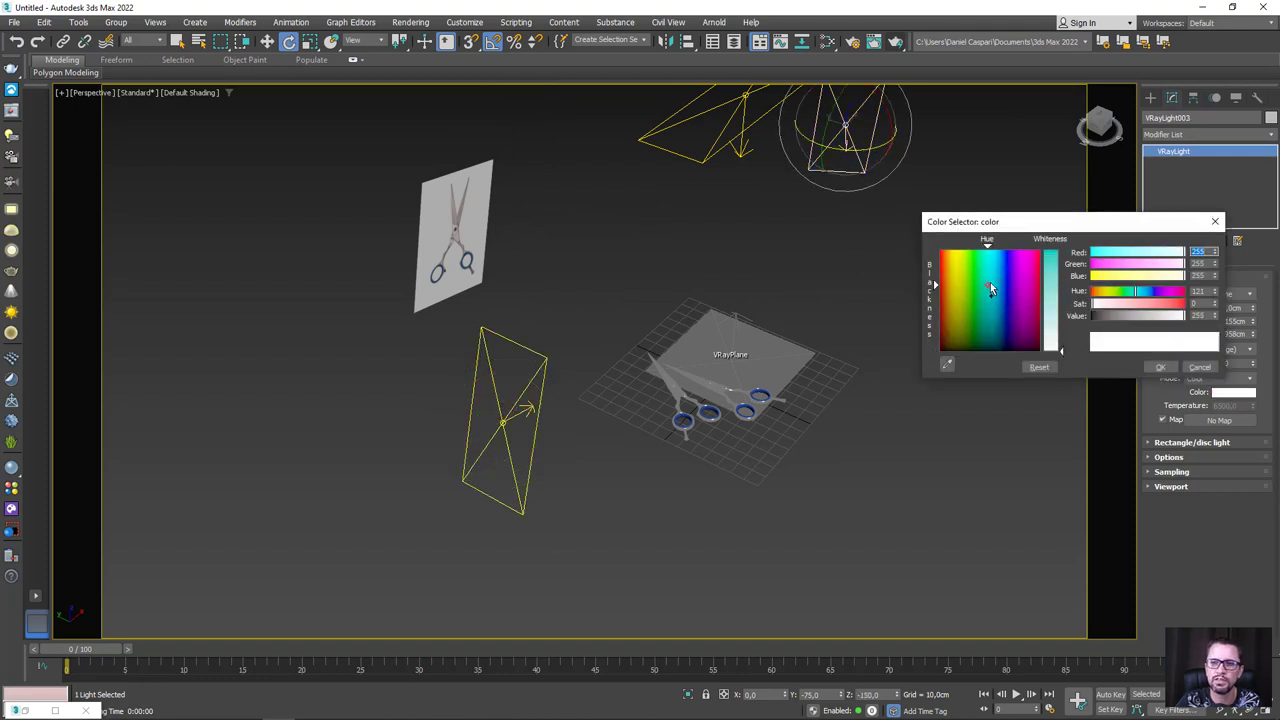
drag(1054, 350, 1054, 336)
click(1160, 367)
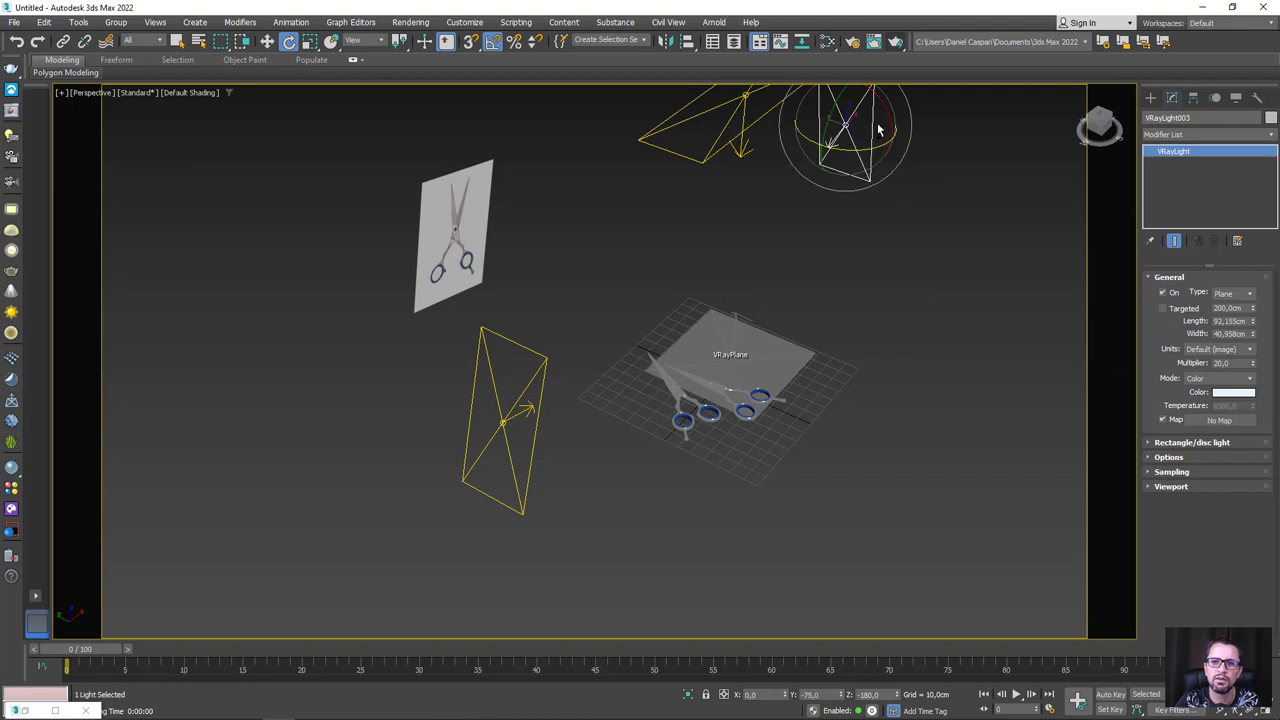
Rotate VRayLight003 to a steeper angle and orbit back toward the scissors
drag(877, 150, 946, 225)
key(w)
scroll(579, 420, up, 2)
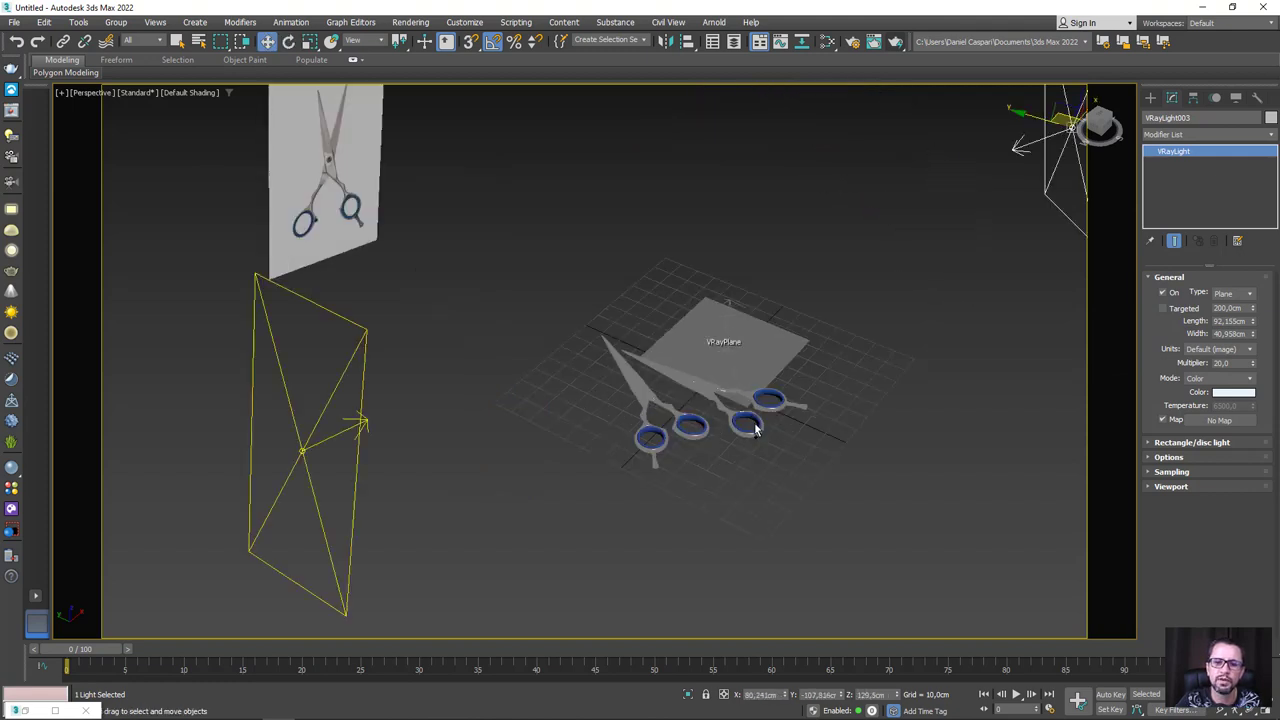
scroll(579, 420, up, 3)
mouse_move(579, 420)
alt+middle_down()
mouse_move(591, 386)
mouse_move(616, 390)
mouse_move(600, 371)
alt+middle_up()
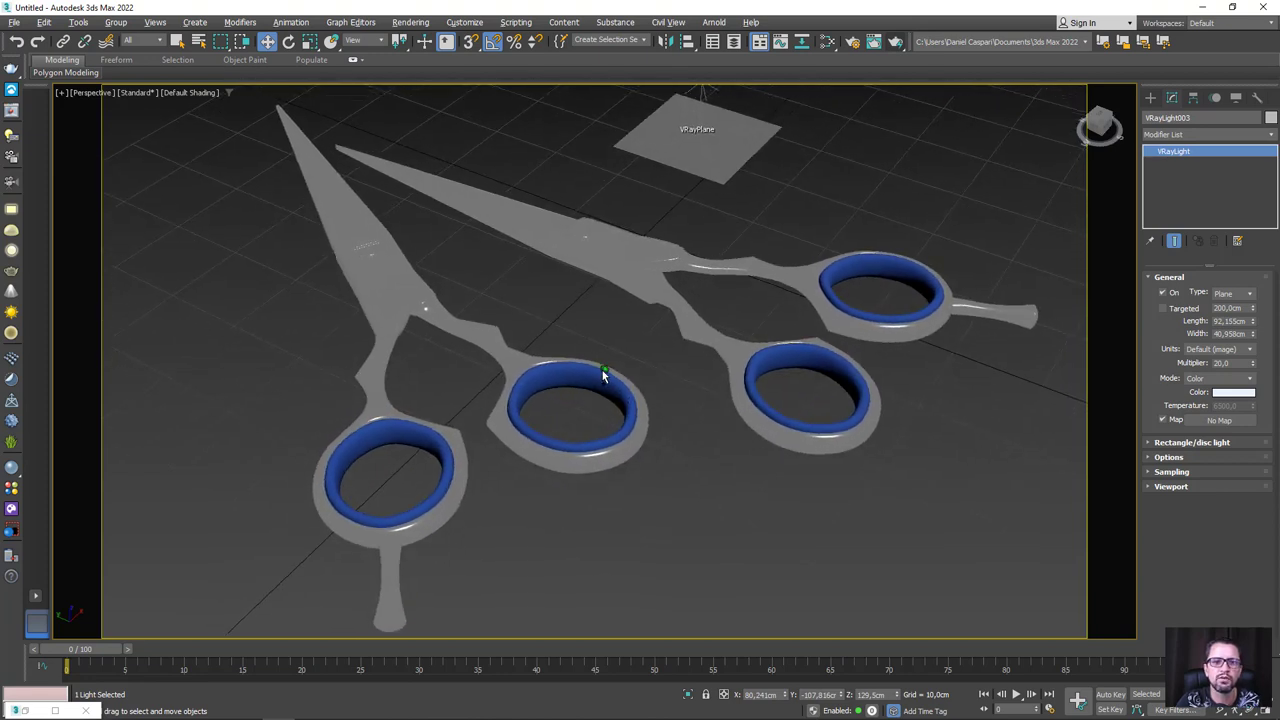
Re-render the scissors in V-Ray at 690×388 and place the frame buffer beside the viewport
click(896, 44)
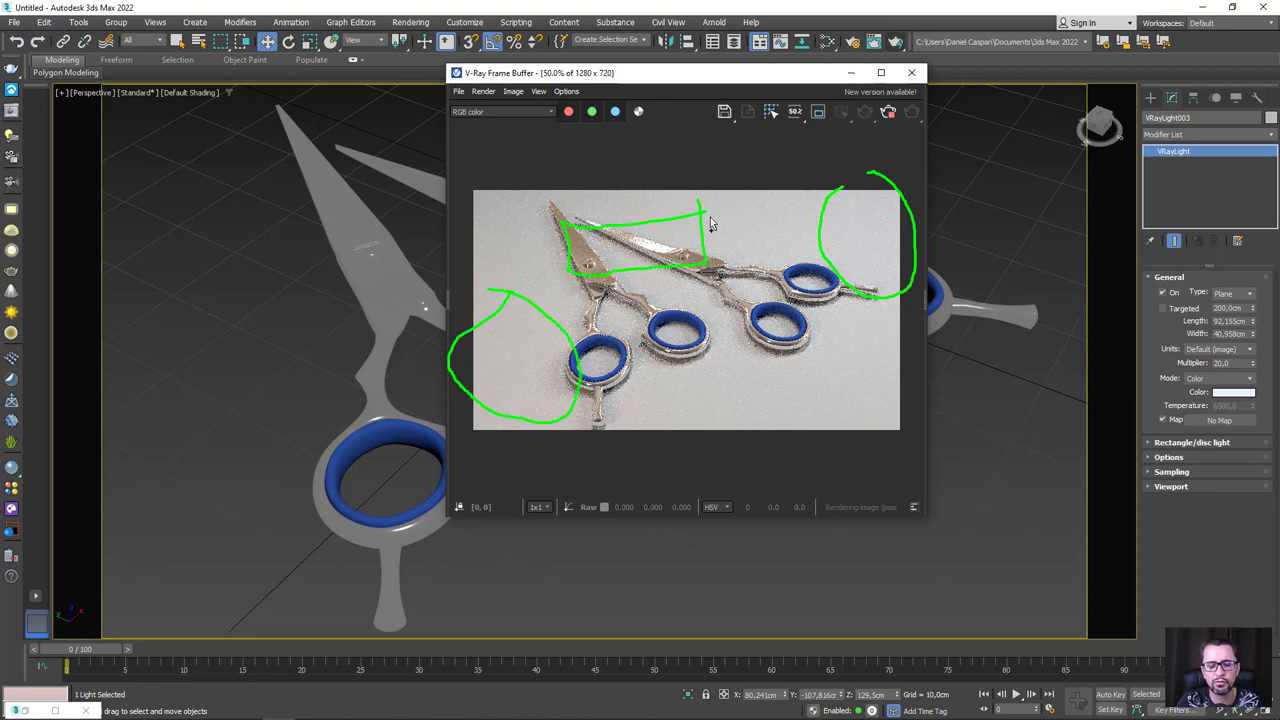
key(Escape)
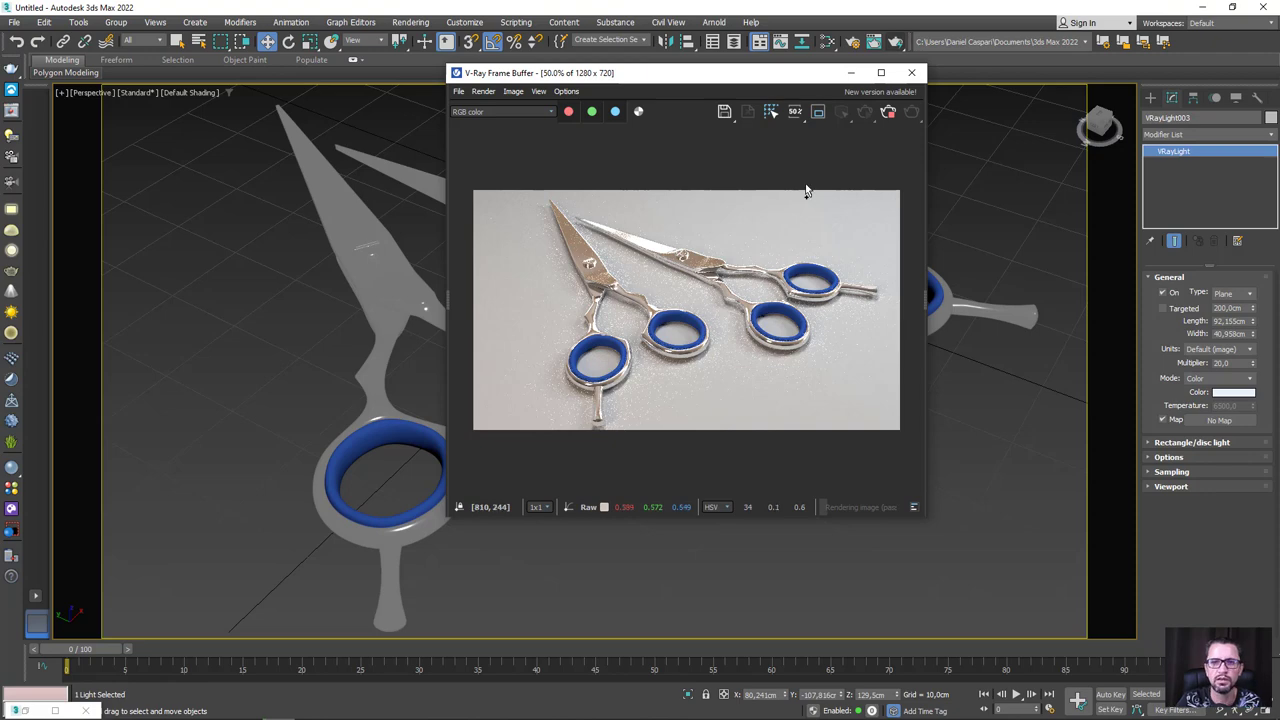
click(889, 112)
click(865, 114)
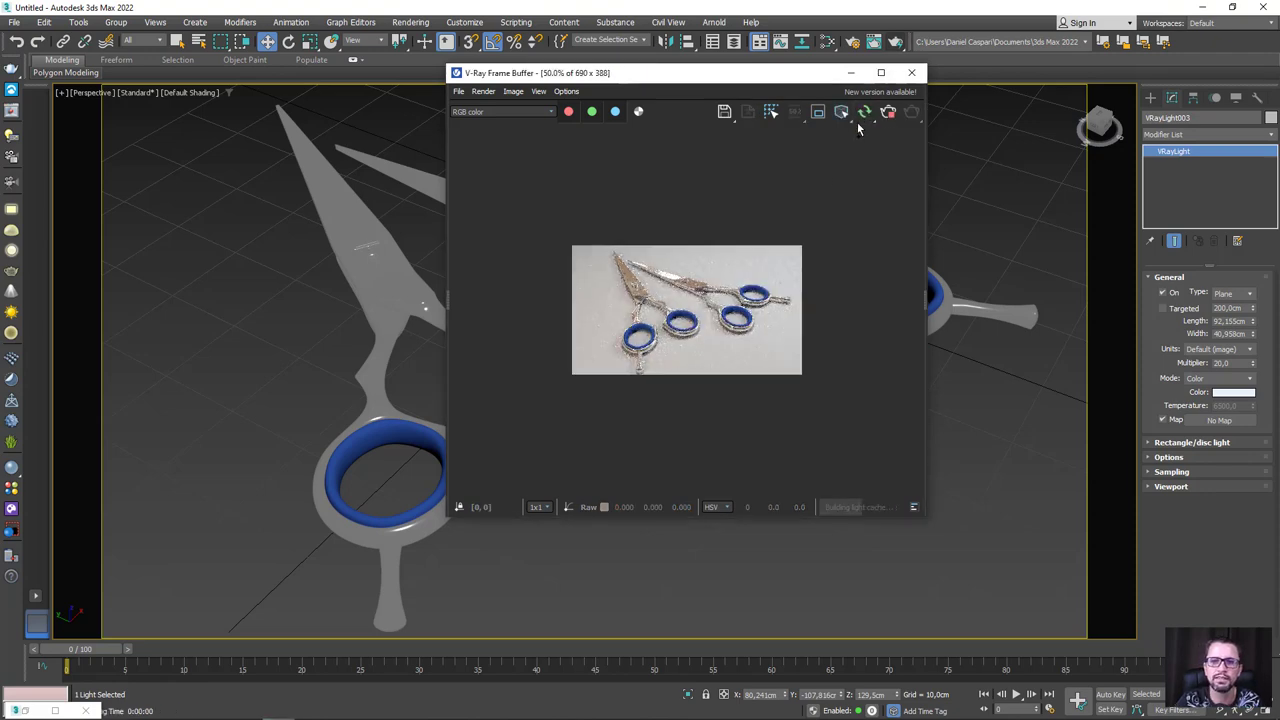
scroll(760, 257, up, 3)
scroll(761, 240, down, 1)
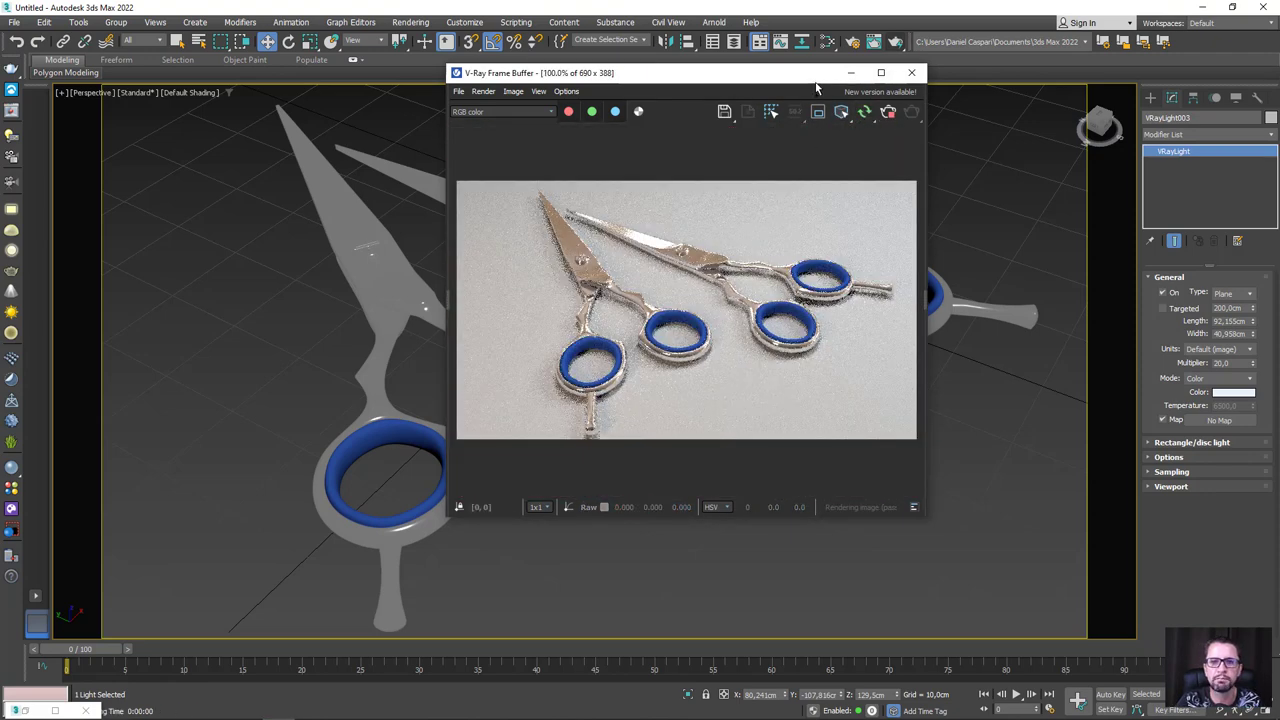
mouse_move(791, 81)
mouse_down()
mouse_move(576, 110)
mouse_move(377, 103)
mouse_up()
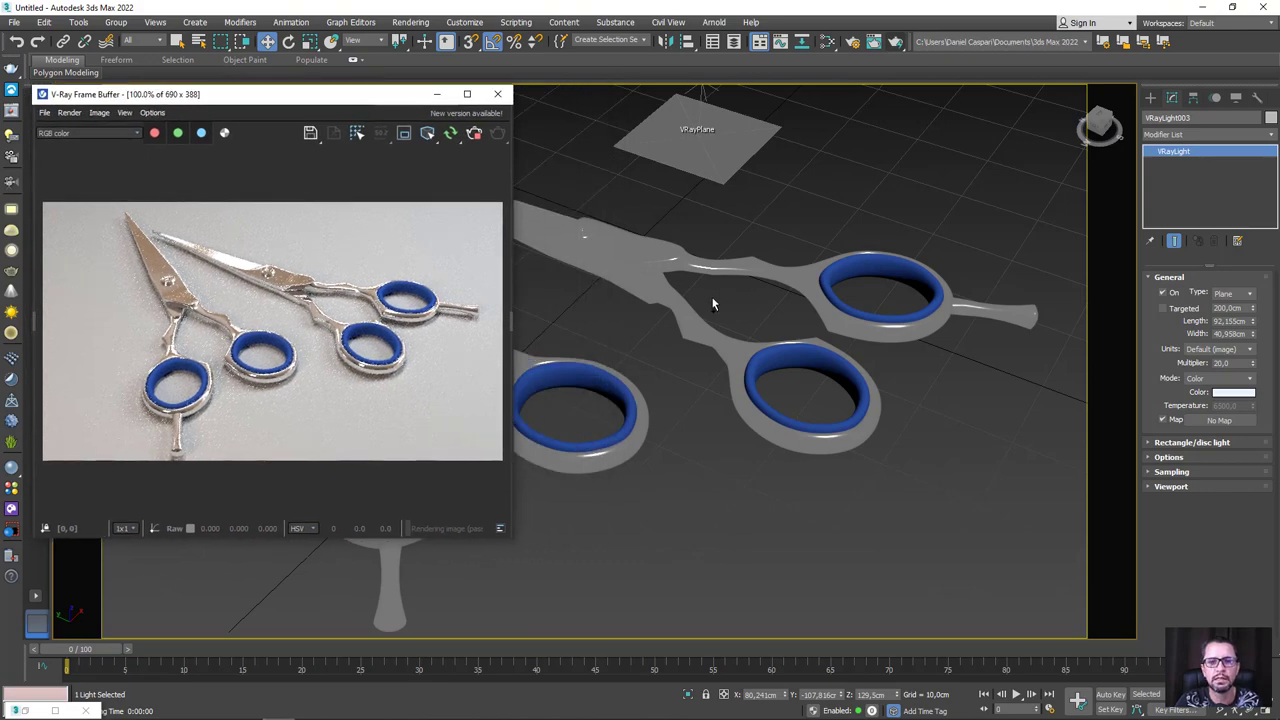
Orbit and zoom around the scissors so the interactive V-Ray render follows
mouse_move(711, 296)
alt+middle_down()
mouse_move(759, 324)
mouse_move(741, 420)
mouse_move(713, 378)
mouse_move(732, 312)
mouse_move(760, 377)
alt+middle_up()
scroll(741, 420, up, 3)
scroll(713, 432, up, 2)
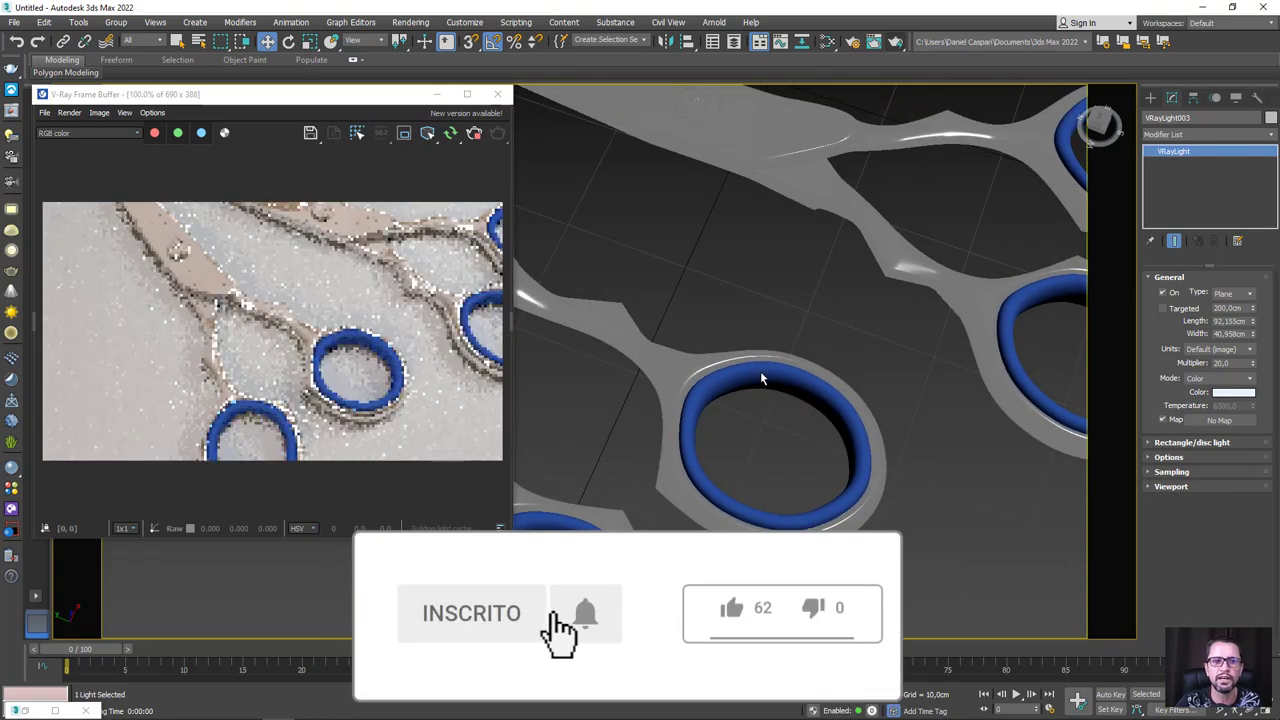
scroll(760, 371, down, 2)
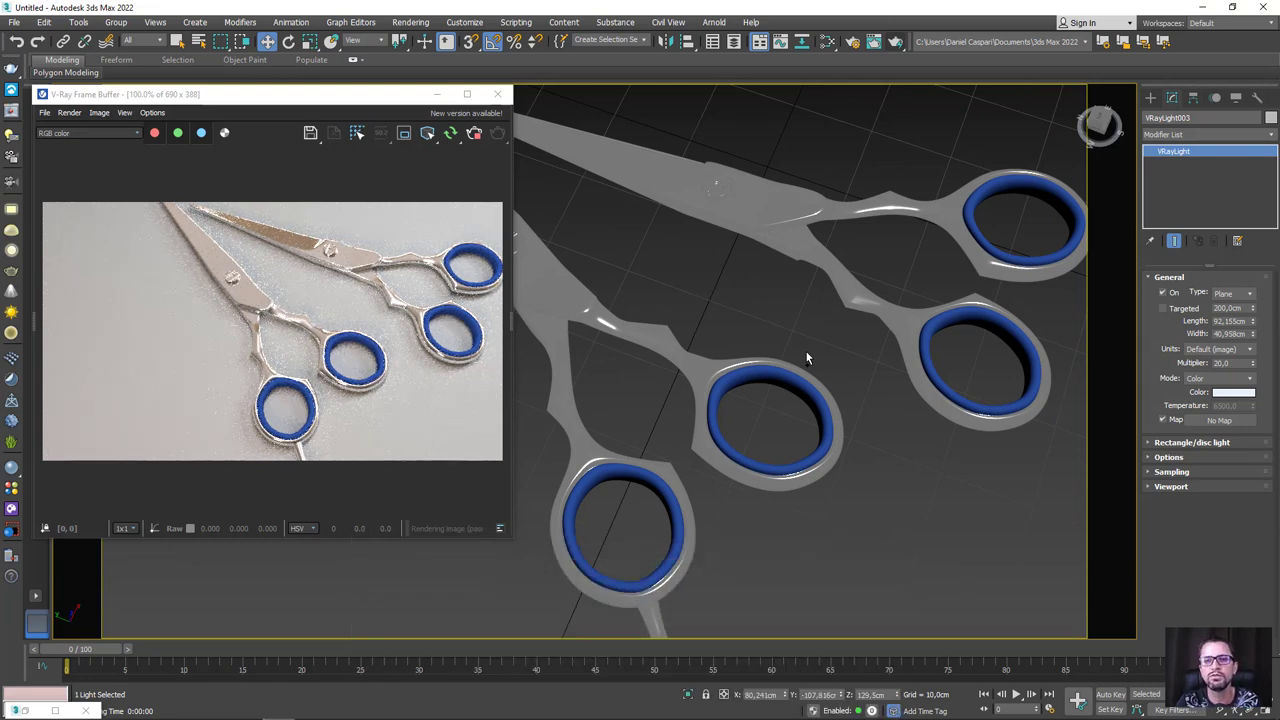
scroll(805, 350, down, 3)
mouse_move(813, 356)
alt+middle_down()
mouse_move(739, 257)
mouse_move(763, 327)
mouse_move(603, 192)
mouse_move(812, 414)
alt+middle_up()
Crossing-select three objects near the scissors, zoom to them, and orbit to align the handles
drag(812, 414, 698, 300)
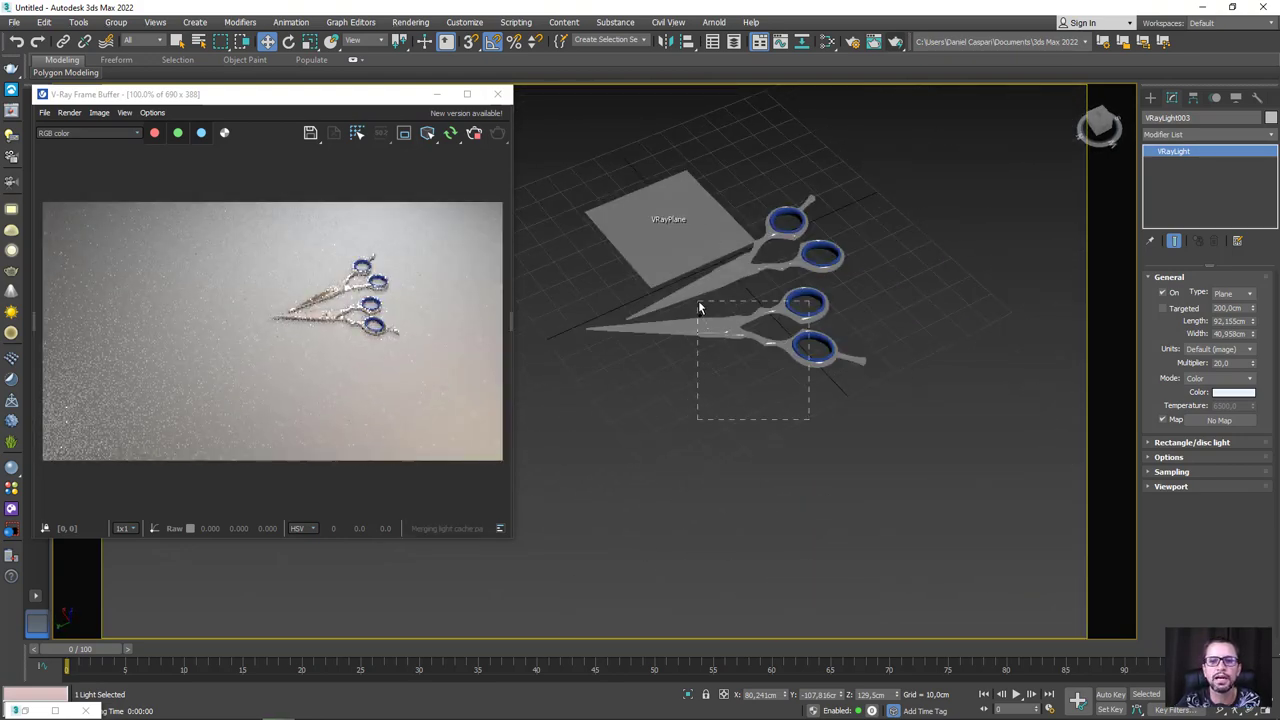
key(z)
alt+middle_drag(724, 334, 726, 317)
scroll(726, 317, up, 5)
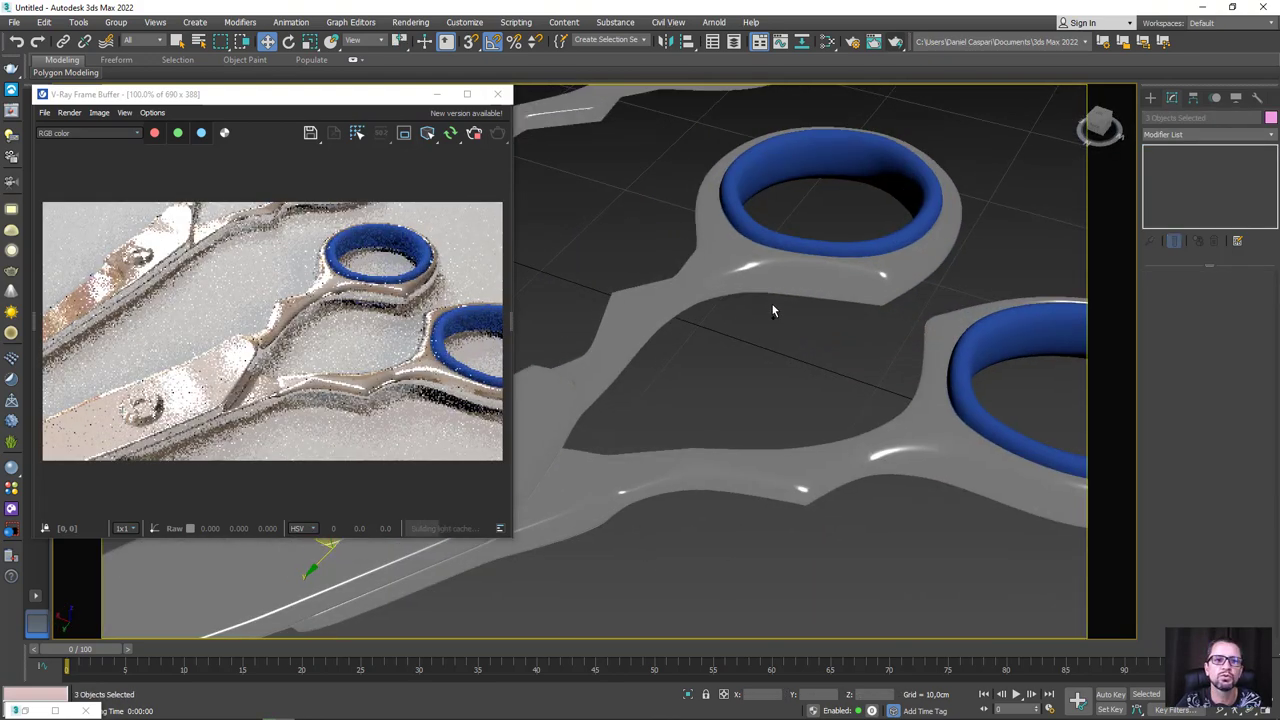
scroll(929, 212, up, 3)
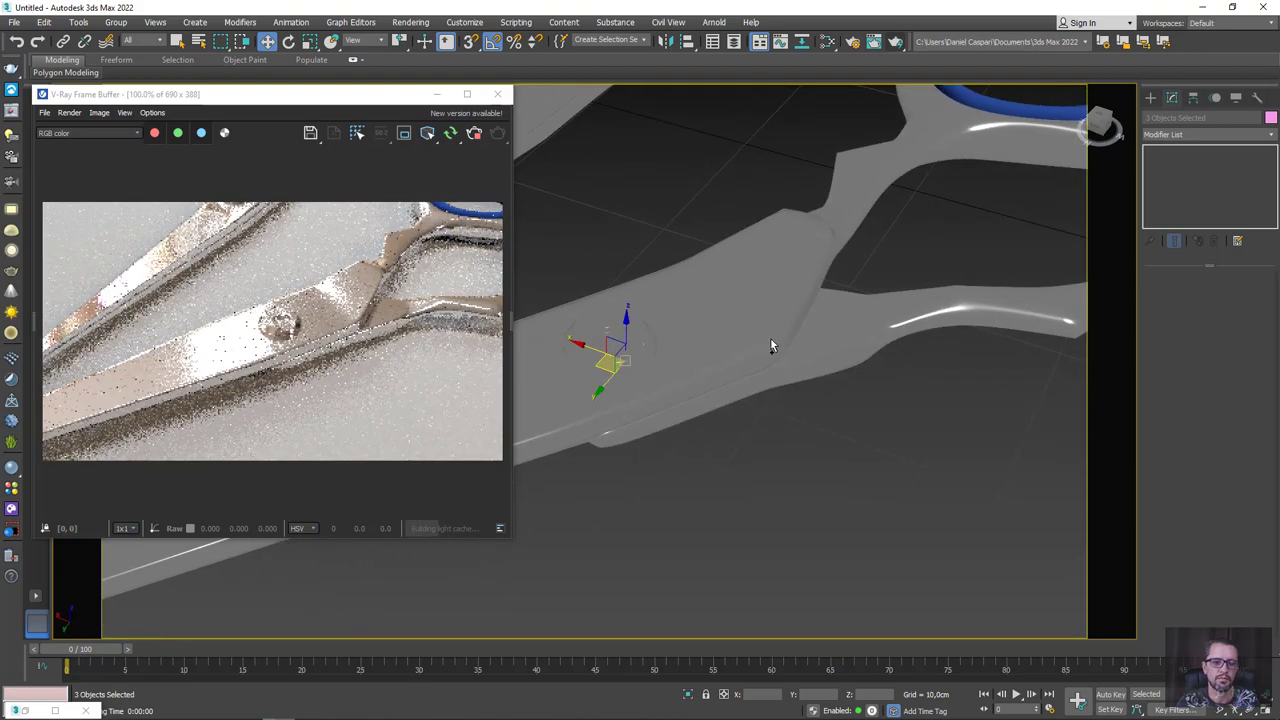